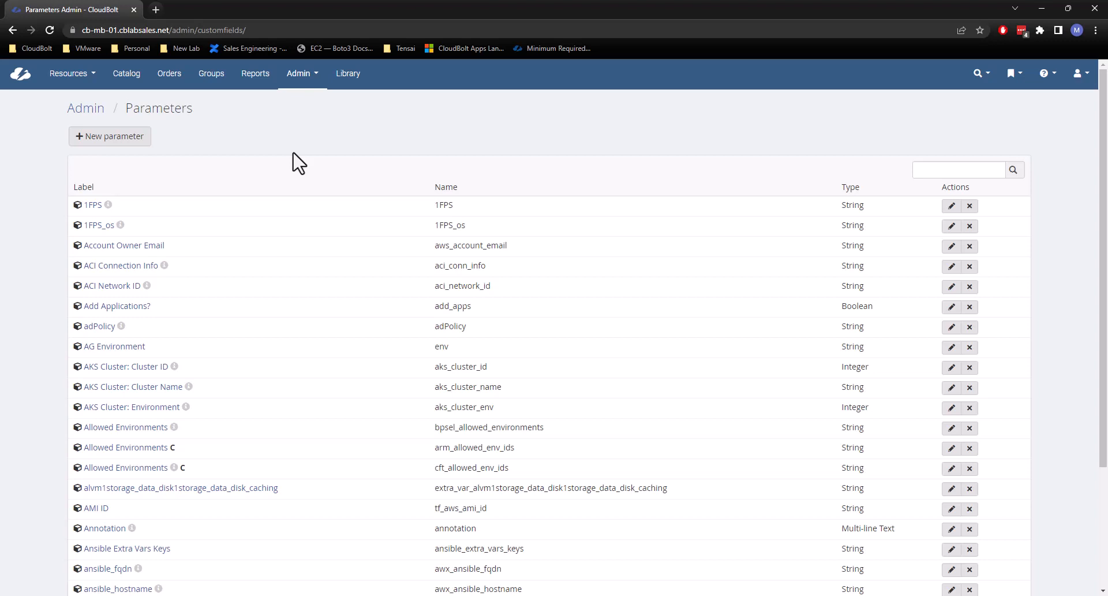
Start a new parameter and enter cb_cost_center as its label.
left_click(124, 139)
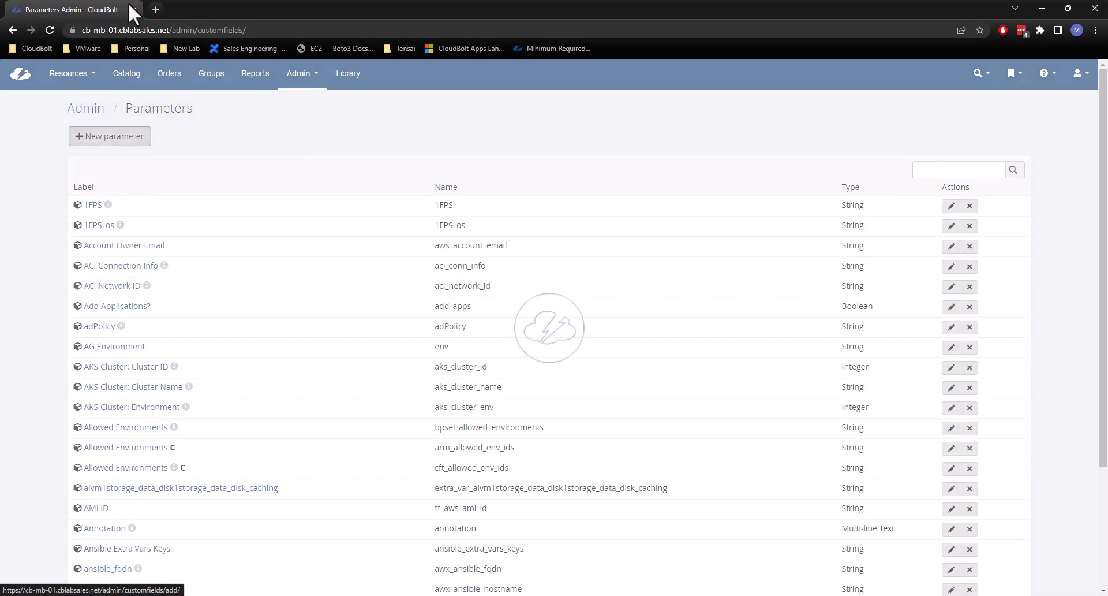
type("cb_cost")
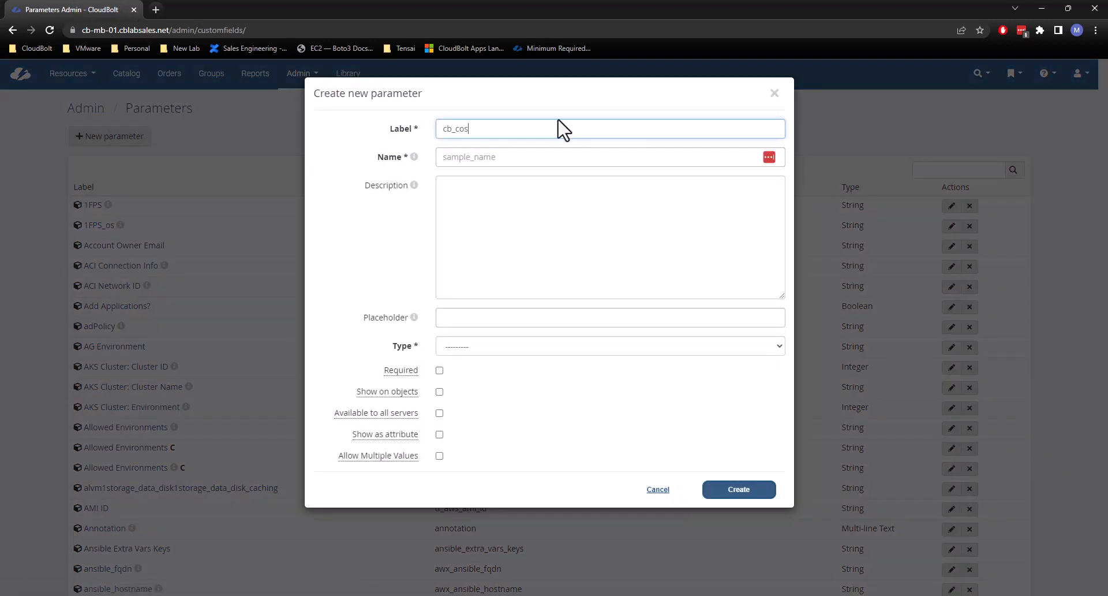
key("BackSpace")
key("BackSpace")
type("cost_center")
Replace the prefix in the parameter's label so that it reads mb_cost_center.
left_click(468, 156)
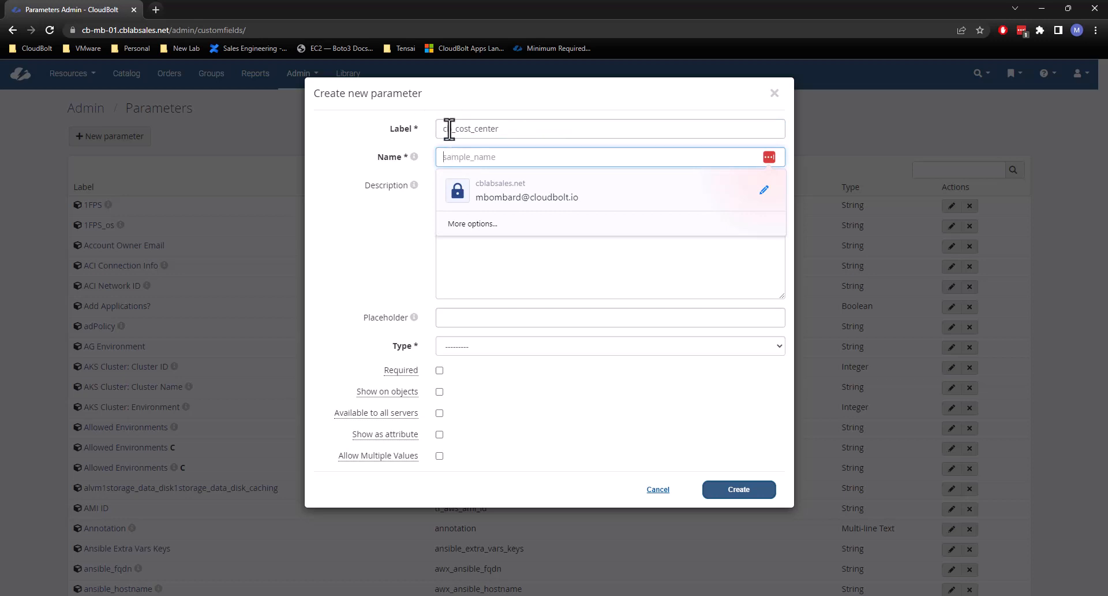
left_click(446, 128)
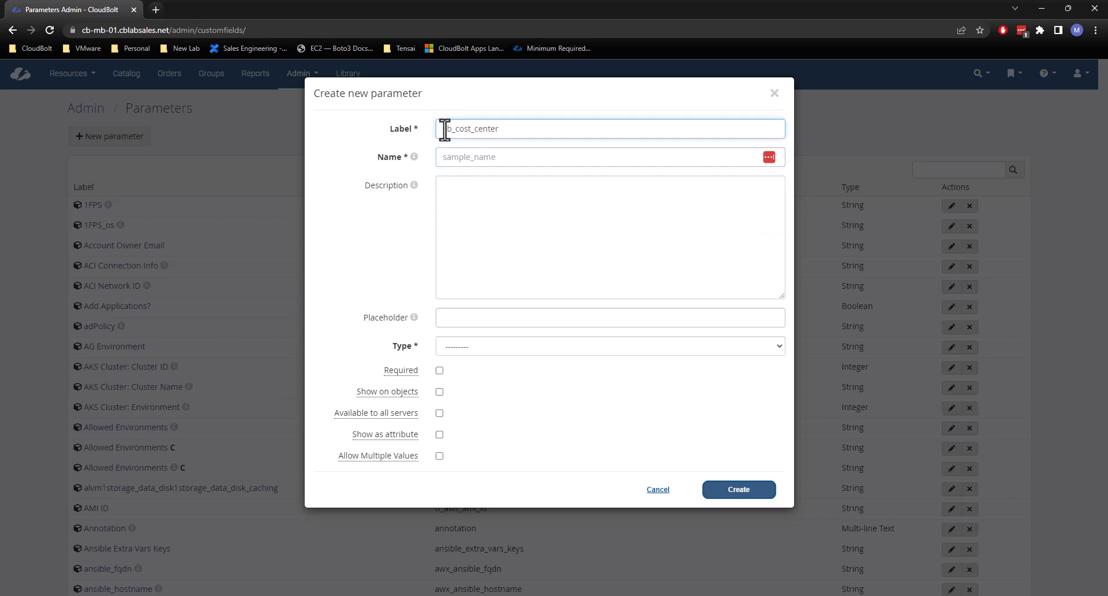
left_click_drag(442, 128, 453, 129)
key("Left")
key("Delete")
type("m")
Move the mb_cost_center text out of the label and into the parameter's name field.
left_click_drag(503, 129, 446, 130)
left_click(440, 130)
double_click(507, 129)
key("ctrl+x")
left_click(447, 156)
key("ctrl+v")
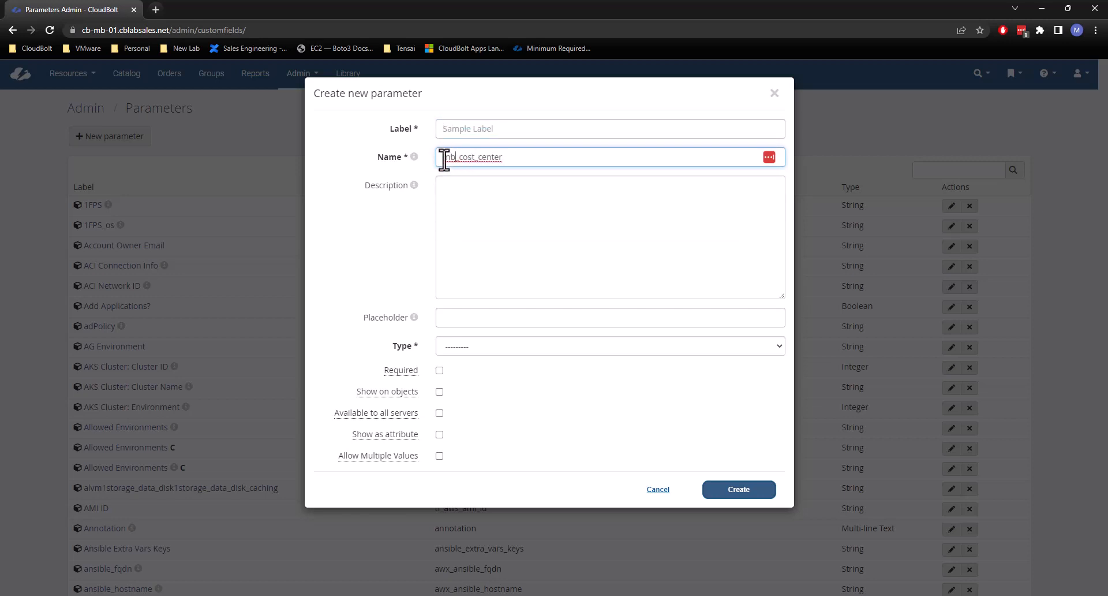
left_click_drag(444, 160, 459, 157)
type("mb")
key("End")
Enter Cost Center as the new parameter's label.
left_click(499, 130)
type("Cos")
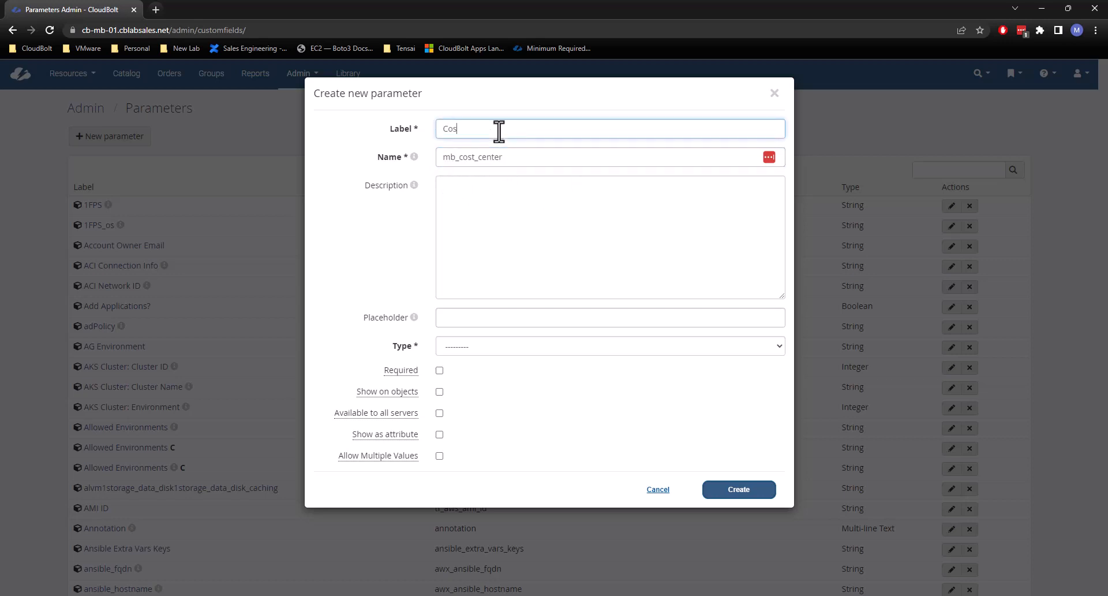
type("t Center")
left_click_drag(488, 128, 439, 129)
left_click_drag(513, 160, 474, 163)
double_click(473, 162)
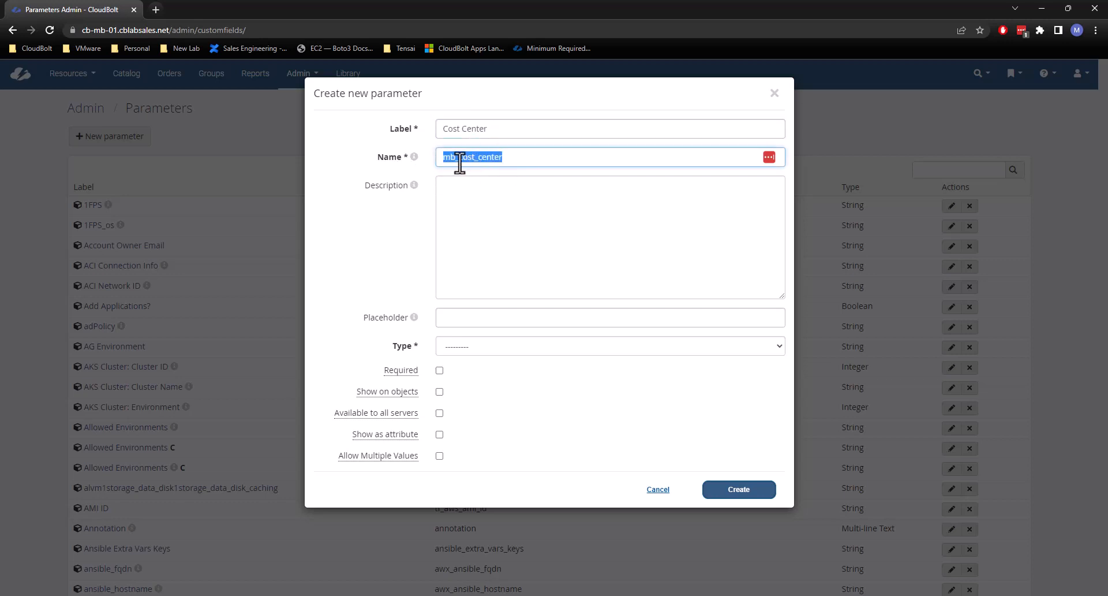
Enter "This is my Cost Center" as the parameter's description.
left_click(504, 210)
type("T")
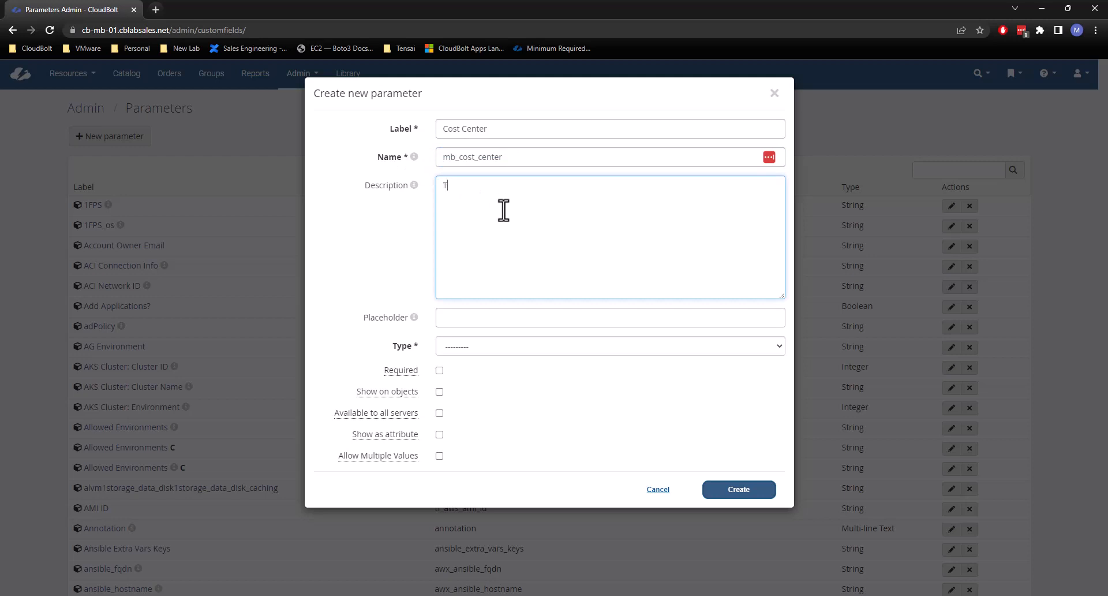
type("his is my Cost Center")
Reword the start of the description so that it reads "Please select your Cost Center".
mouse_move(415, 183)
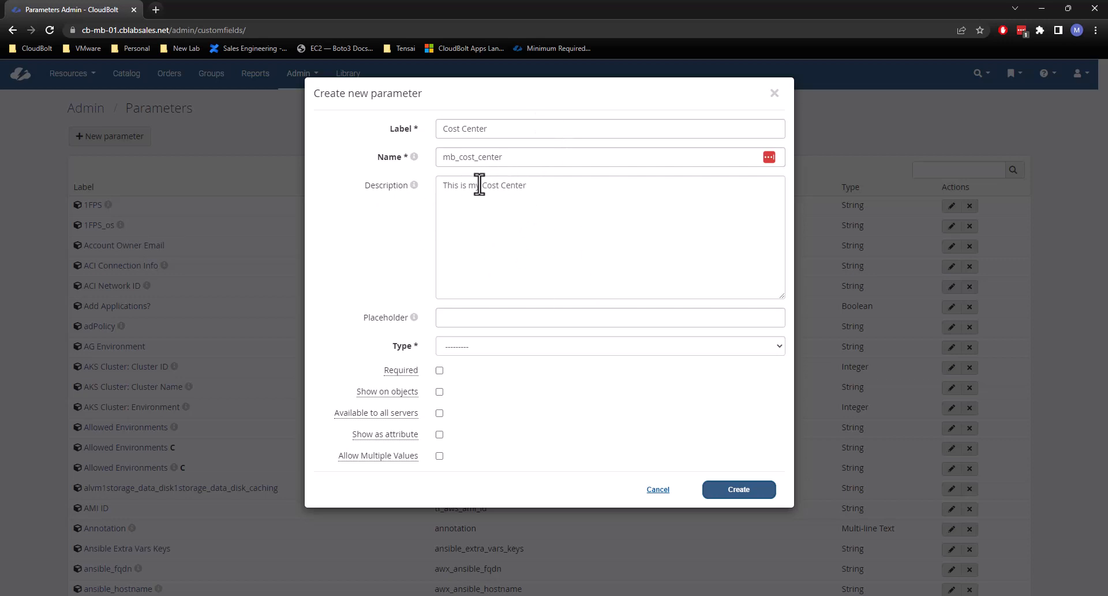
left_click_drag(479, 184, 361, 182)
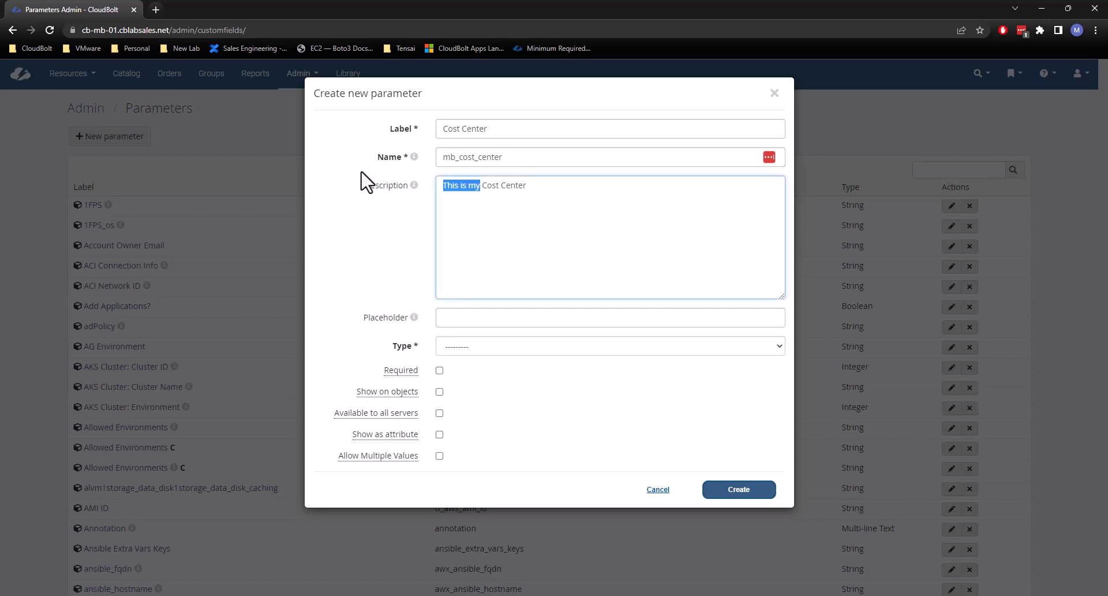
type("Please select")
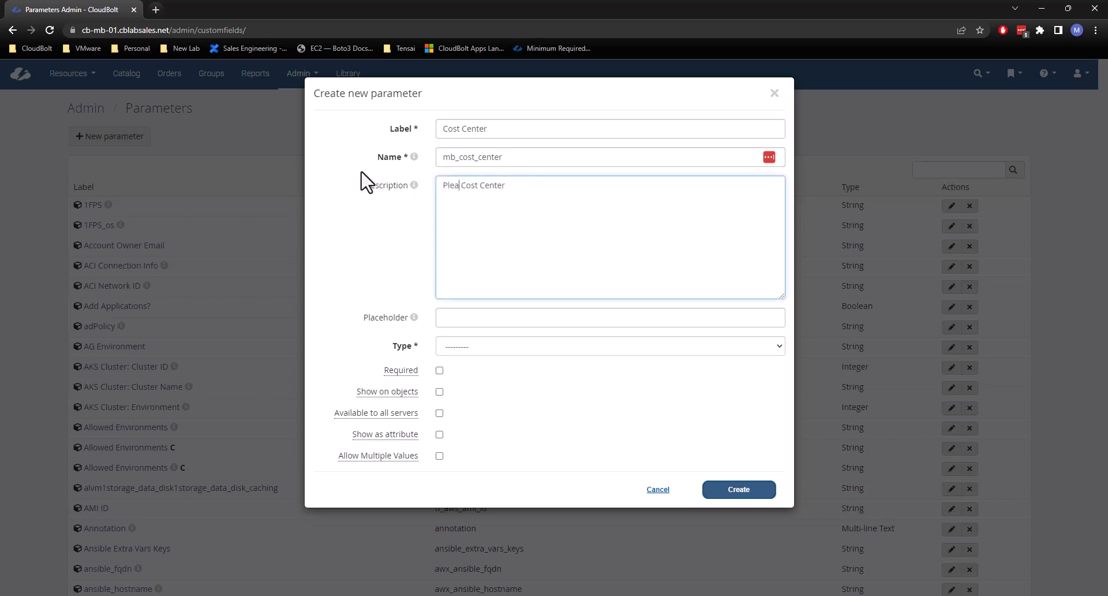
type(" your")
Set the parameter's placeholder to 000000.
left_click(500, 320)
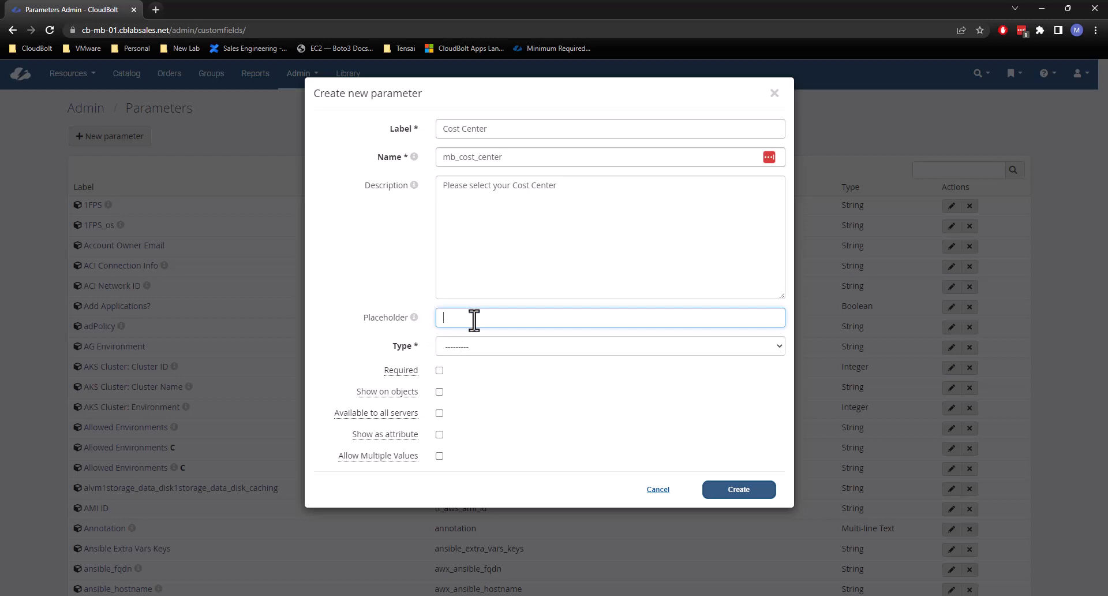
type("093473")
key("BackSpace")
key("BackSpace")
key("BackSpace")
key("BackSpace")
key("BackSpace")
type("00000")
left_click(360, 258)
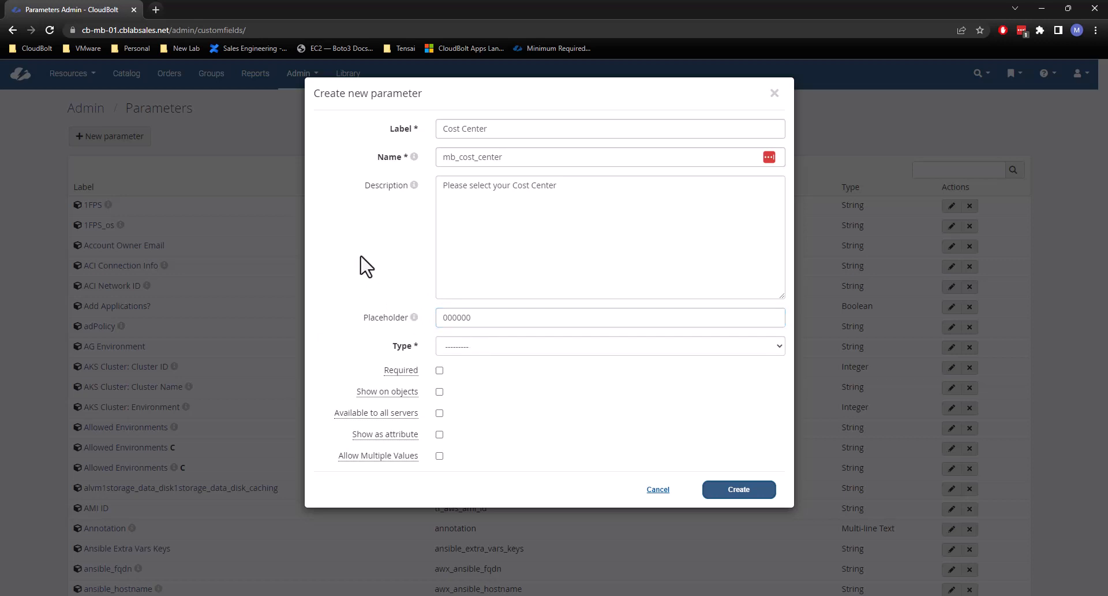
left_click(493, 319)
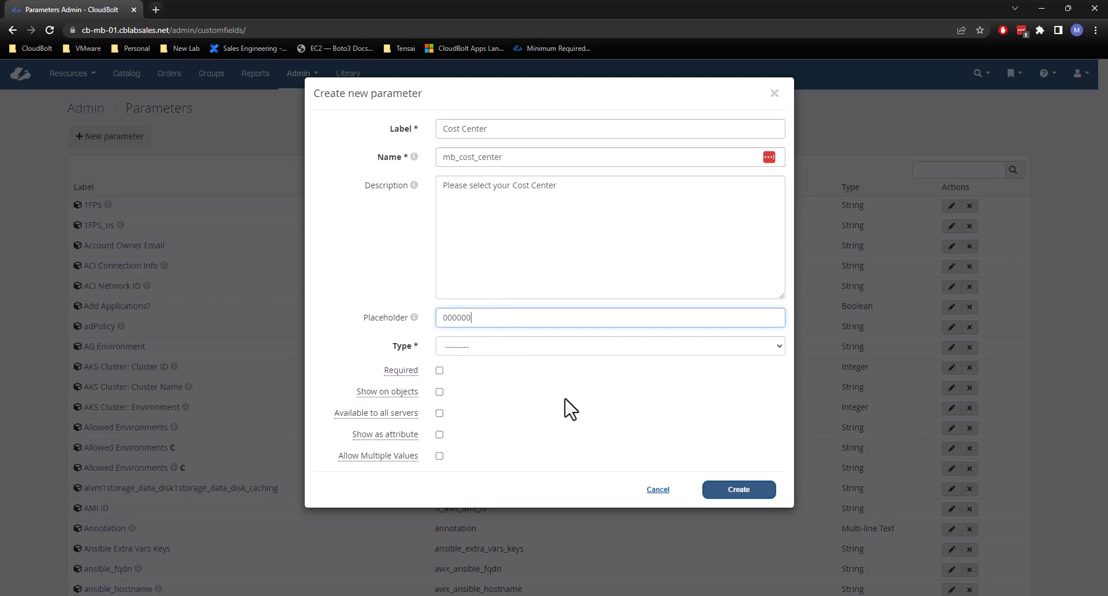
Set the parameter's type to String and mark it as required.
left_click(467, 346)
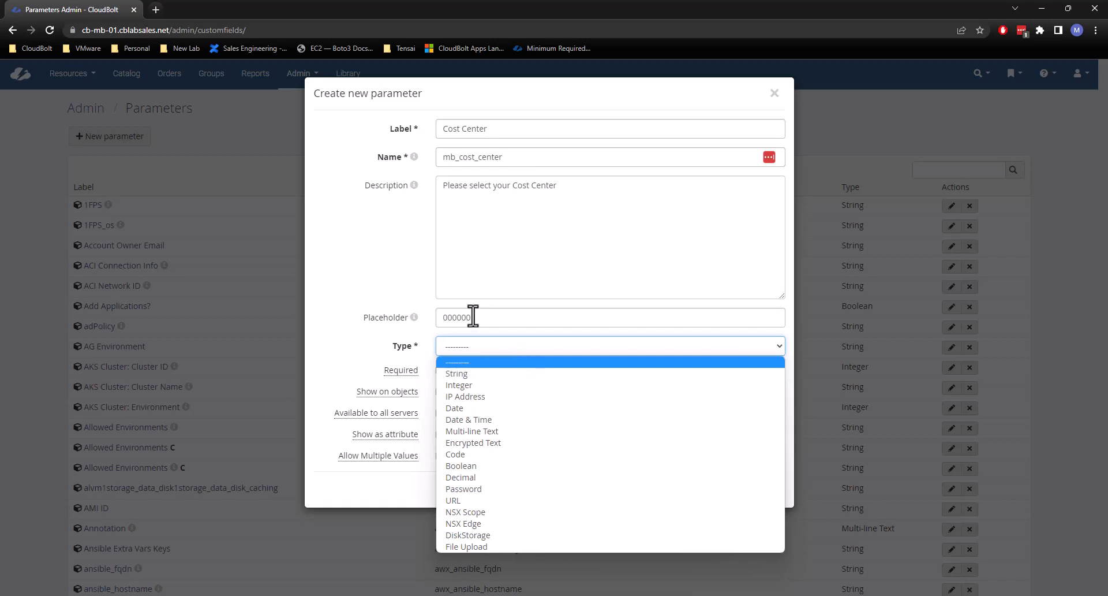
left_click(460, 375)
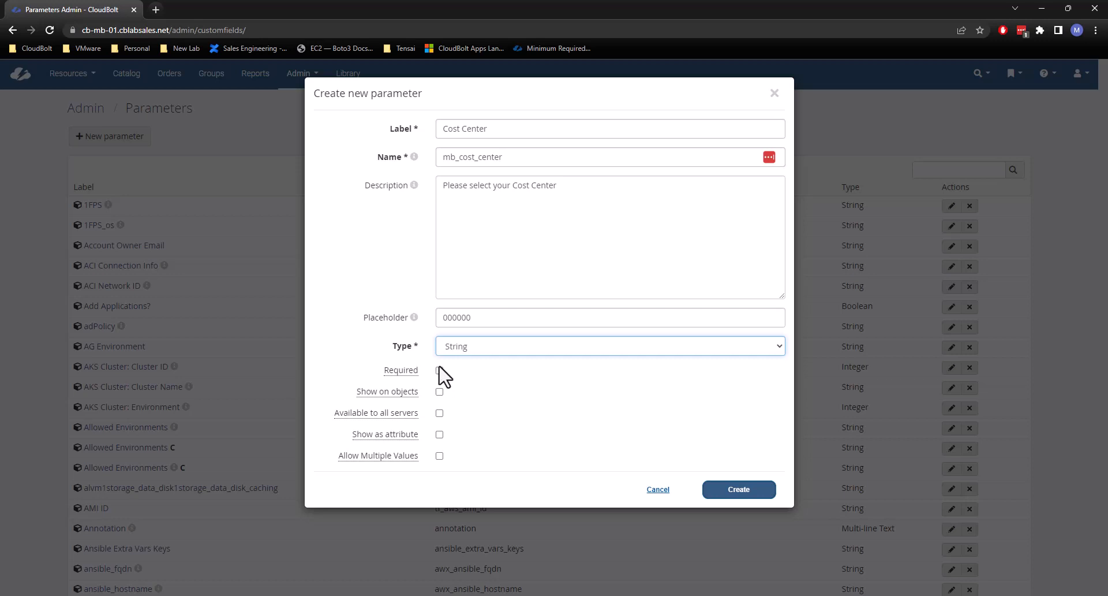
left_click(439, 370)
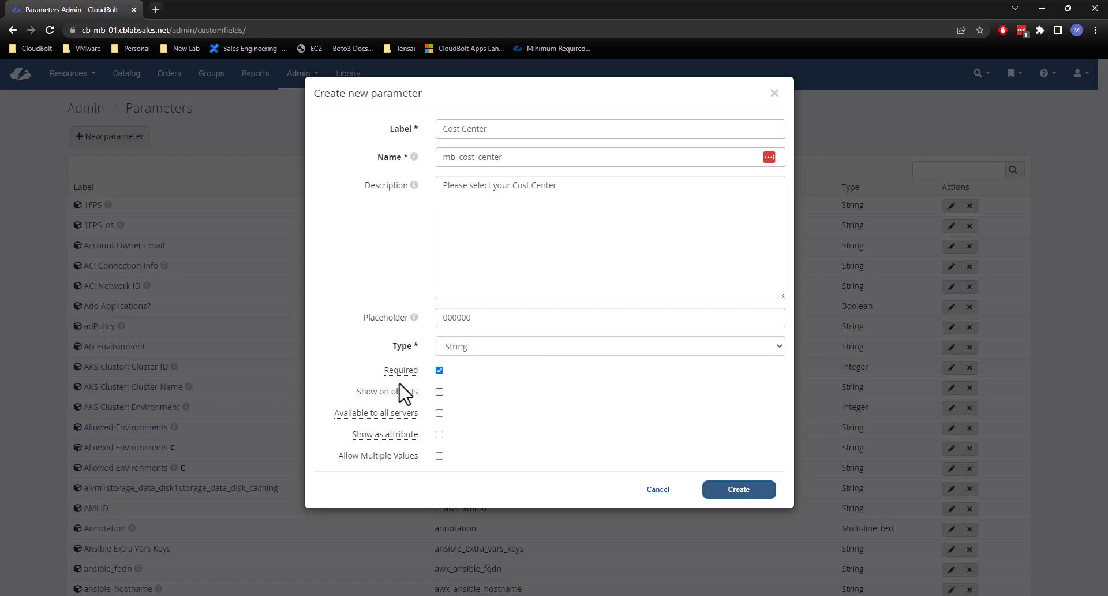
mouse_move(400, 376)
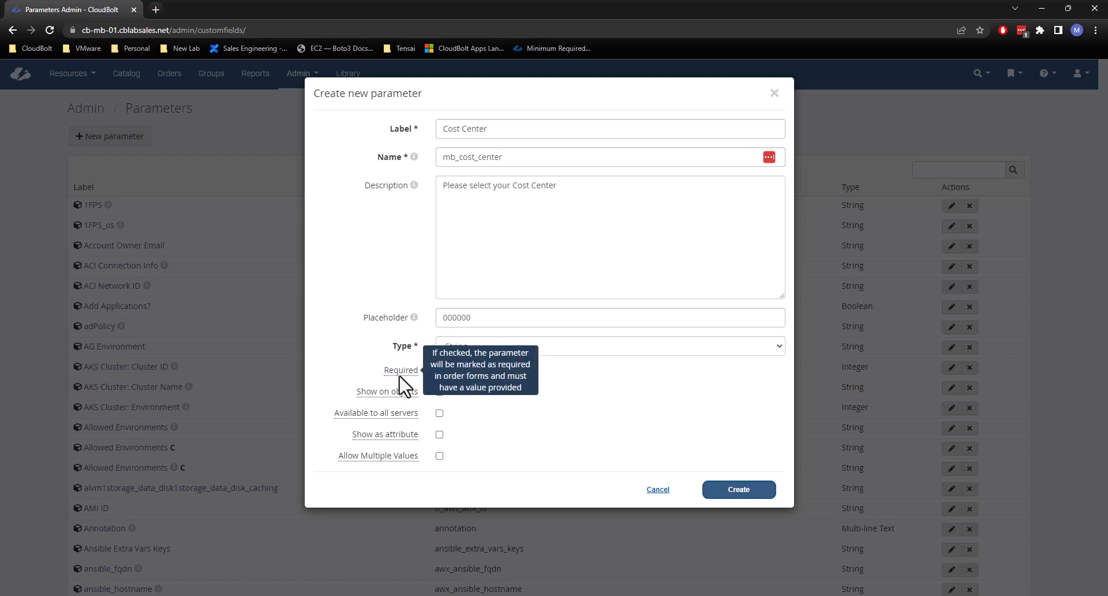
left_click(400, 376)
Check the help for Show on objects and open the CloudBolt Servers list in a new browser tab.
mouse_move(390, 394)
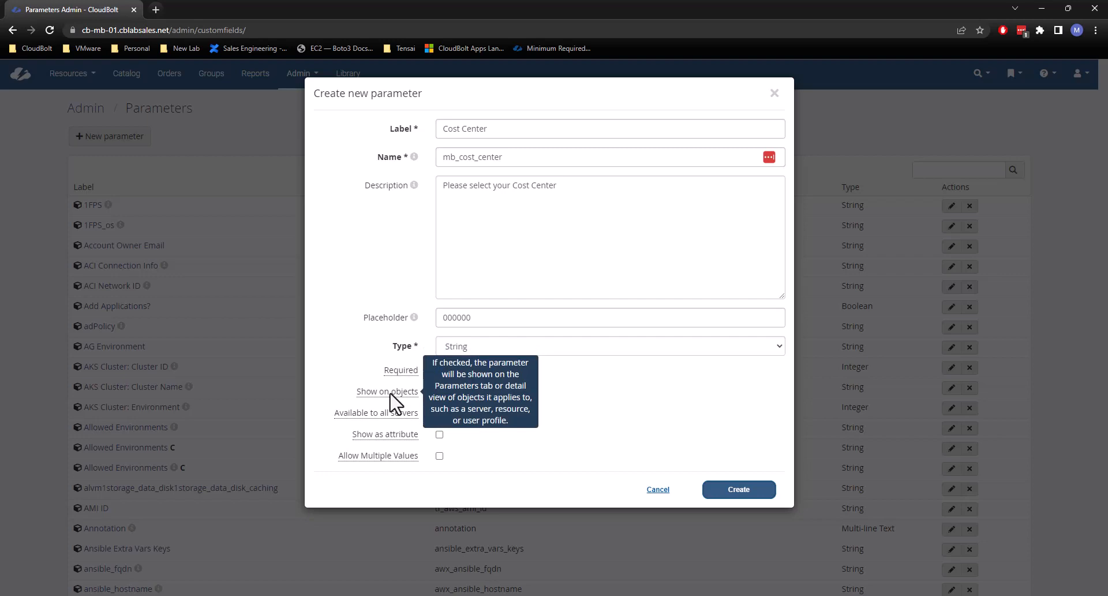
left_click(153, 8)
type("cb")
key("Down")
key("Down")
key("Down")
key("Return")
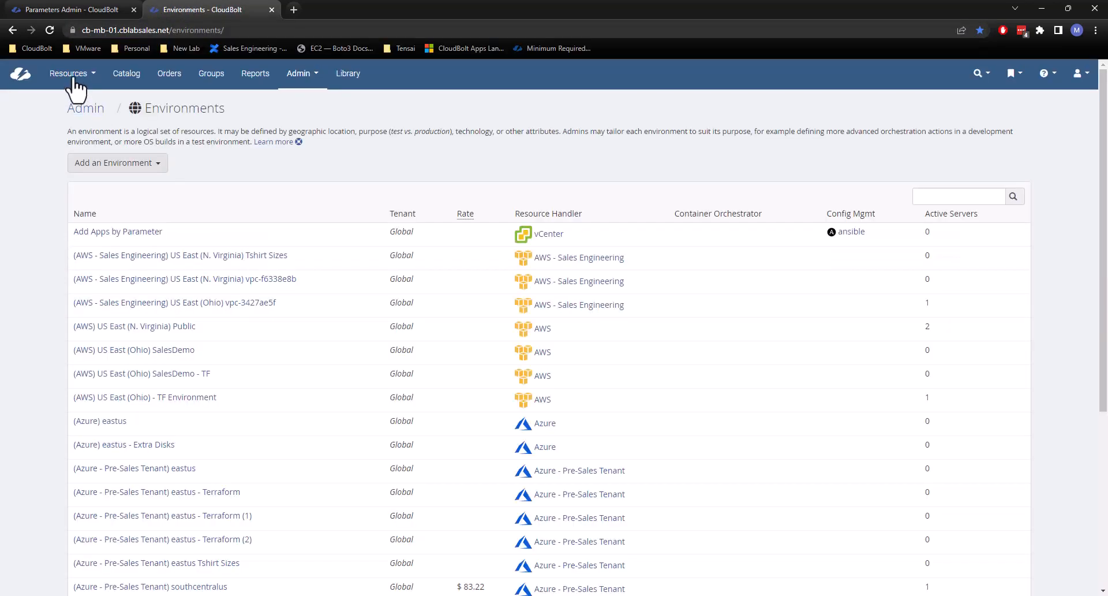
left_click(68, 74)
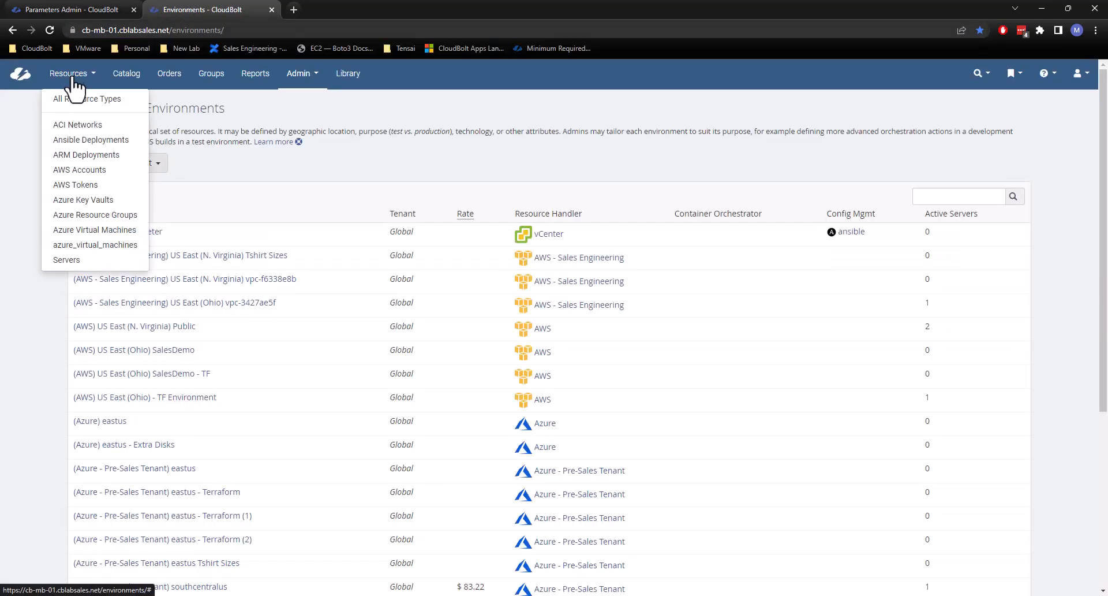
left_click(84, 262)
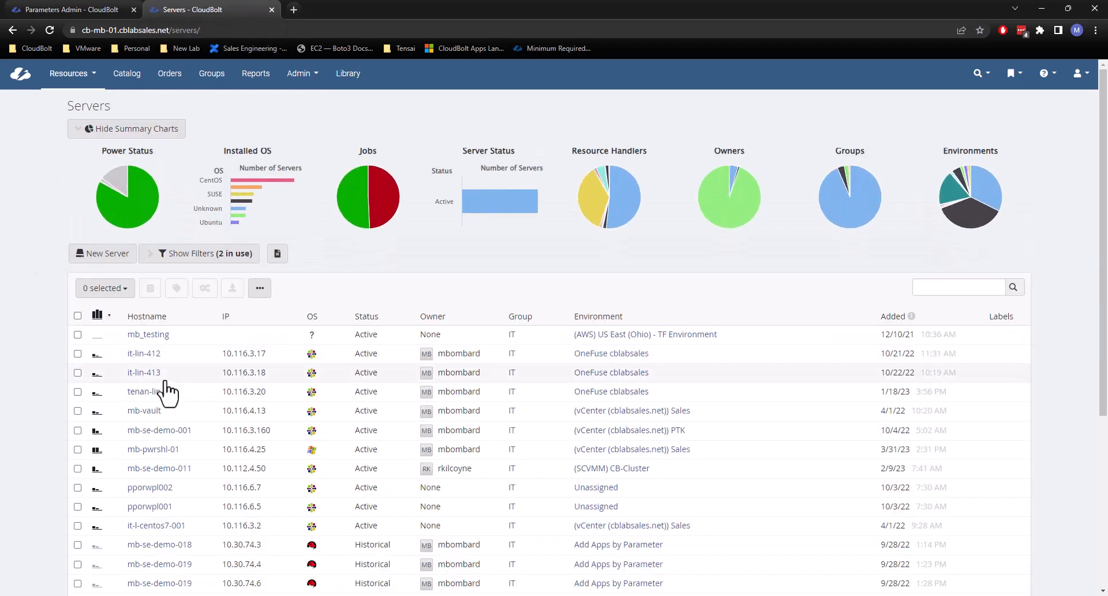
Open the server it-lin-412 and examine the OneFuse_Dns_Nic0 value among its parameters.
left_click(143, 353)
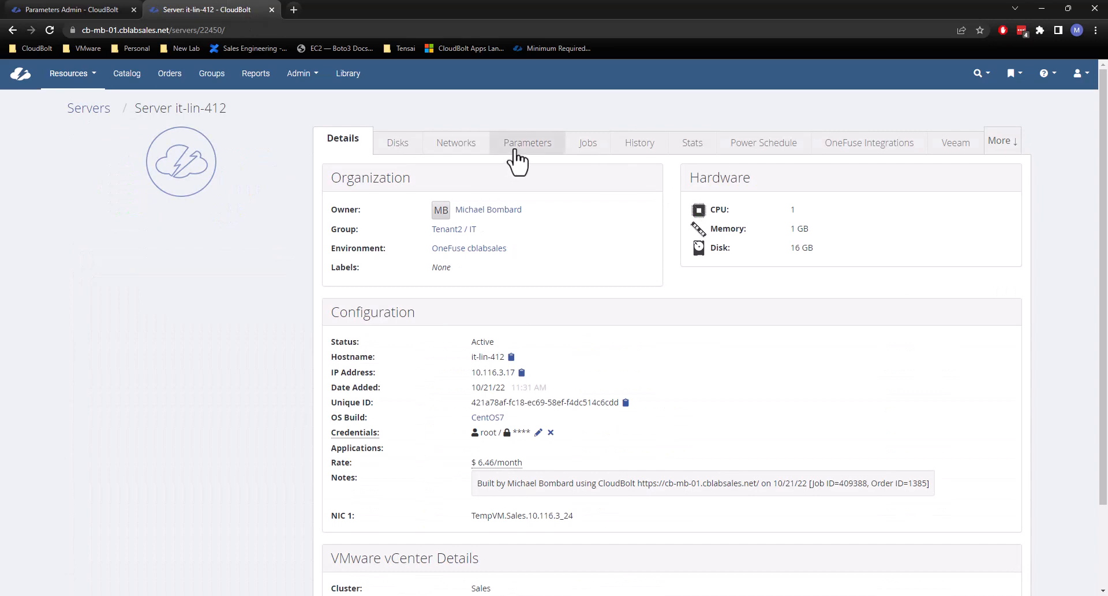
left_click(516, 151)
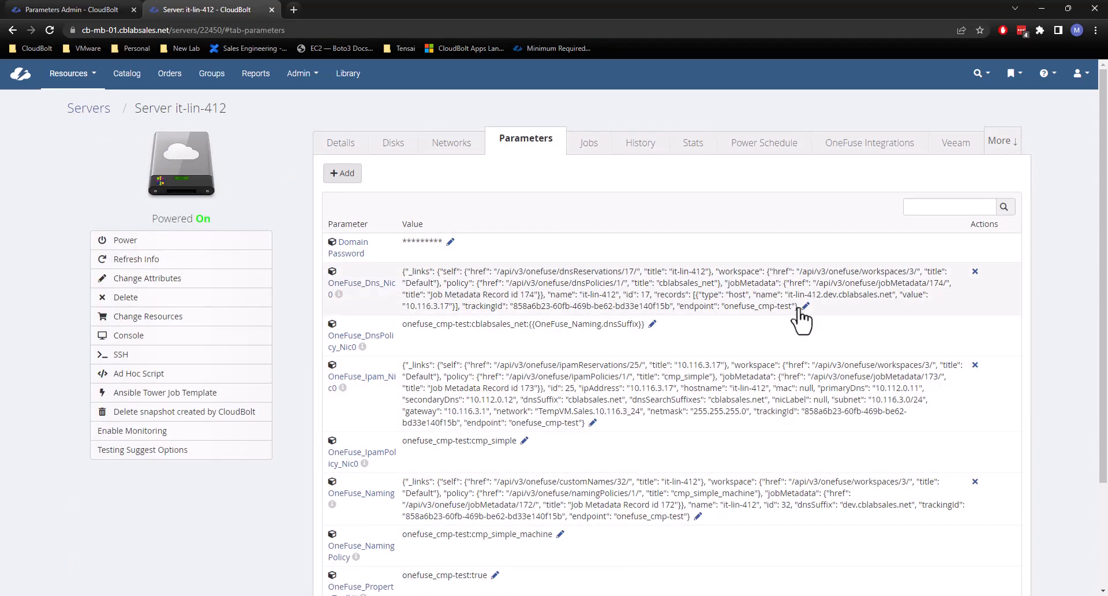
left_click_drag(798, 306, 399, 282)
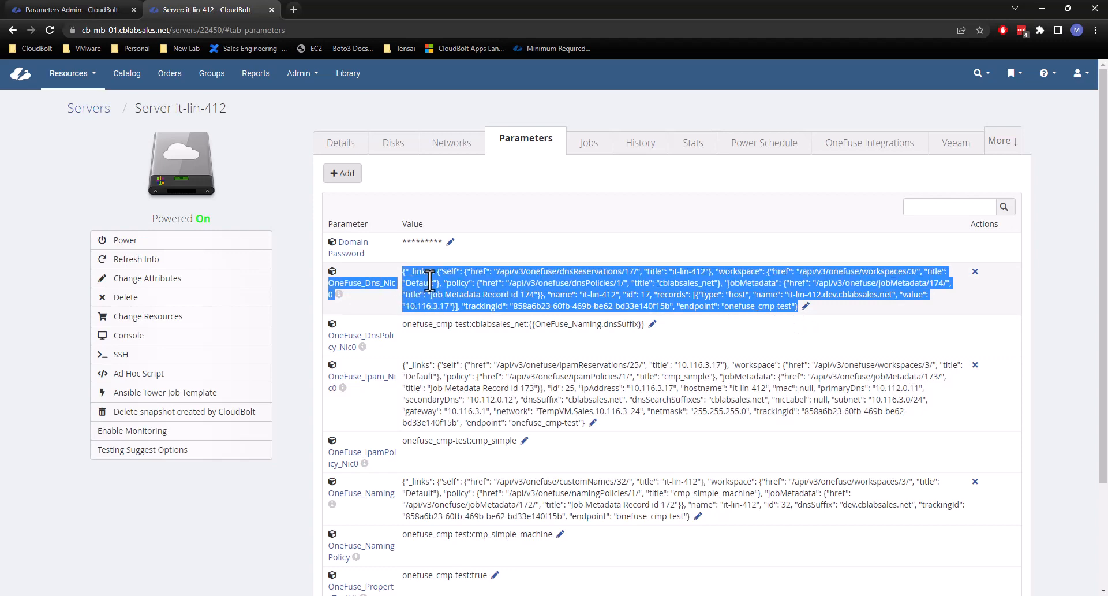
left_click(429, 281)
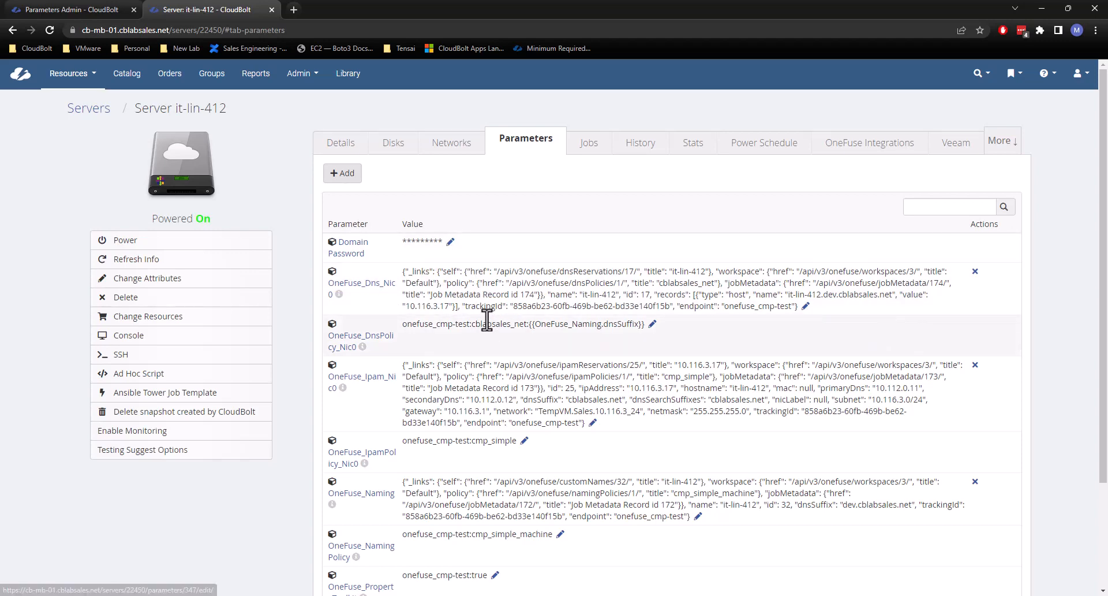
Revisit the Show on objects option in the parameter form, and inspect the server's OneFuse_Dns_Nic0 value in its editor without saving.
left_click(52, 10)
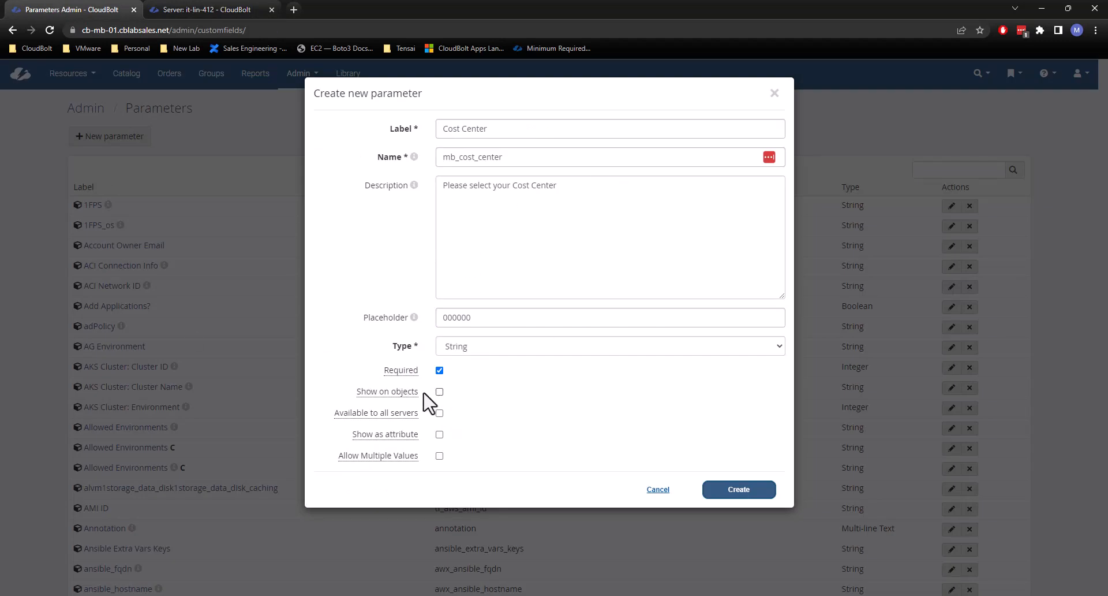
mouse_move(360, 398)
left_click(196, 11)
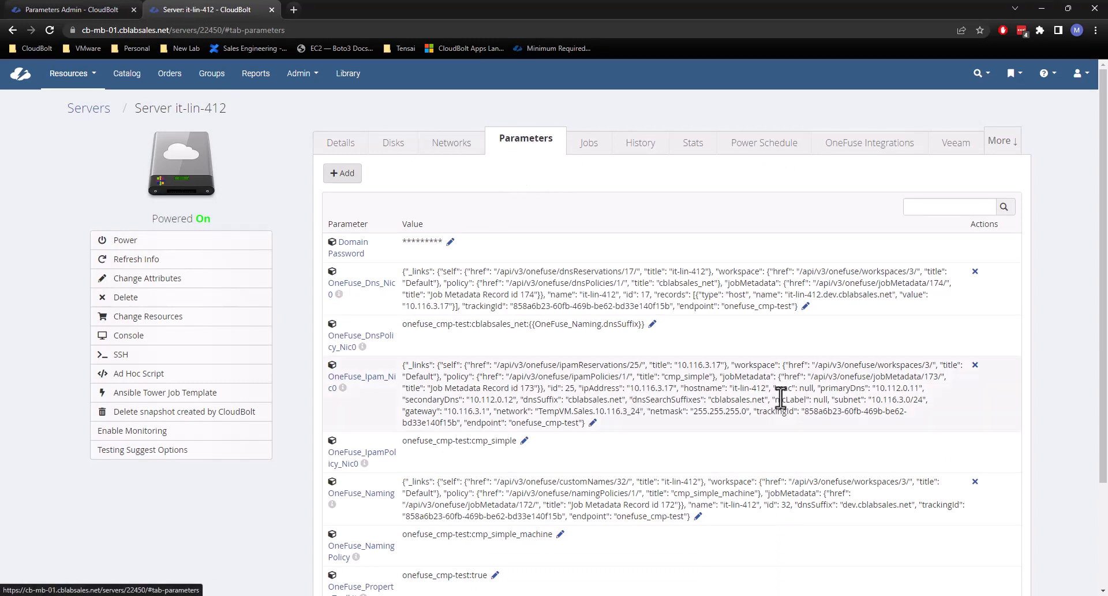
left_click(805, 306)
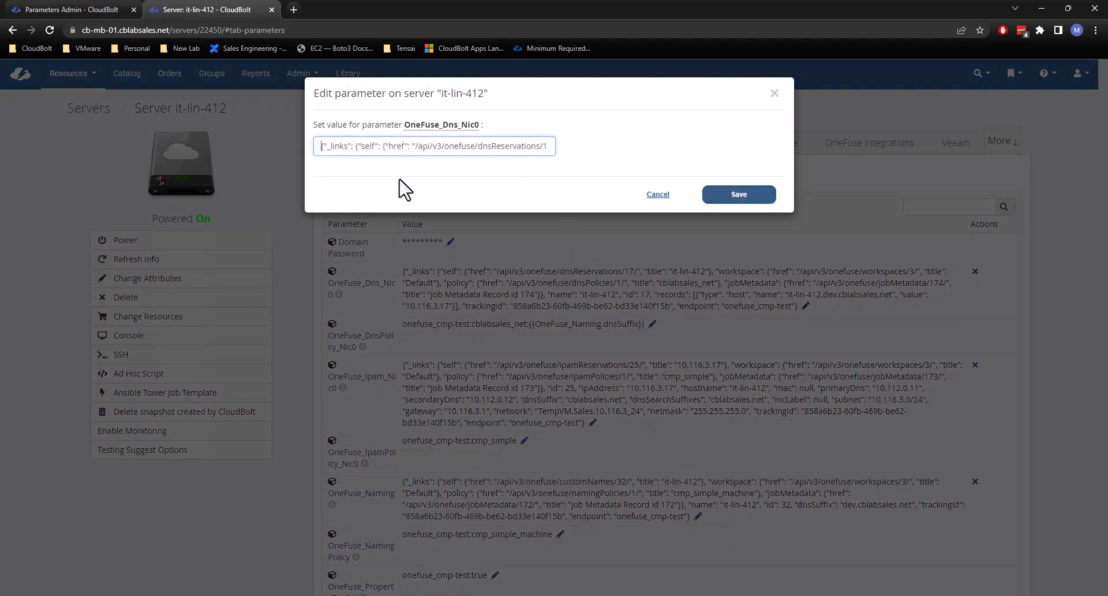
left_click_drag(317, 146, 687, 154)
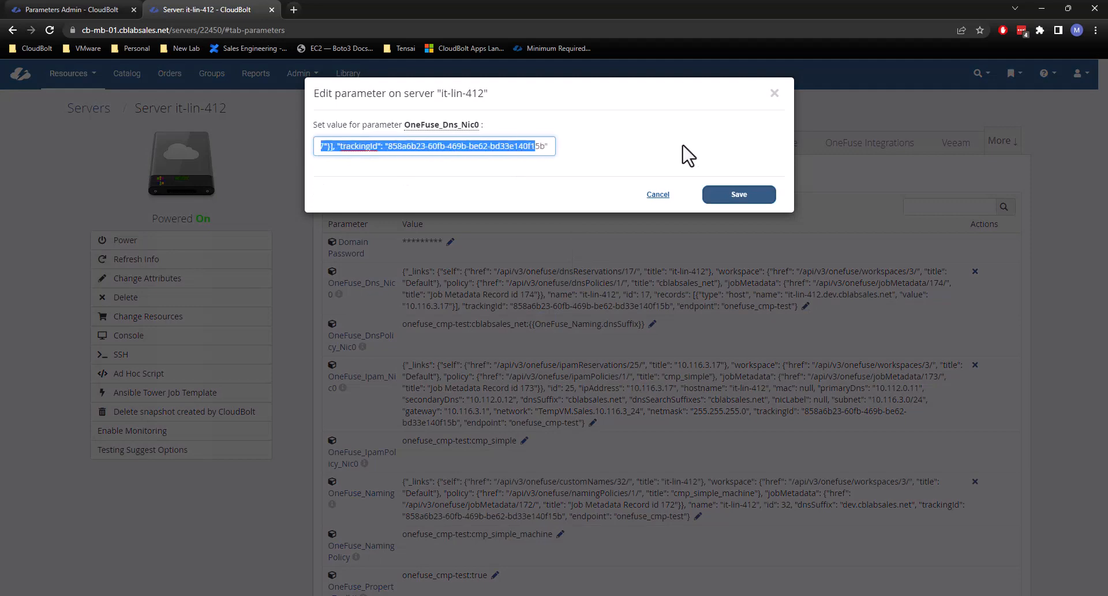
left_click(658, 195)
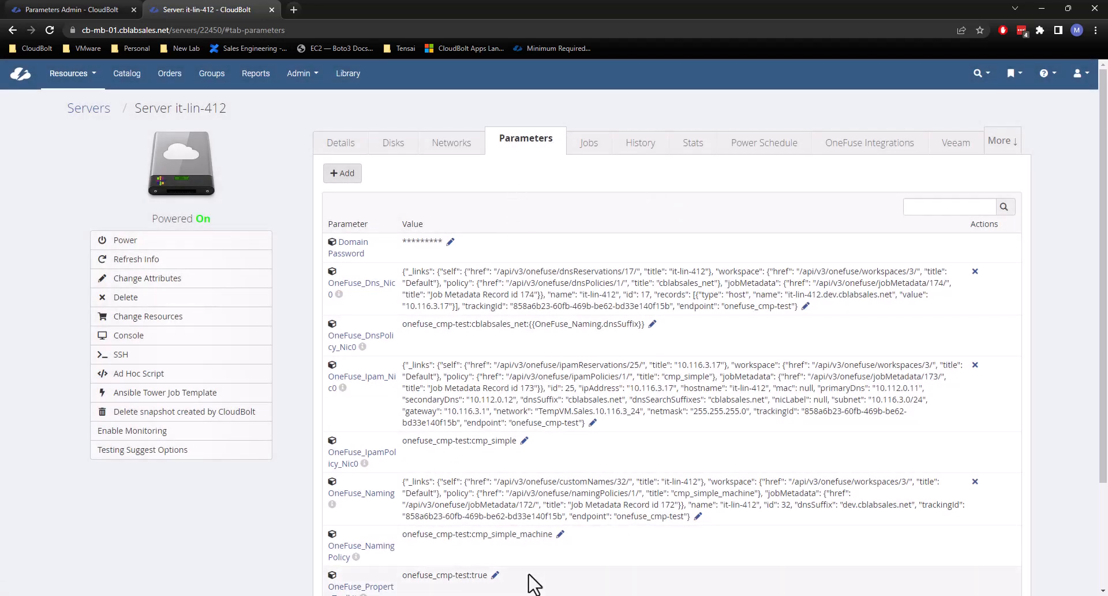
Read the help for the form's remaining availability and attribute options, and view the details of server it-lin-412.
left_click(74, 12)
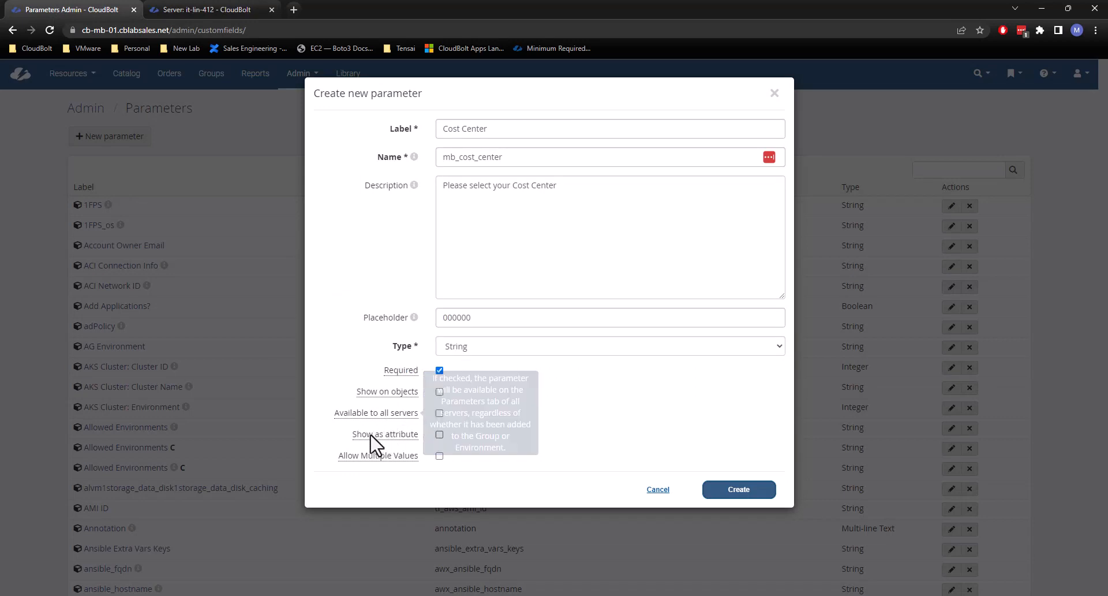
mouse_move(375, 441)
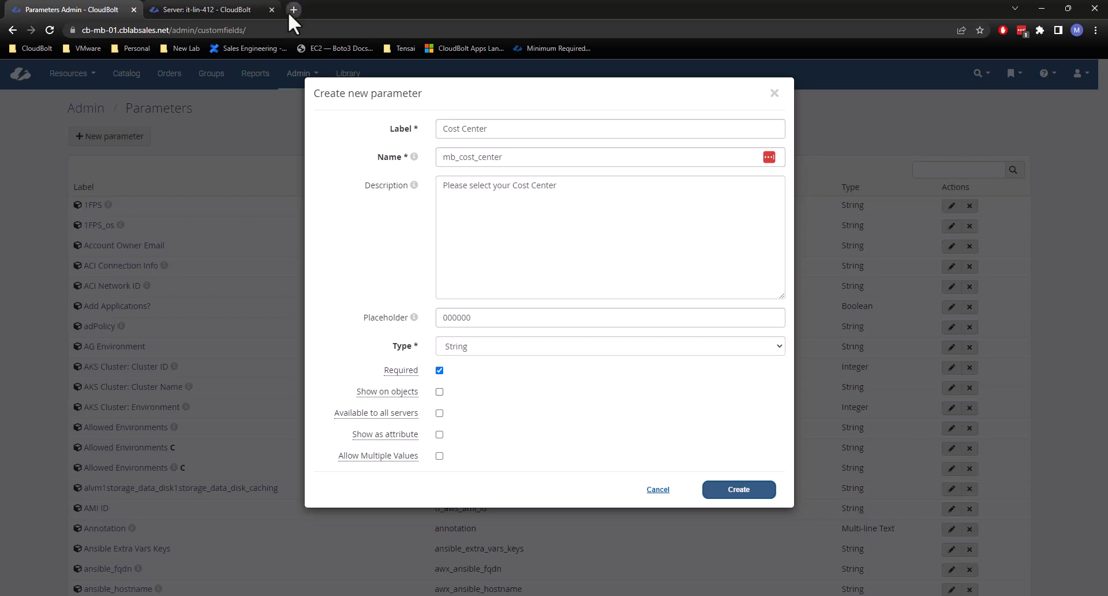
left_click(158, 4)
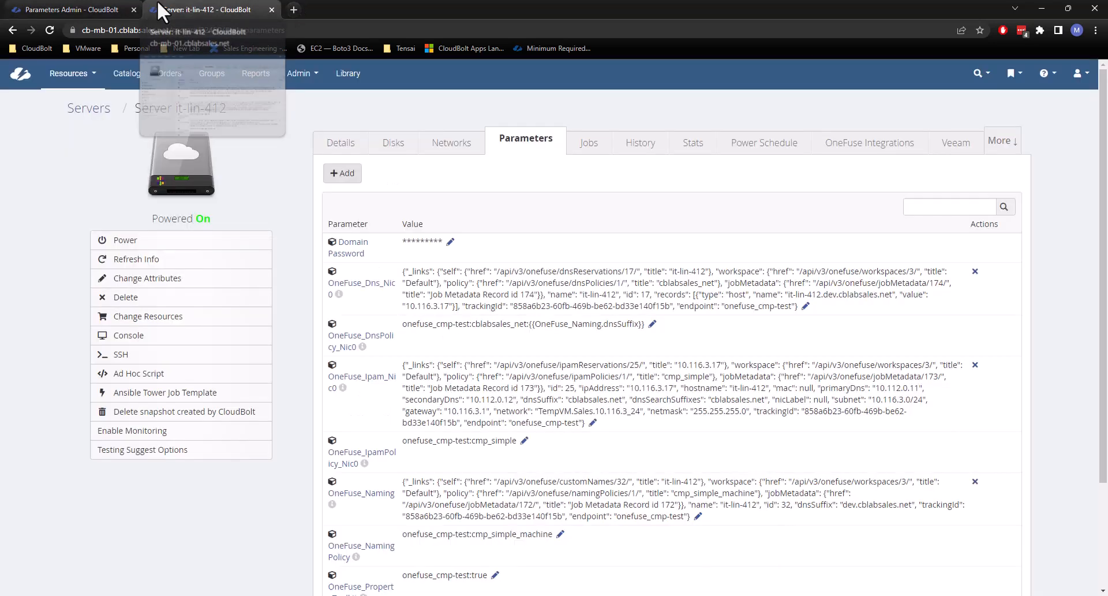
left_click(335, 147)
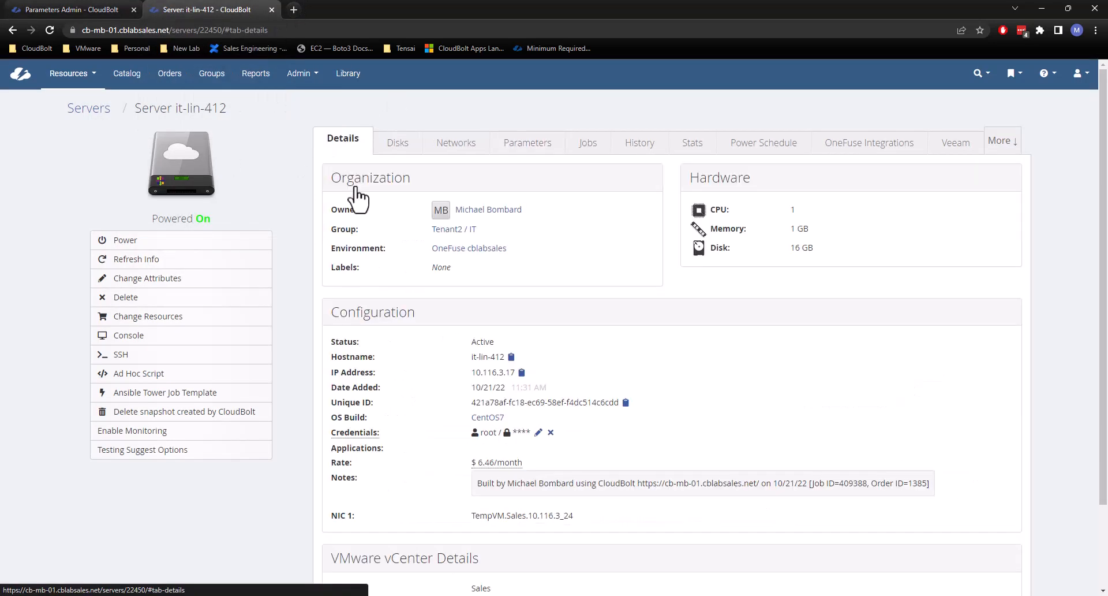
Browse the list of all resource types and open the S3 Buckets resource list.
scroll(610, 445, "down", 2)
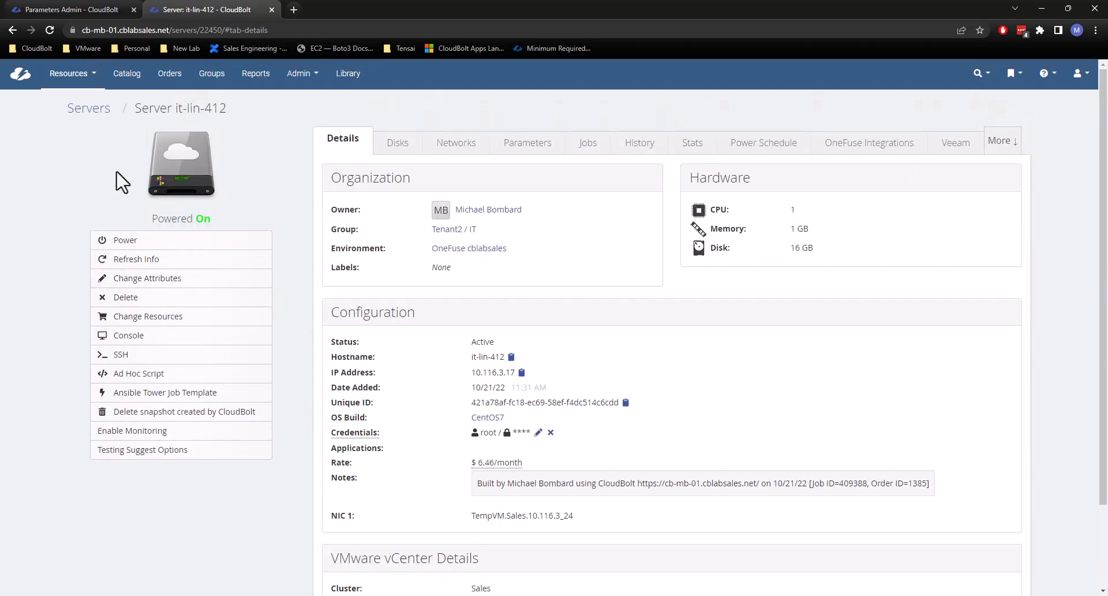
left_click(87, 81)
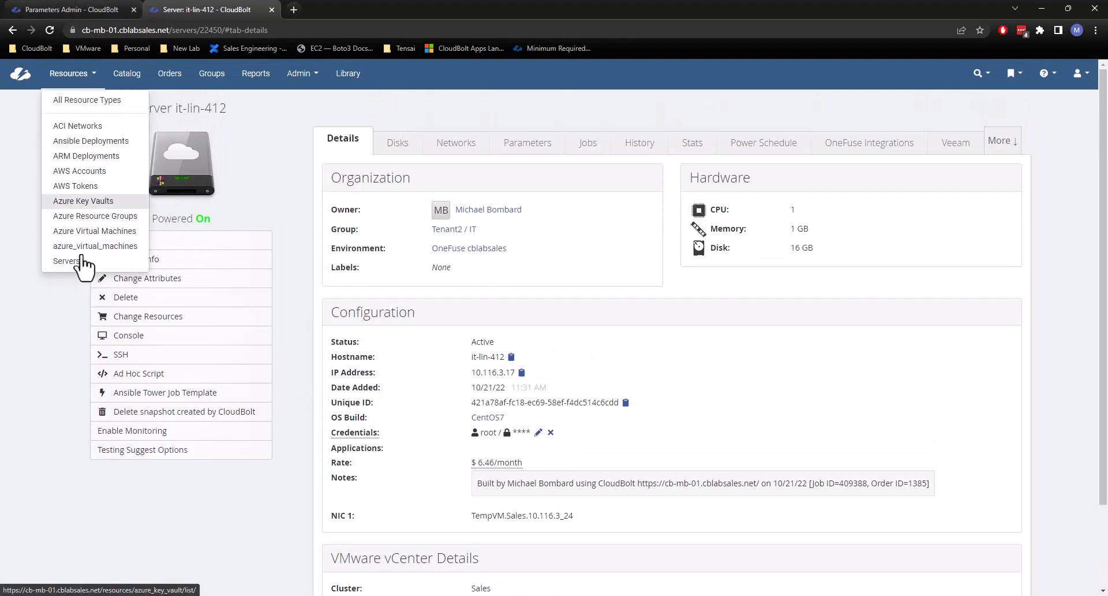
left_click(91, 101)
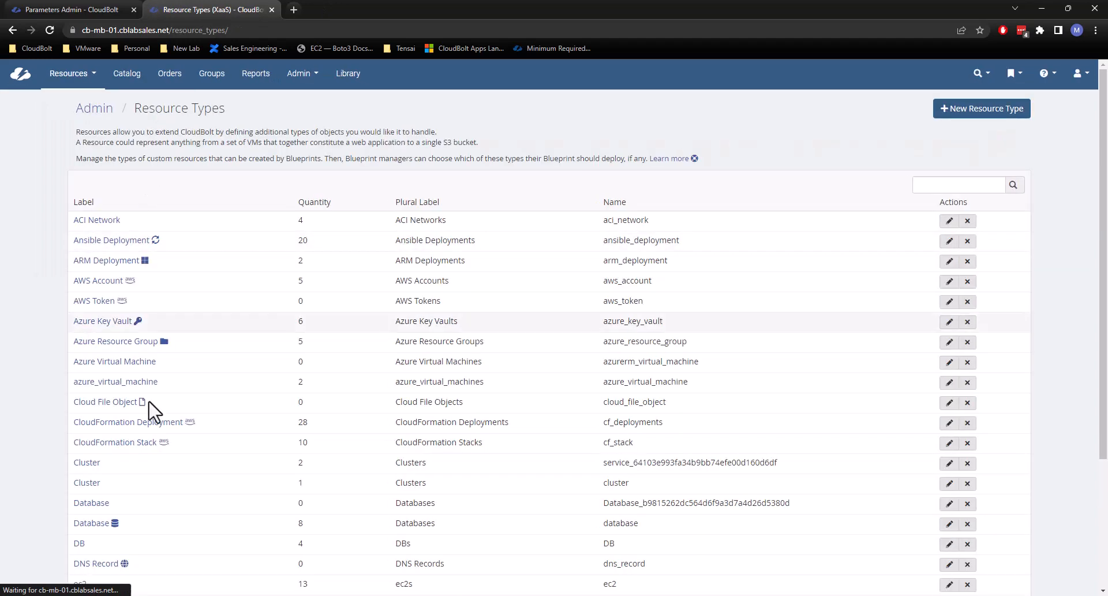
scroll(139, 375, "down", 2)
left_click(949, 559)
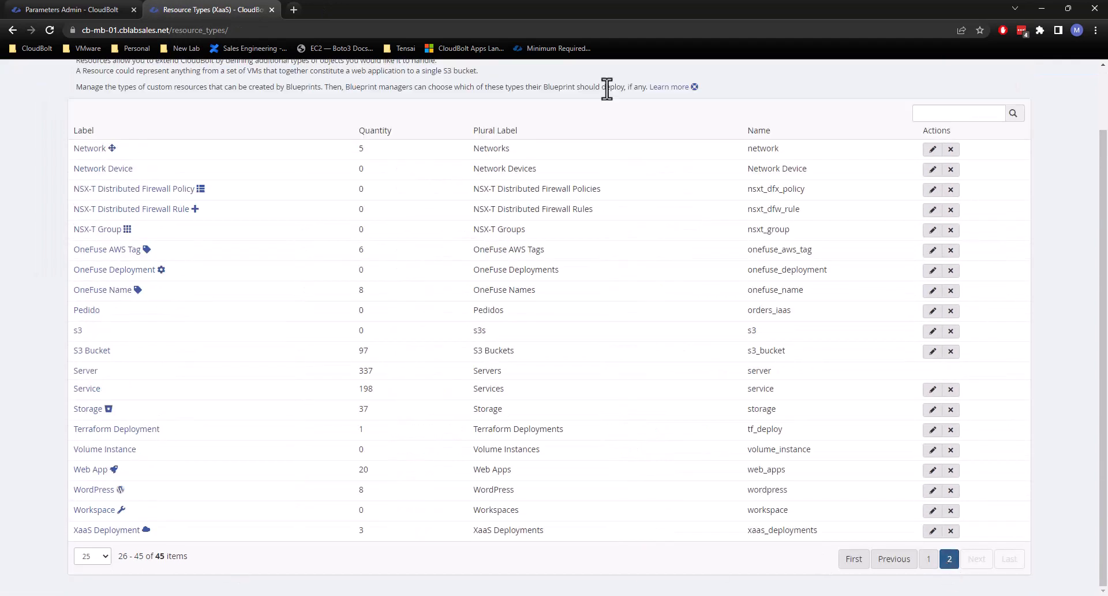
left_click(88, 354)
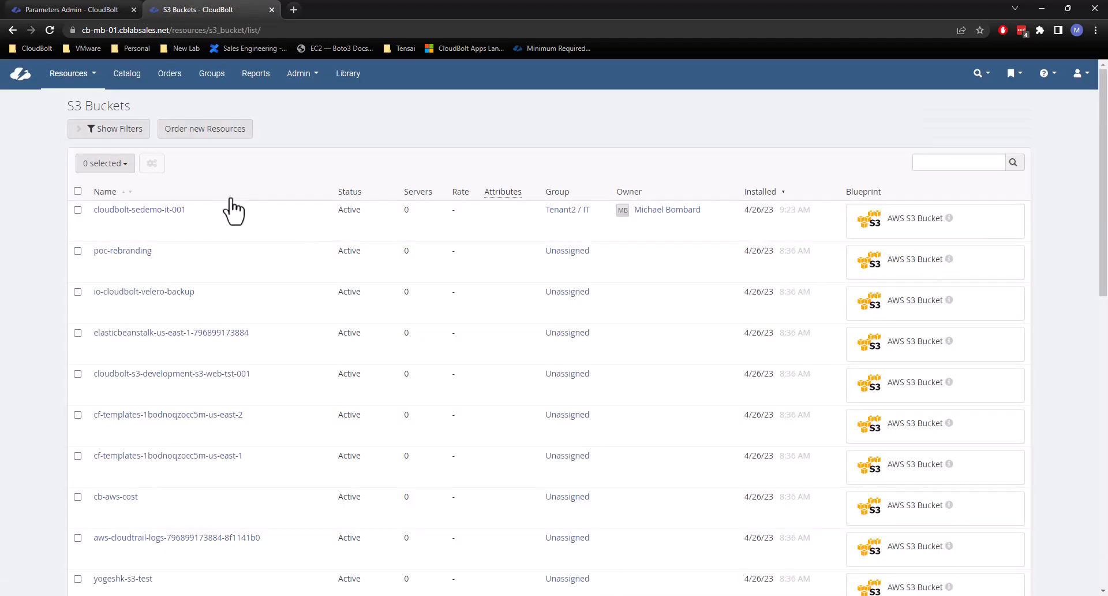
Open the S3 bucket cloudbolt-sedemo-it-001, compare its overview with its parameters, and return to the bucket list.
left_click(152, 210)
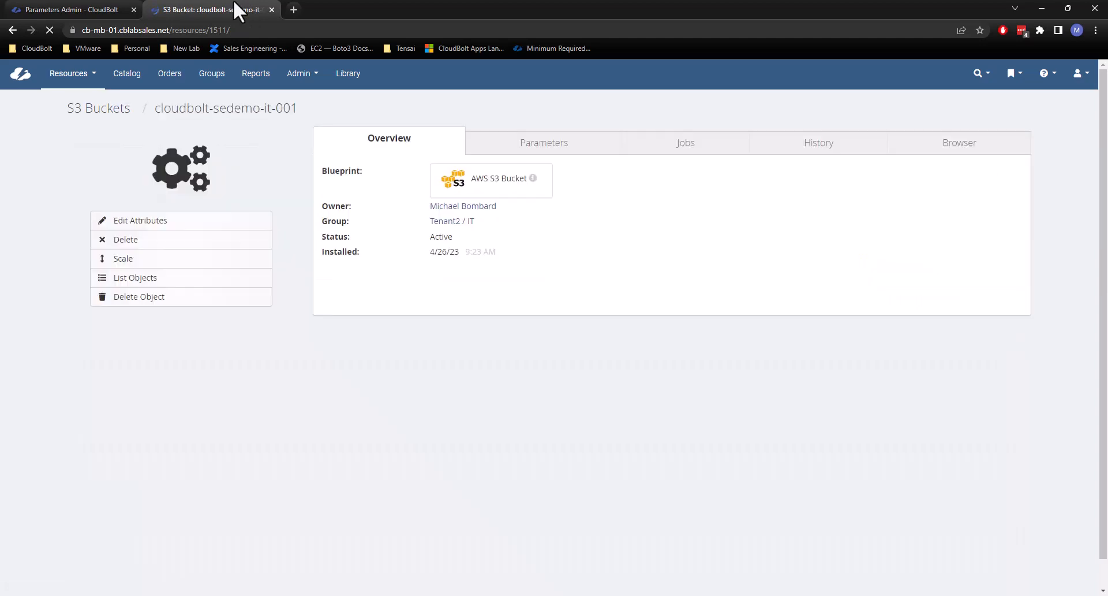
left_click(416, 153)
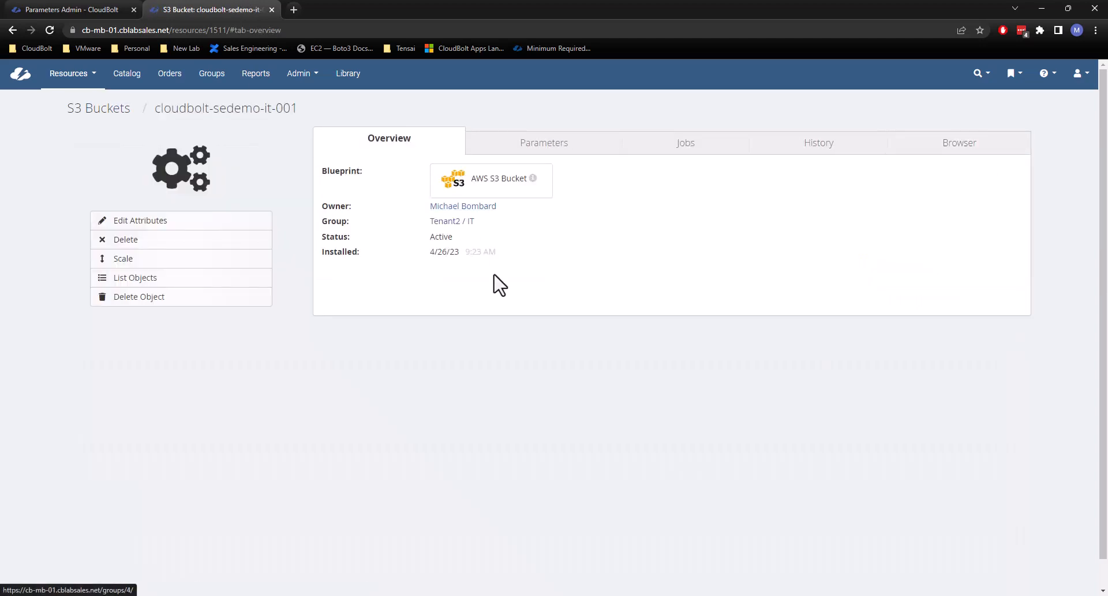
left_click(557, 157)
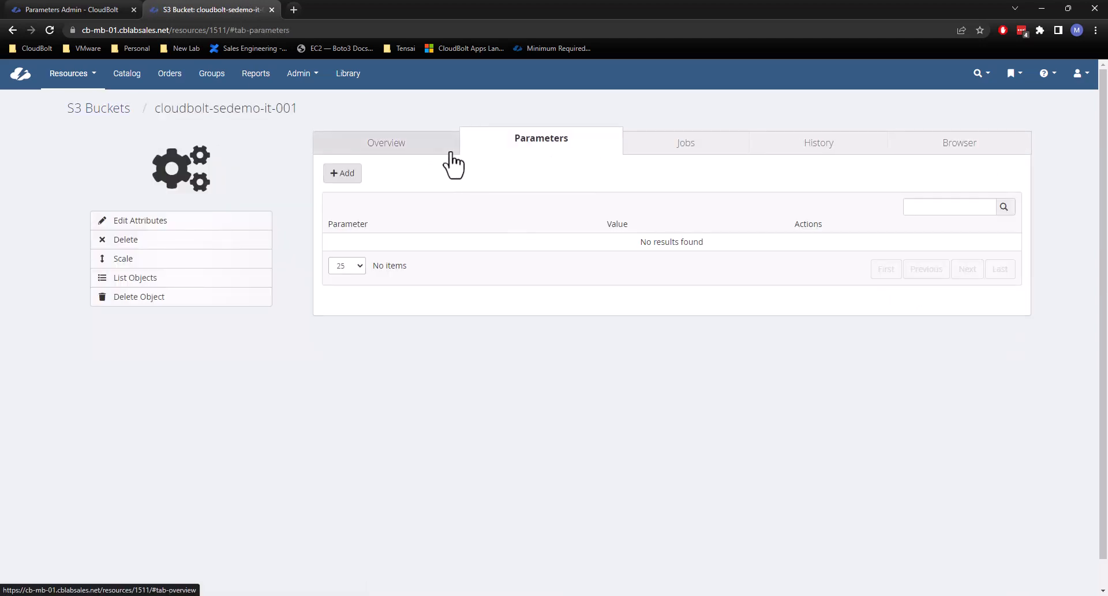
left_click(449, 152)
left_click(12, 29)
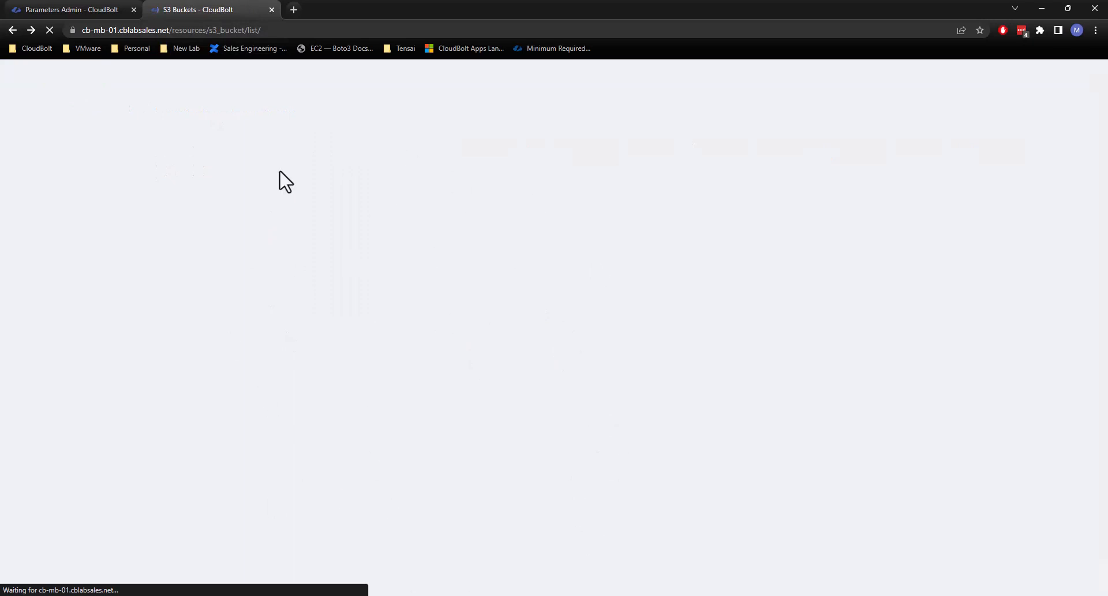
Read the help for Available to all servers in the new parameter form, and open the Servers list.
left_click(50, 5)
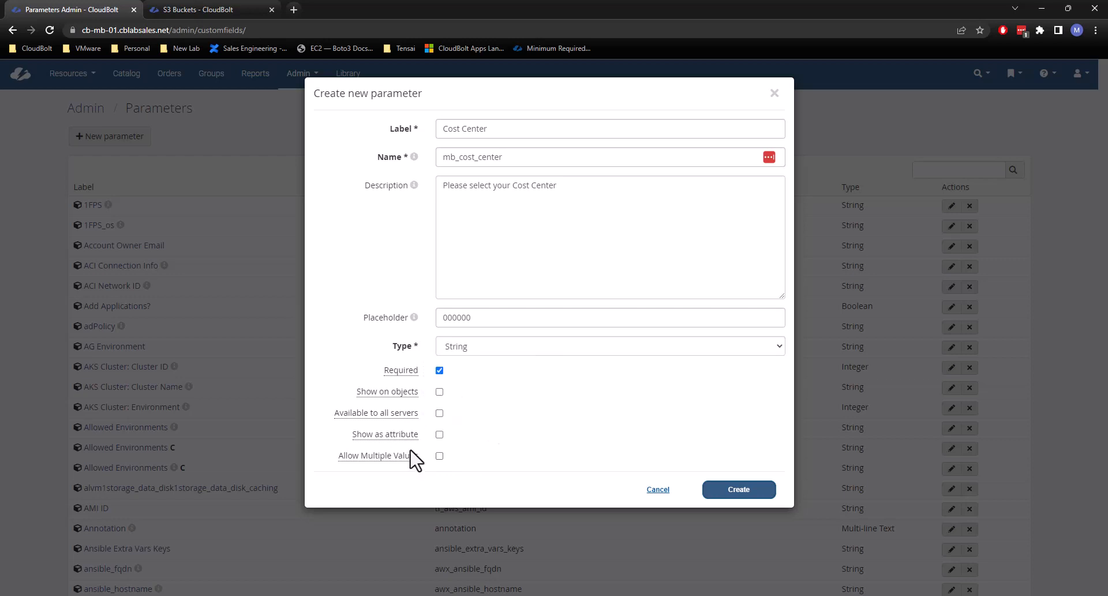
mouse_move(417, 411)
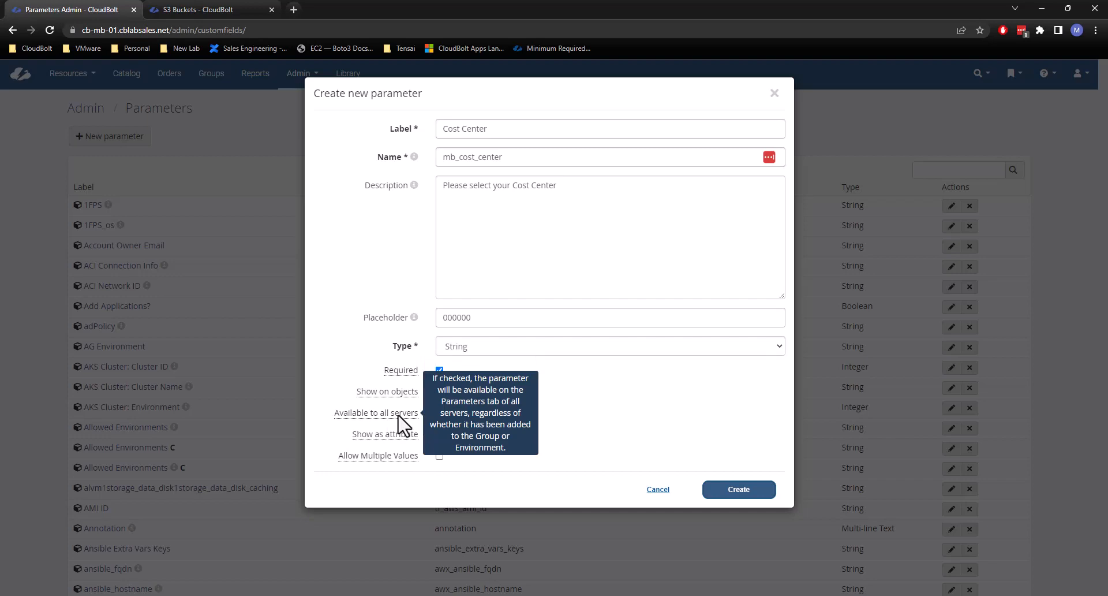
left_click(230, 10)
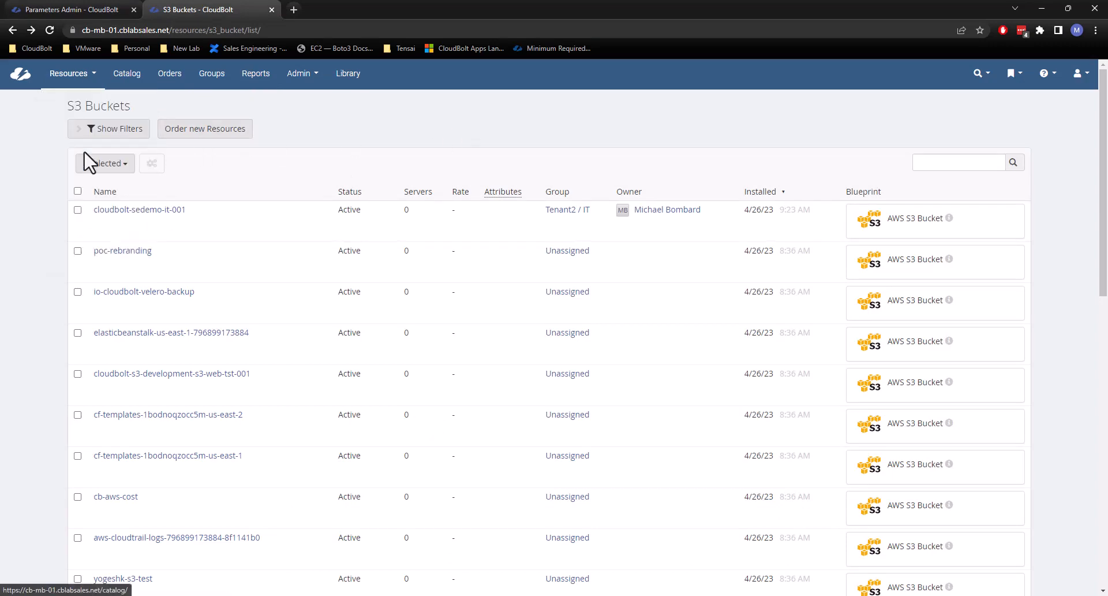
mouse_move(72, 73)
left_click(70, 261)
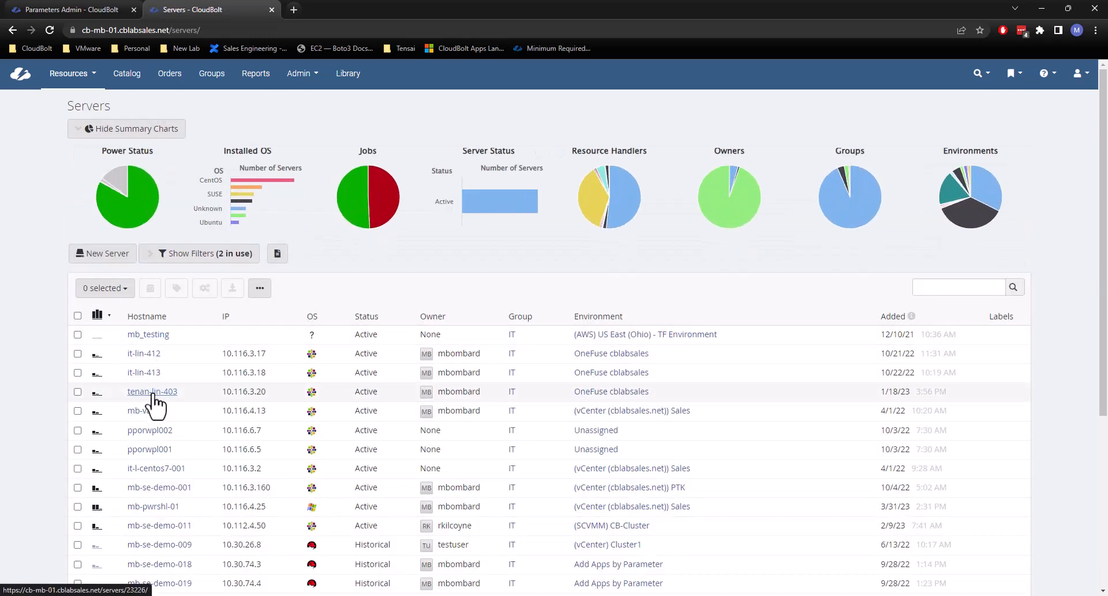
Open the parameters of server mb_testing and browse the parameters that can be added to it.
left_click(157, 336)
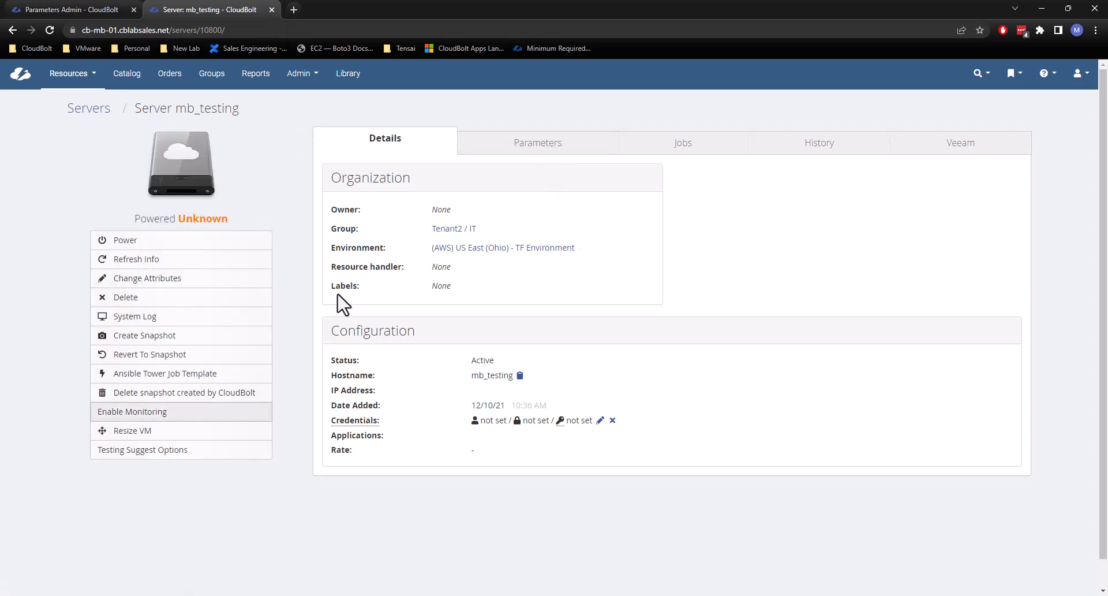
left_click(514, 142)
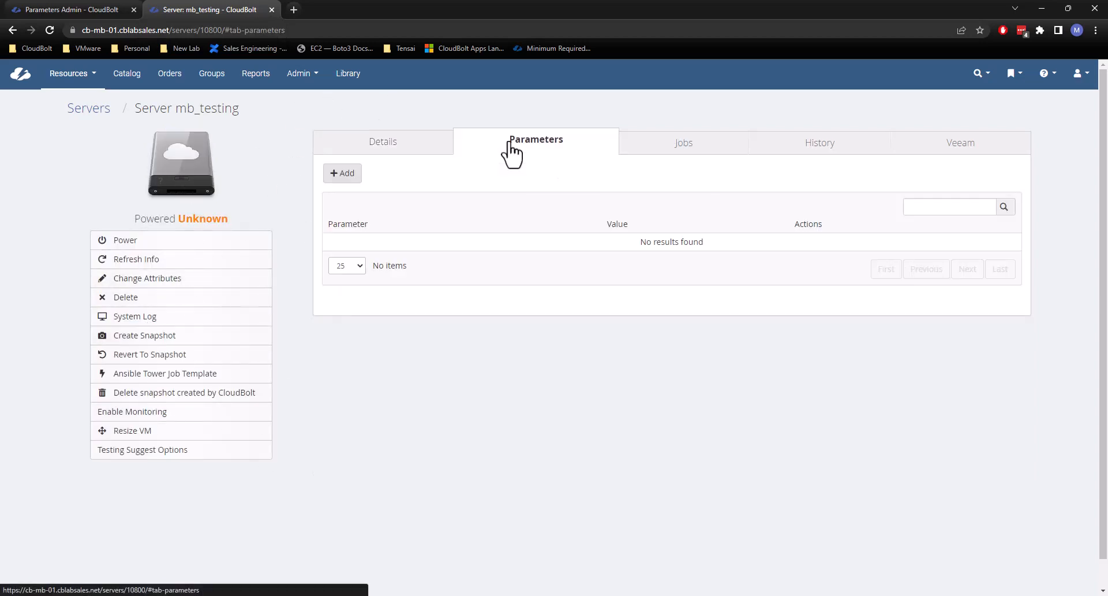
left_click(346, 174)
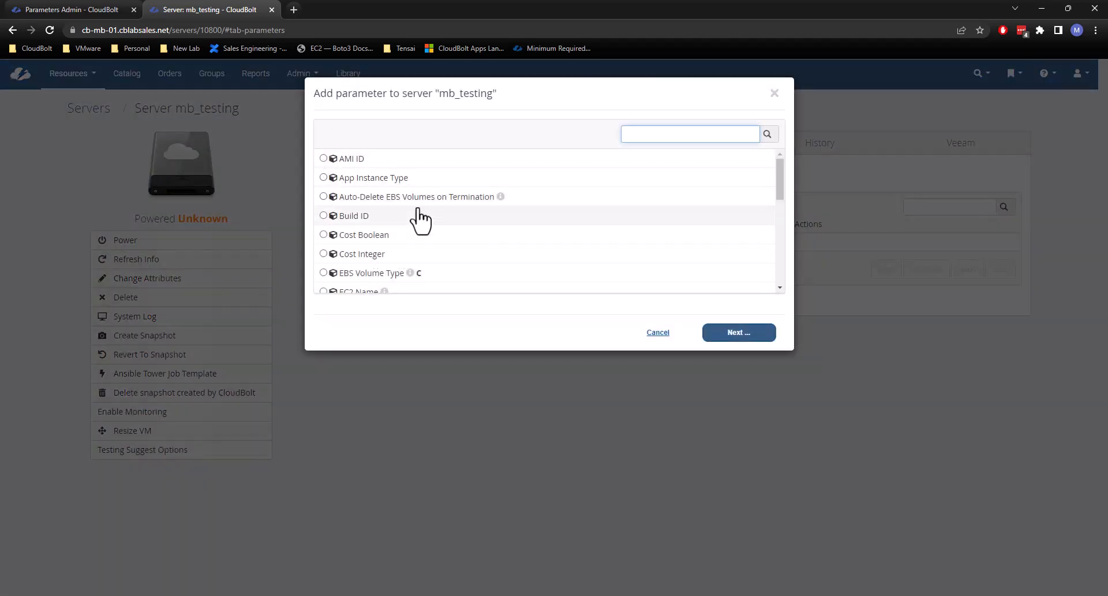
scroll(416, 179, "down", 1)
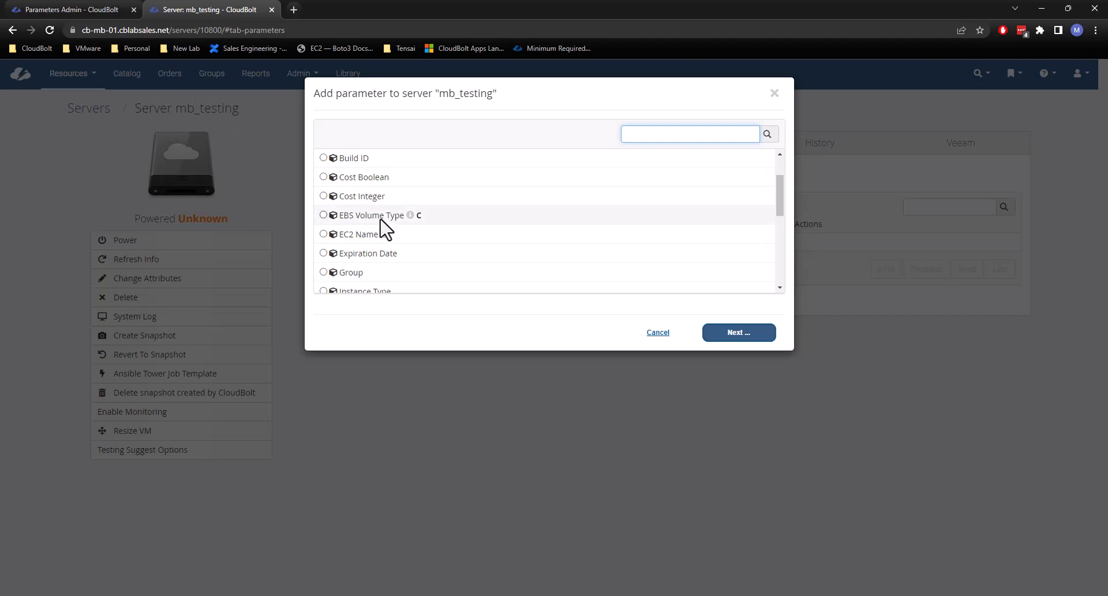
scroll(448, 225, "down", 2)
scroll(373, 190, "up", 1)
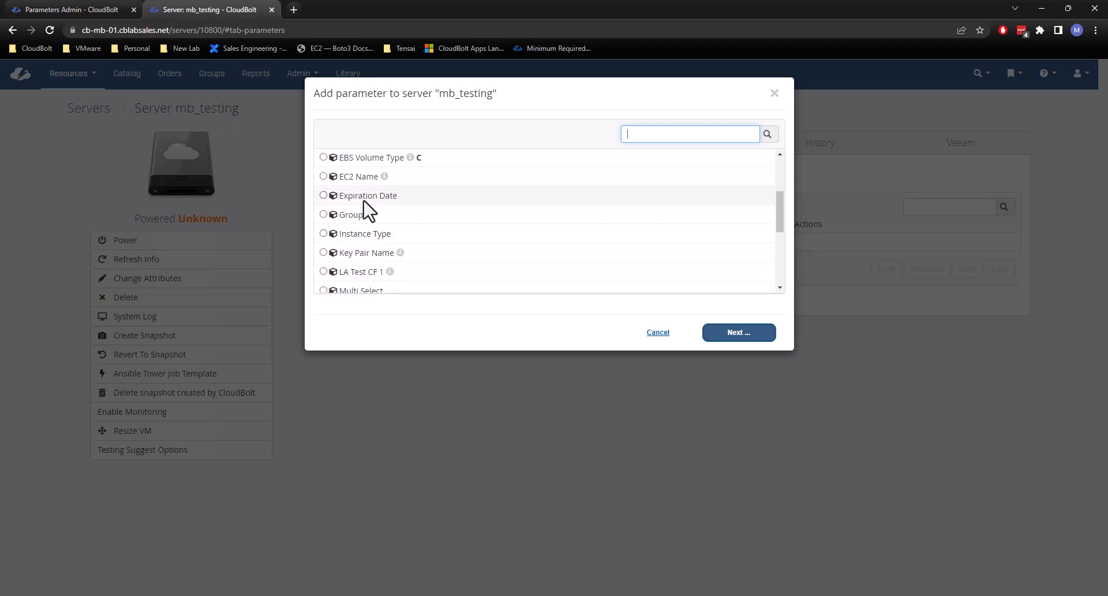
Choose Expiration Date as the parameter to add to mb_testing, inspect its date value and calendar, and leave without saving.
left_click(366, 197)
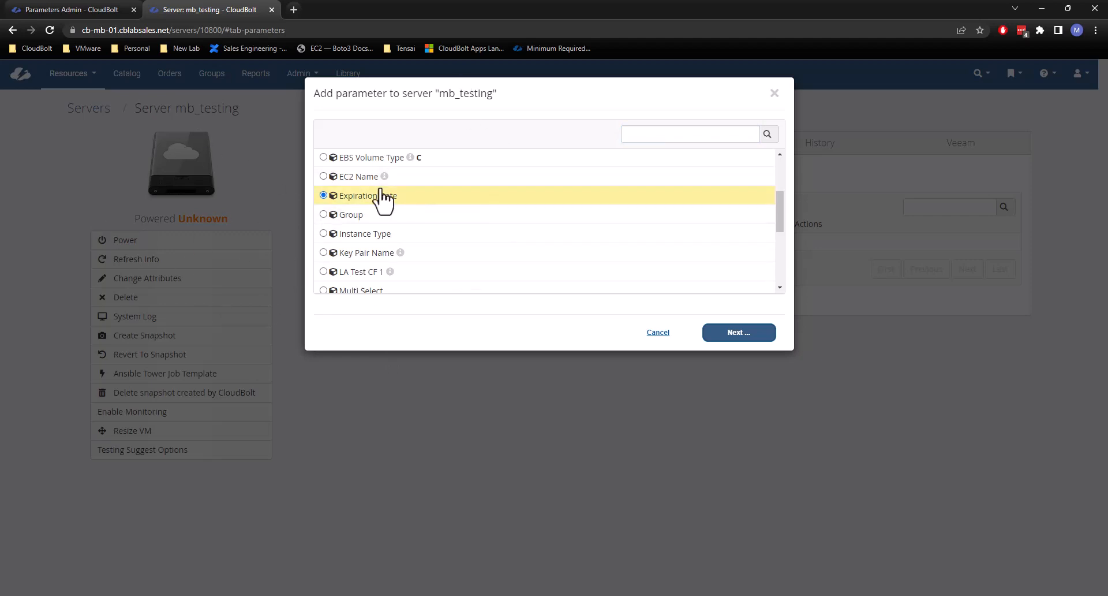
left_click(743, 339)
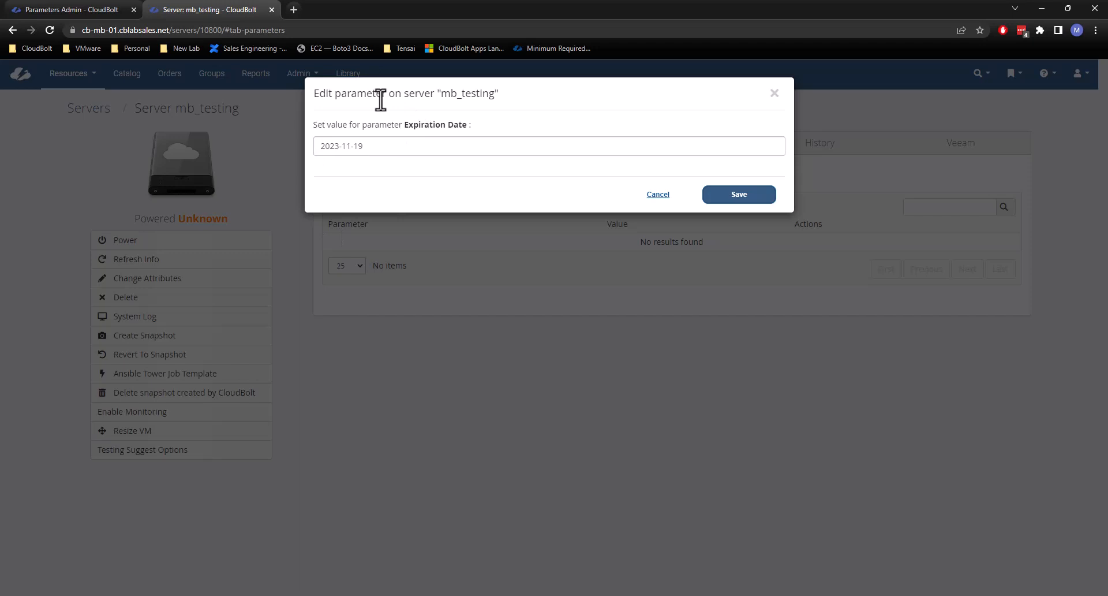
left_click(376, 147)
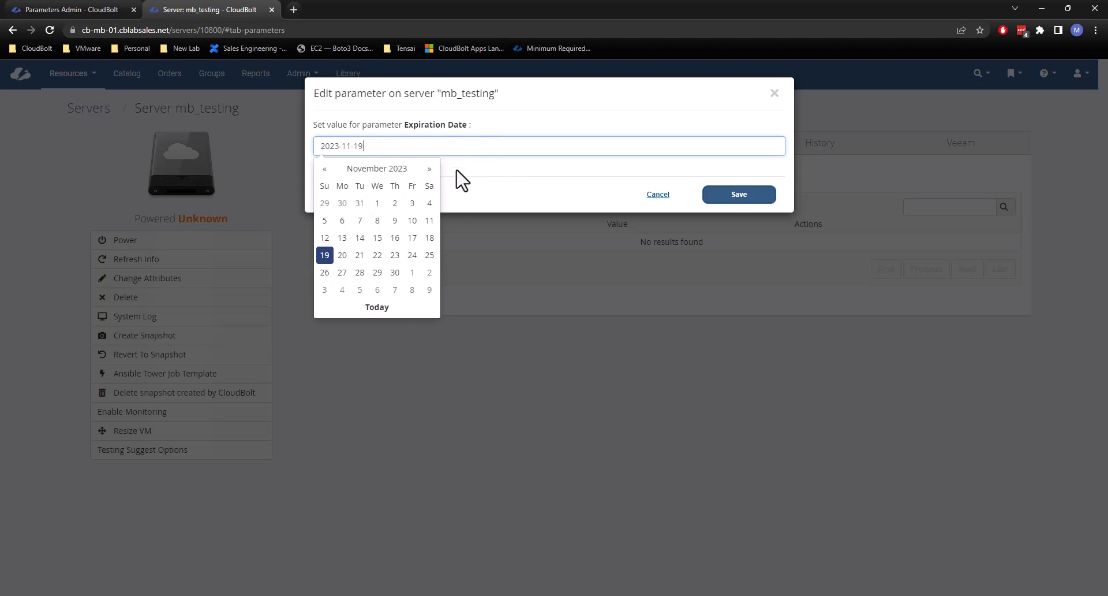
left_click_drag(378, 144, 294, 149)
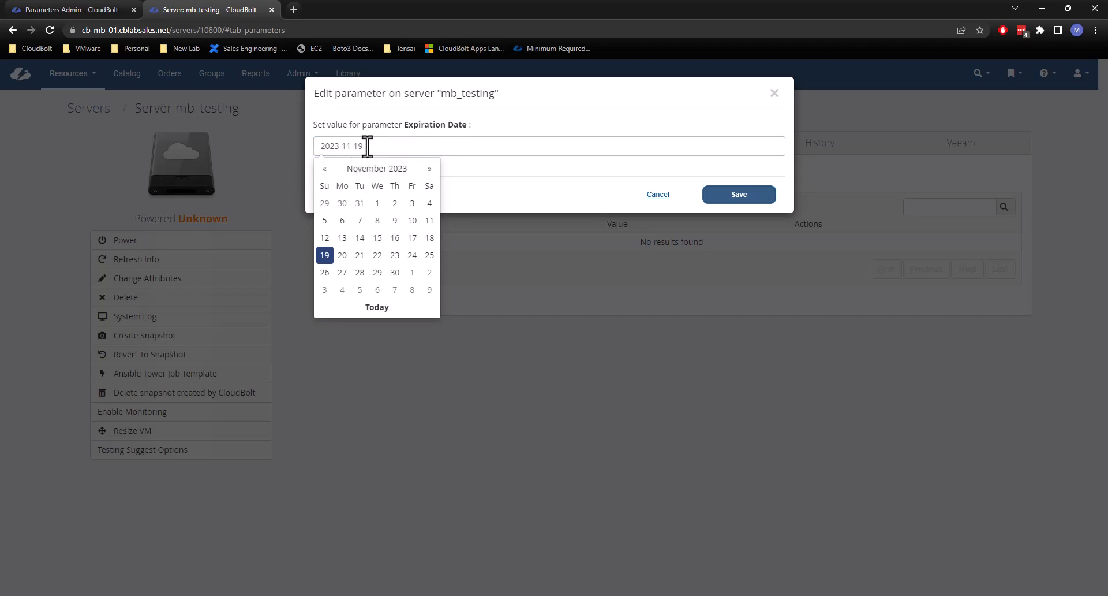
left_click(515, 123)
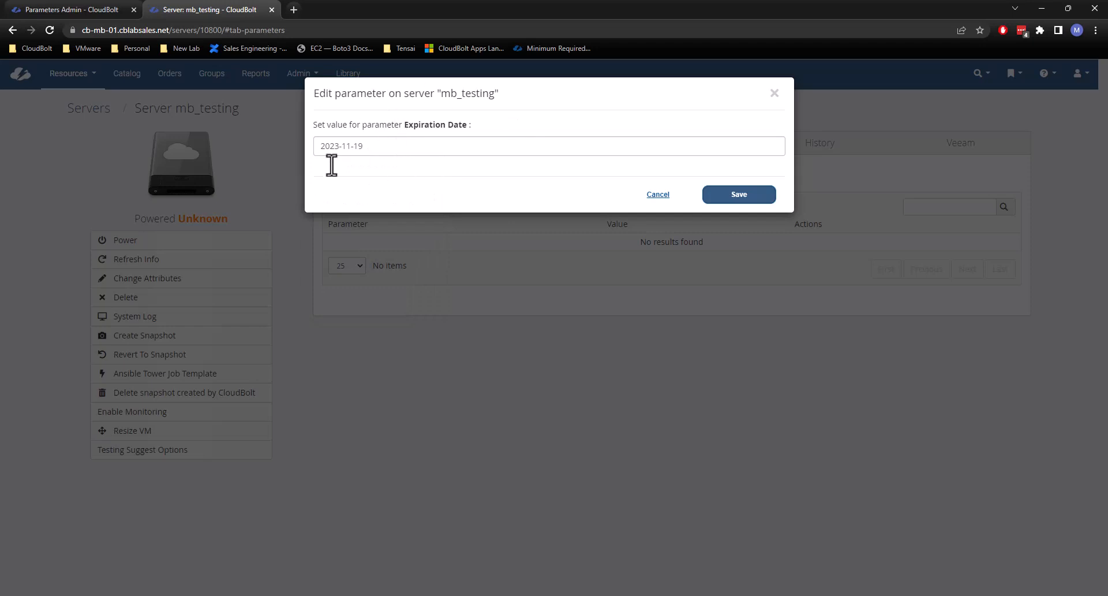
left_click(393, 150)
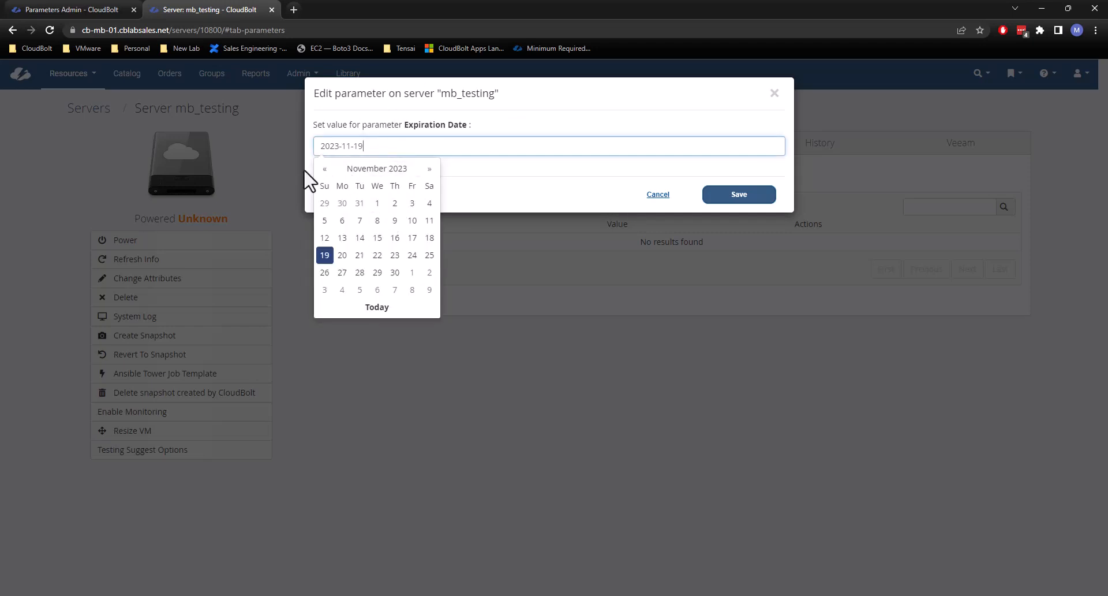
left_click(488, 130)
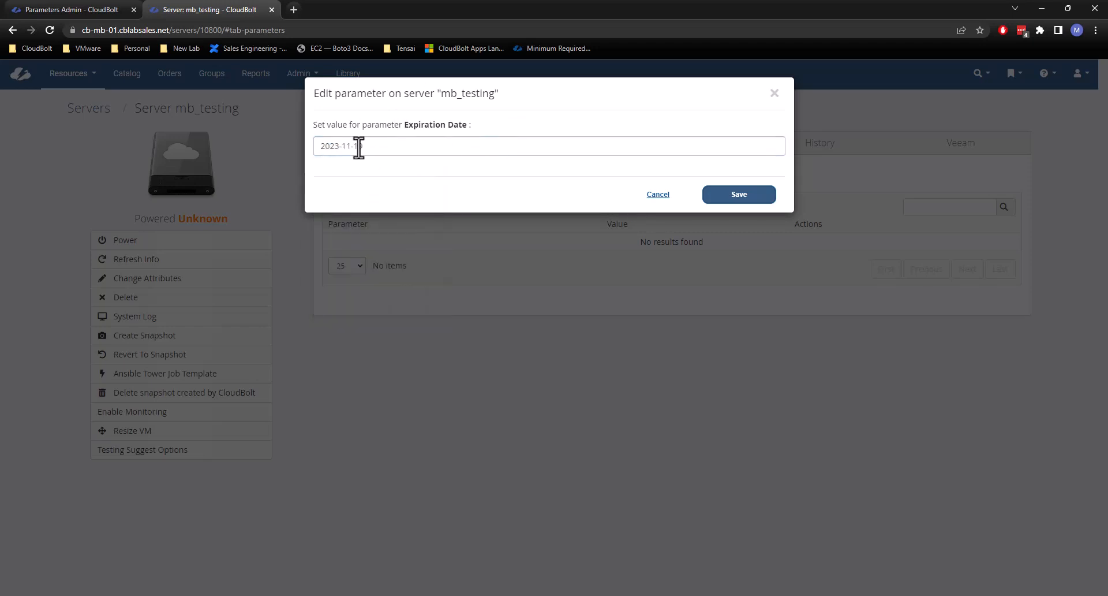
left_click_drag(362, 146, 339, 147)
left_click(467, 121)
left_click(658, 194)
Return to the new parameter form, enable Show on objects for Cost Center, and create the parameter.
left_click(78, 9)
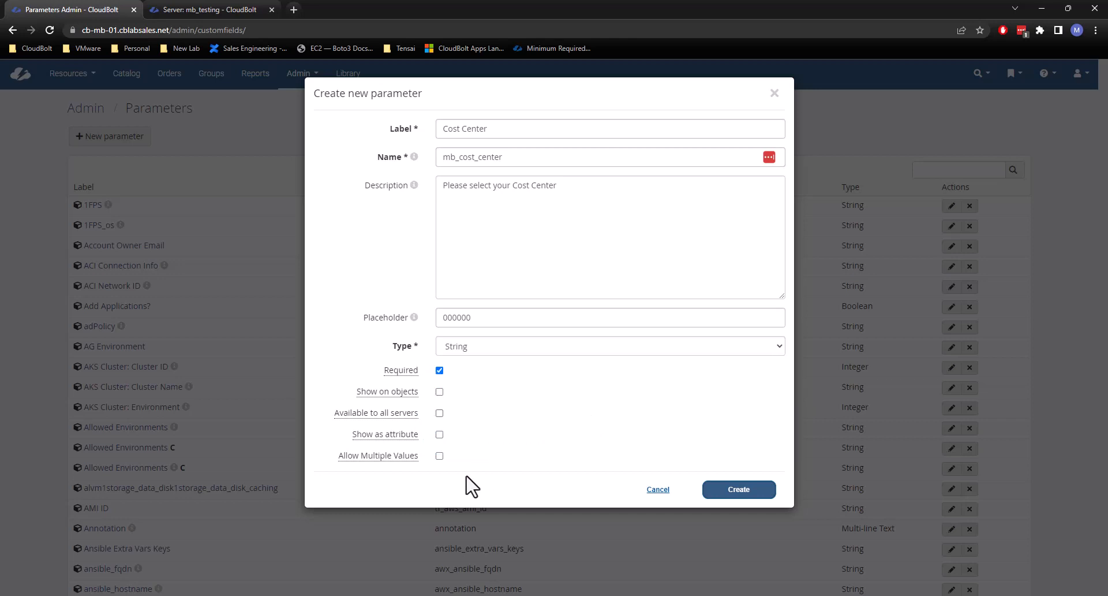
mouse_move(391, 457)
left_click(439, 392)
left_click(744, 496)
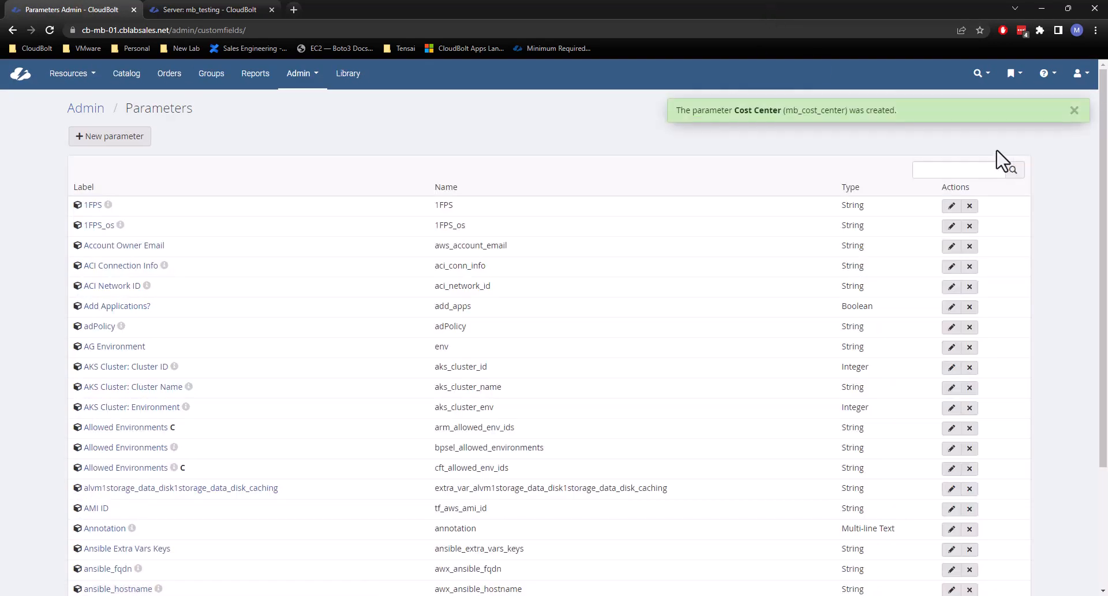
Find and open the parameter matching "cost center", and toggle its Available to all servers option on and back off.
left_click(941, 169)
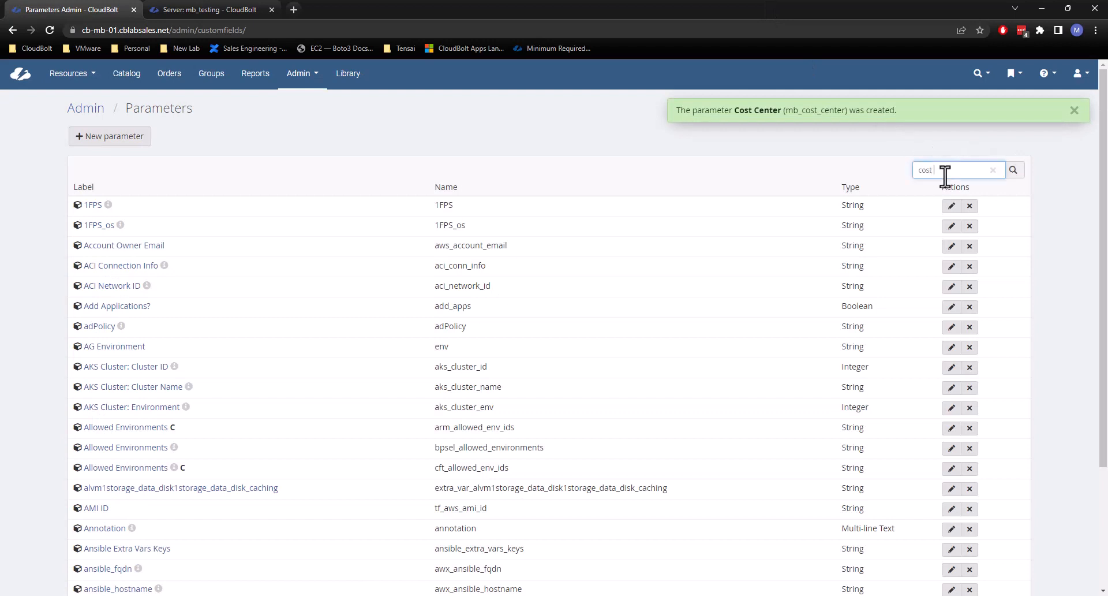
key("Return")
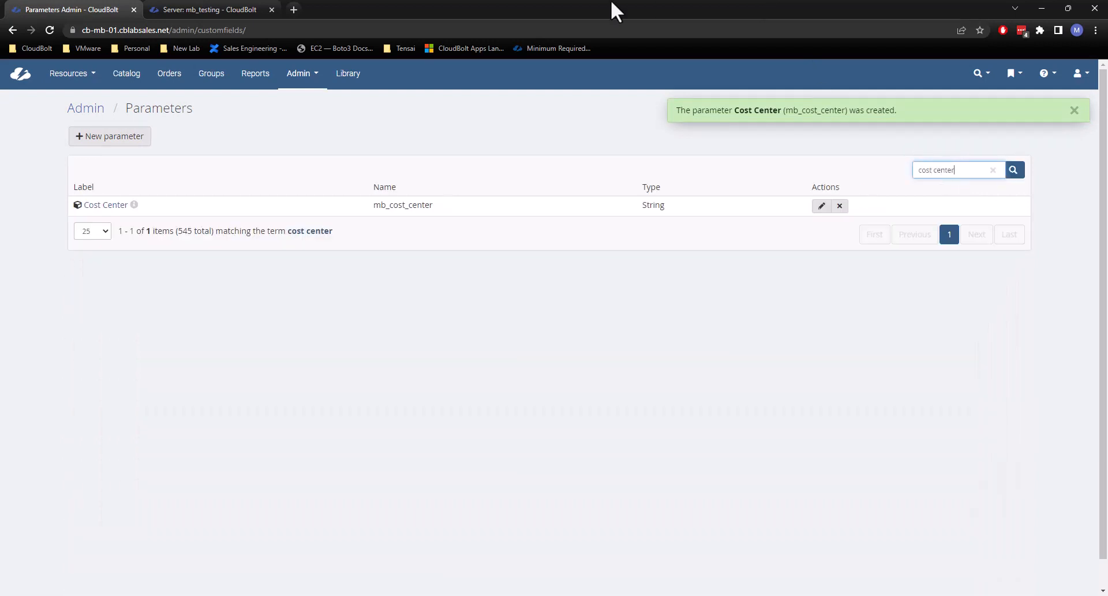
left_click(93, 210)
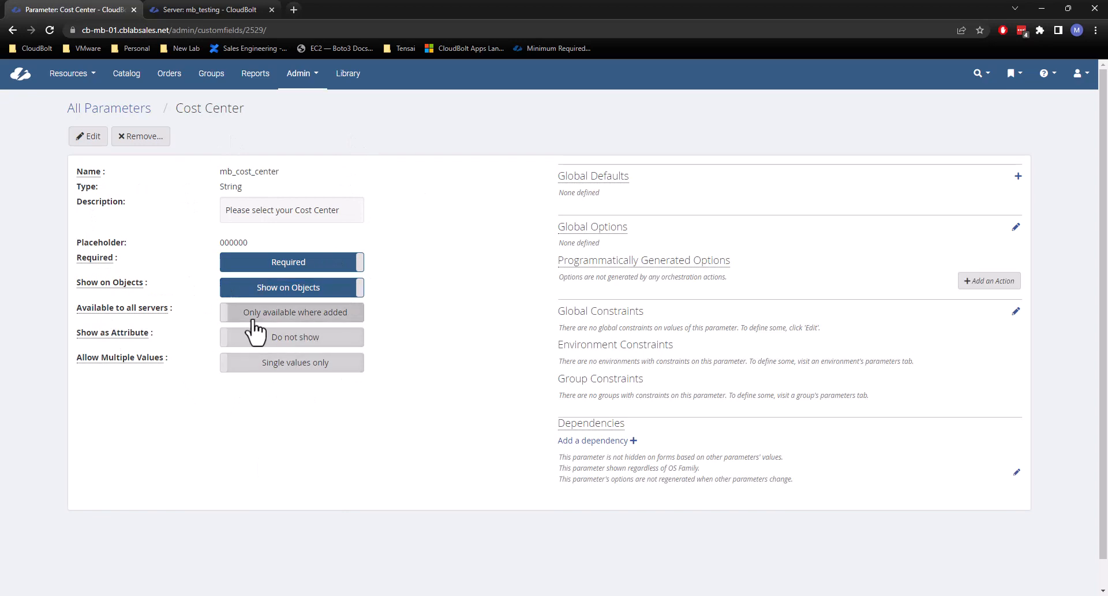
left_click(283, 314)
left_click(283, 314)
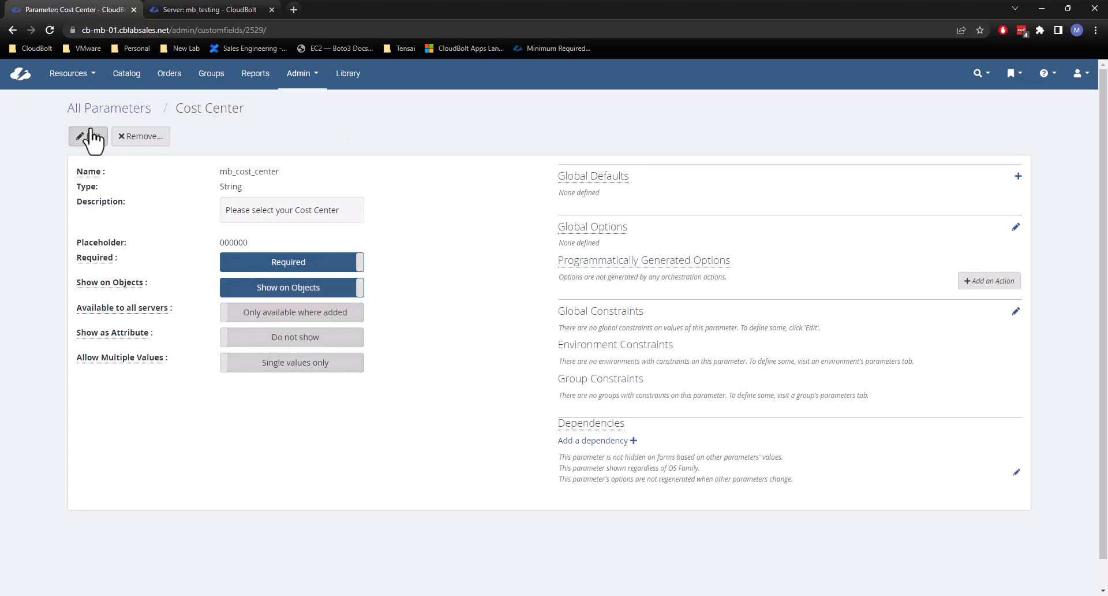
Edit the Cost Center parameter, setting both its minimum and maximum length to 6, and check them against the placeholder.
left_click(89, 139)
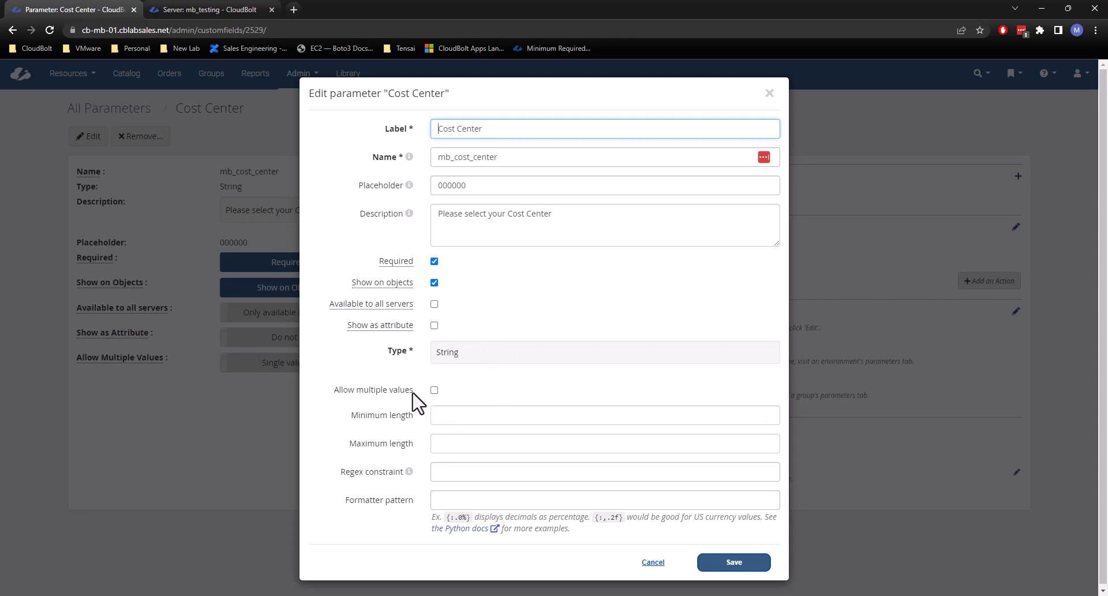
left_click(441, 415)
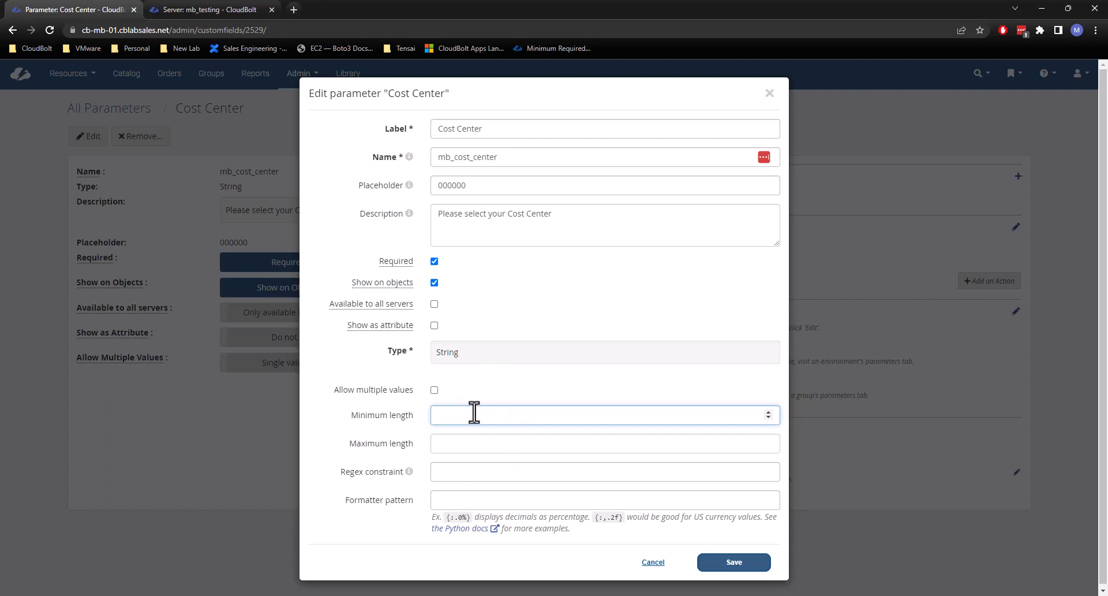
type("6")
key("Tab")
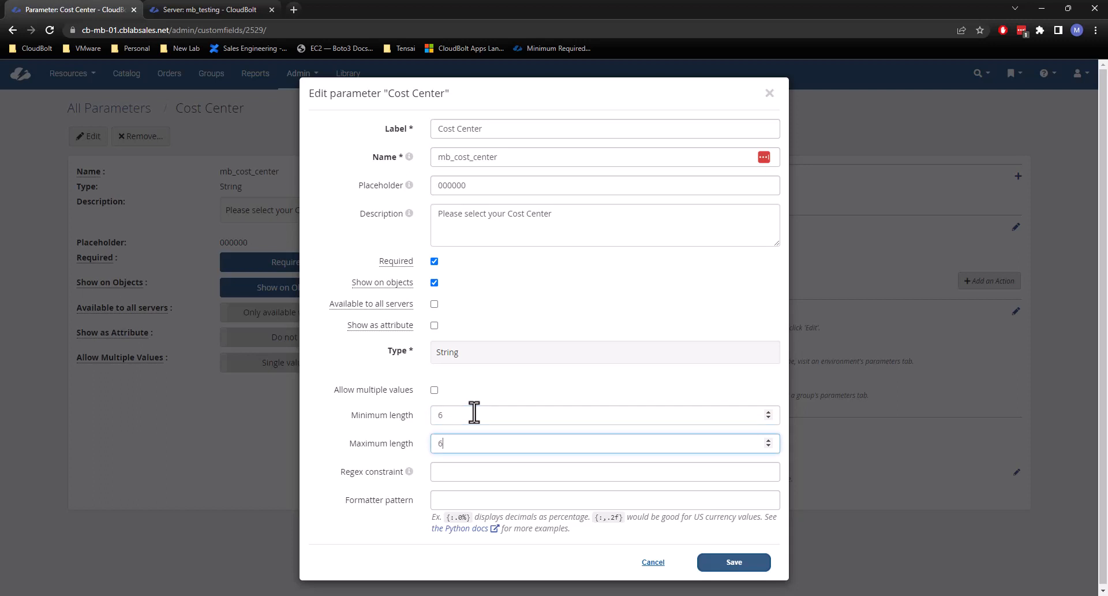
left_click_drag(465, 185, 430, 181)
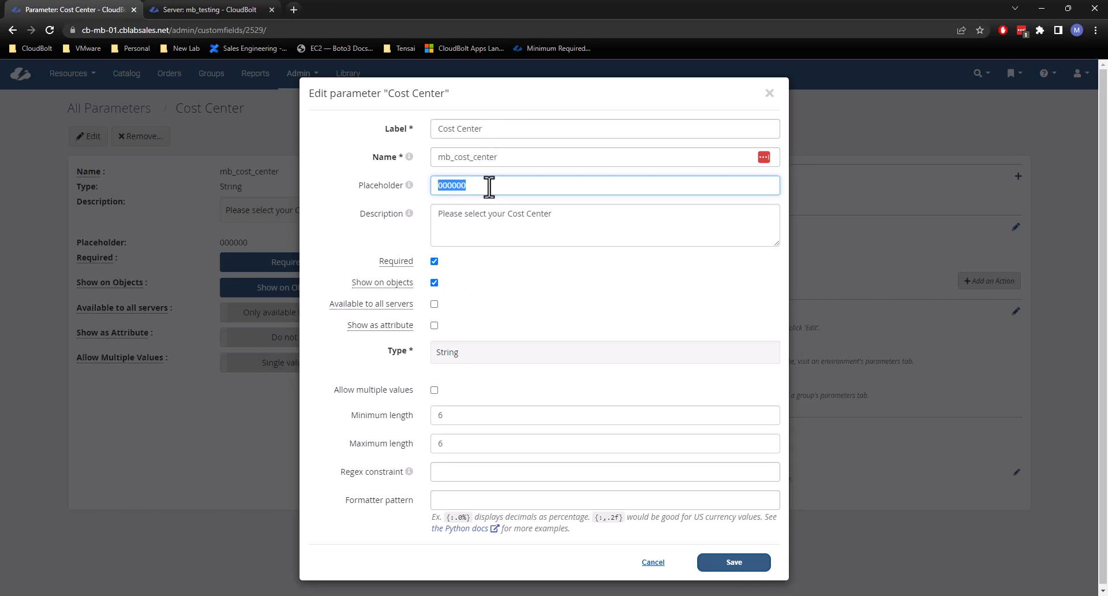
Read the help for the regex constraint, leave it empty, and save the Cost Center parameter with its six-character length limits.
left_click(492, 287)
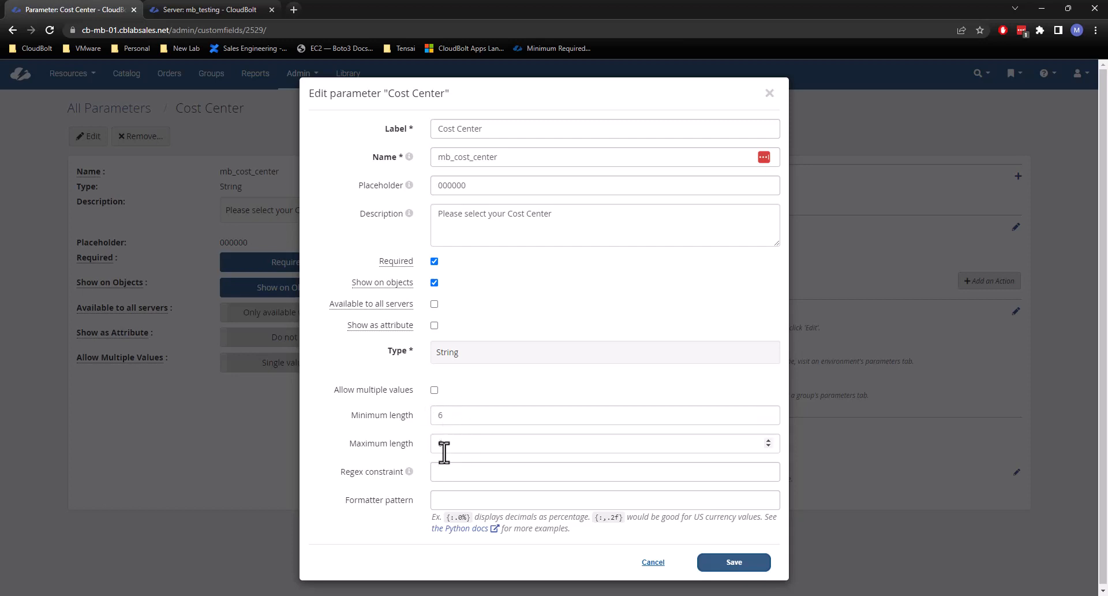
mouse_move(407, 472)
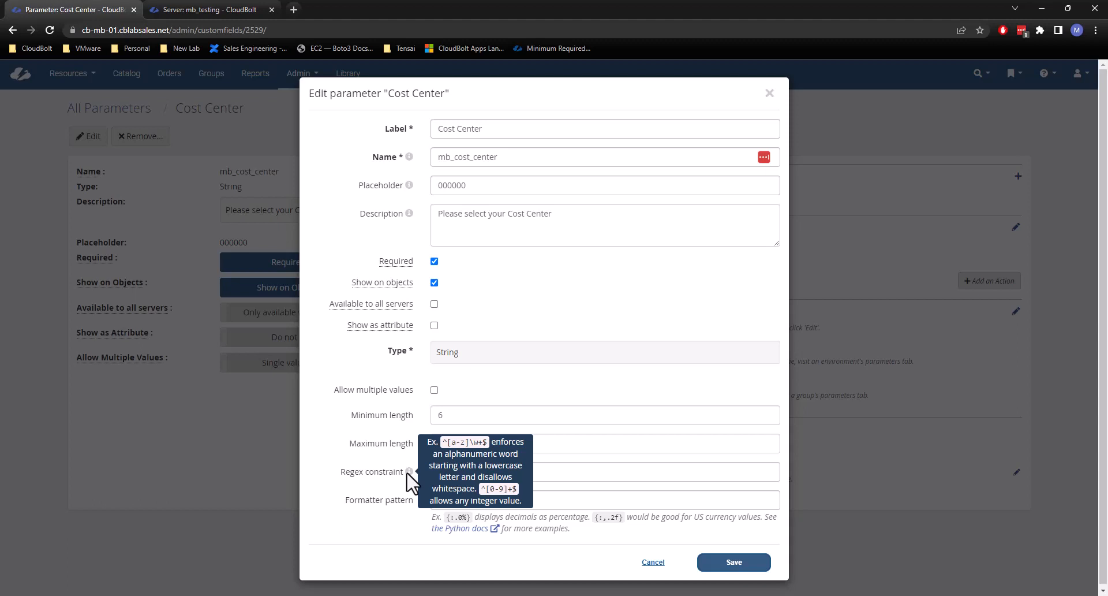
left_click(563, 470)
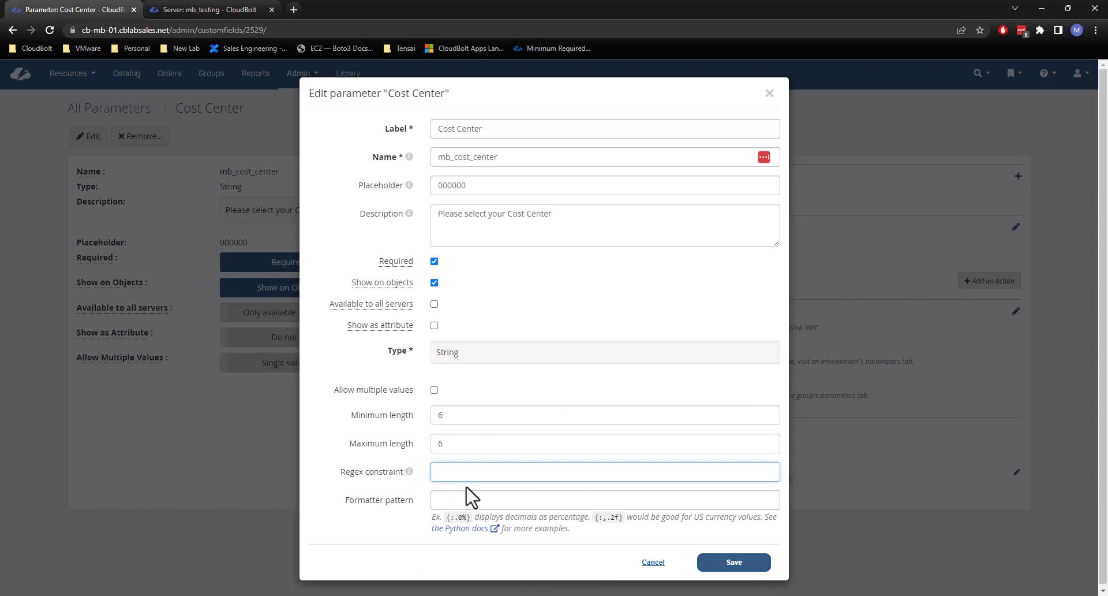
left_click(711, 560)
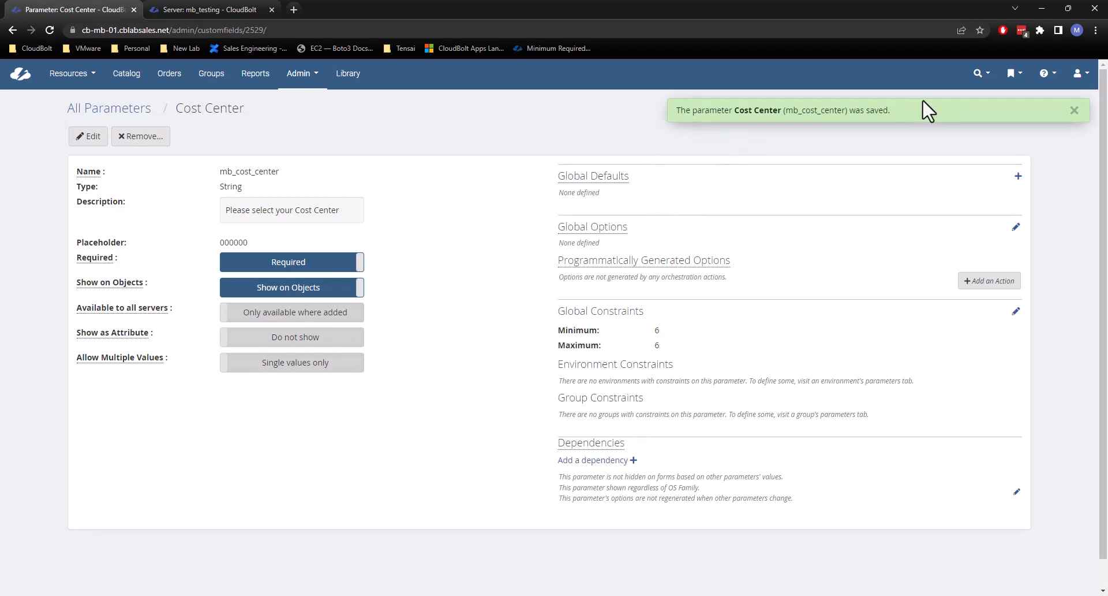
left_click(1073, 111)
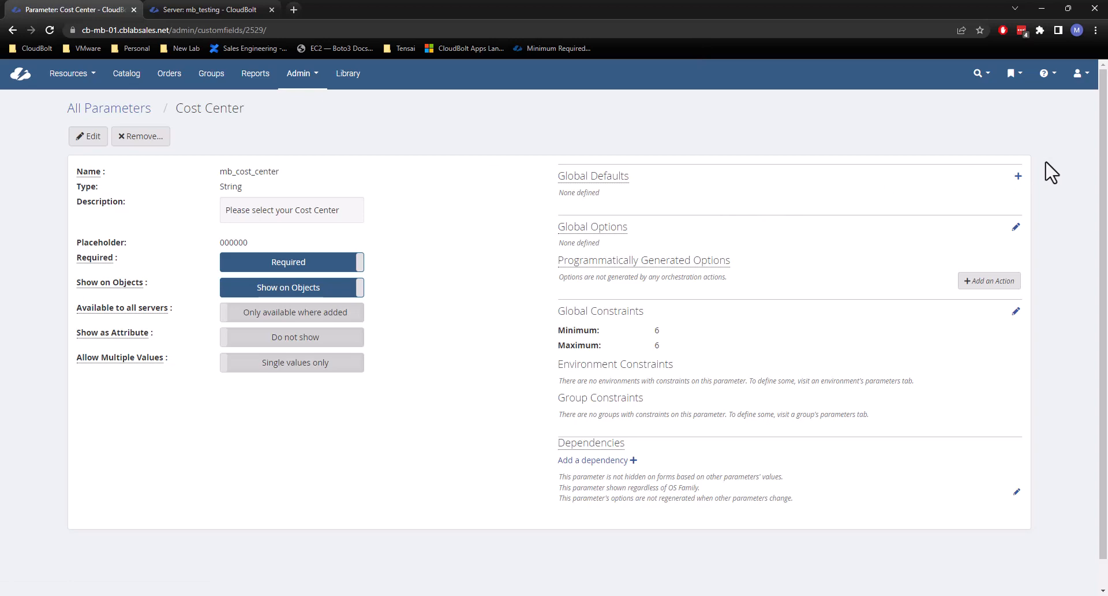
Start a global default for Cost Center with the value 010000 and review the available Global Target choices.
left_click(1017, 176)
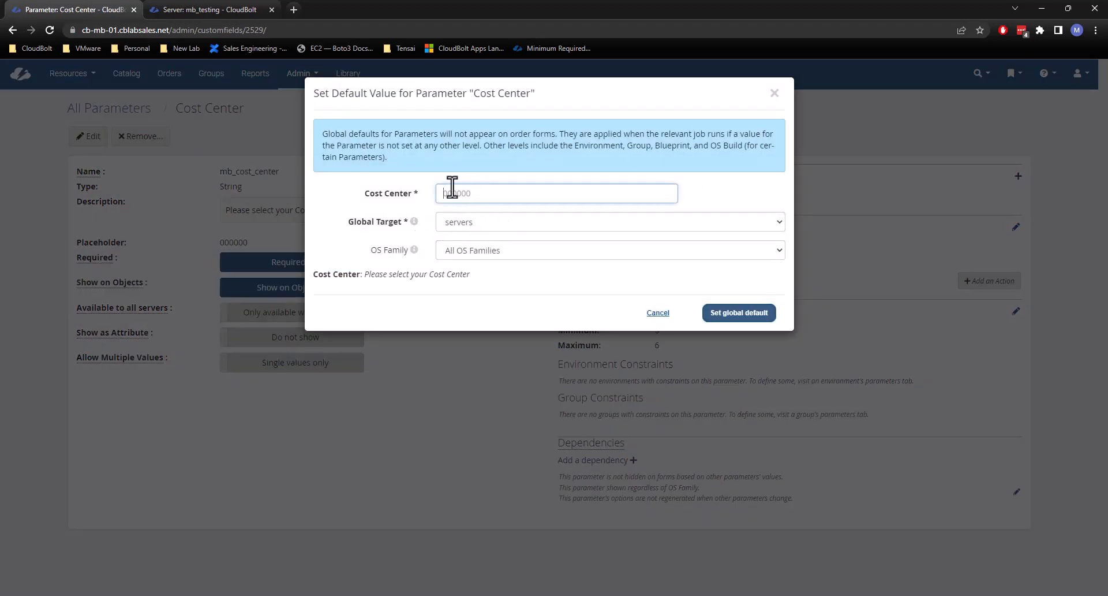
left_click(490, 186)
left_click(486, 221)
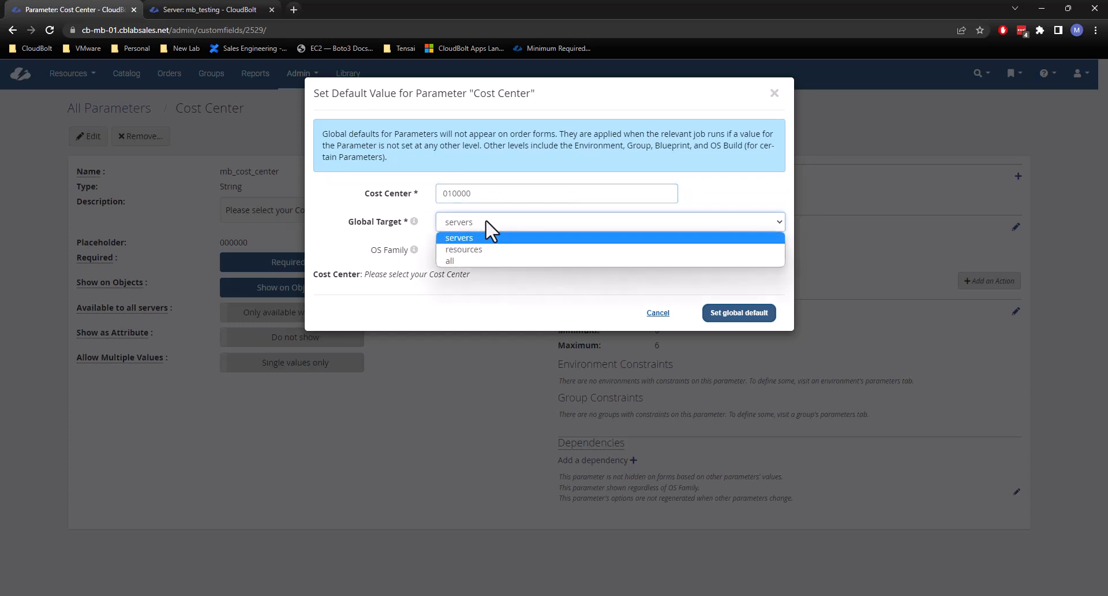
left_click(483, 237)
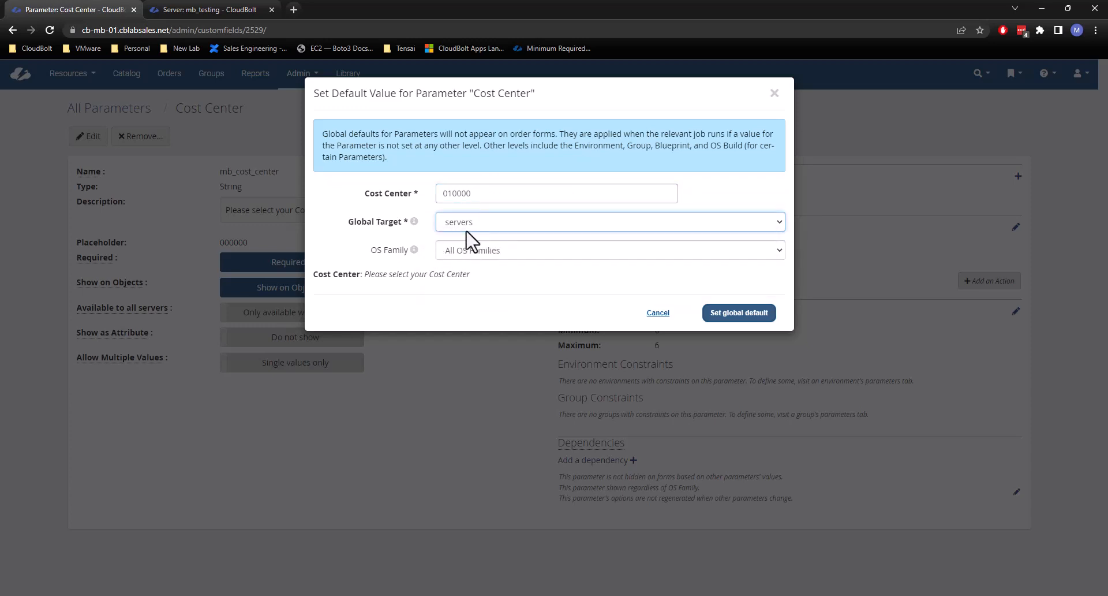
left_click(478, 222)
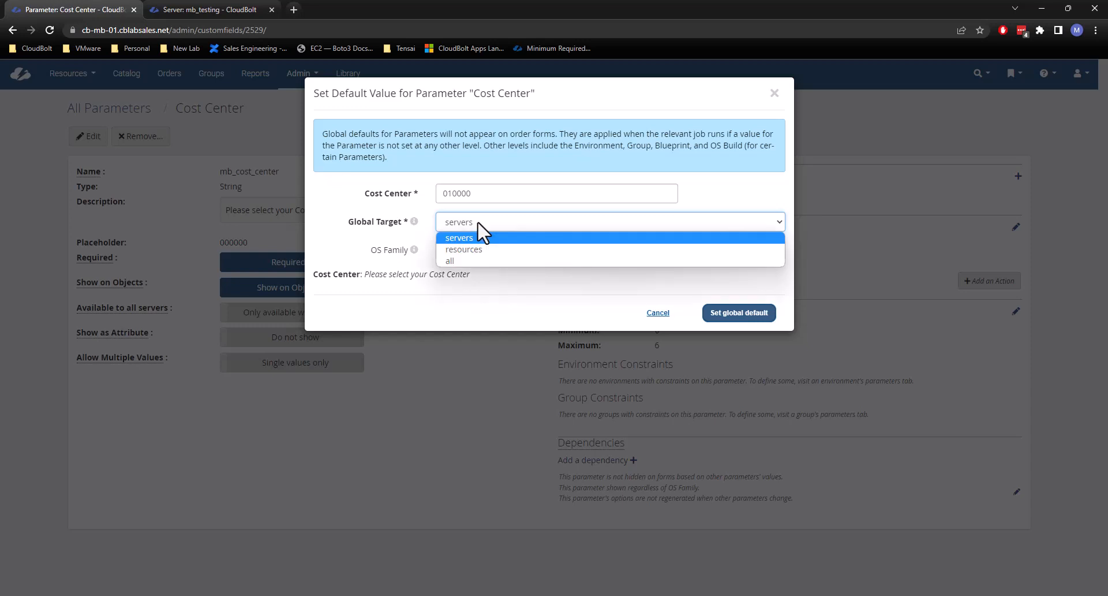
left_click(426, 264)
left_click(476, 253)
left_click(380, 260)
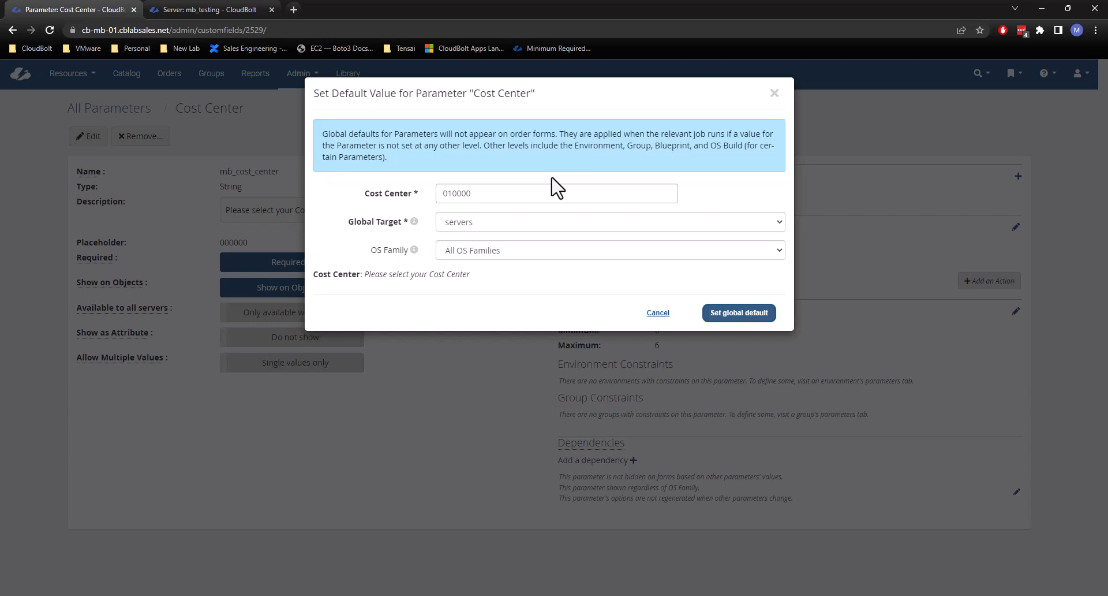
Keep servers as the default's Global Target, try Windows as its OS Family, and cancel the global default.
left_click(466, 222)
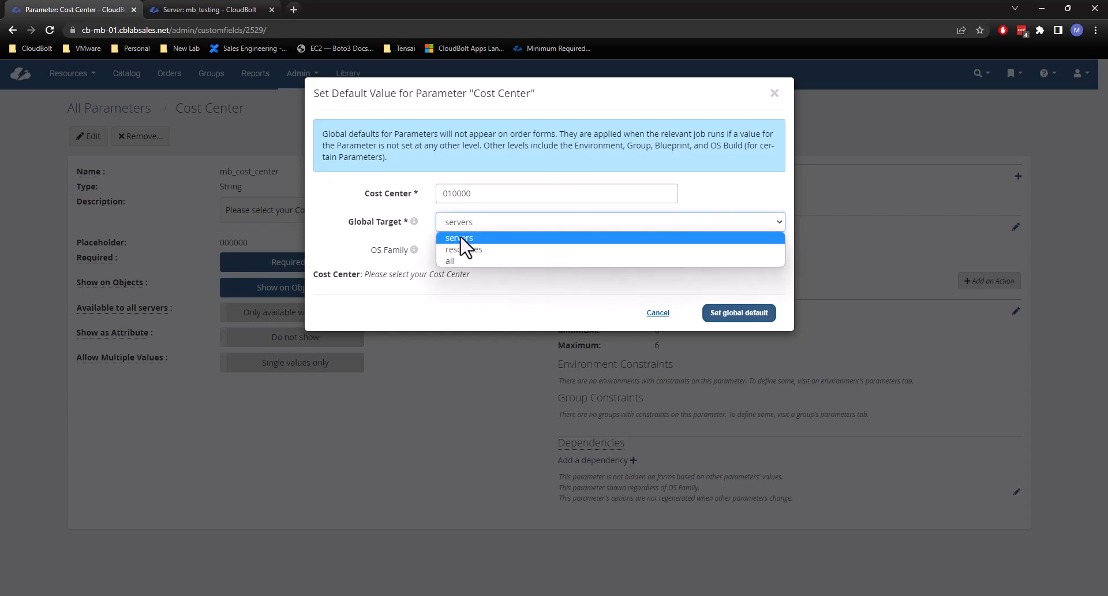
left_click(462, 238)
left_click(506, 254)
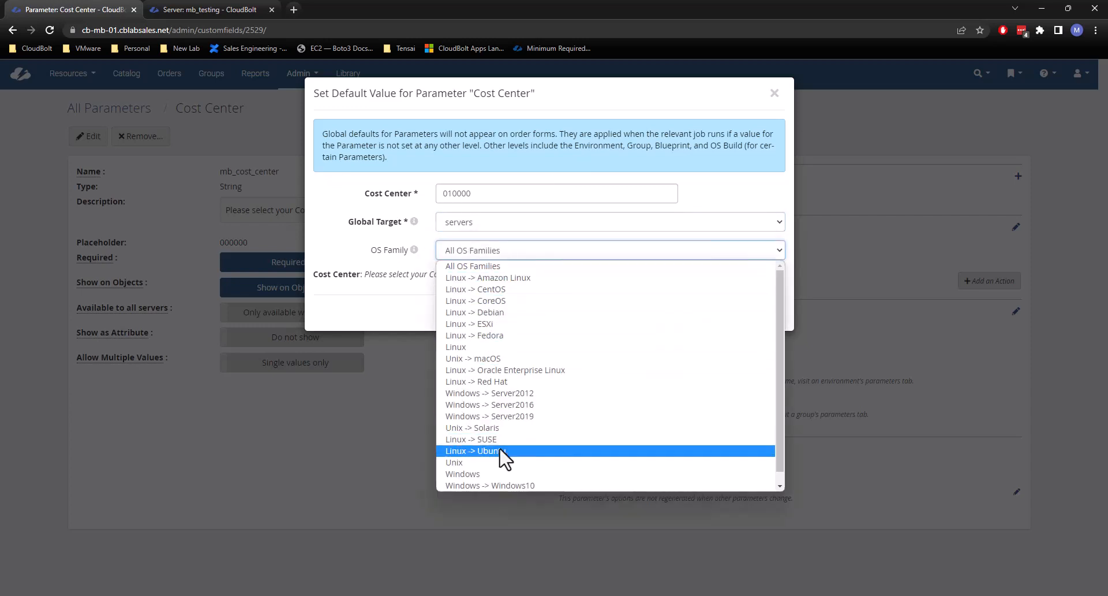
left_click(491, 474)
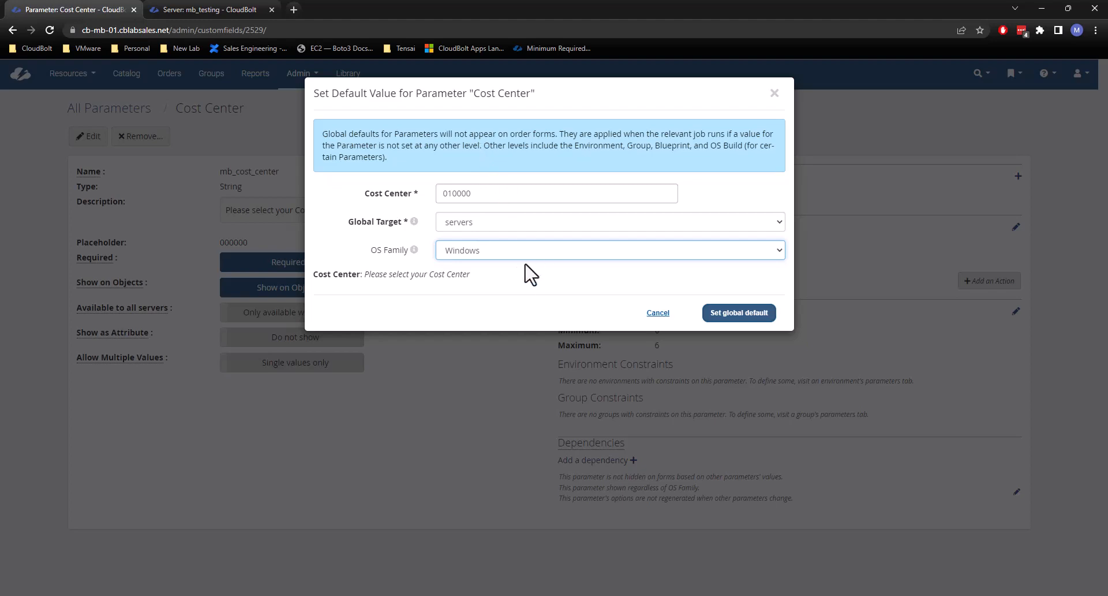
left_click(669, 319)
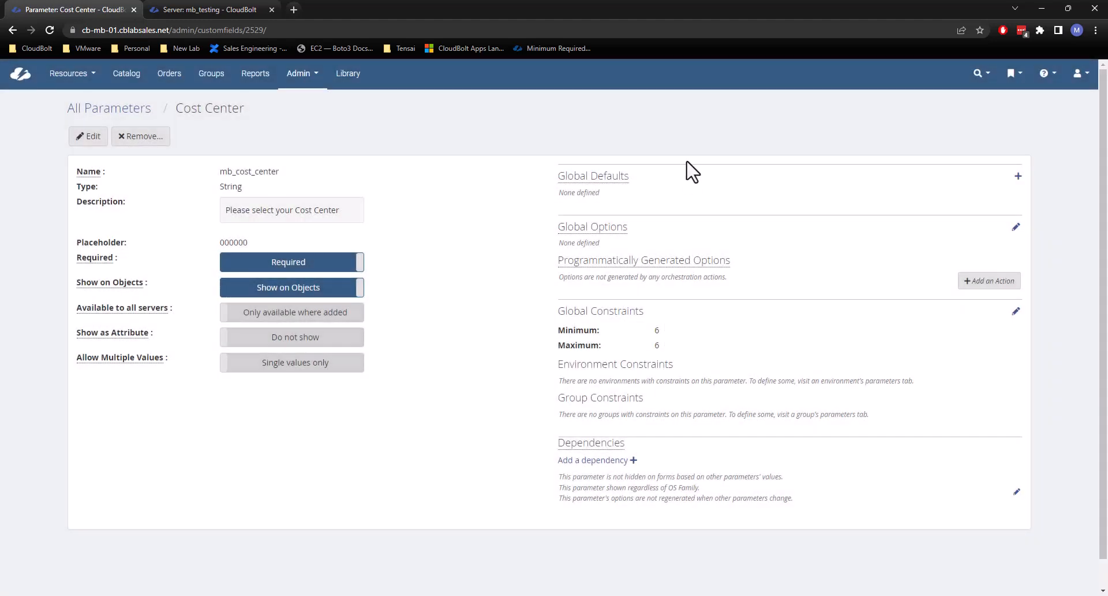
Add 010000, 512364 and 125632 as global options for the Cost Center parameter and save them.
left_click(1016, 227)
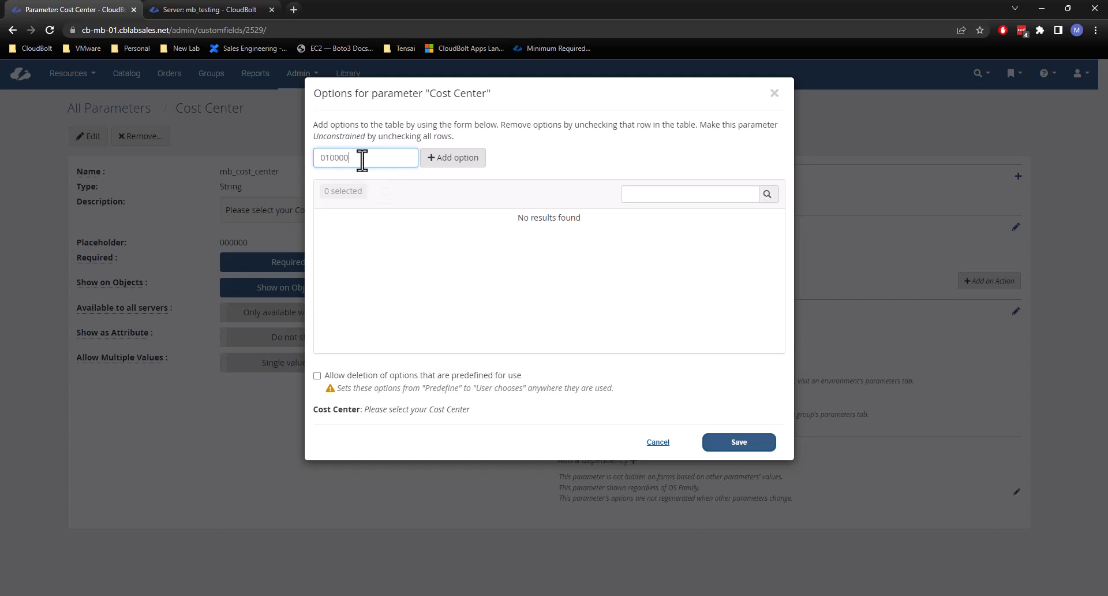
key("Return")
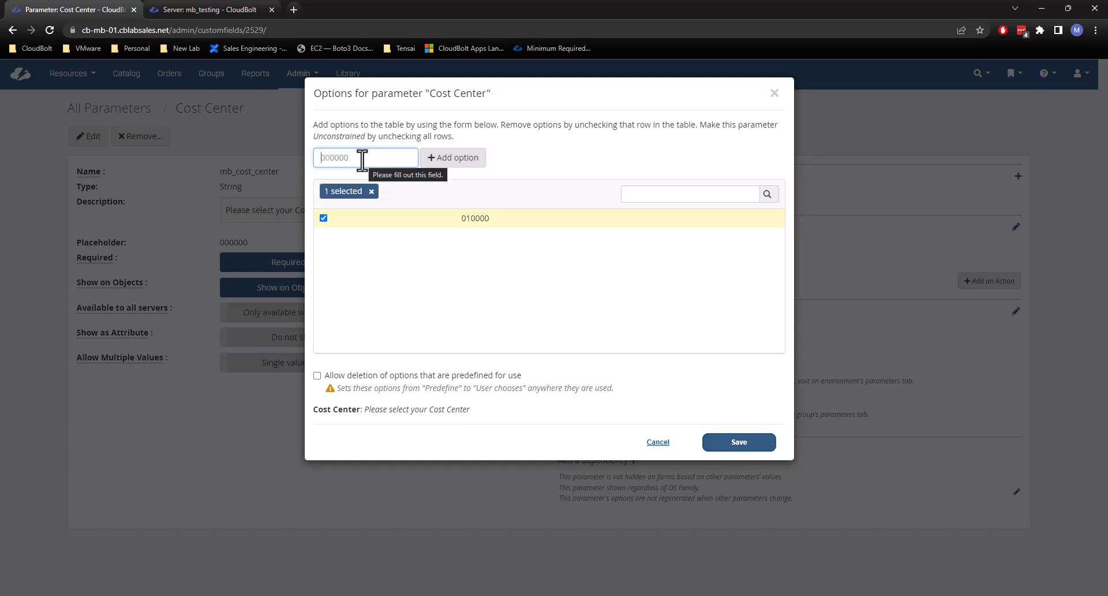
type("512364")
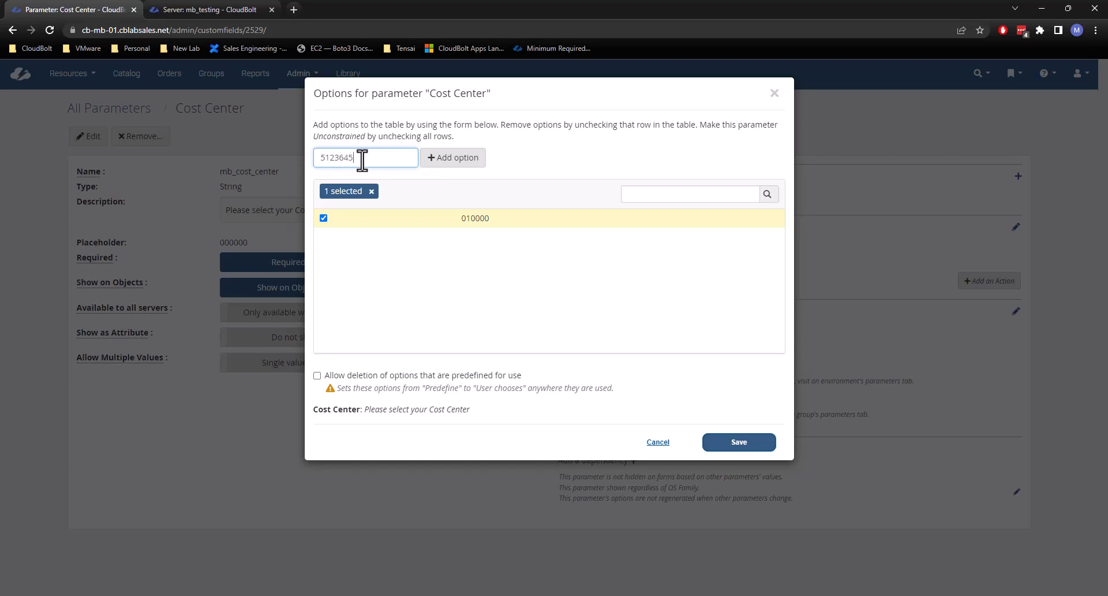
key("Return")
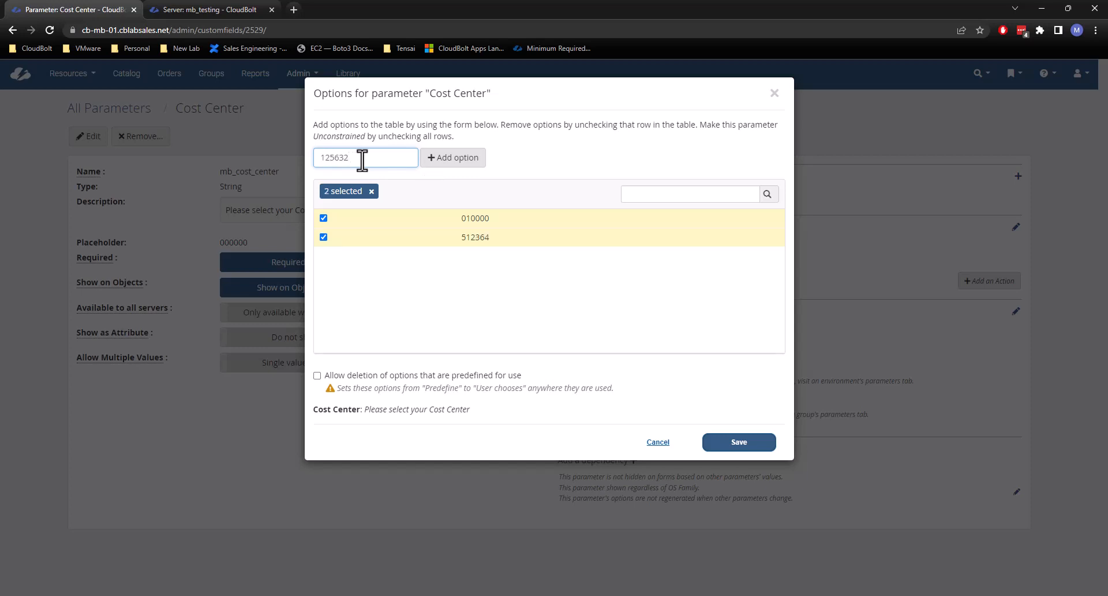
key("Return")
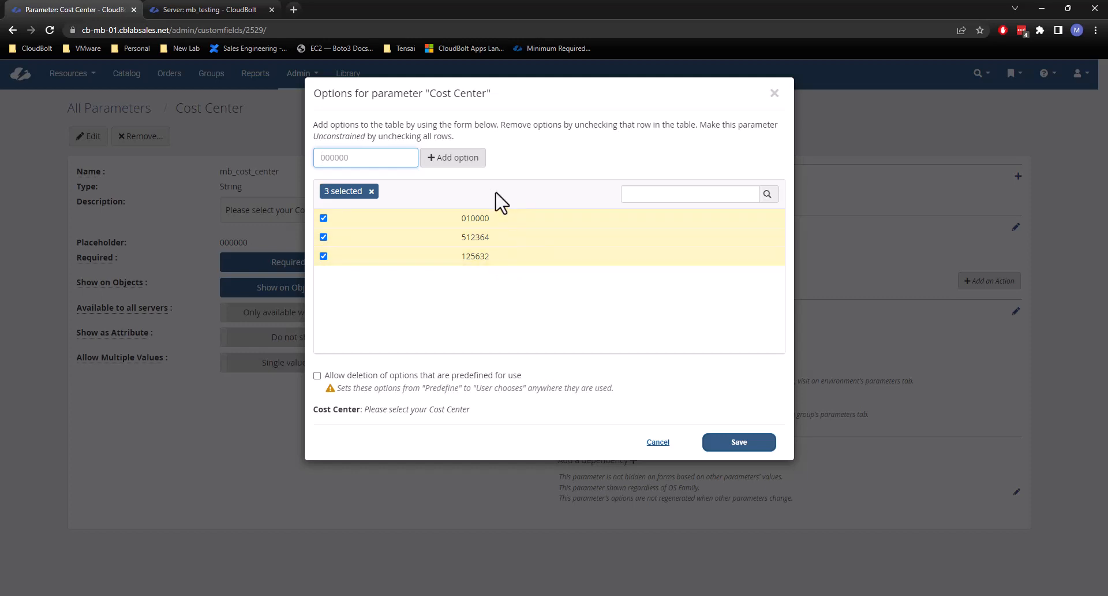
left_click(735, 442)
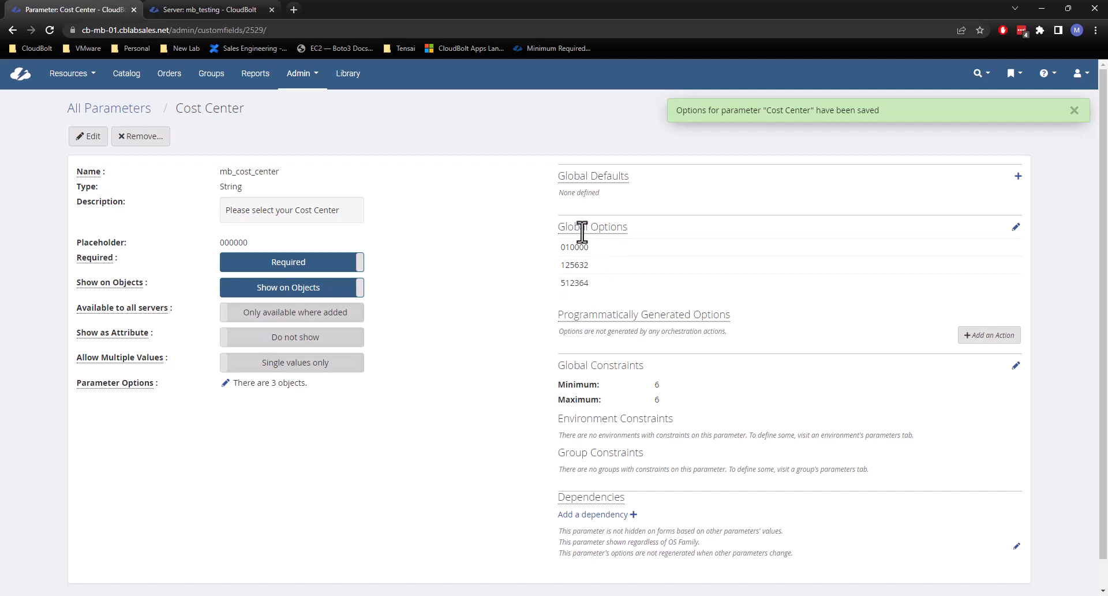
Review the Cost Center parameter's global options, programmatically generated options, and environment and group constraints.
mouse_move(586, 229)
mouse_move(574, 310)
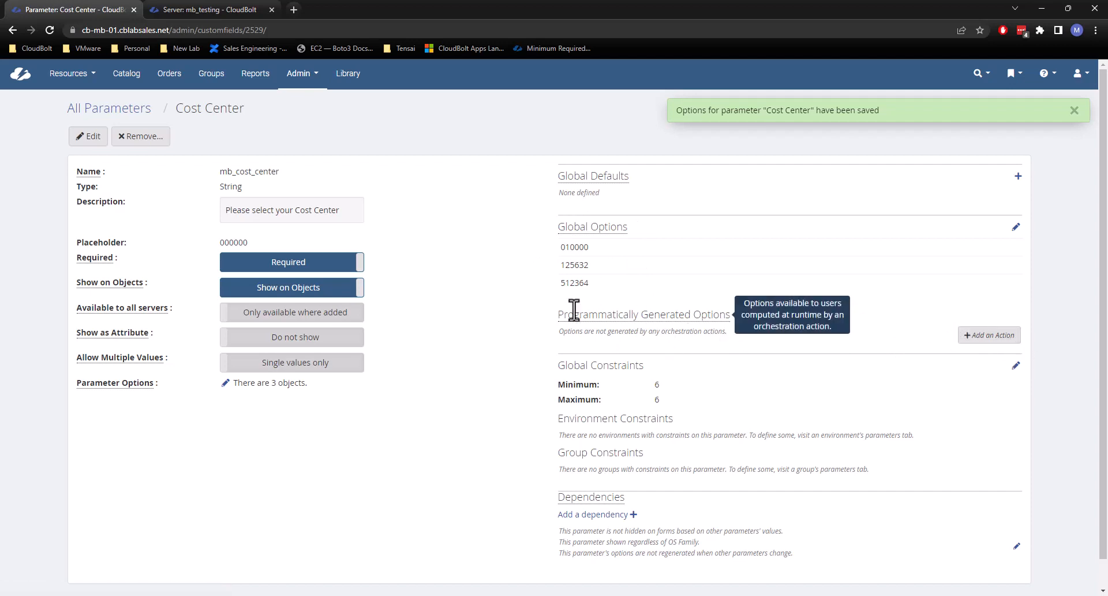
scroll(495, 325, "down", 1)
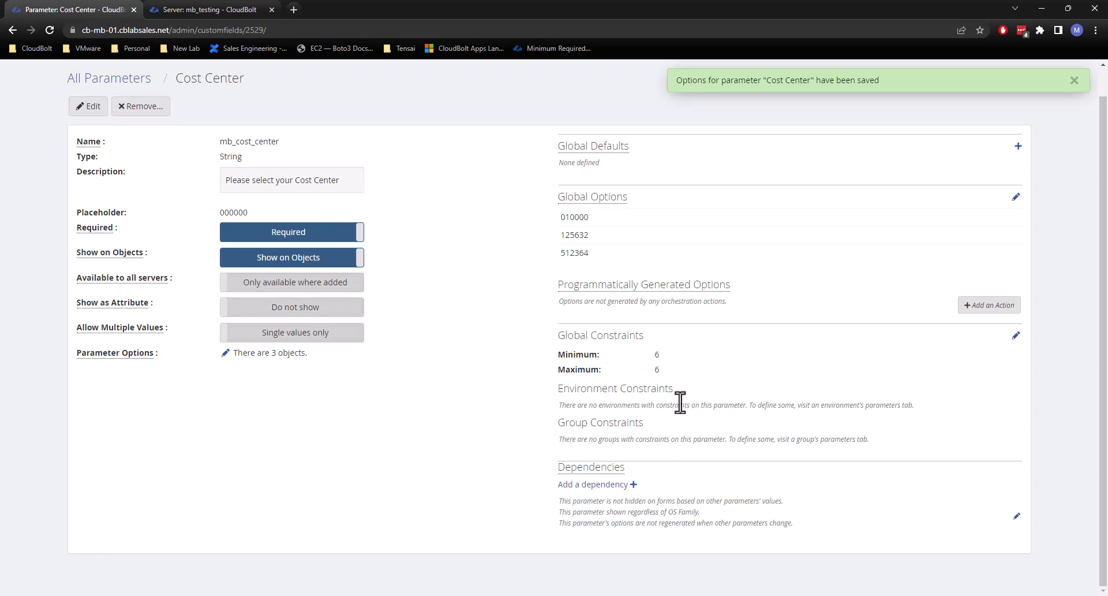
left_click_drag(558, 388, 647, 392)
left_click_drag(560, 428, 648, 432)
left_click(659, 424)
scroll(496, 369, "up", 1)
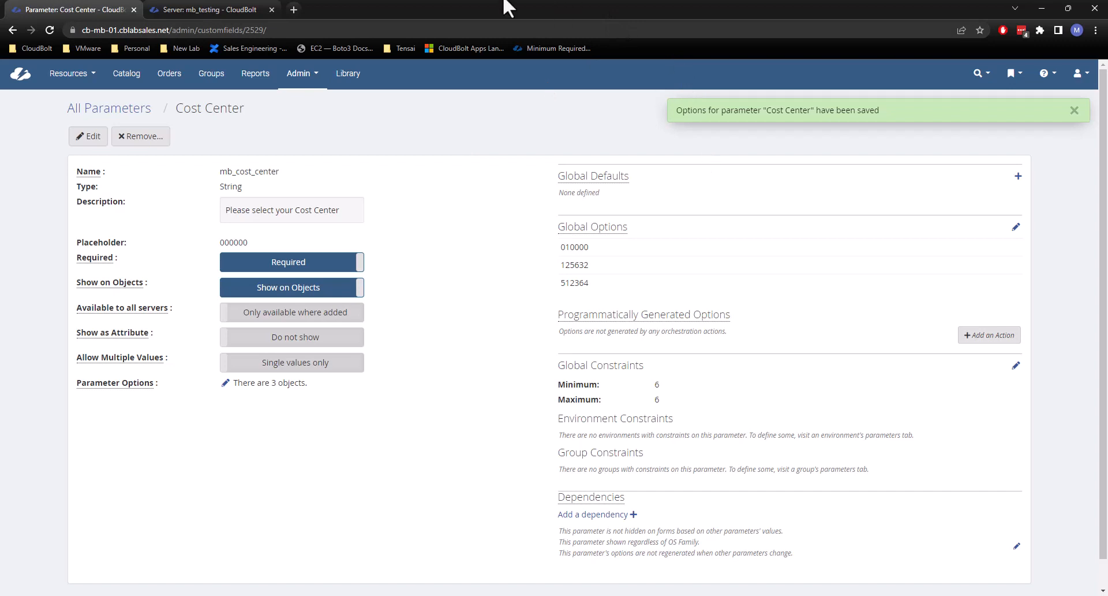
Go to the environments list, search it for cblabsales, and open the (vCenter (cblabsales.net)) Sales environment.
left_click(306, 80)
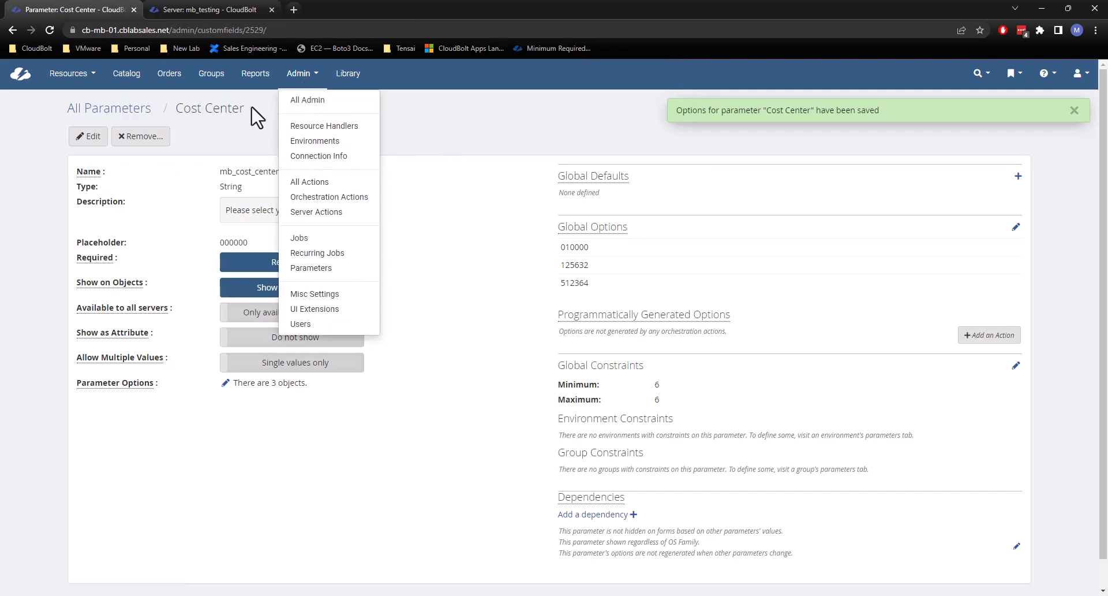
left_click(309, 149)
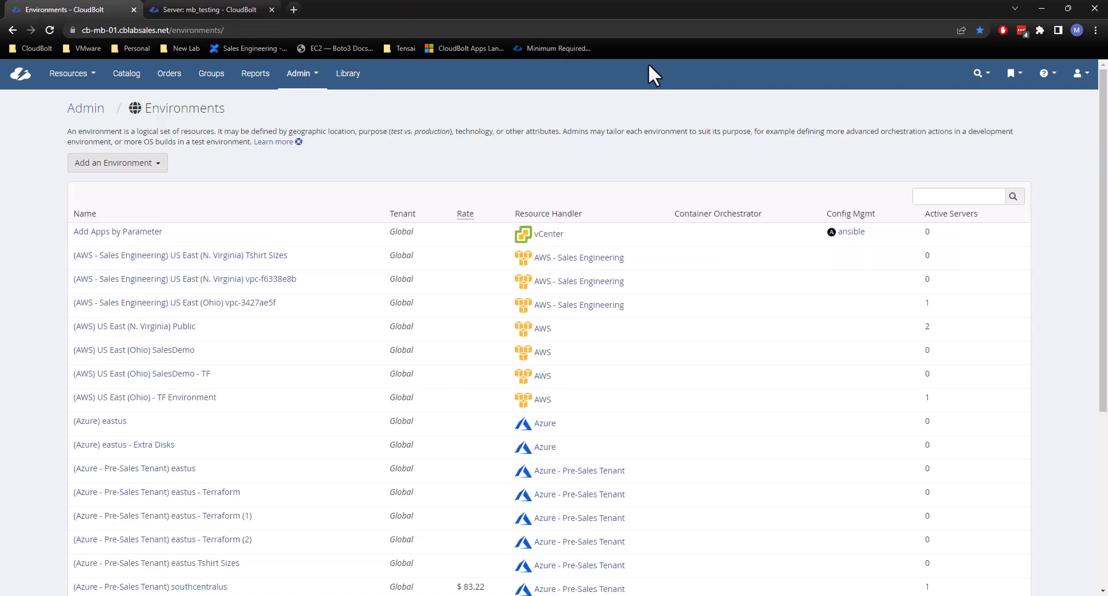
scroll(466, 207, "down", 5)
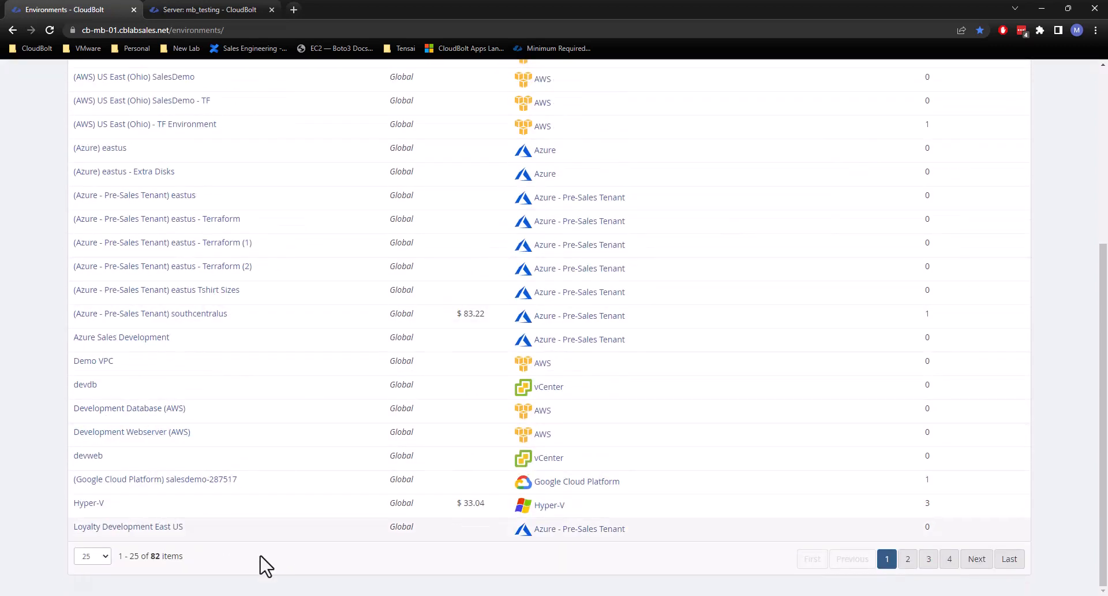
left_click(908, 558)
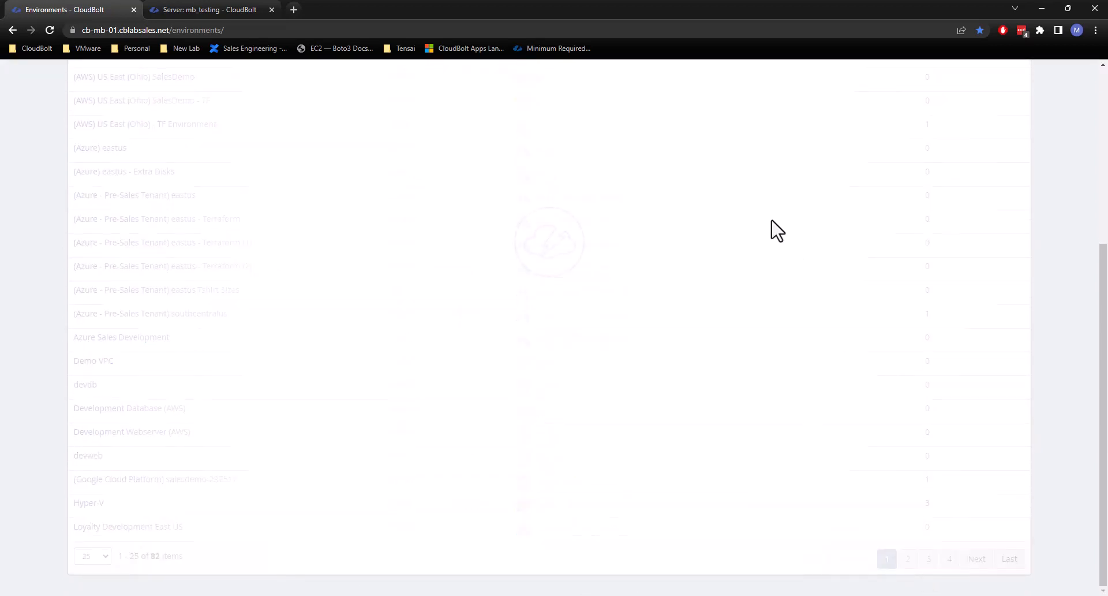
scroll(104, 307, "up", 2)
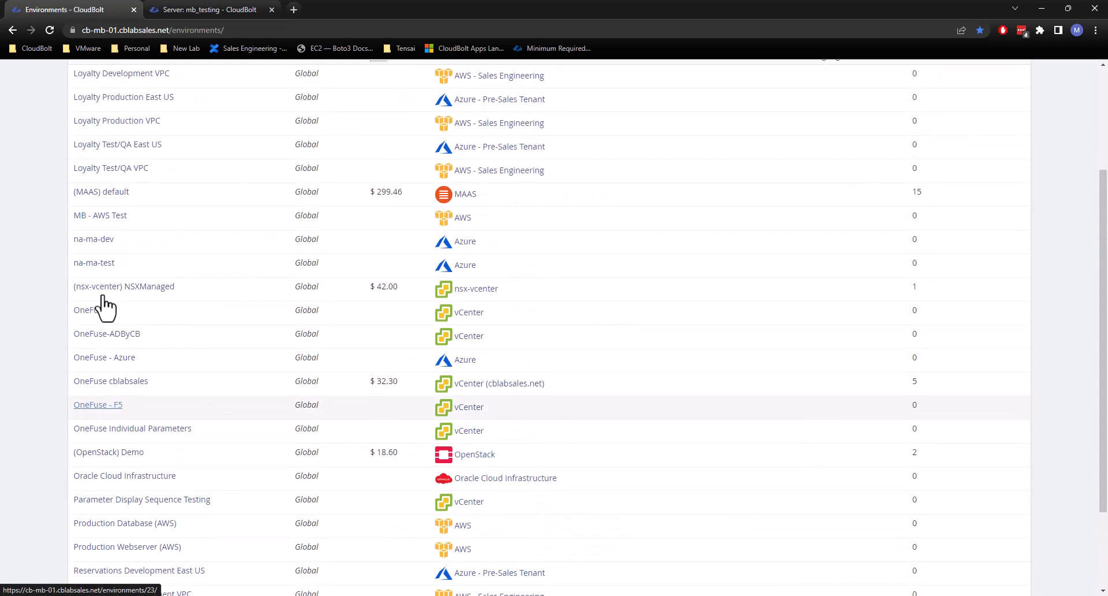
scroll(136, 260, "up", 1)
scroll(294, 201, "down", 2)
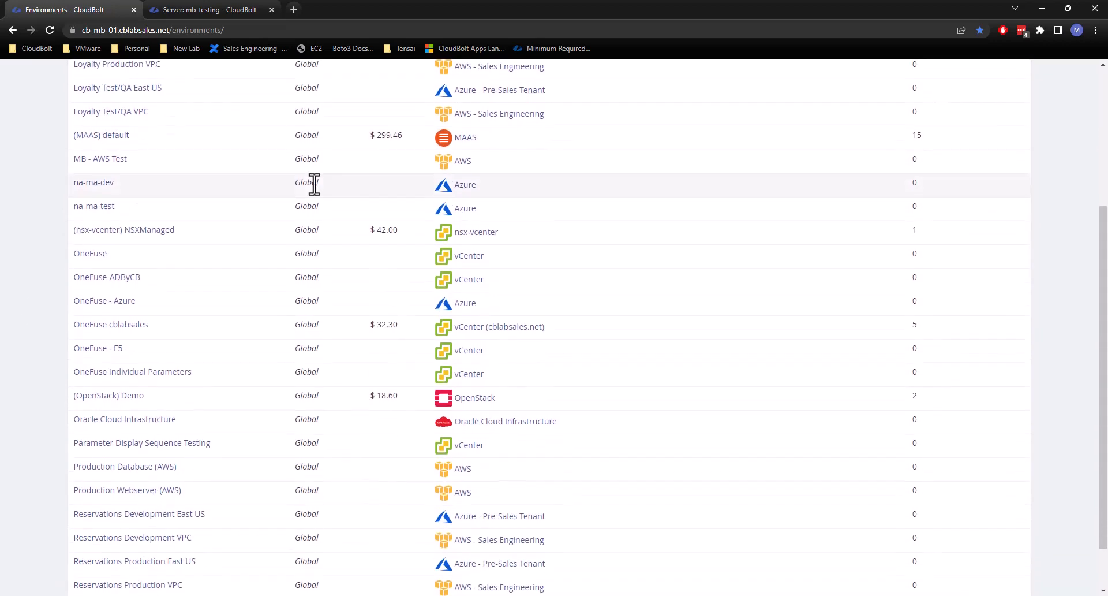
scroll(294, 201, "up", 3)
left_click(947, 155)
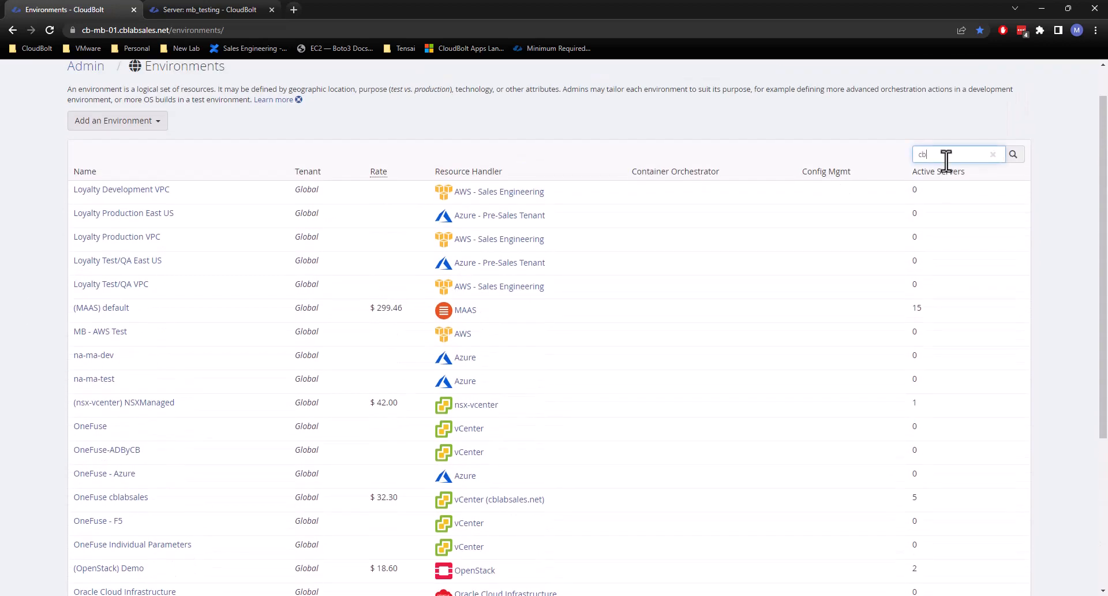
type("cblabsales")
key("Return")
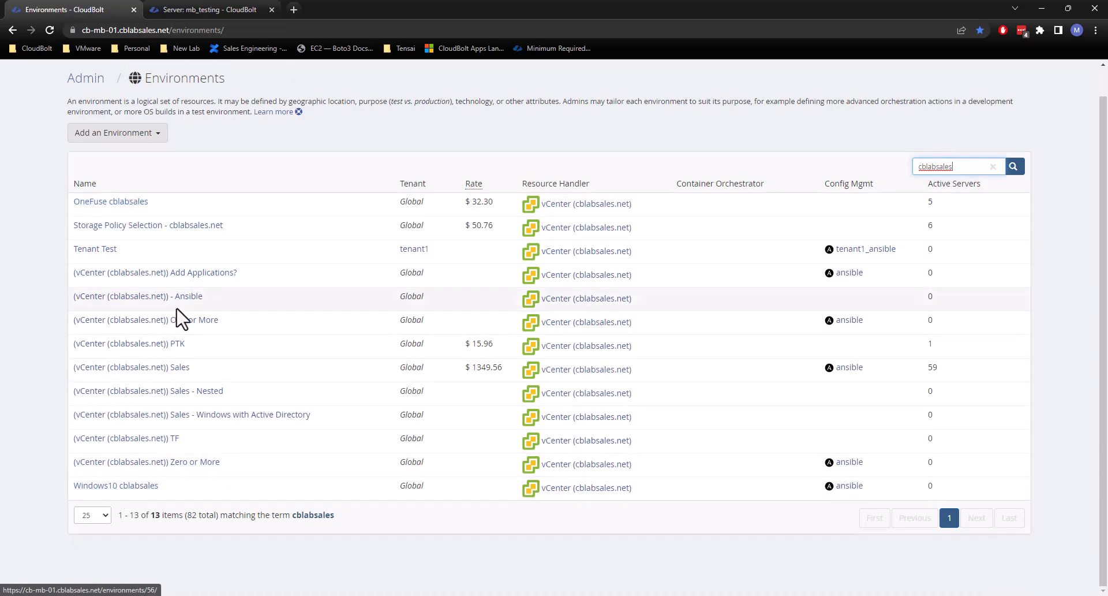
left_click(168, 371)
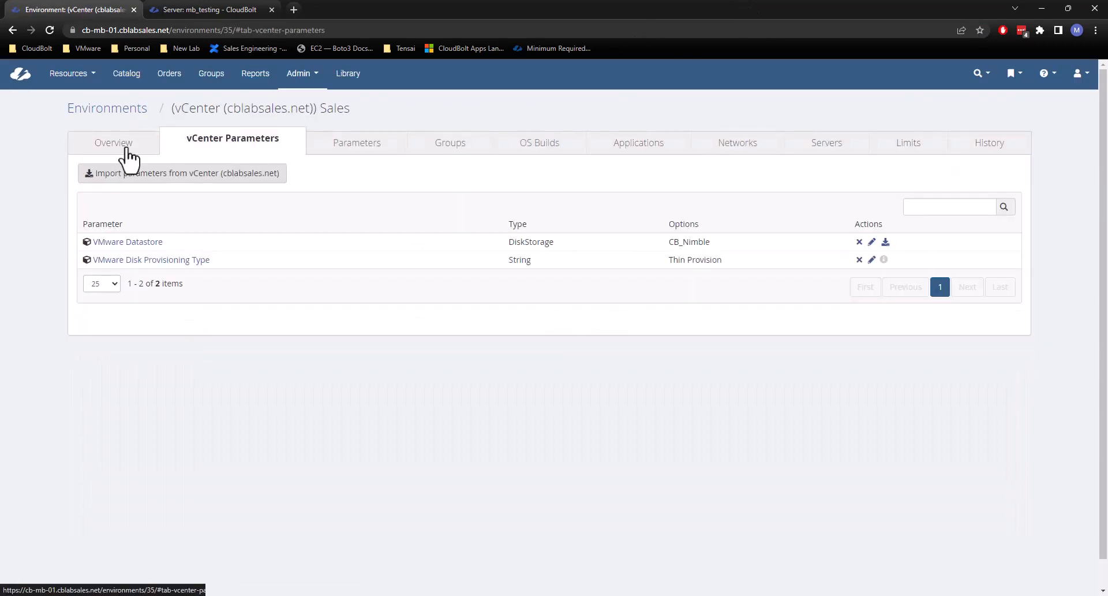
Clone the Sales environment to a new environment named "(vCenter (cblabsales.net)) Sales - Parameters".
left_click(153, 146)
left_click(142, 173)
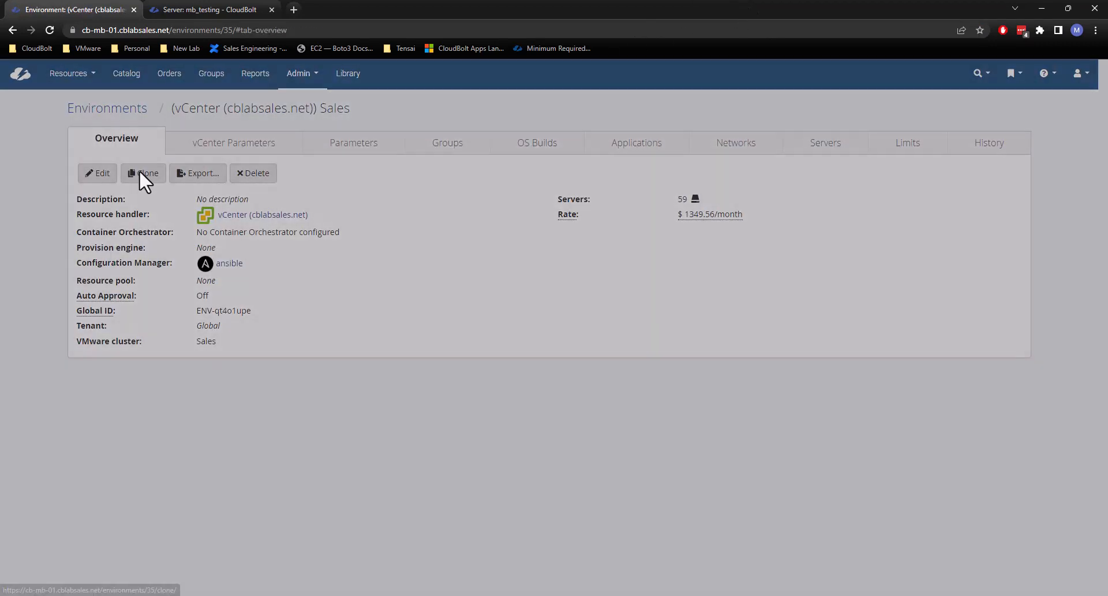
left_click_drag(620, 134, 561, 128)
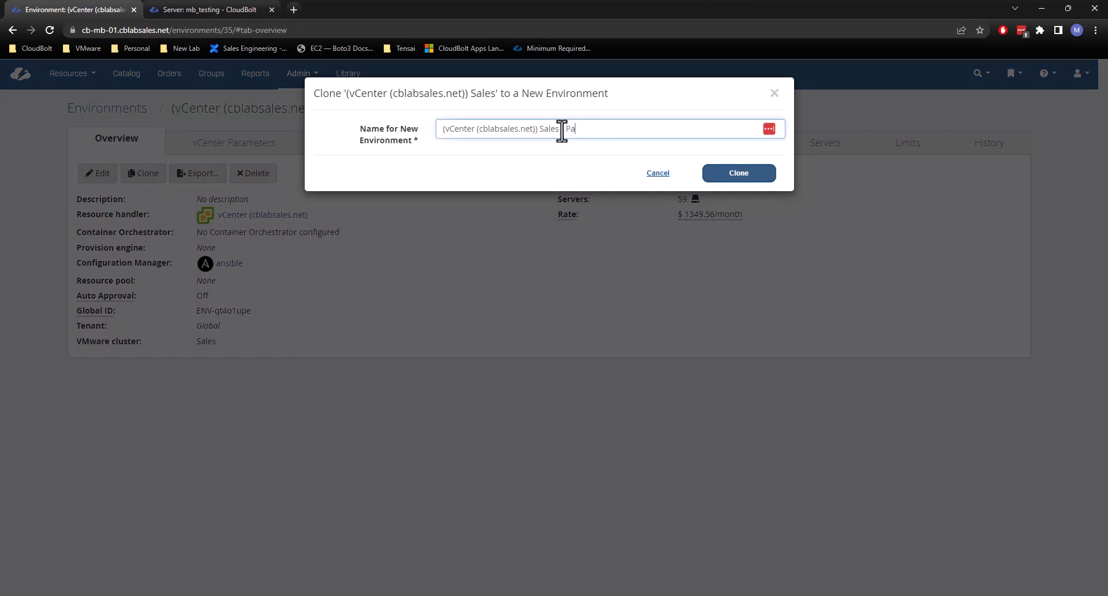
left_click(743, 173)
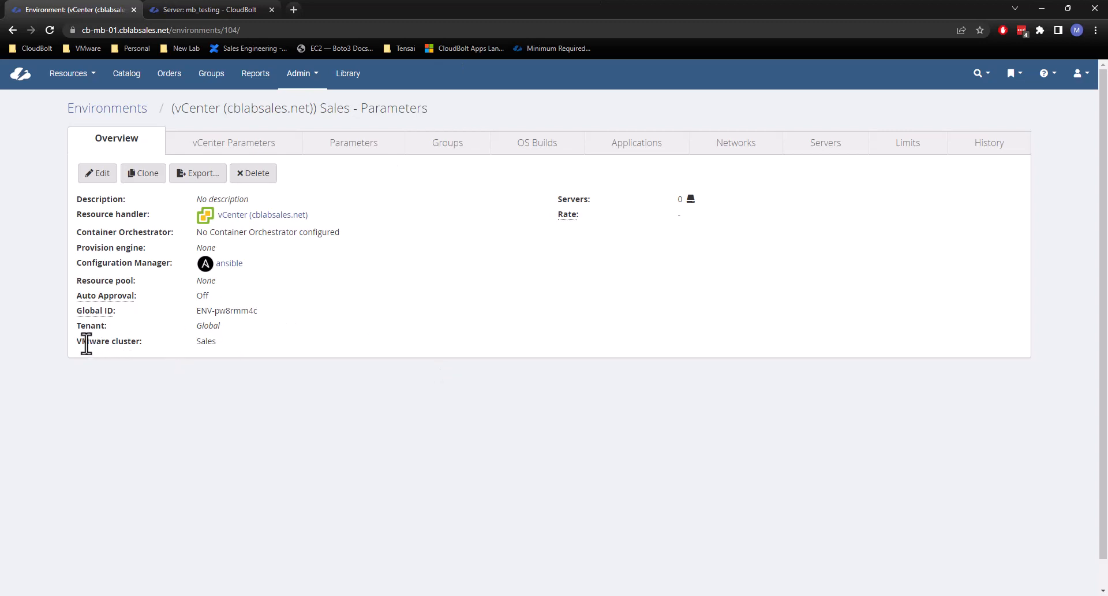
Import the vCenter parameters from vCenter (cblabsales.net) into the Sales - Parameters environment.
left_click_drag(77, 344, 148, 354)
left_click(154, 343)
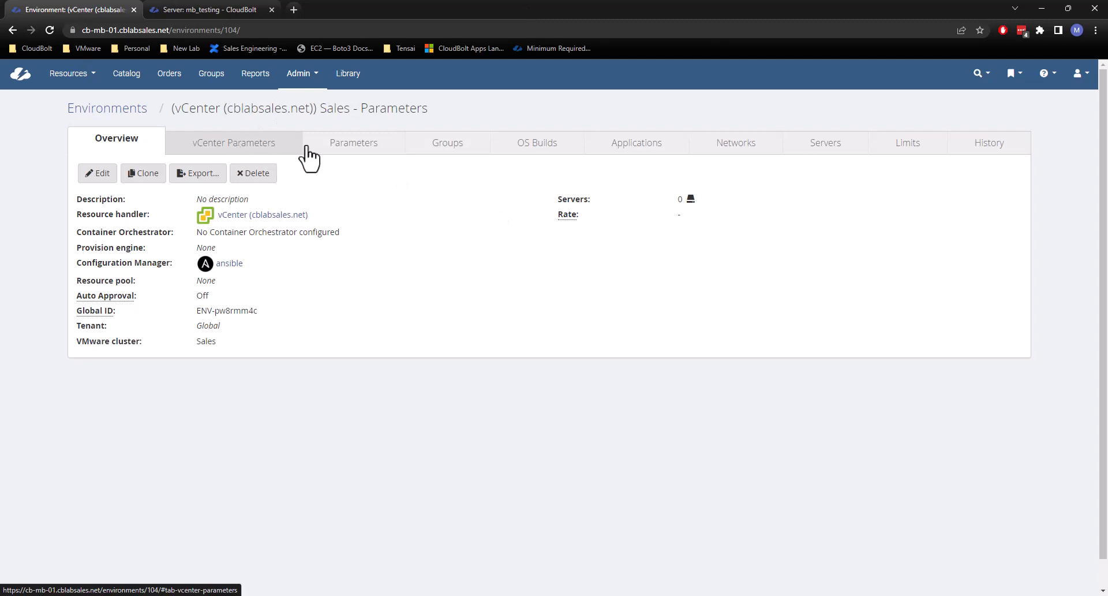
left_click(221, 155)
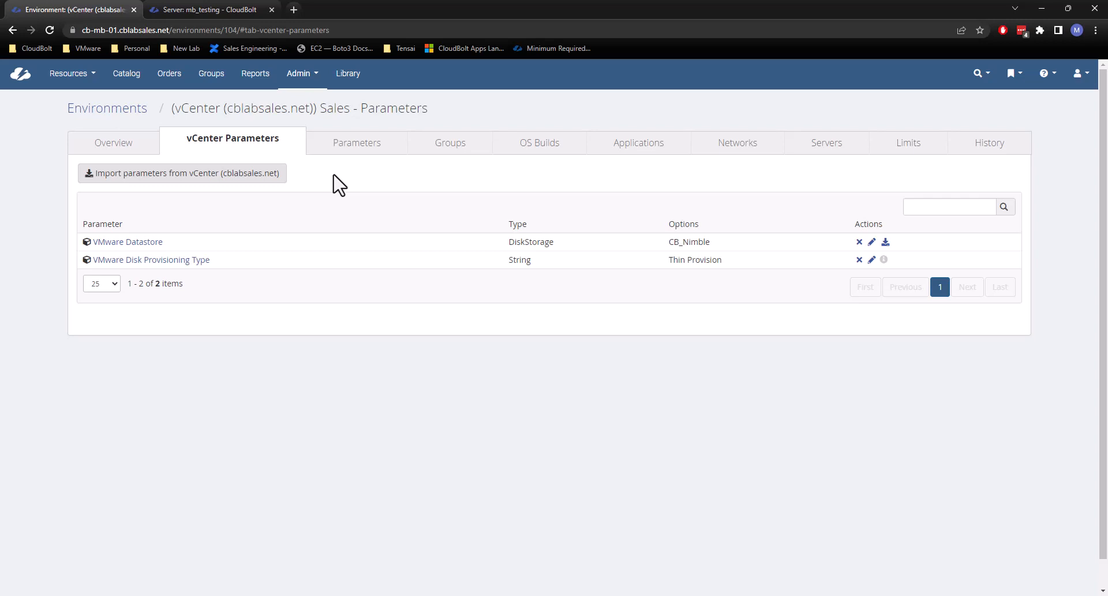
left_click(220, 175)
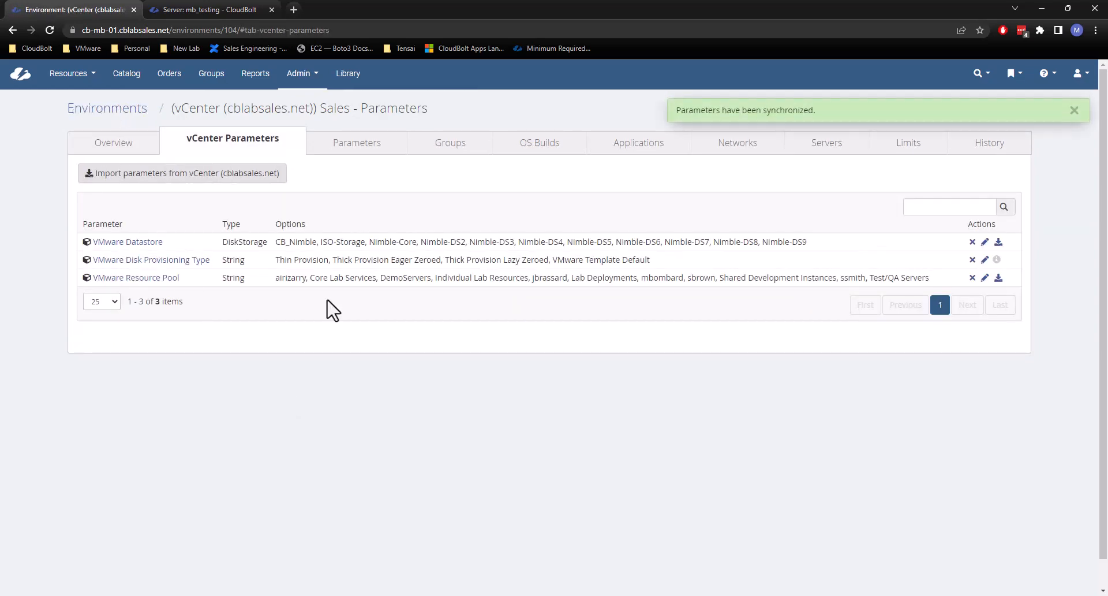
left_click(1074, 111)
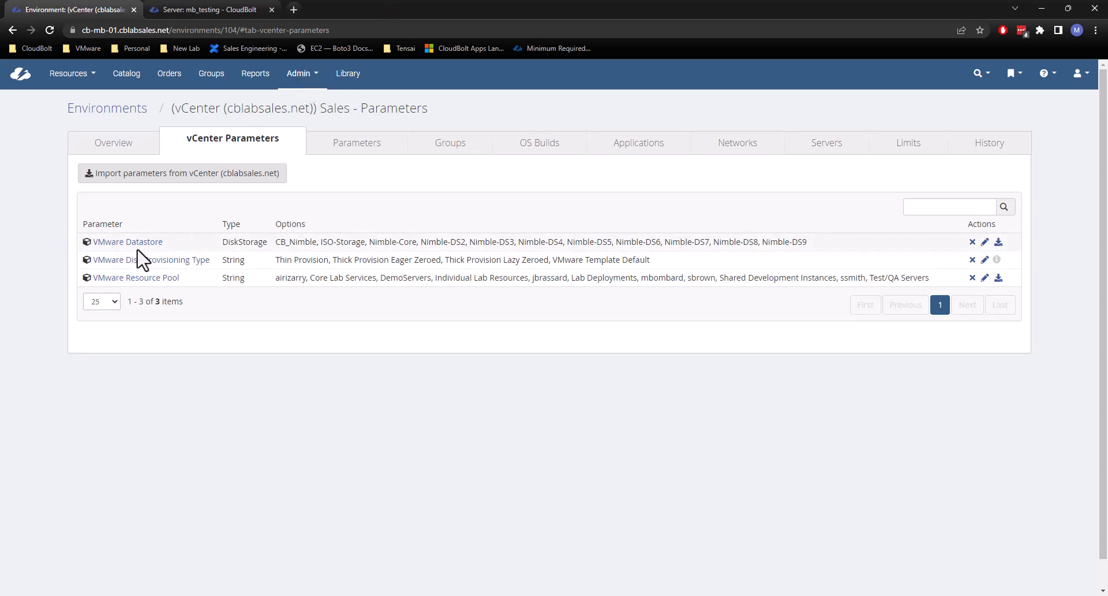
Review the VMware Datastore parameter's definition in a separate browser tab, and close that tab.
middle_click(123, 243)
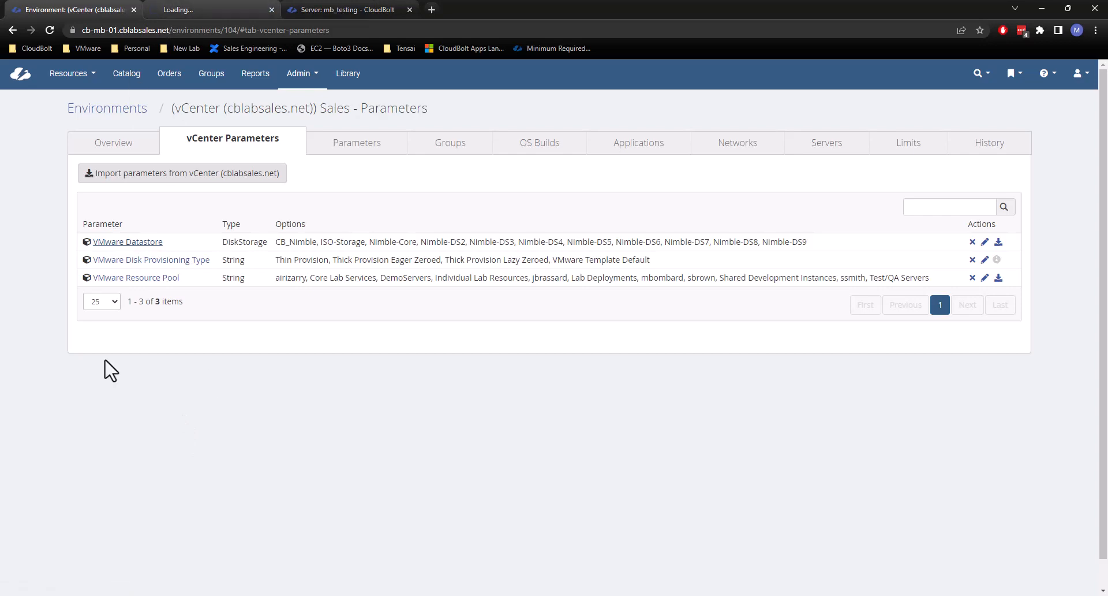
left_click(228, 4)
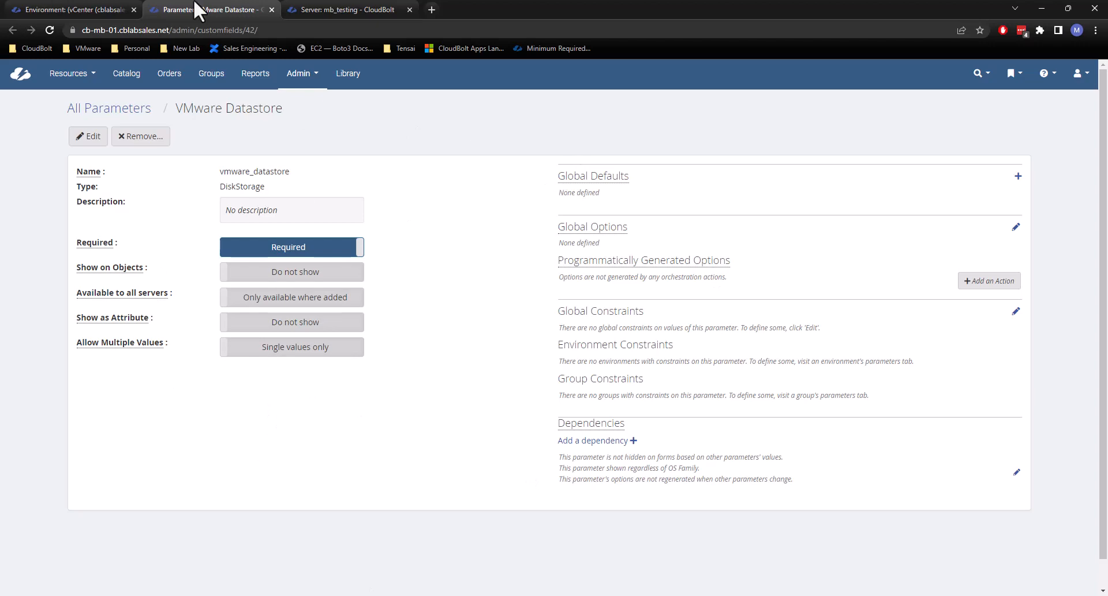
left_click(271, 10)
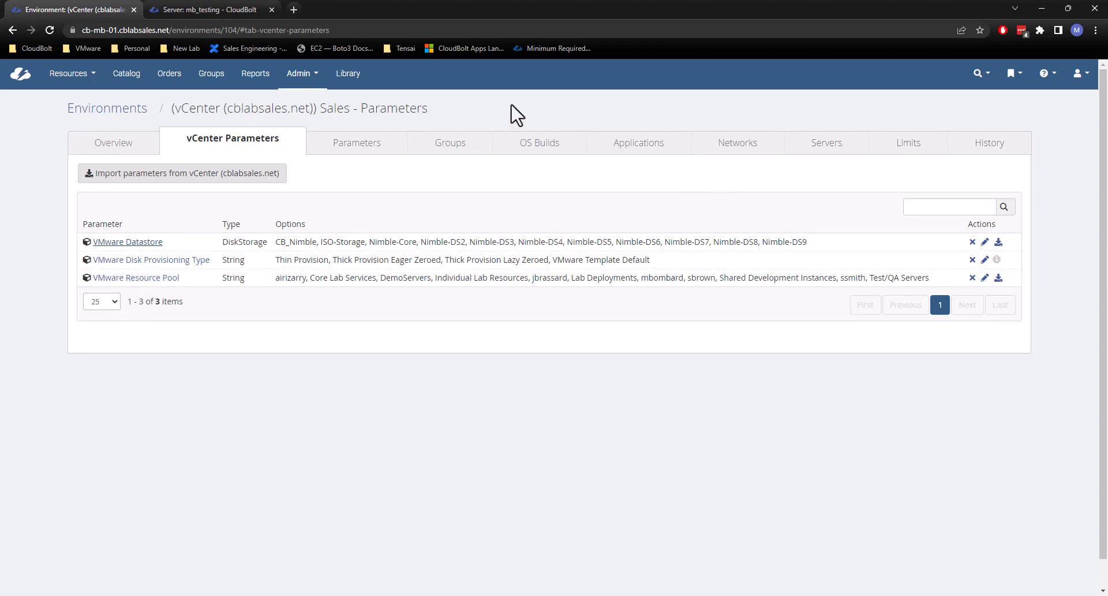
Restrict the environment's VMware Datastore parameter to the CB_Nimble option only and save the options.
left_click(985, 243)
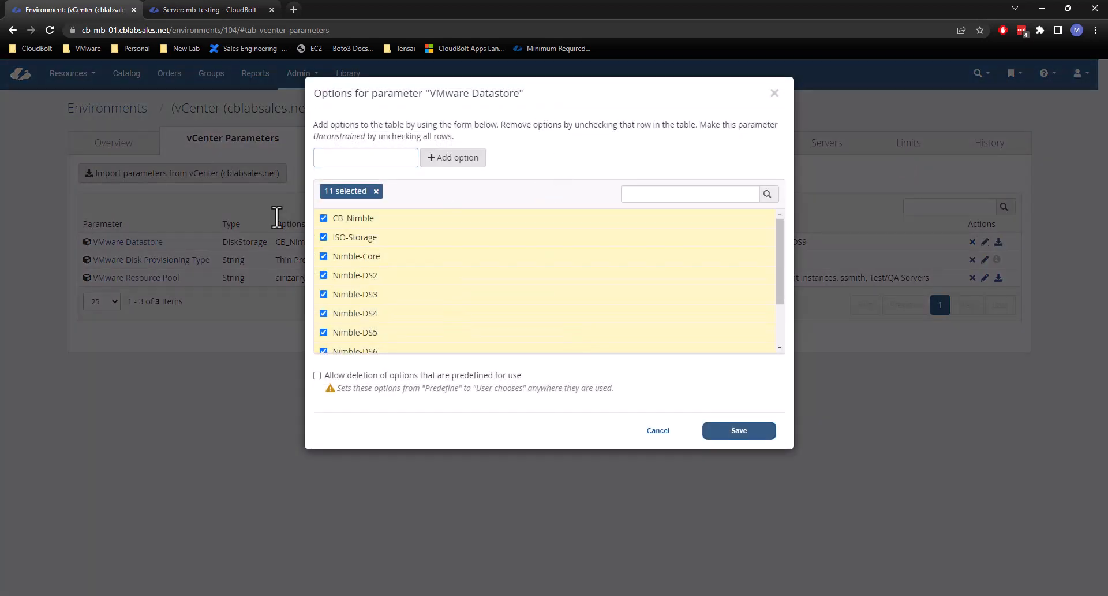
left_click(377, 193)
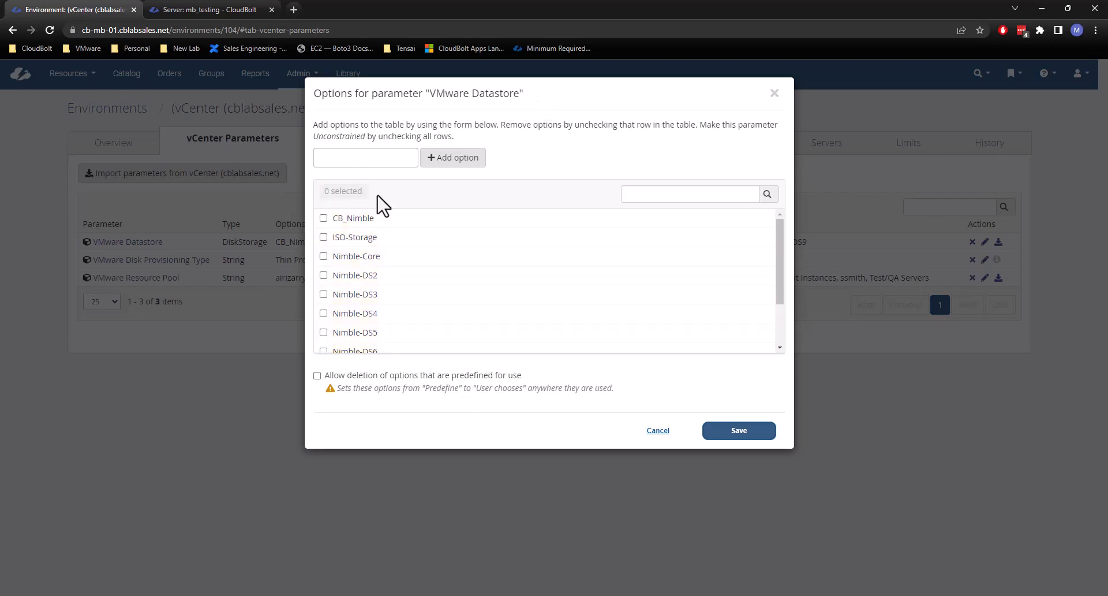
left_click(324, 218)
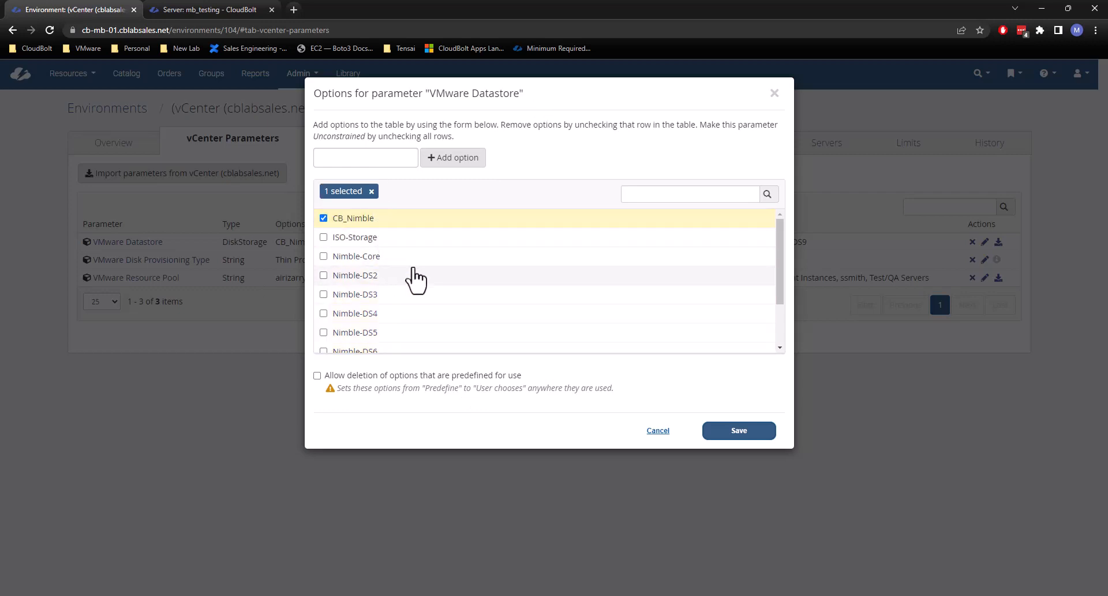
scroll(410, 280, "down", 2)
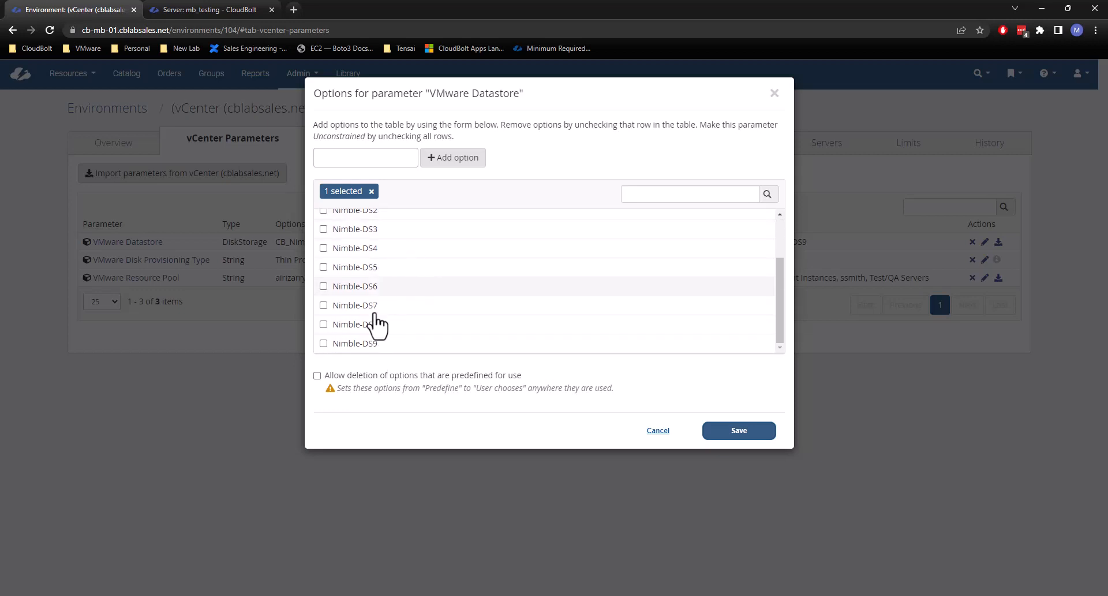
scroll(398, 280, "up", 3)
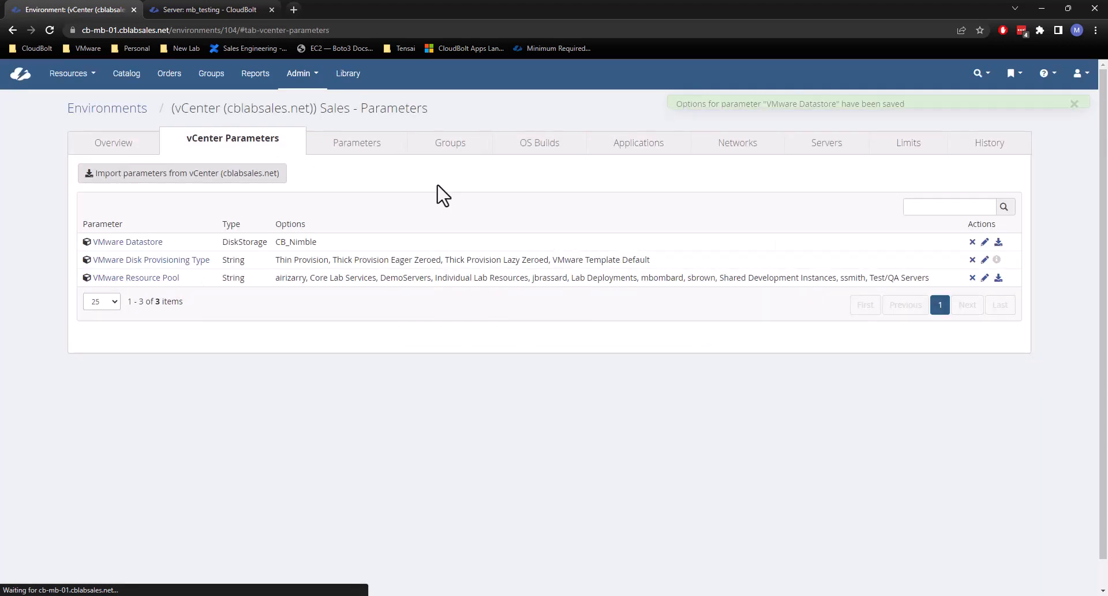
left_click_drag(435, 115, 178, 108)
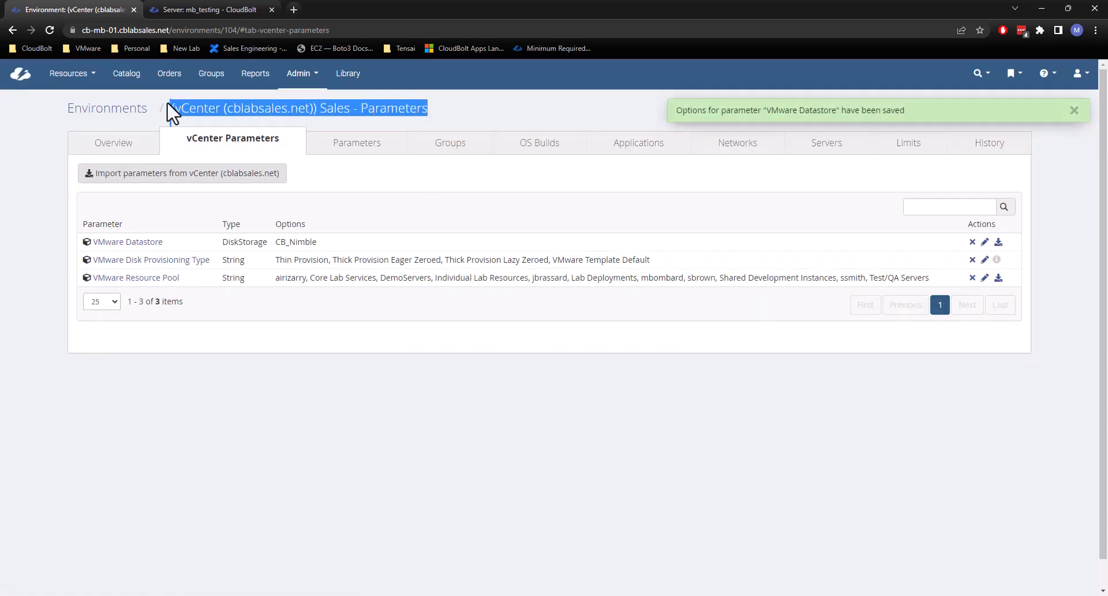
left_click(201, 113)
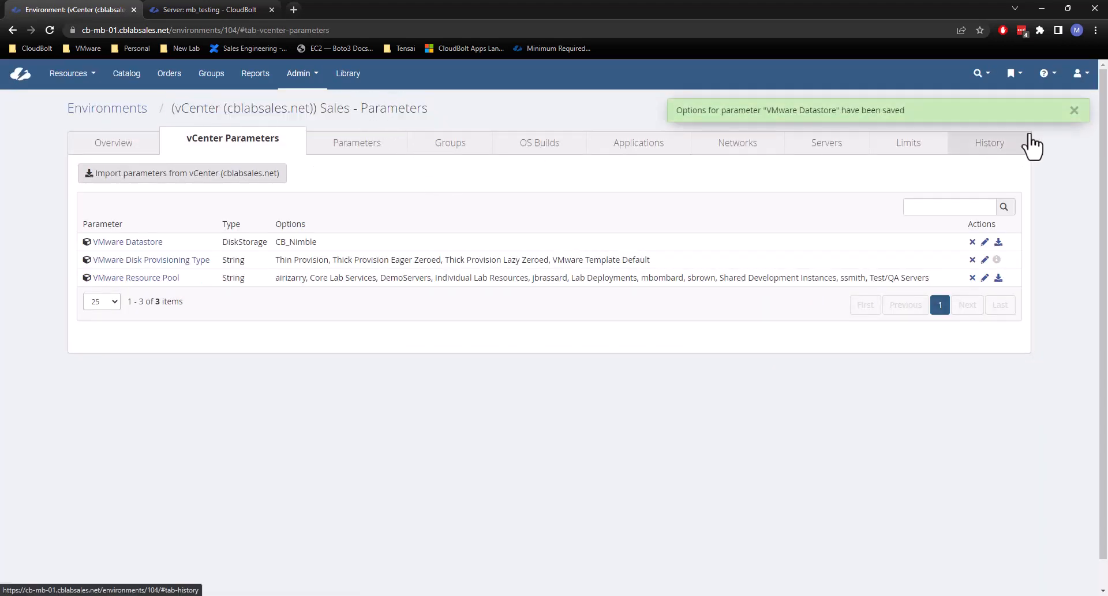
left_click(1074, 110)
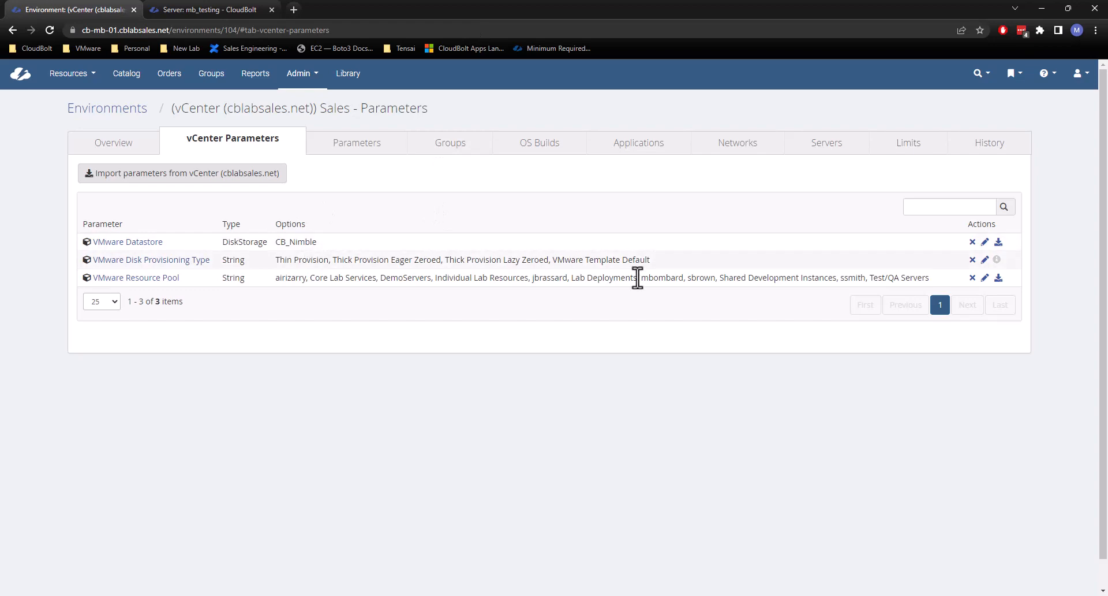
Restrict the environment's VMware Disk Provisioning Type parameter to the Thin Provision option only and save.
left_click(985, 259)
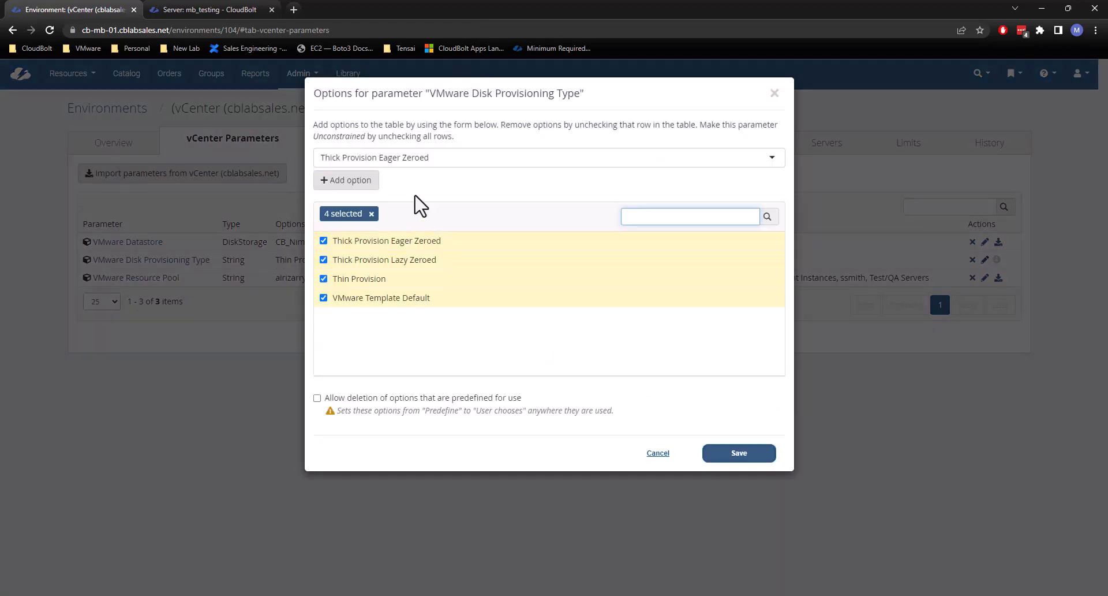
left_click(371, 213)
left_click(323, 279)
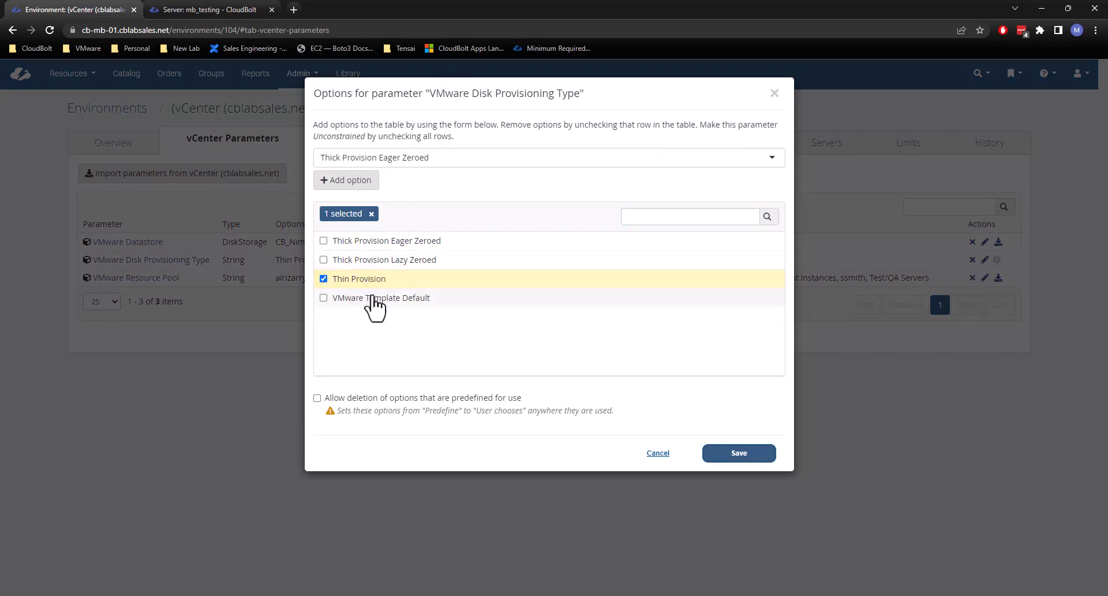
left_click(740, 454)
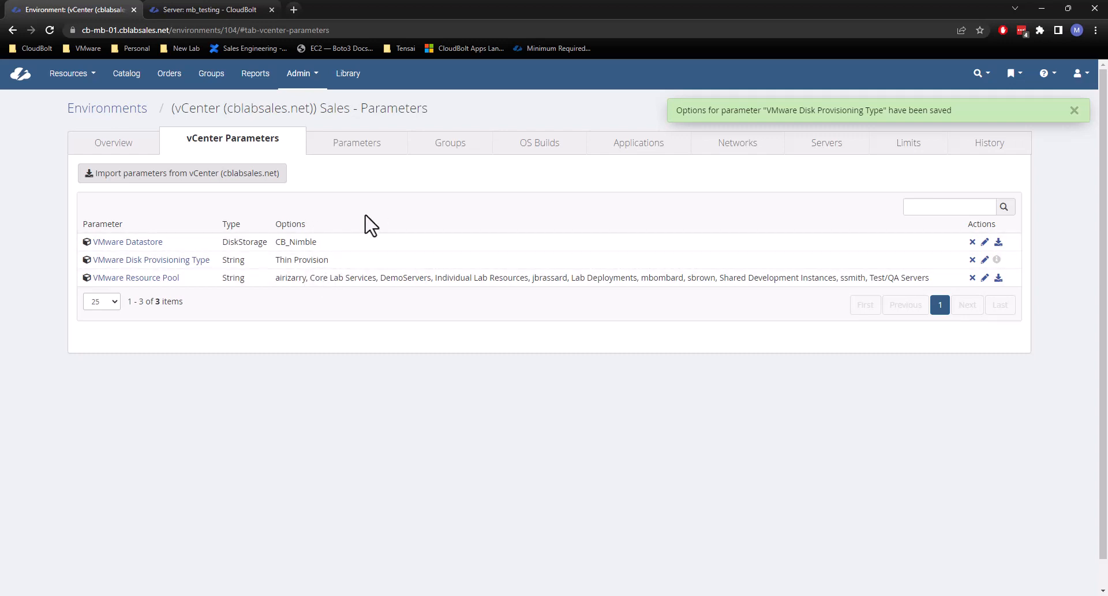
left_click(1074, 111)
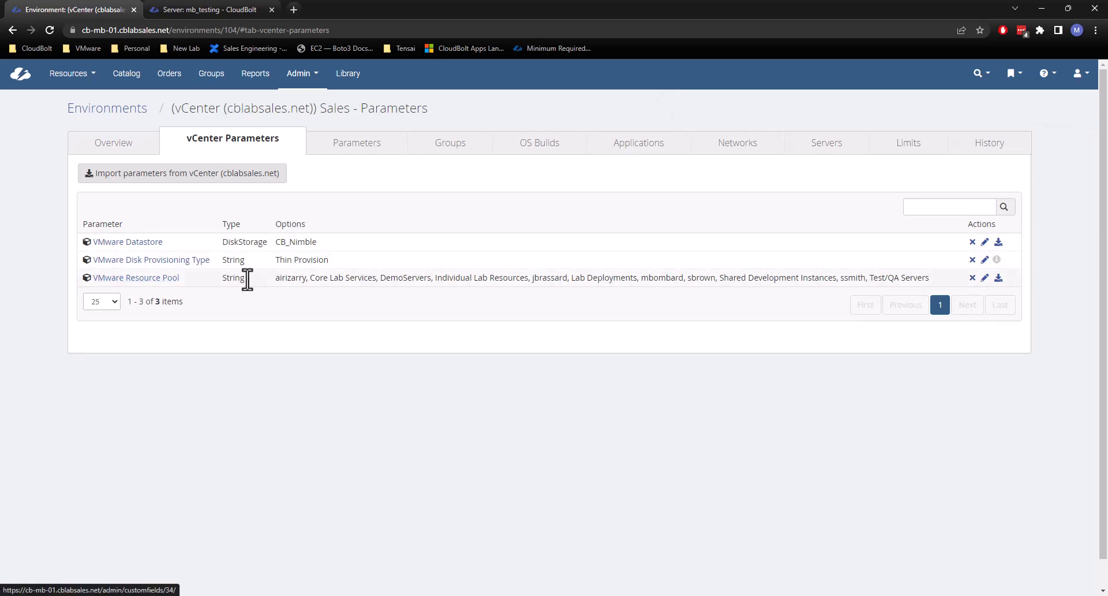
Remove the VMware Resource Pool parameter from the Sales - Parameters environment.
left_click(972, 277)
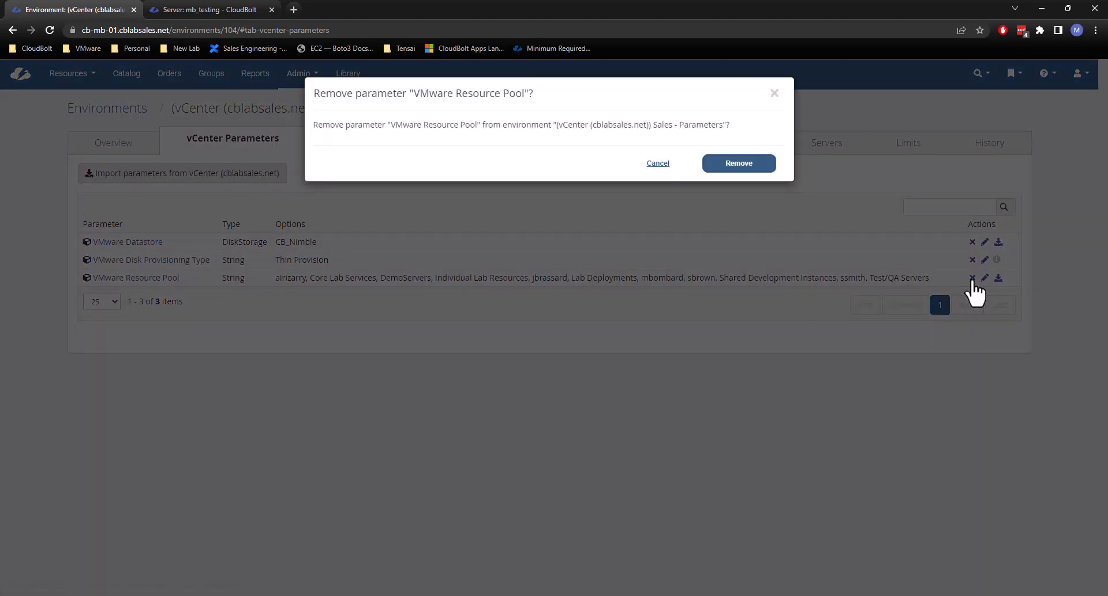
left_click(738, 164)
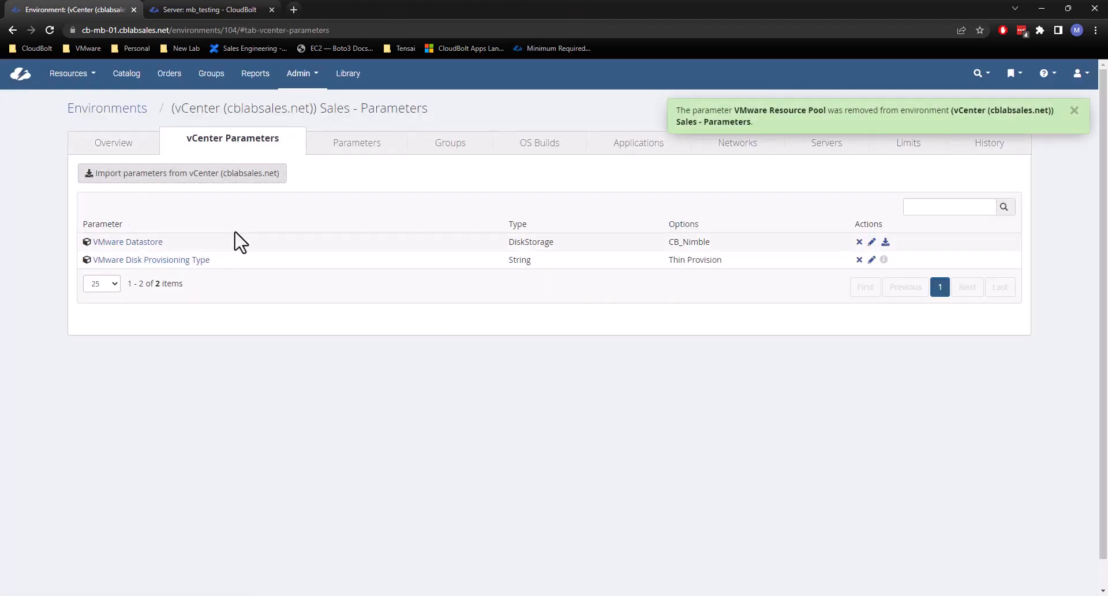
left_click(1074, 111)
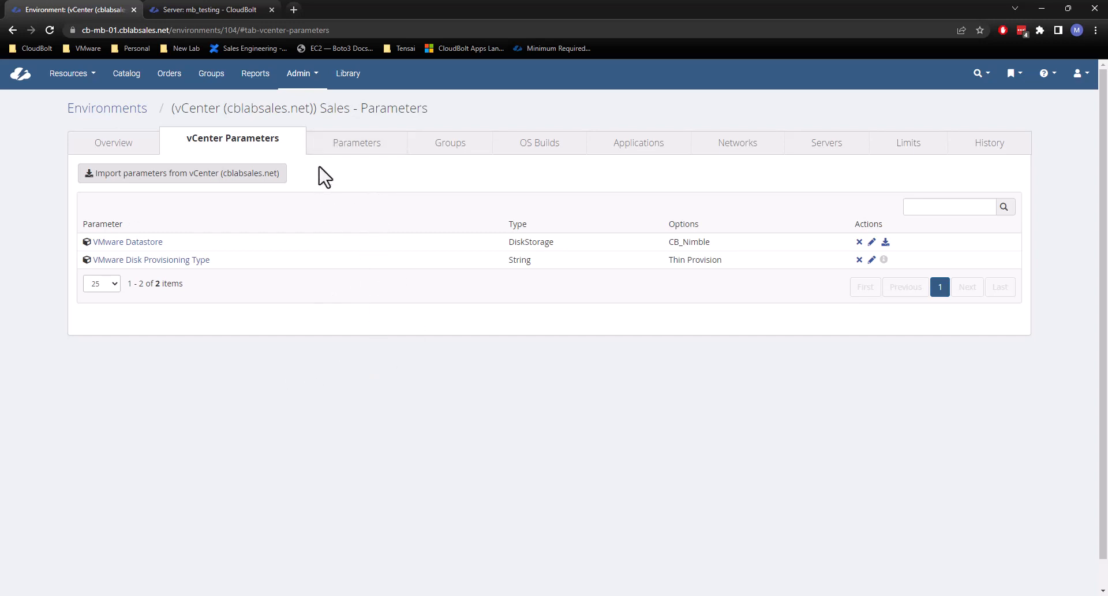
Find the Cost Center parameter by searching "cost cen" and add it to the Sales - Parameters environment's general parameters.
left_click(334, 148)
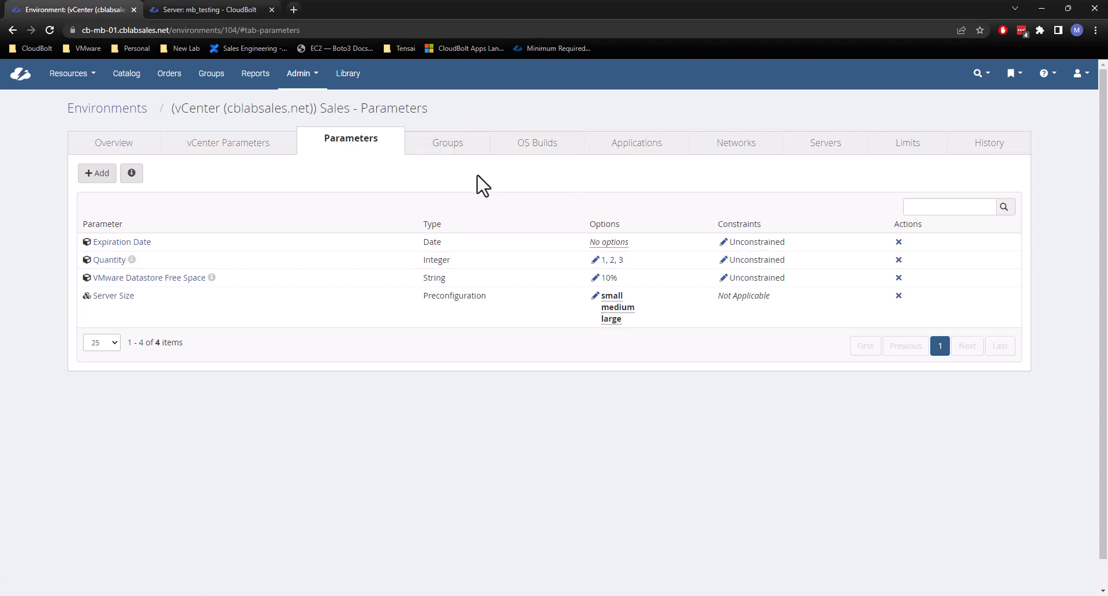
left_click(101, 175)
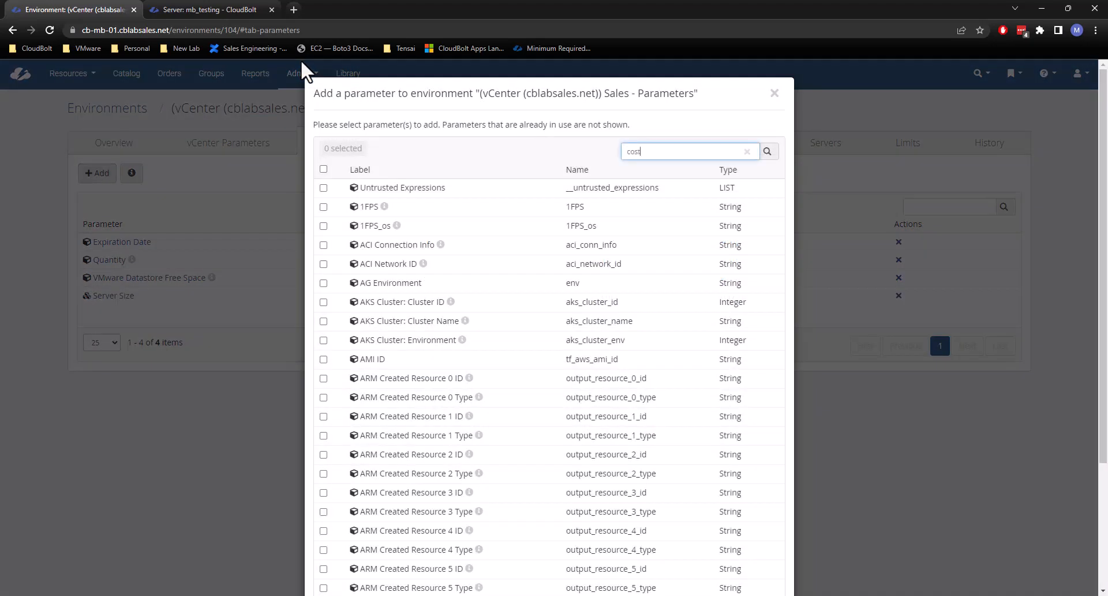
key("Return")
key("BackSpace")
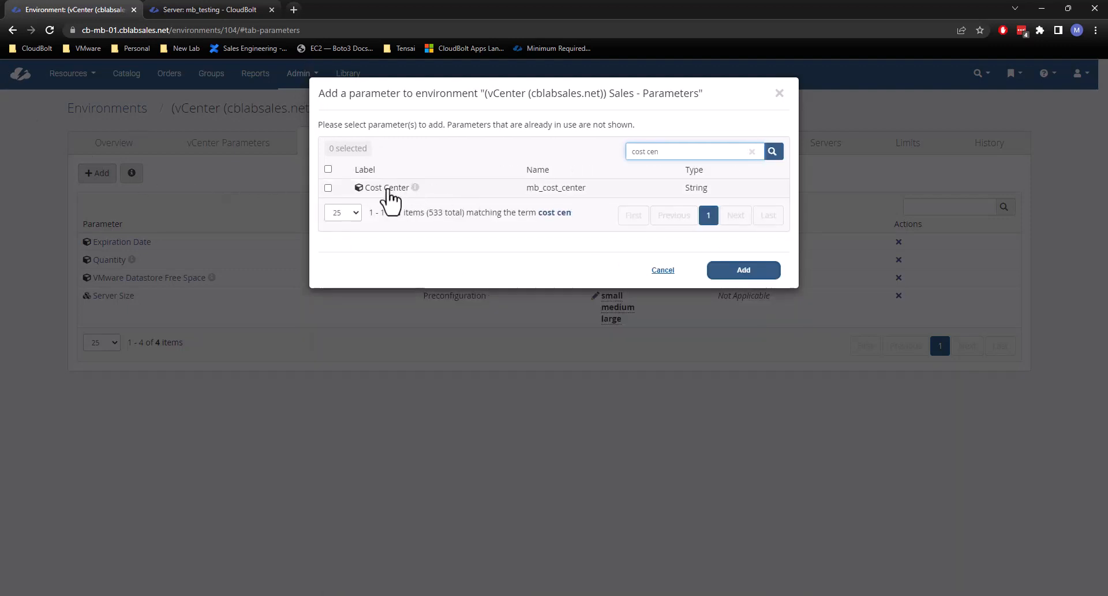
left_click(390, 188)
left_click(754, 271)
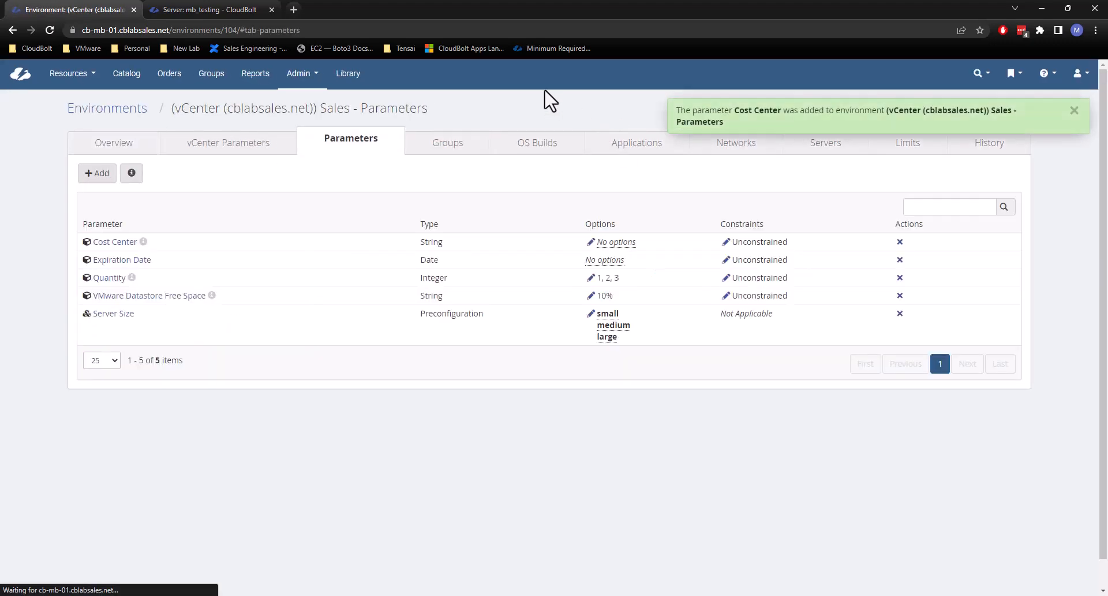
left_click(1074, 110)
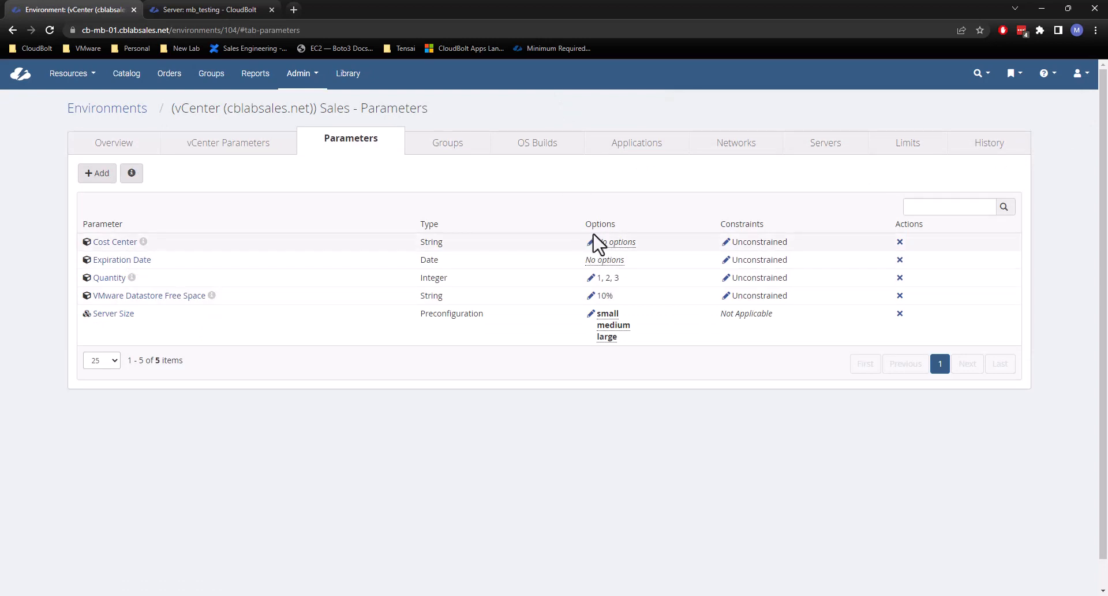
Start a Custom Server order from the catalog in a new browser tab, with group Tenant2 / IT and environment (vCenter (cblabsales.net)) Sales - Parameters.
middle_click(125, 75)
left_click(179, 8)
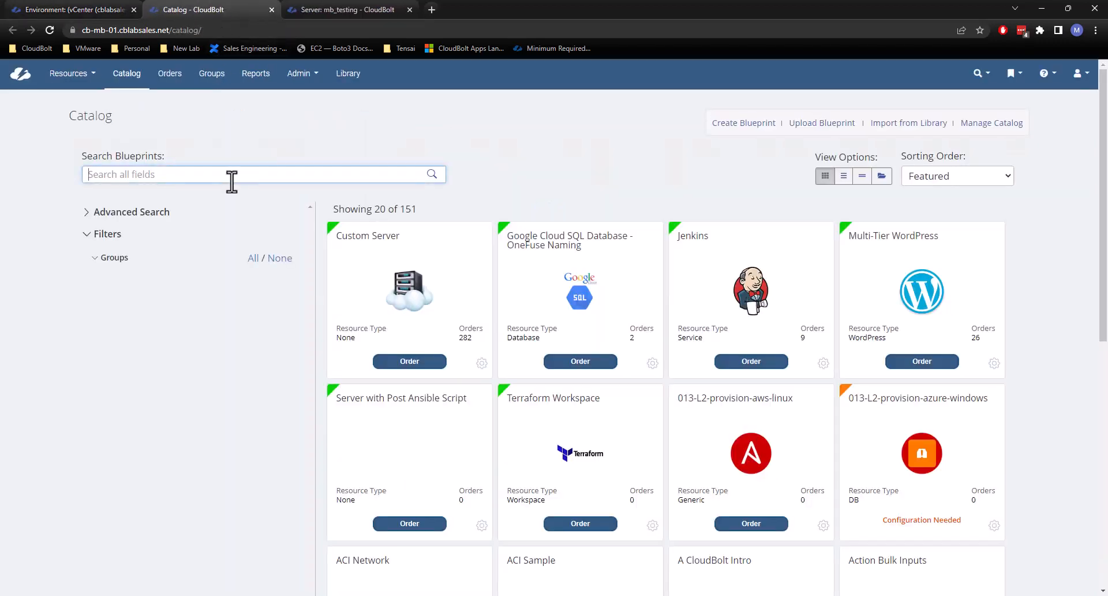
left_click(388, 363)
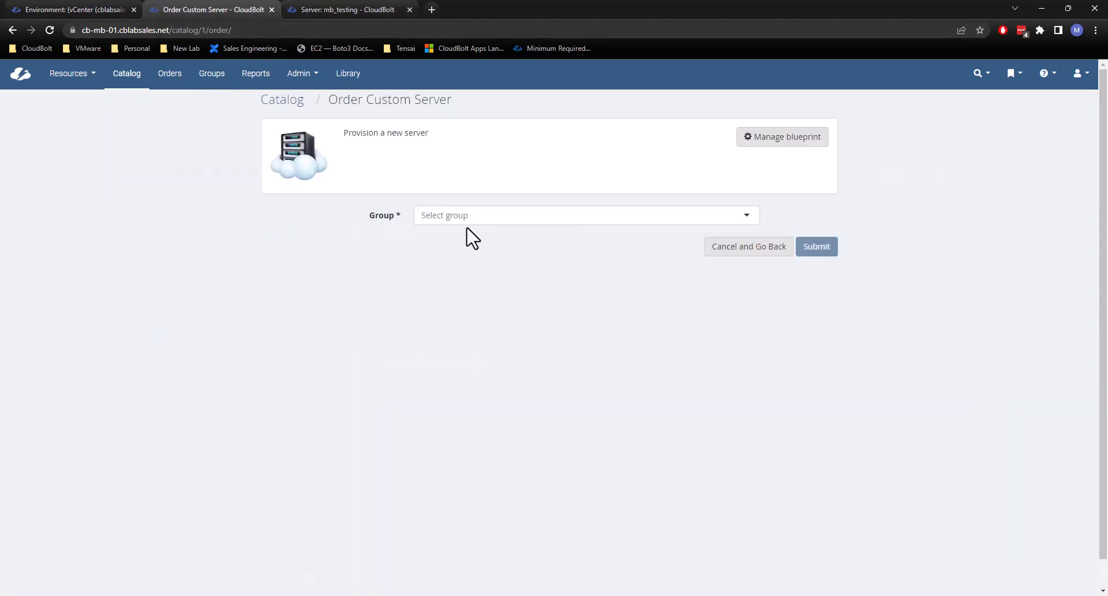
left_click(463, 218)
scroll(460, 250, "down", 5)
left_click(466, 318)
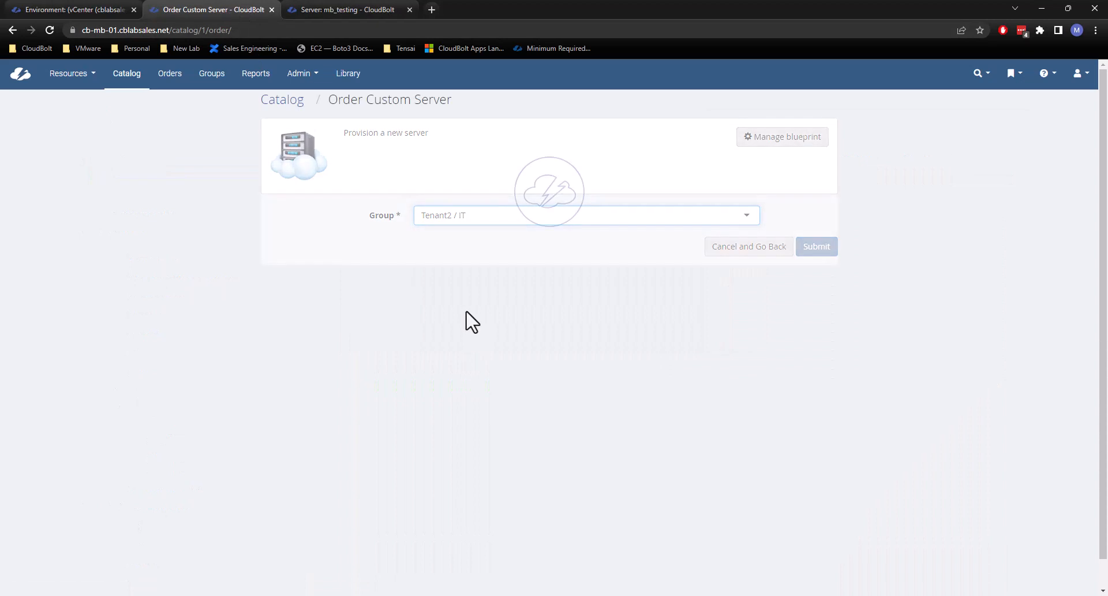
scroll(466, 316, "down", 1)
left_click(459, 271)
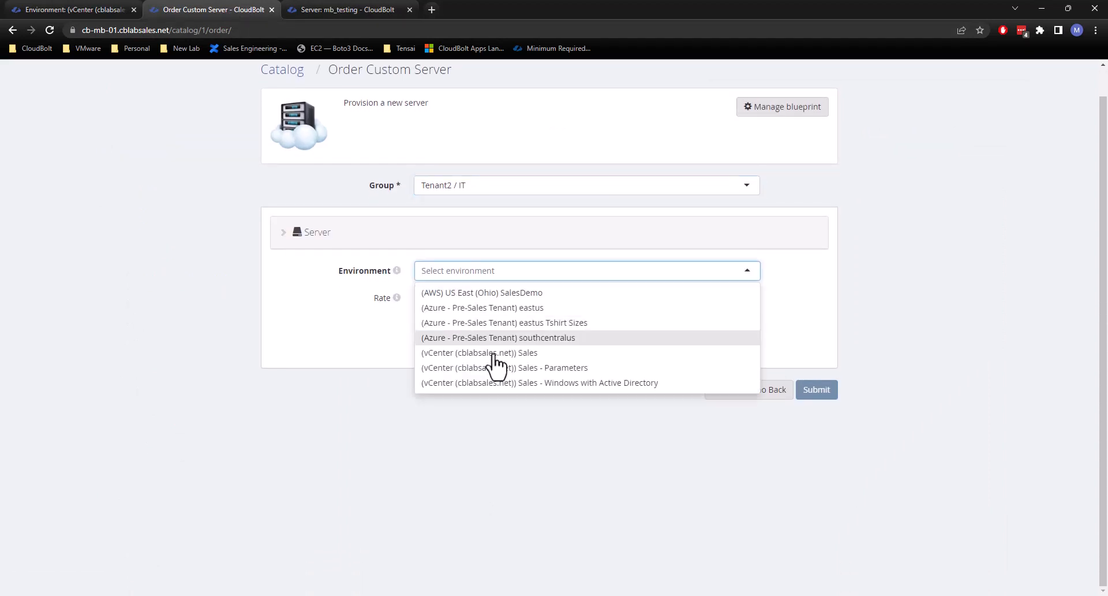
left_click(488, 367)
Check the Cost Center field's selectable values and the remaining fields on the Custom Server order form.
scroll(600, 292, "down", 1)
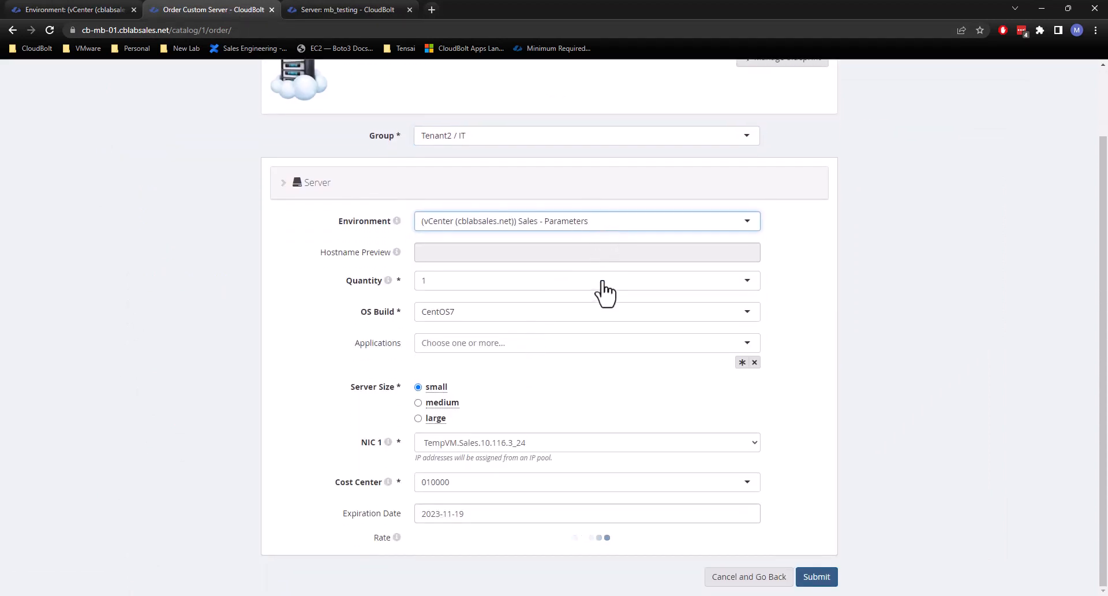
scroll(454, 561, "down", 1)
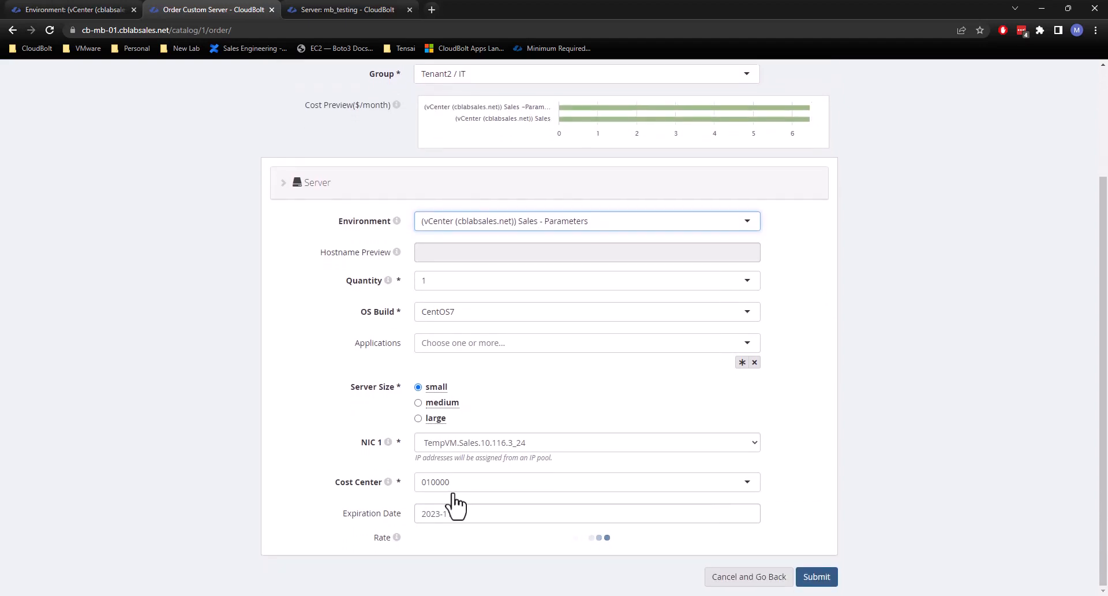
left_click(457, 492)
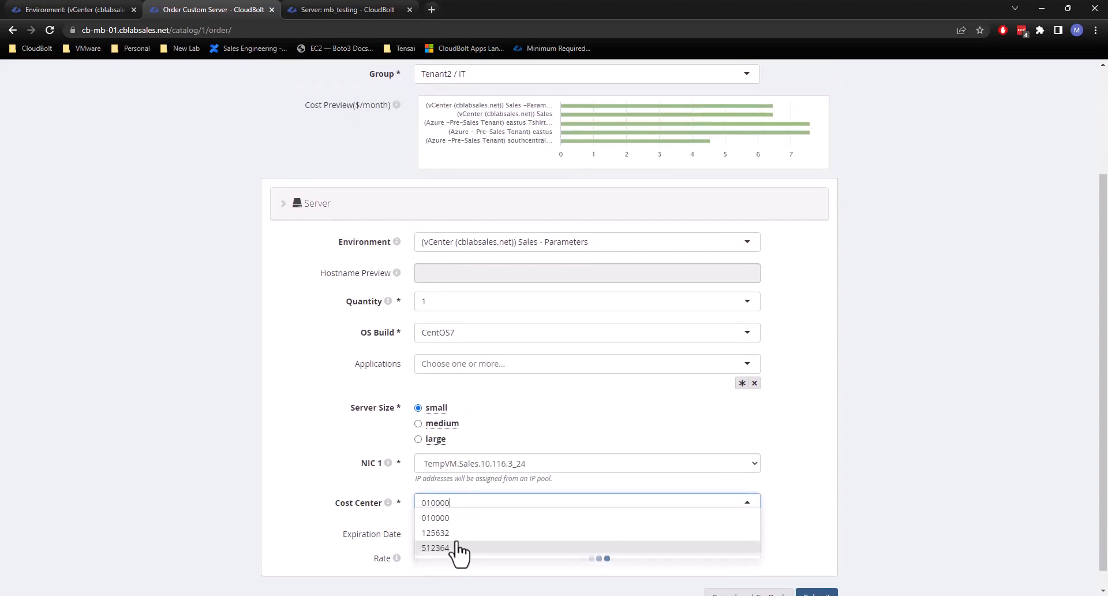
scroll(466, 522, "down", 1)
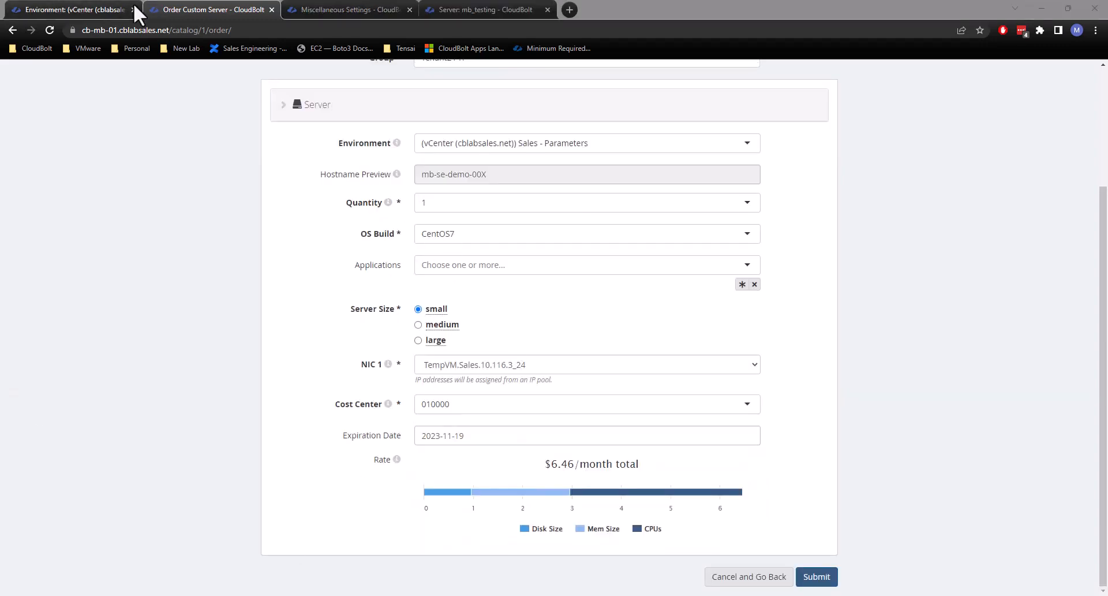
Add 000000 as an option for the Cost Center parameter on the Sales - Parameters environment and save the options.
left_click(104, 10)
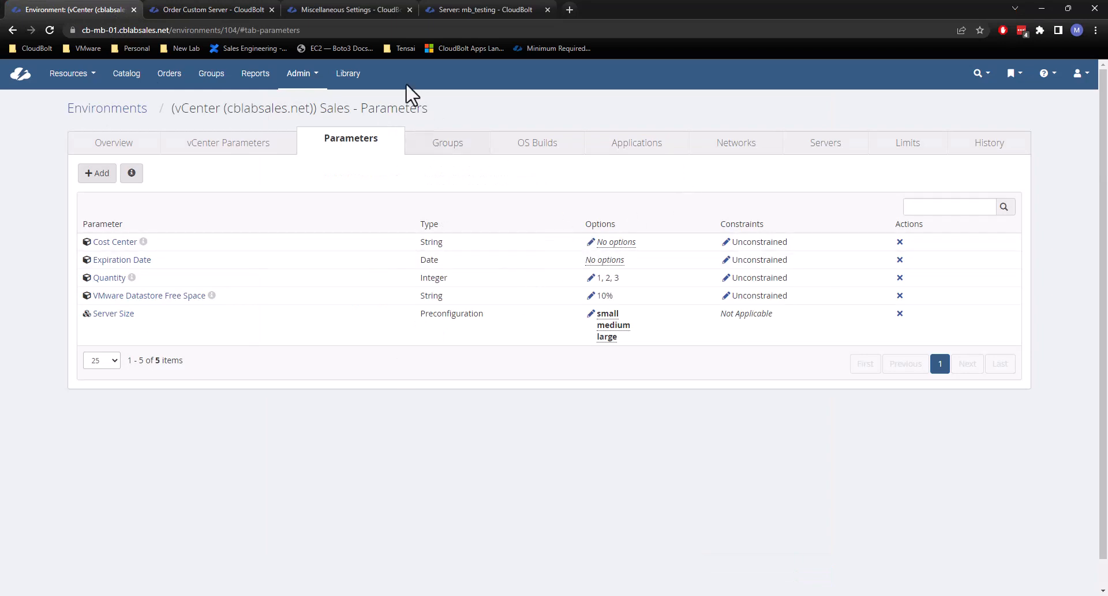
left_click(597, 245)
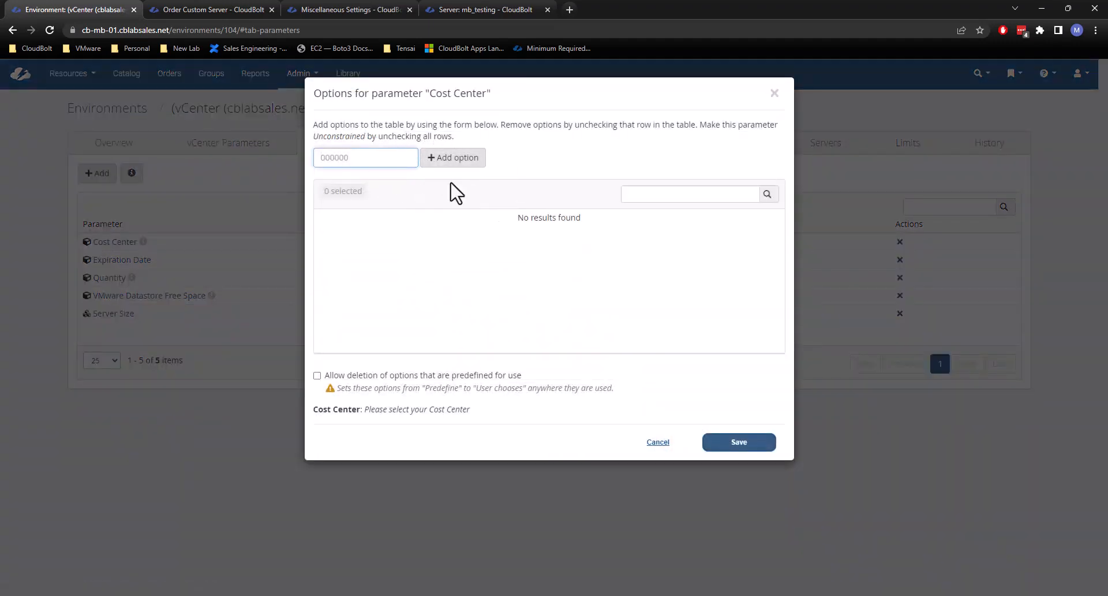
left_click(427, 163)
left_click(385, 145)
left_click(356, 159)
key("Return")
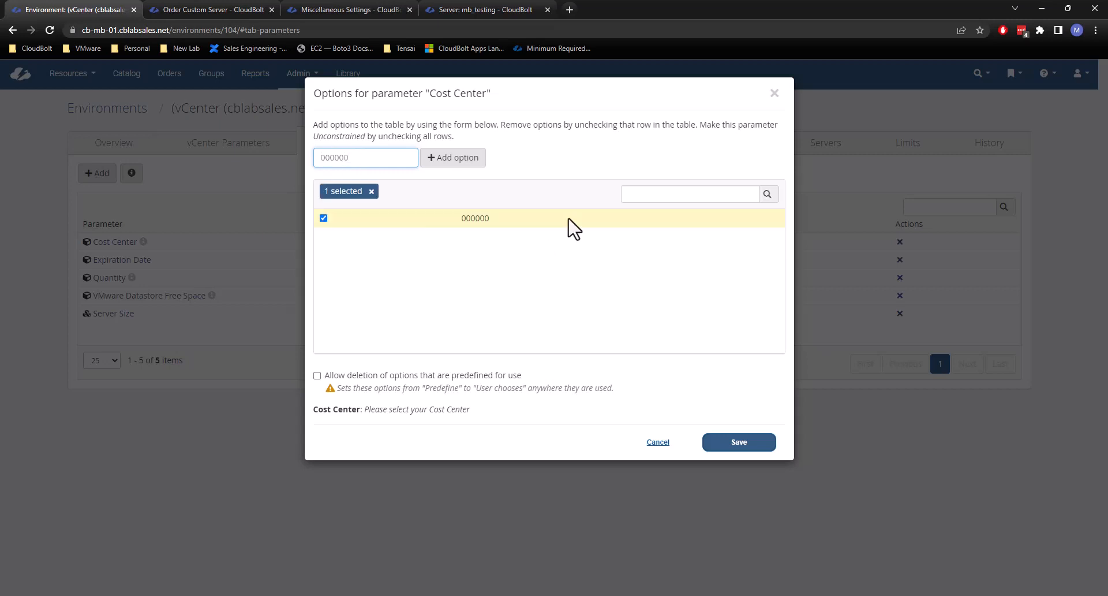
left_click(569, 318)
left_click(744, 446)
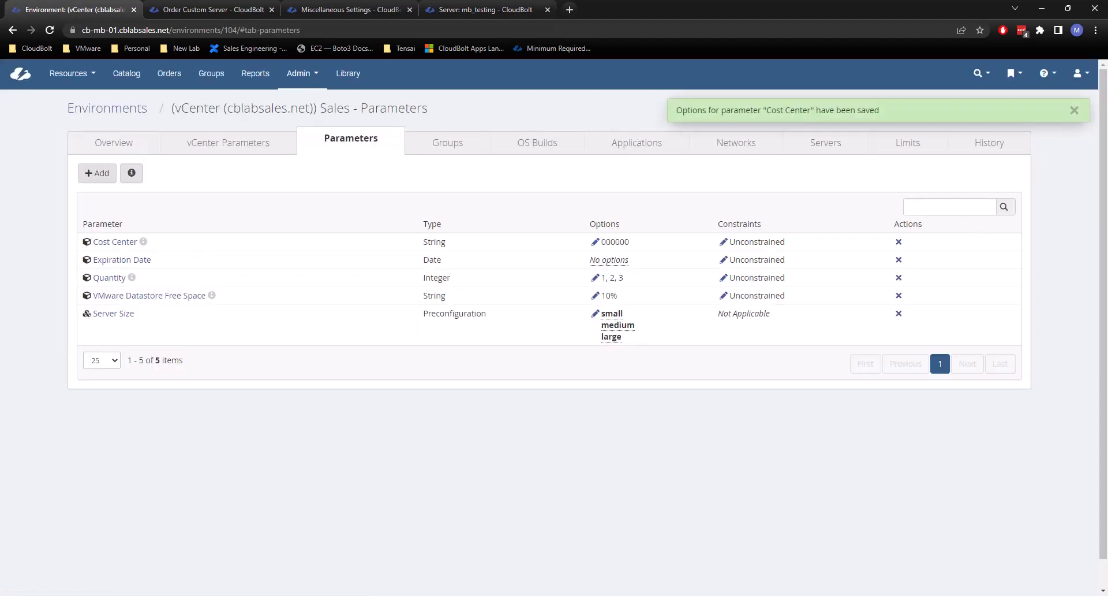
left_click(1074, 111)
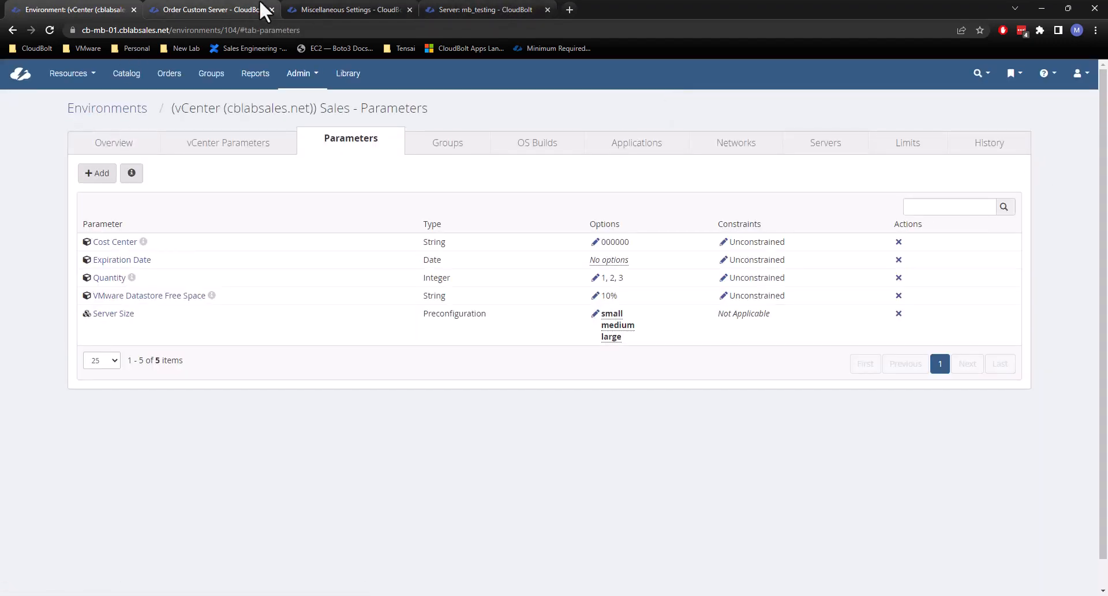
Reload the Custom Server order form and select group Tenant2 / IT and environment (vCenter (cblabsales.net)) Sales - Parameters.
left_click(347, 9)
left_click(214, 9)
left_click(125, 191)
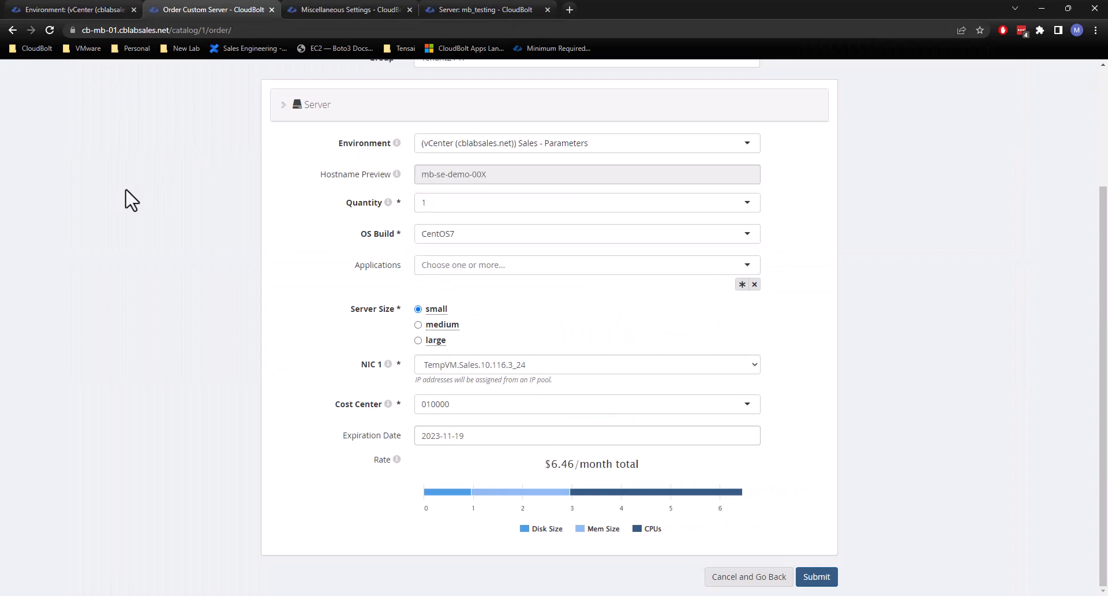
left_click(49, 30)
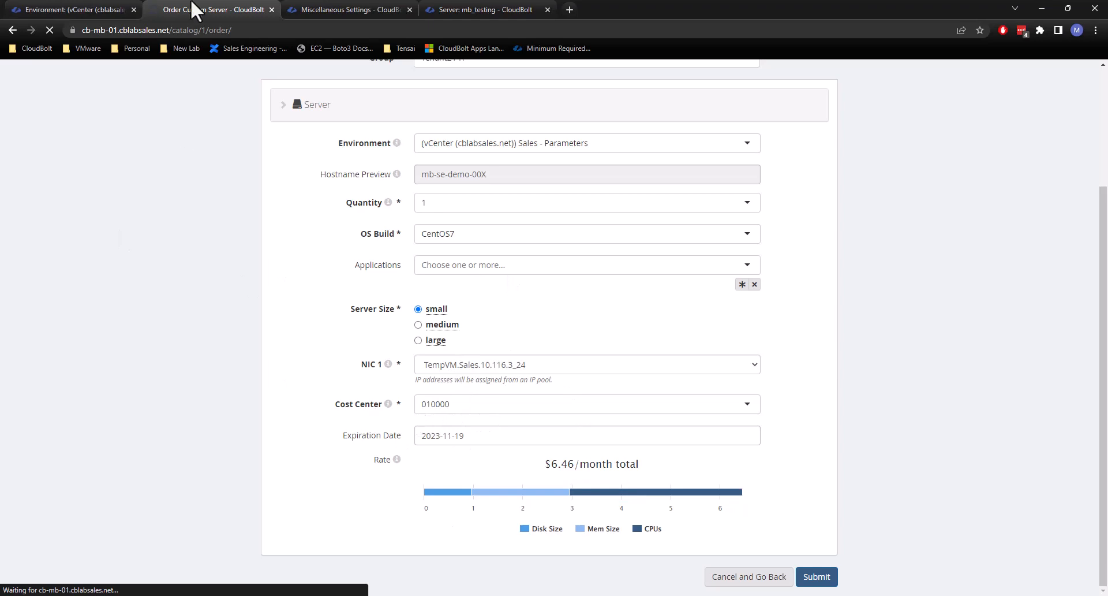
scroll(177, 303, "up", 3)
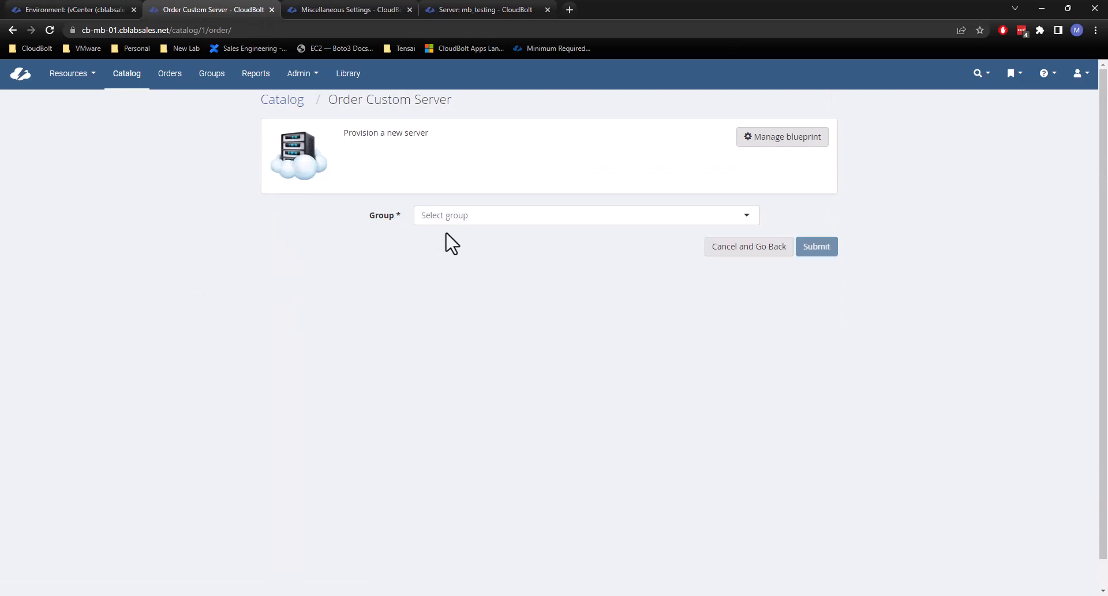
left_click(456, 216)
scroll(479, 306, "down", 5)
left_click(479, 317)
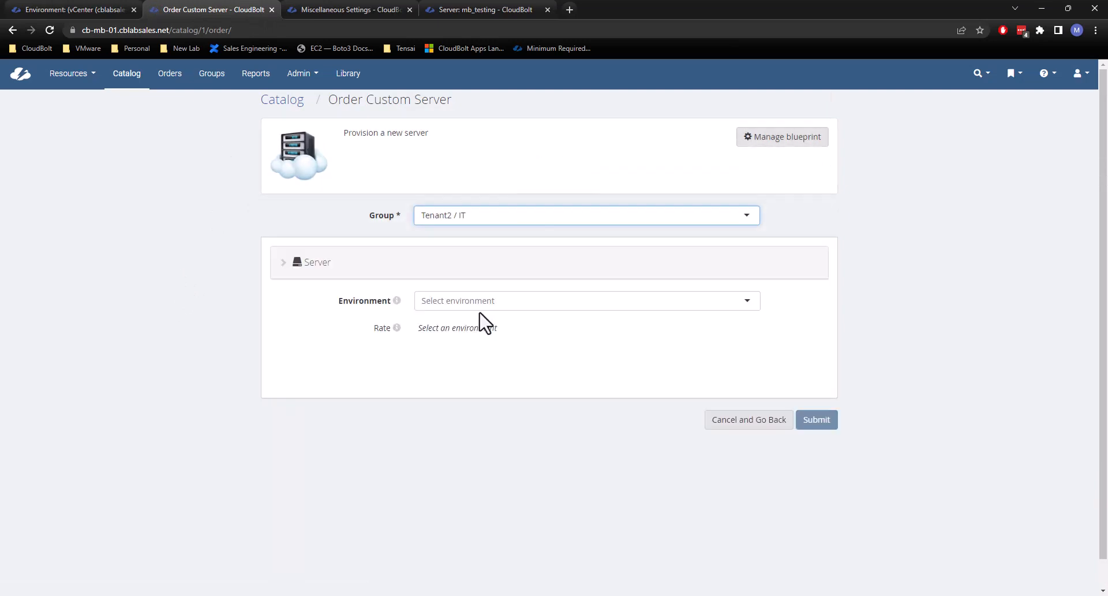
scroll(485, 346, "down", 1)
left_click(471, 277)
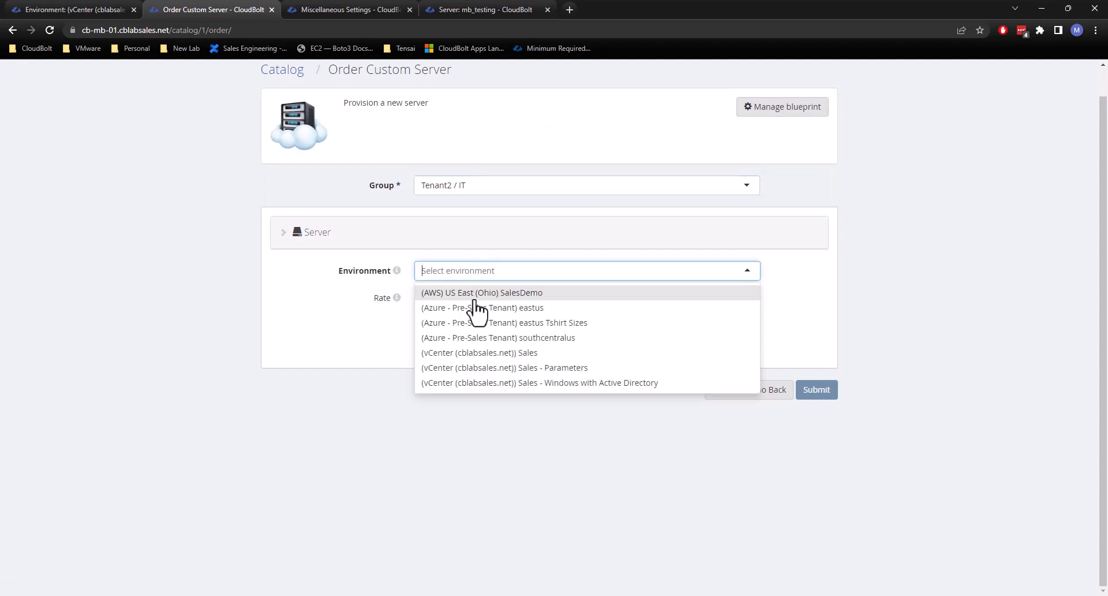
left_click(501, 368)
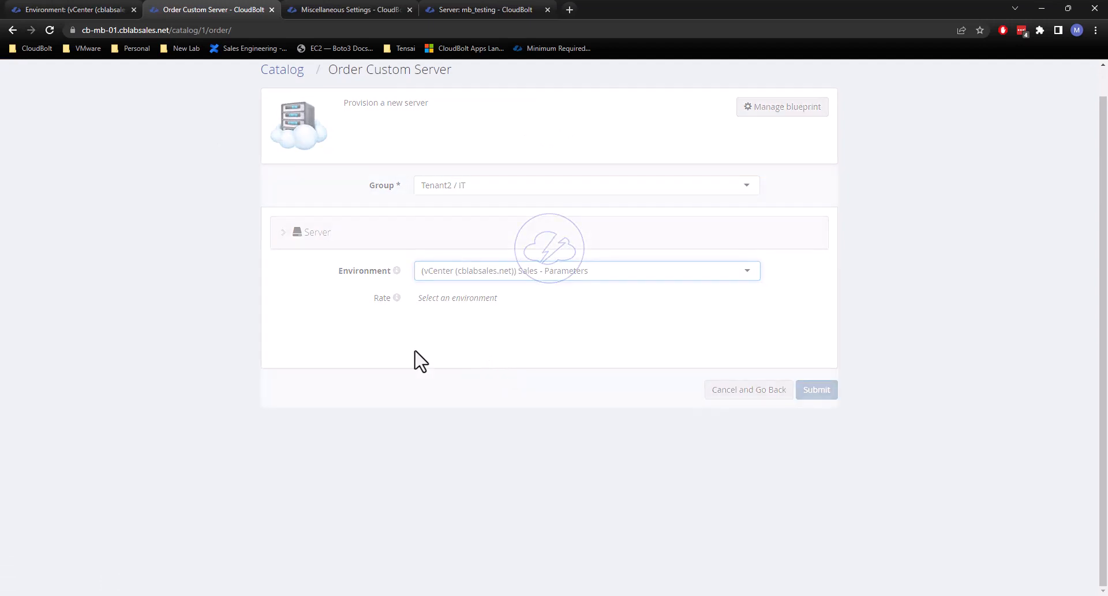
Review the remaining fields of the Custom Server order, submit it and dismiss the notification.
scroll(443, 372, "down", 1)
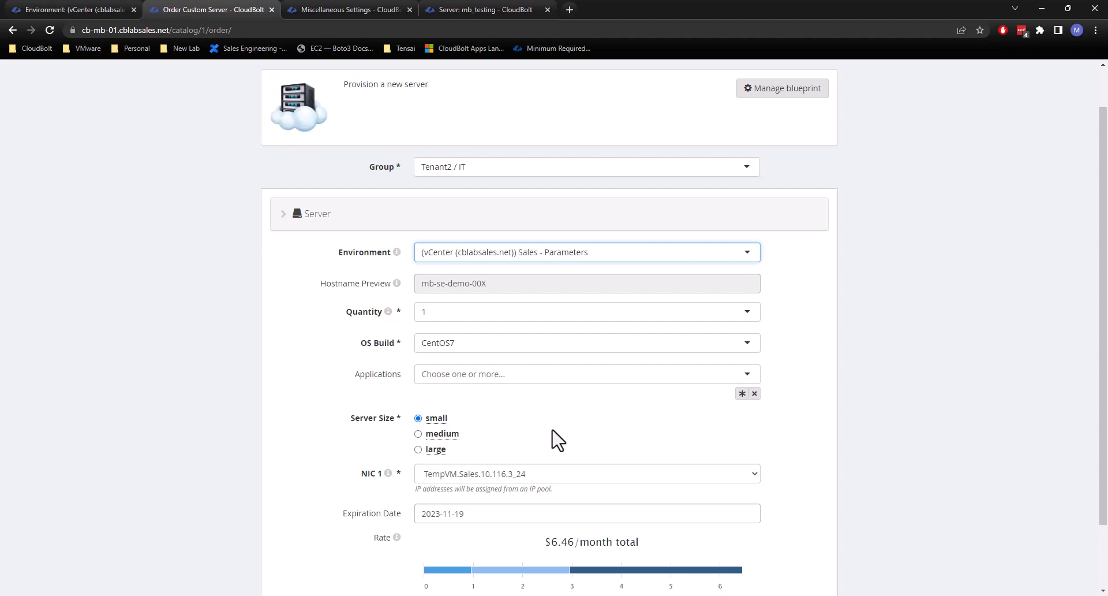
left_click(983, 410)
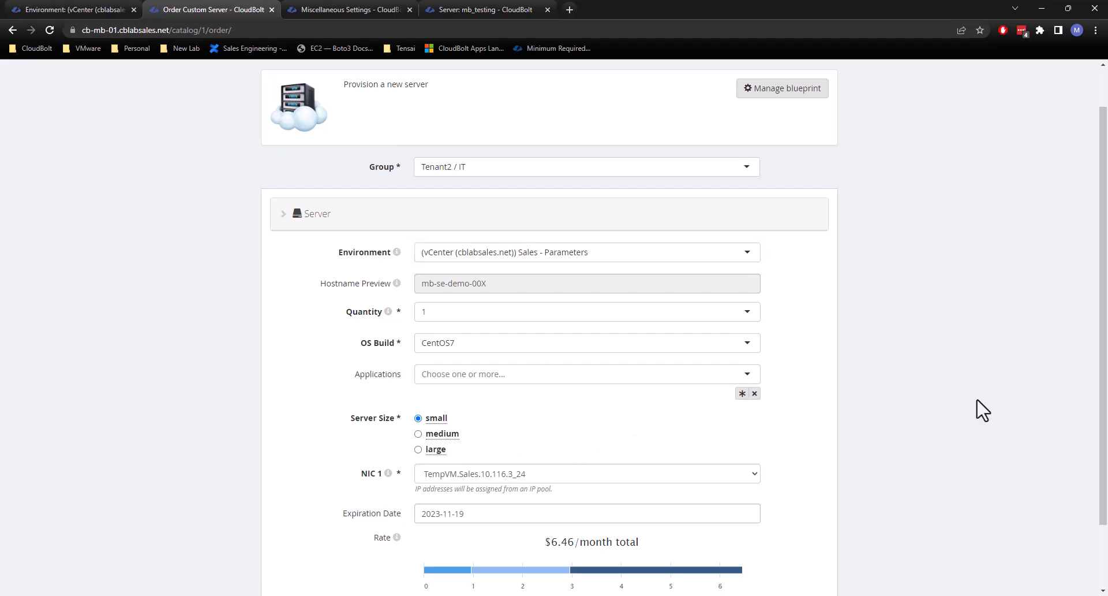
scroll(983, 410, "down", 2)
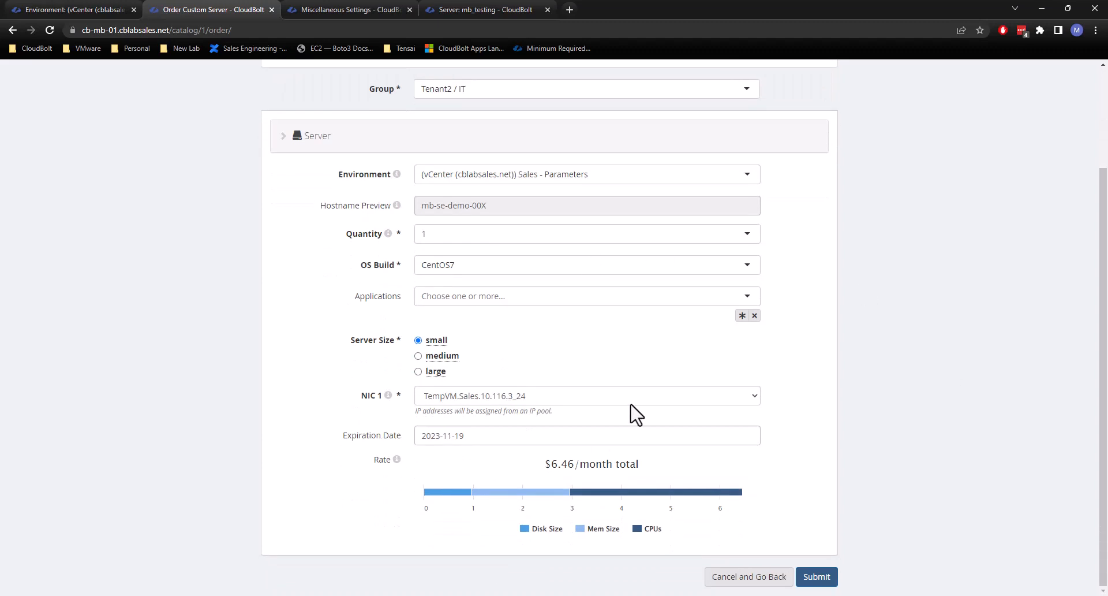
left_click(827, 584)
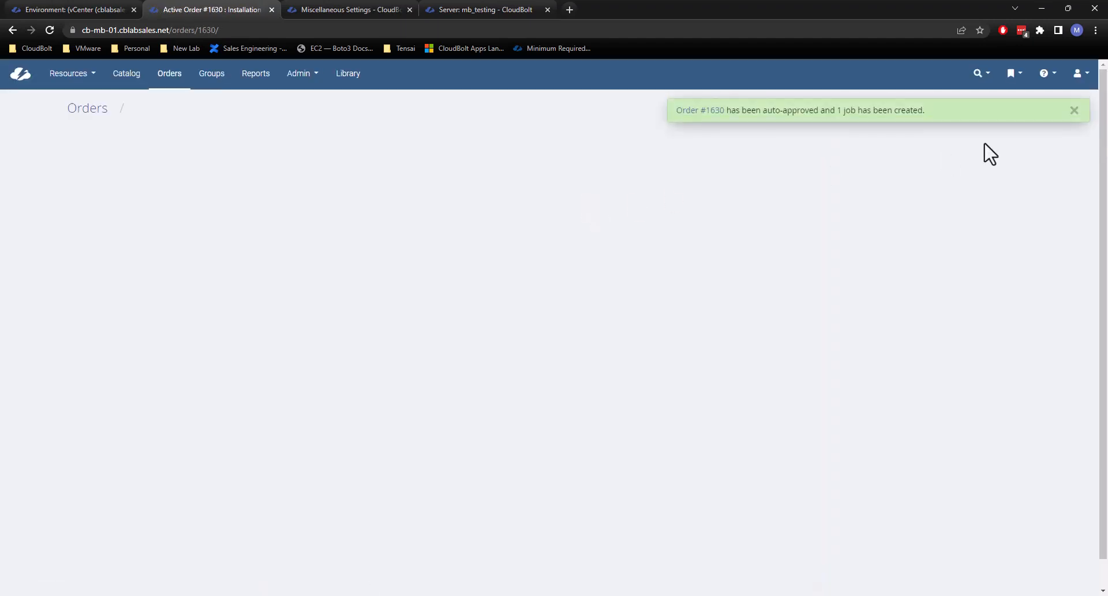
left_click(1075, 111)
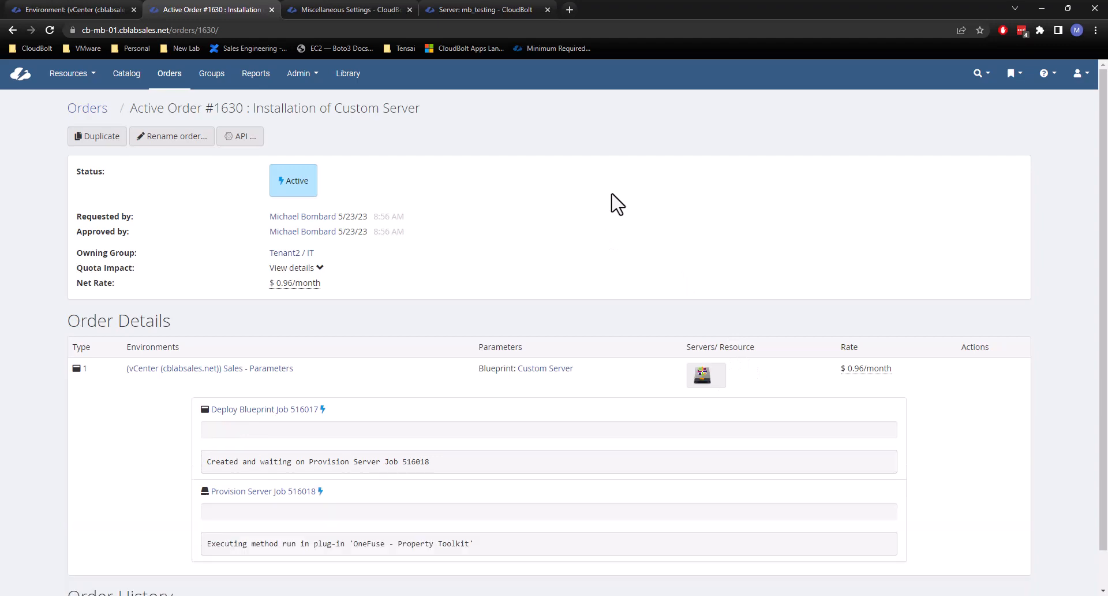
Open the server being provisioned by the order and check the Cost Center value among its parameters.
left_click(701, 375)
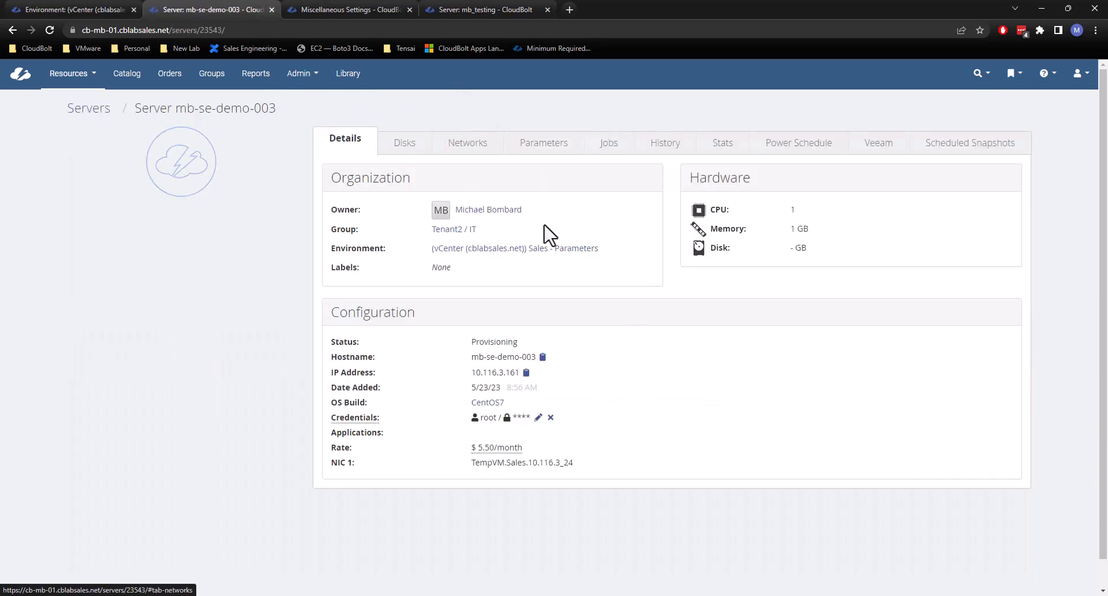
left_click(541, 144)
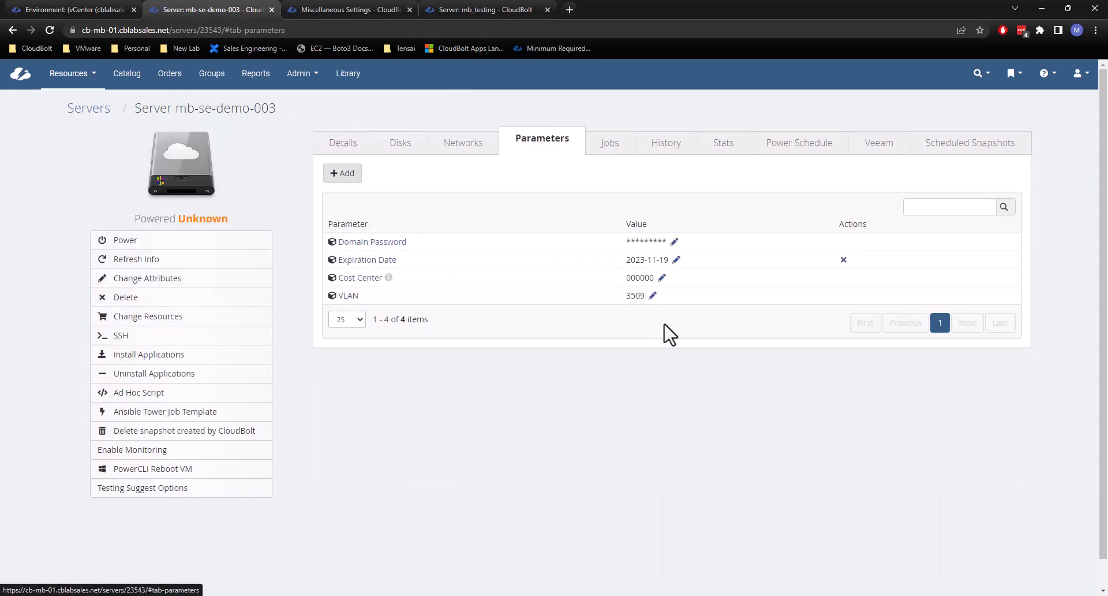
left_click_drag(650, 278, 612, 280)
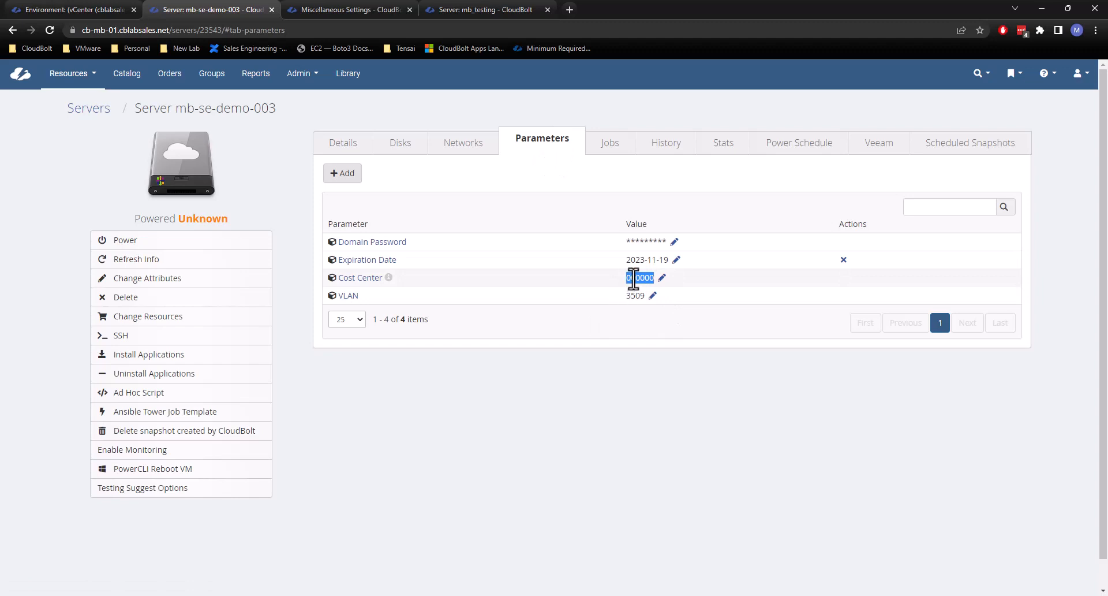
left_click(640, 278)
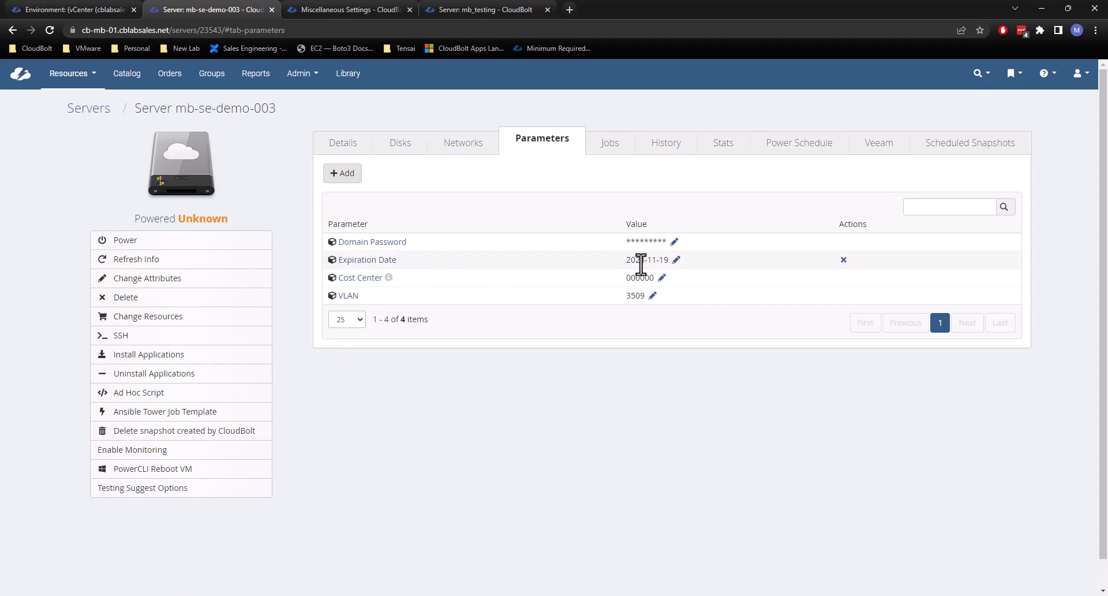
Open the tag settings of the vCenter (cblabsales.net) resource handler.
mouse_move(316, 86)
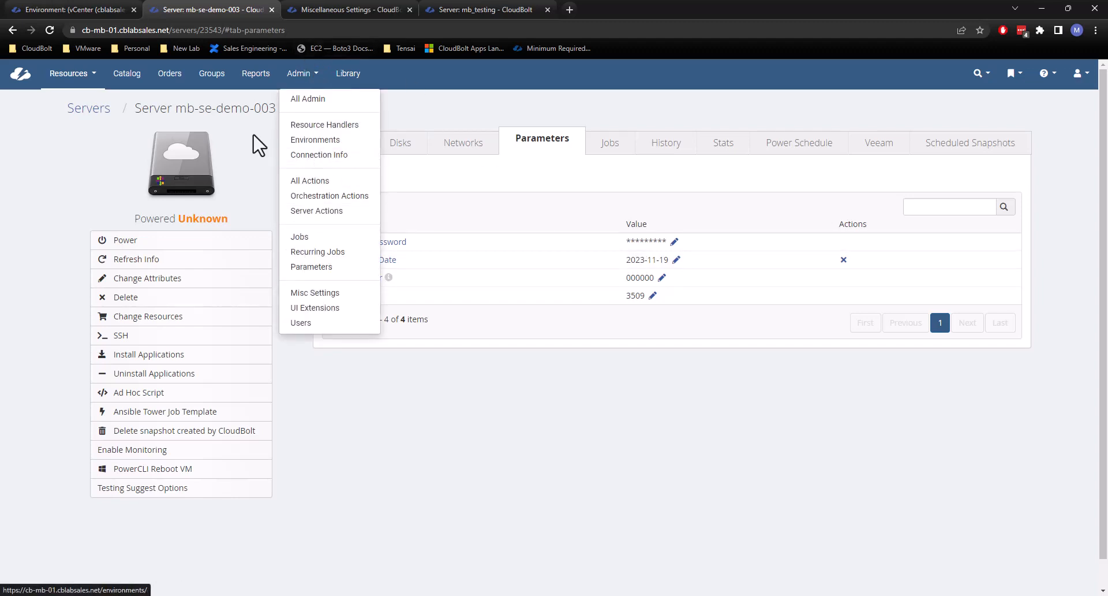
left_click(331, 129)
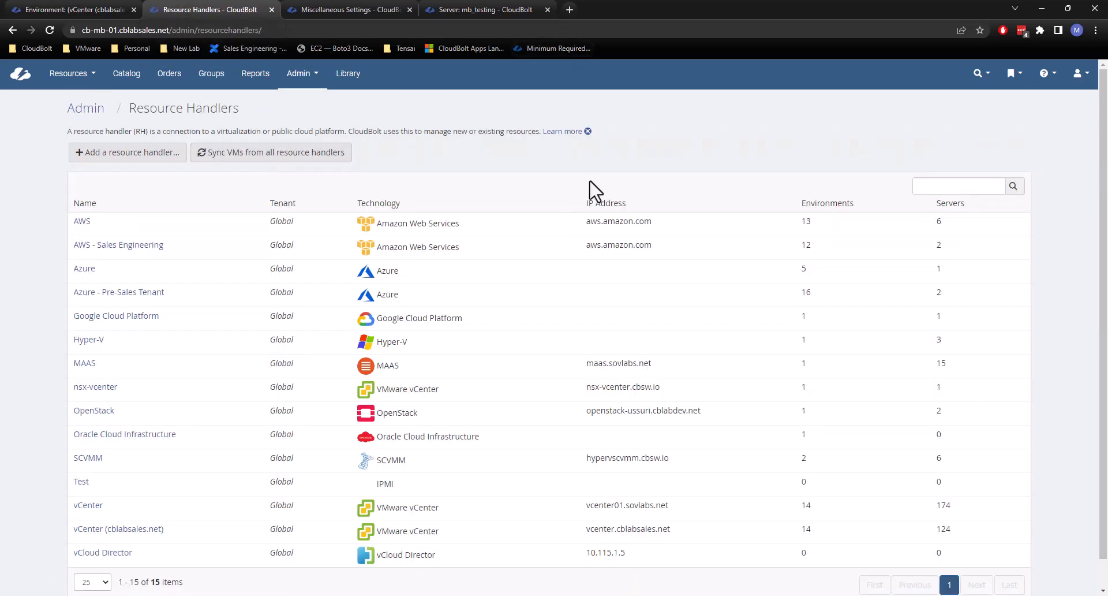
scroll(695, 153, "down", 1)
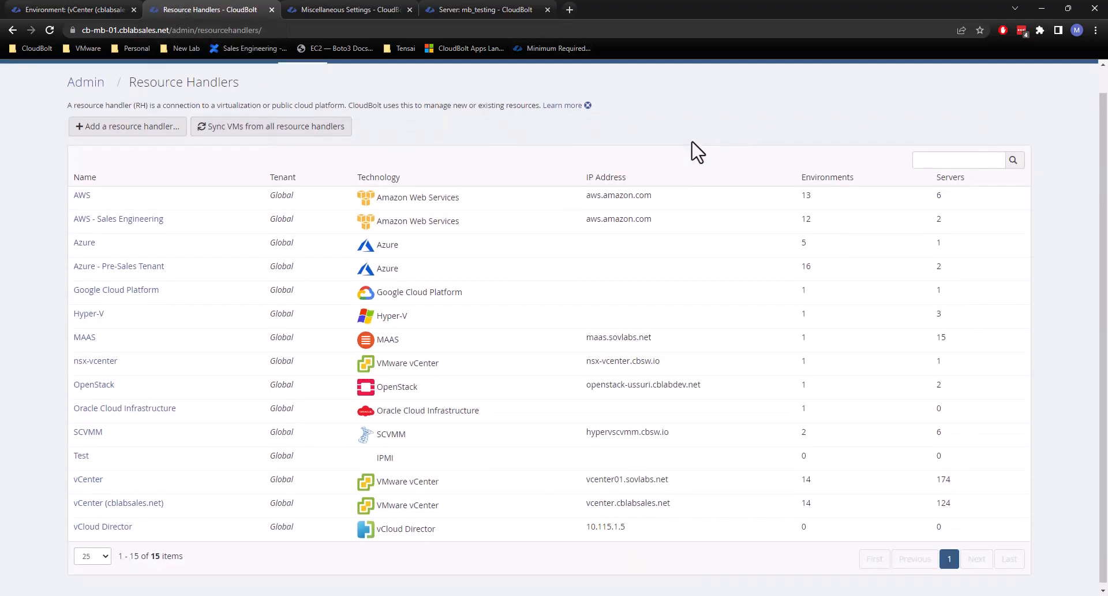
left_click(128, 498)
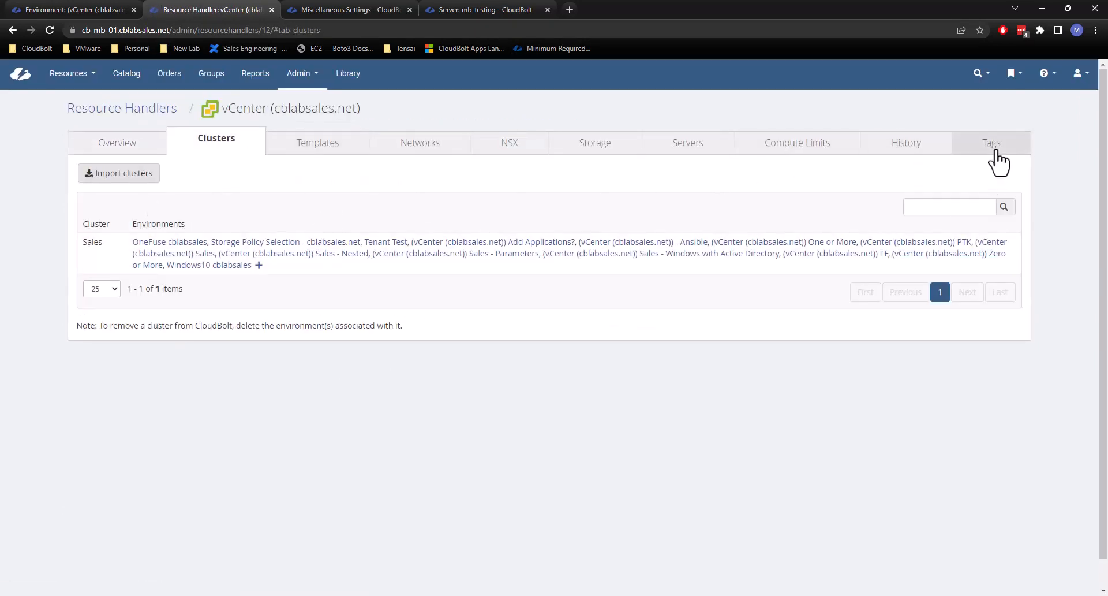
left_click(995, 151)
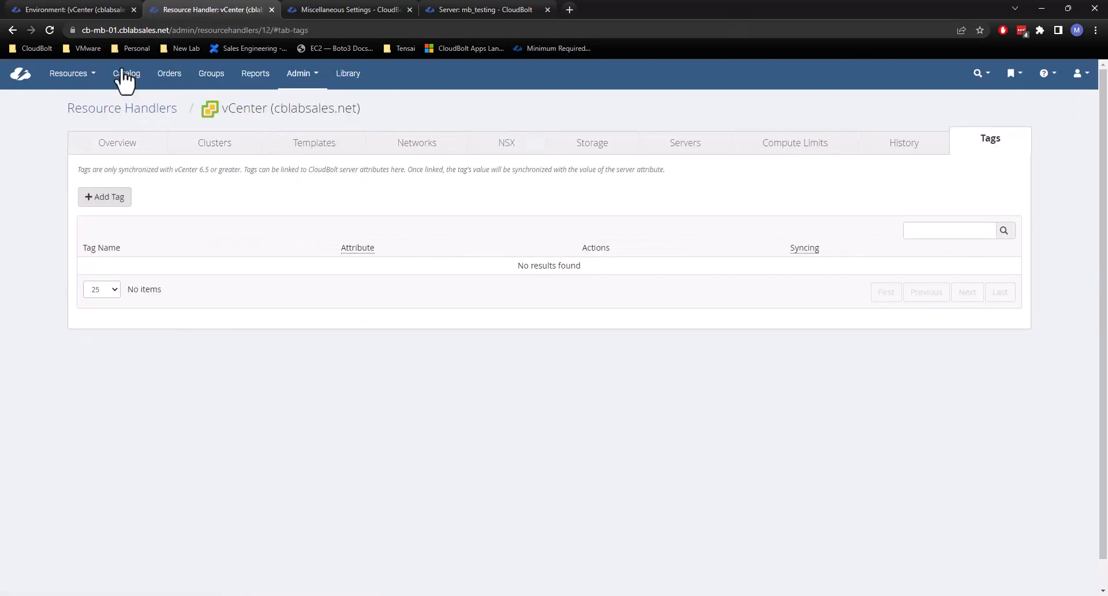
left_click(120, 199)
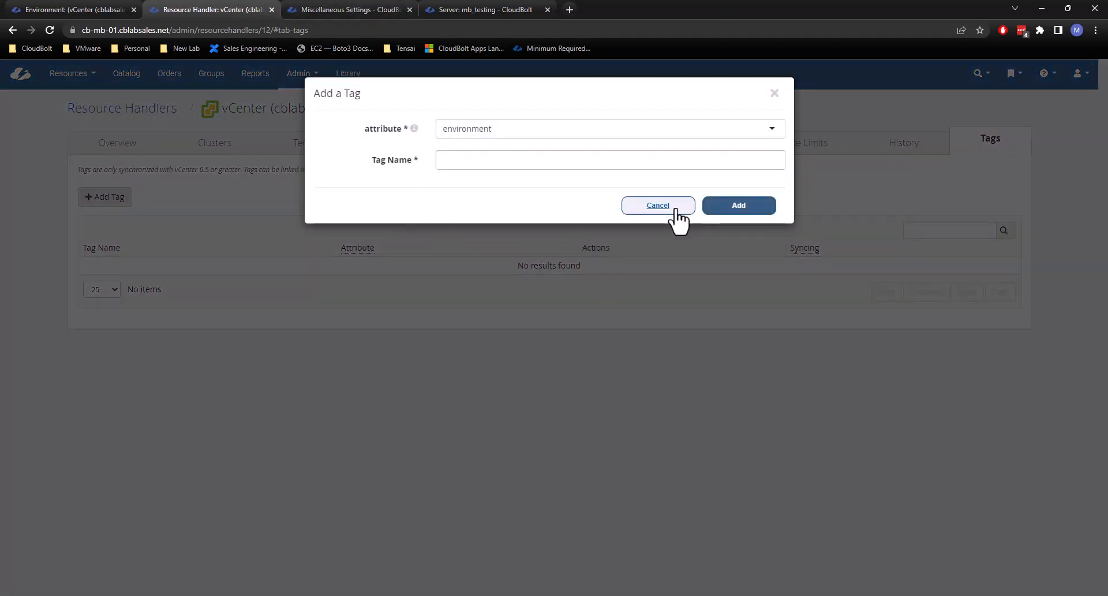
left_click(658, 206)
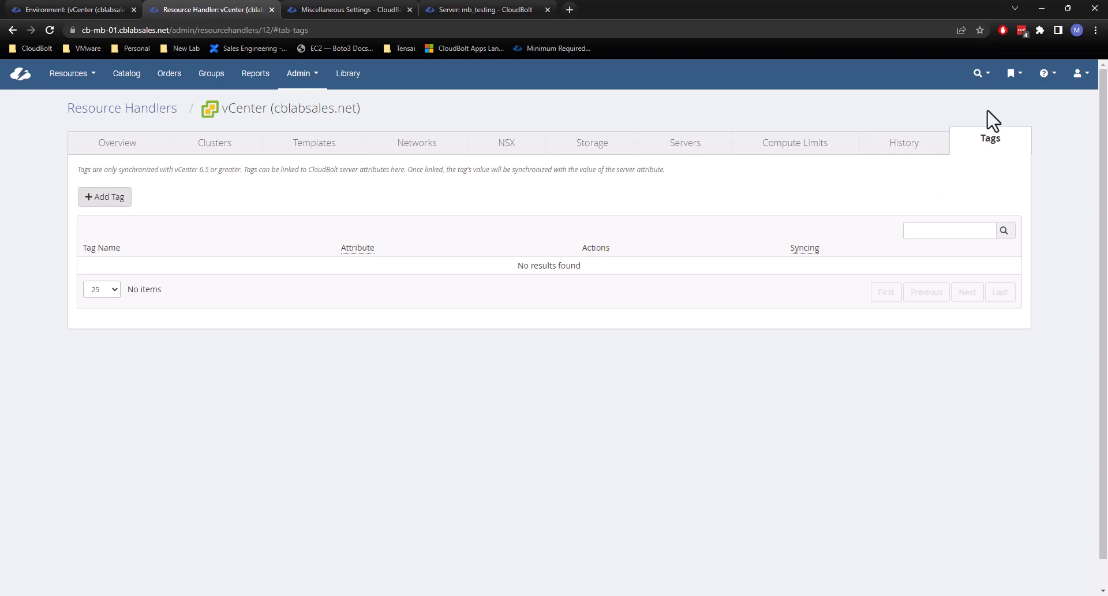
Start a new tag on the vCenter (cblabsales.net) resource handler with mb_cost_center as its attribute, found by searching "mb".
left_click(113, 198)
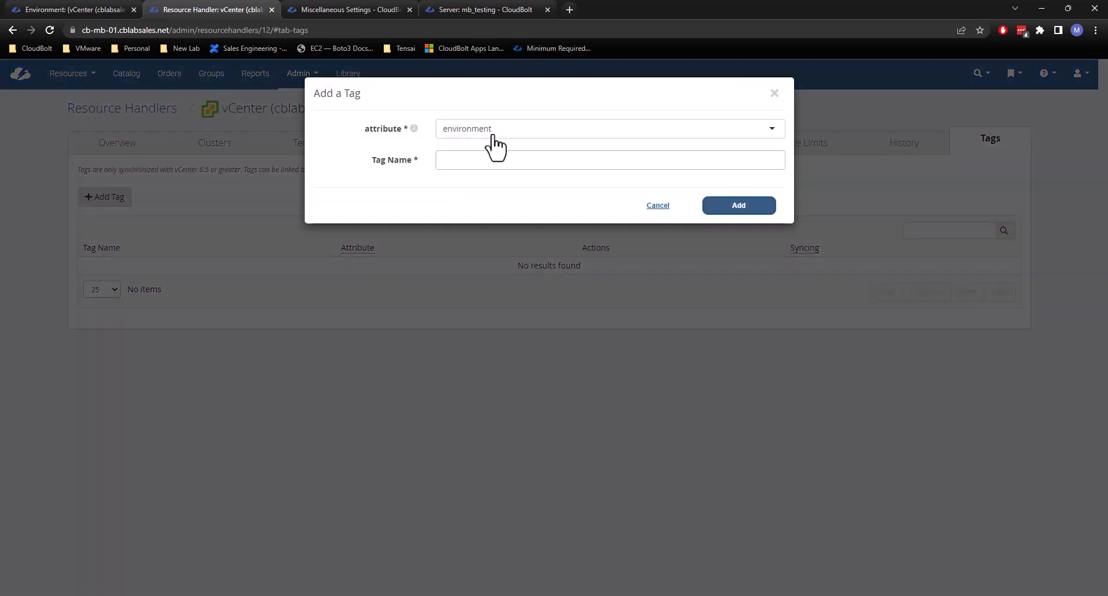
left_click(492, 130)
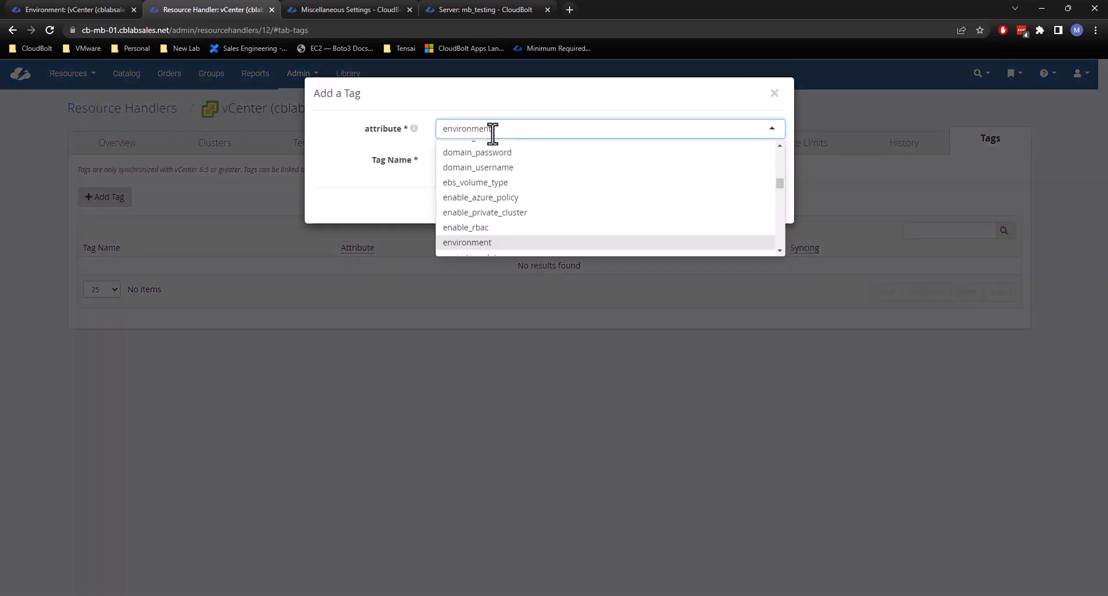
scroll(508, 166, "up", 15)
scroll(508, 168, "down", 5)
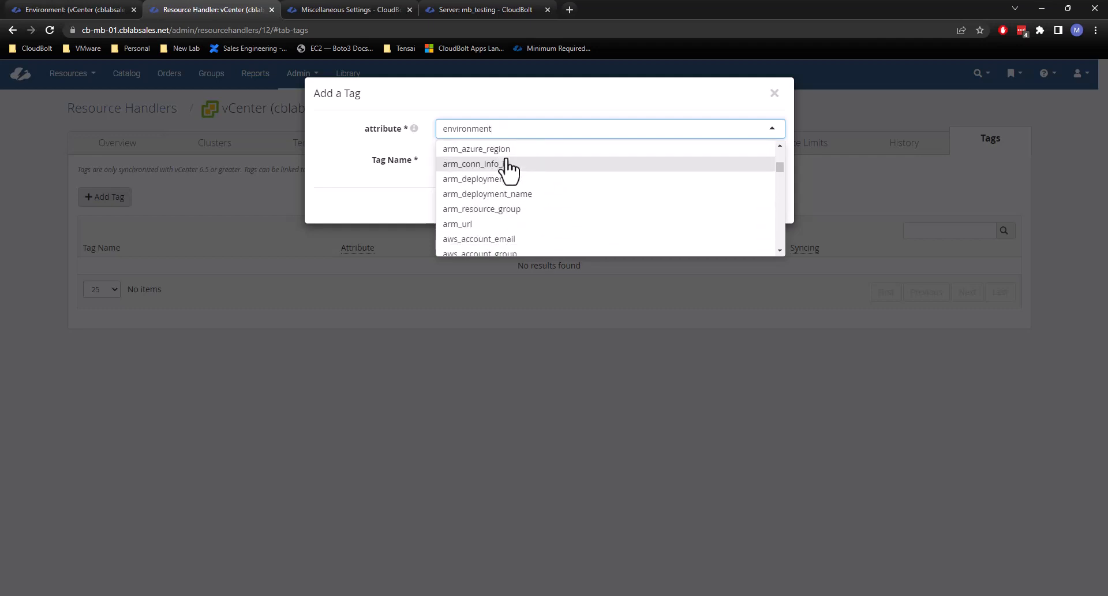
type("mb")
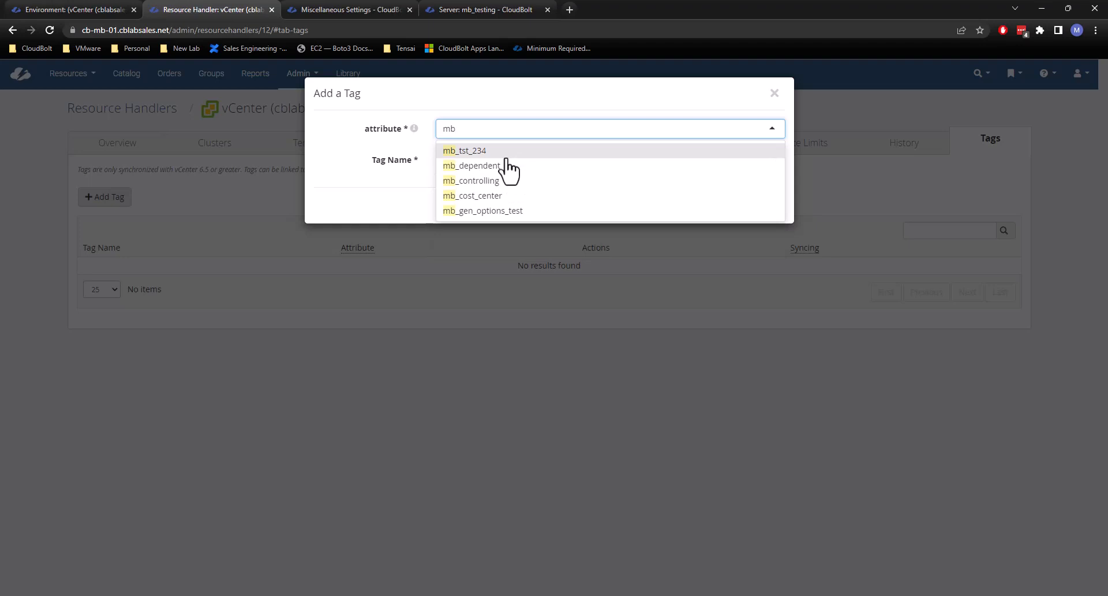
left_click(495, 196)
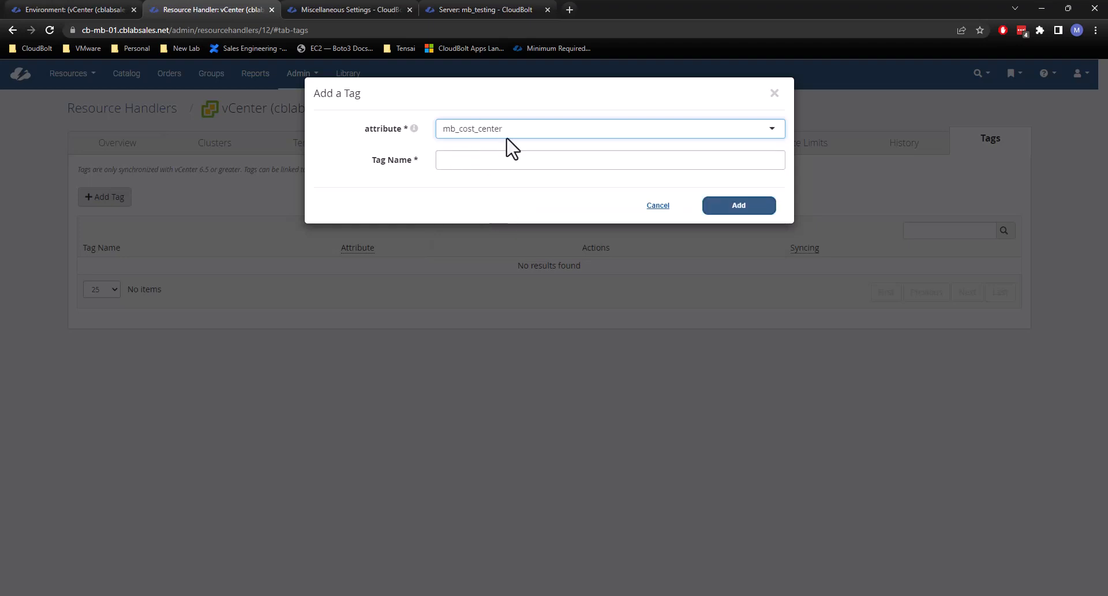
left_click(481, 161)
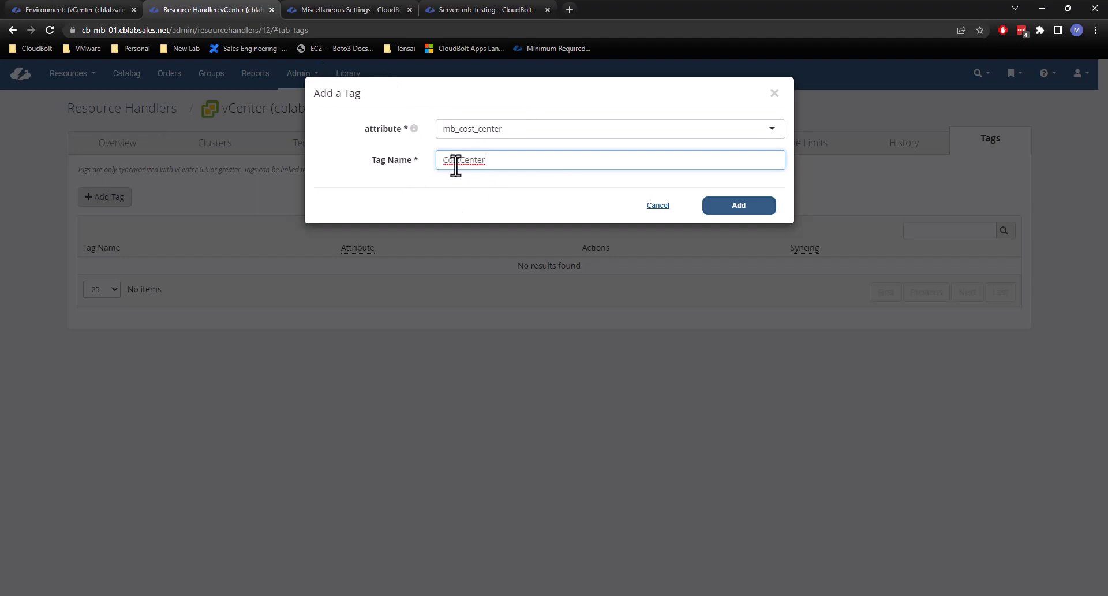
Add the CostCenter tag linked to the mb_cost_center attribute and dismiss the notification.
left_click(736, 207)
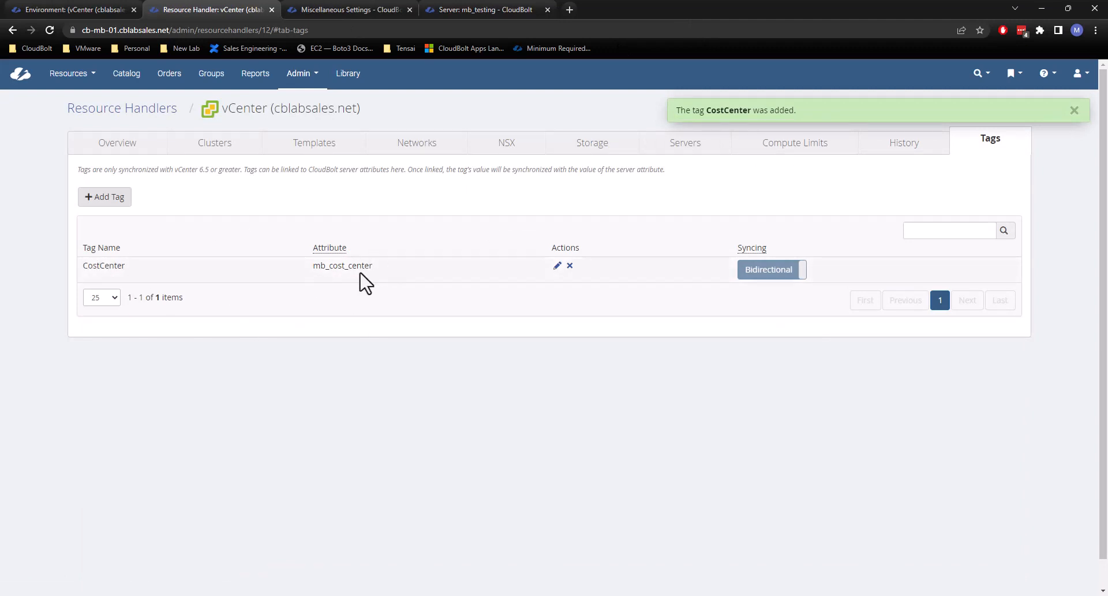
left_click_drag(375, 277, 313, 276)
left_click(358, 206)
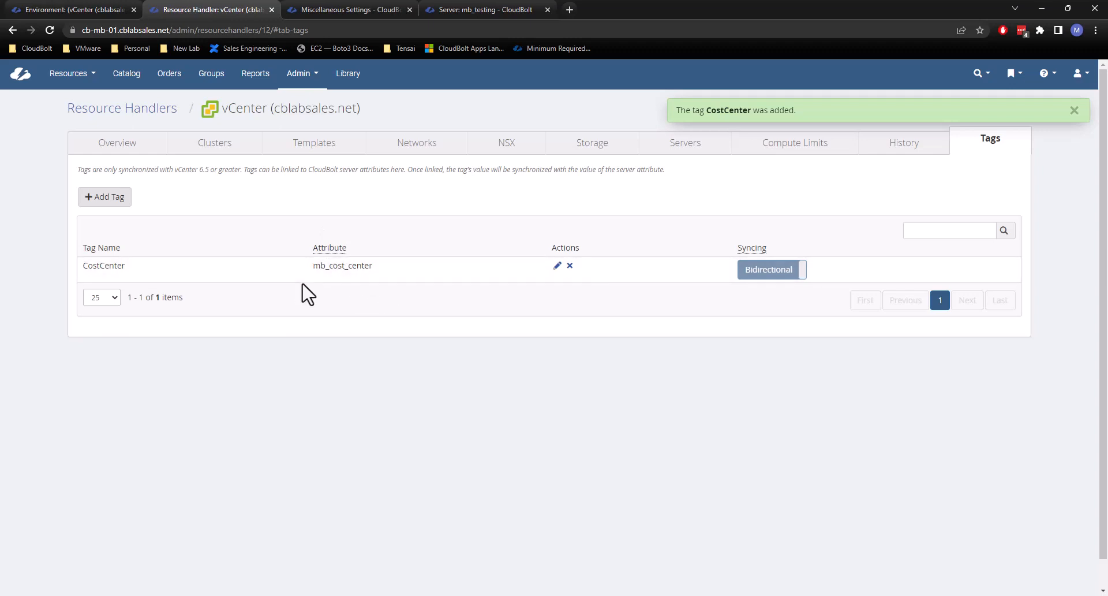
left_click(1074, 110)
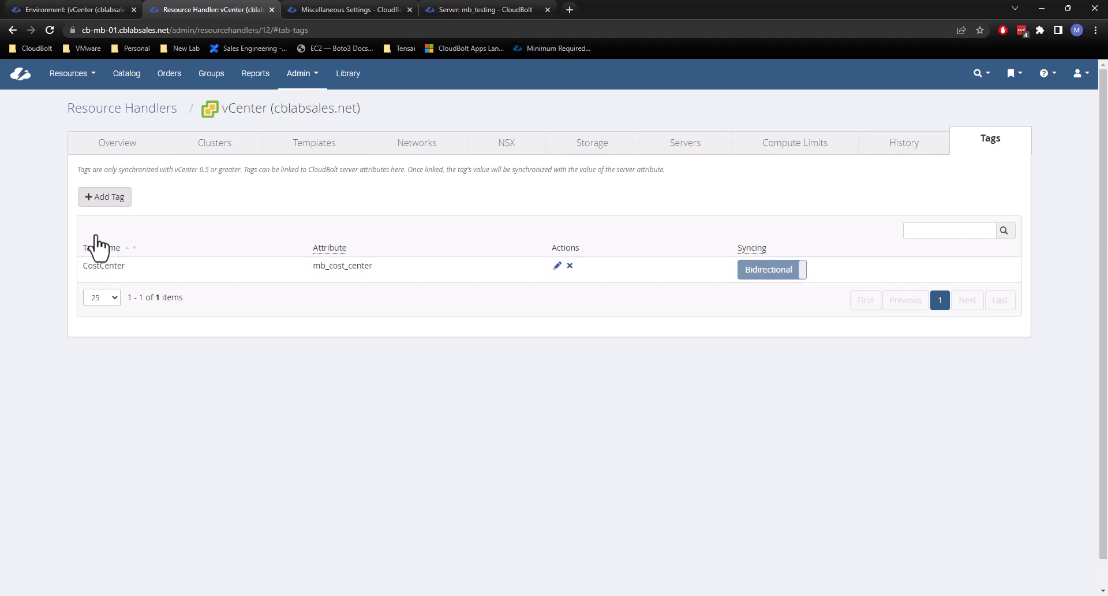
Remove the 000000 option from the Cost Center parameter of the Sales - Parameters environment, save, and dismiss the notification.
left_click(84, 10)
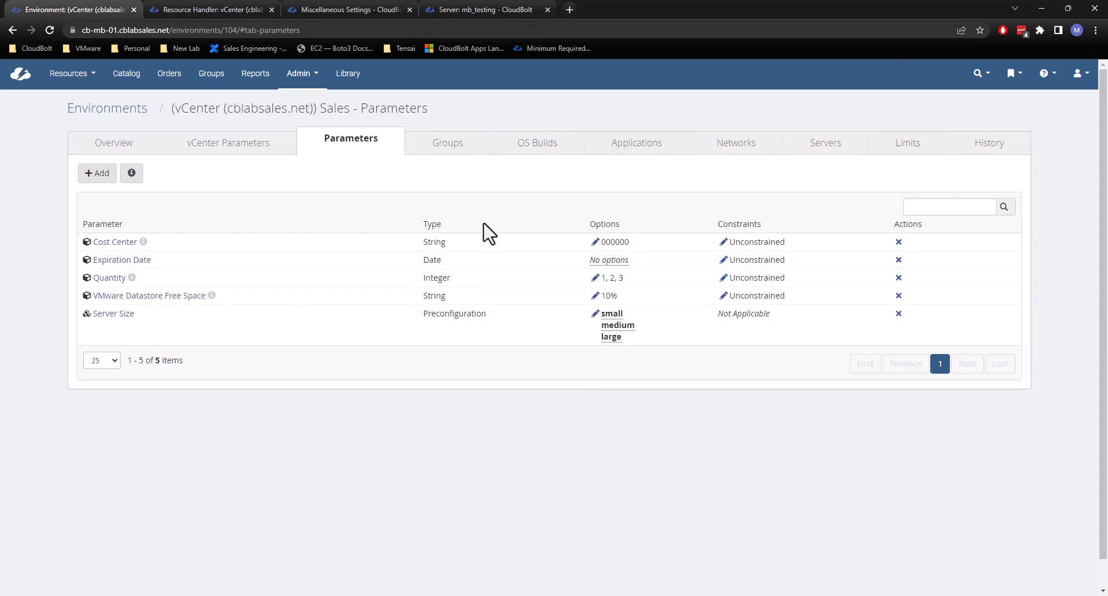
left_click(595, 241)
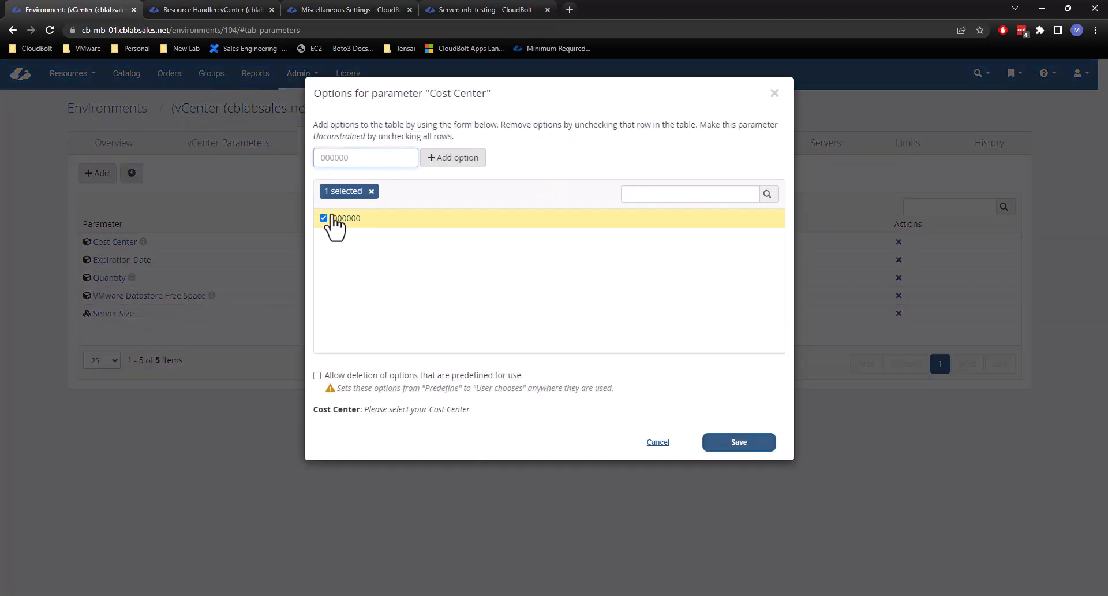
left_click(371, 192)
left_click(762, 445)
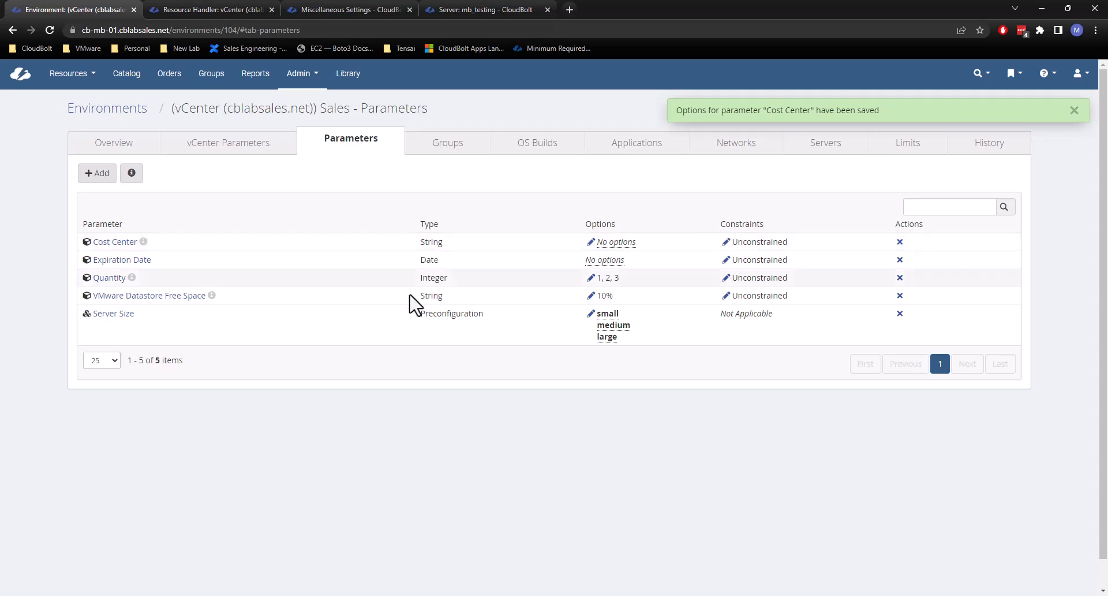
left_click(1074, 110)
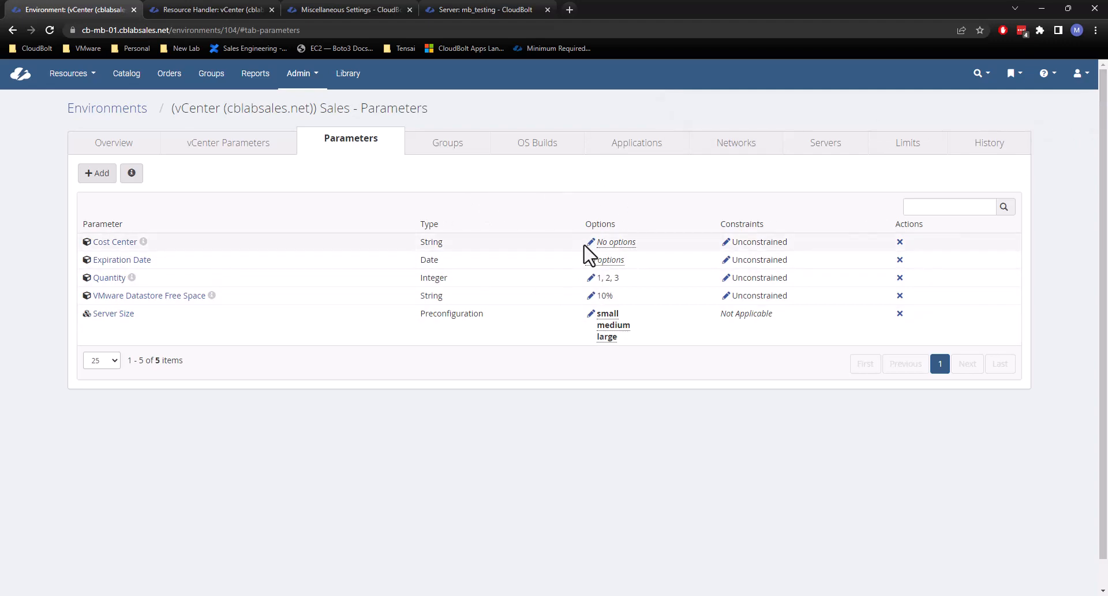
Add 465852 as an option of the environment's Cost Center parameter and save it.
left_click(604, 243)
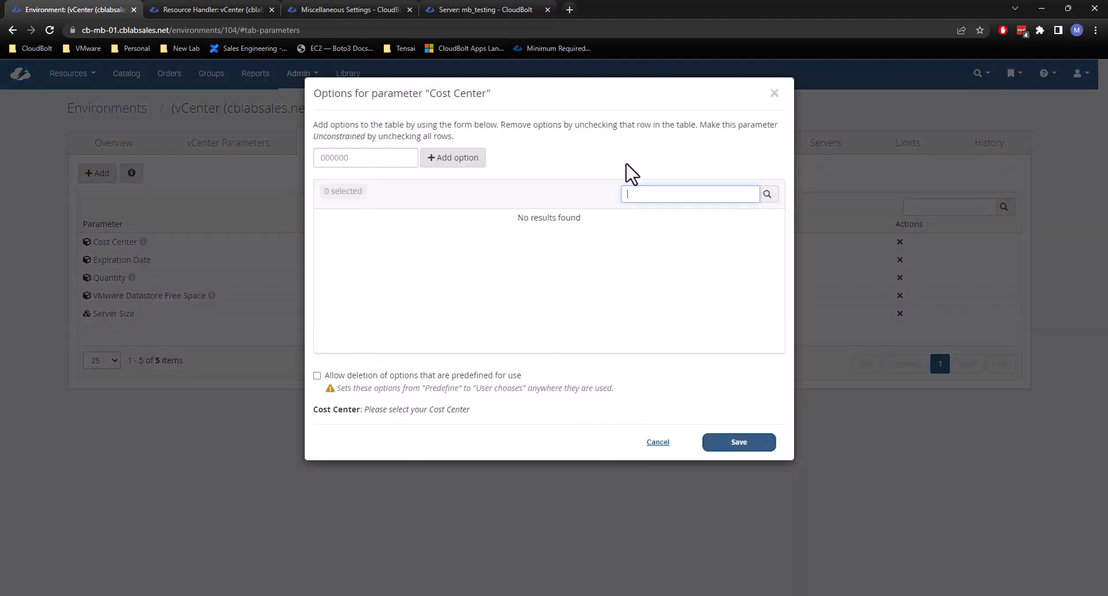
left_click(352, 157)
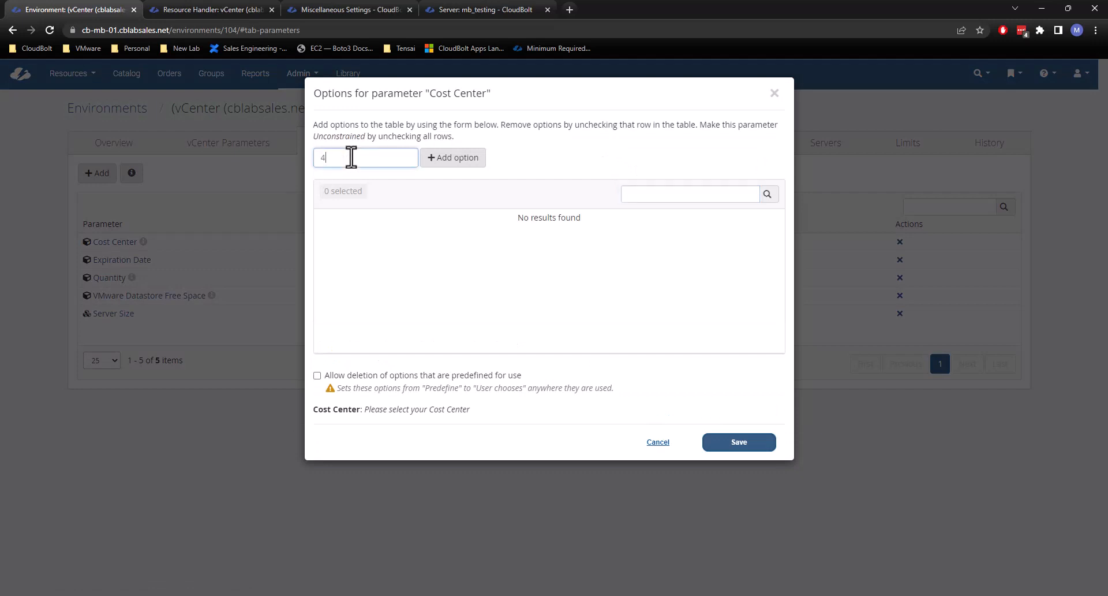
type("465852")
left_click(464, 158)
left_click(753, 447)
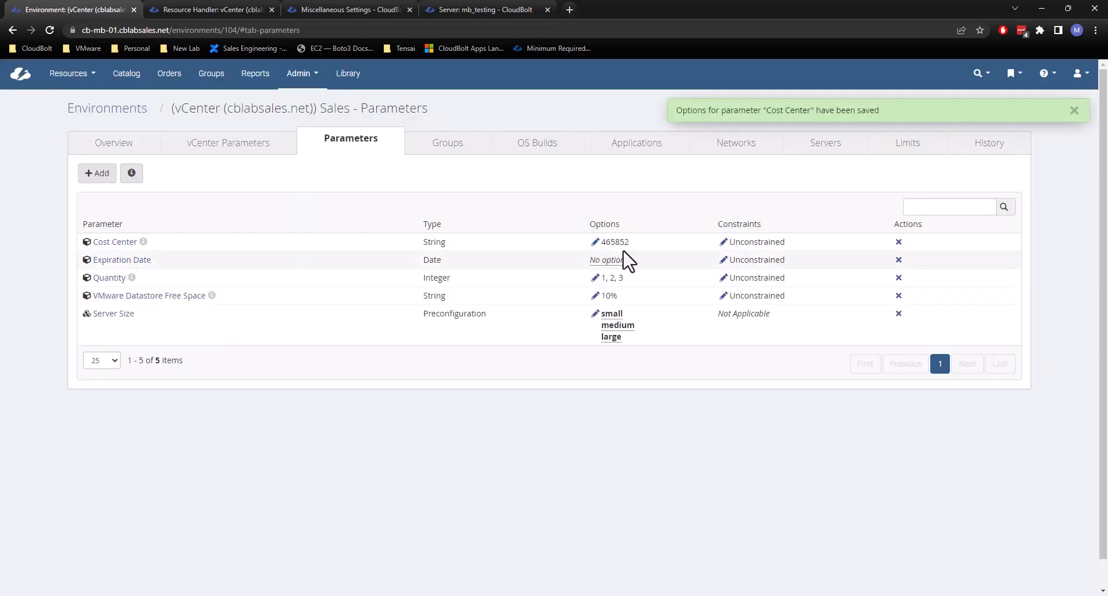
Check which groups the Sales - Parameters environment is assigned to, return to its parameters and dismiss the notification.
left_click_drag(434, 111, 173, 110)
left_click(174, 109)
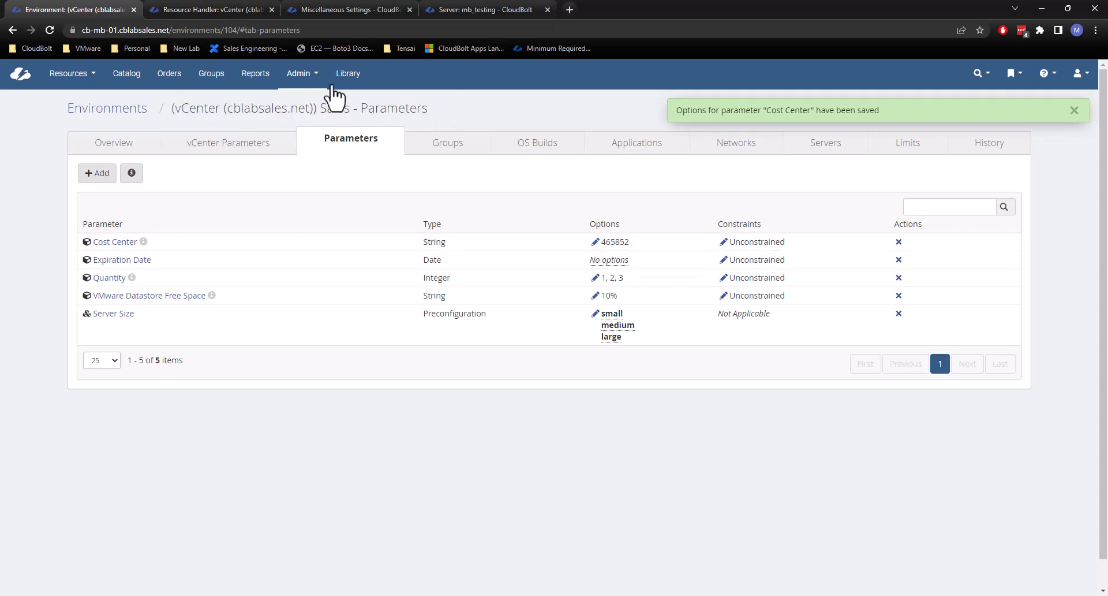
left_click(451, 155)
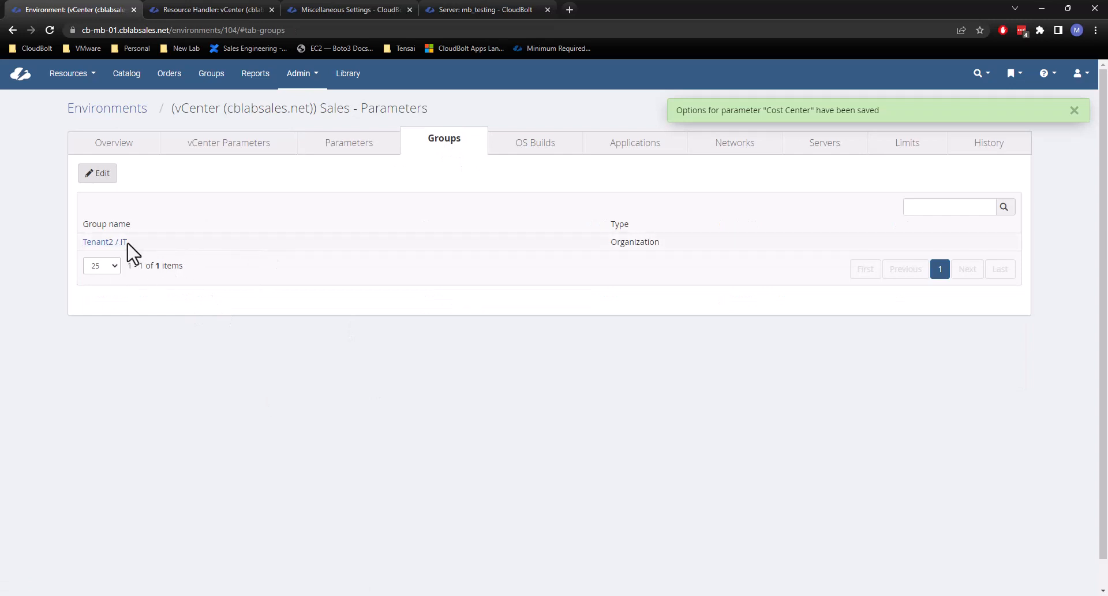
left_click(348, 155)
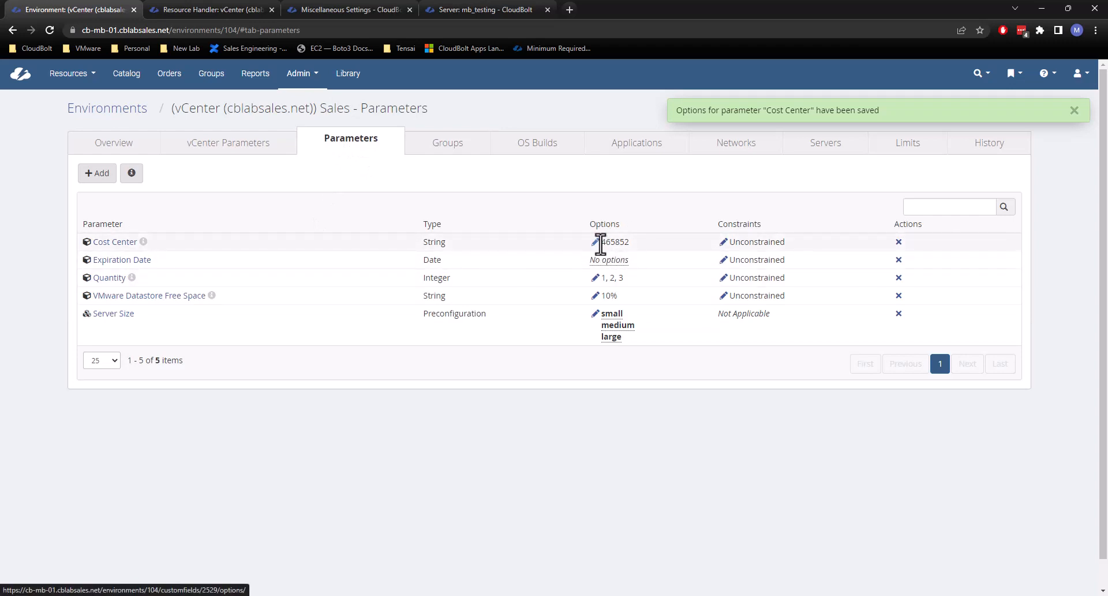
left_click(1080, 111)
Open the parameters of the Tenant2 / IT group.
left_click(211, 73)
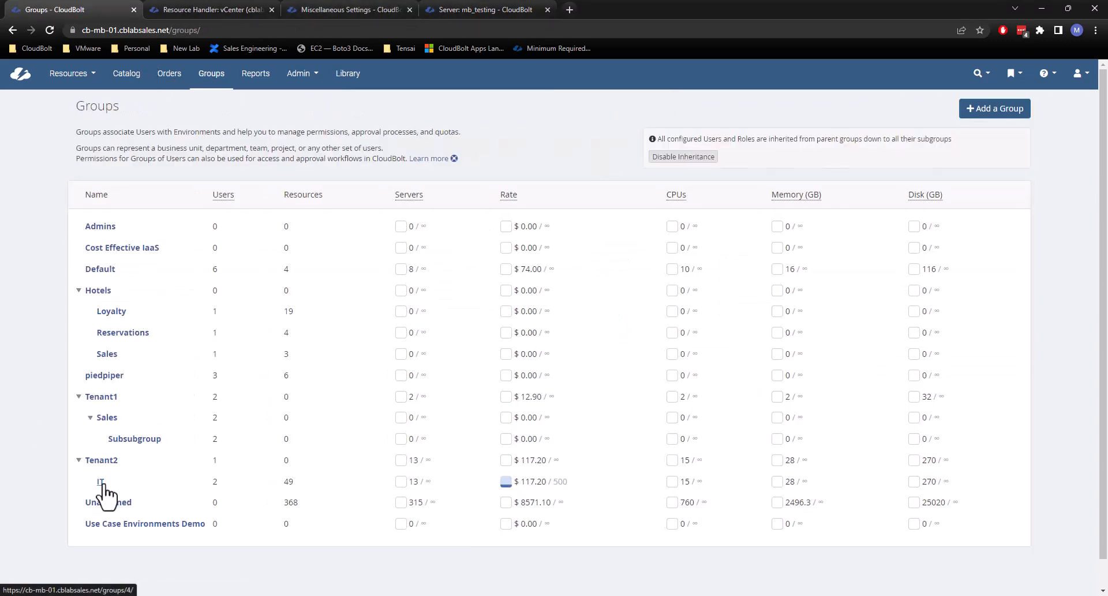
left_click(101, 483)
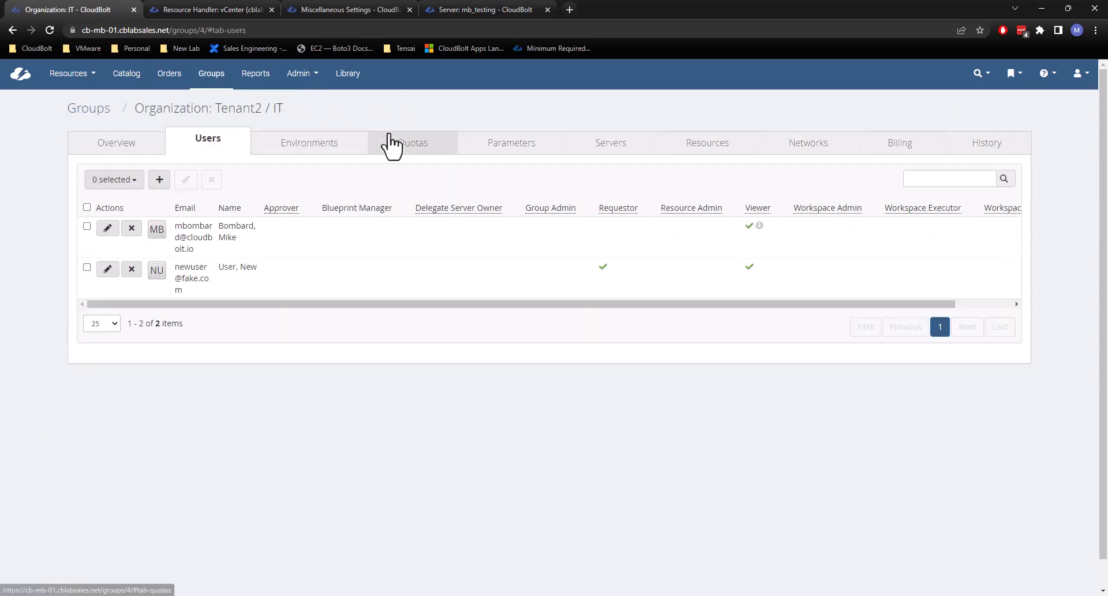
left_click(506, 152)
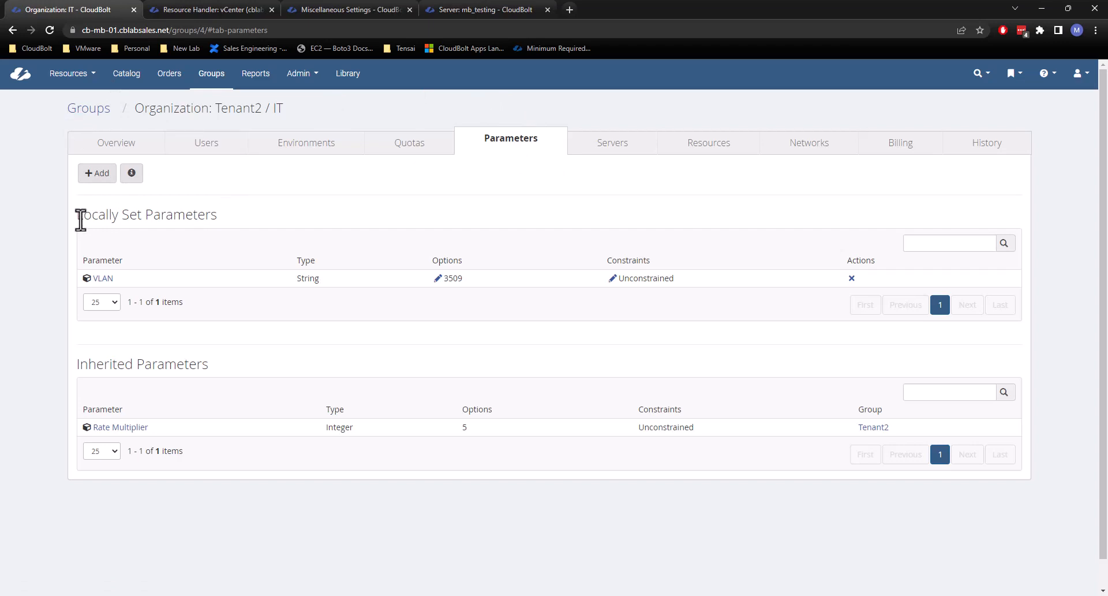
Add the Cost Center parameter to the Tenant2 / IT group, found by searching "mb_", and dismiss the notification.
left_click(96, 175)
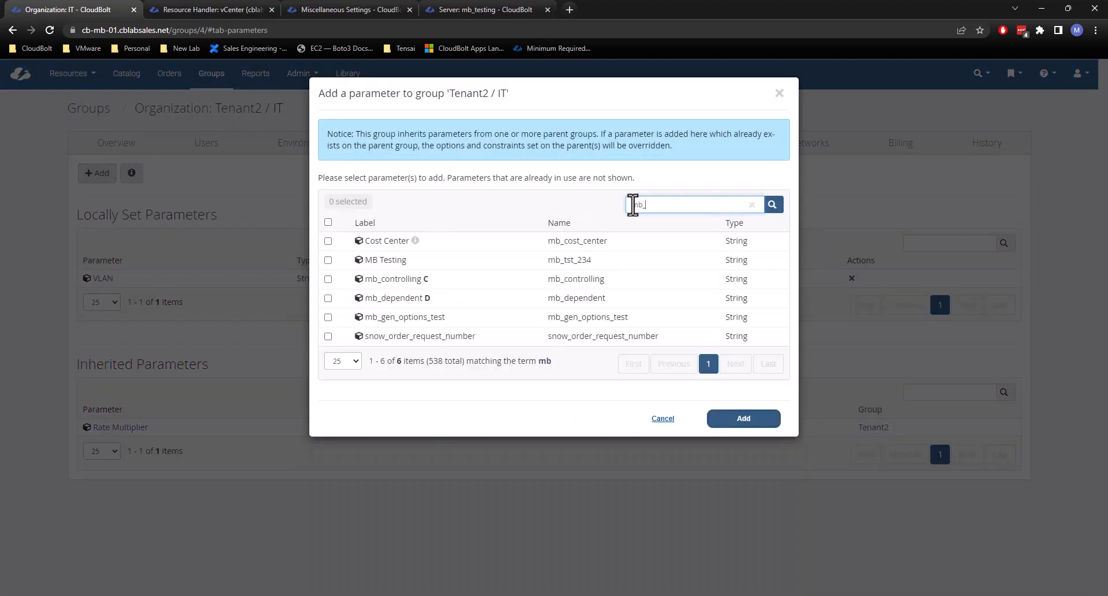
type("_")
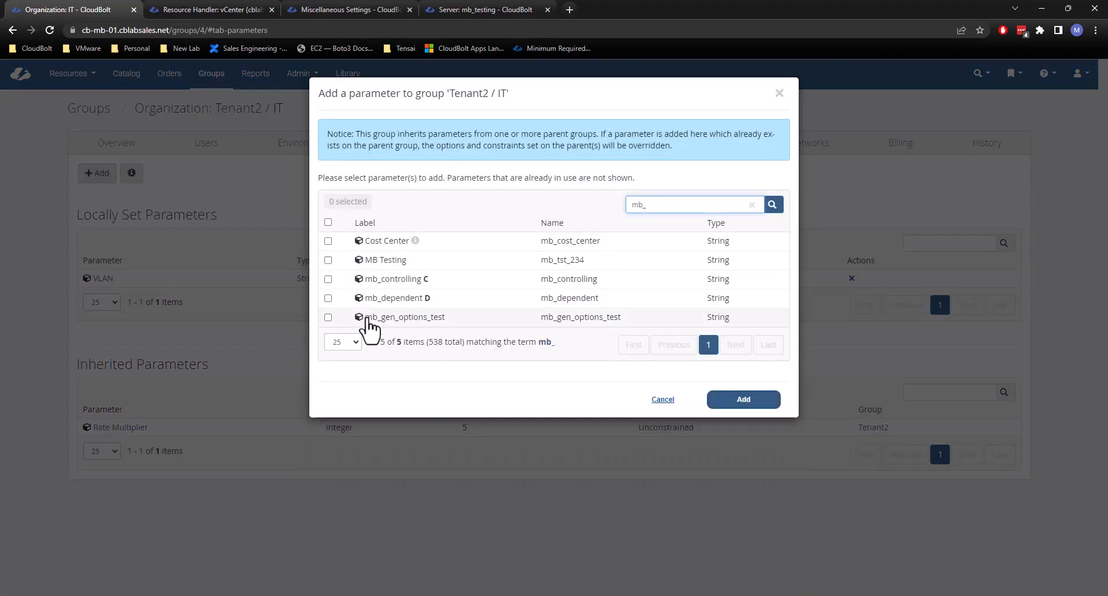
left_click(382, 241)
left_click(766, 399)
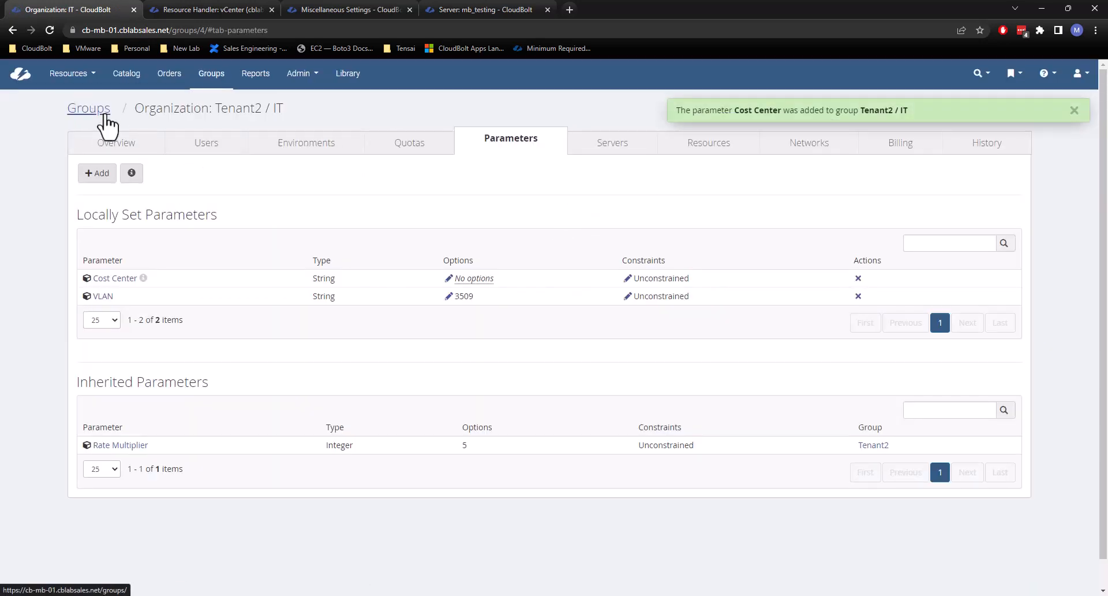
left_click(1075, 109)
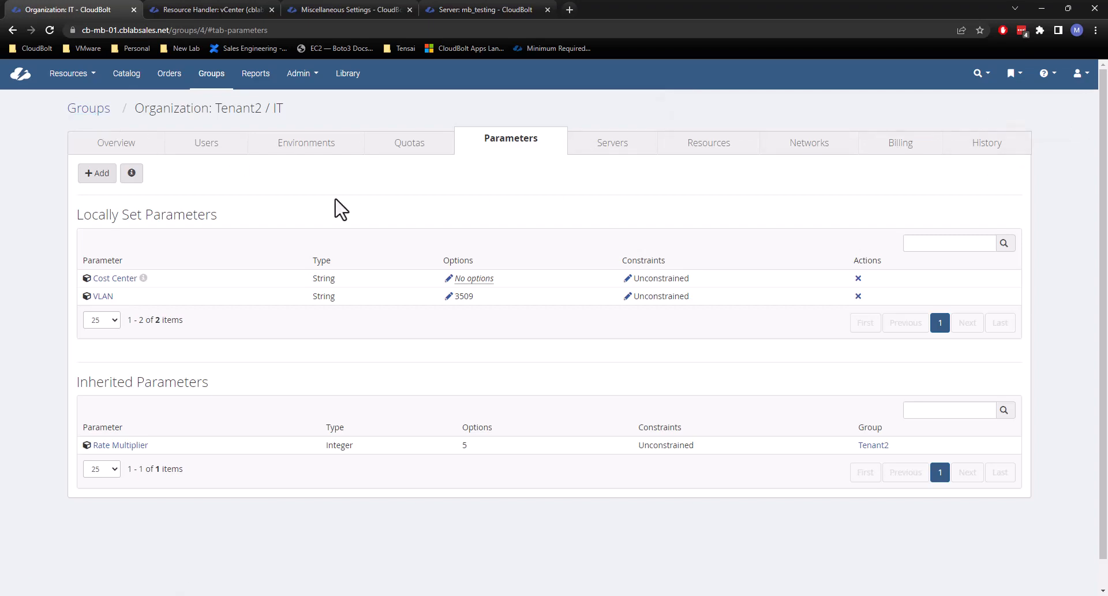
Add 215478 as an option of the group's Cost Center parameter and save it.
left_click(449, 280)
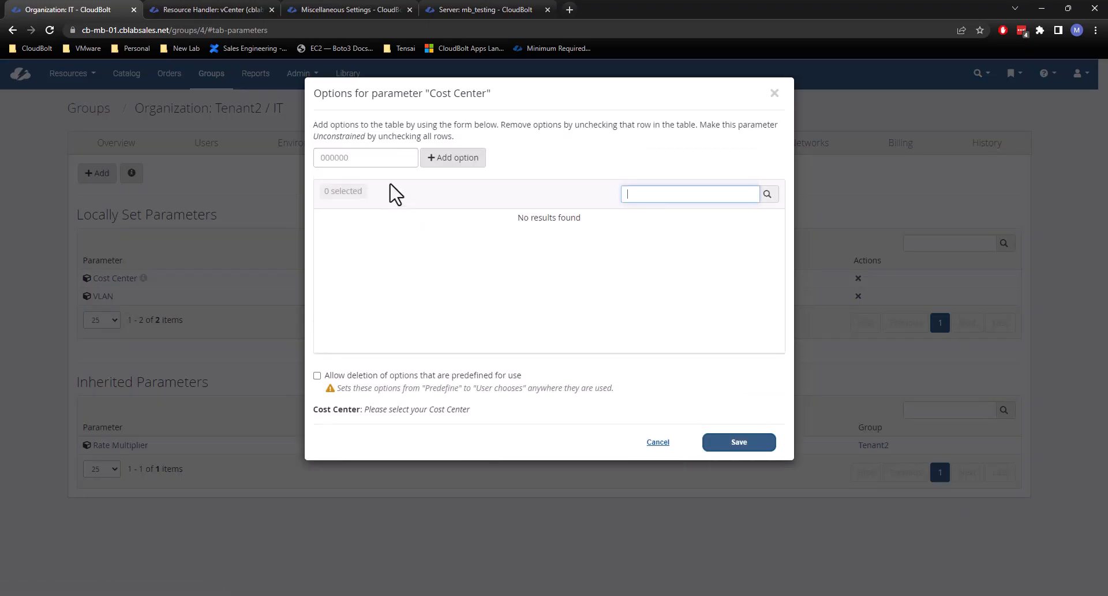
left_click(371, 163)
type("gfhfgh")
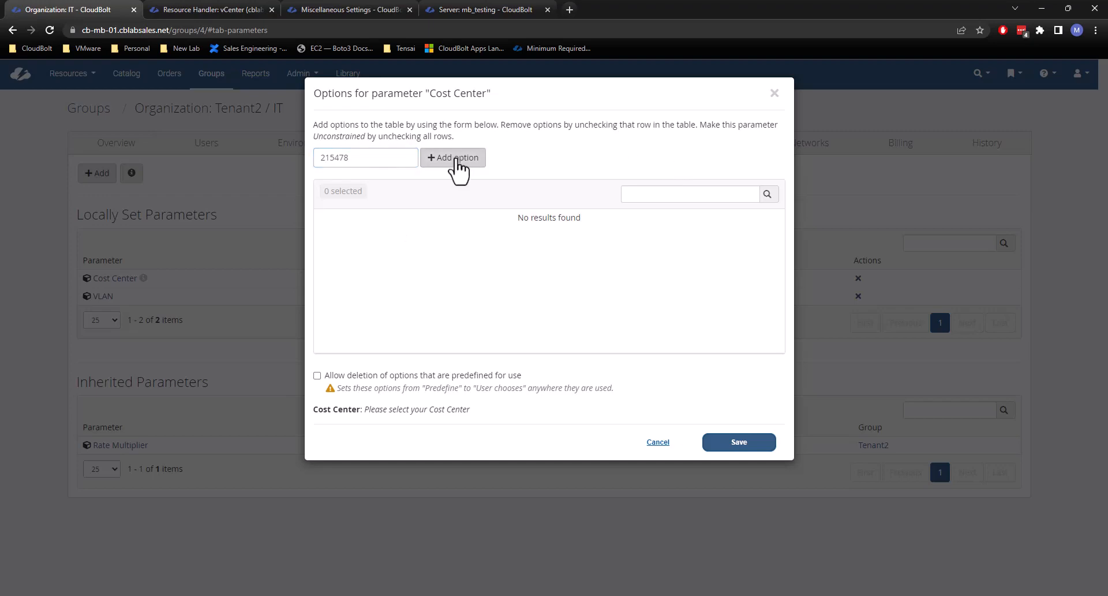
left_click(456, 163)
left_click(767, 440)
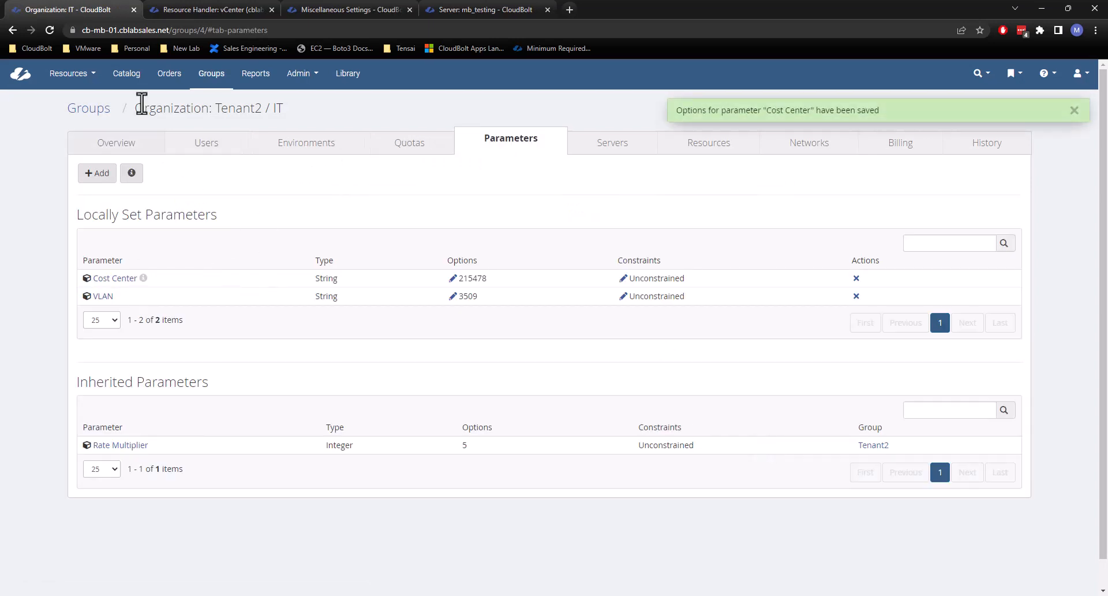
Start a Custom Server order for group Tenant2 / IT in the (vCenter (cblabsales.net)) Sales - Parameters environment.
left_click(127, 75)
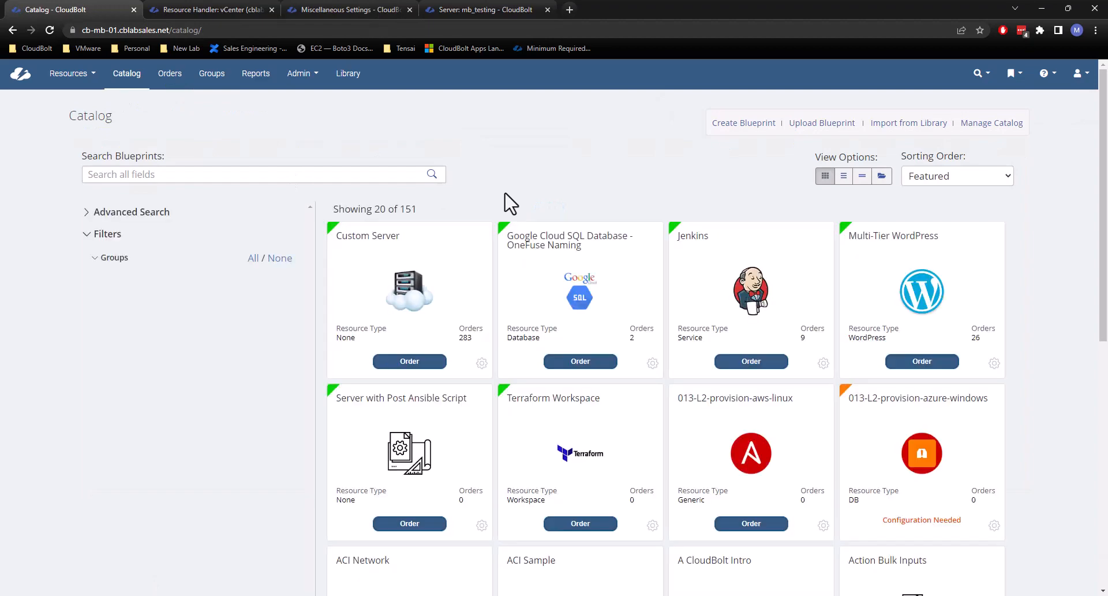
left_click(425, 362)
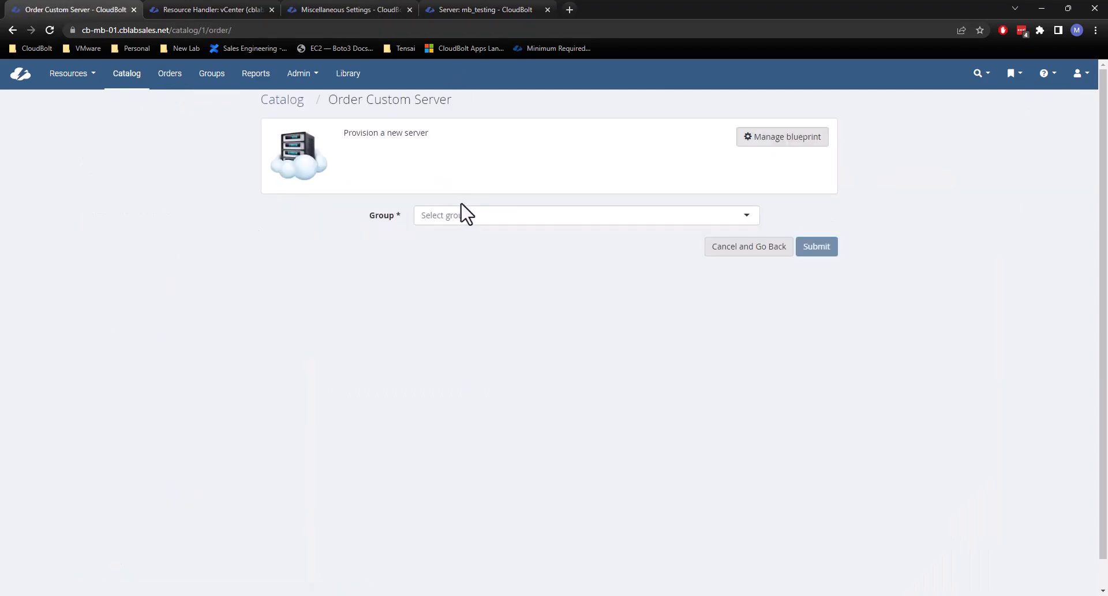
left_click(462, 217)
scroll(470, 314, "down", 3)
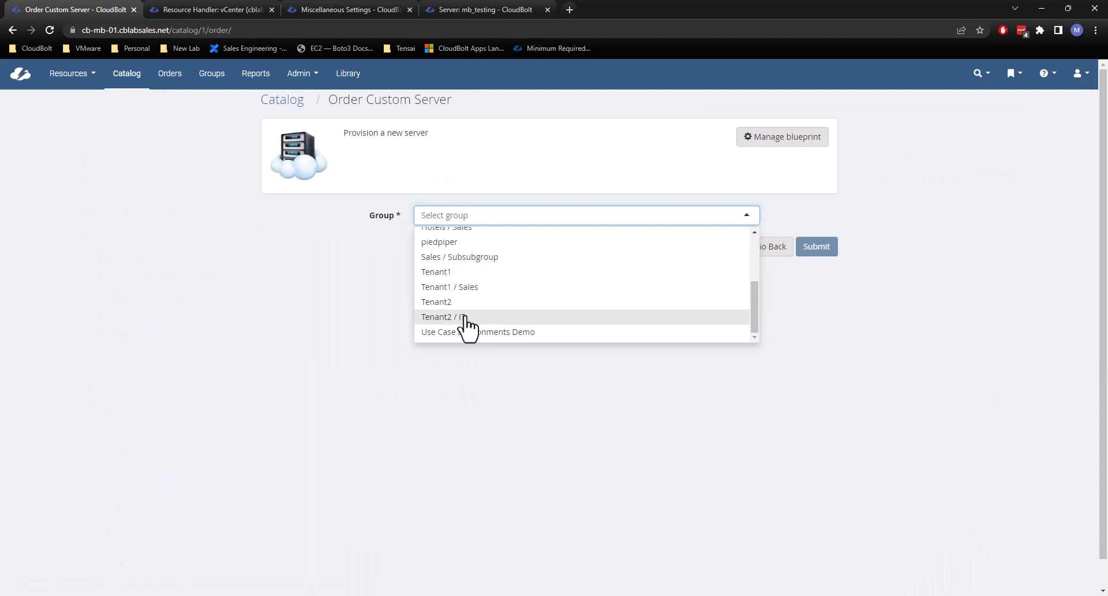
left_click(467, 318)
left_click(485, 300)
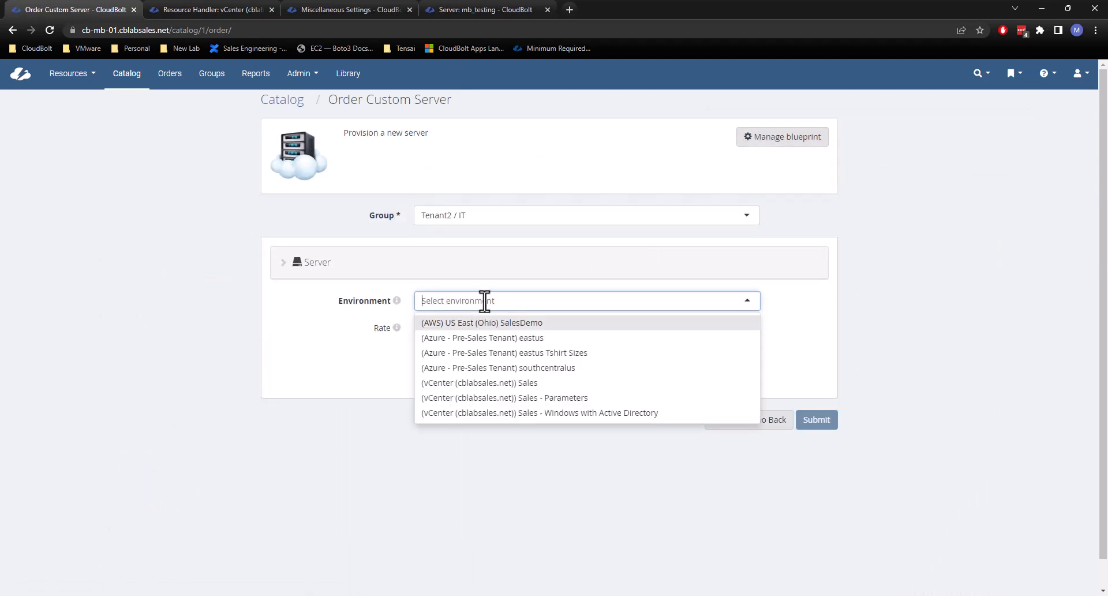
scroll(473, 364, "down", 1)
left_click(508, 369)
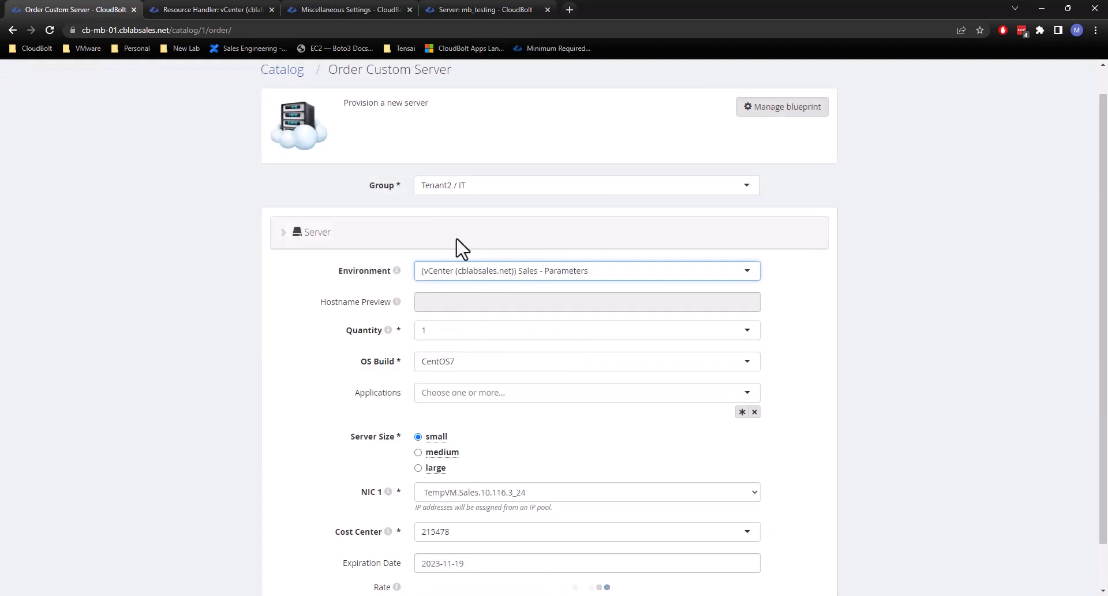
Examine the Cost Center choices offered in the order form, keeping 215478 selected.
scroll(489, 415, "down", 2)
left_click(451, 417)
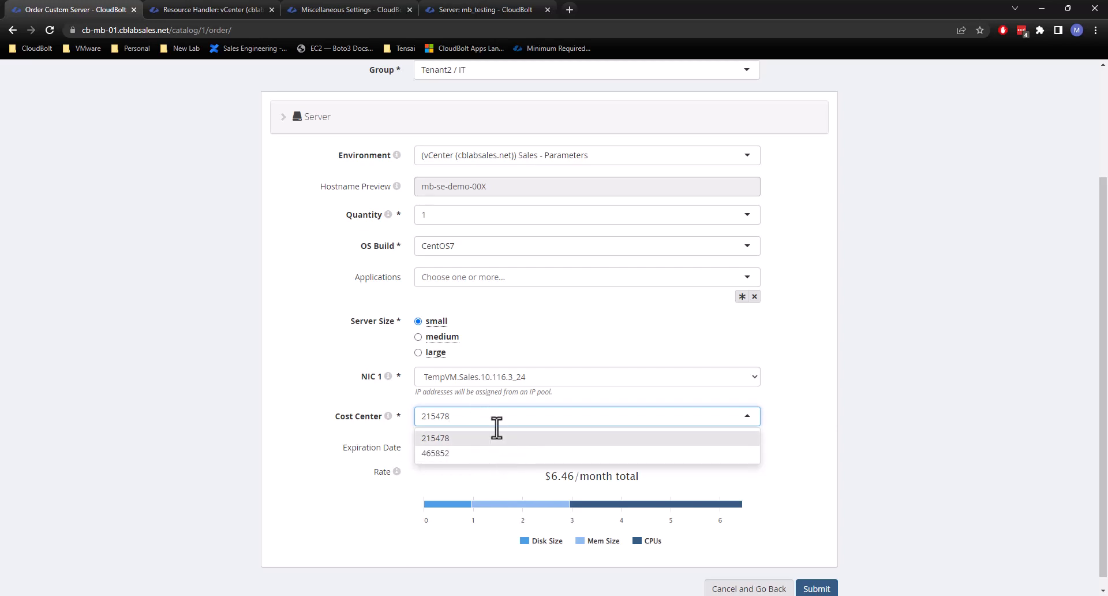
left_click(472, 436)
left_click(459, 417)
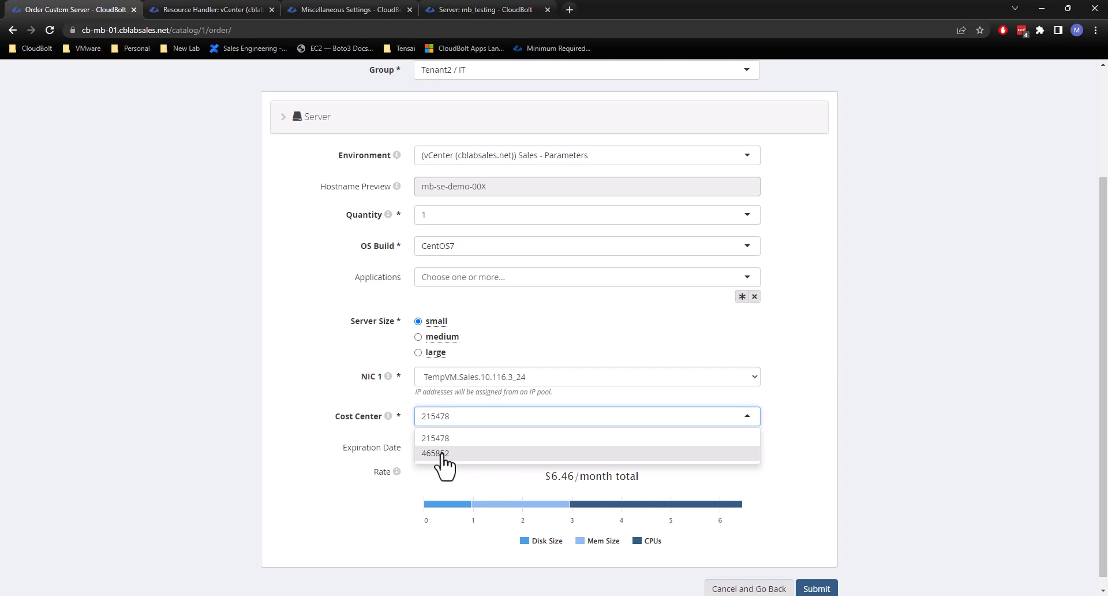
left_click(902, 272)
Switch the order's environment to (vCenter (cblabsales.net)) Sales, check the form for a Cost Center field, and return to the catalog without submitting.
scroll(902, 272, "up", 1)
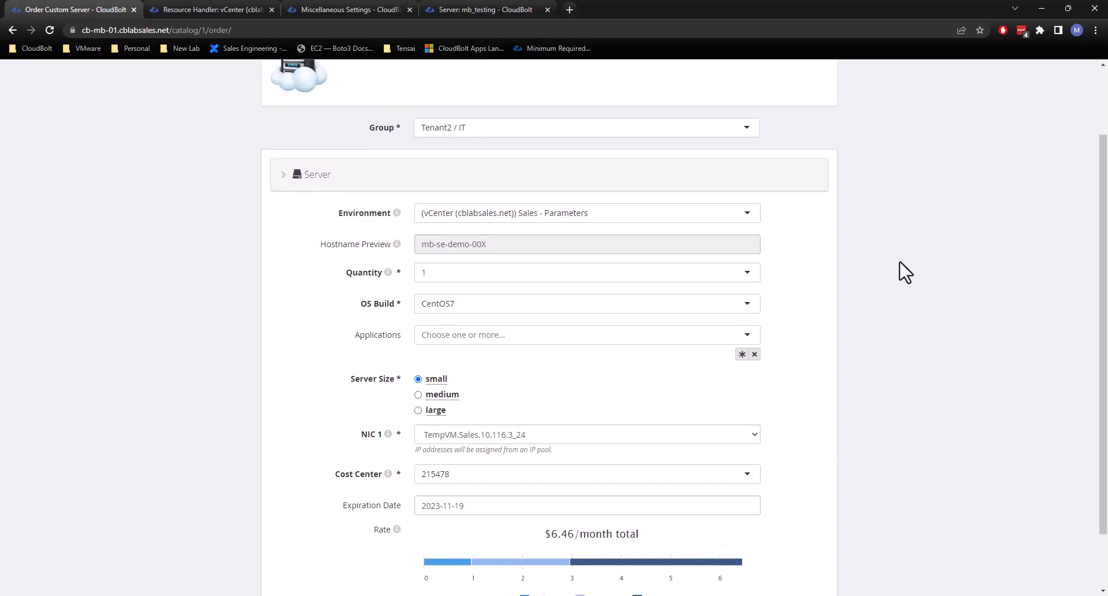
left_click(506, 229)
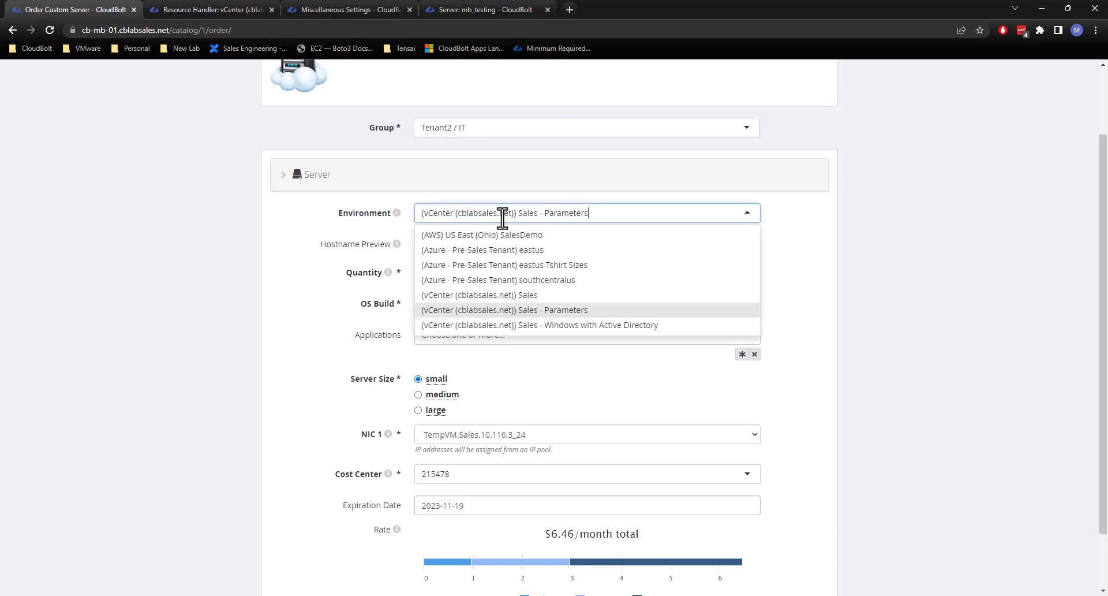
left_click(513, 295)
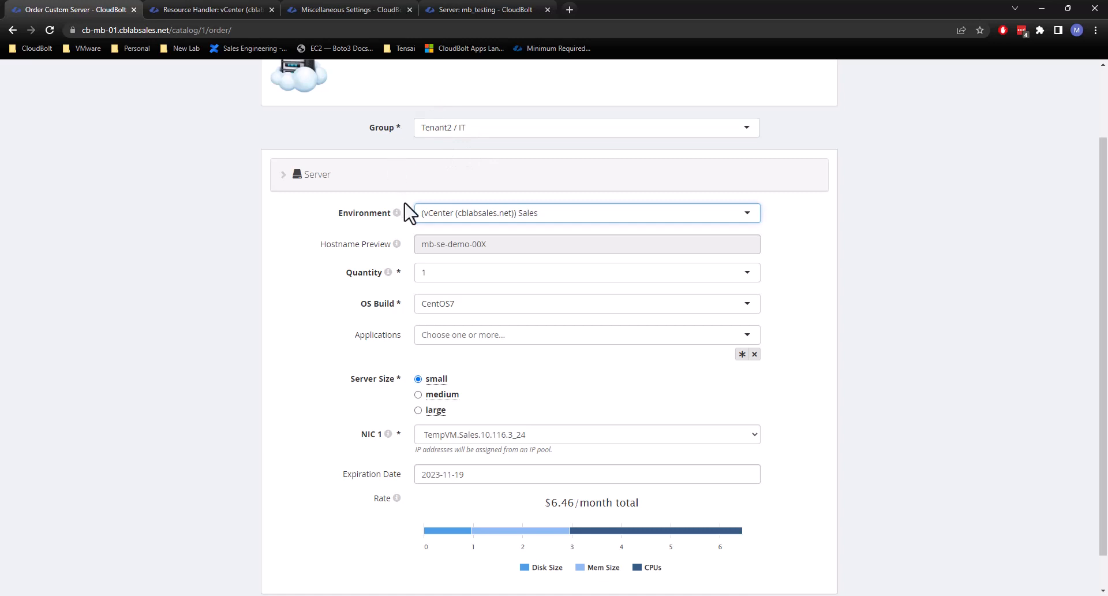
scroll(404, 210, "up", 1)
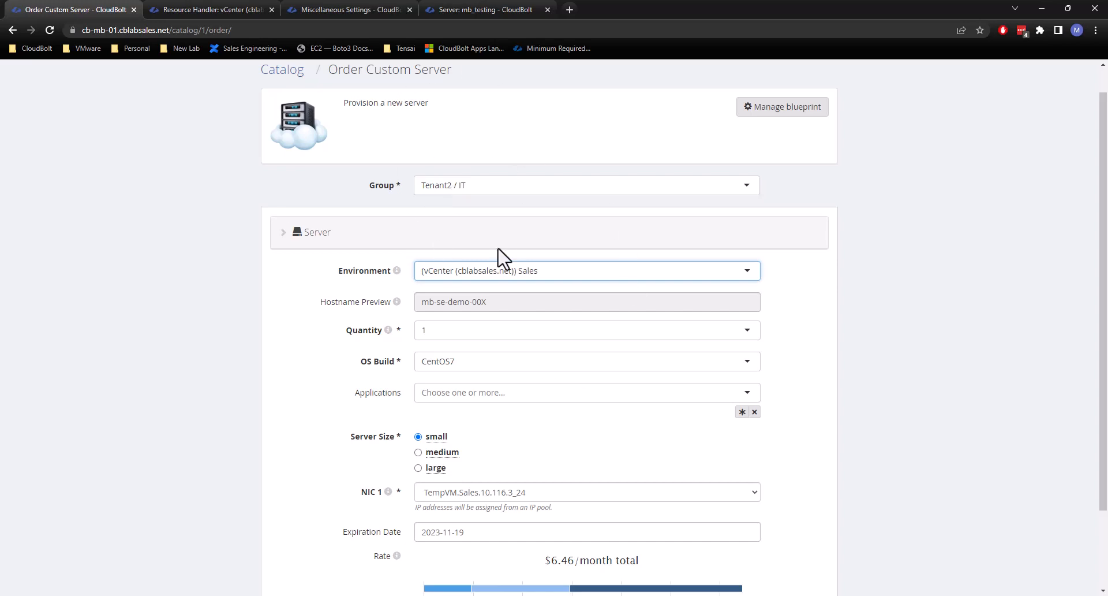
scroll(540, 217, "up", 1)
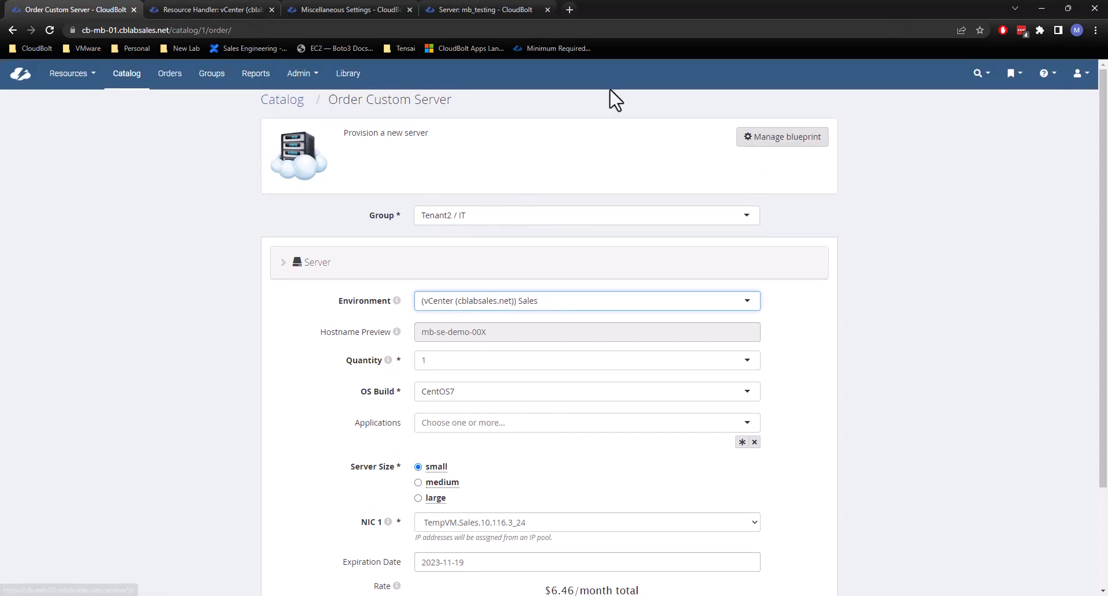
left_click(118, 81)
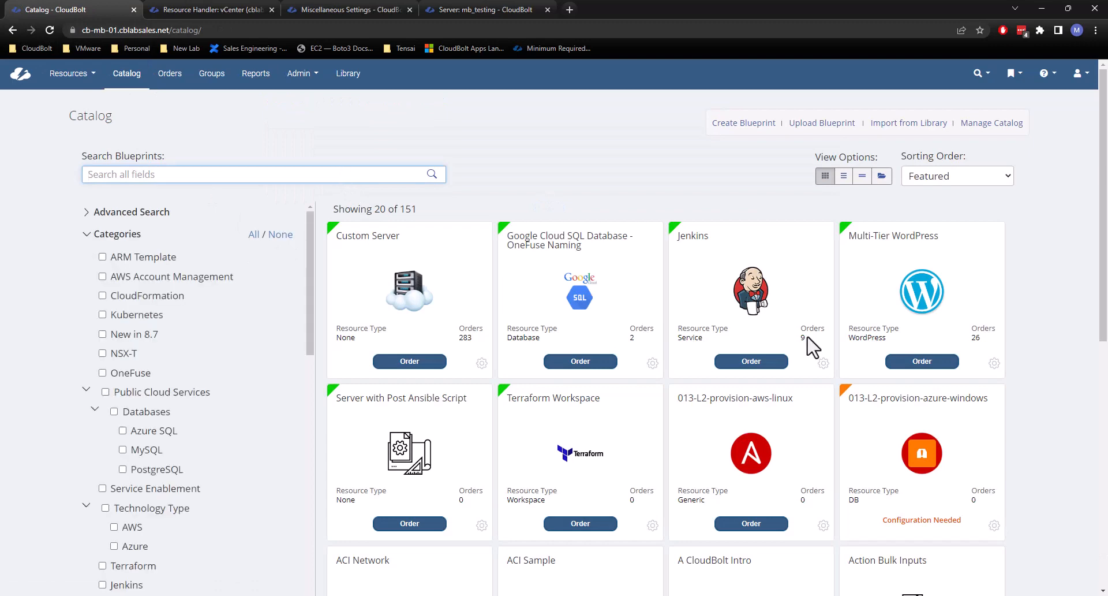
Open the Jenkins and Custom Server blueprints side by side and compare their overview details, especially the resource type.
left_click(825, 364)
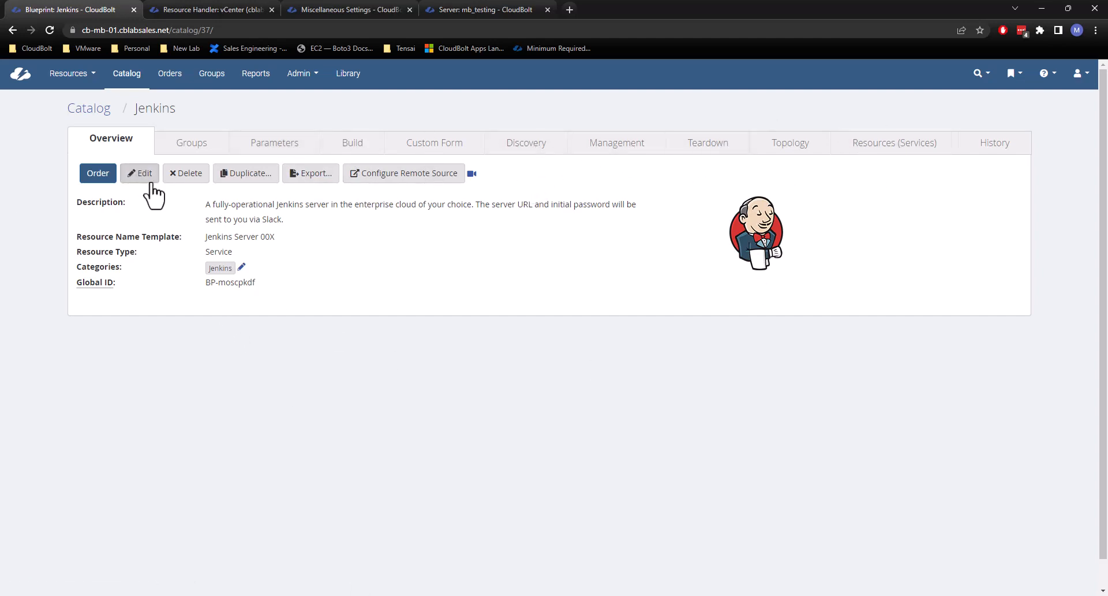
middle_click(92, 111)
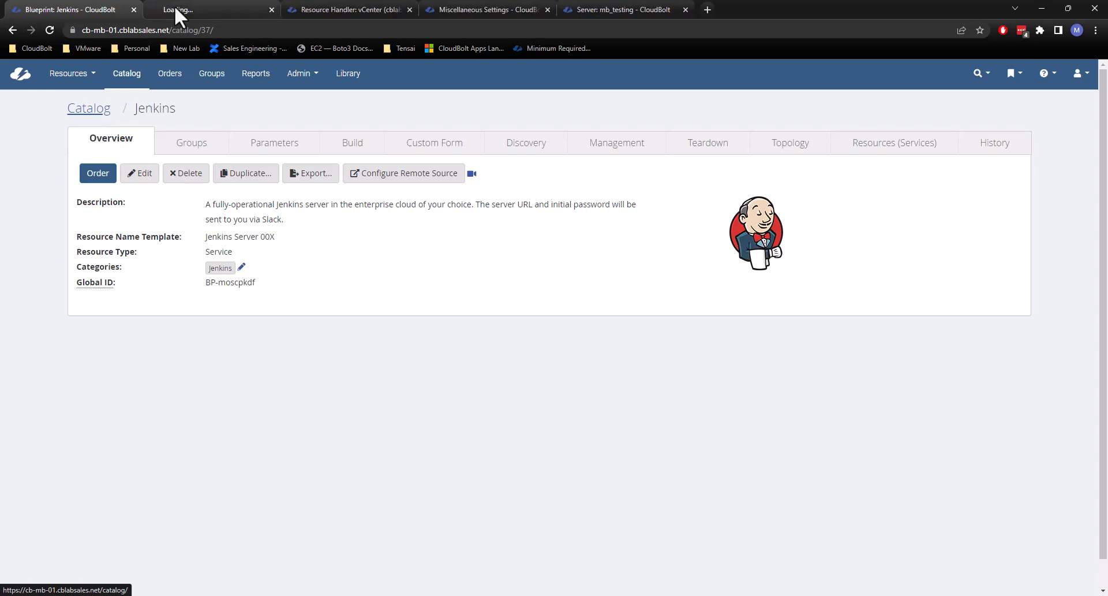
left_click(223, 10)
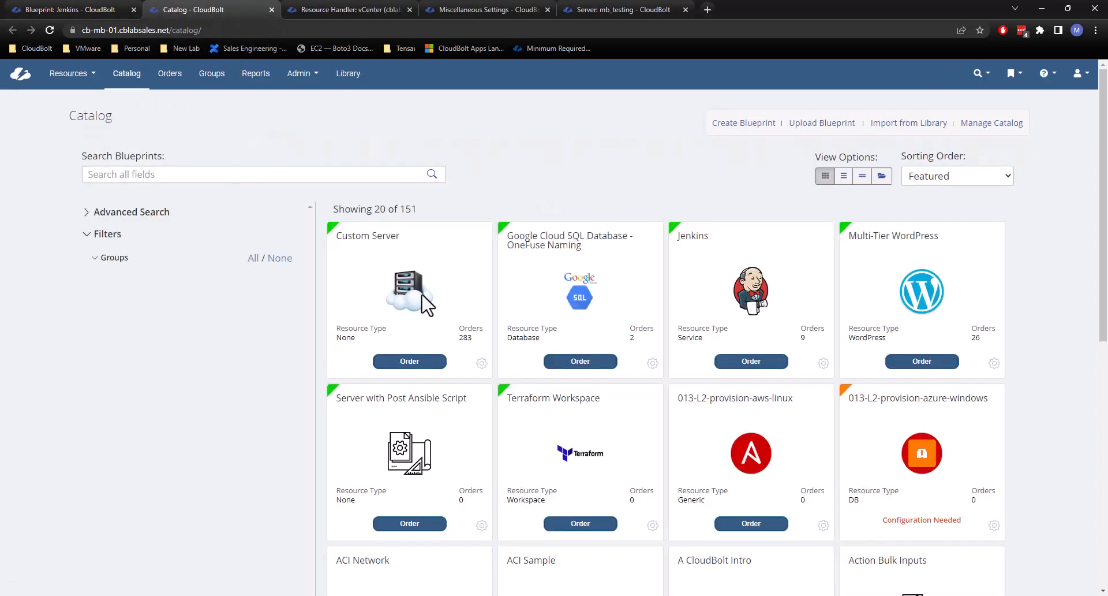
left_click(482, 362)
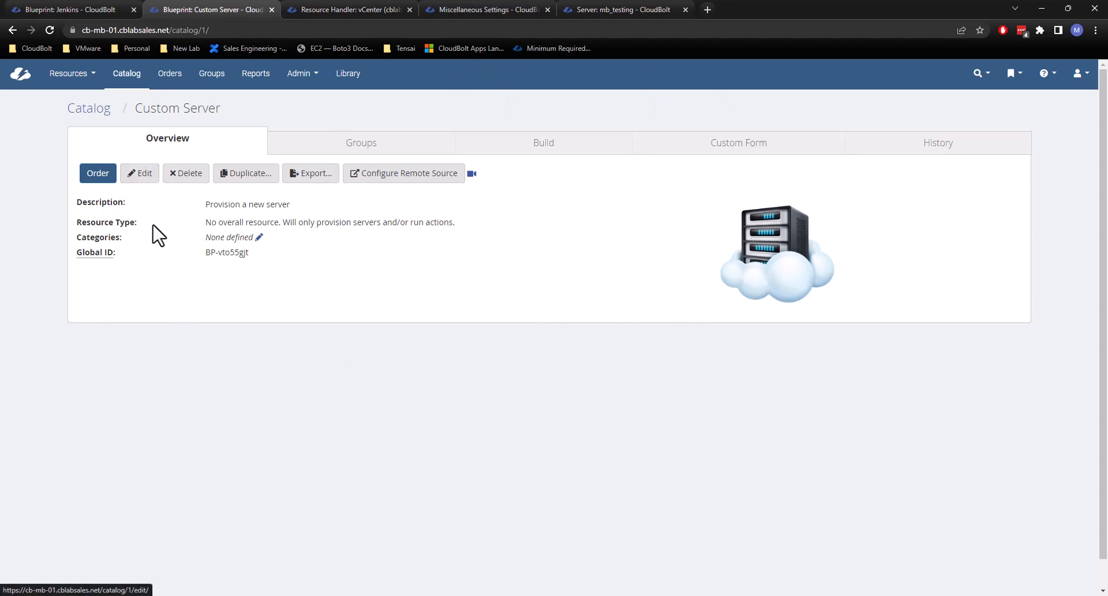
left_click_drag(204, 221, 209, 224)
left_click(210, 224)
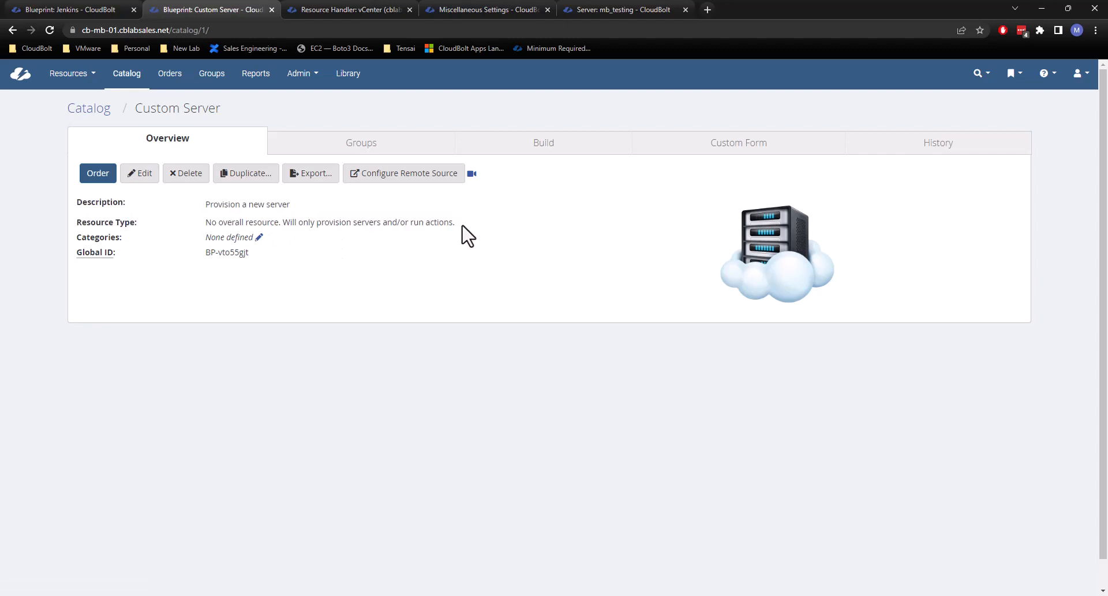
Add the existing Cost Center parameter (mb_cost_center) to the Jenkins blueprint.
left_click(90, 4)
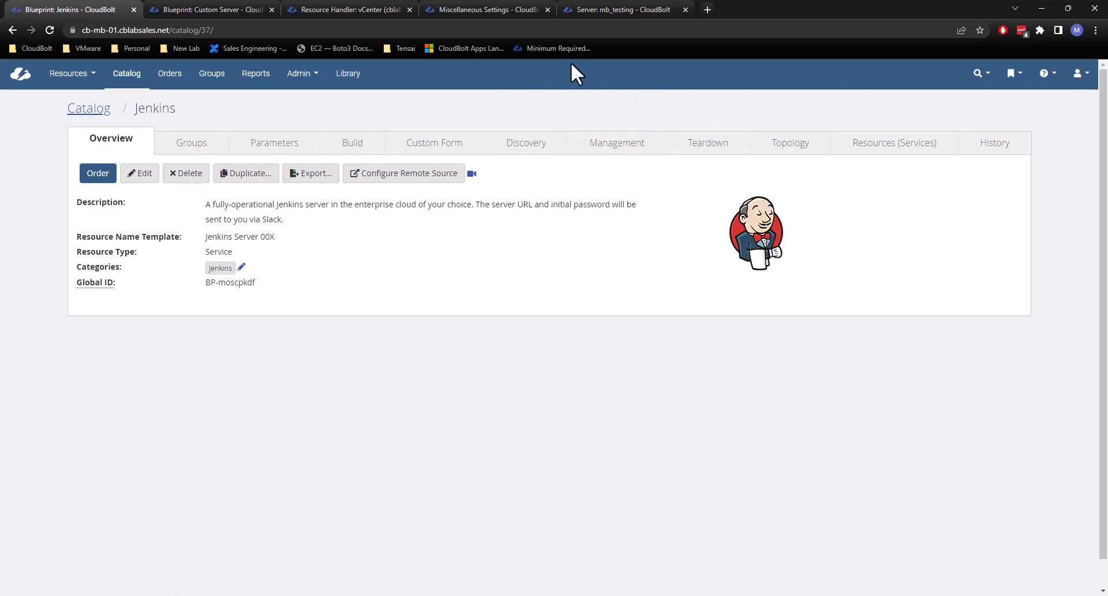
left_click(266, 152)
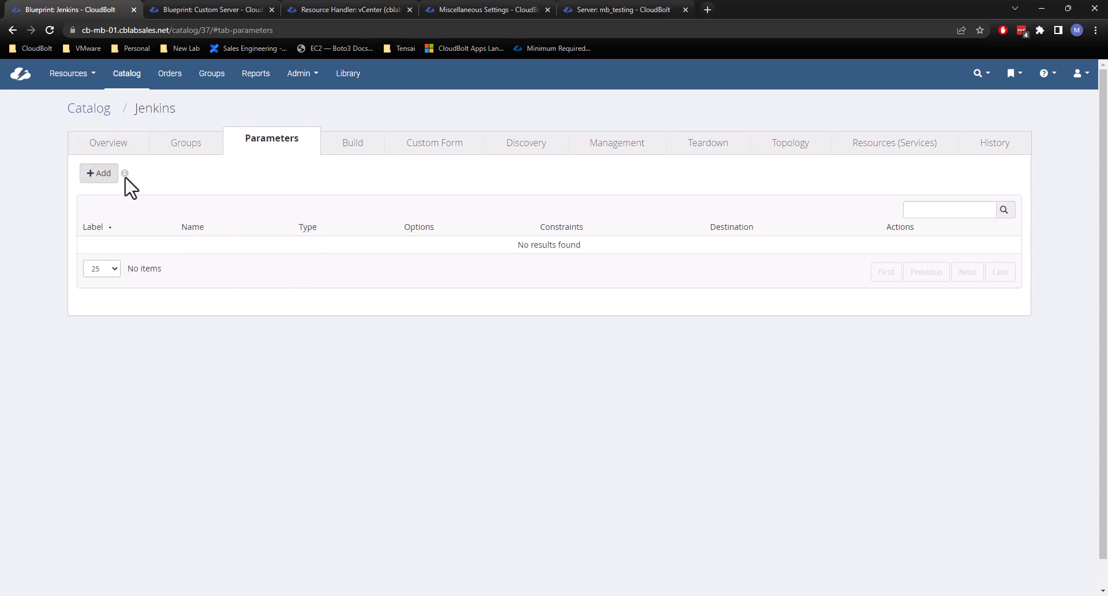
left_click(99, 175)
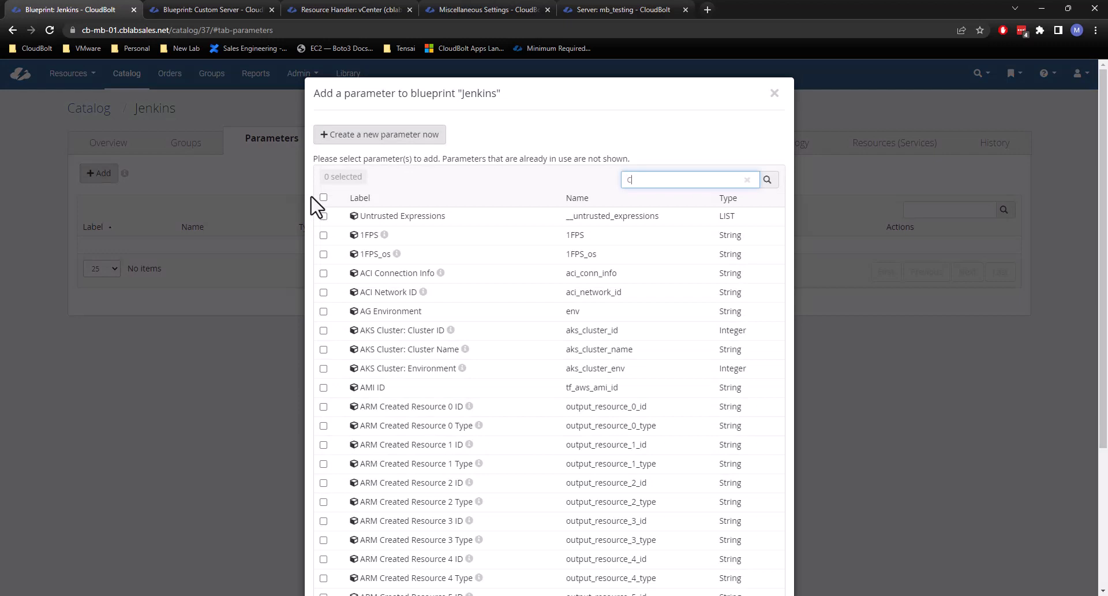
left_click(372, 237)
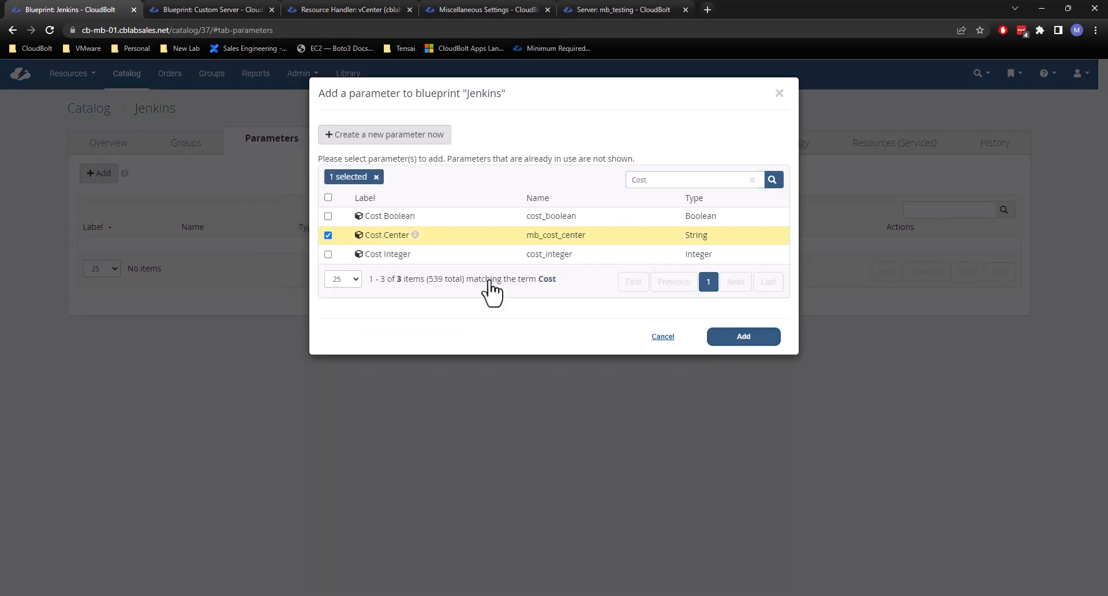
left_click(721, 336)
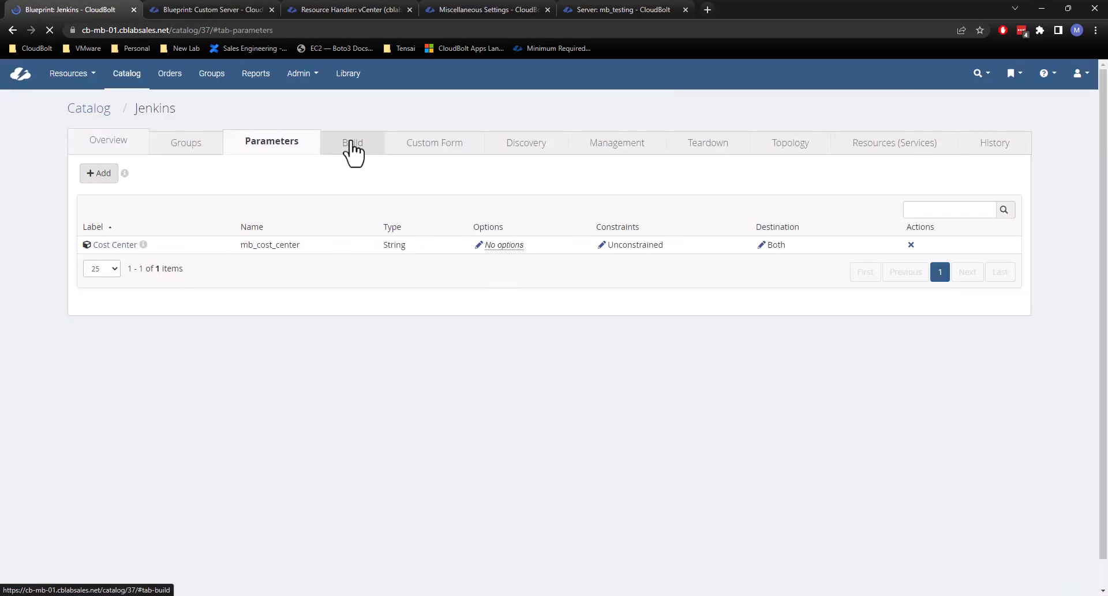
Review the build items of the Jenkins blueprint and return to its parameter list.
left_click(350, 148)
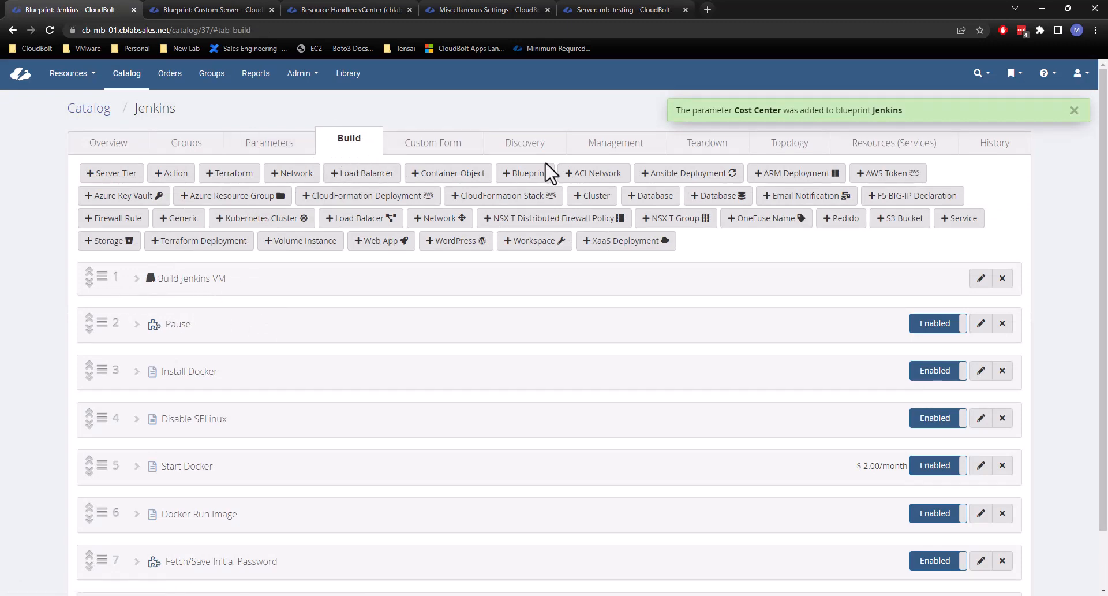
left_click(1074, 110)
left_click(280, 148)
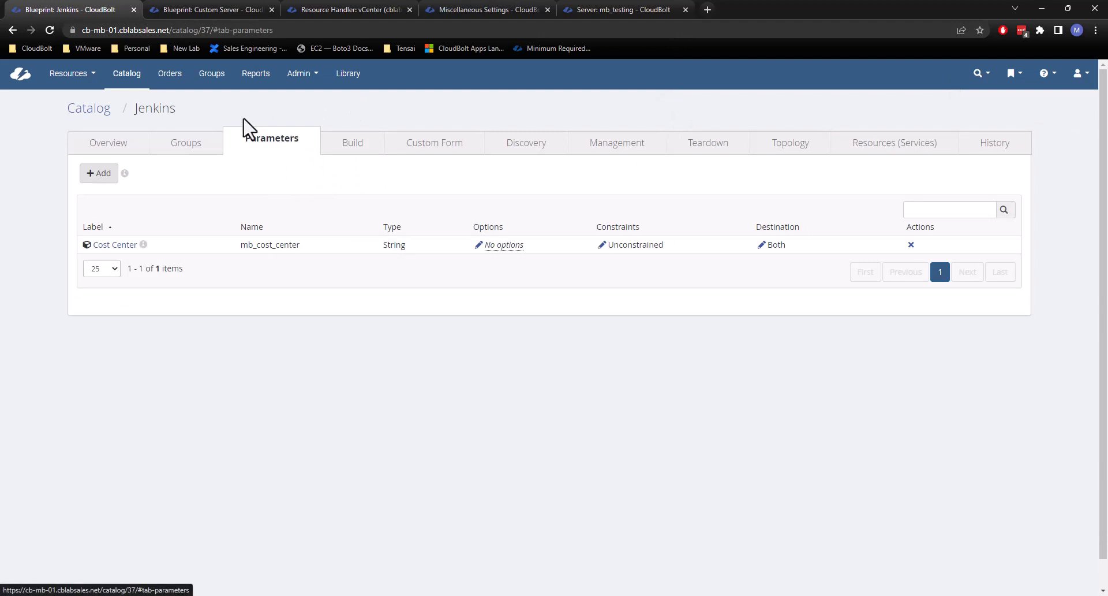
Examine the destination choices for the Jenkins blueprint's Cost Center parameter and leave without saving.
left_click(762, 244)
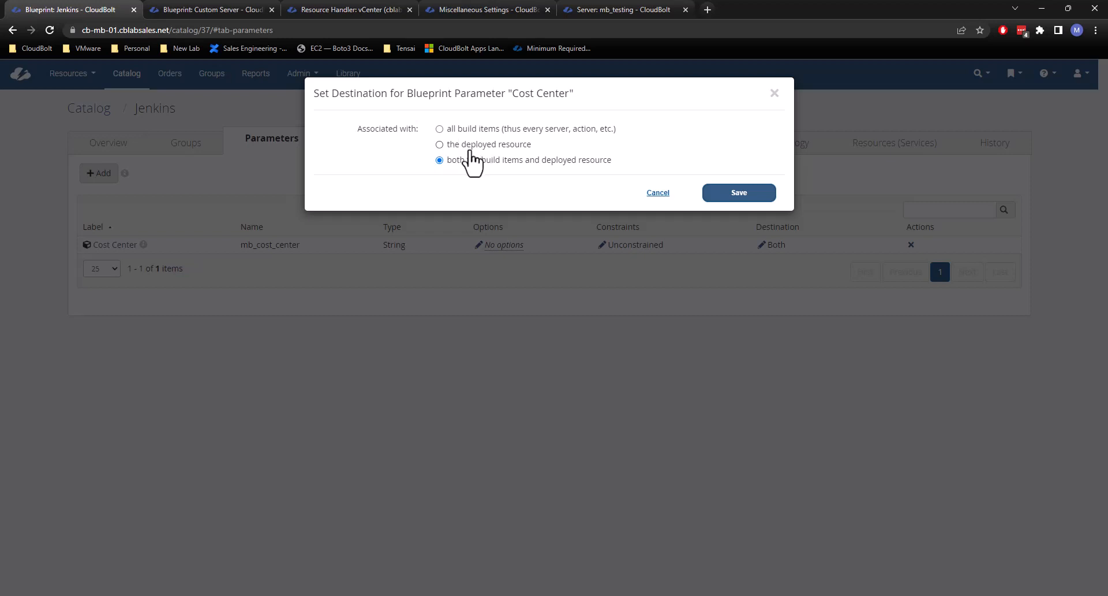
left_click(470, 145)
left_click(774, 94)
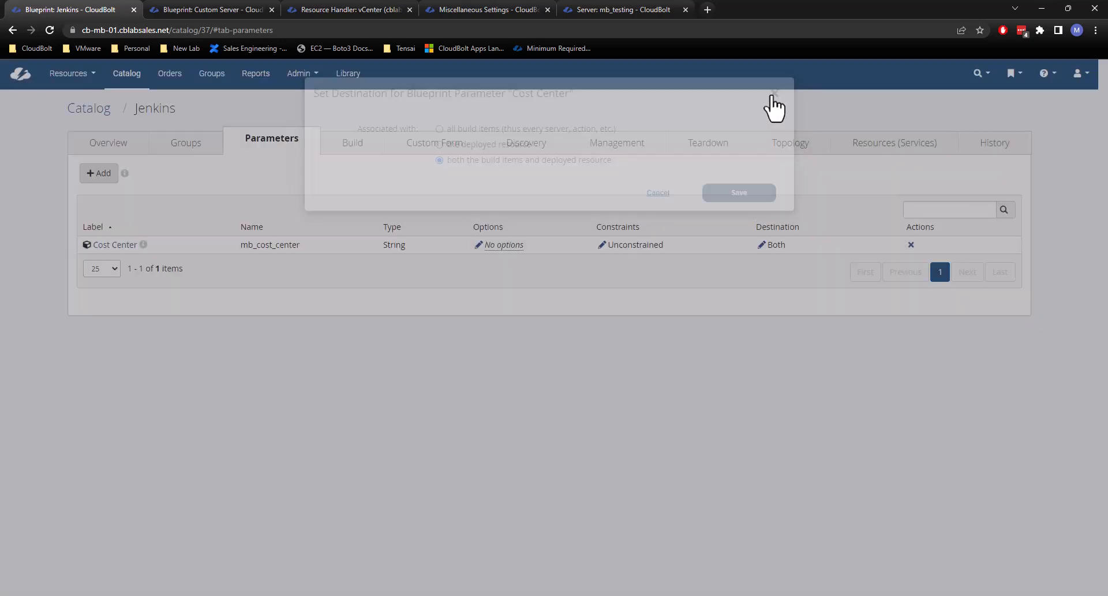
Add 154896 as an option of the Jenkins blueprint's Cost Center parameter and save it.
left_click(478, 244)
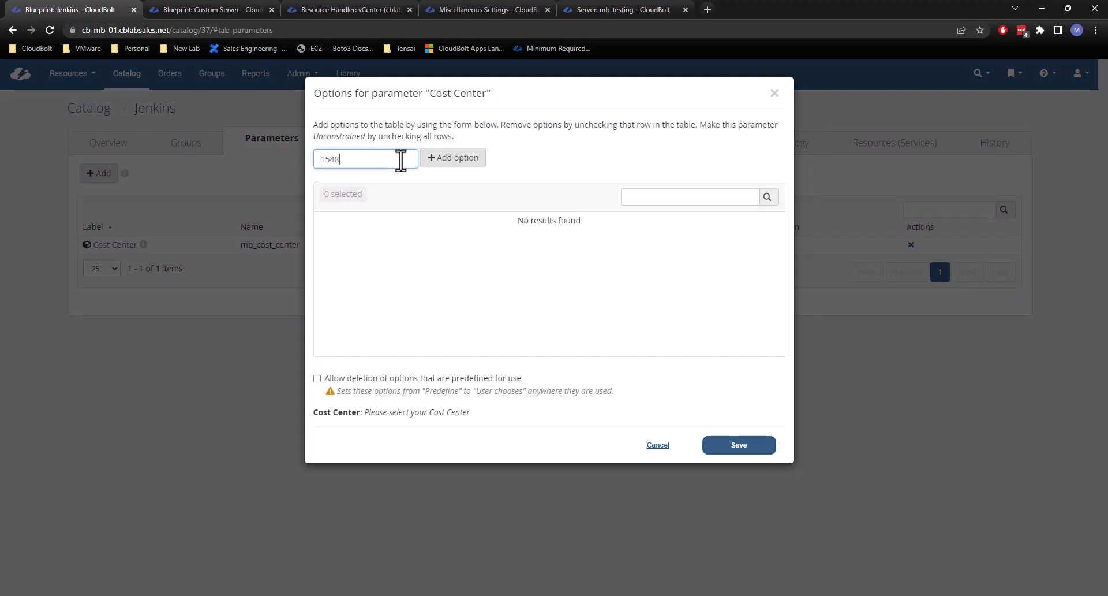
left_click(457, 165)
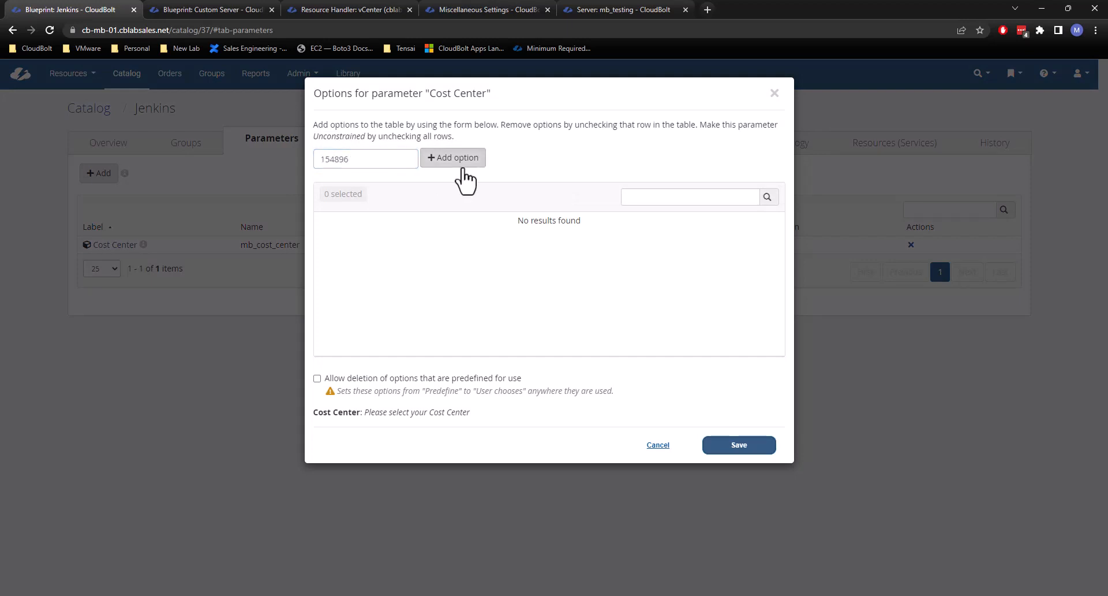
left_click(740, 452)
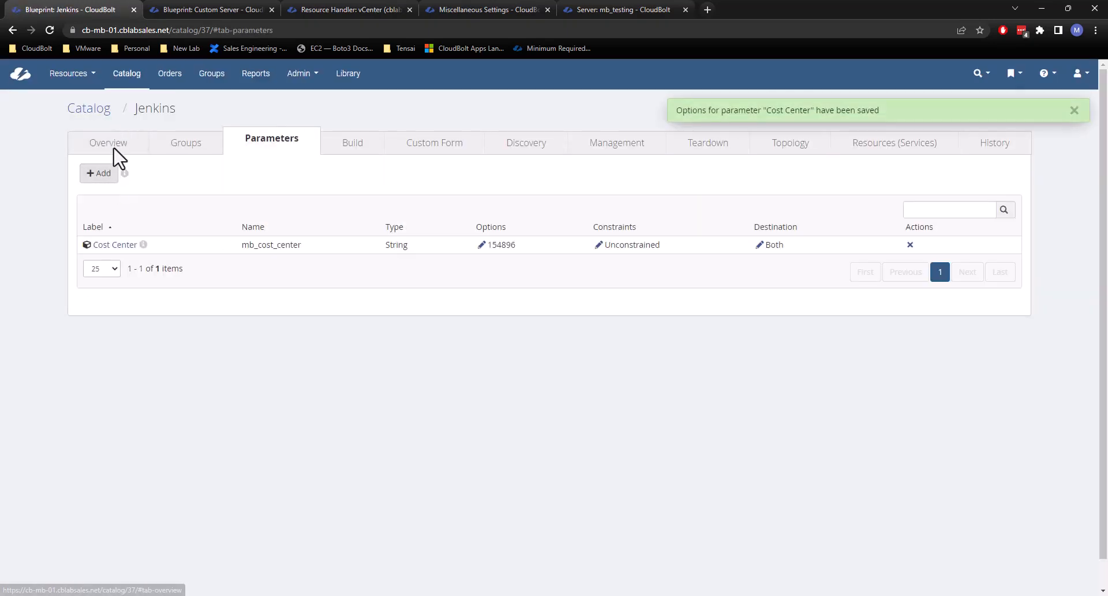
Start a Jenkins order for group Tenant2 / IT and check the form for a Cost Center field and the available environments.
left_click(108, 139)
left_click(97, 173)
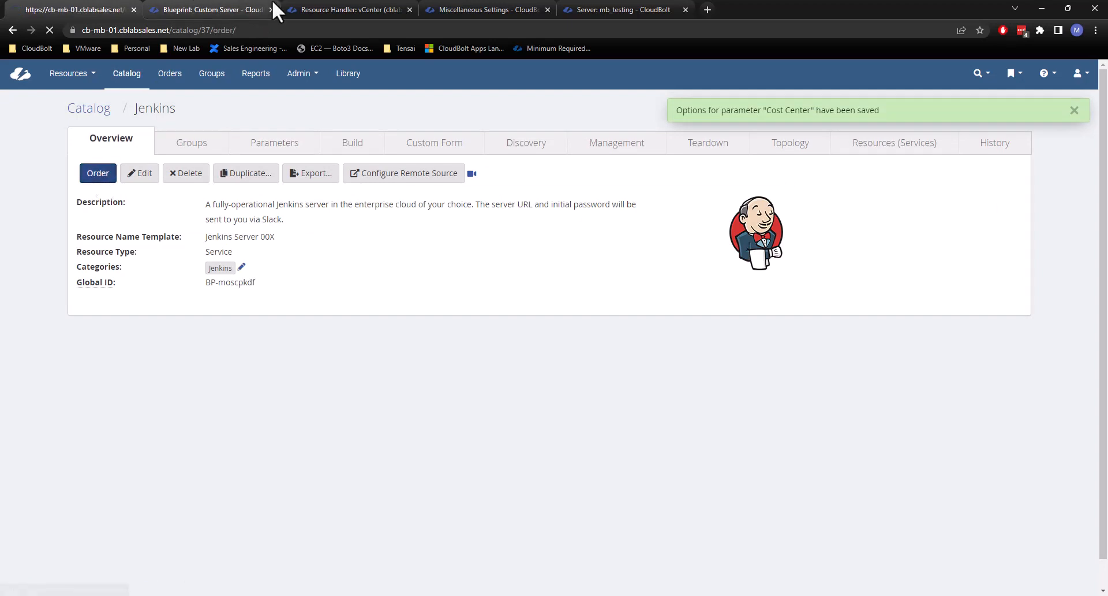
left_click(449, 217)
scroll(468, 288, "down", 3)
left_click(461, 316)
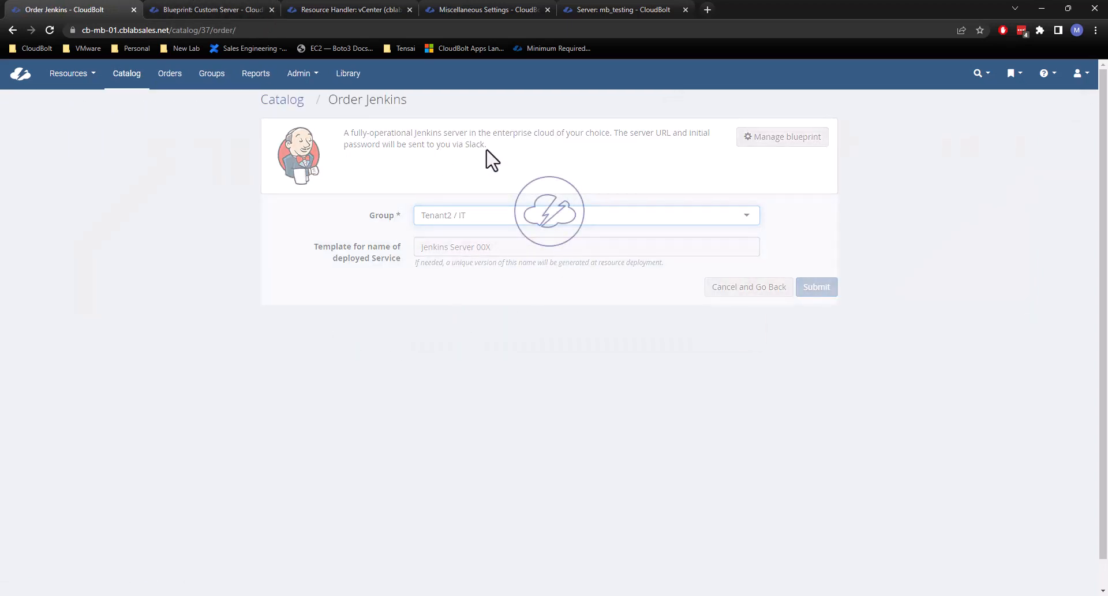
left_click(591, 340)
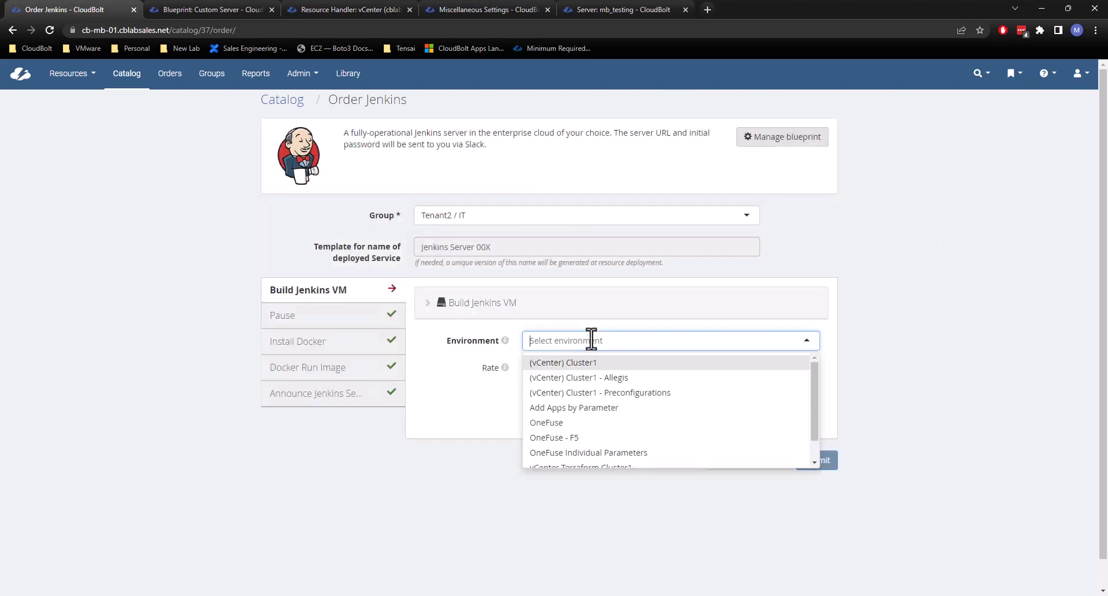
left_click(799, 258)
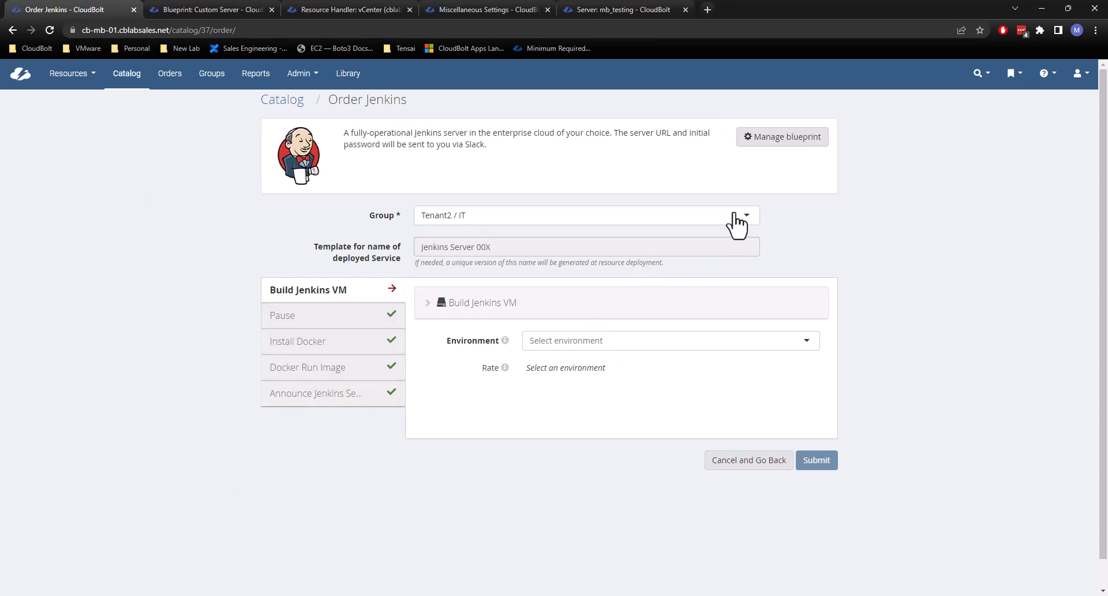
Return to managing the Jenkins blueprint, add 158469 as a second Cost Center option and save it.
left_click(785, 139)
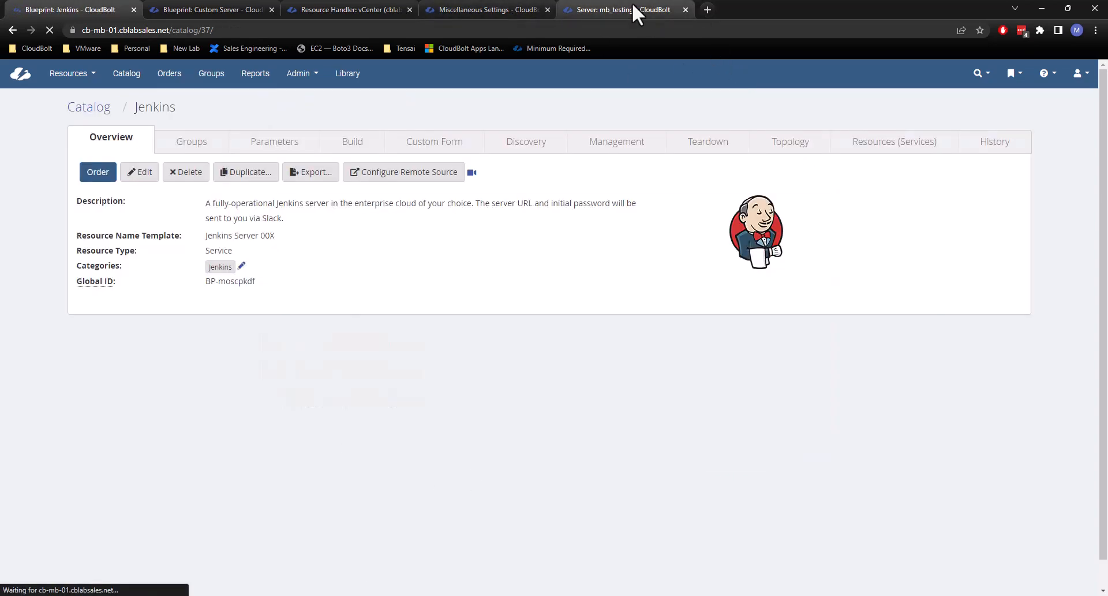
left_click(355, 143)
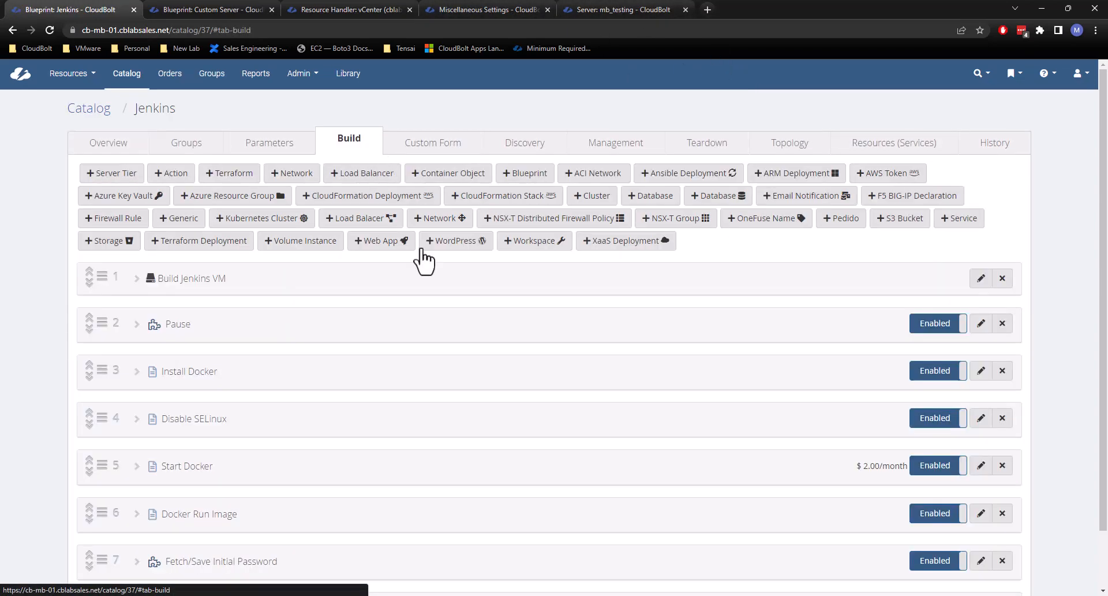
left_click(276, 145)
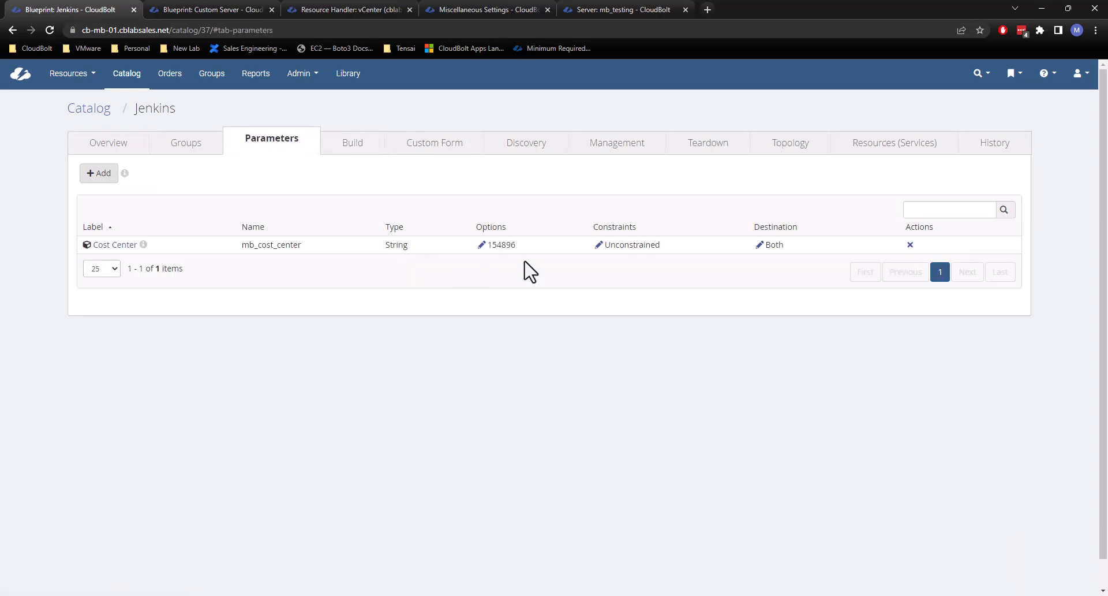
left_click(480, 248)
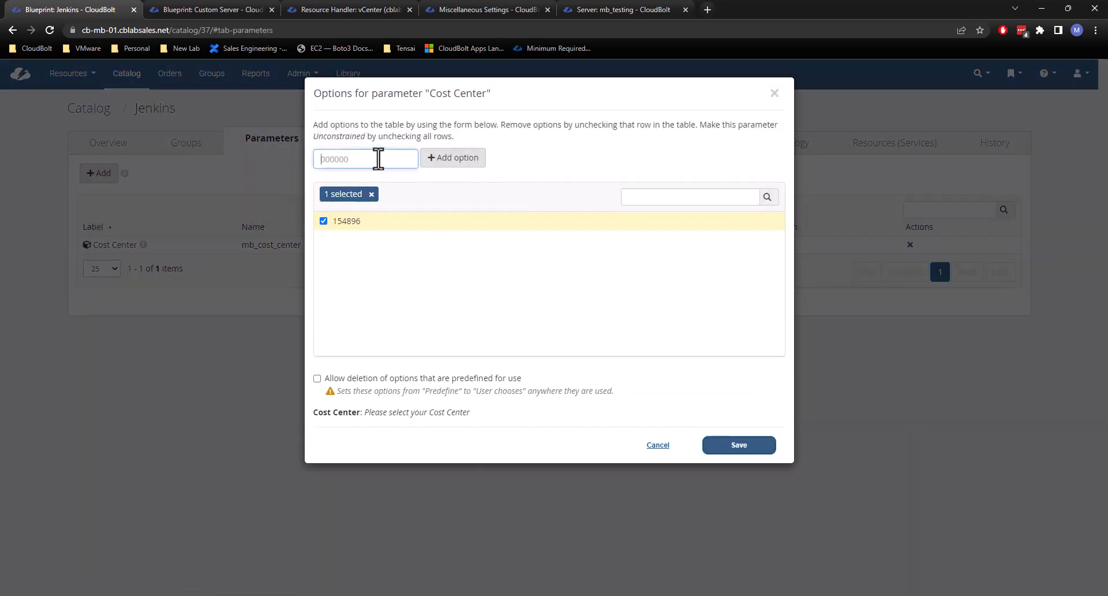
type("8469")
left_click(453, 155)
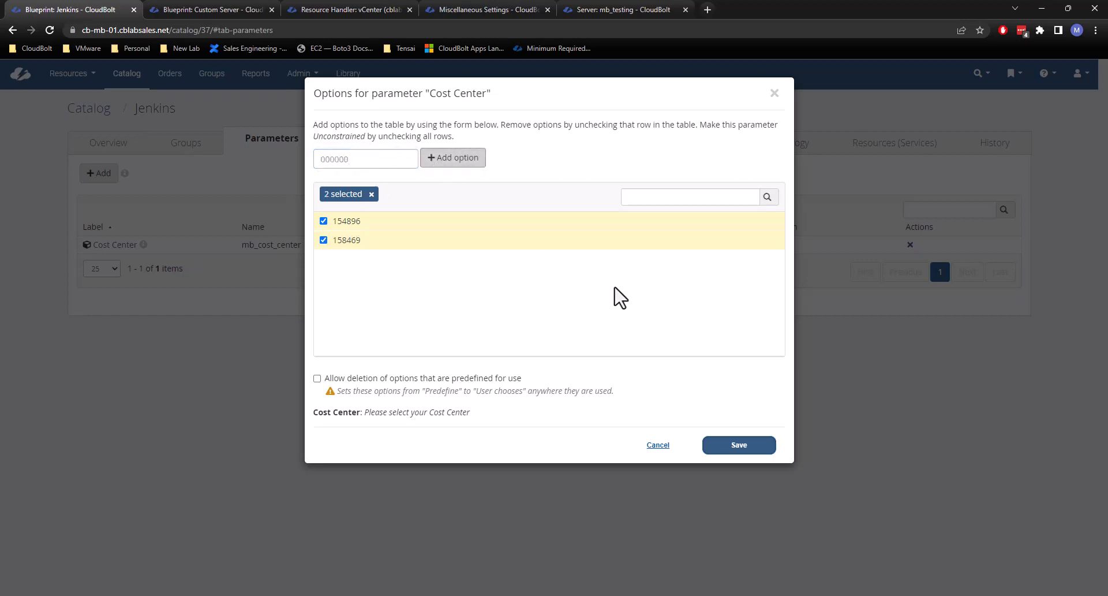
left_click(737, 450)
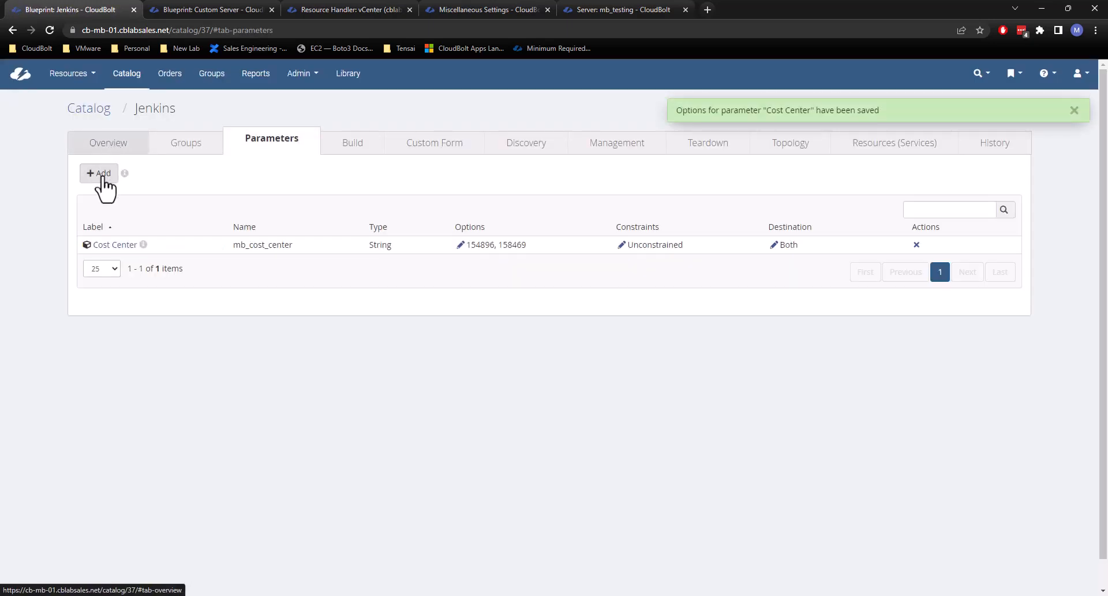
Start another Jenkins order for group Tenant2 / IT and examine the Cost Center choices, keeping 154896 selected.
left_click(95, 173)
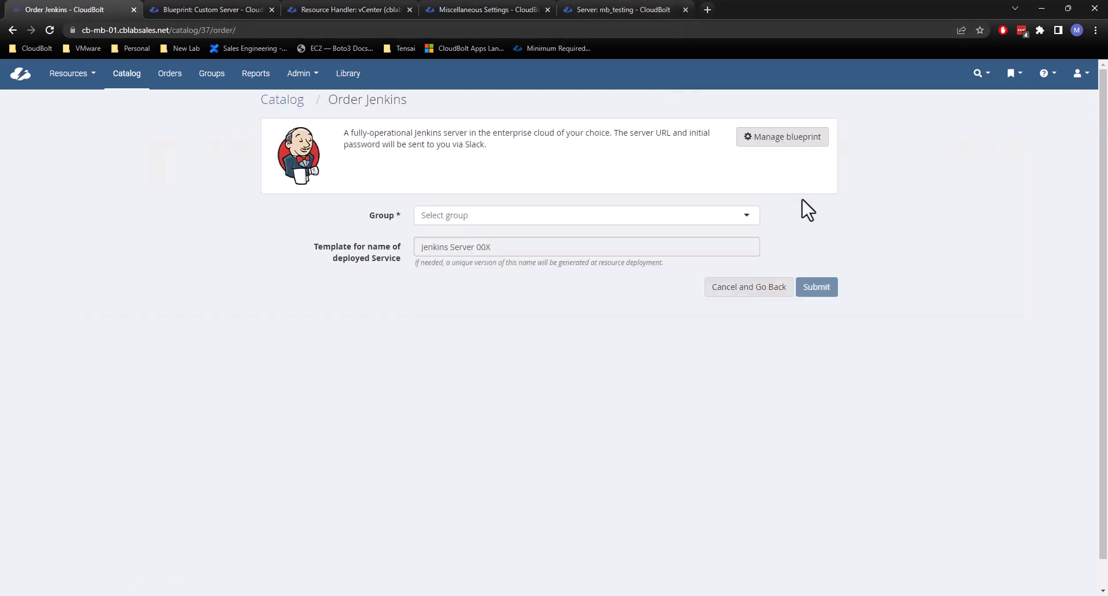
left_click(570, 218)
scroll(456, 318, "down", 2)
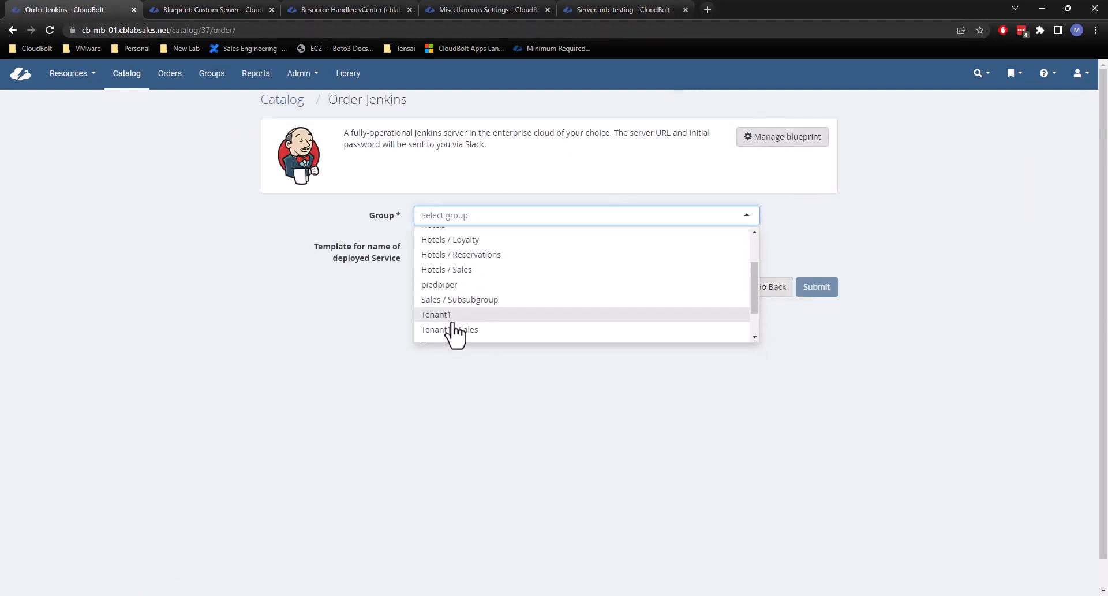
scroll(456, 330, "down", 2)
left_click(457, 329)
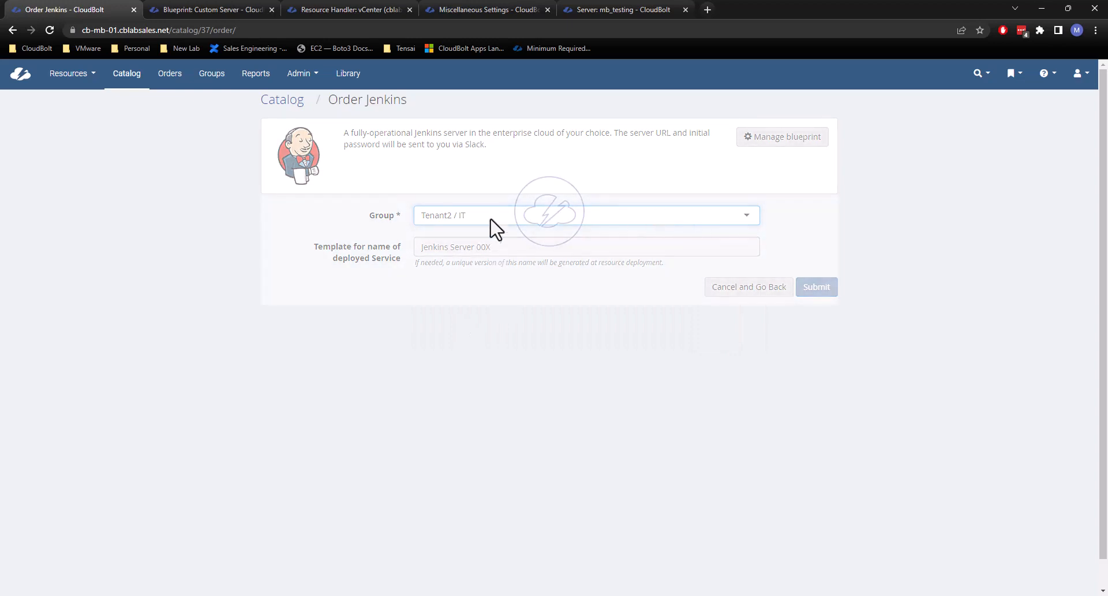
left_click(574, 344)
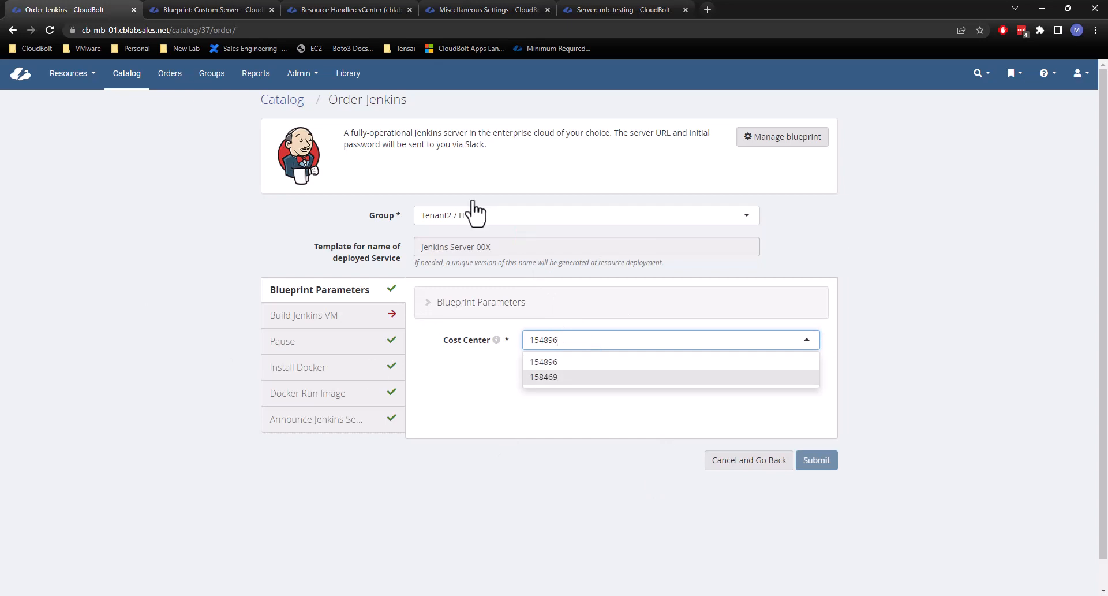
left_click(583, 363)
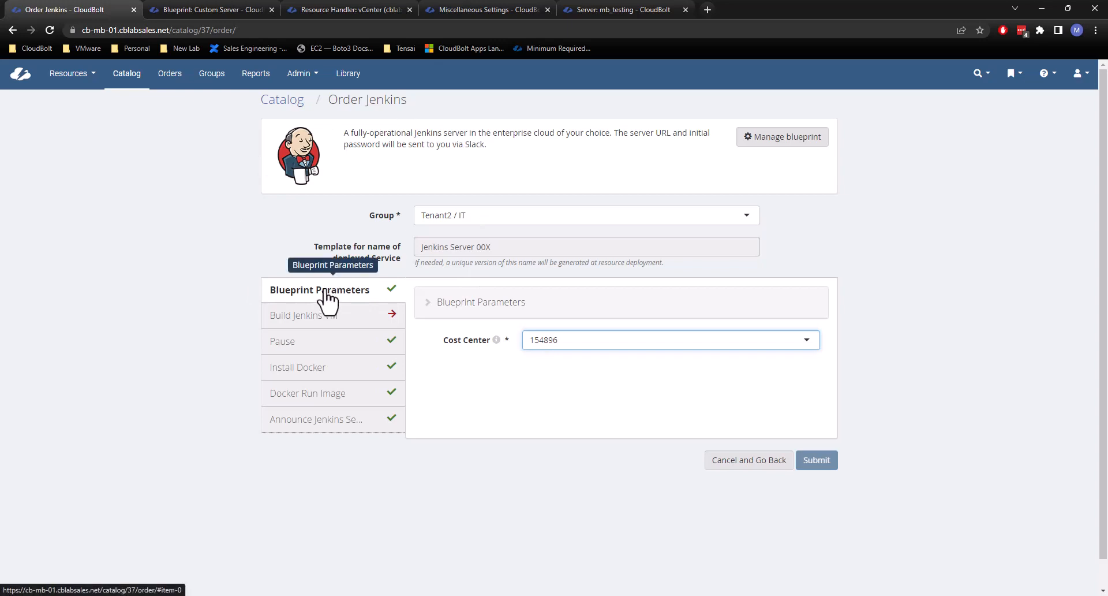
Open the signed-in user's profile and view the parameters set on it.
left_click(931, 261)
left_click(1085, 75)
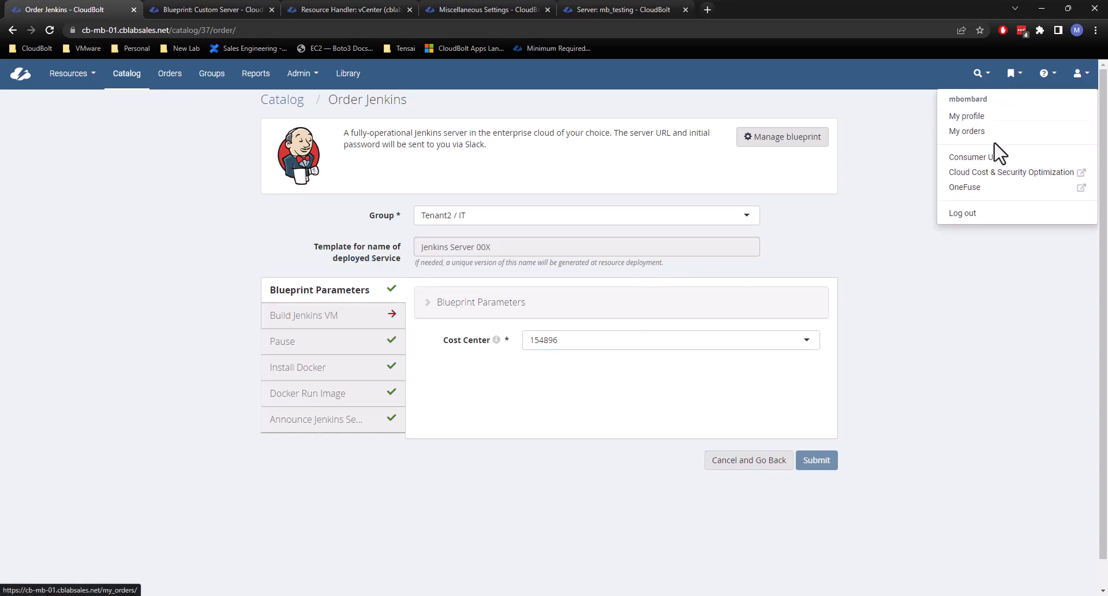
left_click(970, 116)
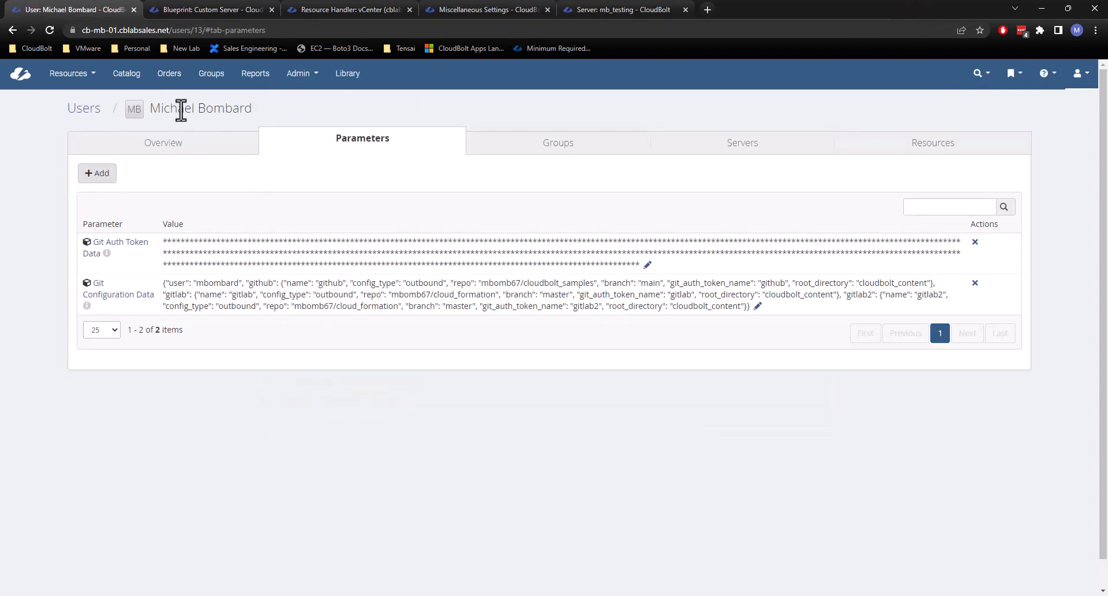
left_click(1088, 84)
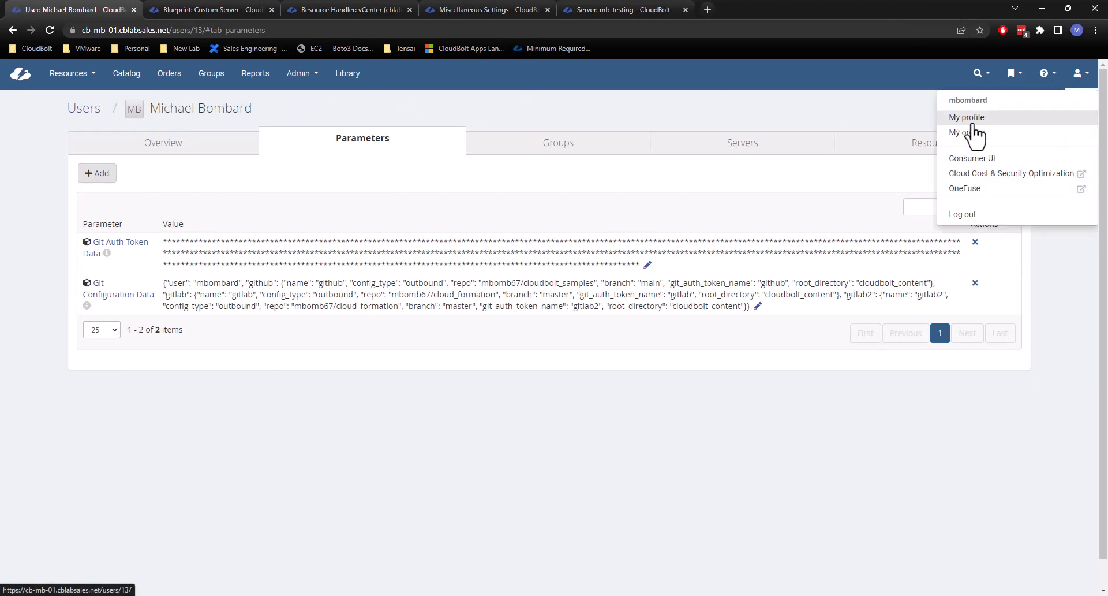
View the parameters that can be added to the user profile and close the list without adding any.
left_click(633, 127)
left_click(97, 173)
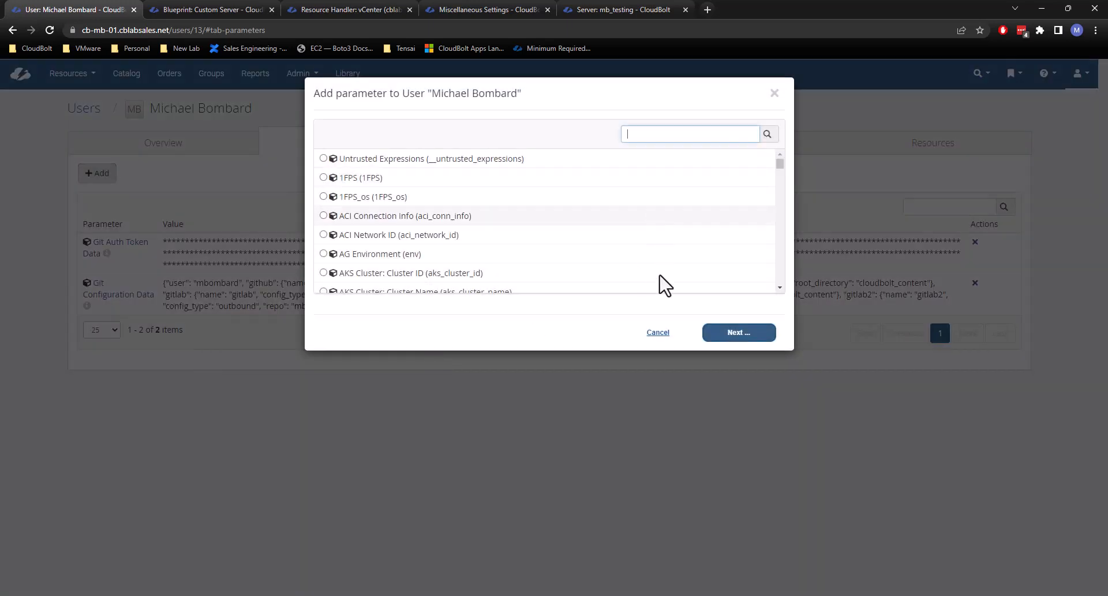
left_click(656, 333)
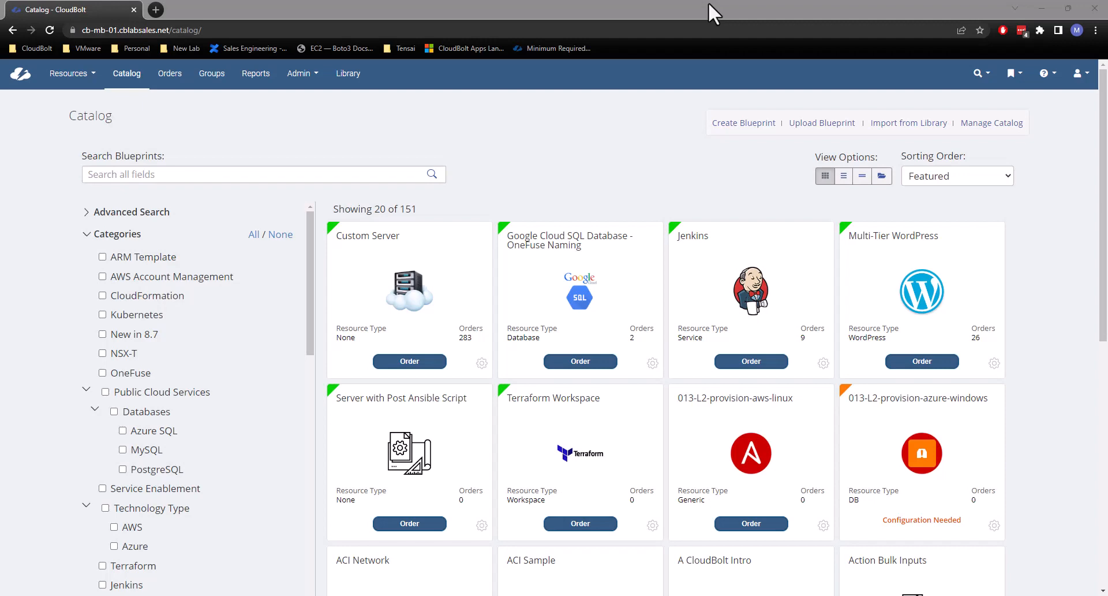
Find the Cost Center parameter among the admin parameters, clear all its global options and save.
left_click(708, 1)
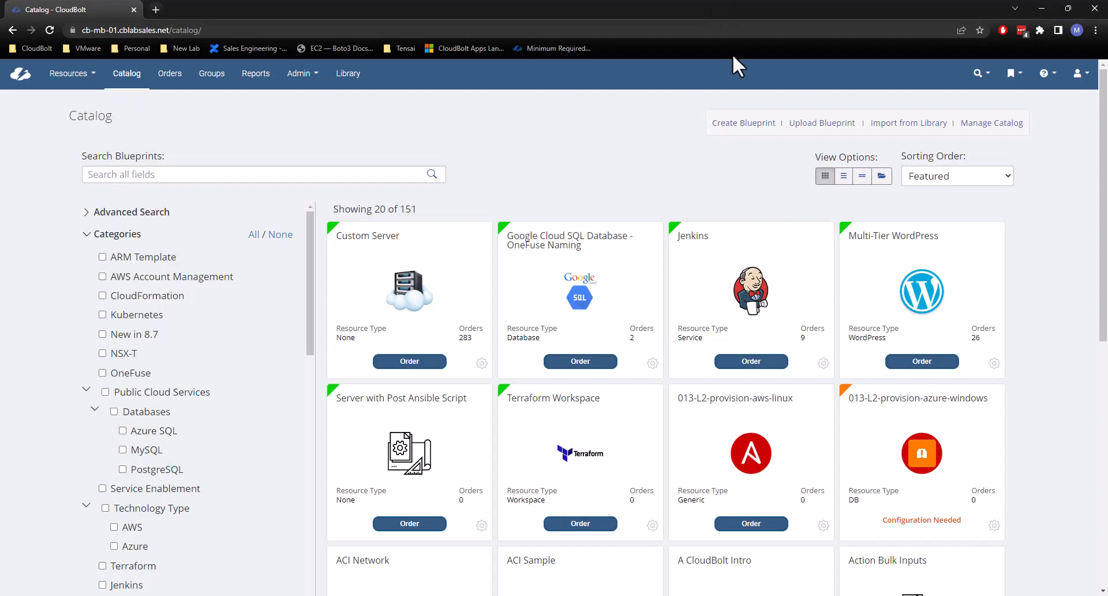
left_click(312, 77)
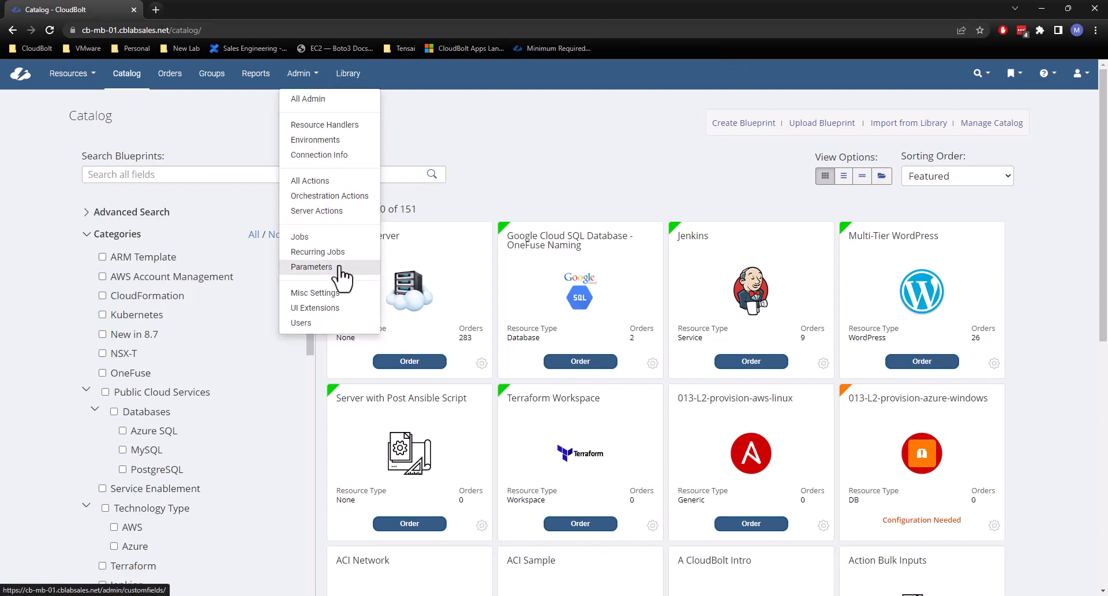
left_click(311, 267)
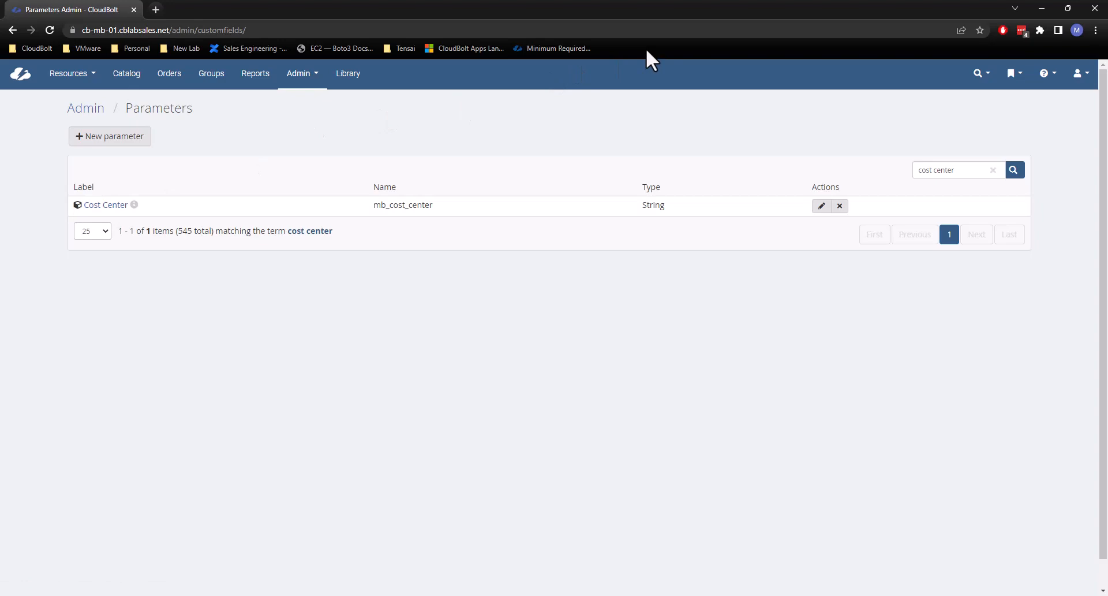
left_click(110, 206)
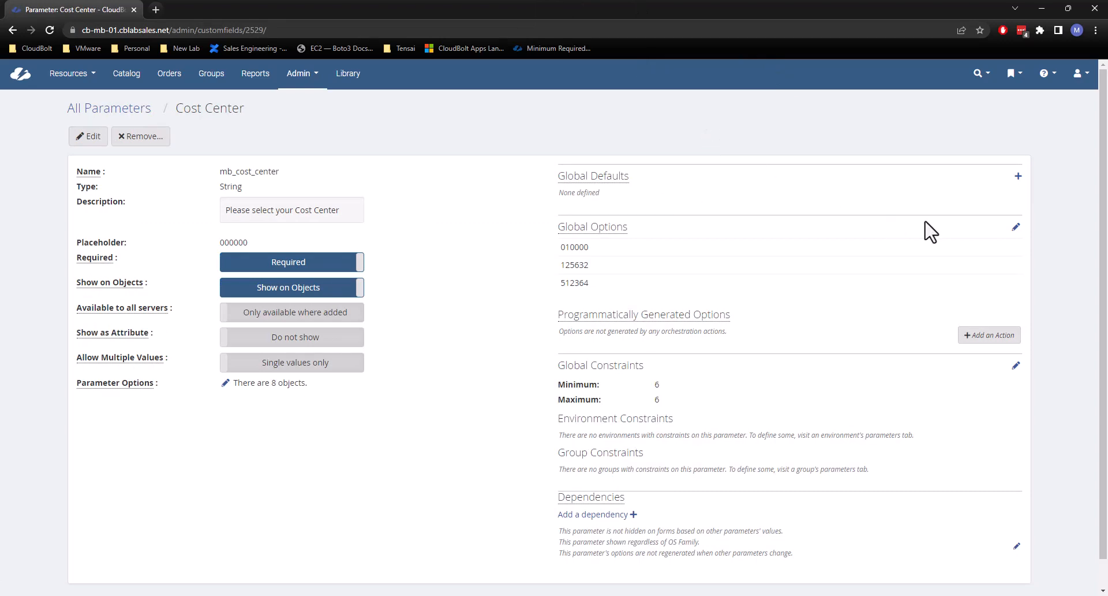
left_click(1016, 231)
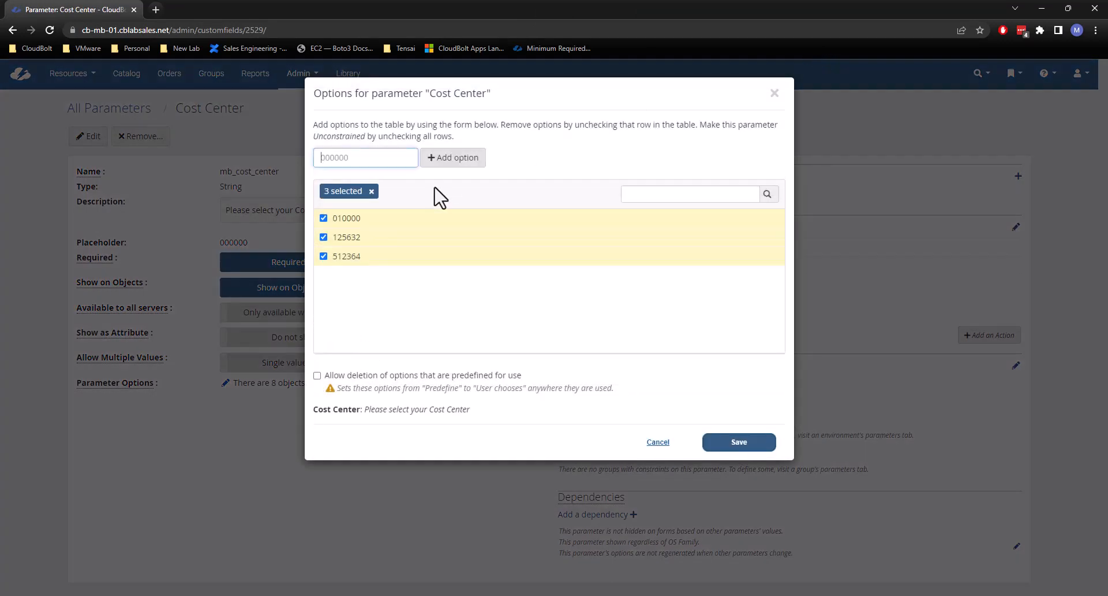
left_click(364, 193)
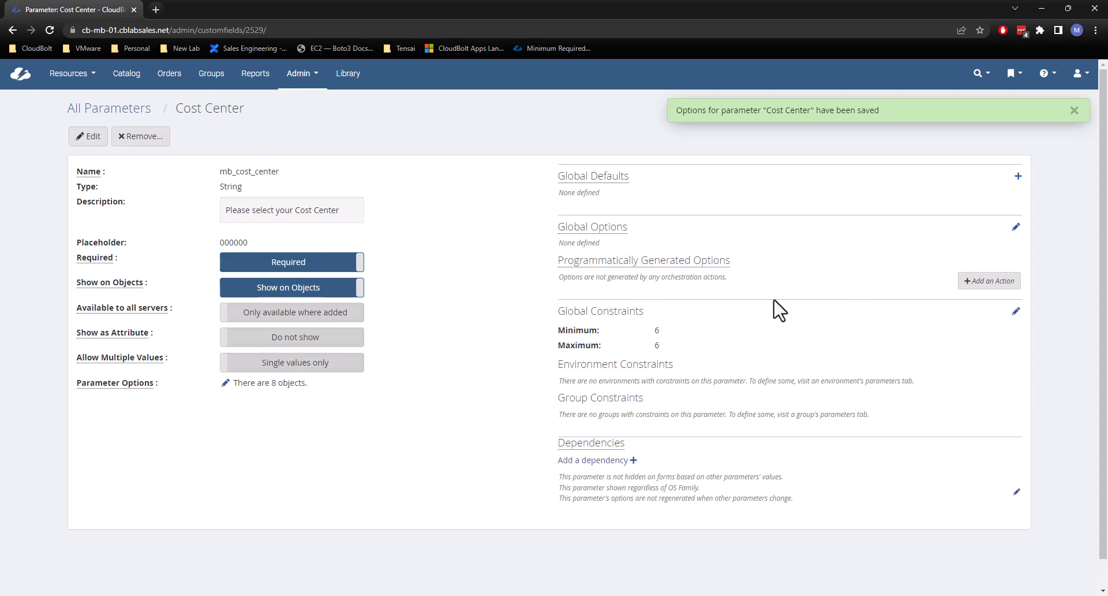
Add an action that programmatically generates the options for the Cost Center parameter.
left_click(988, 280)
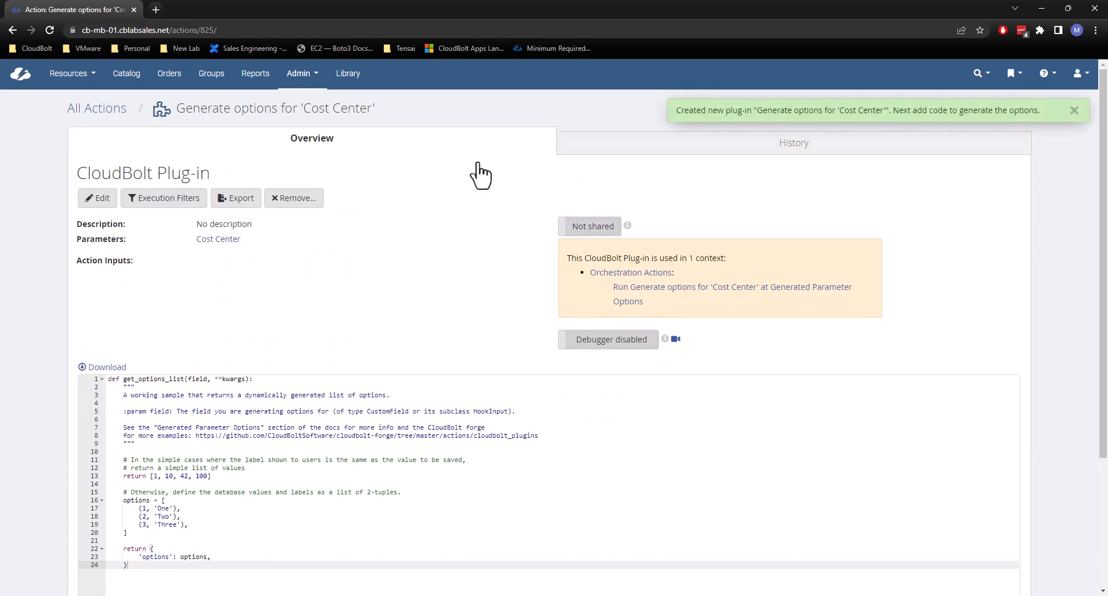
left_click_drag(383, 116, 176, 115)
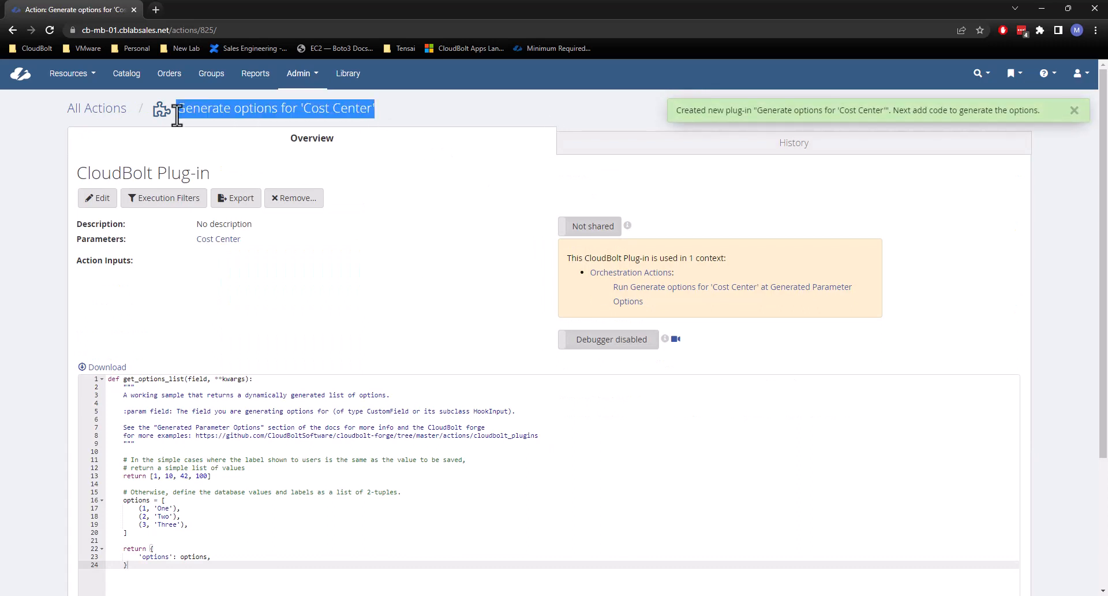
left_click(234, 116)
left_click(1074, 110)
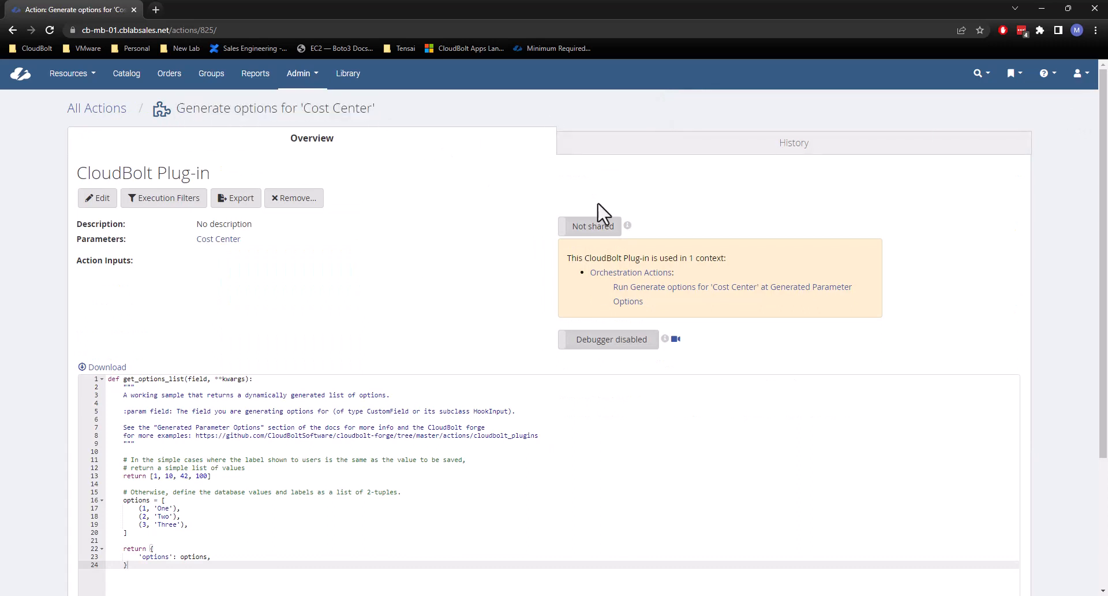
Examine the plug-in's sample code, especially the get_options_list function definition and its documentation comment.
scroll(353, 258, "down", 2)
left_click_drag(166, 460, 108, 263)
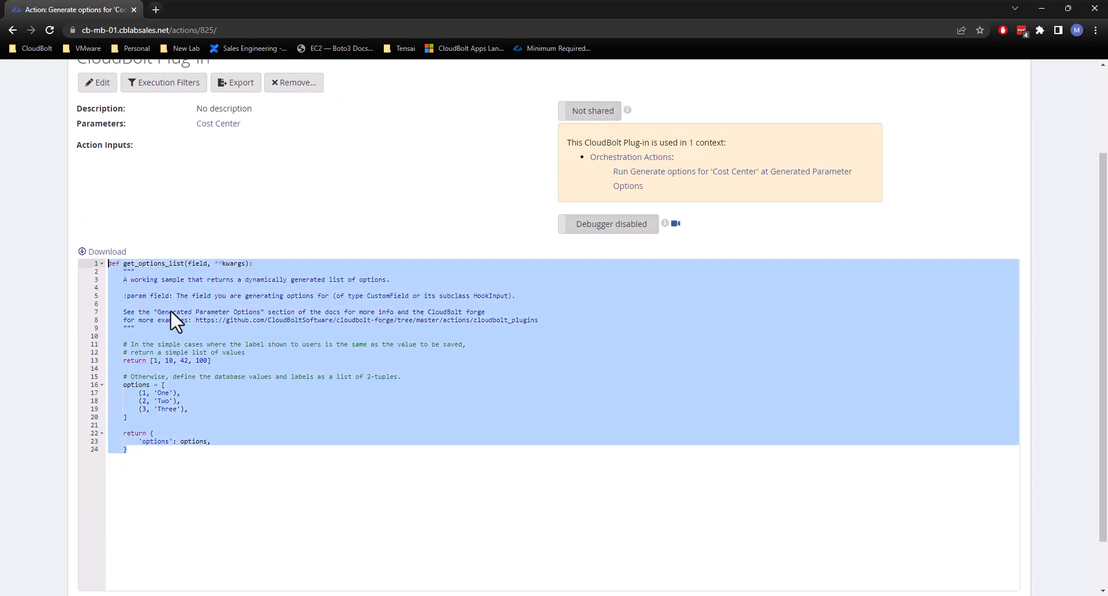
left_click(189, 320)
left_click(256, 272)
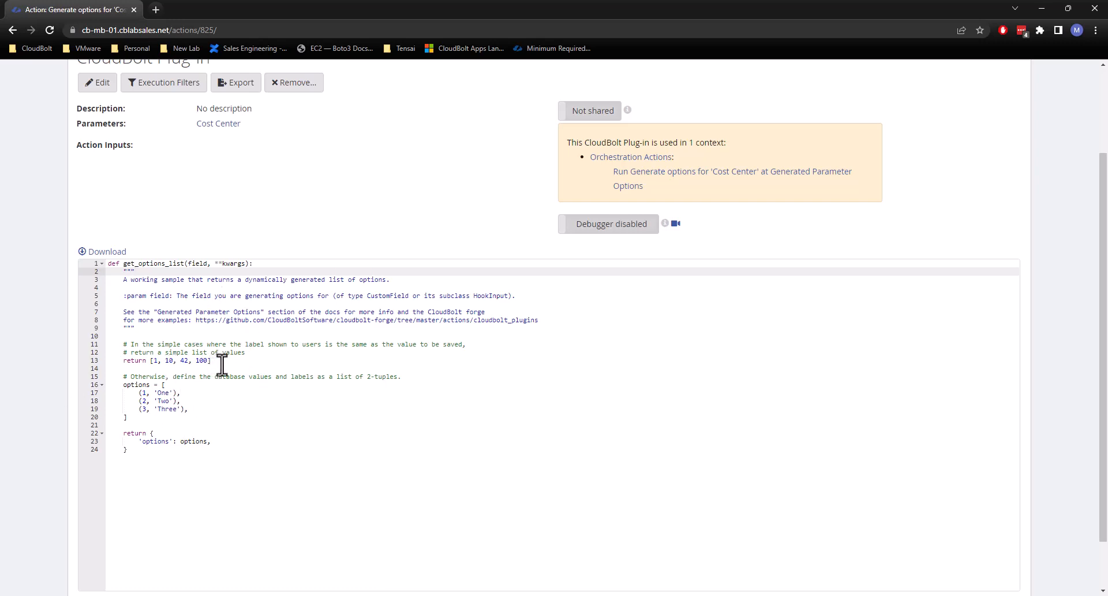
left_click_drag(123, 263, 269, 263)
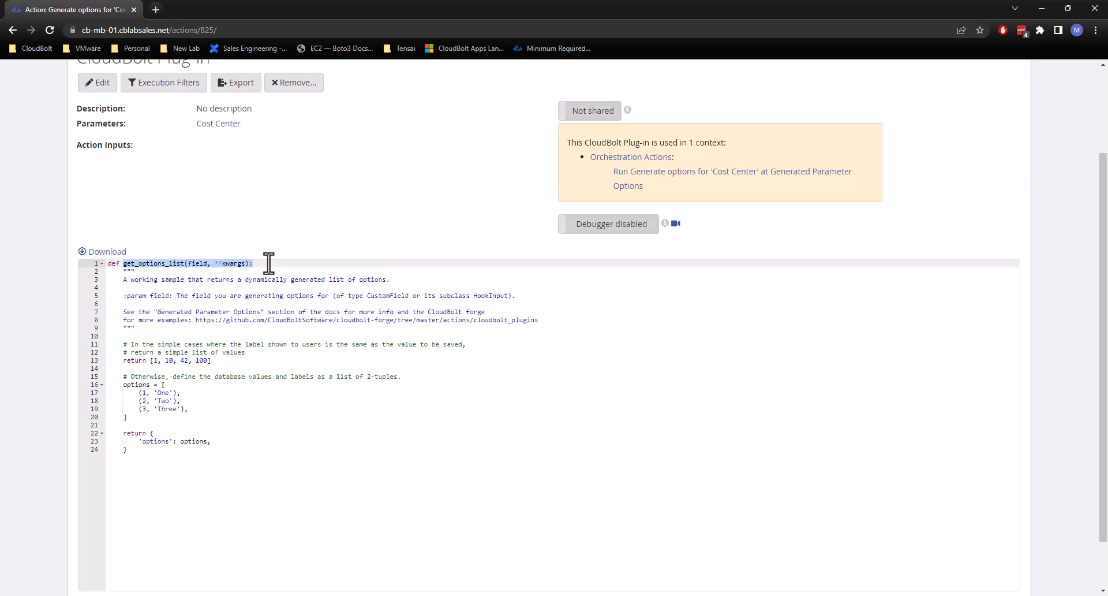
left_click(148, 312)
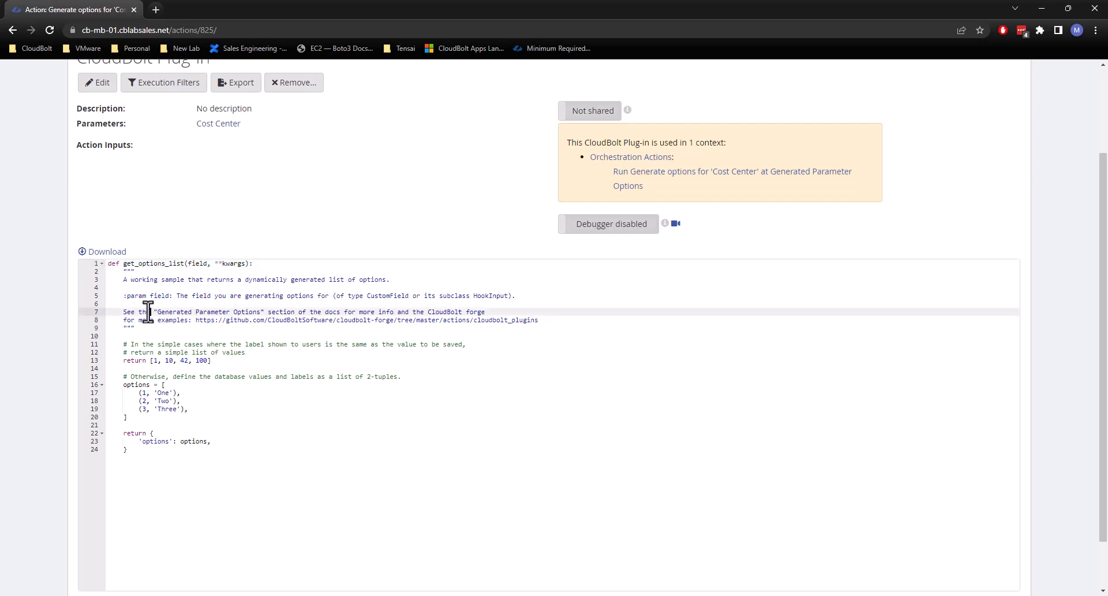
left_click(123, 265)
left_click_drag(123, 265, 279, 267)
left_click(280, 267)
left_click(279, 322)
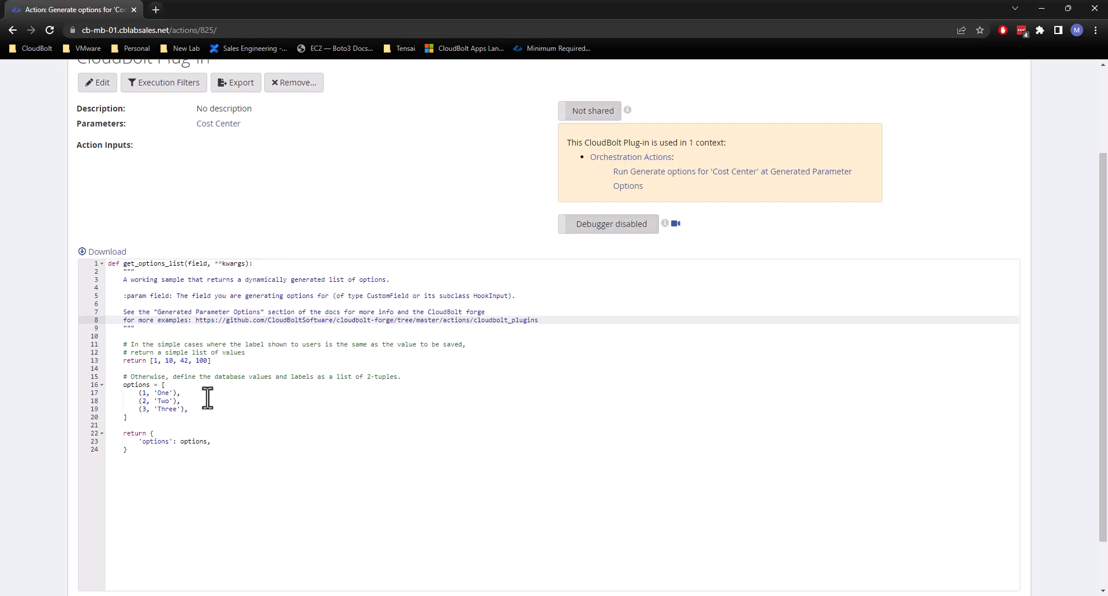
Delete the simple-list comment and its return [1, 10, 42, 100] line from the plug-in code.
left_click(224, 360)
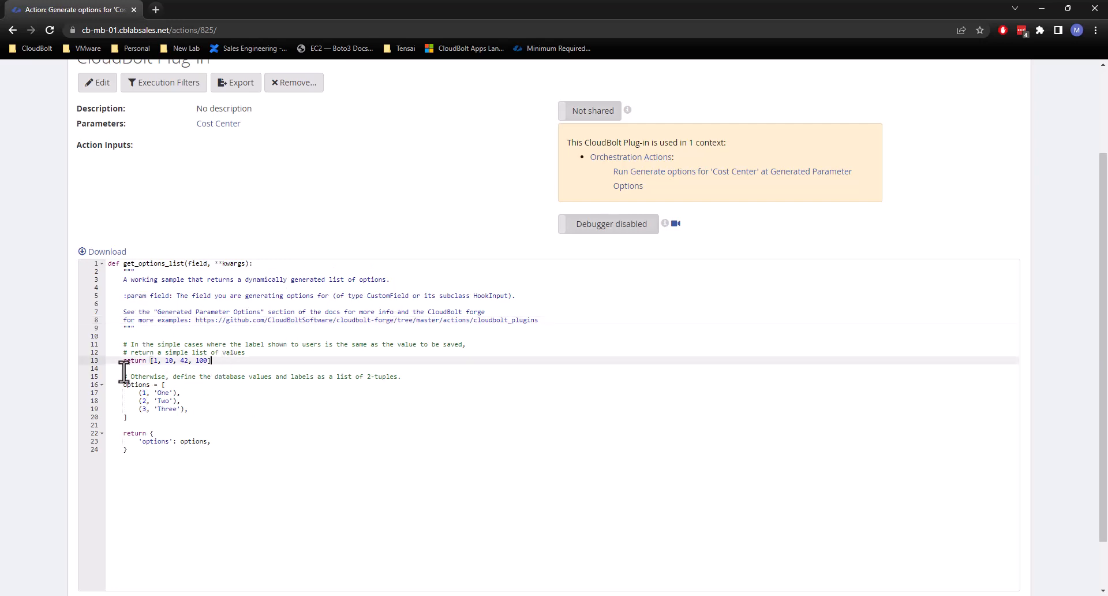
left_click_drag(123, 360, 91, 338)
left_click(231, 366)
key("Delete")
key("Delete")
left_click(166, 393)
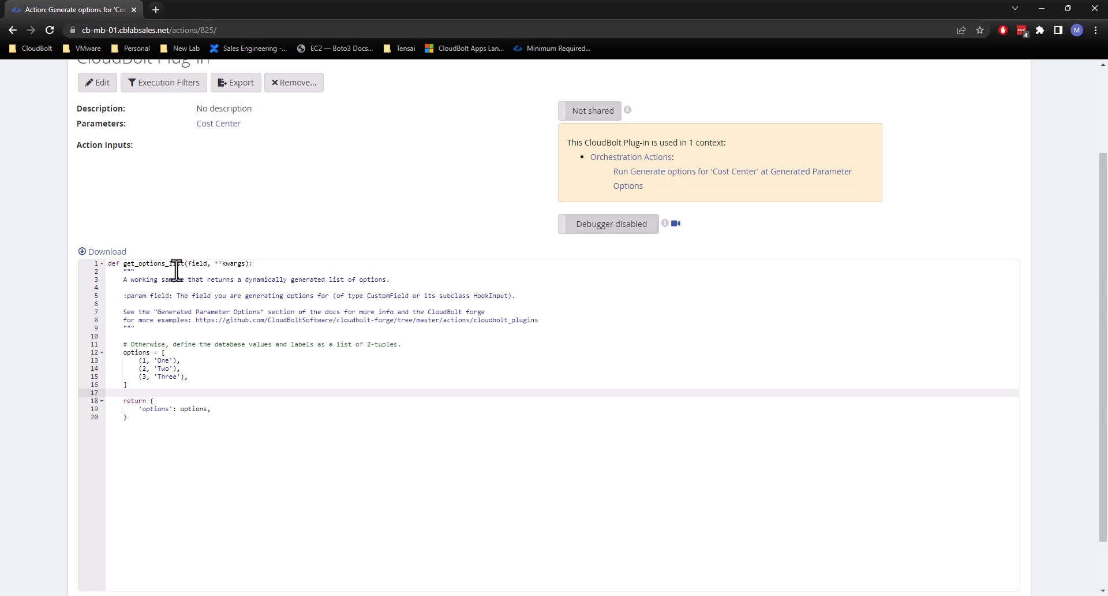
Change the three option values in the tuples to the quoted strings "029384", "758361" and "373826".
left_click(145, 361)
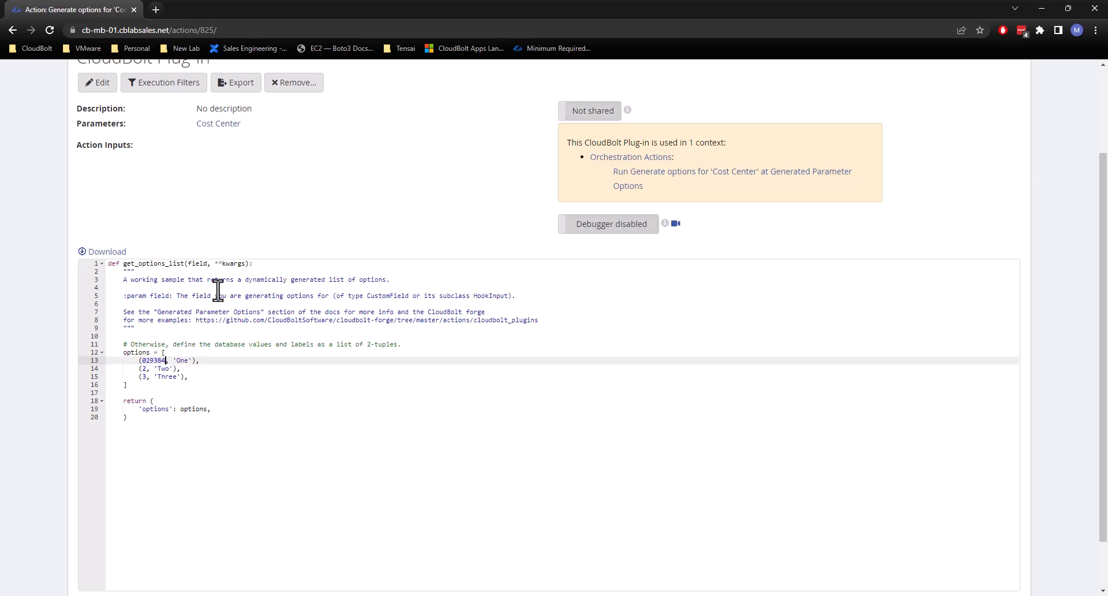
key("Down")
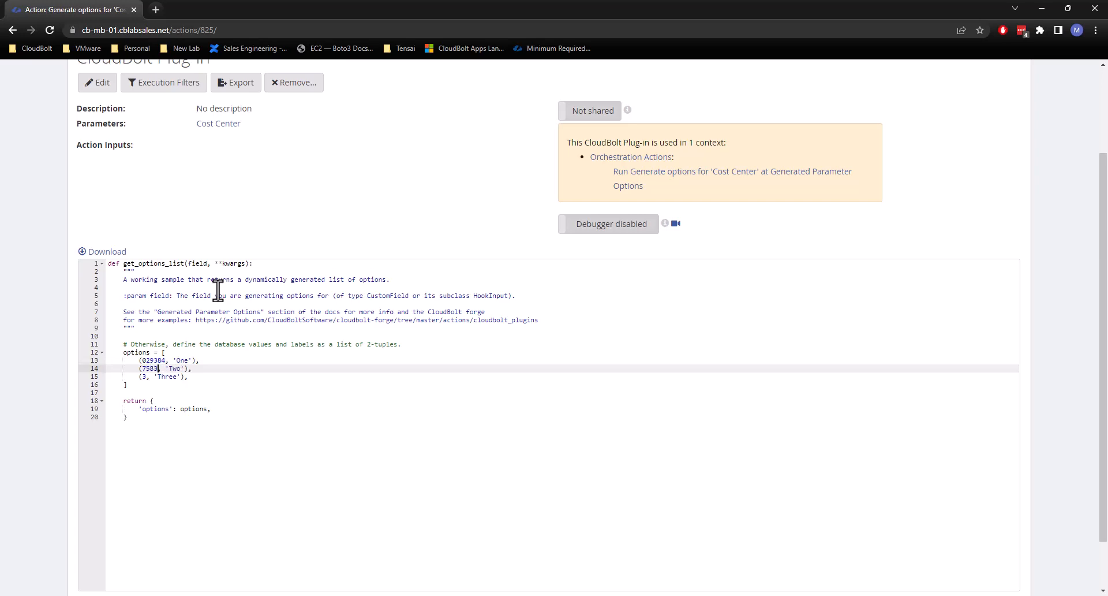
left_click(139, 360)
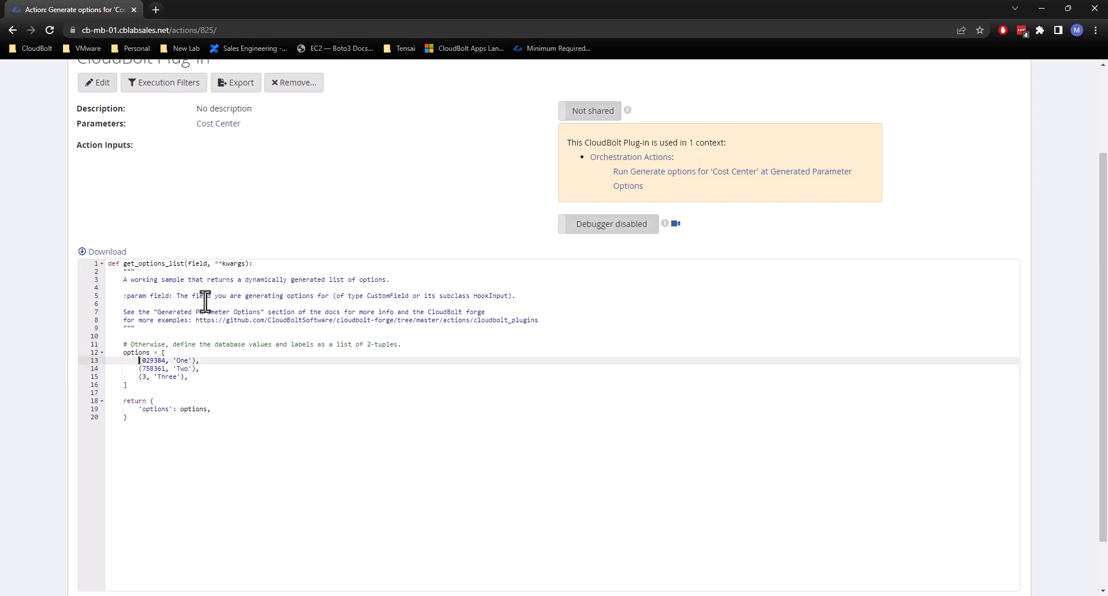
type("\"")
key("Down")
key("Left")
key("Left")
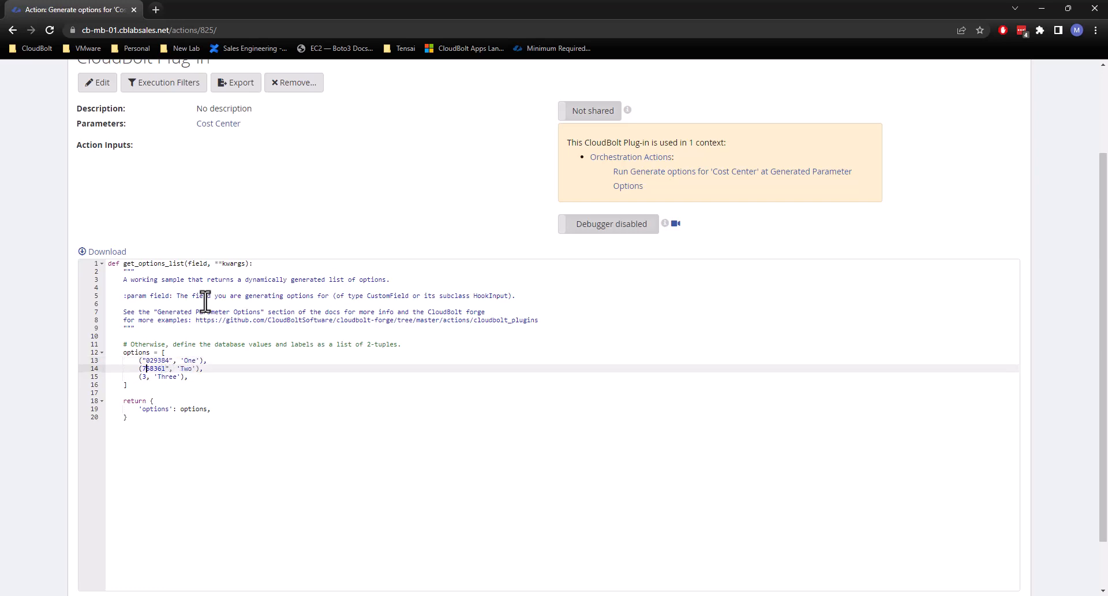
key("Down")
key("Left")
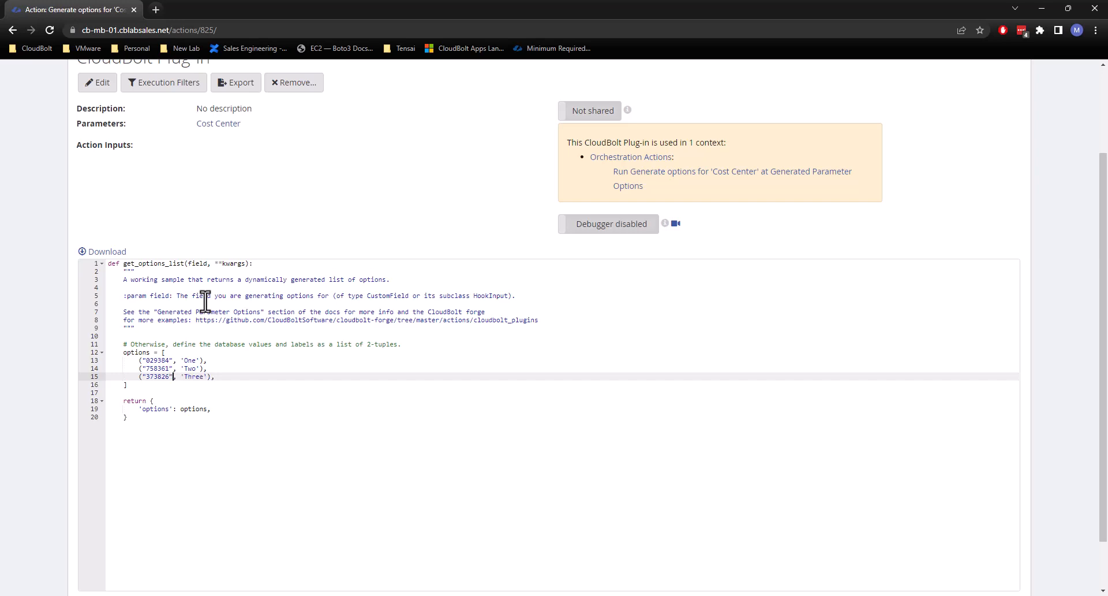
Label the three options 'Project Awesome', 'Group IT' and 'Project Telephony'.
double_click(190, 360)
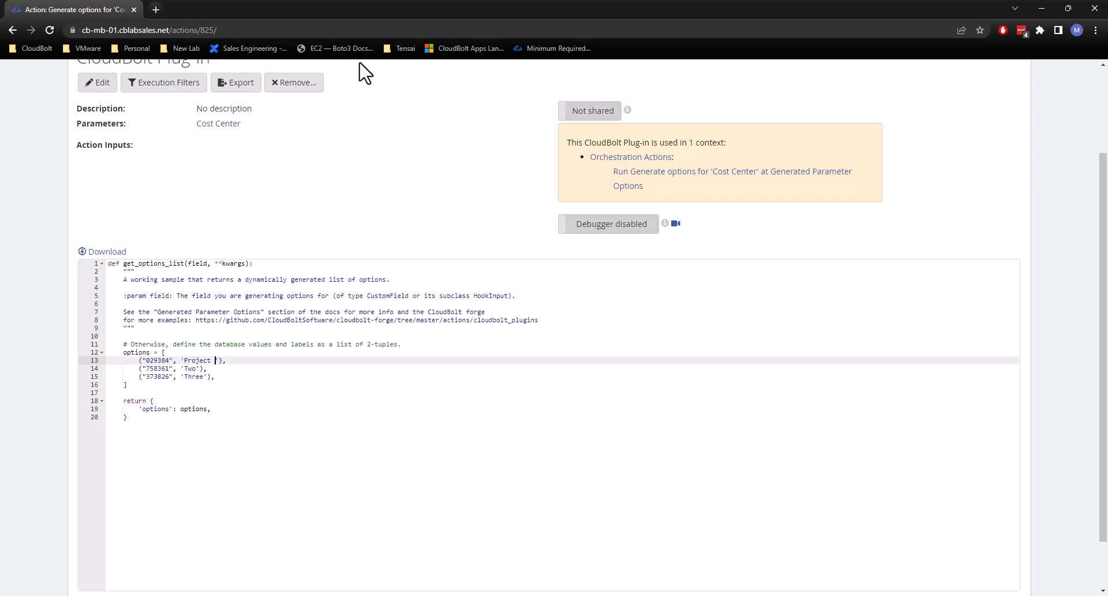
type("Project Awesome")
key("Down")
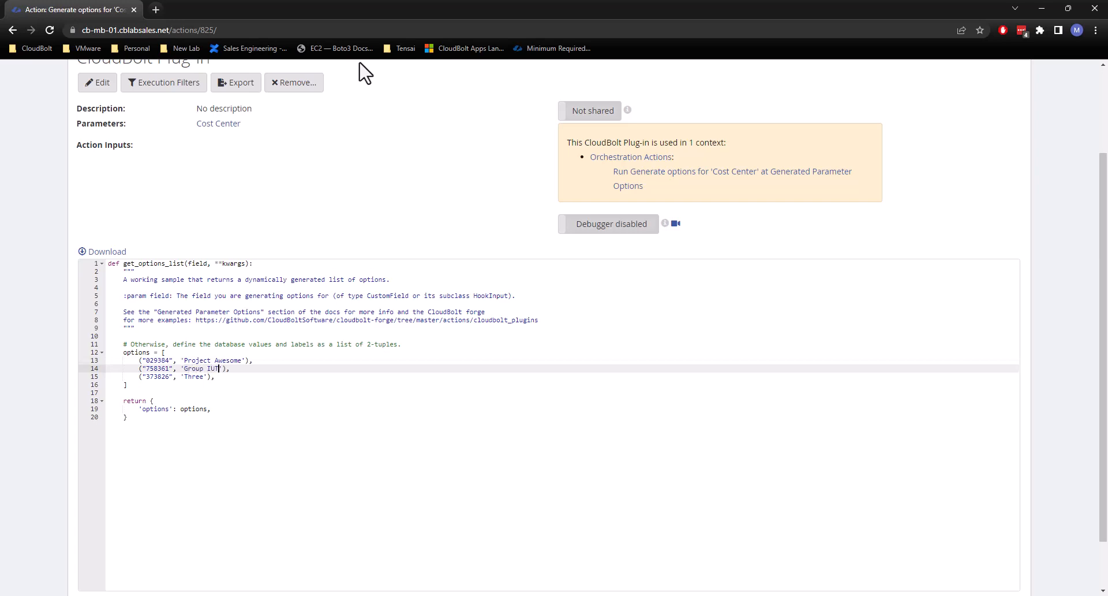
key("Down")
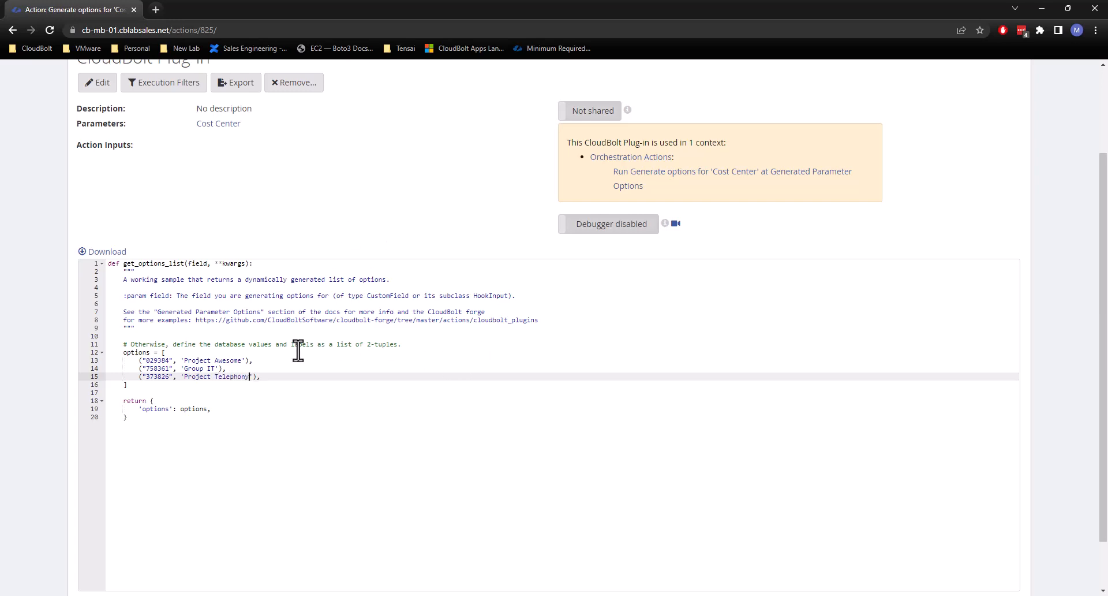
Review the options list in the code, checking each tuple's value and label and the returned options.
left_click_drag(139, 386, 122, 354)
left_click(123, 355)
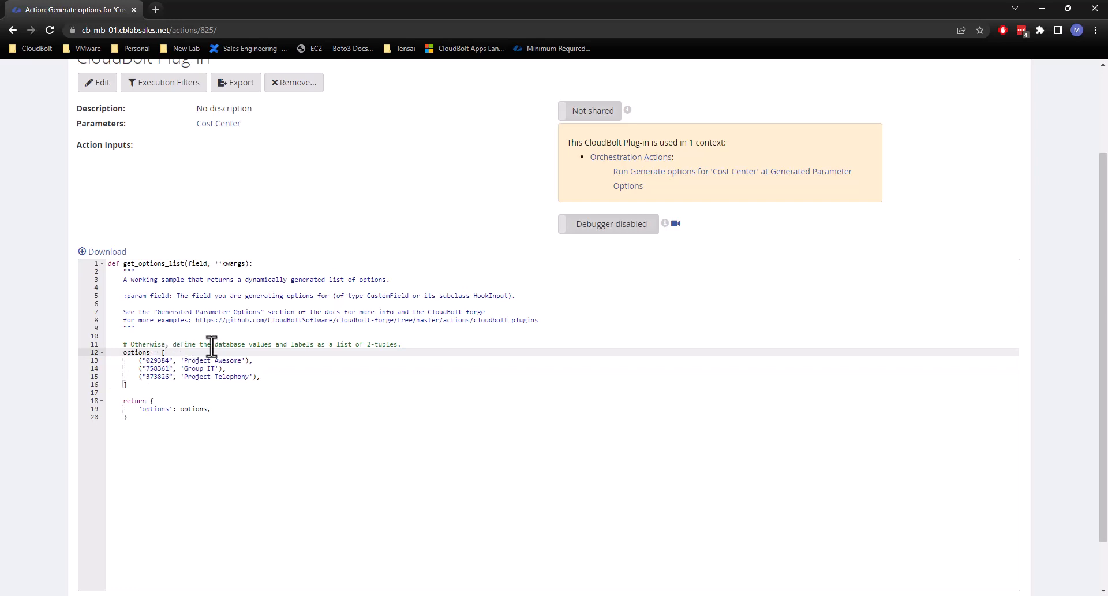
left_click_drag(248, 361, 137, 361)
left_click(137, 361)
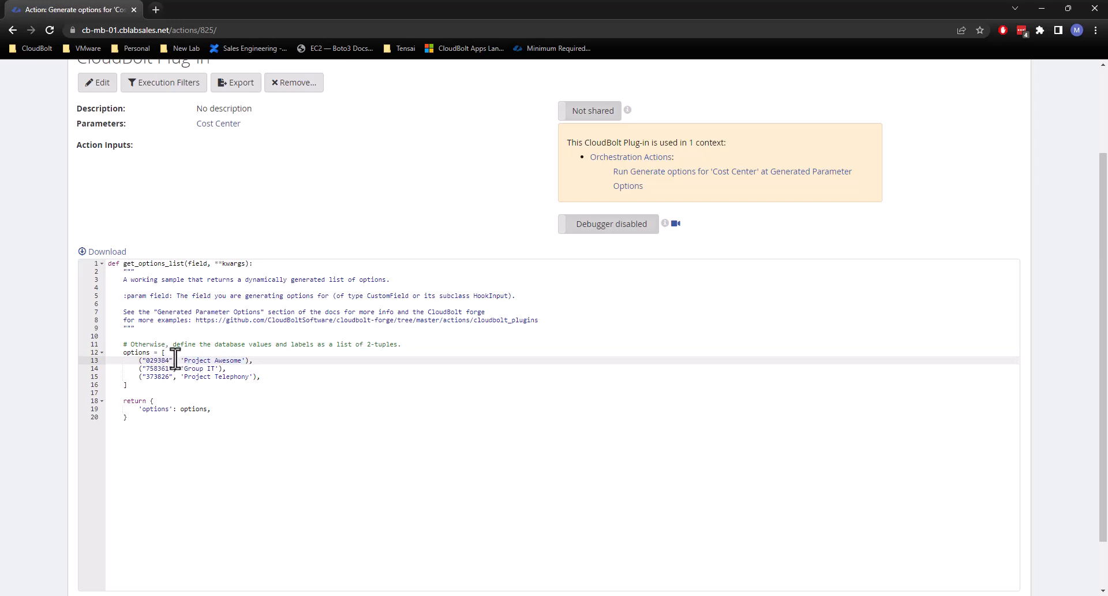
left_click_drag(137, 360, 246, 360)
left_click(245, 359)
left_click_drag(162, 353, 253, 360)
left_click(173, 386)
left_click(149, 367)
left_click(250, 361)
left_click(223, 360)
left_click_drag(136, 409, 190, 409)
left_click(175, 376)
left_click(151, 360)
left_click_drag(139, 361, 253, 364)
left_click(246, 363)
left_click_drag(179, 362, 245, 362)
left_click(222, 362)
Save the code of the Cost Center options plug-in.
scroll(86, 432, "down", 2)
left_click(102, 554)
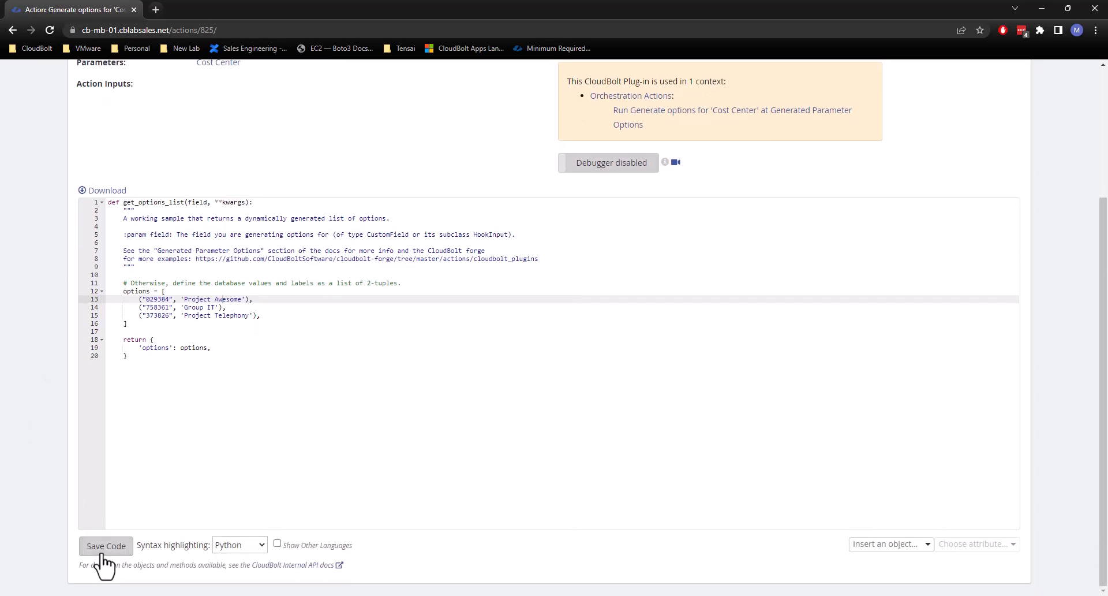
scroll(207, 210, "up", 2)
scroll(207, 211, "up", 2)
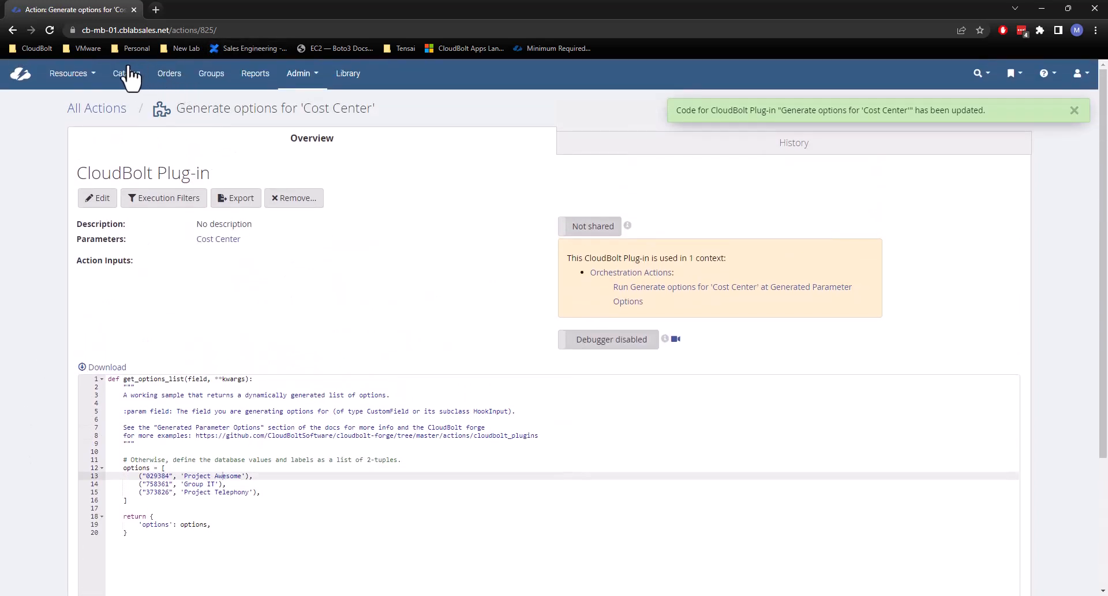
Start a Custom Server order in one new browser tab and open group Tenant2 / IT's parameters in another.
middle_click(120, 73)
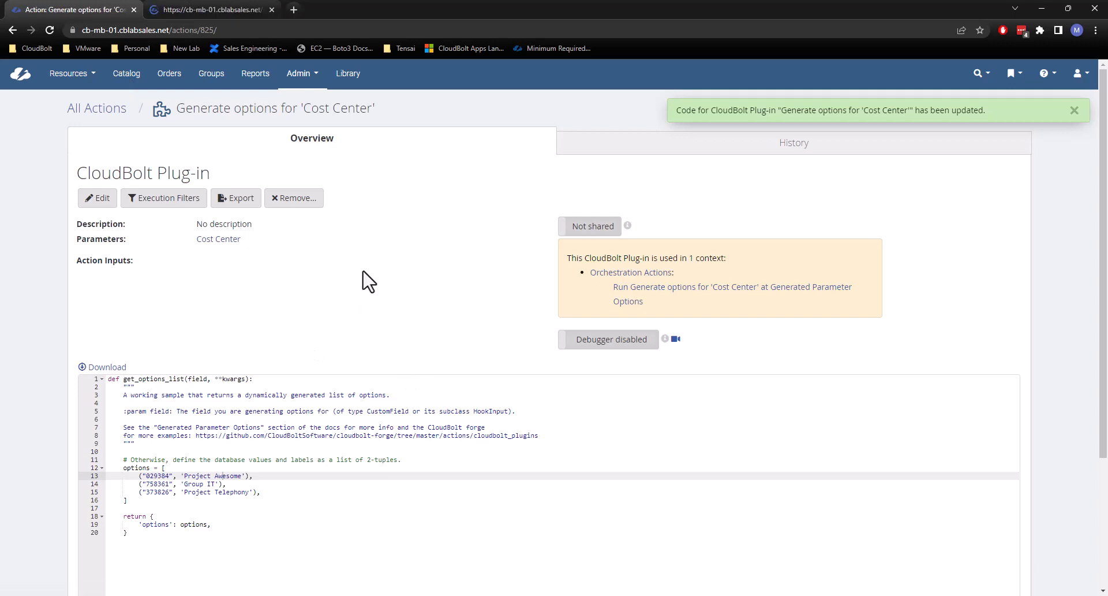
middle_click(223, 83)
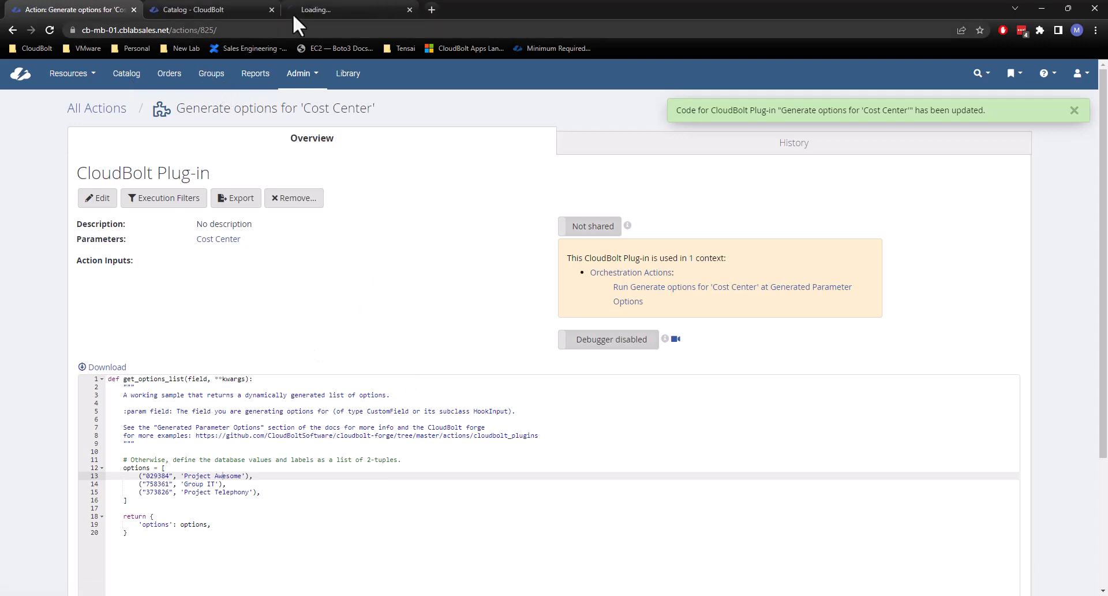
left_click(193, 2)
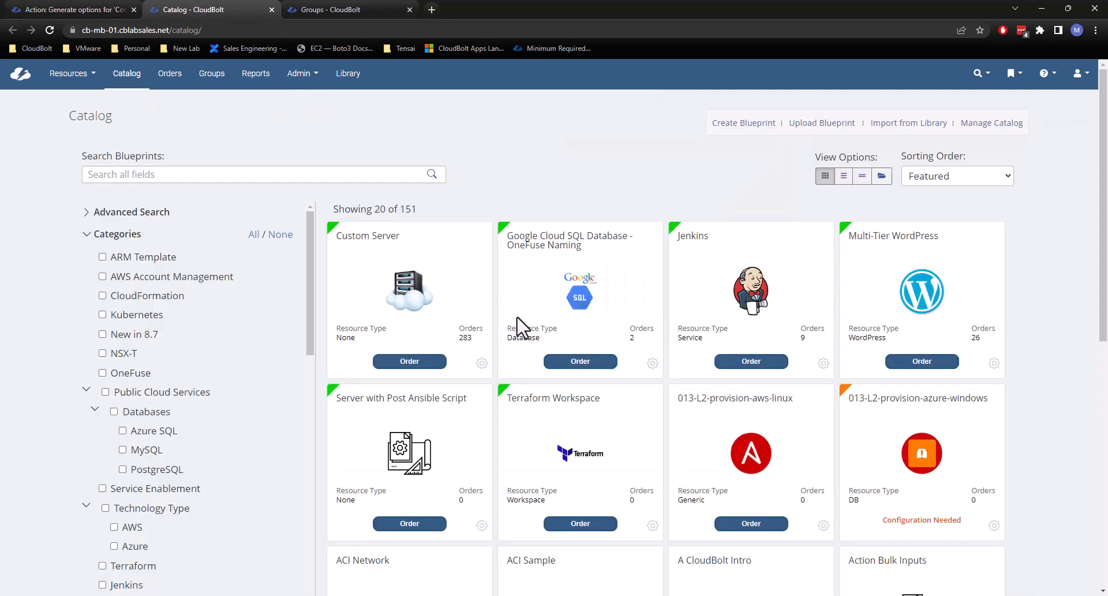
left_click(411, 362)
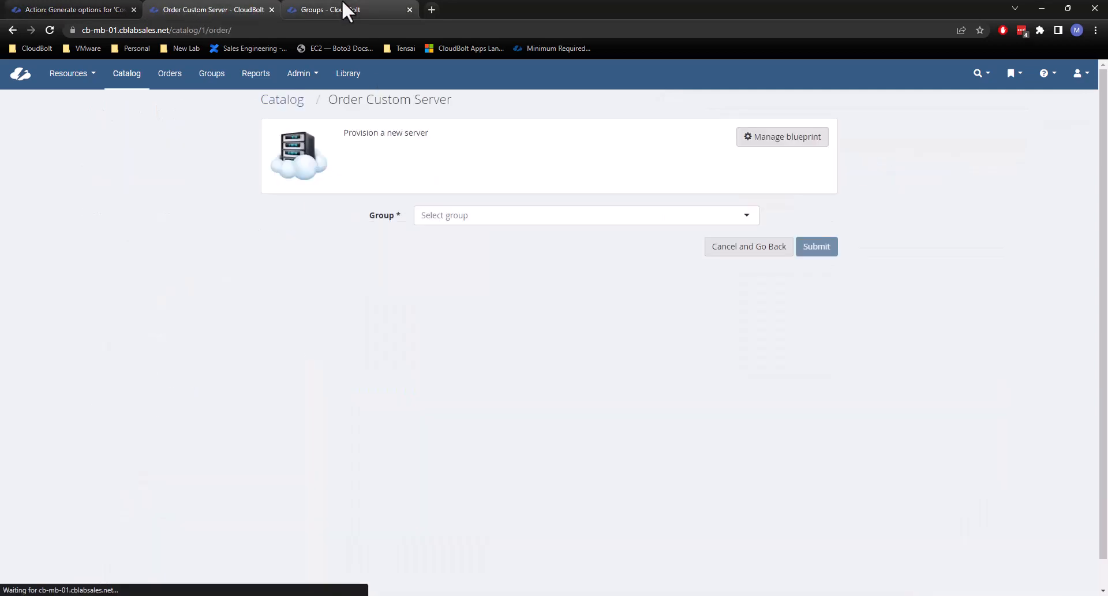
left_click(346, 10)
left_click(100, 481)
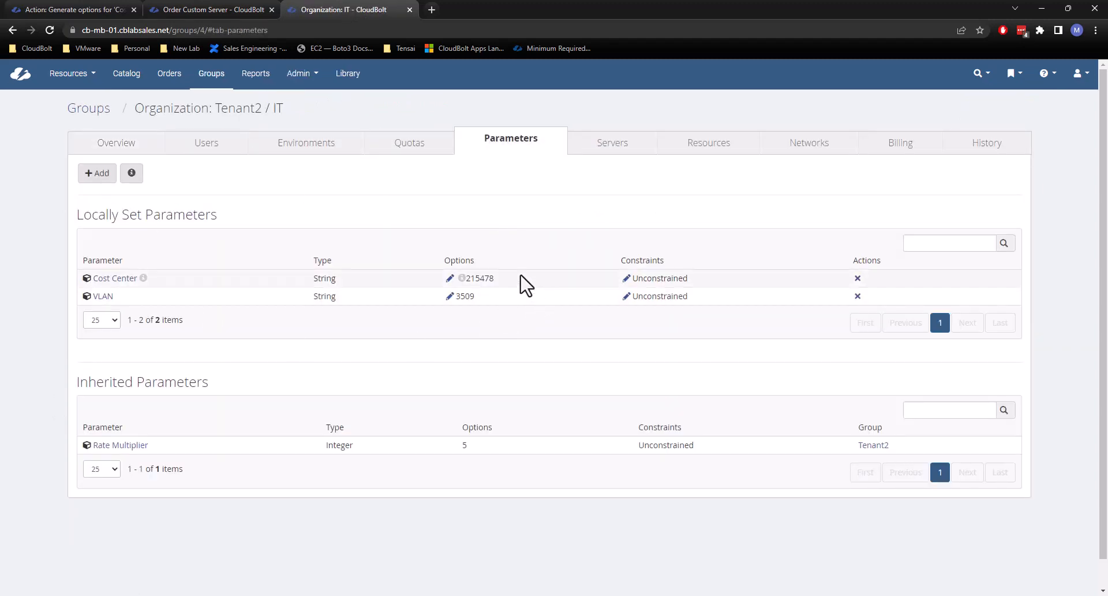
Remove option 215478 from group Tenant2 / IT's Cost Center parameter, look through the selectable generated options, and save.
left_click(450, 279)
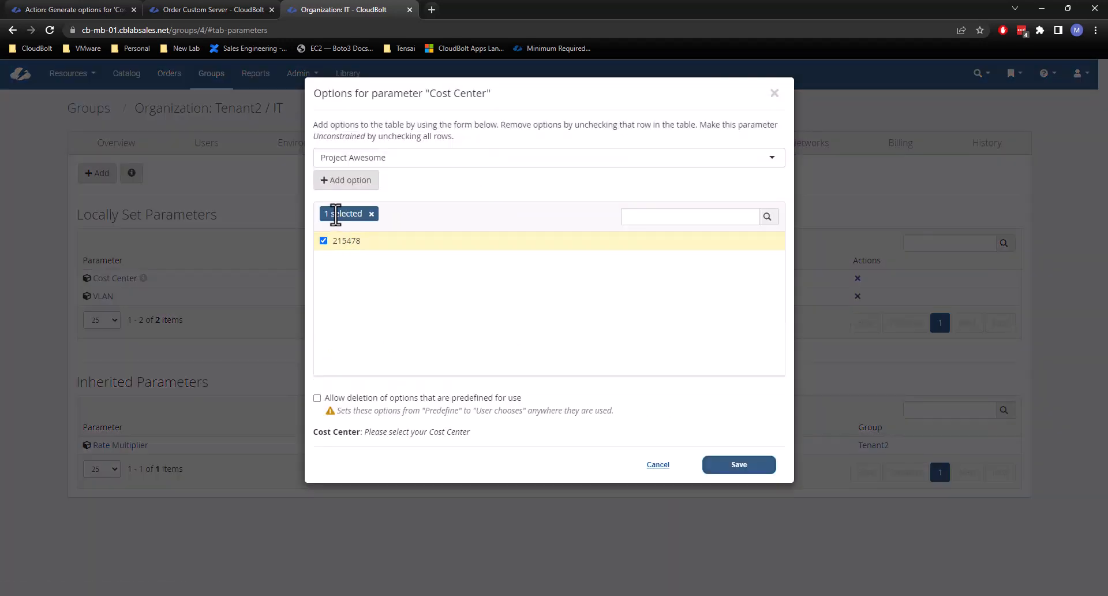
left_click(324, 242)
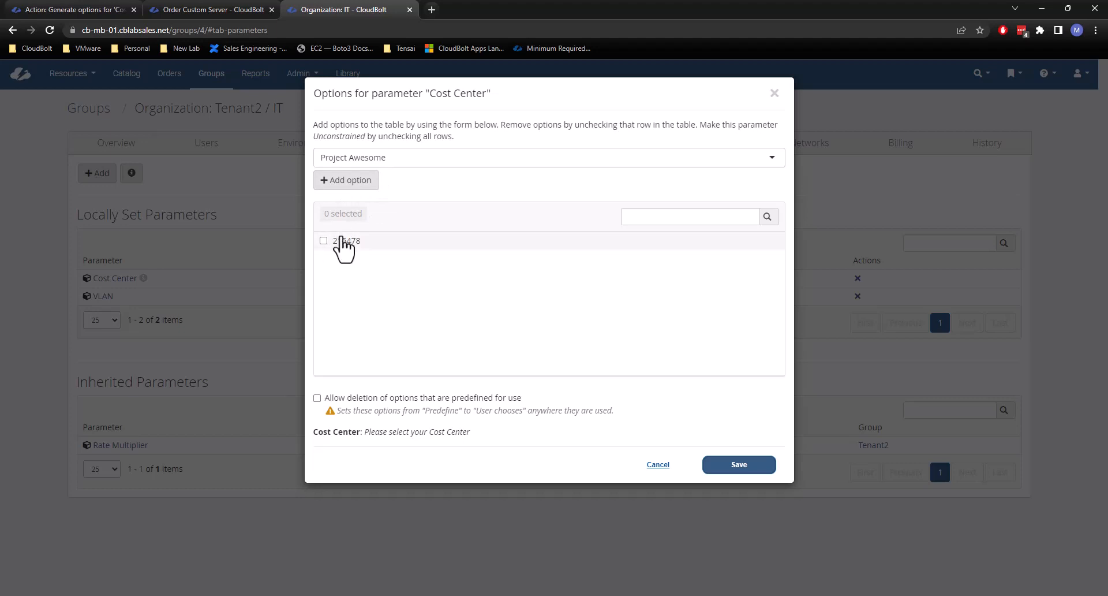
left_click(372, 159)
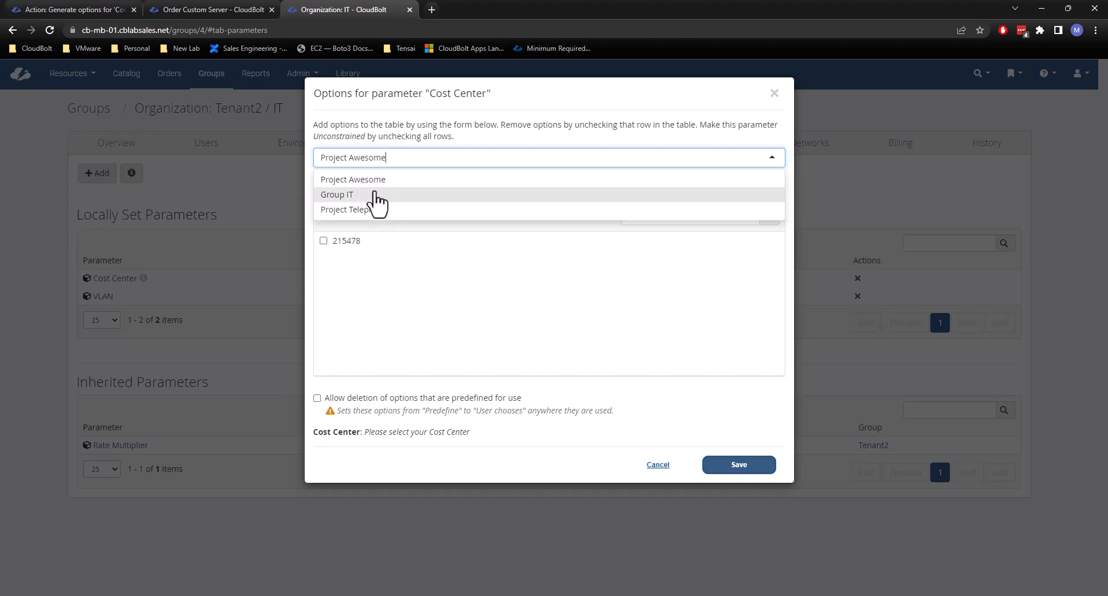
left_click(397, 134)
left_click(364, 157)
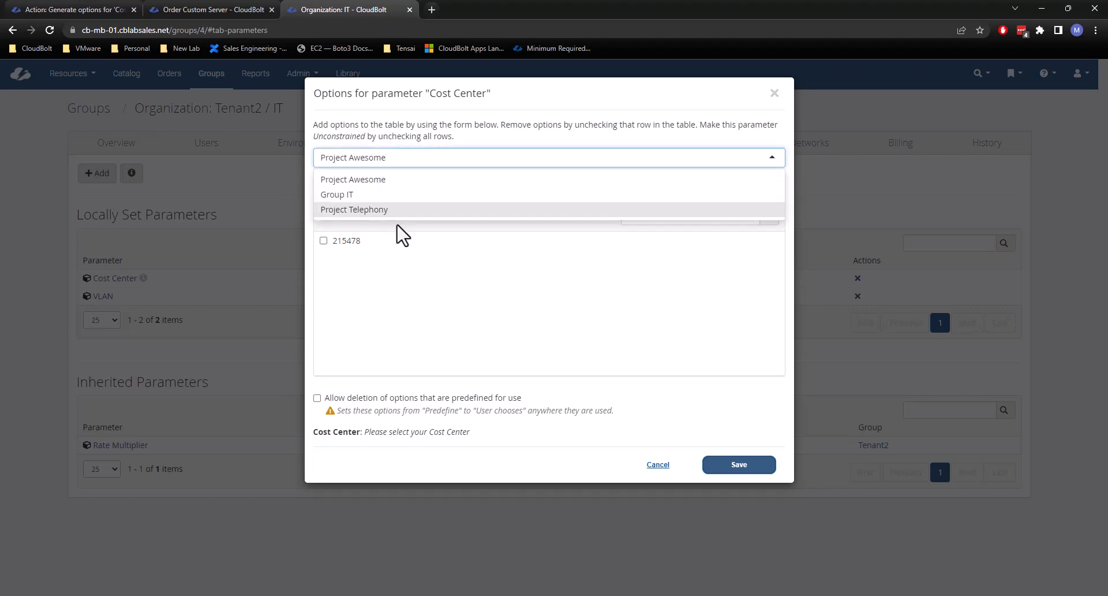
left_click(454, 121)
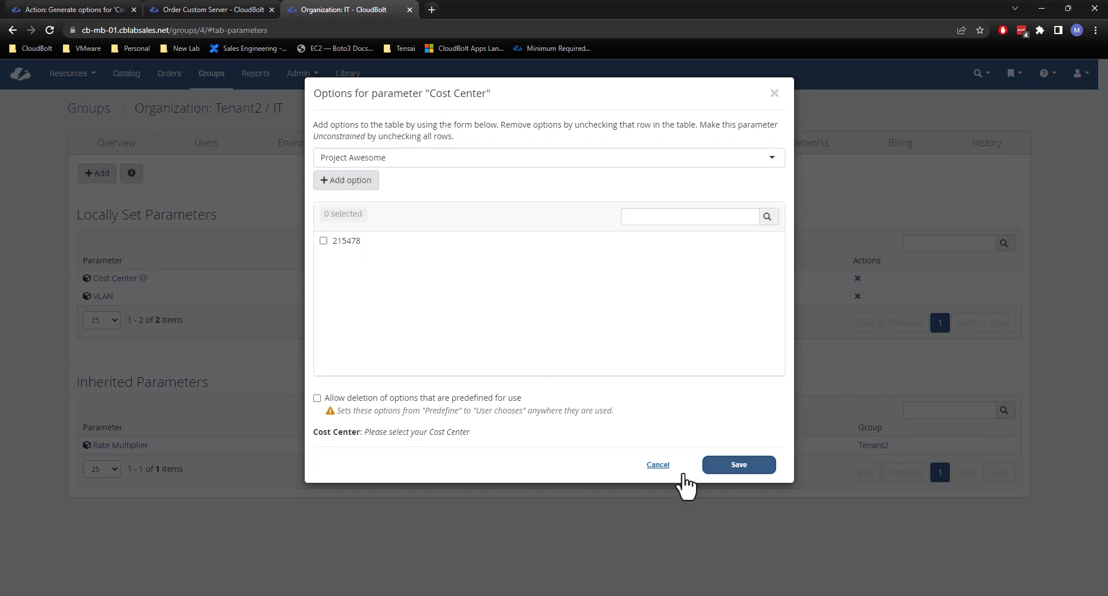
left_click(764, 477)
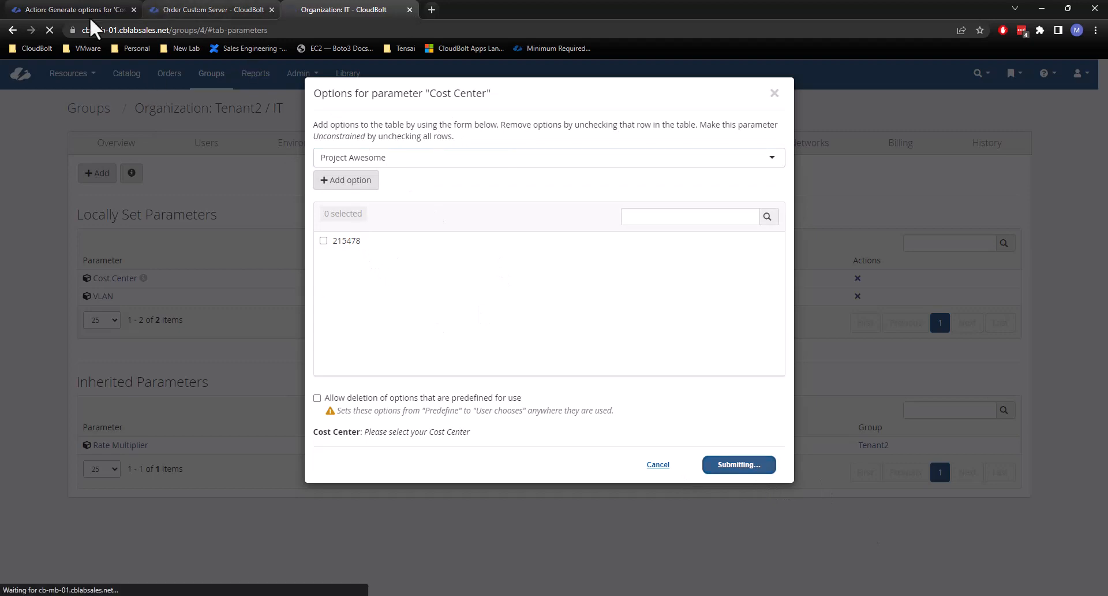
Fill the Custom Server order with group Tenant2 / IT and environment Sales - Parameters, and check its Cost Center field.
left_click(62, 10)
left_click(273, 2)
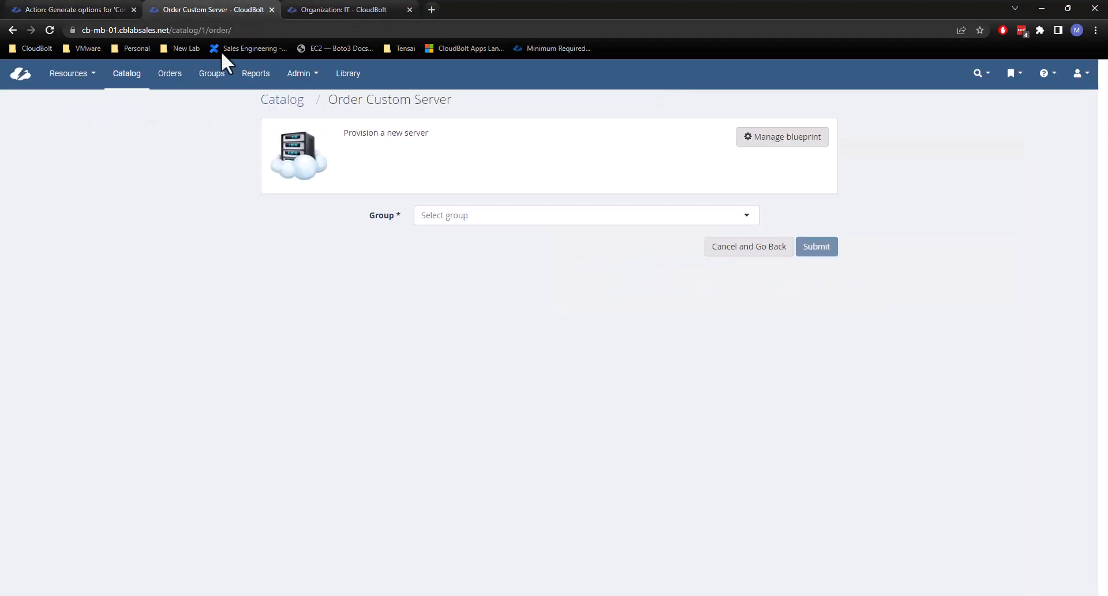
left_click(475, 218)
scroll(474, 312, "down", 1)
scroll(475, 317, "down", 2)
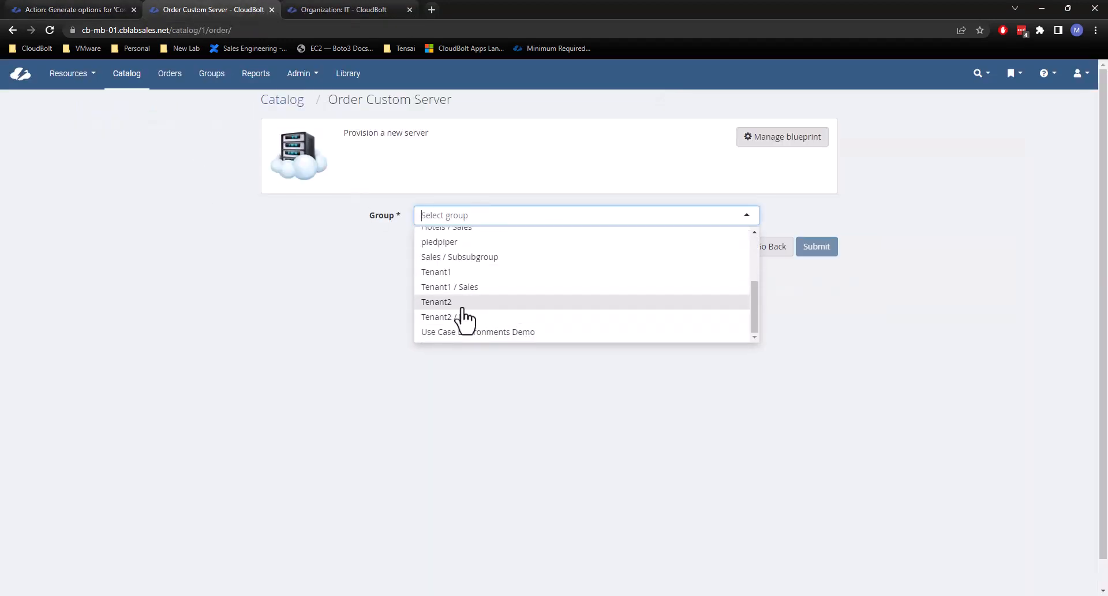
left_click(464, 322)
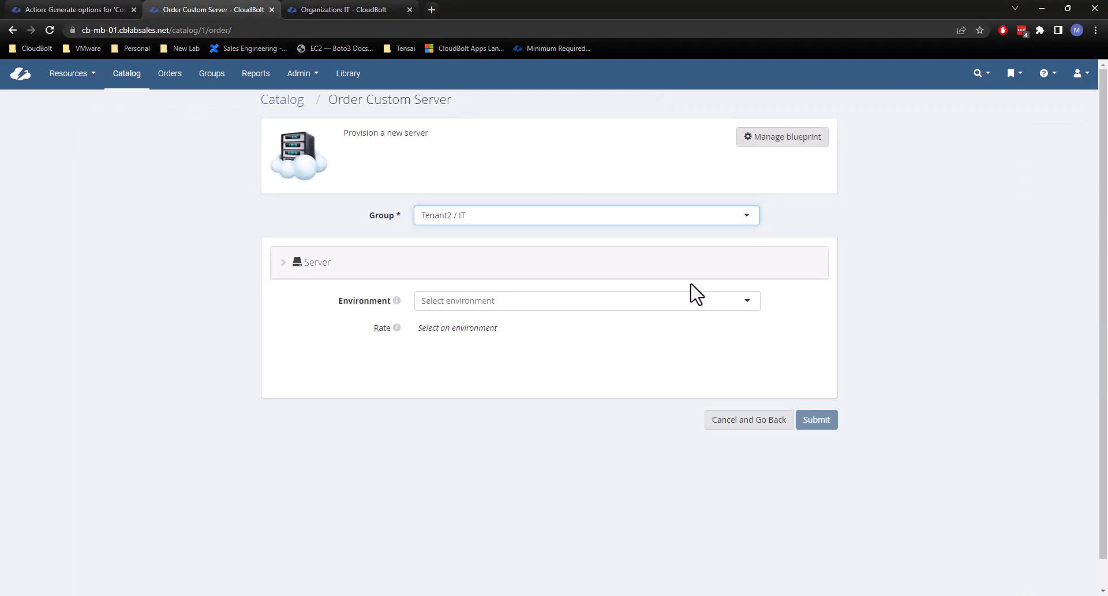
left_click(534, 307)
scroll(536, 341, "down", 1)
left_click(539, 398)
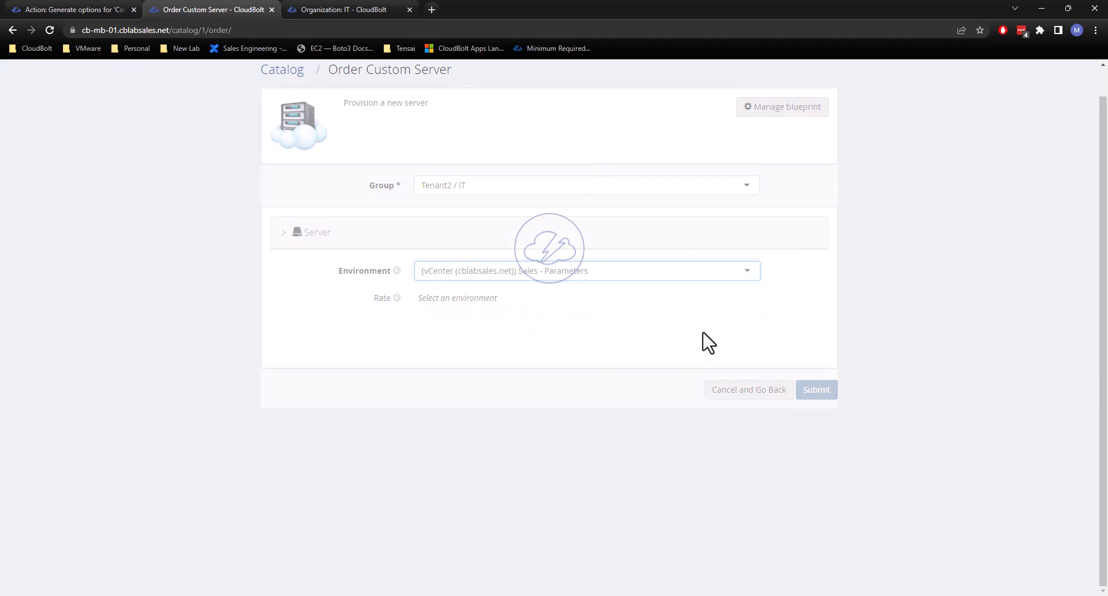
scroll(435, 376, "down", 1)
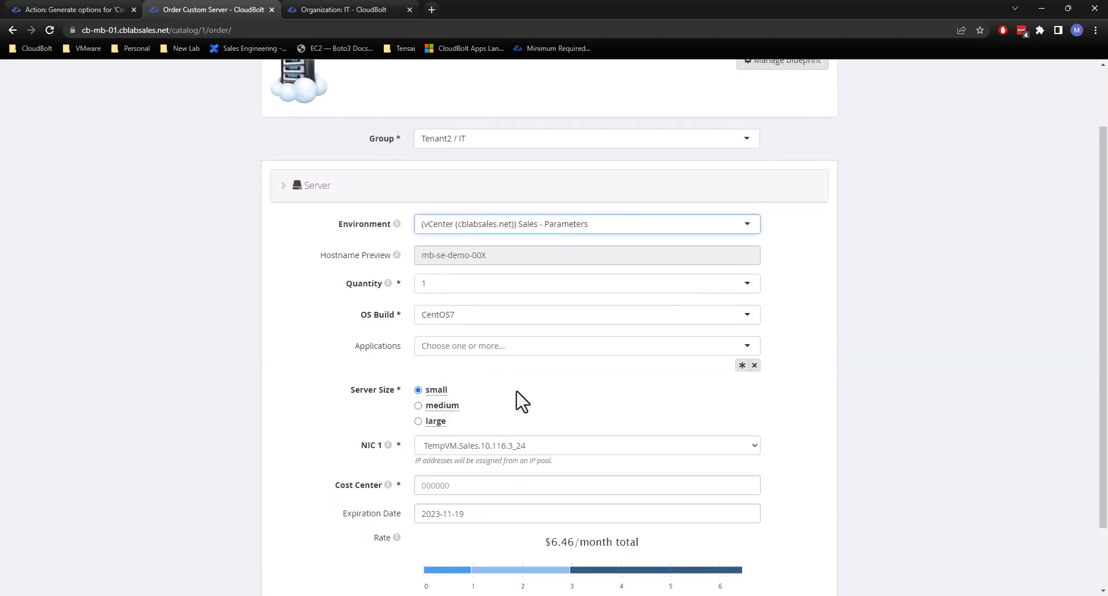
left_click(453, 485)
scroll(568, 337, "up", 2)
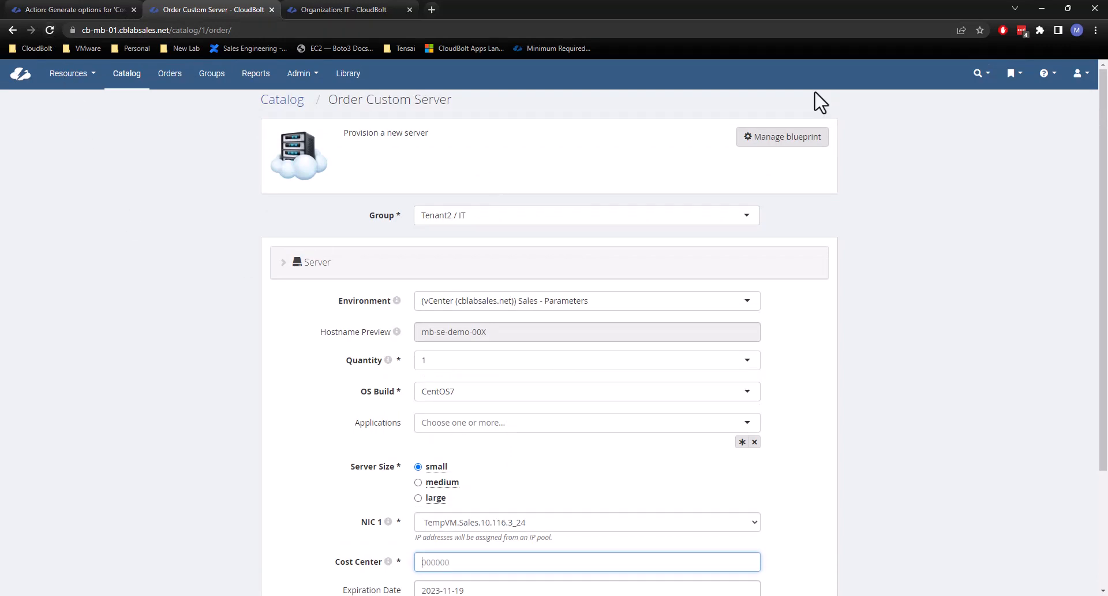
Open the Sales - Parameters environment's parameters from the Custom Server blueprint's build configuration, and close the blueprint page.
left_click(750, 139, "ctrl")
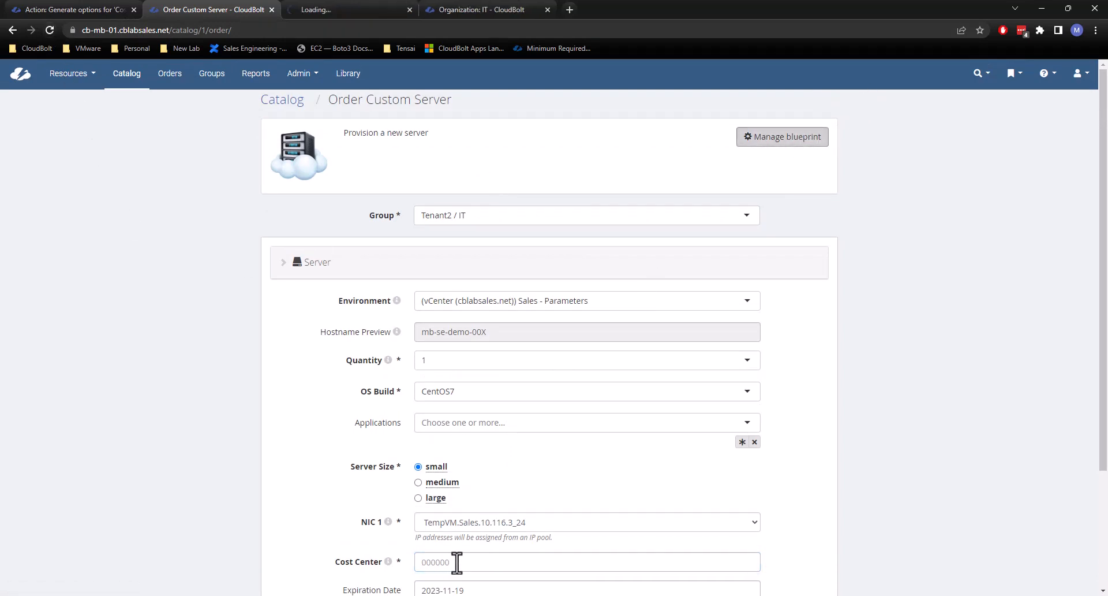
left_click(334, 10)
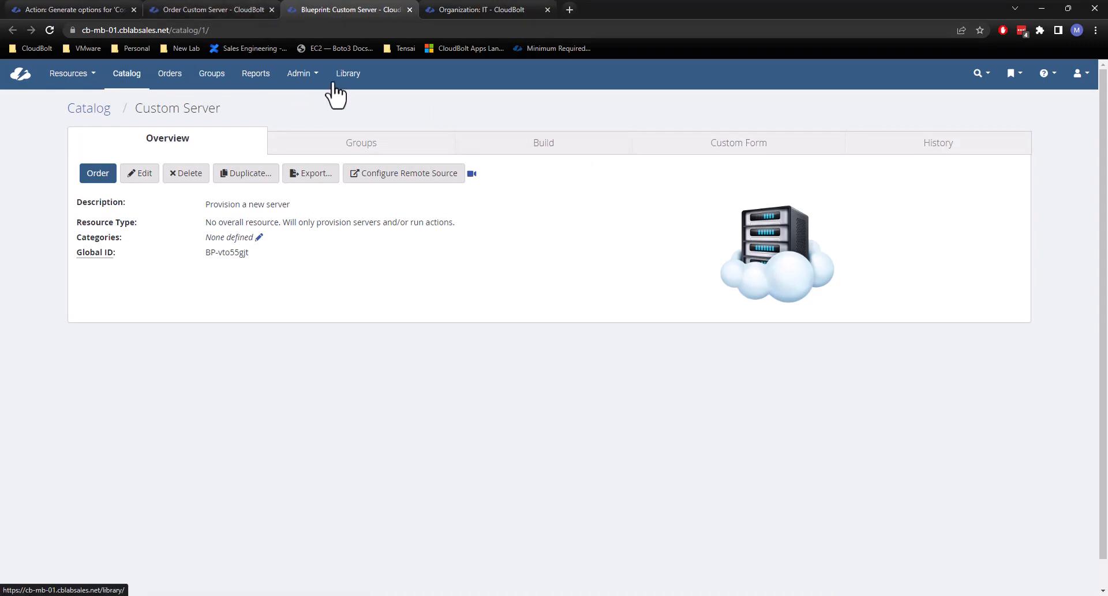
left_click(537, 151)
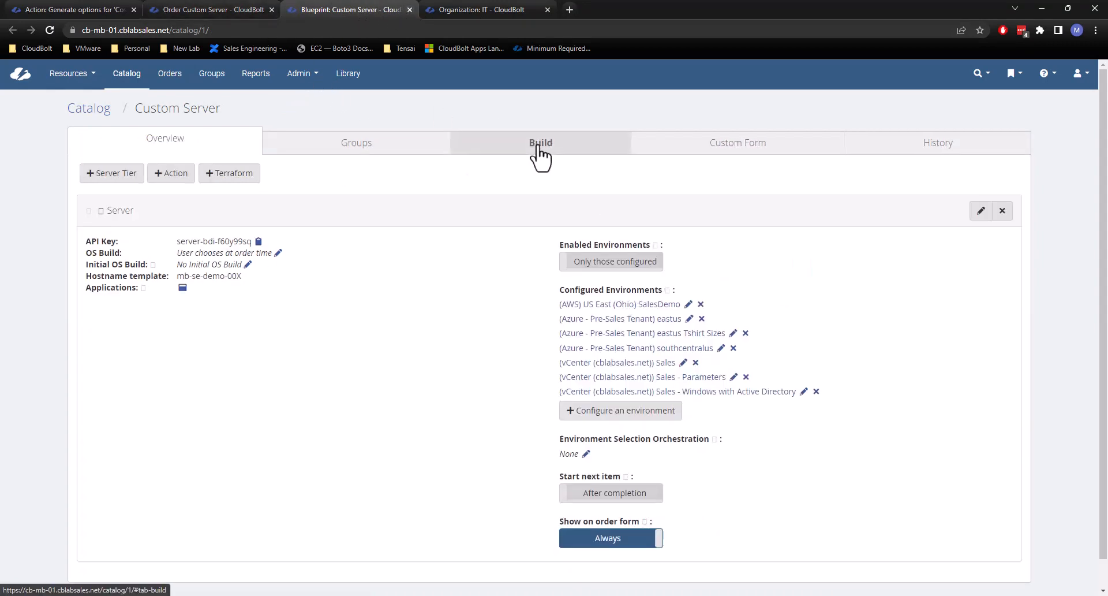
middle_click(700, 378)
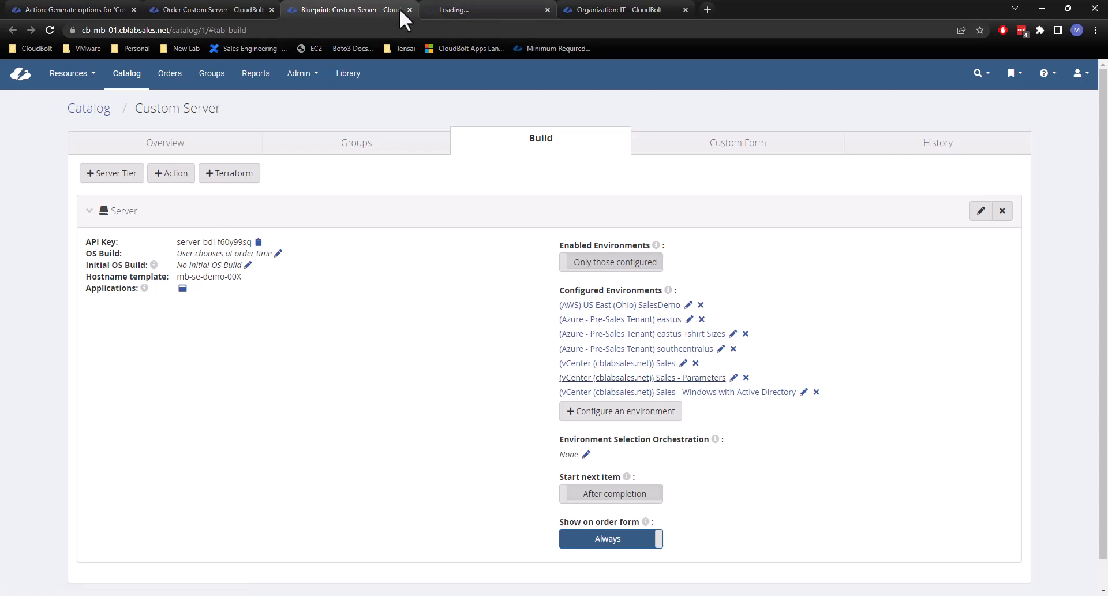
middle_click(396, 7)
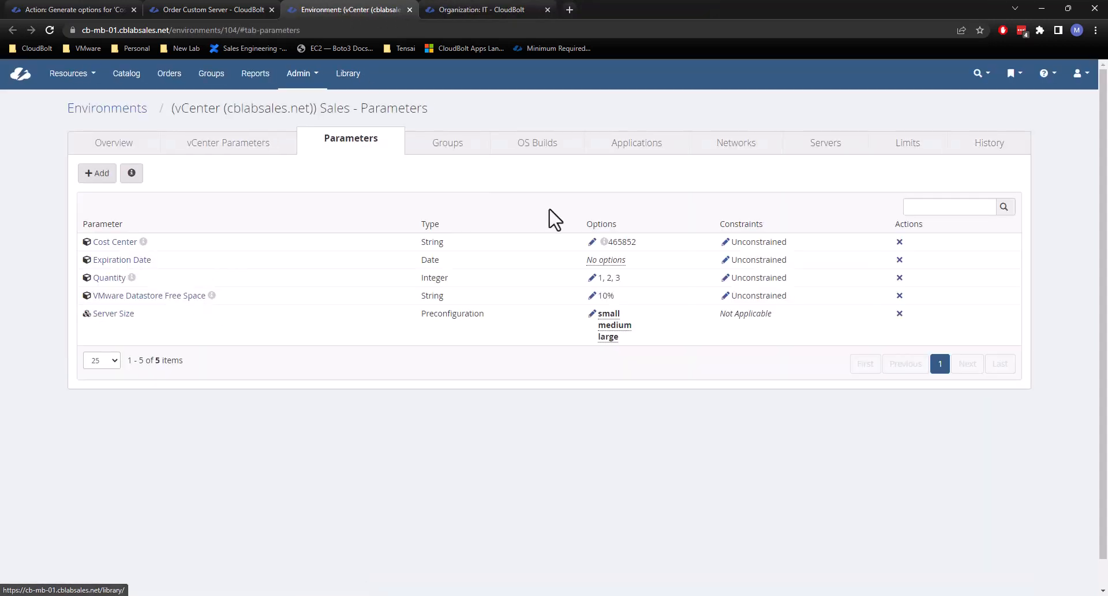
Remove option 465852 from the Sales - Parameters environment's Cost Center parameter and save.
left_click(592, 243)
left_click(339, 243)
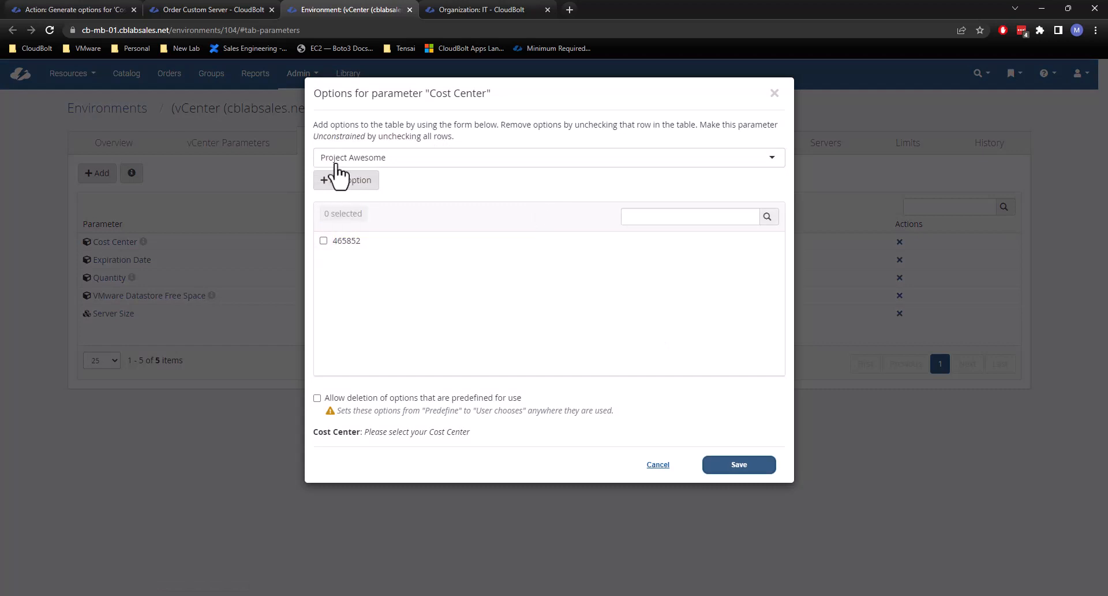
left_click(747, 466)
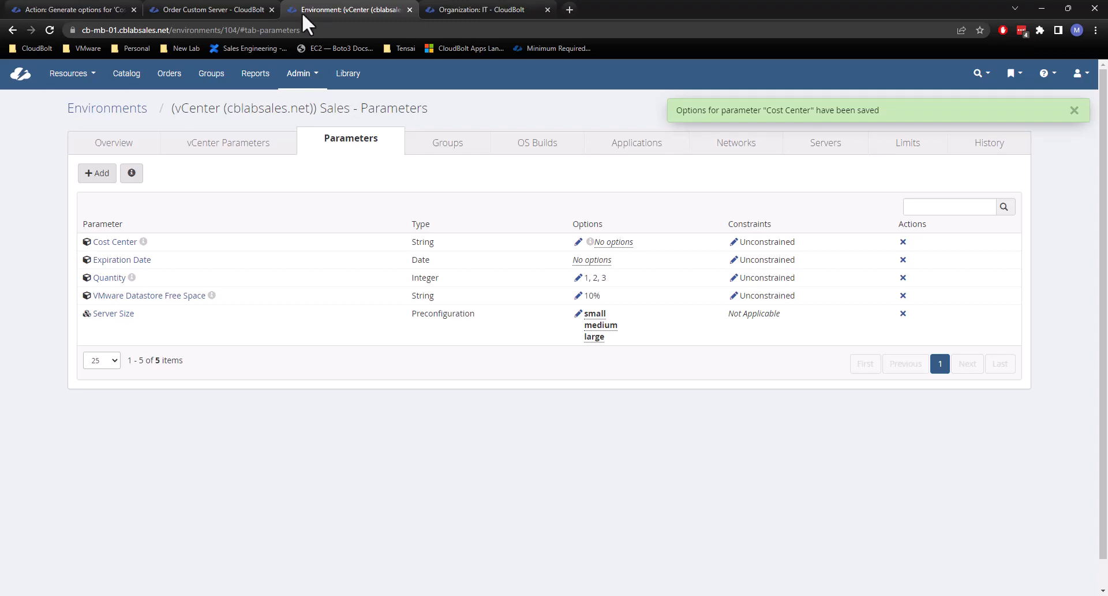
Reload the Custom Server order and choose group Tenant2 / IT with the vCenter environment Sales - Parameters.
left_click(206, 4)
scroll(166, 258, "down", 1)
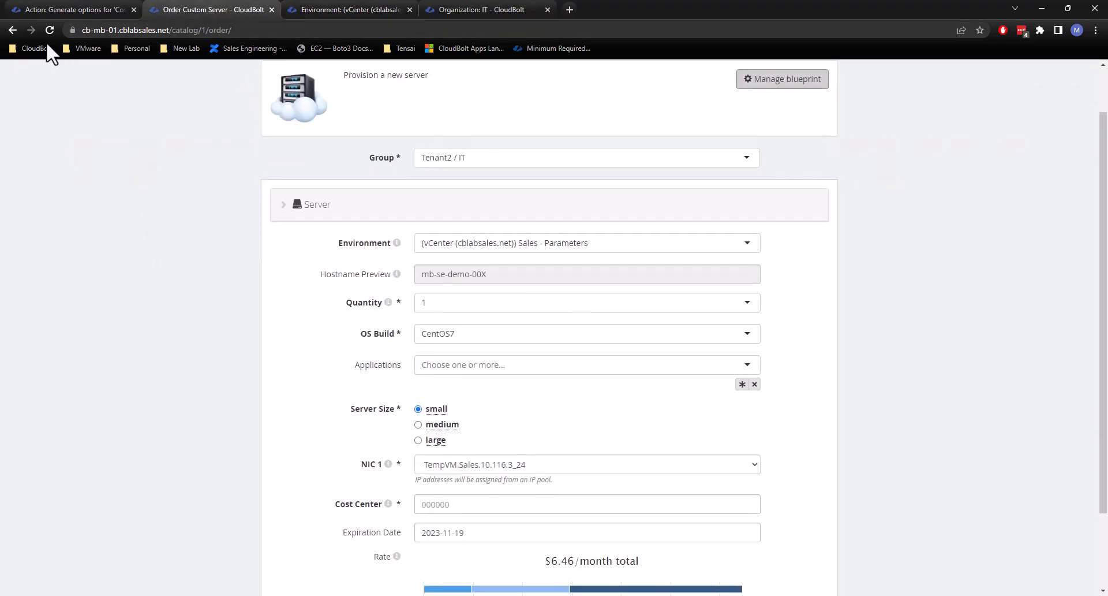
left_click(49, 29)
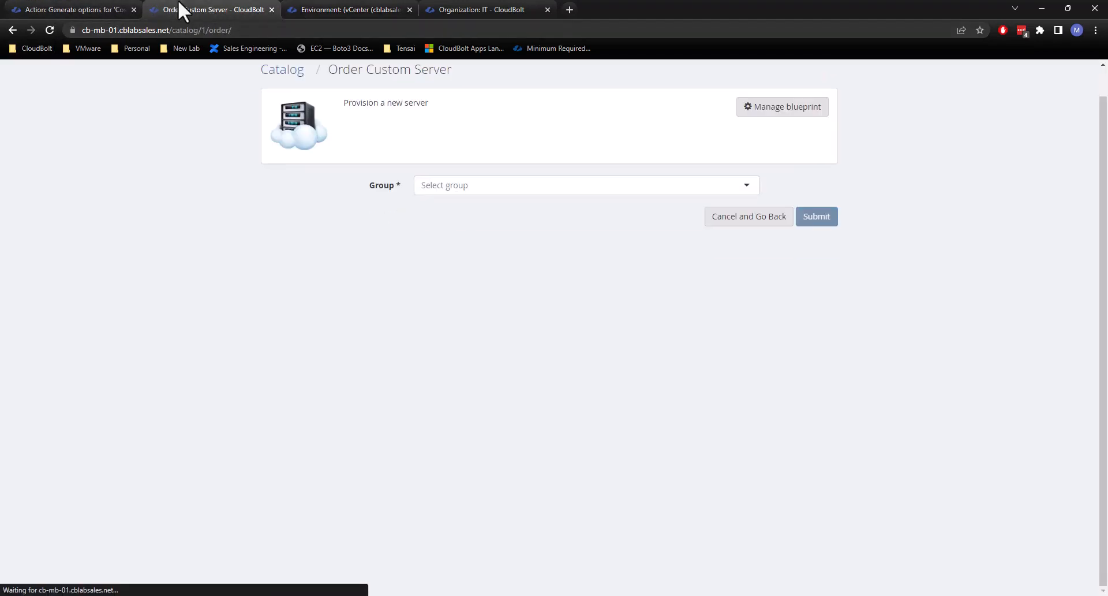
left_click(445, 185)
scroll(458, 266, "down", 3)
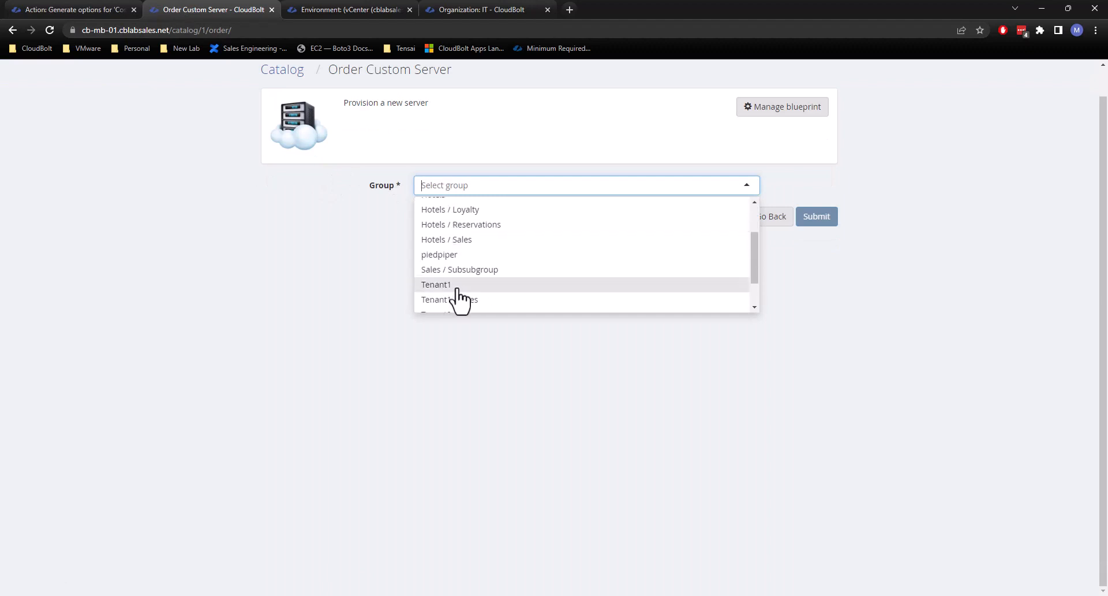
left_click(468, 292)
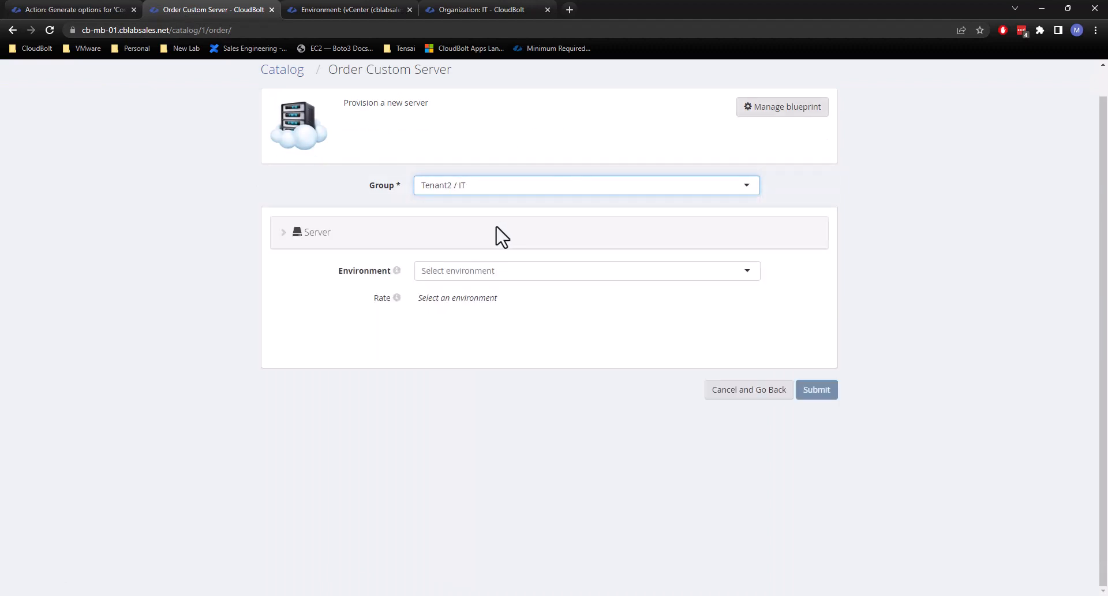
left_click(483, 270)
left_click(514, 367)
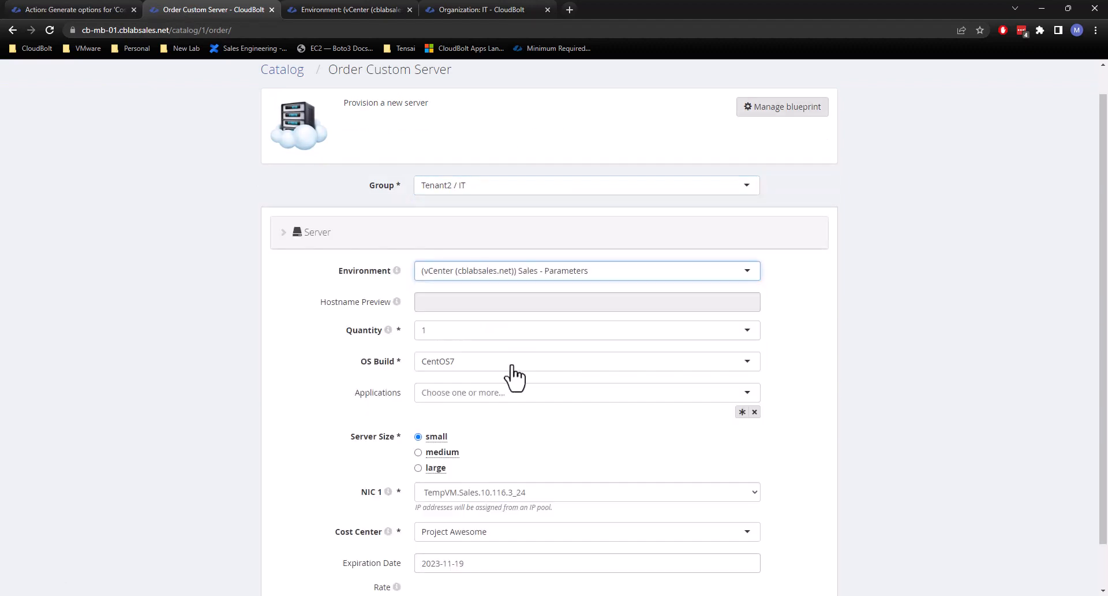
Choose 'Group IT' as the order's Cost Center.
scroll(673, 364, "down", 1)
left_click(464, 481)
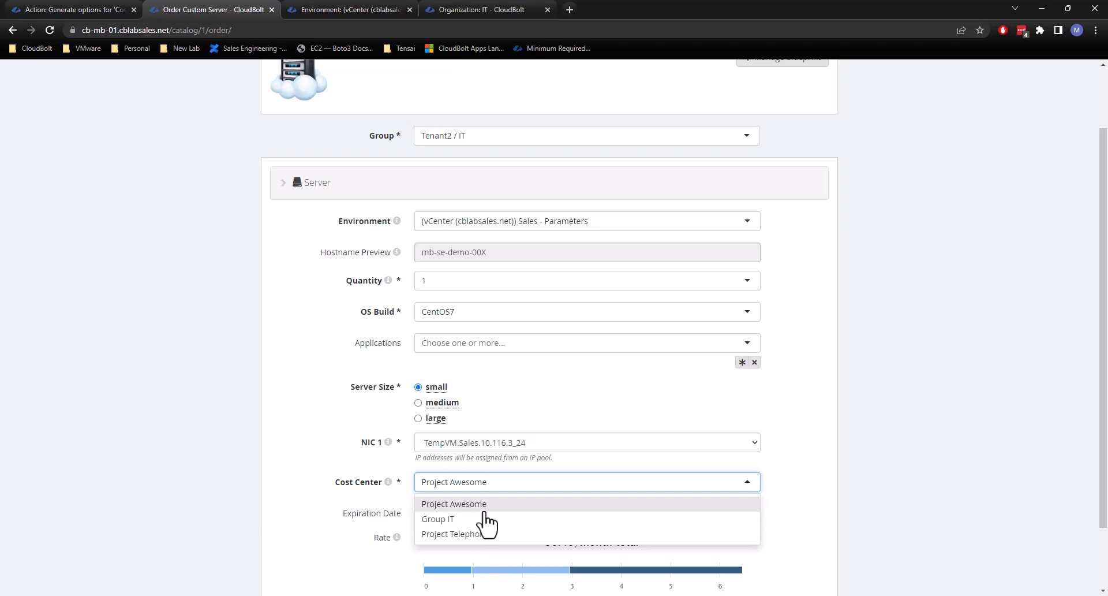
left_click(486, 519)
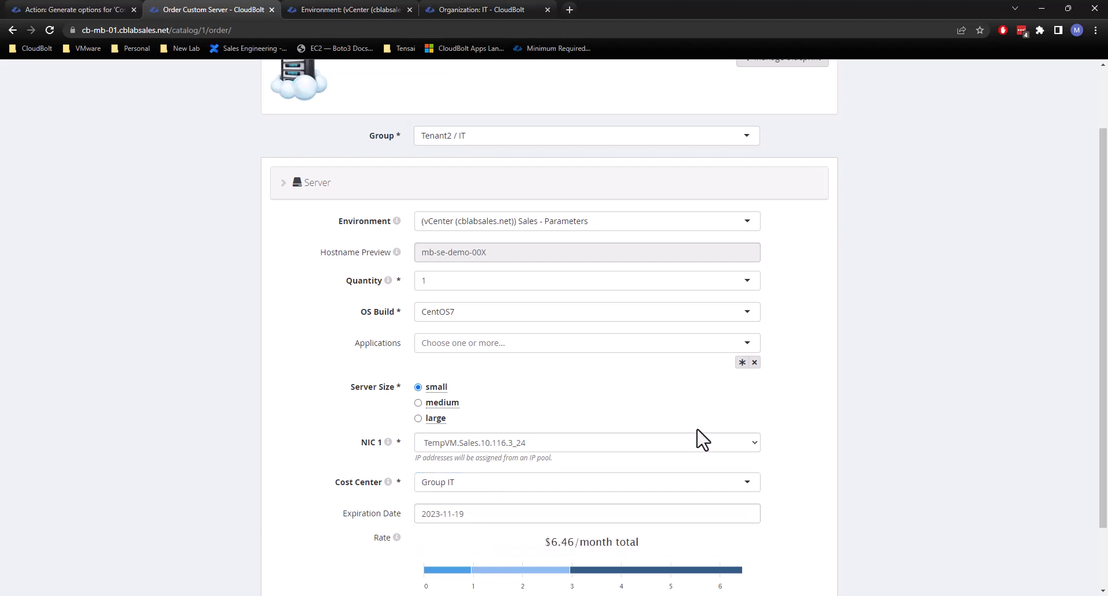
Set the server's expiration date to 2023-05-24 and submit the order.
scroll(830, 407, "down", 1)
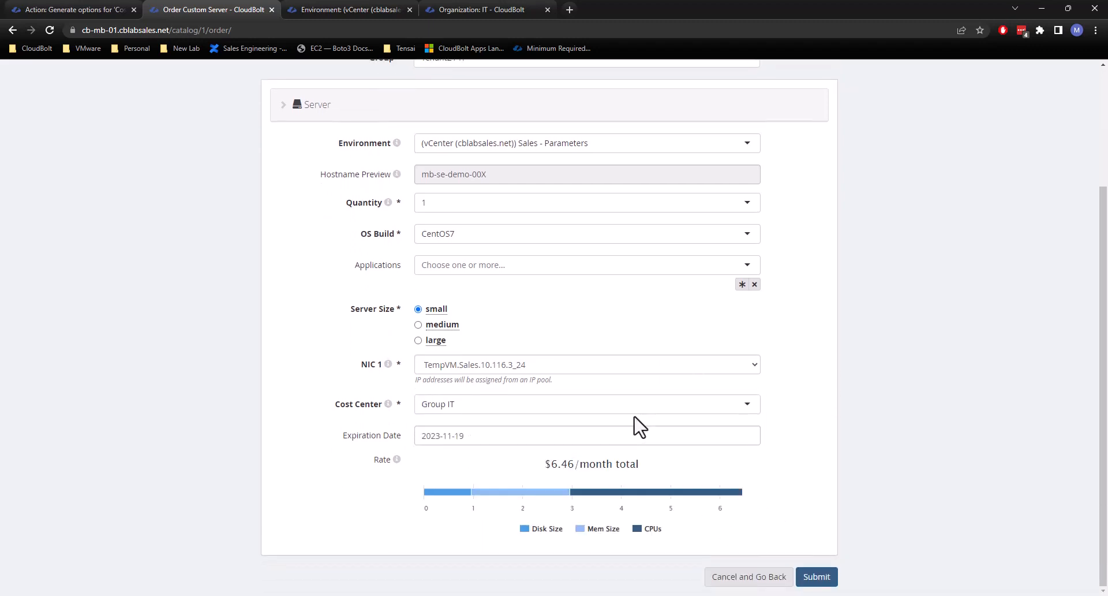
left_click(485, 440)
left_click(426, 275)
left_click(426, 275)
left_click(425, 275)
left_click(426, 275)
left_click(426, 274)
left_click(425, 275)
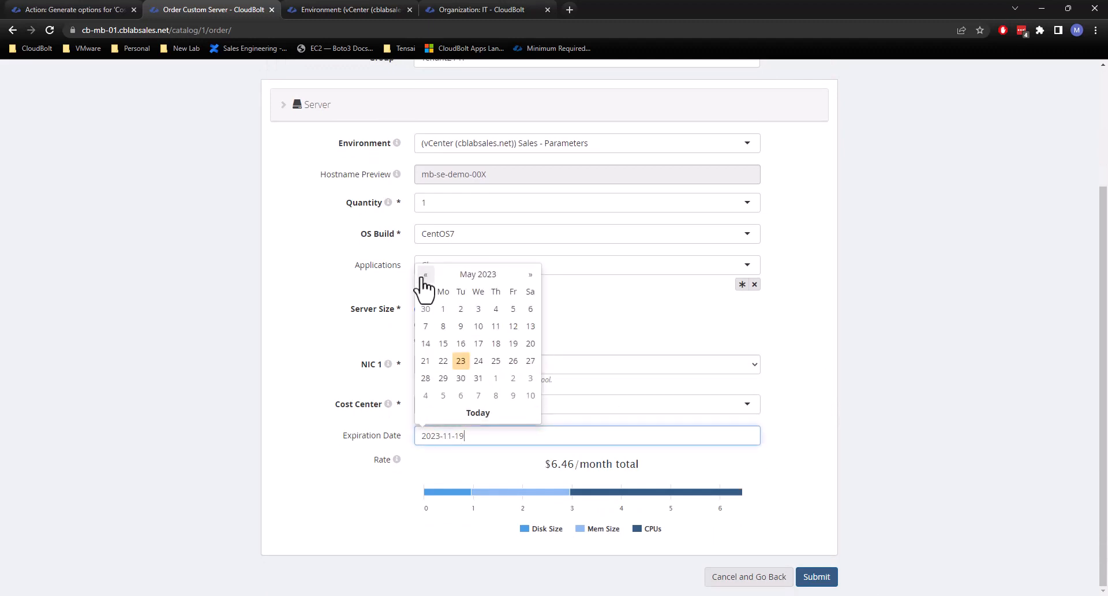
left_click(478, 362)
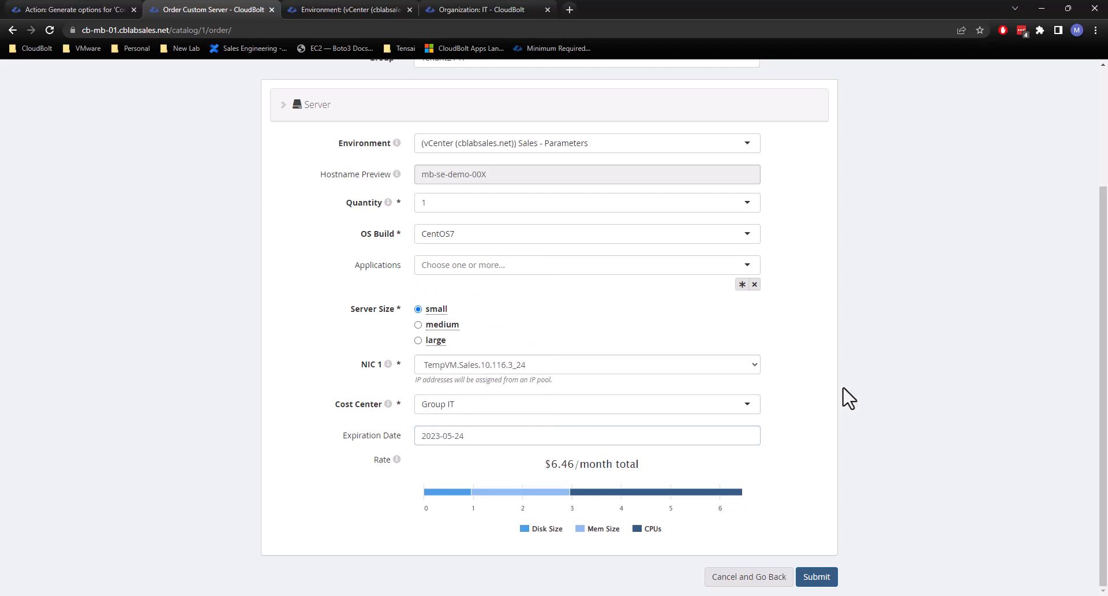
left_click(817, 576)
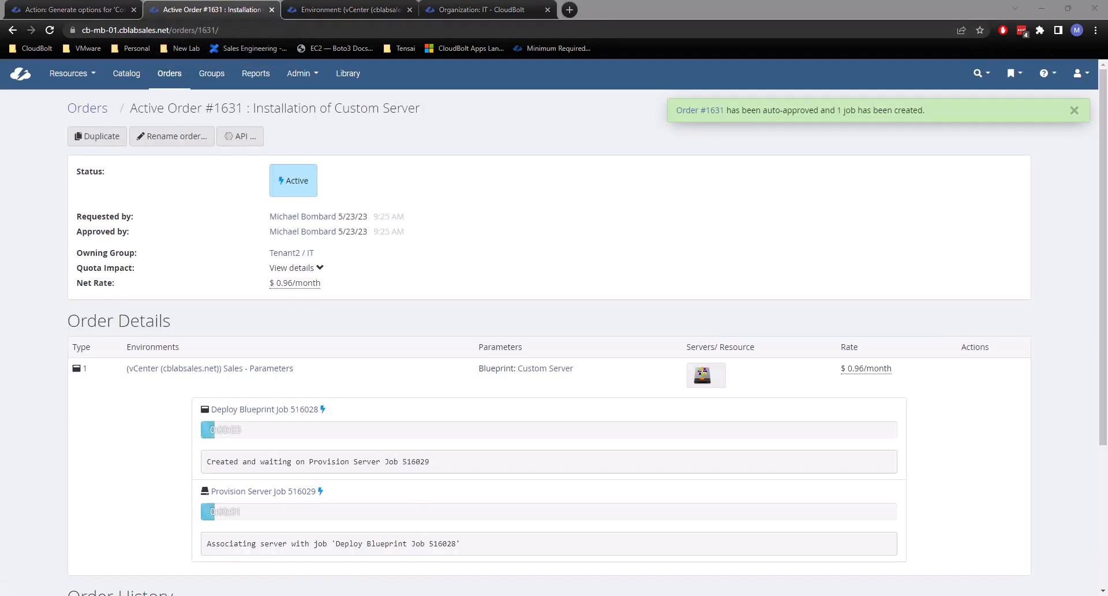
Open the parameters of the newly ordered server and examine the value stored for Cost Center.
left_click(641, 159)
left_click(705, 378)
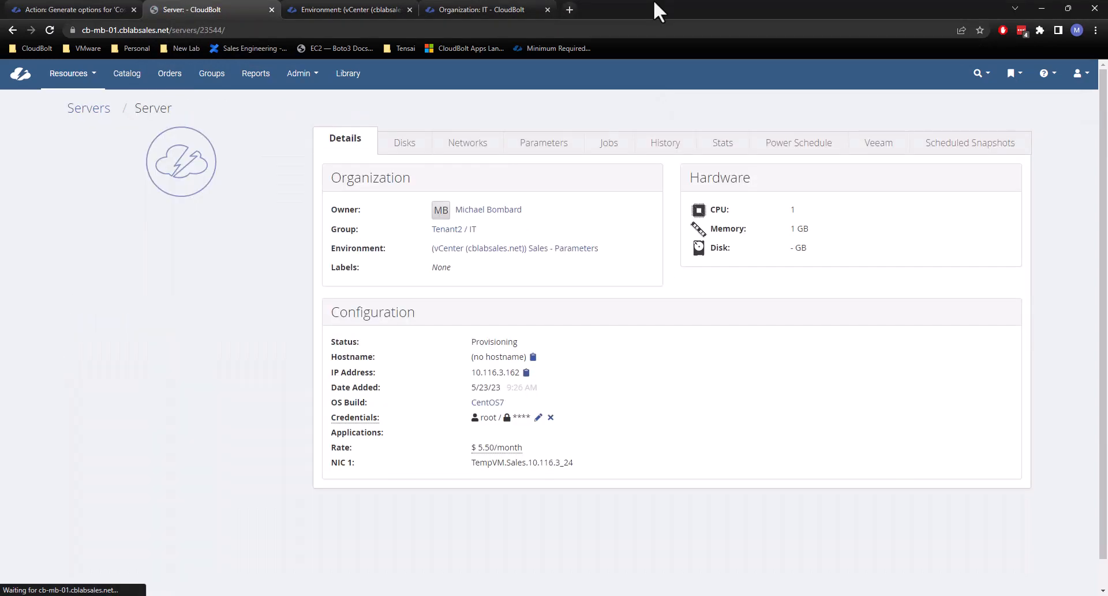
left_click(546, 149)
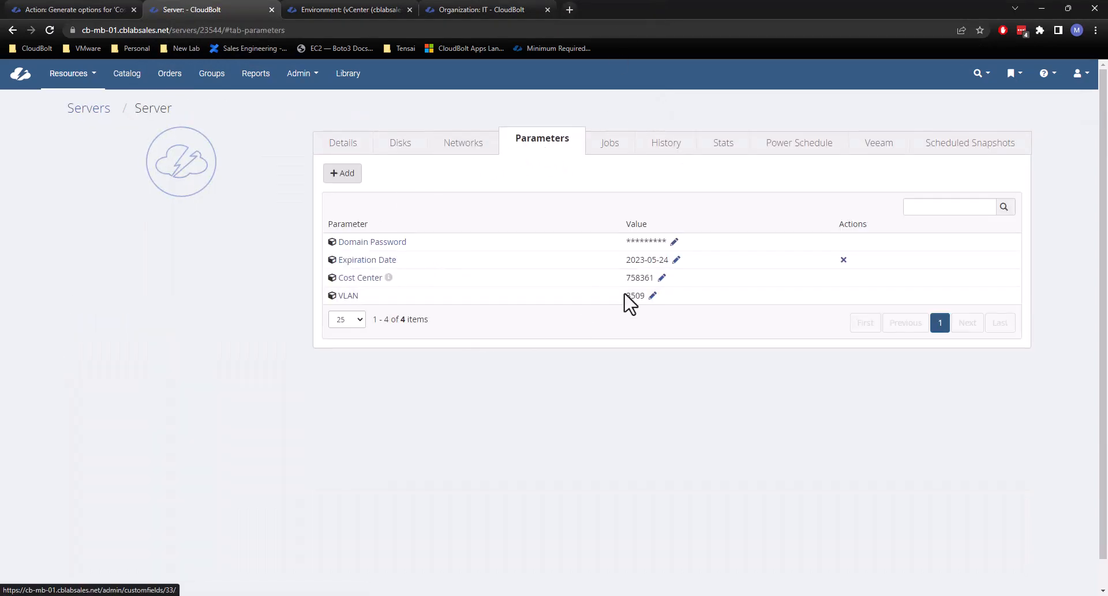
left_click_drag(630, 278, 653, 278)
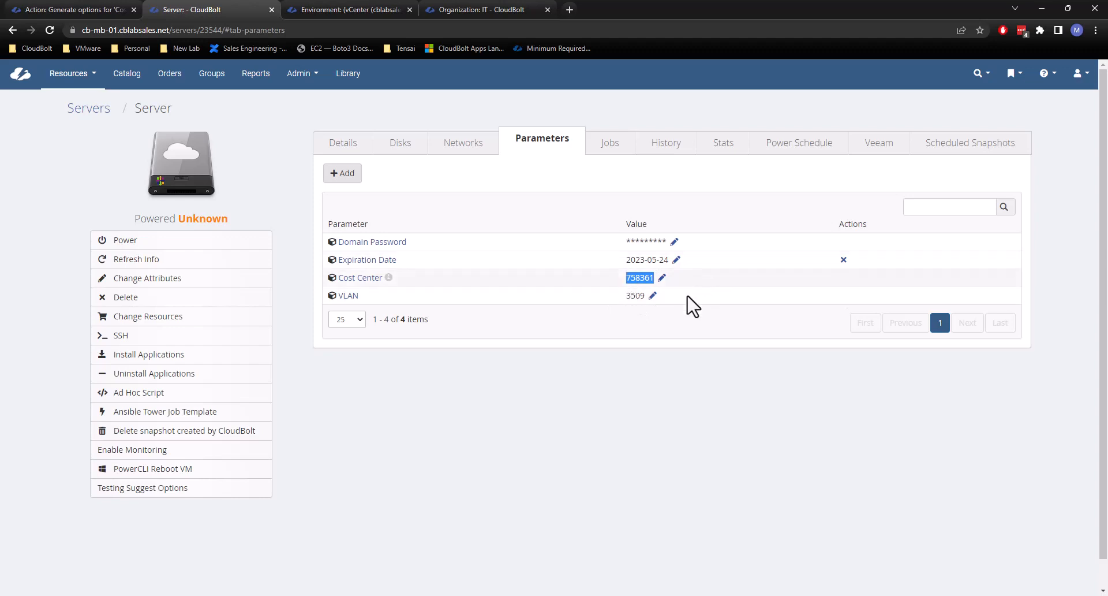
left_click(638, 281)
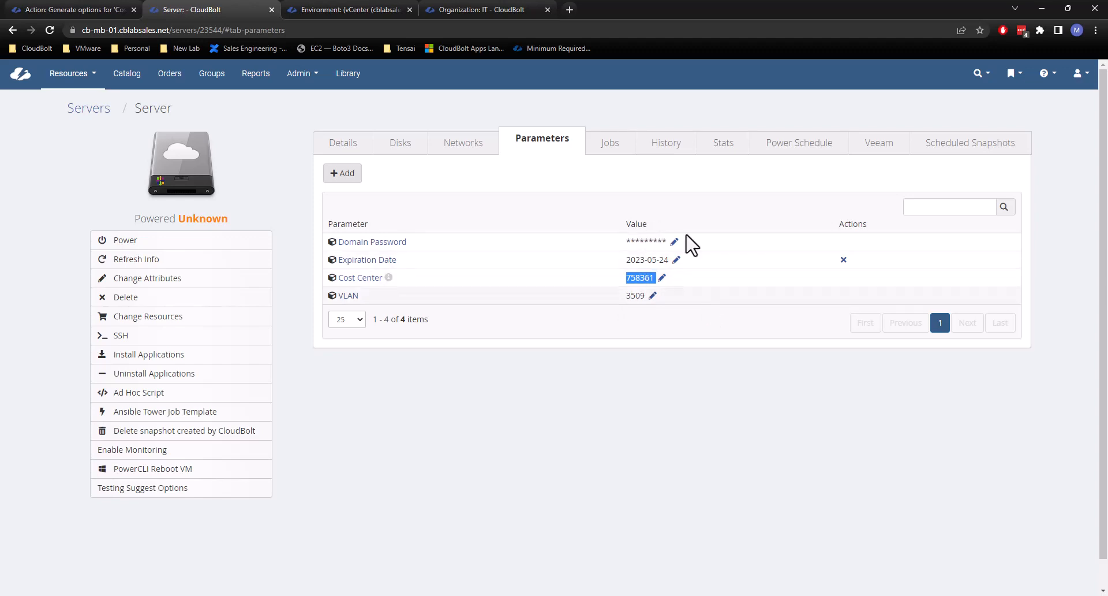
left_click(635, 277)
mouse_move(626, 277)
left_mouse_down()
mouse_move(647, 279)
mouse_move(630, 280)
left_mouse_up()
left_click(636, 272)
left_click(633, 278)
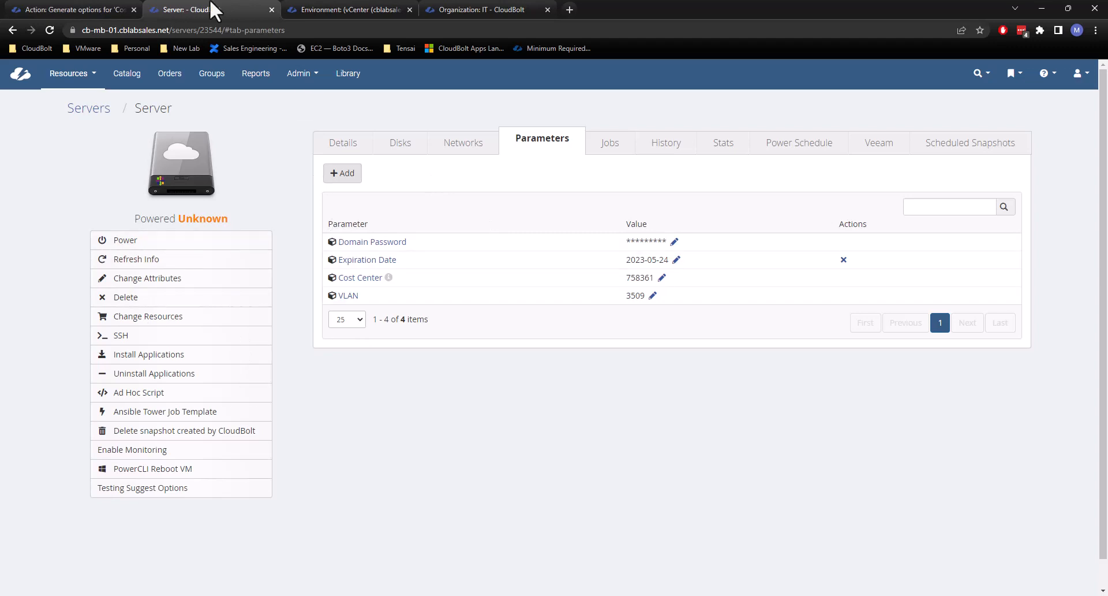
Return to the 'Cost Center' plug-in action and examine its list of option tuples and the returned dictionary.
left_click(74, 10)
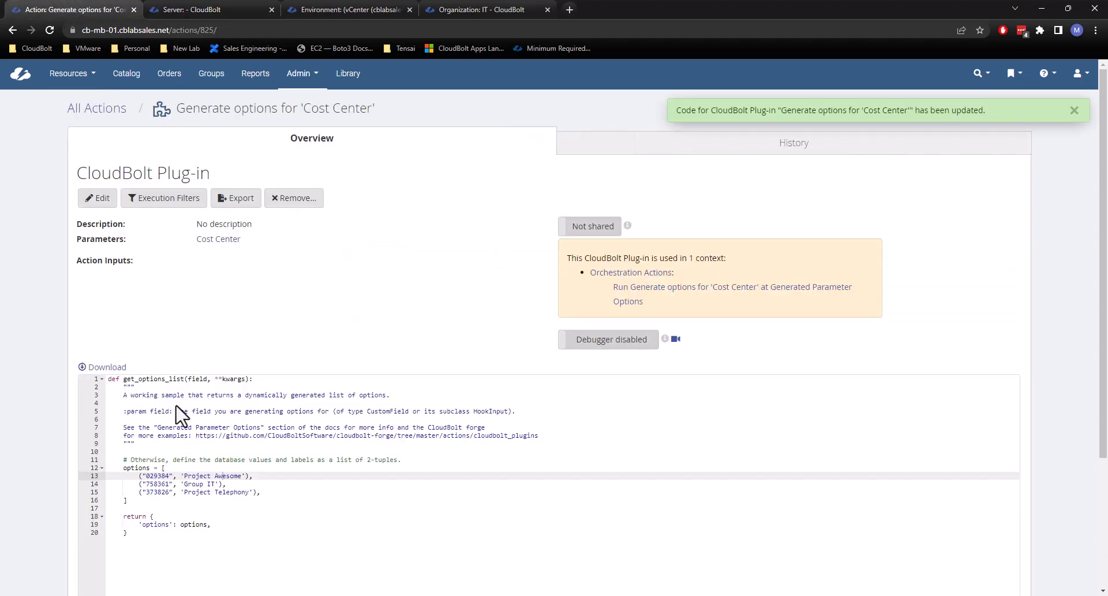
left_click(215, 509)
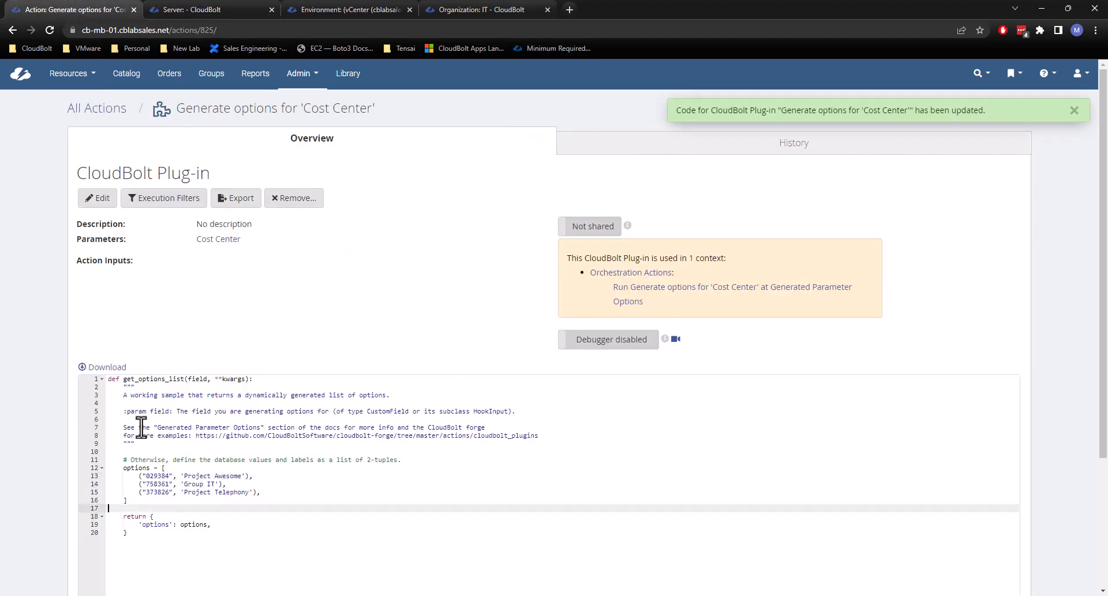
left_click_drag(268, 500, 121, 469)
left_click(142, 484)
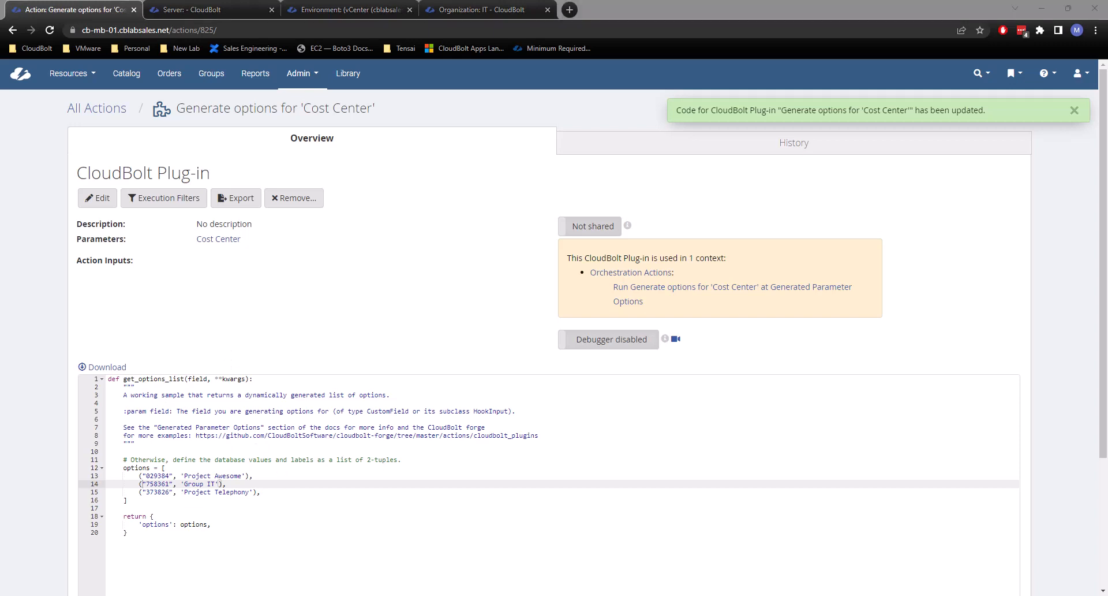
left_click_drag(149, 517, 157, 533)
left_click(158, 533)
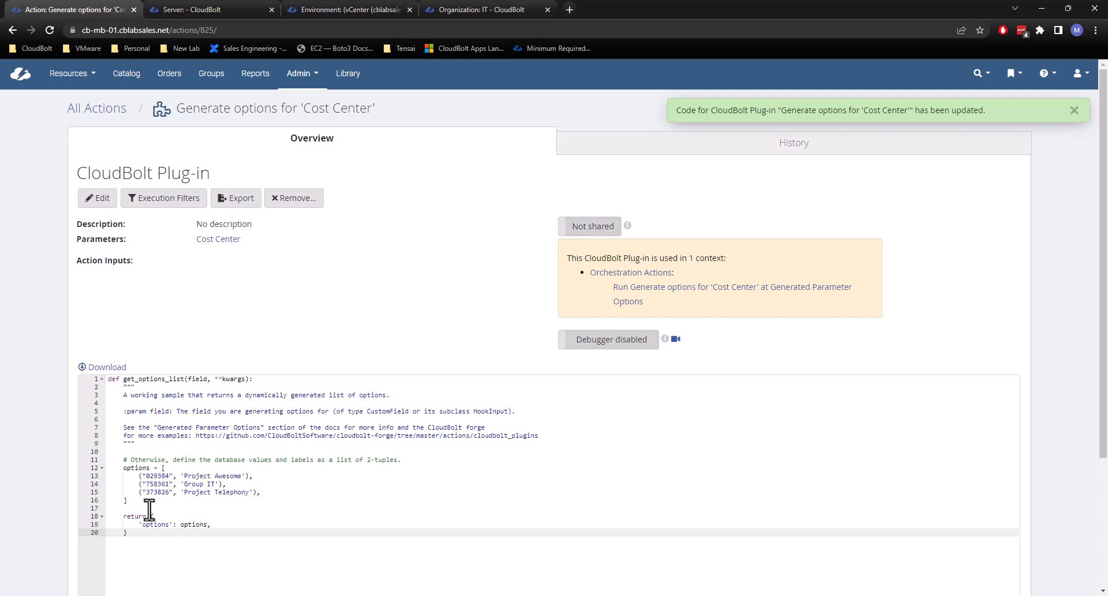
left_click_drag(150, 516, 164, 540)
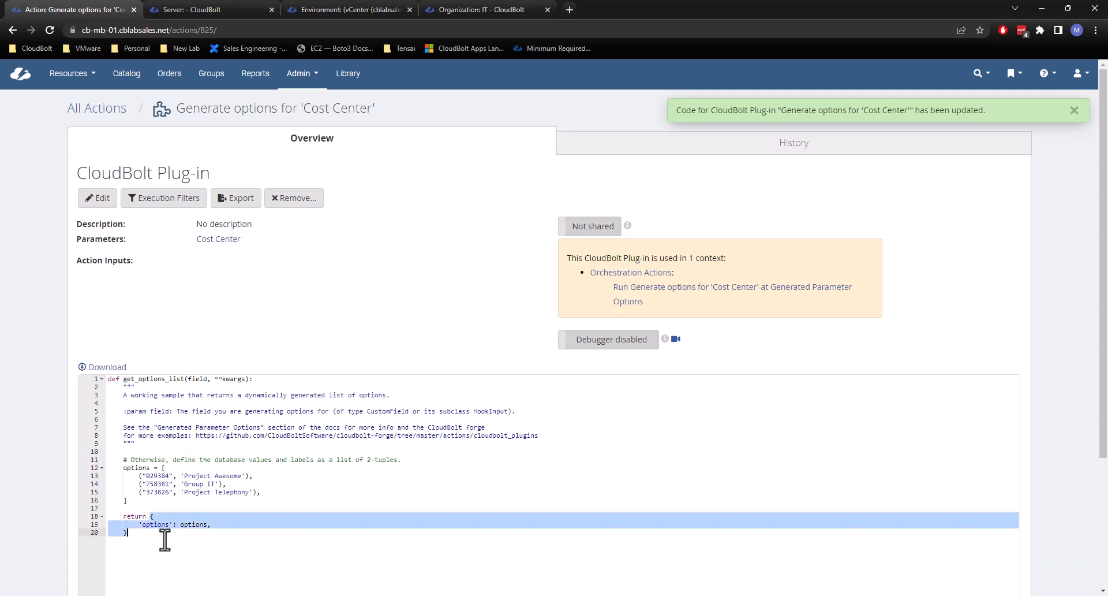
left_click(164, 539)
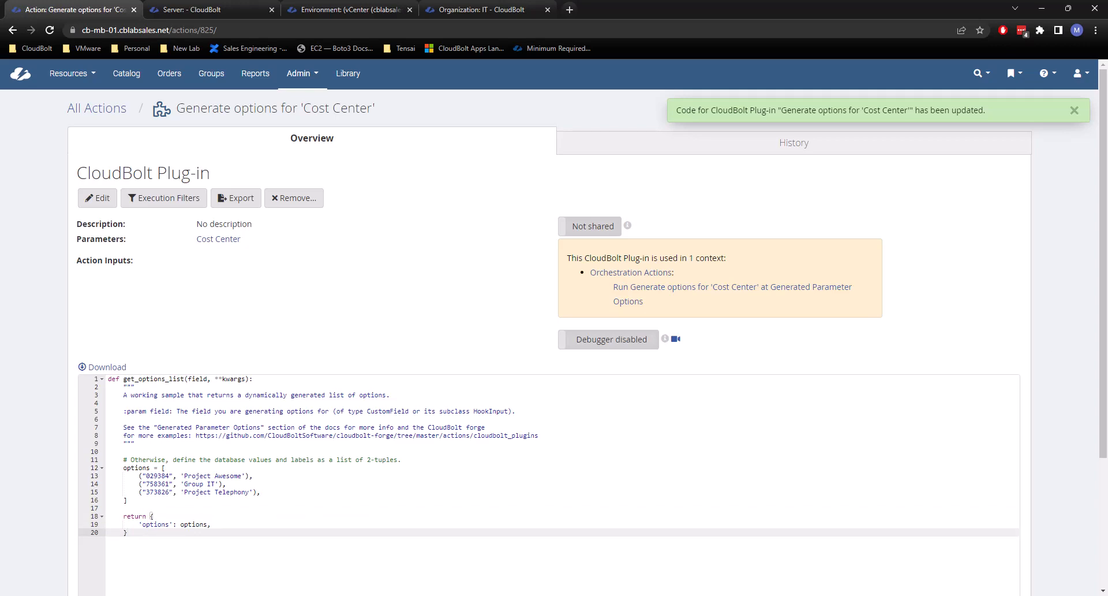
Bring up the CloudBolt documentation page Advanced Option Returns and read about simple values, two-tuples and the dictionary key initial_value.
left_click_drag(981, 595, 774, 19)
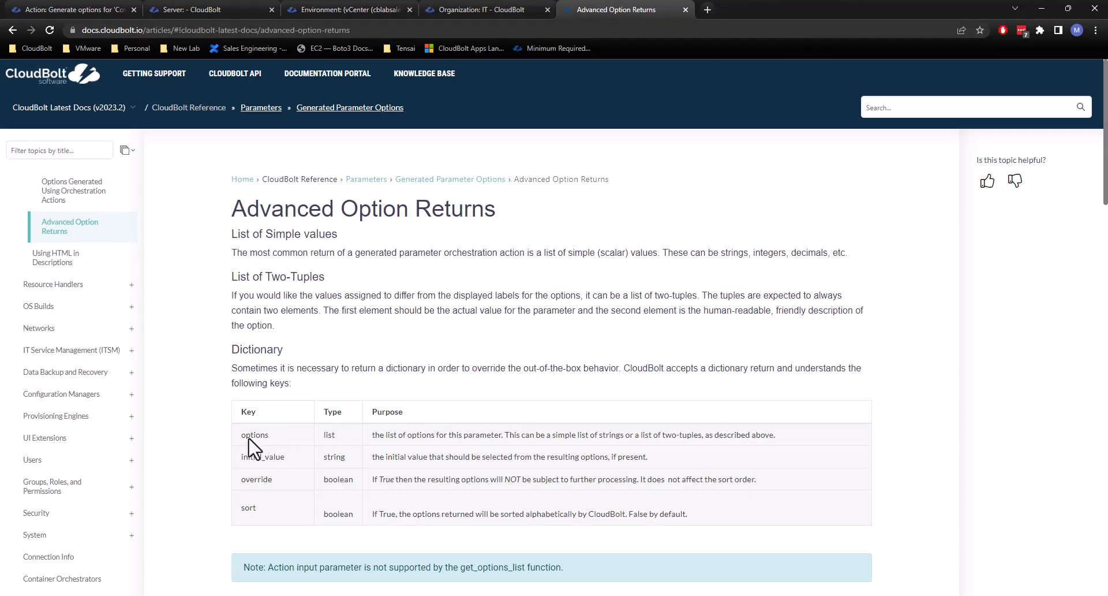
scroll(286, 398, "down", 1)
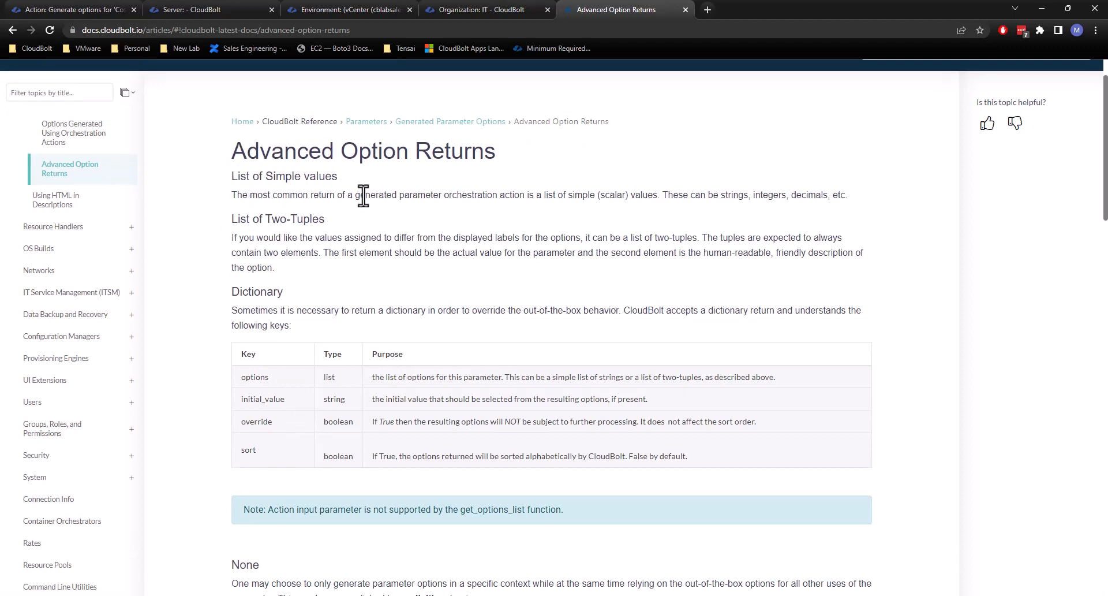
left_click_drag(236, 180, 468, 199)
left_click(471, 198)
left_click_drag(230, 218, 327, 231)
left_click(294, 241)
left_click_drag(286, 399, 235, 402)
left_click(263, 397)
Go back to the ordered server's parameters page and reload it.
left_click(88, 2)
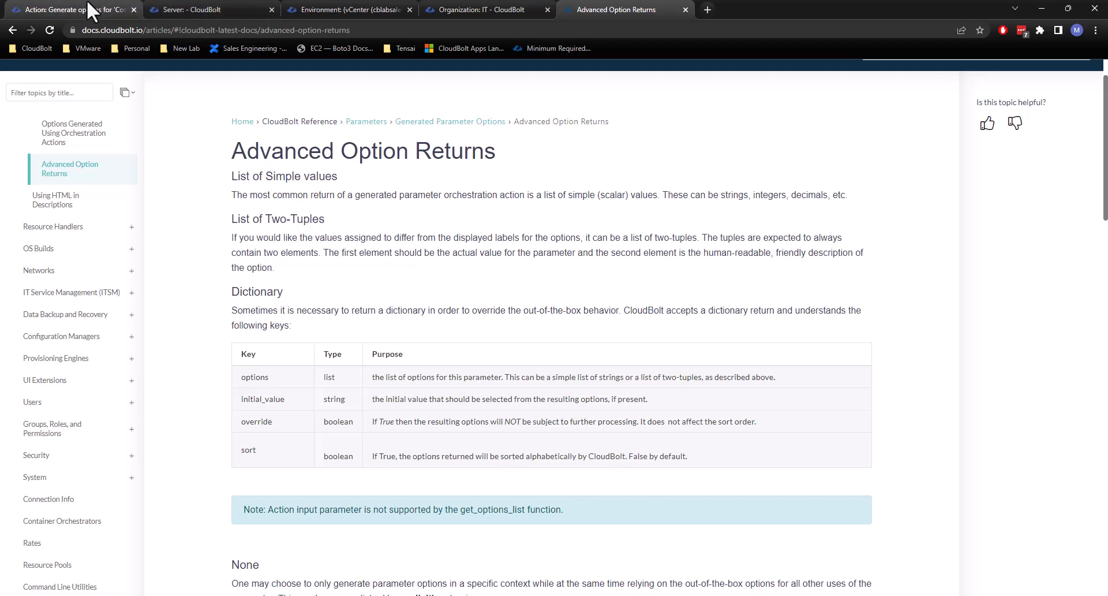
left_click(176, 11)
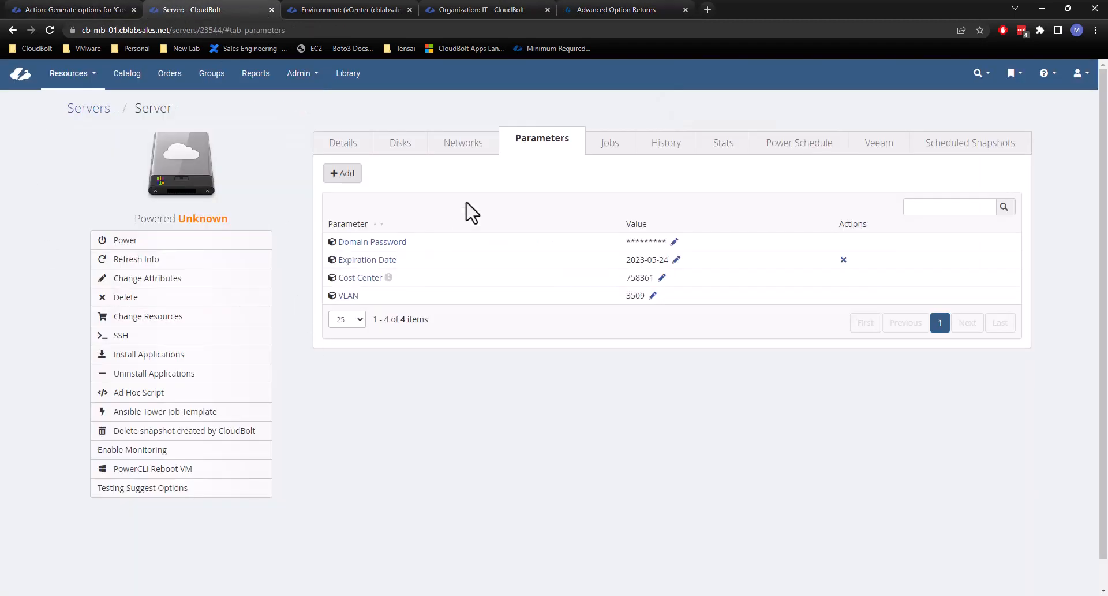
left_click(338, 6)
left_click(190, 9)
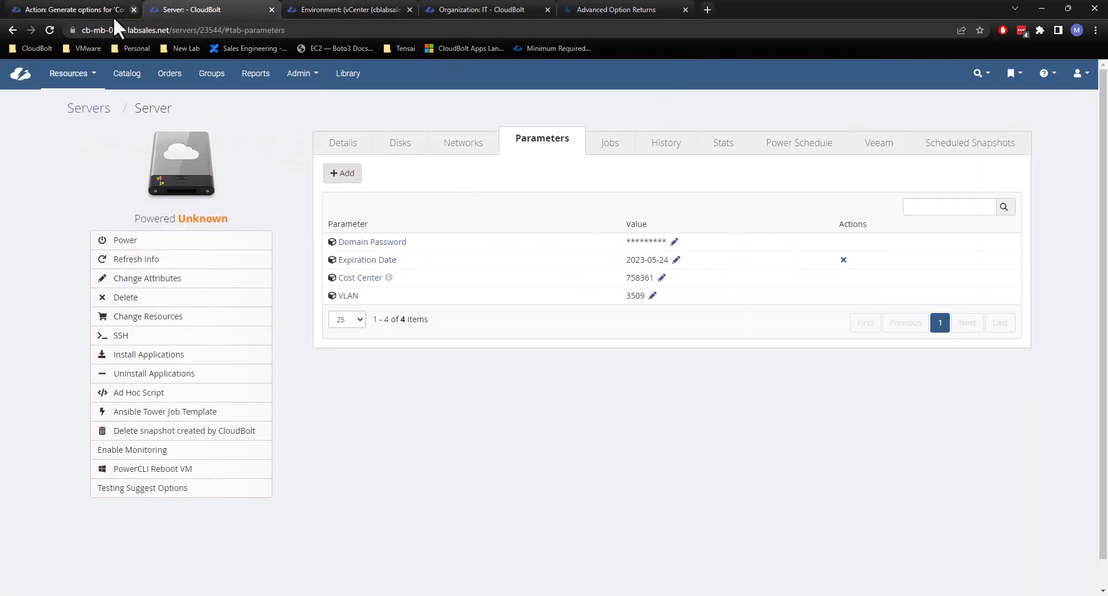
left_click(47, 29)
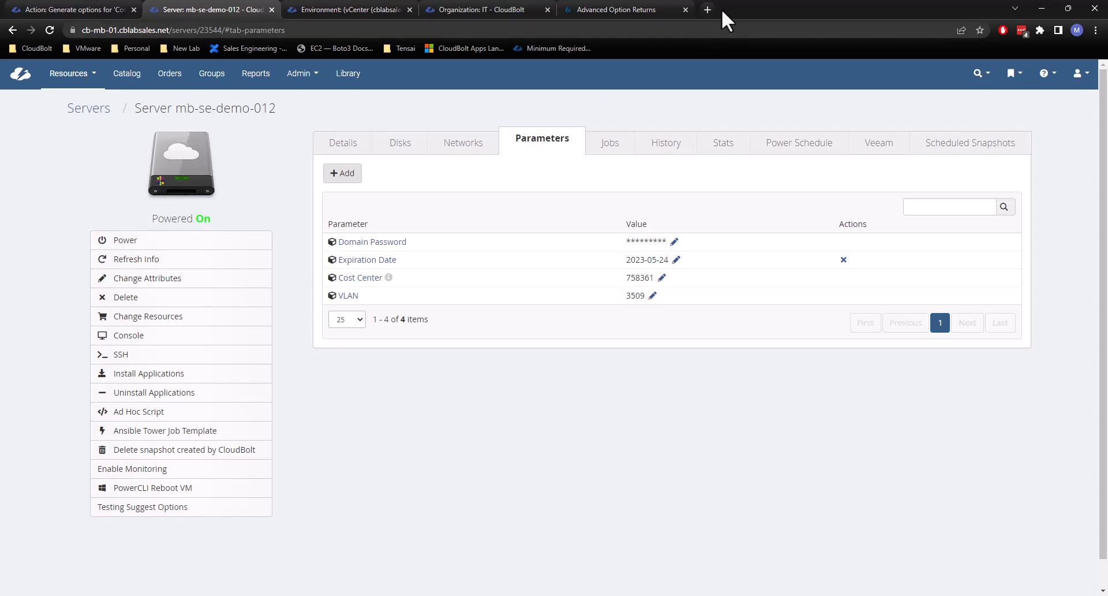
Open the vSphere Client in a new browser tab and log in with the saved username and account password.
key("ctrl+t")
left_click(174, 48)
left_click(186, 87)
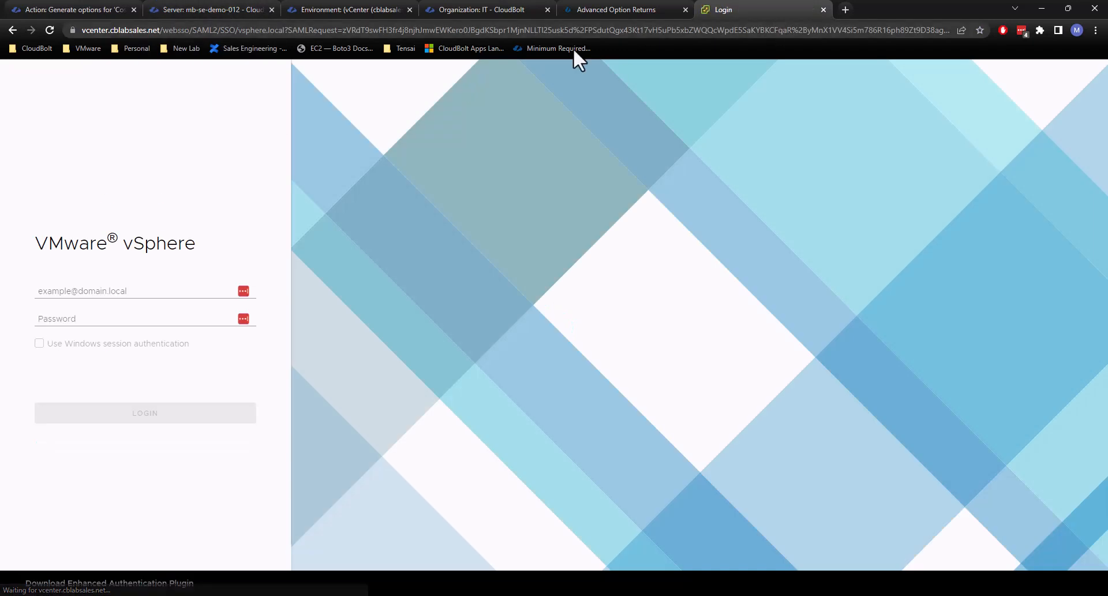
left_click(244, 291)
left_click(160, 335)
left_click(168, 423)
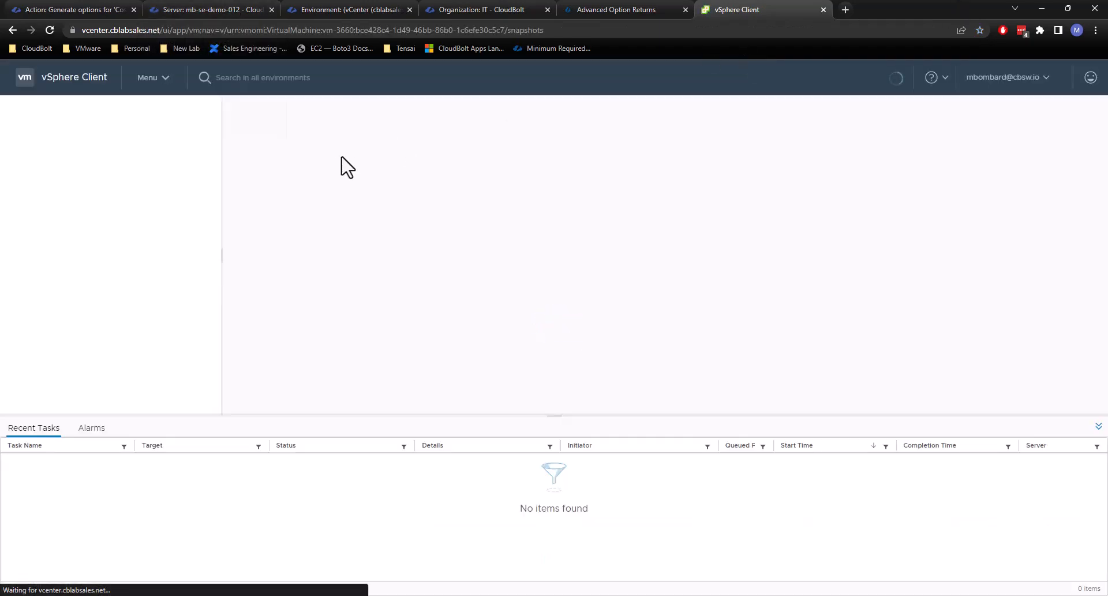
Search vSphere for 012 and open the virtual machine mb-se-demo-012.
left_click(269, 77)
type("012")
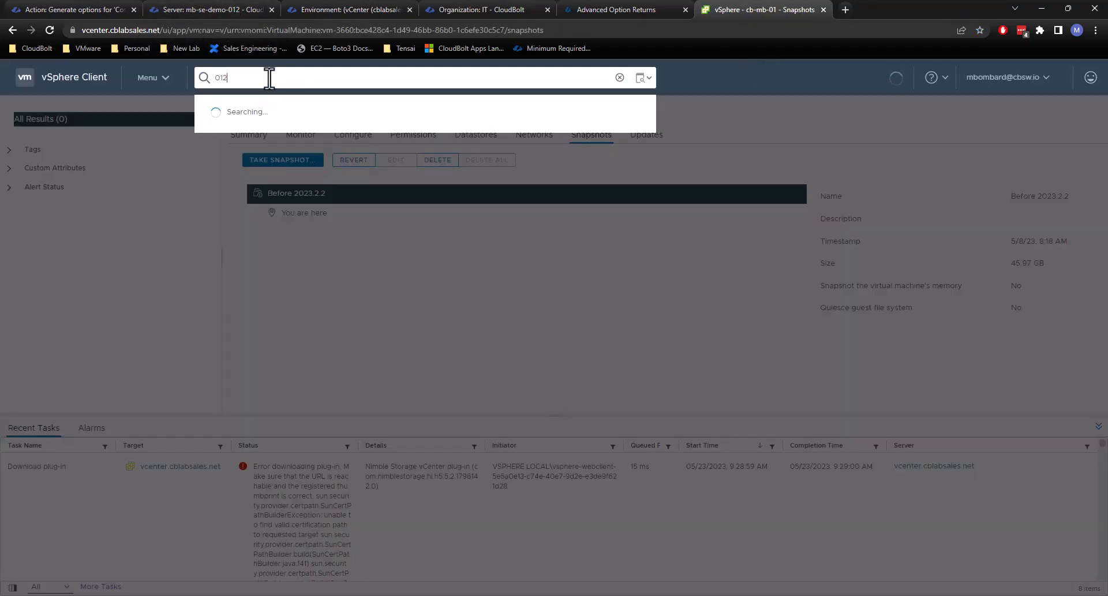
key("Return")
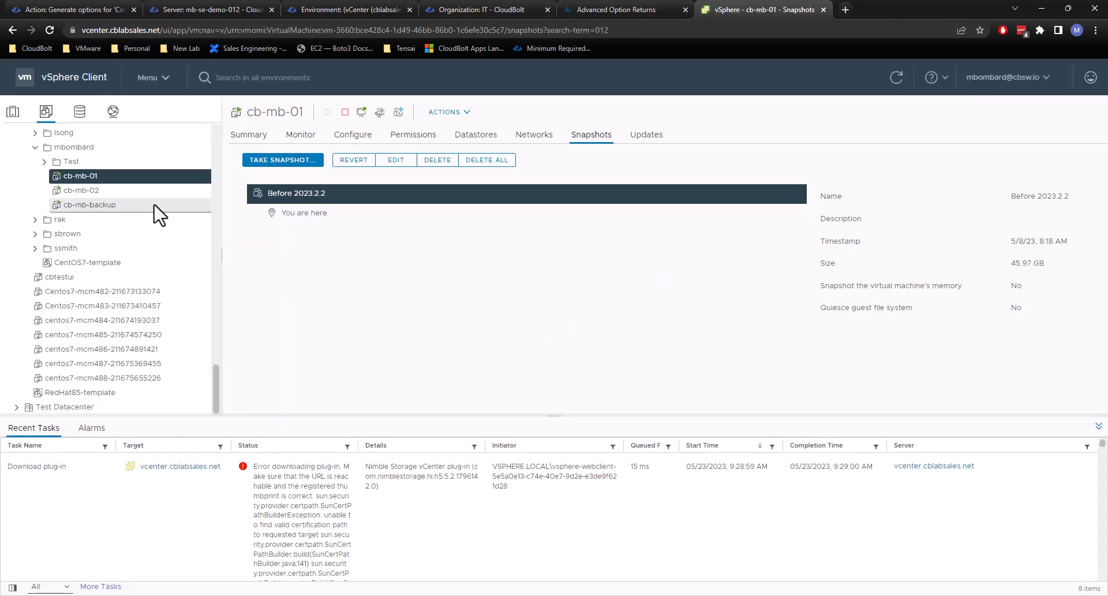
left_click(326, 99)
type("021")
type("12")
left_click(264, 133)
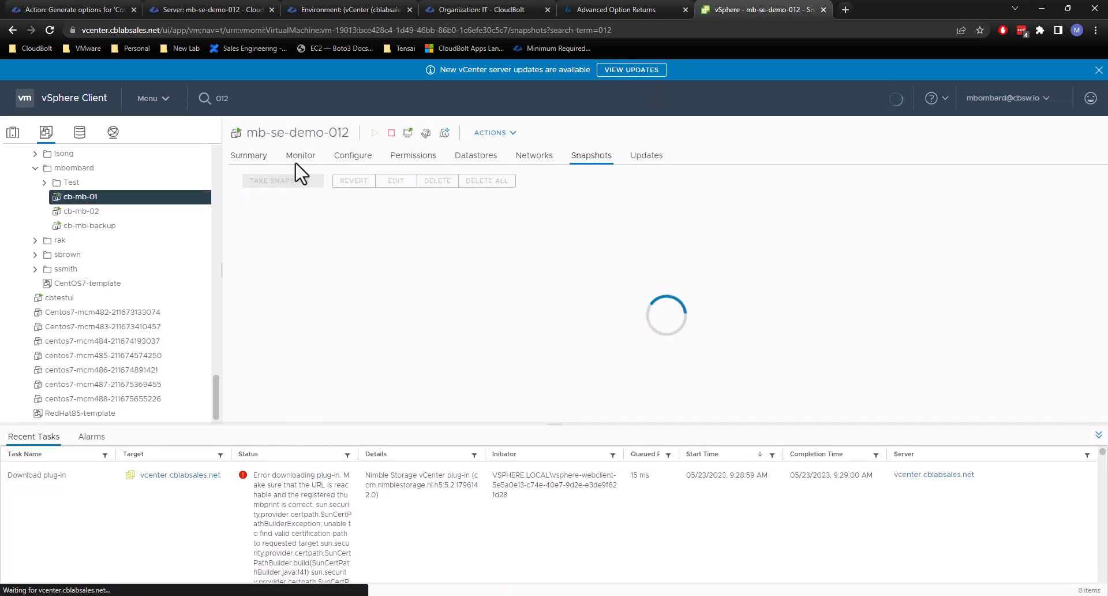
Open the virtual machine's summary and examine its assigned tag and the tag's category.
left_click(250, 157)
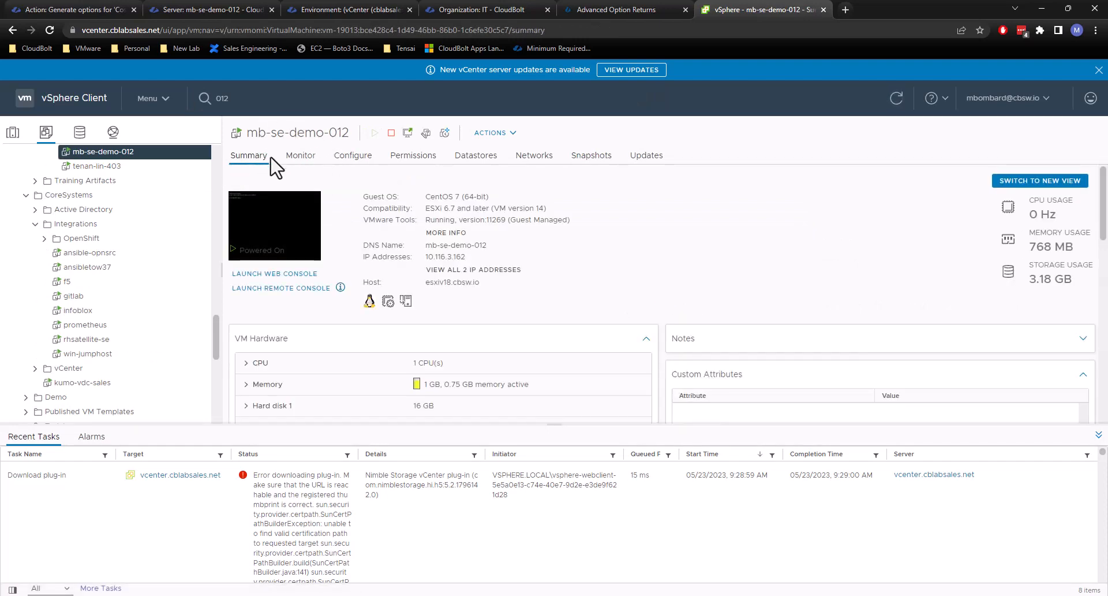
scroll(693, 237, "down", 5)
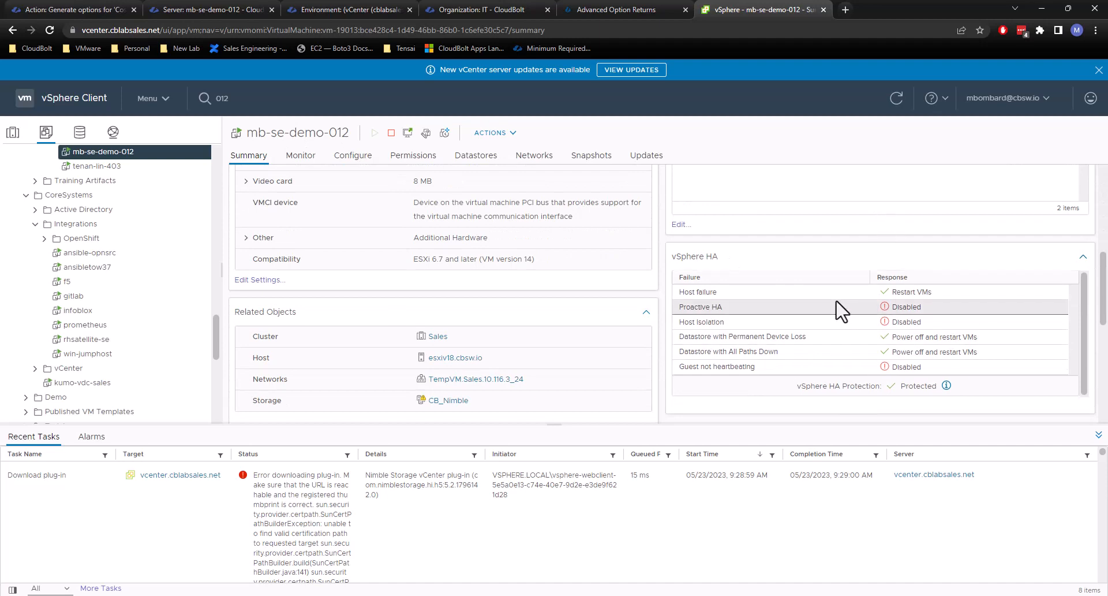
scroll(828, 231, "up", 3)
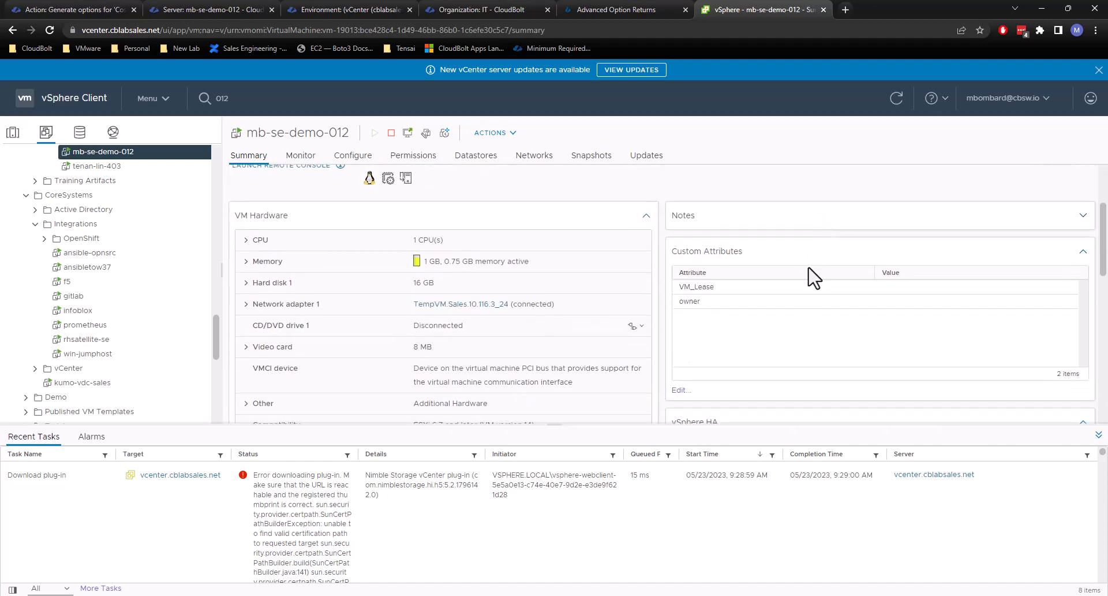
scroll(814, 278, "down", 4)
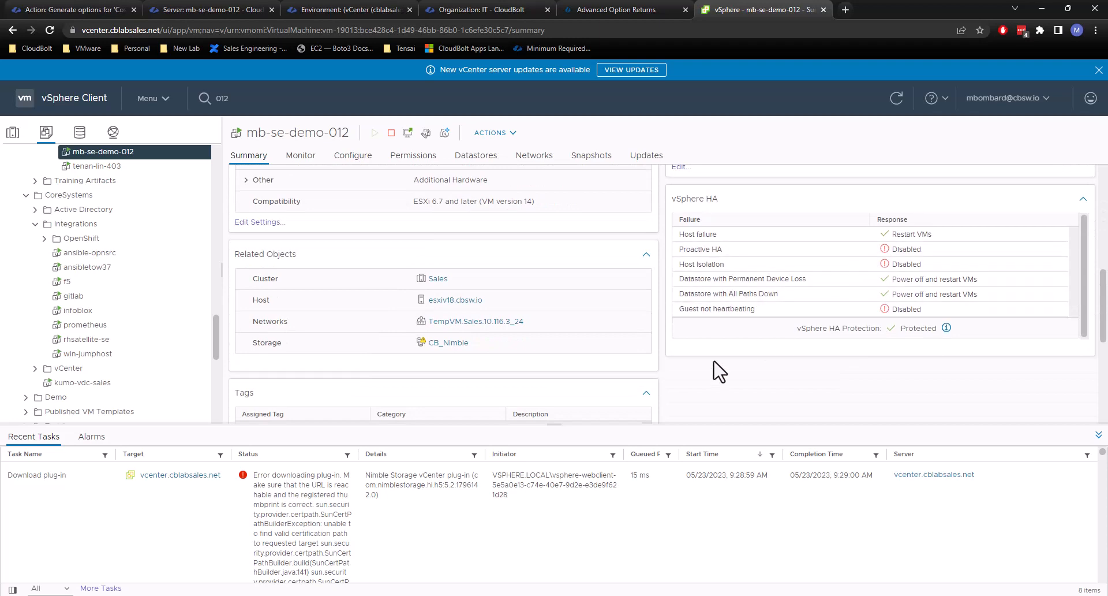
scroll(829, 375, "down", 5)
scroll(829, 346, "up", 3)
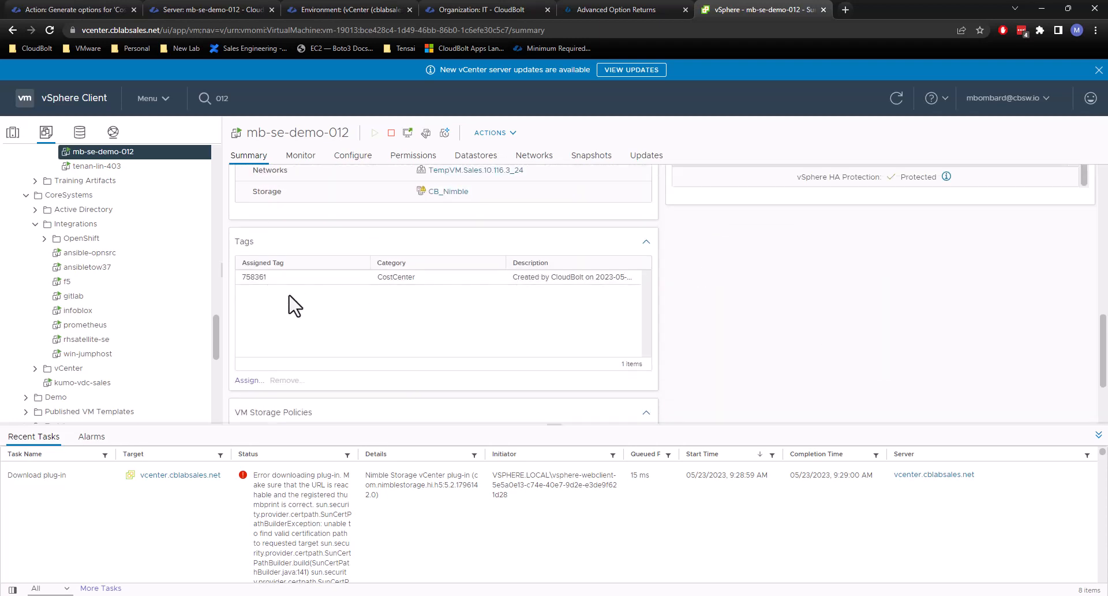
left_click(256, 279)
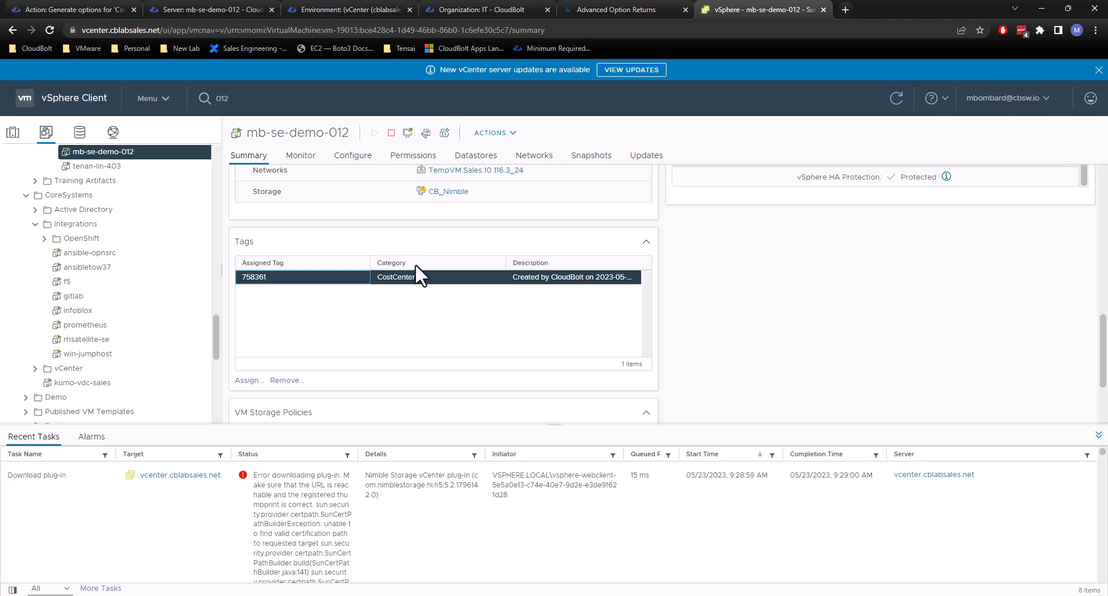
left_click(430, 278)
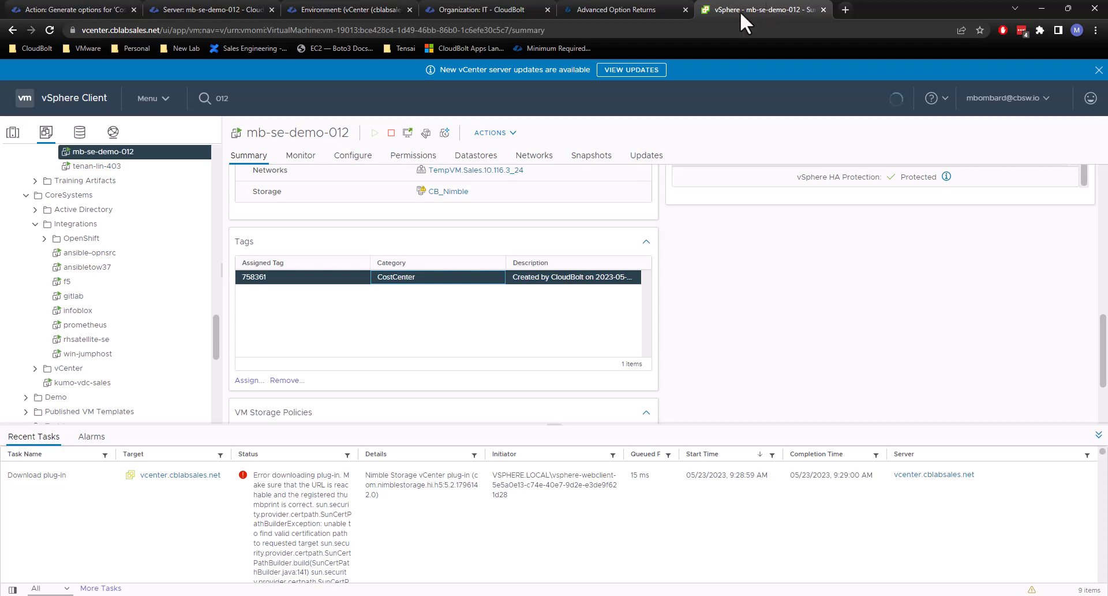
Close the vSphere and server pages and return to the 'Cost Center' plug-in code.
left_click(823, 10)
left_click(272, 9)
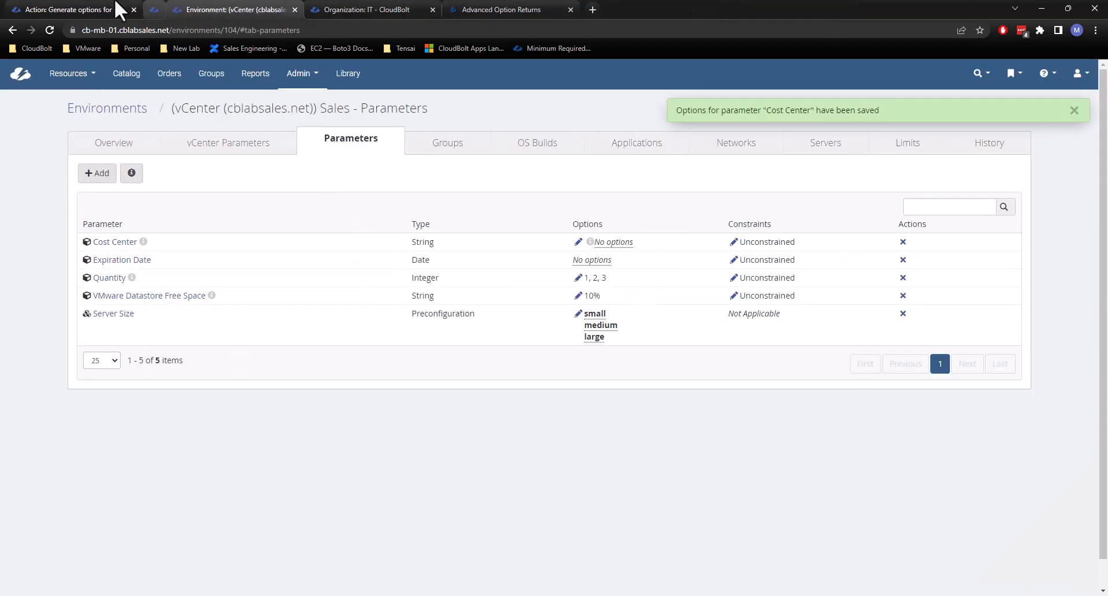
left_click(79, 4)
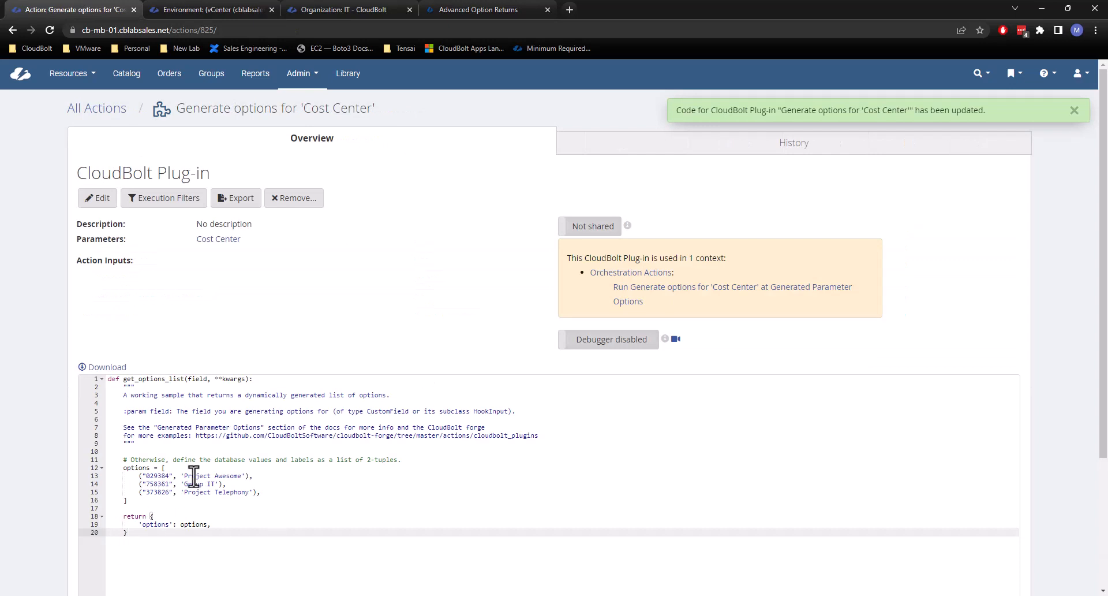
left_click(211, 517)
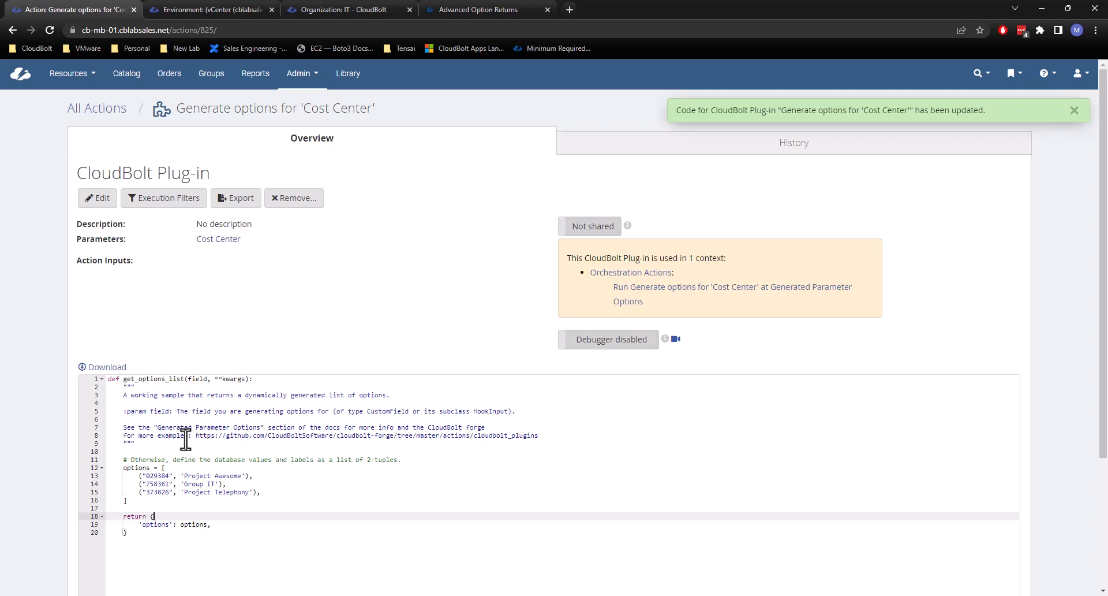
Open the CloudBolt Catalog in a new browser tab and close the environment, organization and documentation pages.
middle_click(132, 86)
left_click(407, 7)
left_click(410, 10)
left_click(409, 9)
left_click(214, 9)
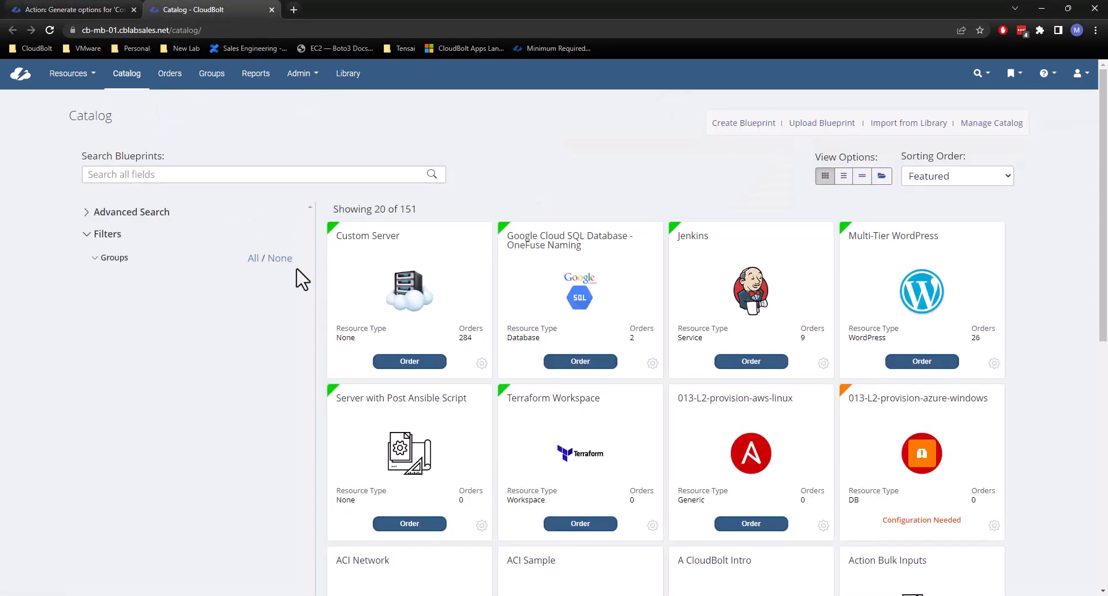
Start a Custom Server order for group Tenant2 / IT with the vCenter environment Sales - Parameters.
left_click(409, 361)
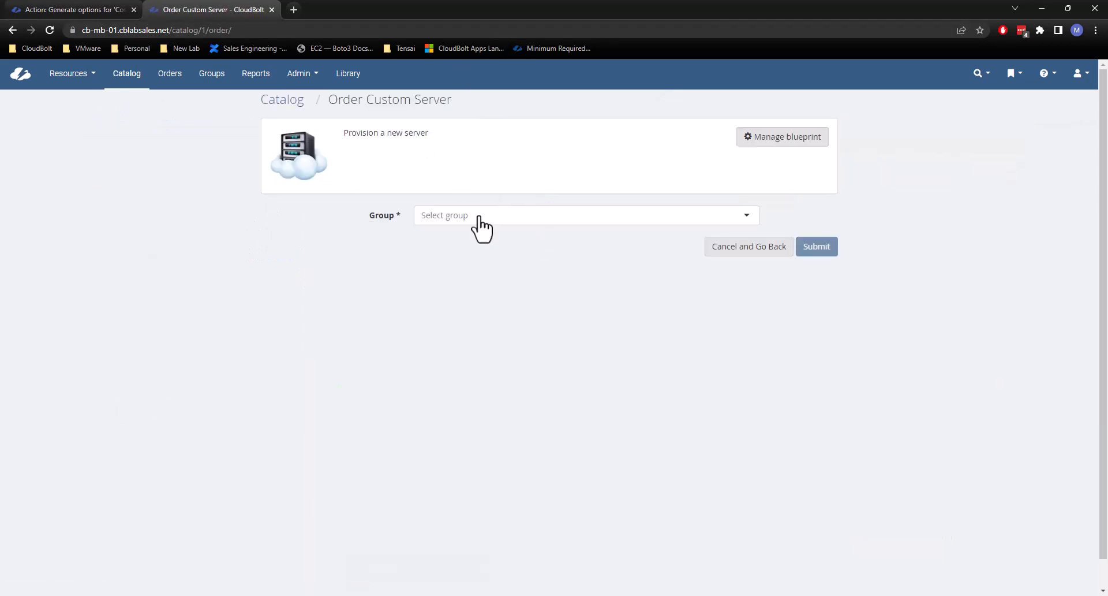
left_click(479, 217)
scroll(494, 321, "down", 5)
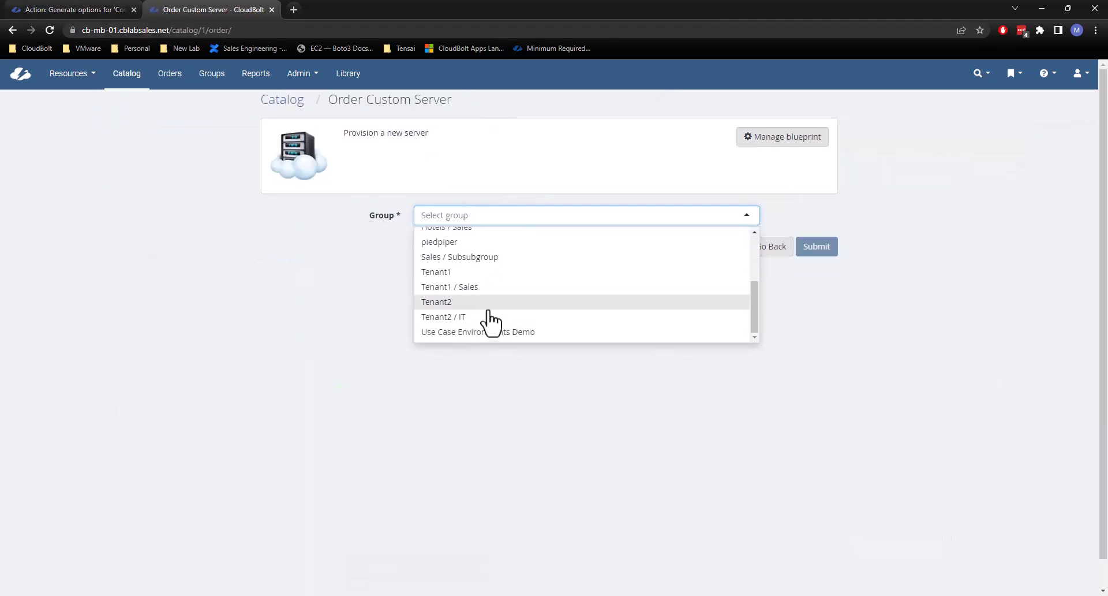
left_click(488, 317)
left_click(470, 304)
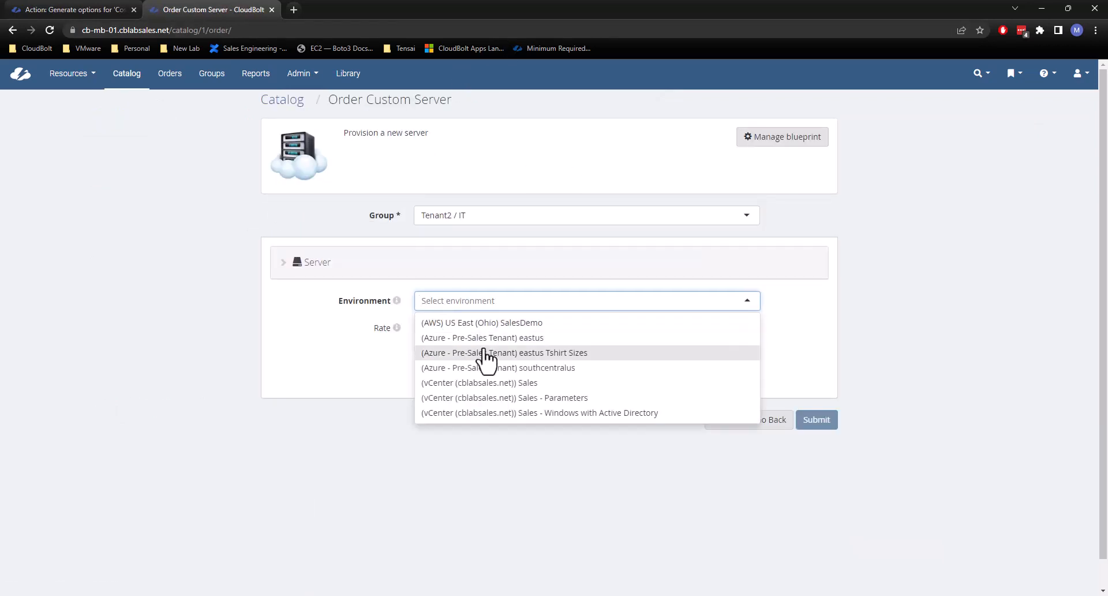
left_click(549, 397)
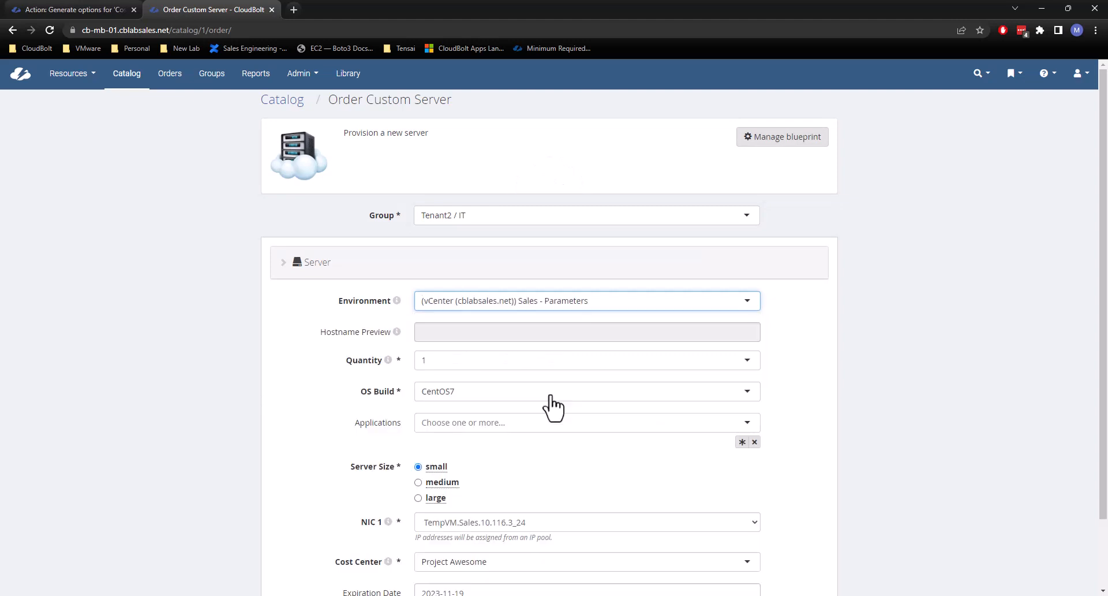
Expand the order's Cost Center choices and examine the available options and their sequence.
scroll(545, 290, "down", 2)
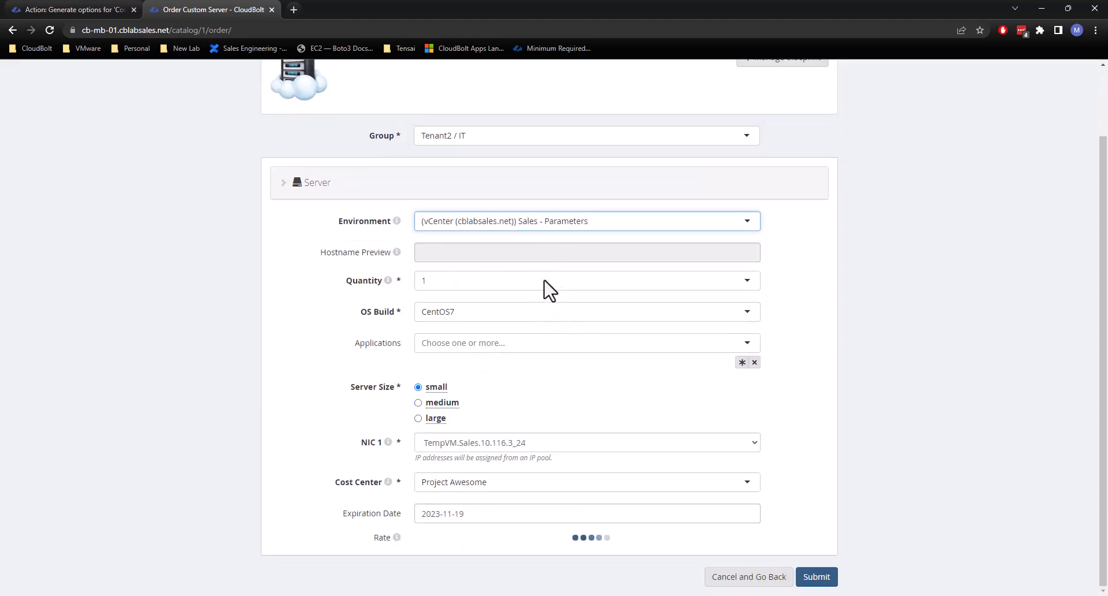
left_click(479, 486)
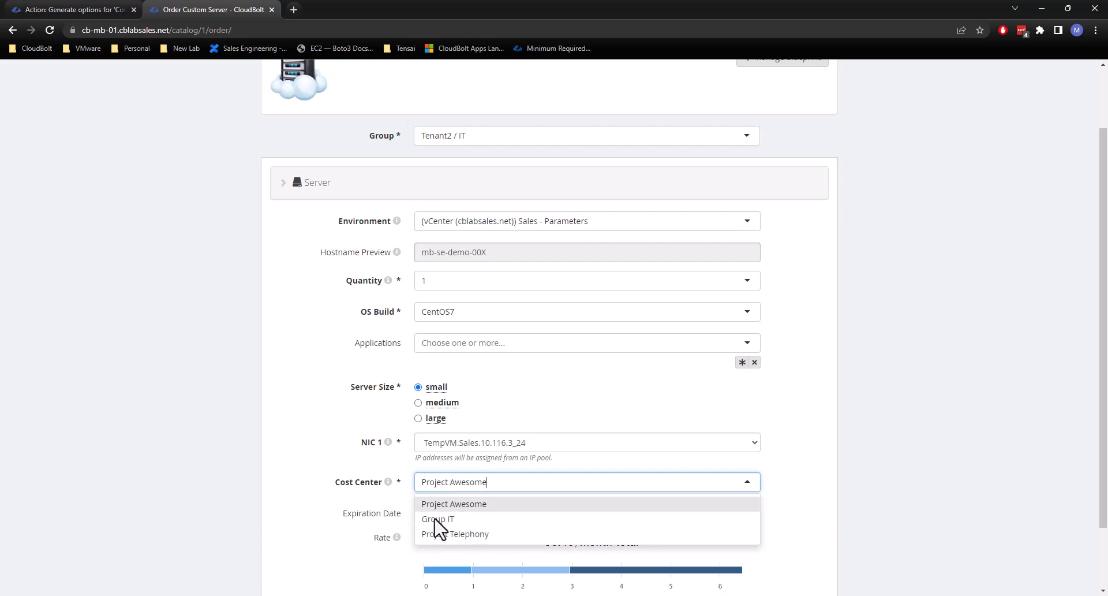
left_click(379, 472)
left_click(456, 484)
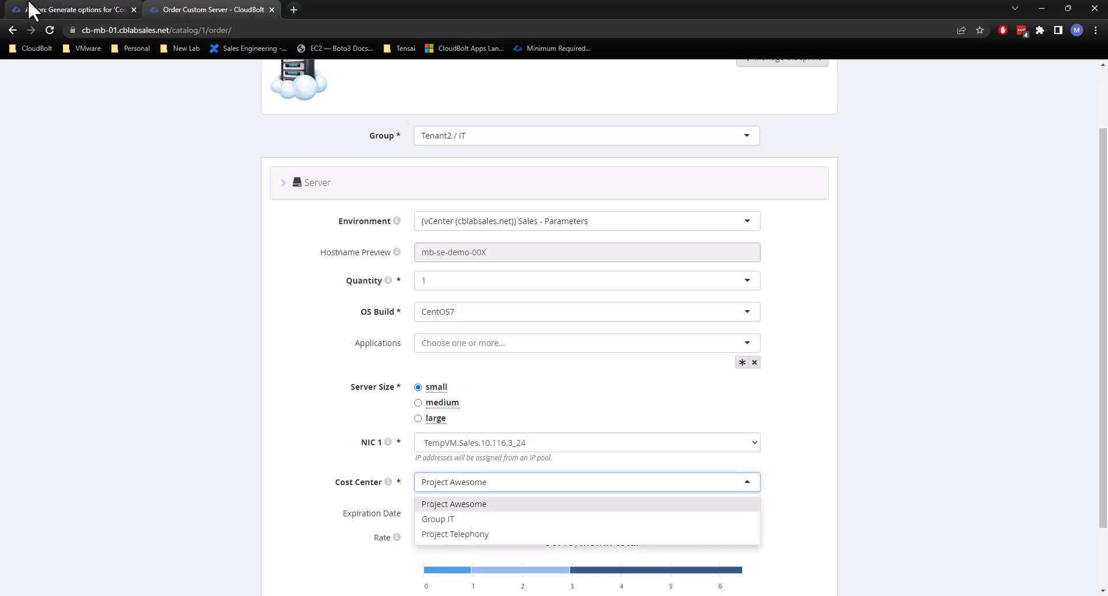
Switch back to the plug-in action and compare the option labels in its code with the order form.
left_click(32, 10)
left_click_drag(174, 470, 239, 477)
left_click(240, 476)
left_click(231, 482)
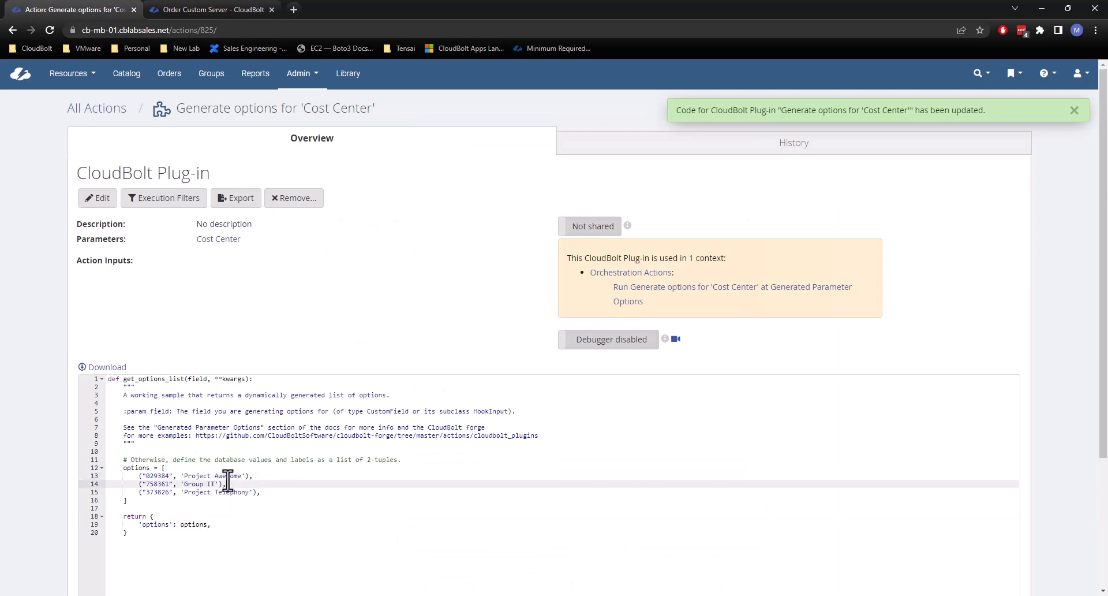
left_click(213, 478)
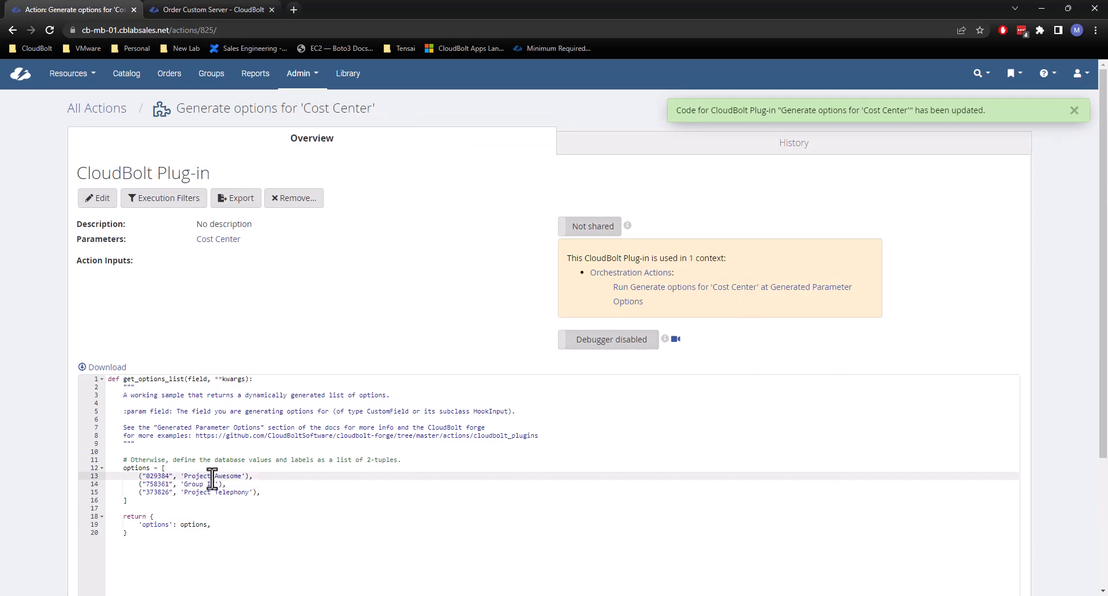
scroll(138, 428, "down", 1)
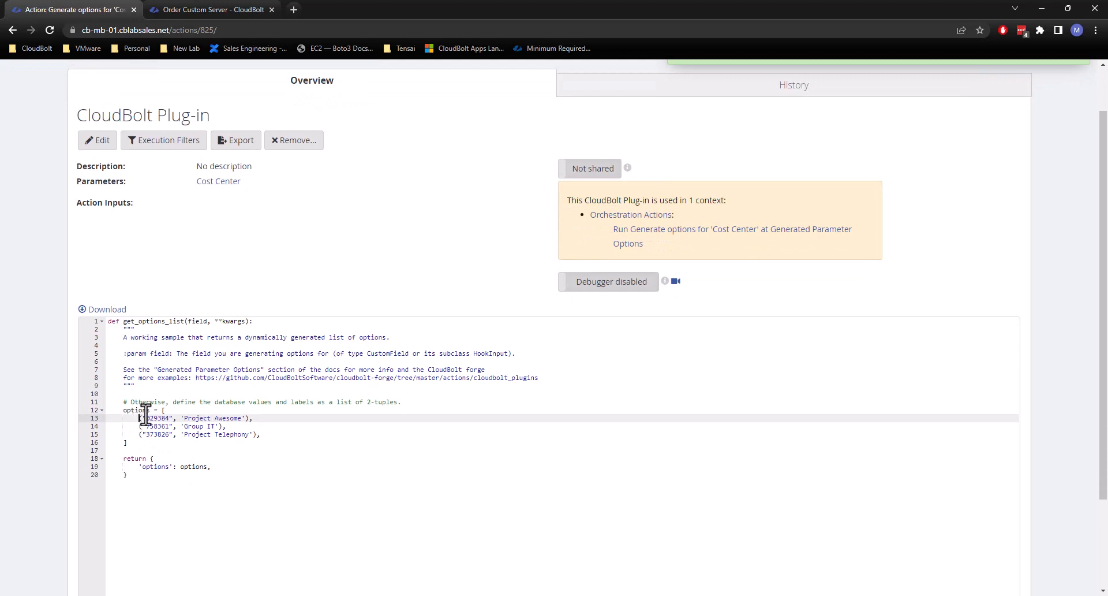
key("Return")
key("Up")
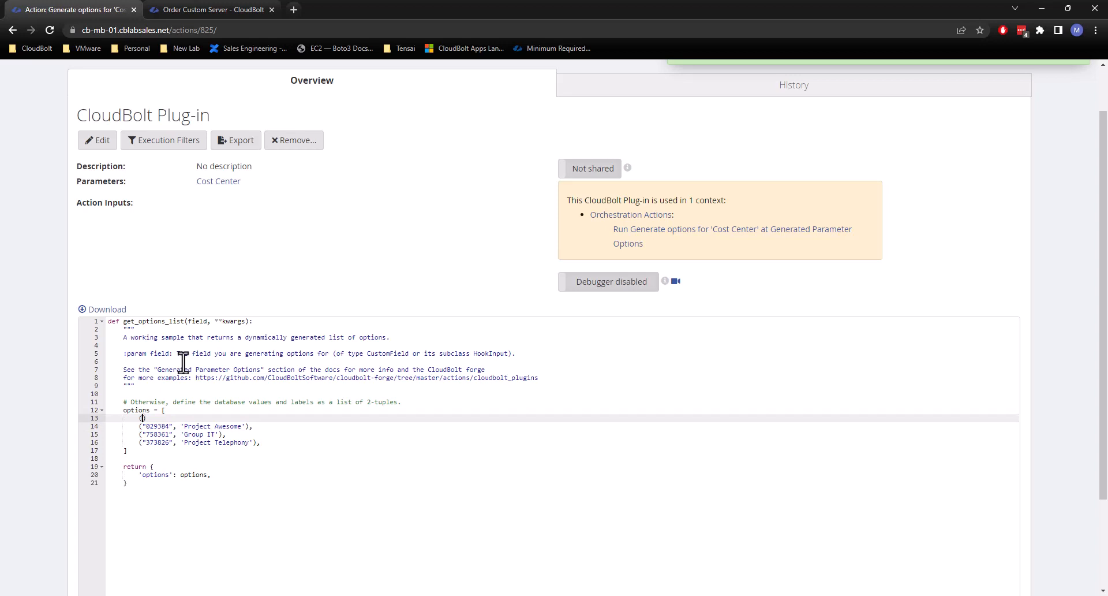
key("BackSpace")
key("BackSpace")
key("BackSpace")
key("Down")
key("Down")
key("Down")
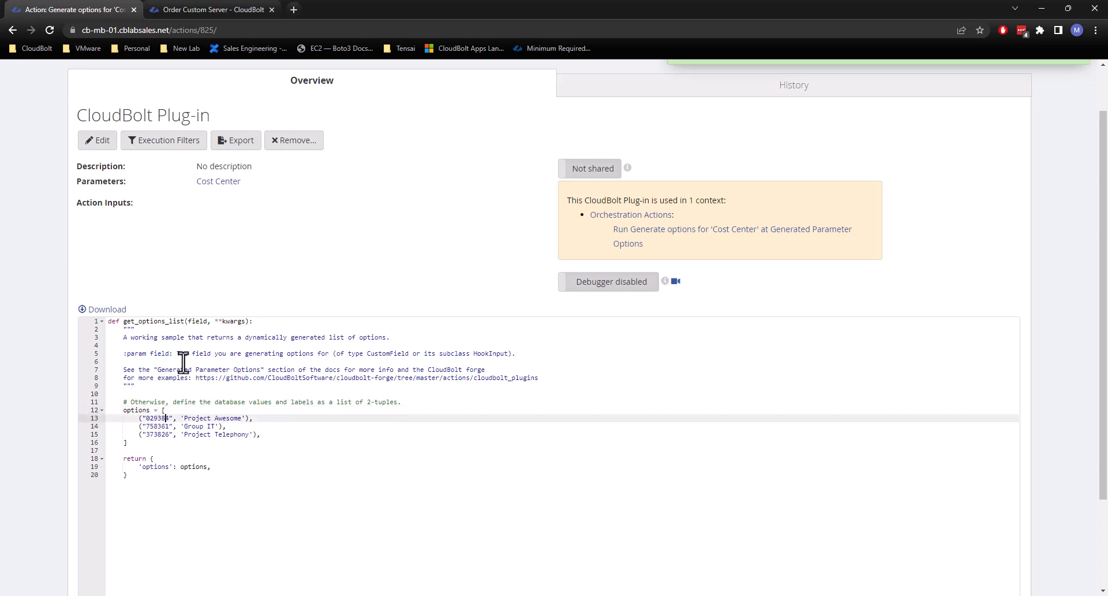
key("Return")
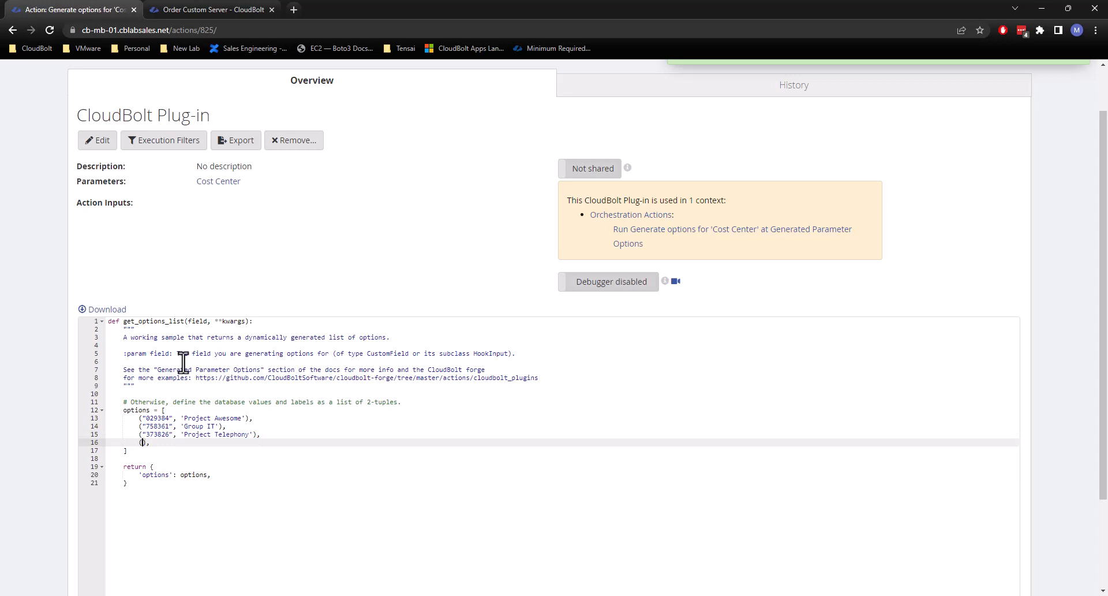
key("BackSpace")
key("BackSpace")
Insert an empty-valued option labelled "-----Please Select a Cost Center------" above Project Awesome in the options list and save the code.
key("Up")
key("Up")
key("Up")
key("Return")
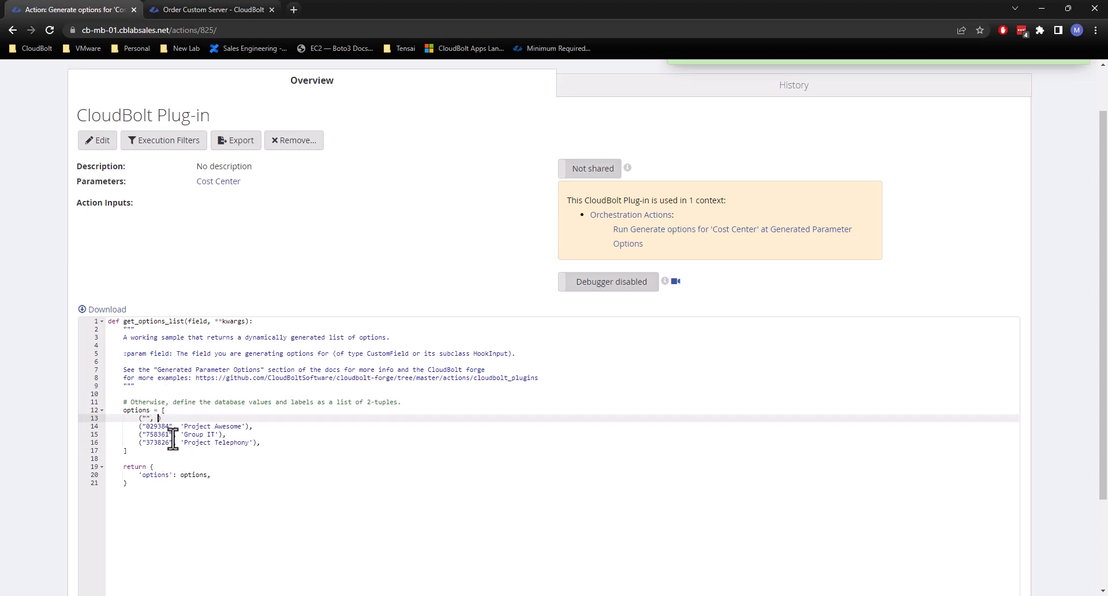
left_click(152, 417)
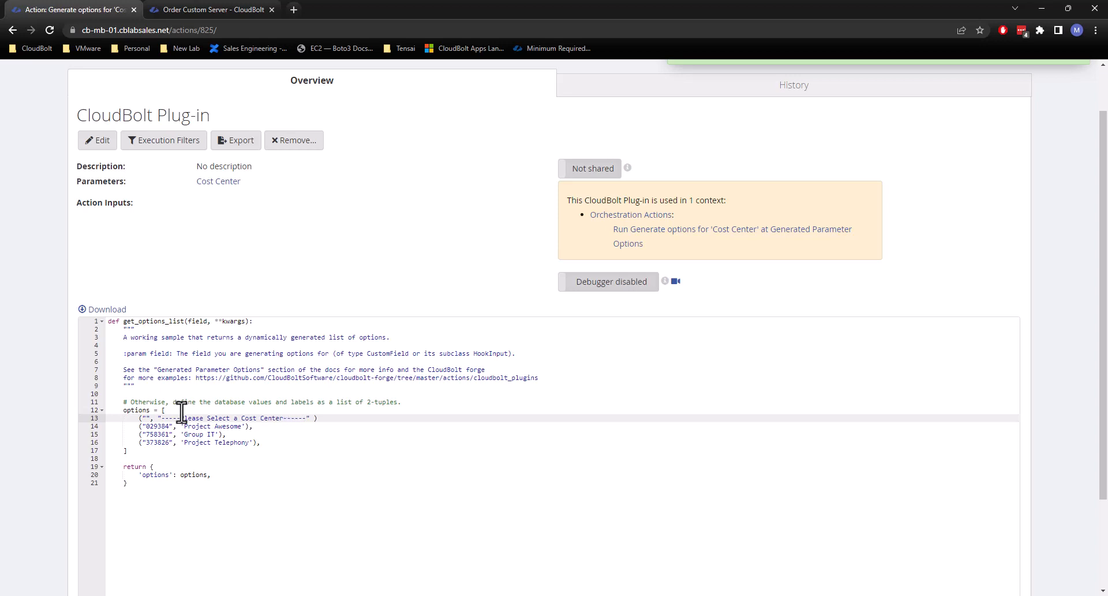
scroll(101, 526, "down", 1)
left_click(109, 551)
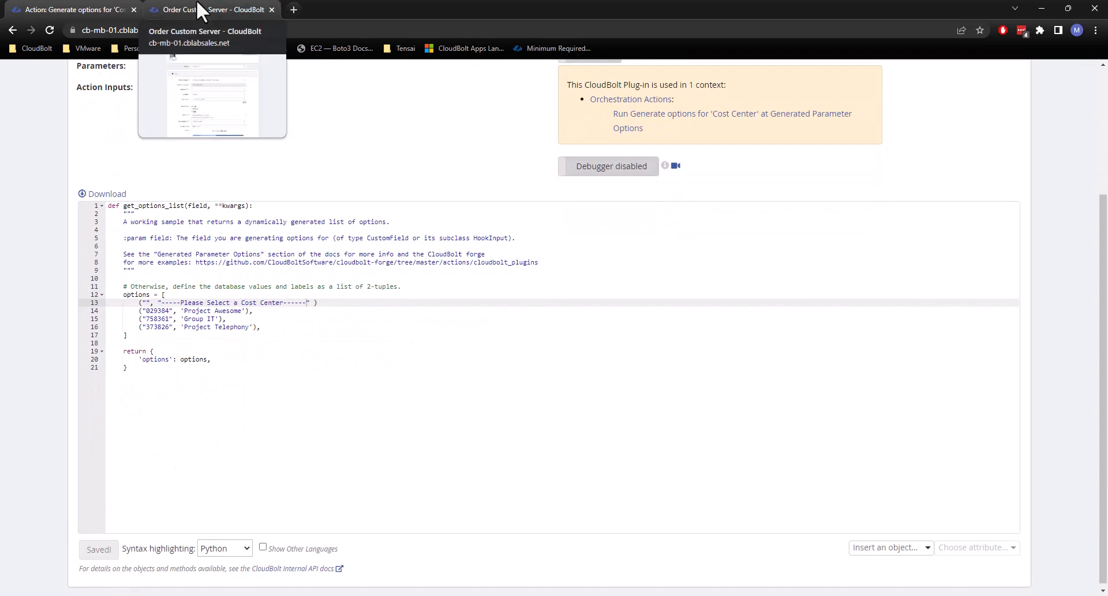
Test the updated code by reloading the Custom Server order and choosing group Tenant2 / IT with the vCenter Sales - Parameters environment.
left_click(237, 10)
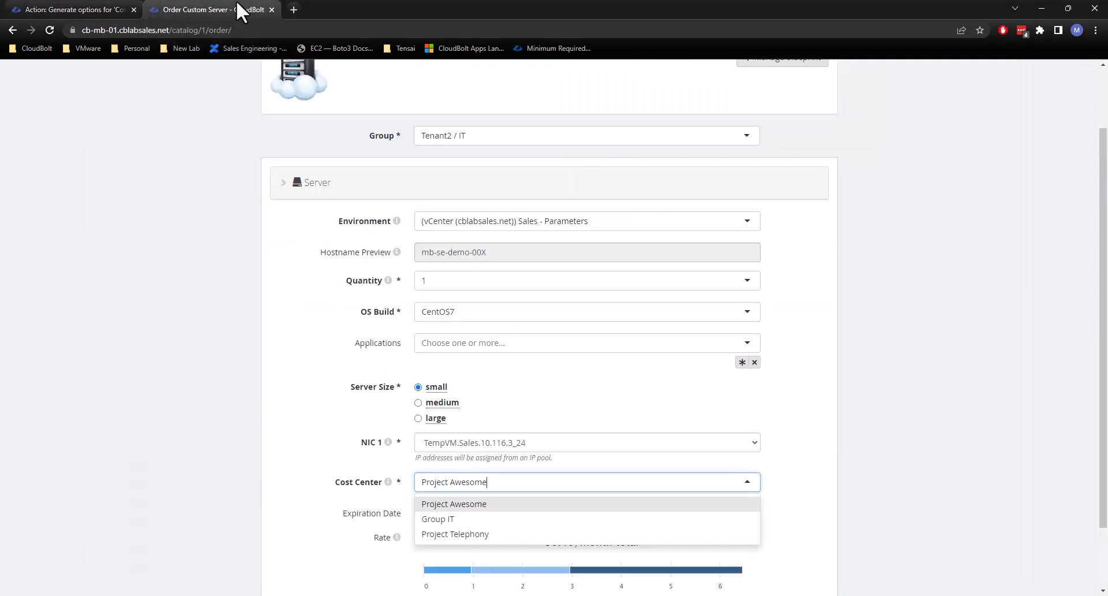
left_click(49, 30)
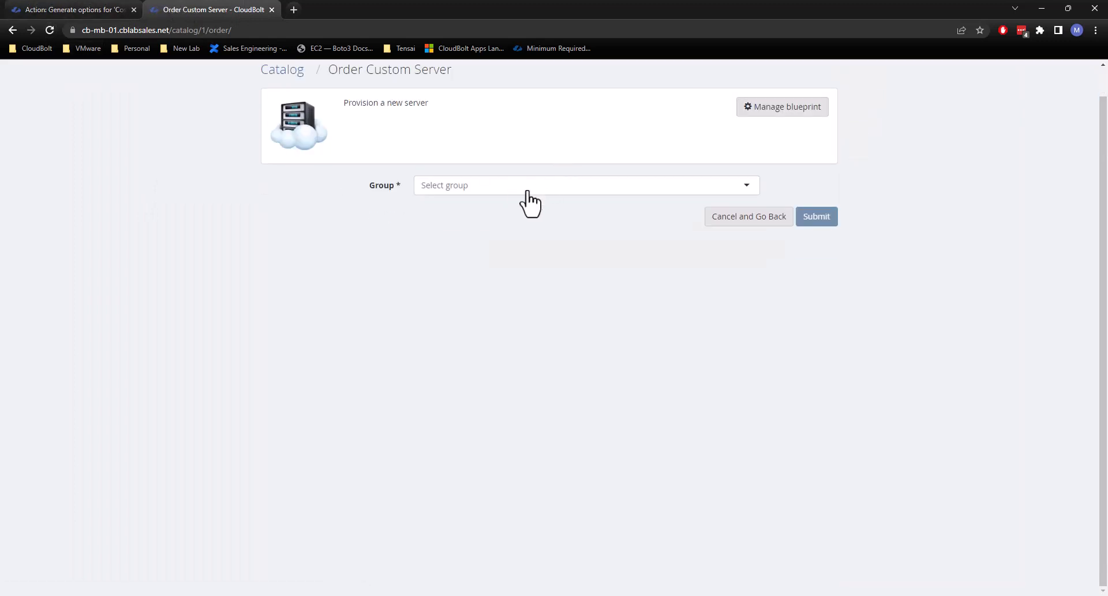
left_click(528, 188)
scroll(534, 281, "down", 2)
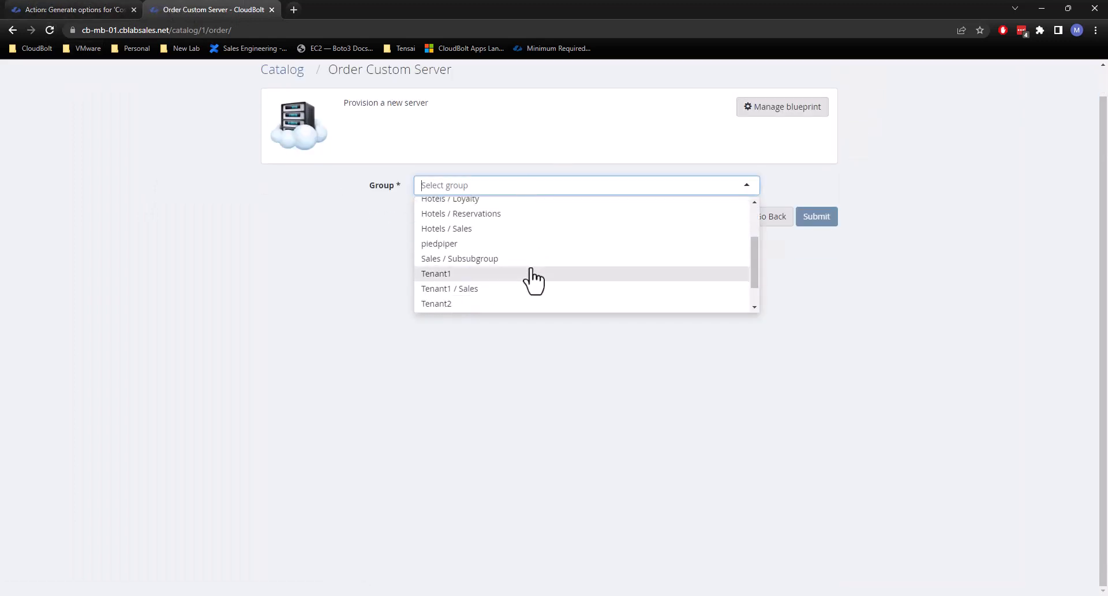
left_click(483, 275)
left_click(485, 189)
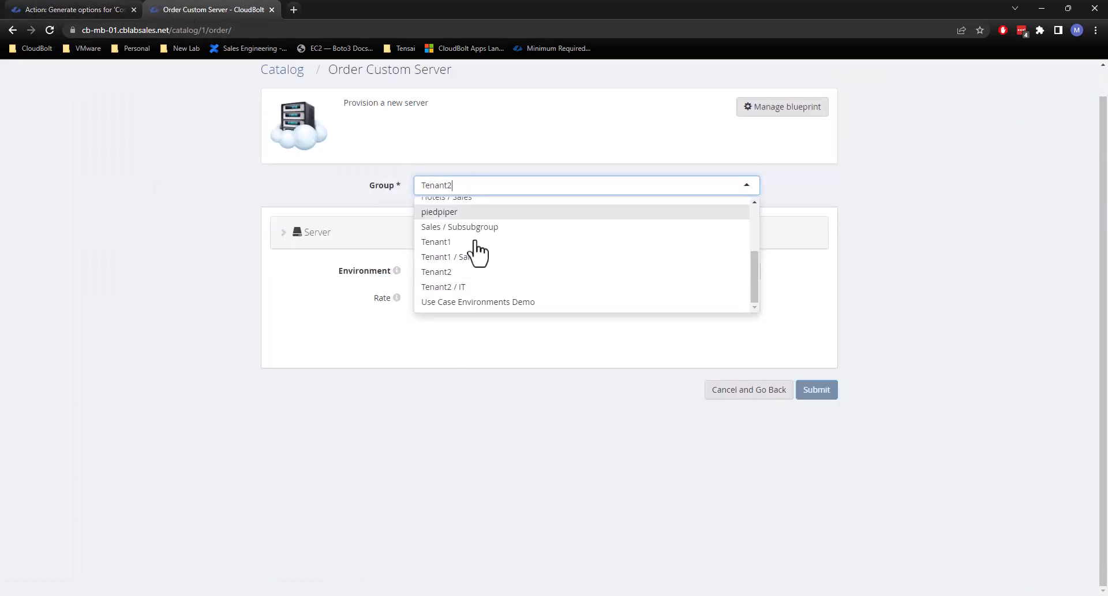
left_click(462, 286)
left_click(475, 271)
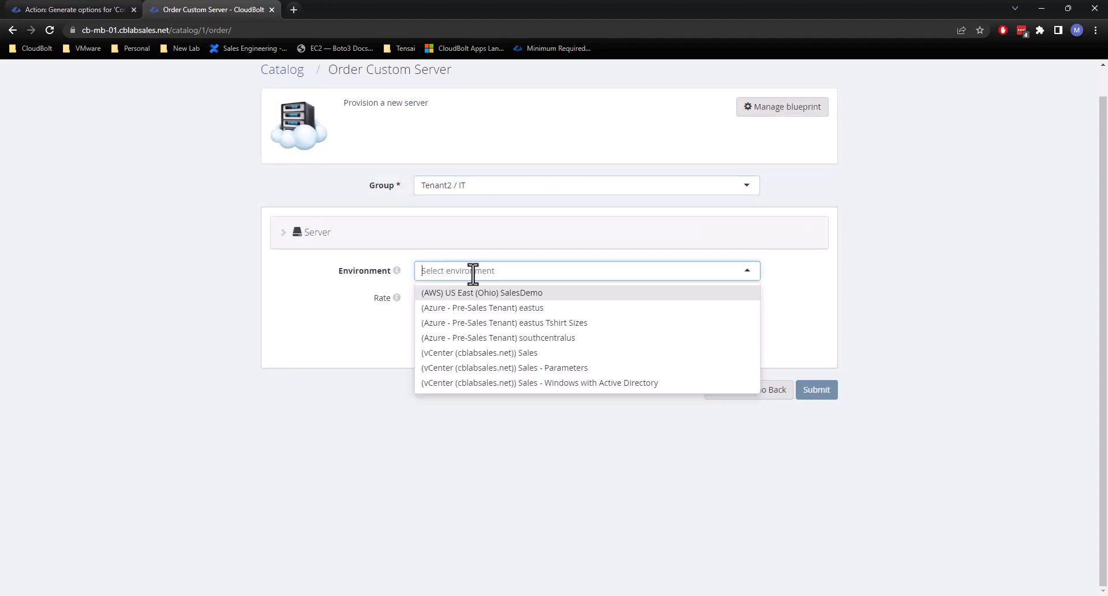
left_click(486, 370)
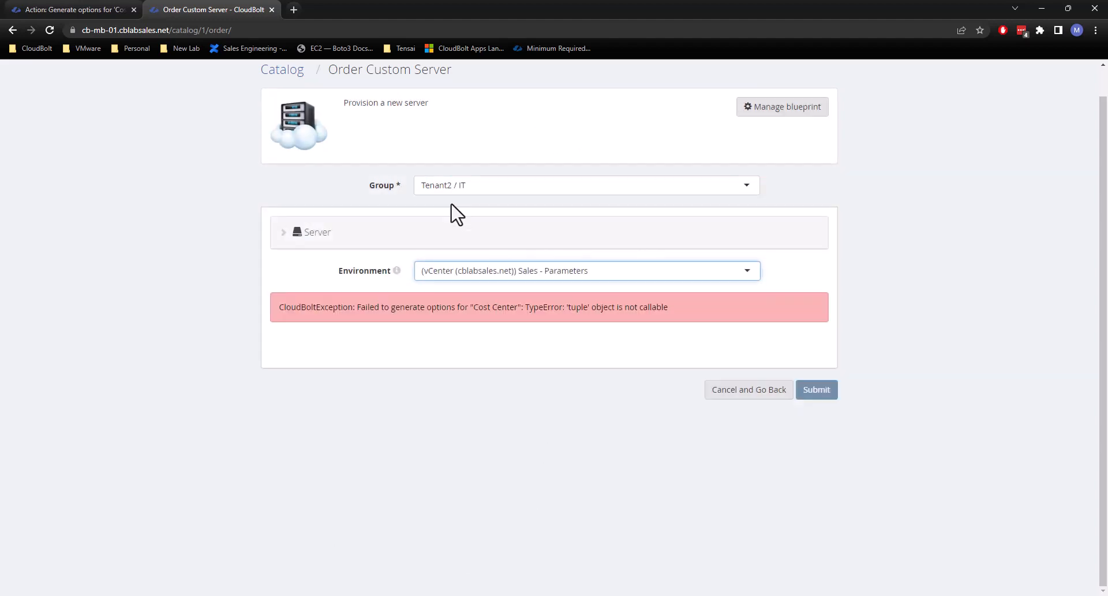
left_click(519, 276)
Return to the plug-in action, end the "Please Select a Cost Center" tuple with a comma, and save the code.
left_click(97, 8)
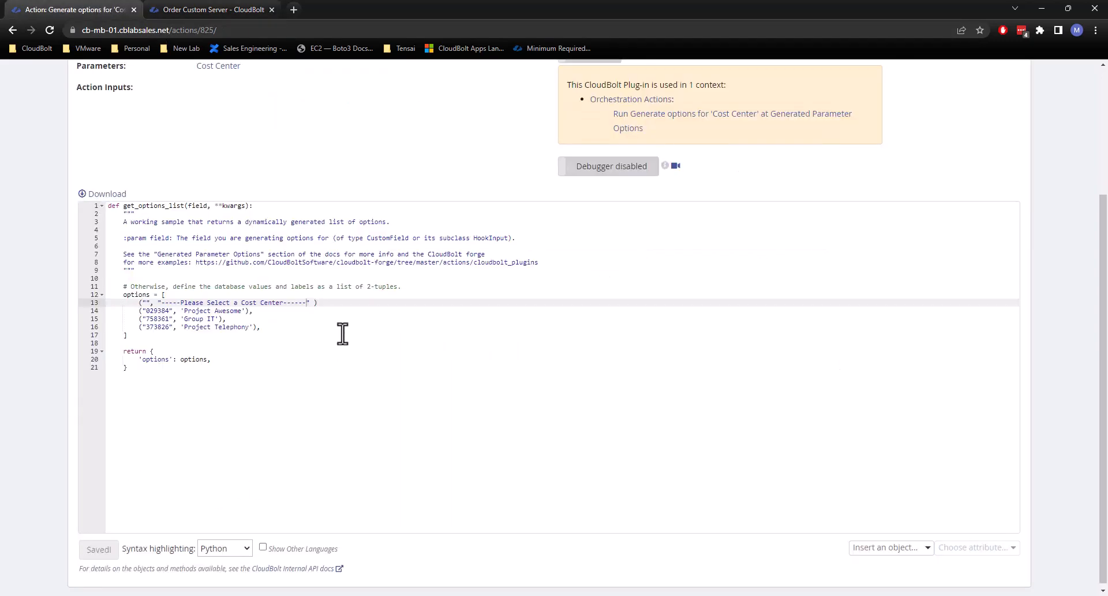
key("BackSpace")
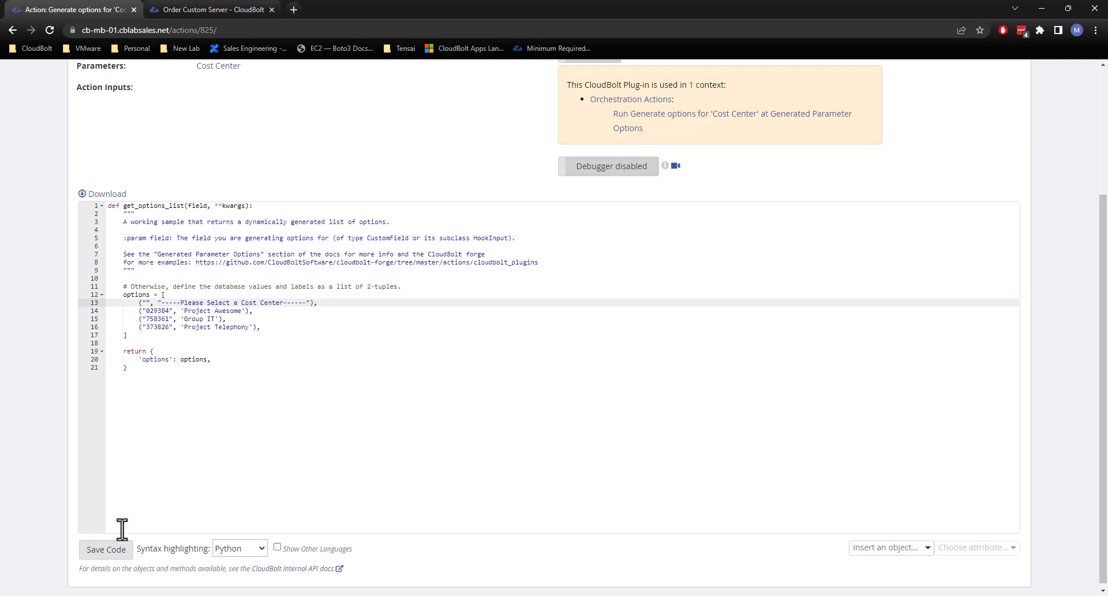
left_click(107, 556)
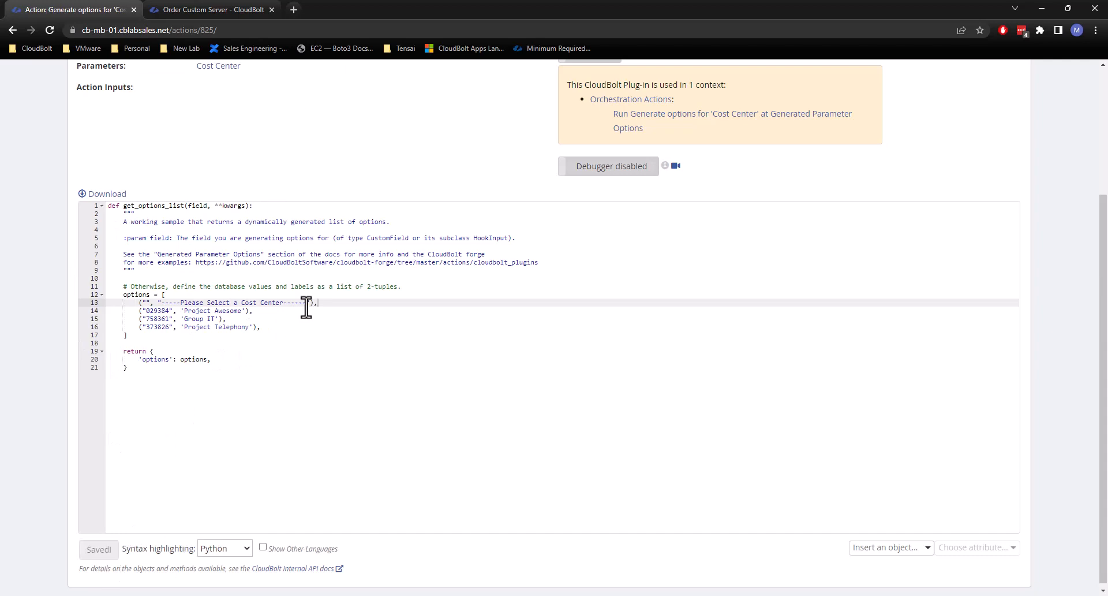
Retest the corrected code in a reloaded order form with group Tenant2 / IT and the Sales - Parameters environment.
left_click(190, 2)
left_click(49, 29)
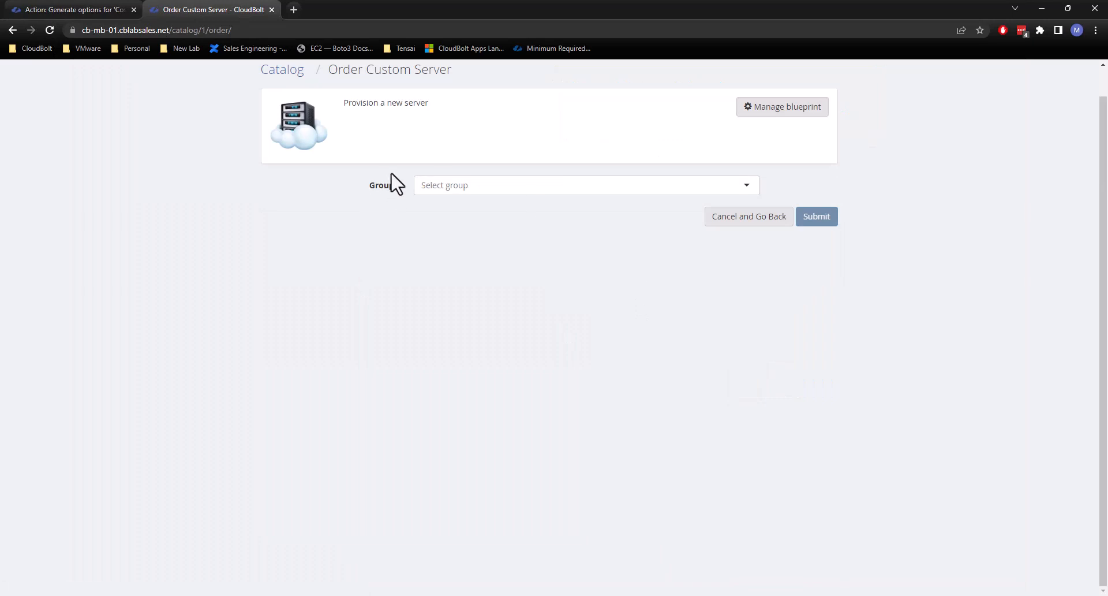
left_click(468, 185)
scroll(494, 260, "down", 3)
left_click(475, 299)
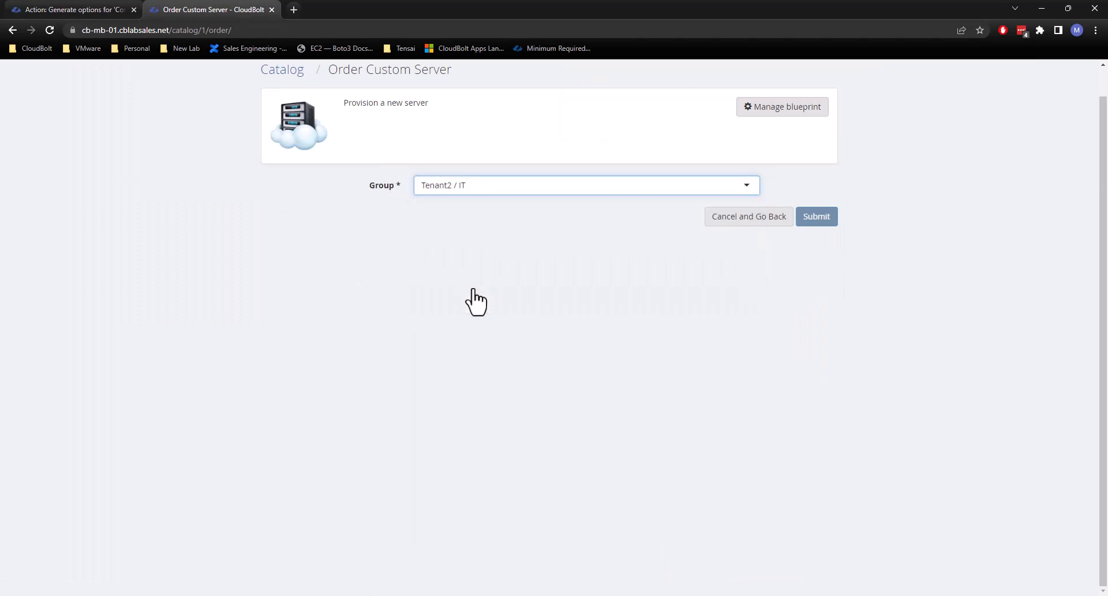
left_click(451, 270)
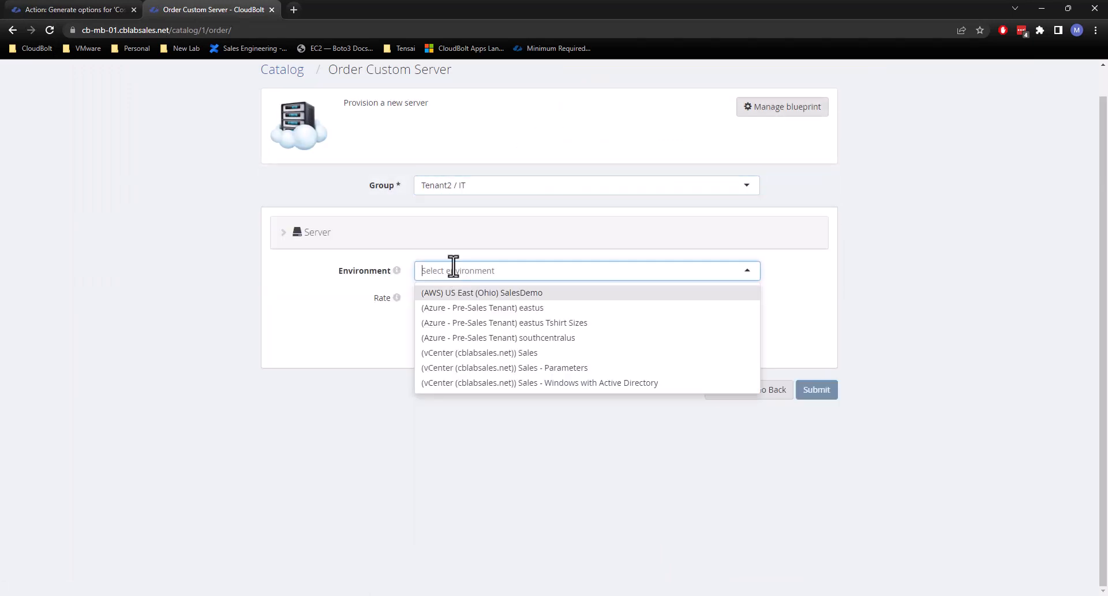
left_click(505, 370)
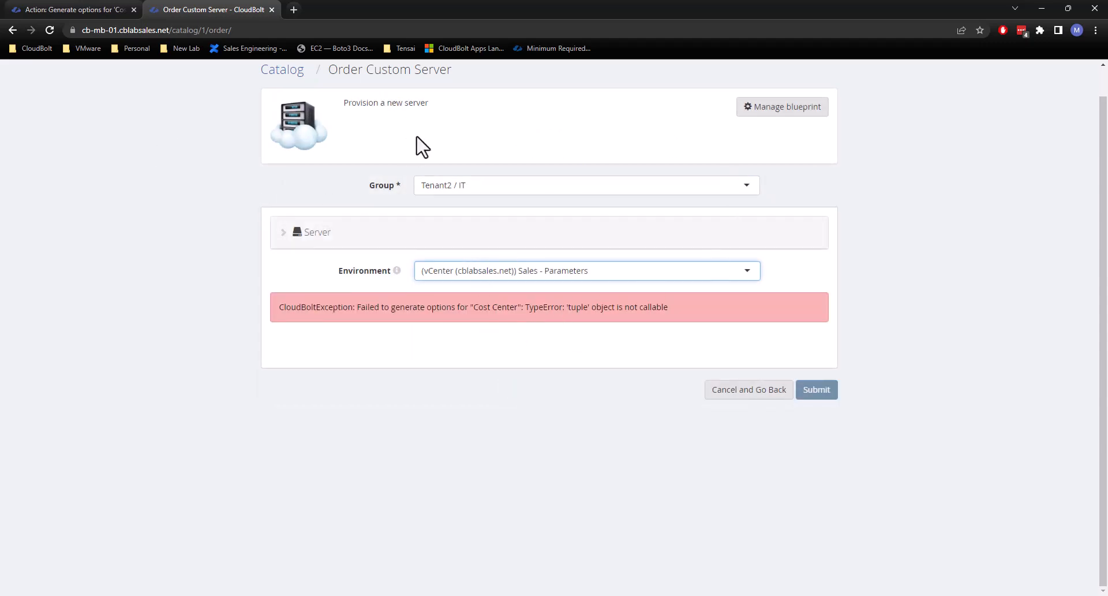
Reload the order form, recheck the plug-in code, and select group Tenant2 / IT and environment Sales - Parameters again.
left_click(49, 30)
left_click(75, 10)
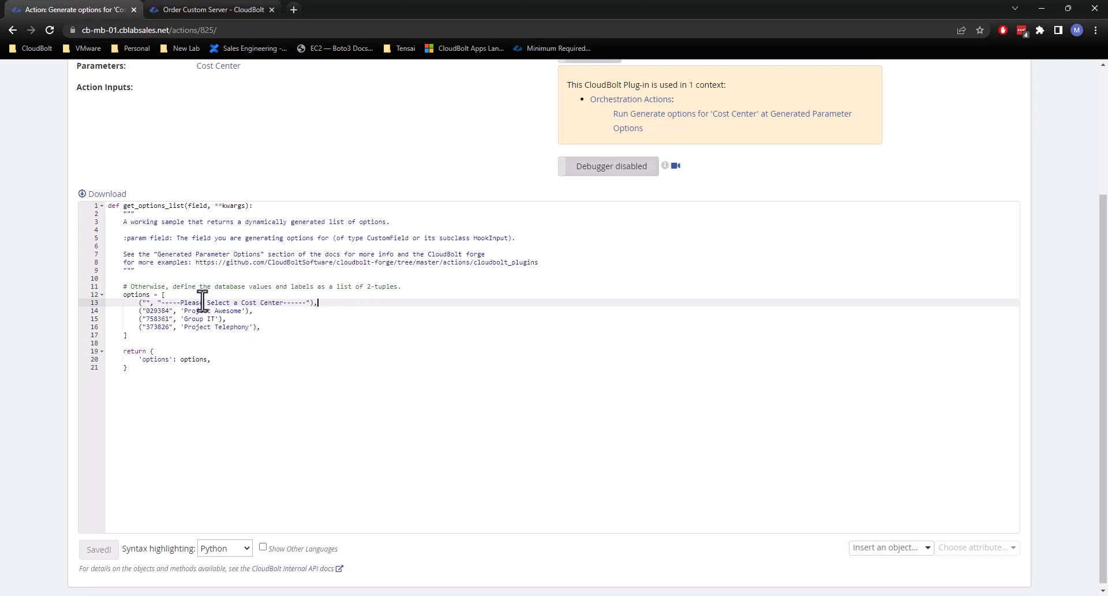
left_click(220, 11)
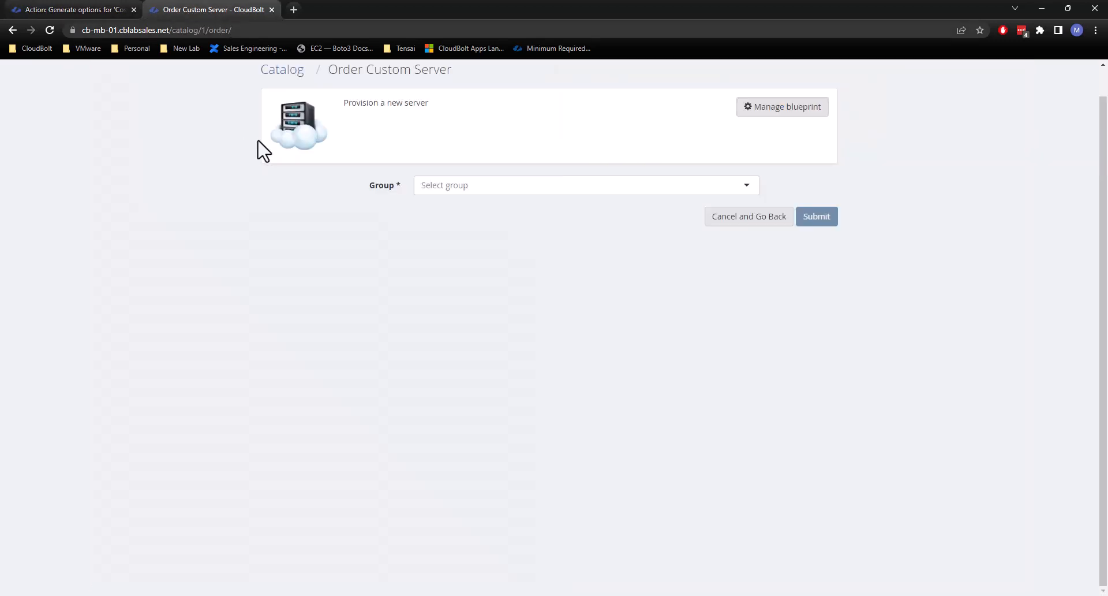
left_click(456, 184)
scroll(477, 263, "down", 3)
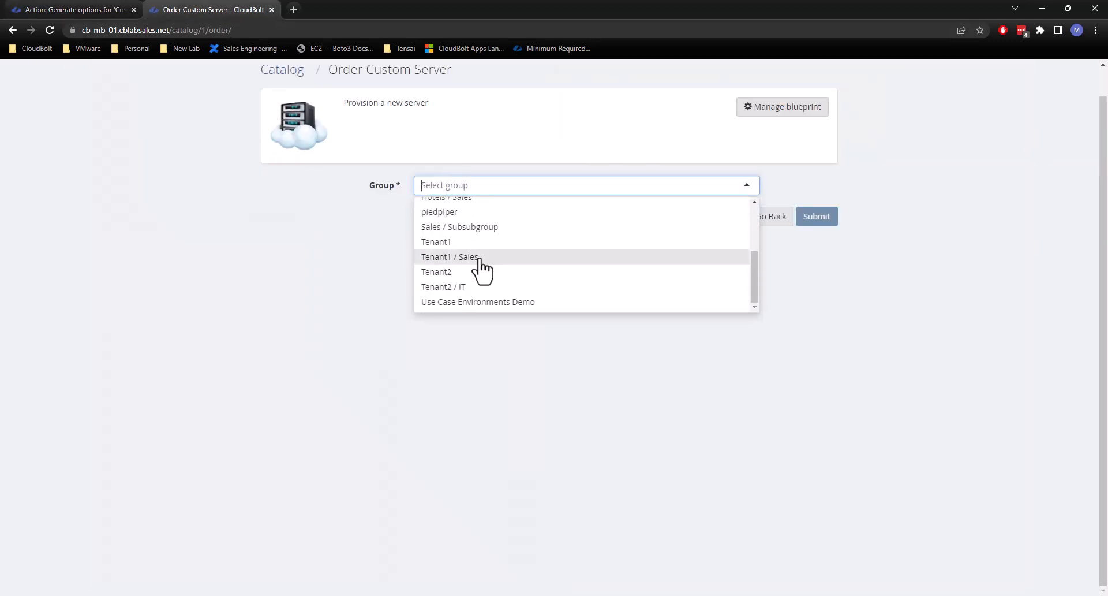
left_click(476, 260)
left_click(469, 274)
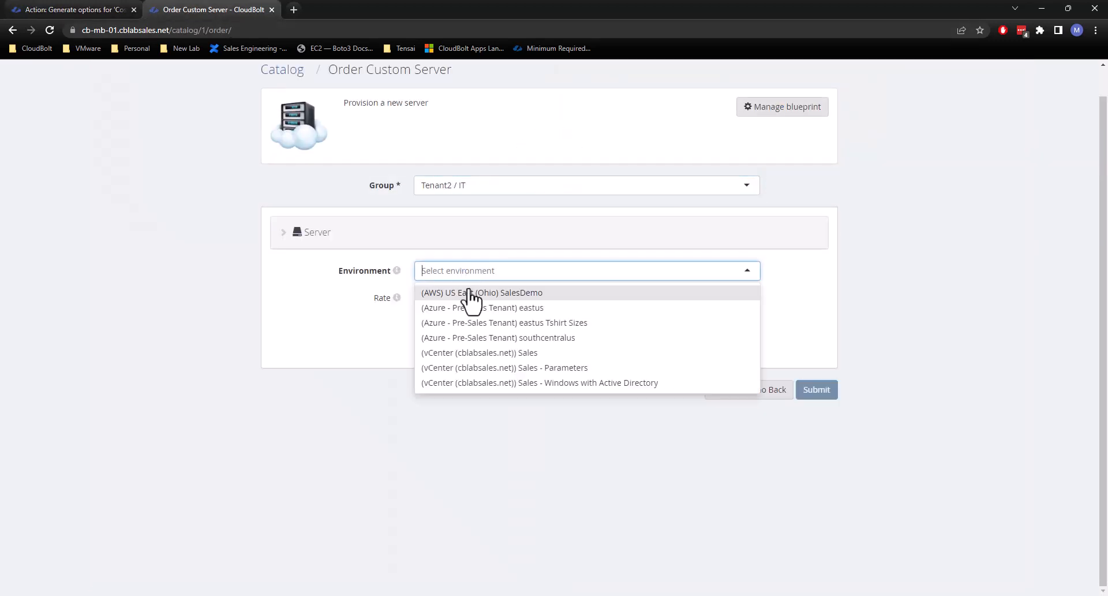
left_click(504, 367)
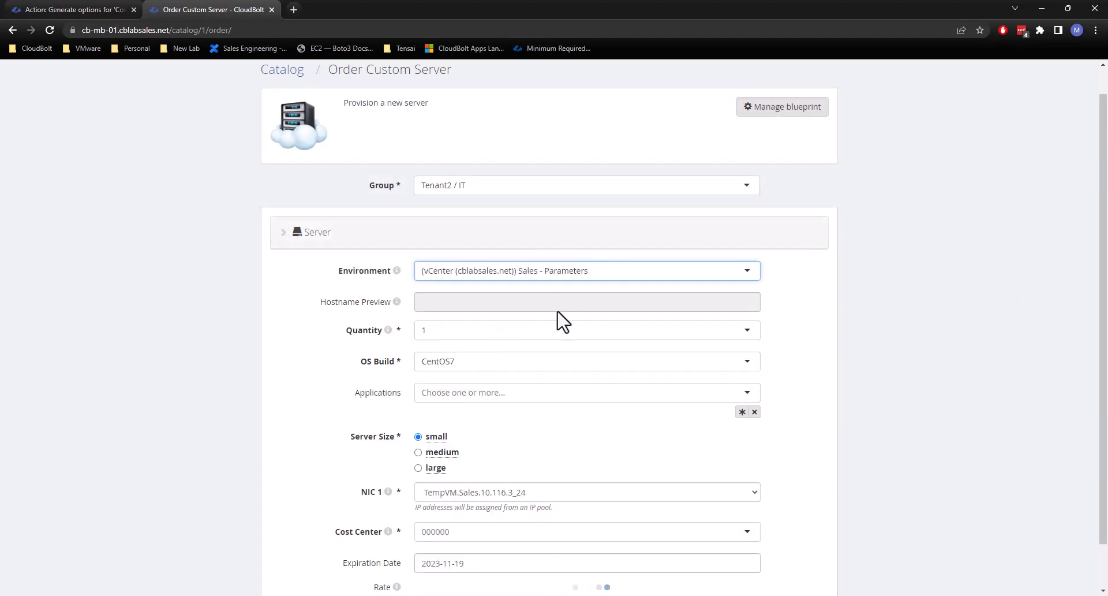
Expand the order's Cost Center choices several times and compare them with the field's placeholder text.
scroll(536, 402, "down", 1)
left_click(469, 482)
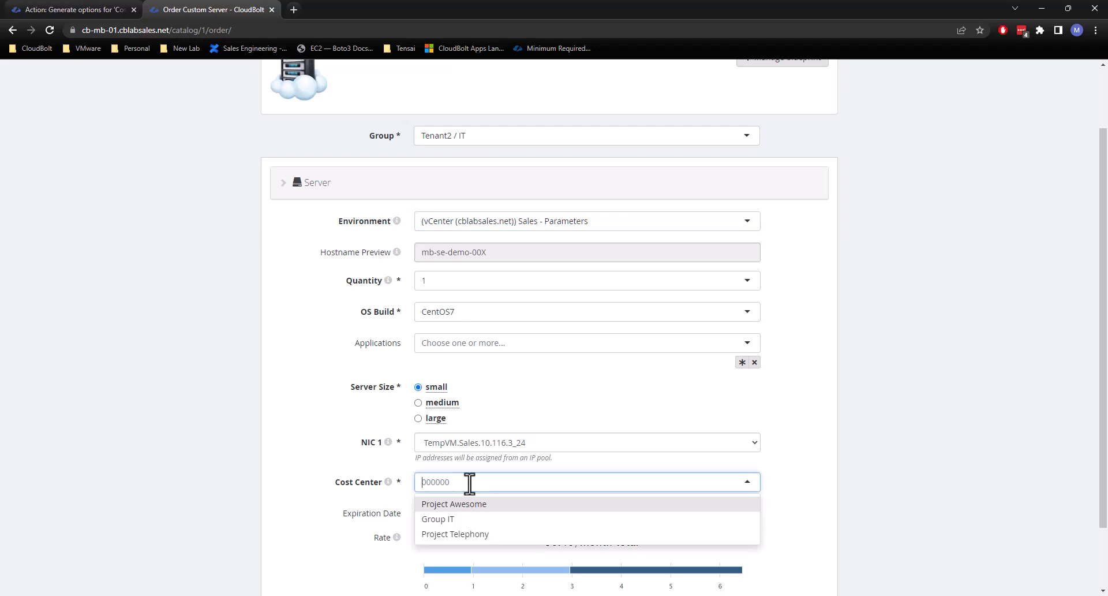
left_click(820, 439)
left_click(436, 482)
left_click(767, 427)
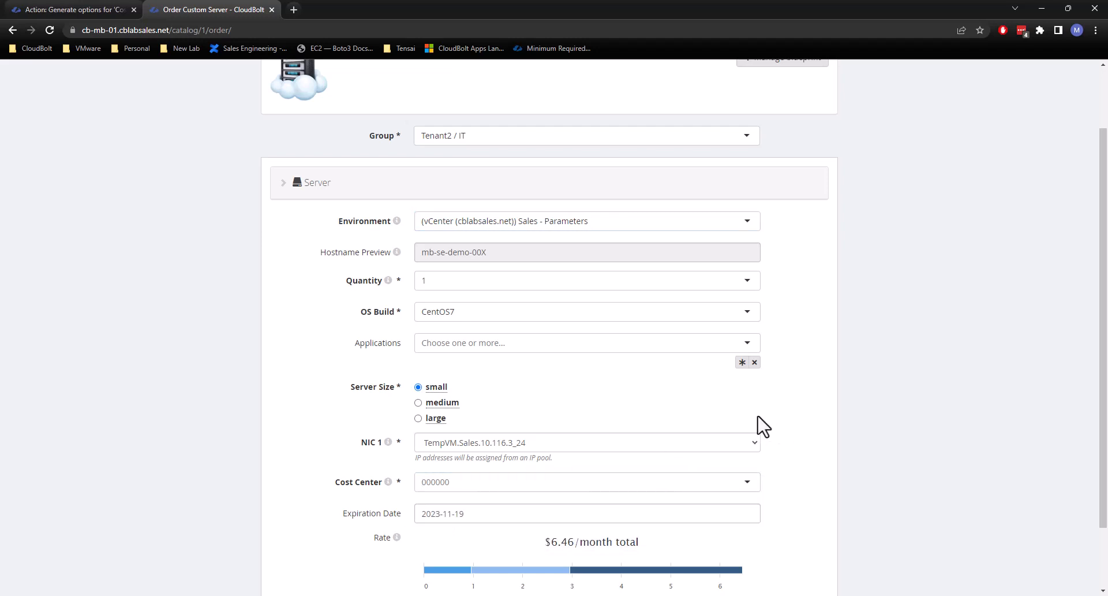
left_click(432, 488)
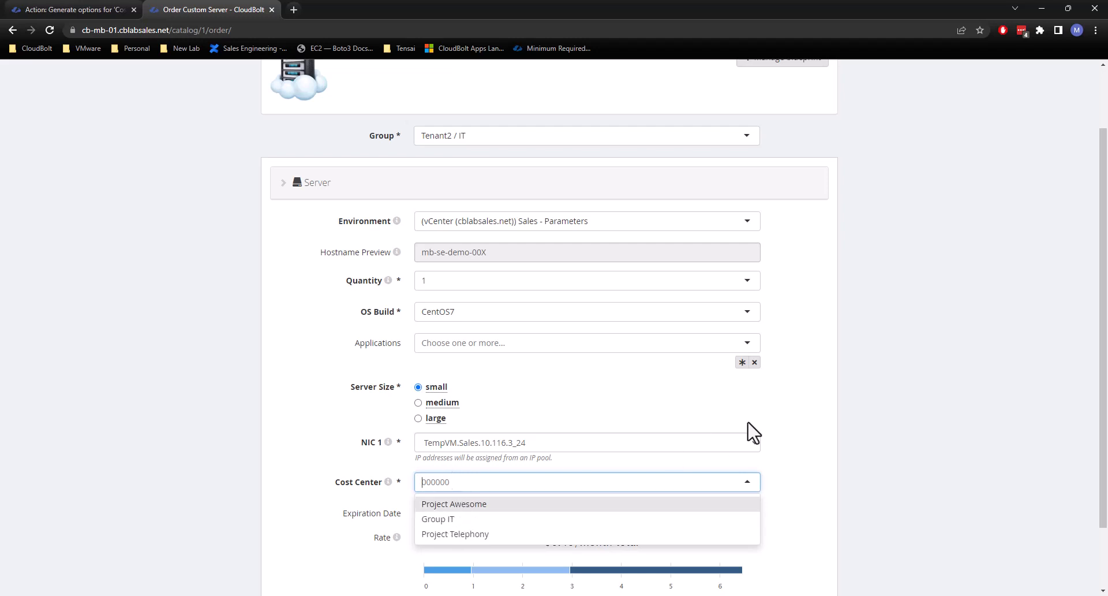
left_click(725, 422)
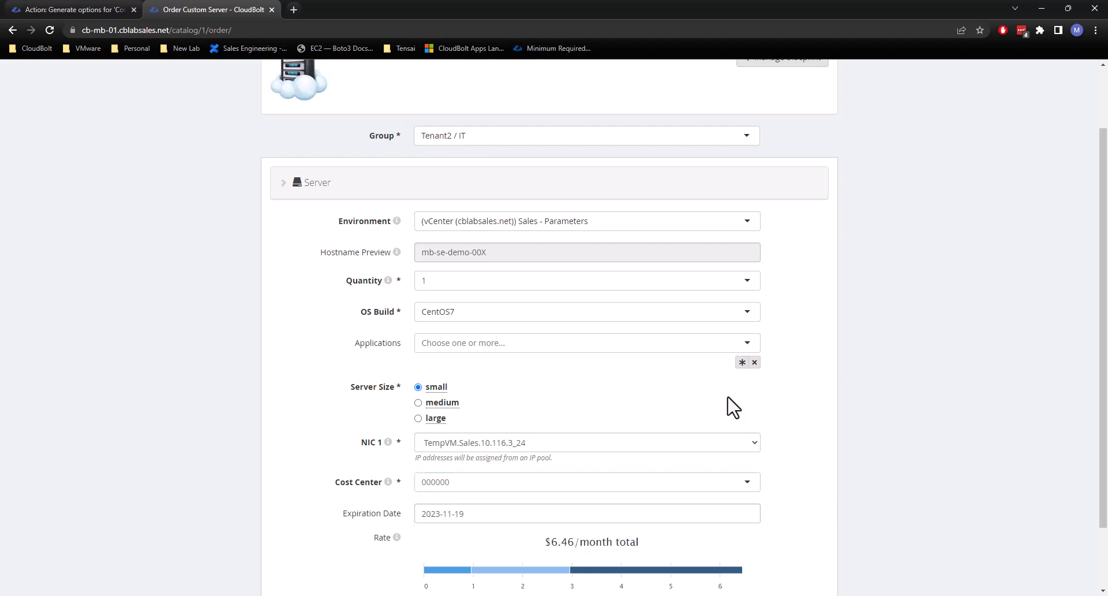
left_click(440, 490)
left_click(643, 465)
Open the parameter list in a new browser tab and bring up the Cost Center parameter's details.
scroll(542, 266, "up", 2)
left_click(297, 75)
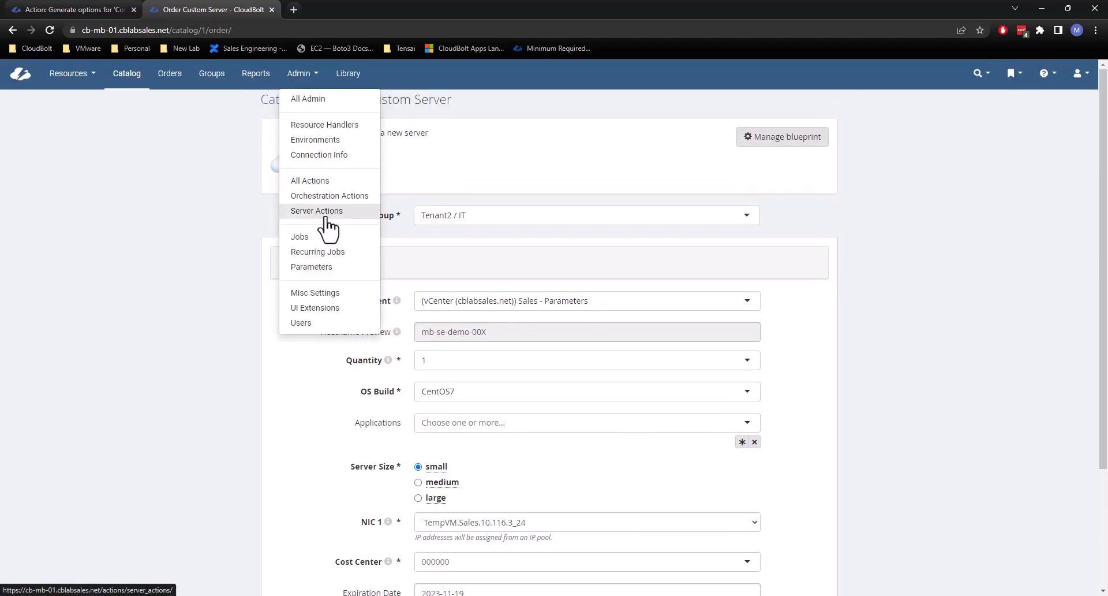
left_click(332, 267, "ctrl")
left_click(327, 2)
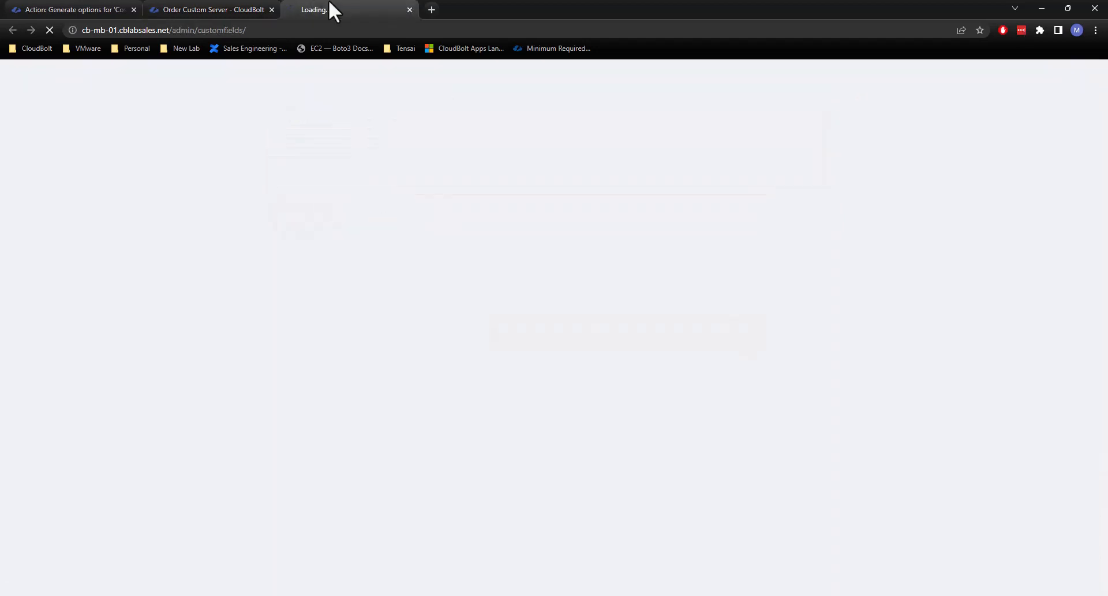
left_click(158, 5)
left_click(338, 6)
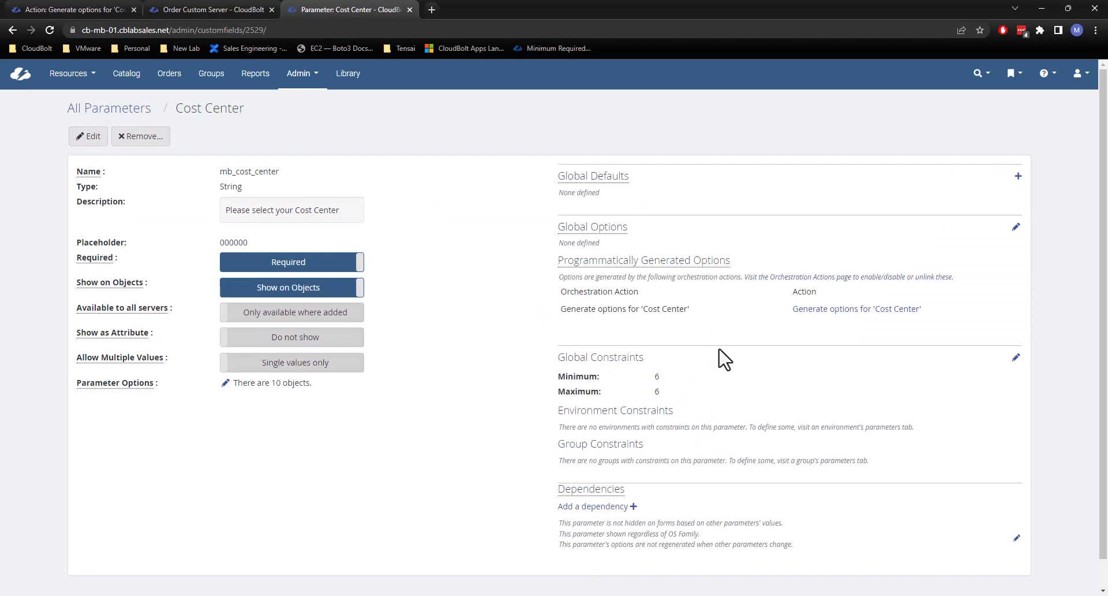
Clear the Cost Center parameter's placeholder value and save the parameter.
left_click(88, 137)
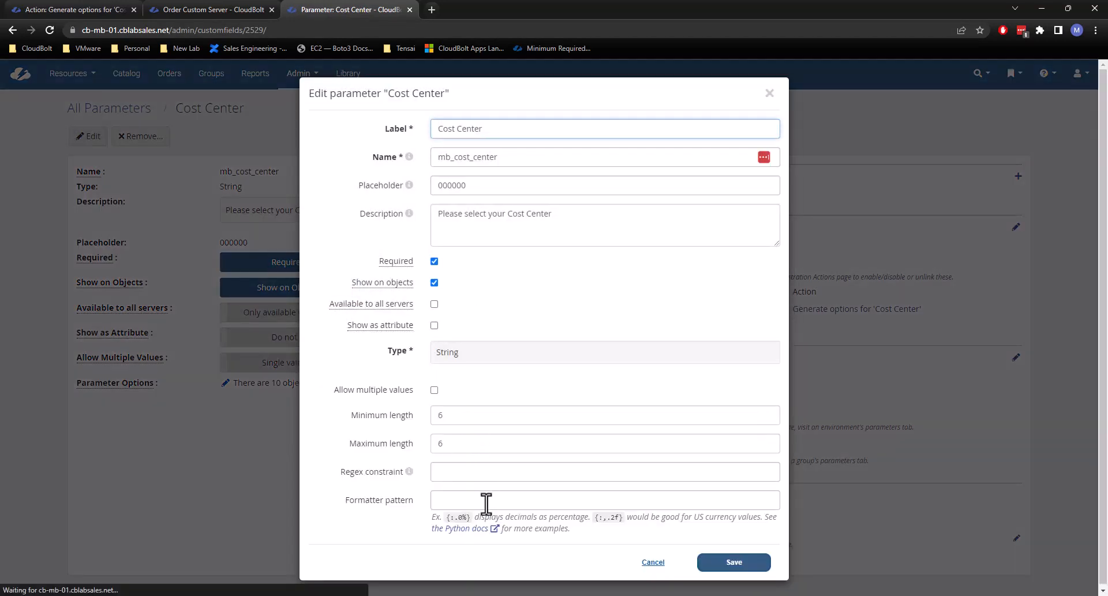
left_click(405, 180)
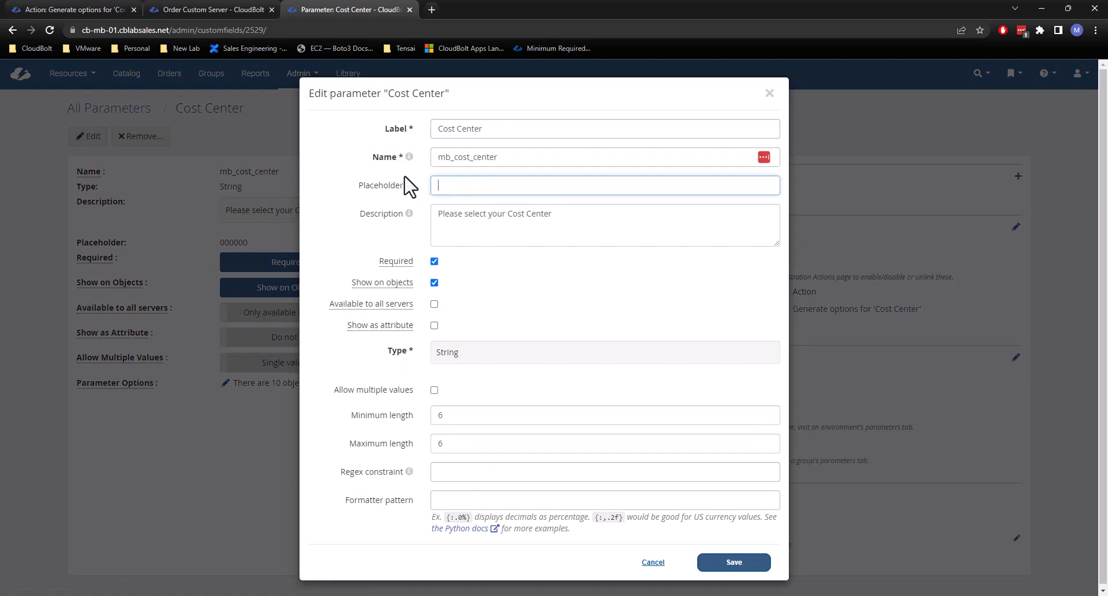
left_click(732, 562)
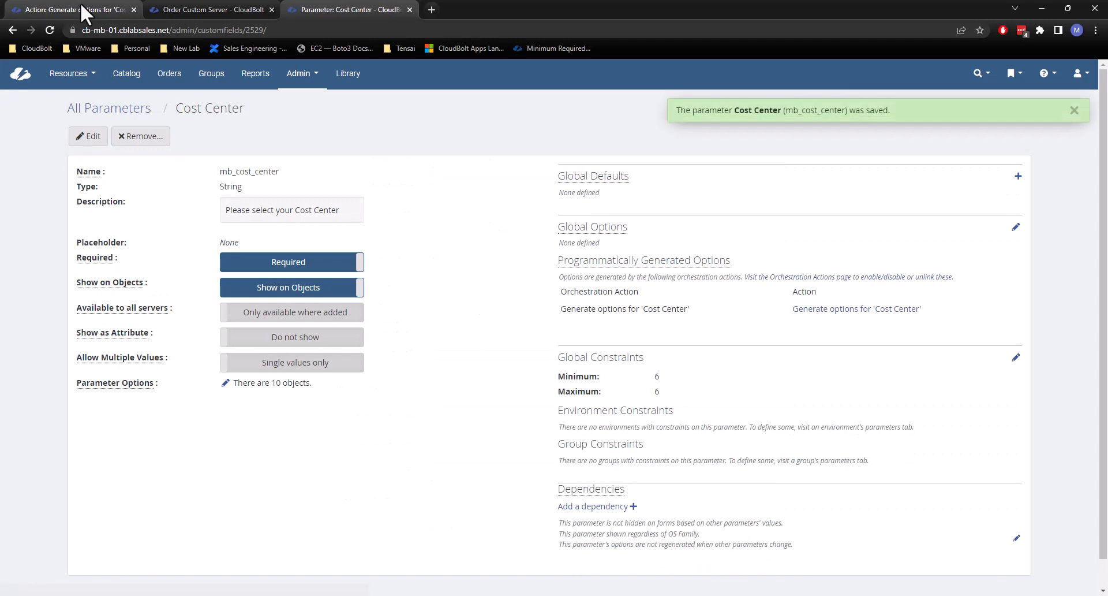
left_click(1075, 110)
Return to the Custom Server order form and select group Tenant2 / IT and the vCenter environment Sales - Parameters.
left_click(128, 68)
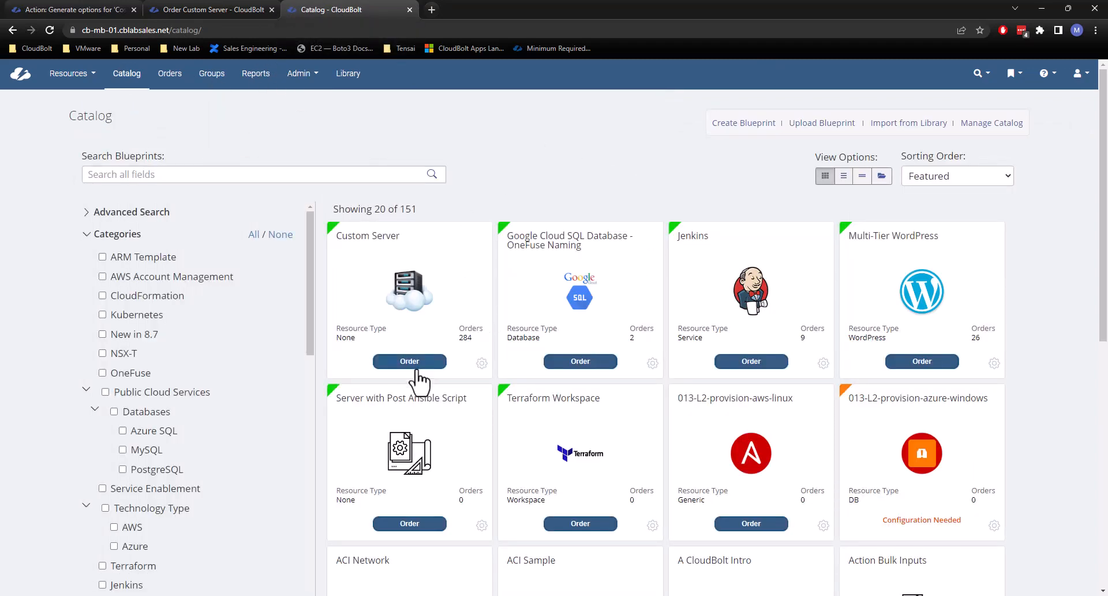
left_click_drag(413, 362, 302, 181)
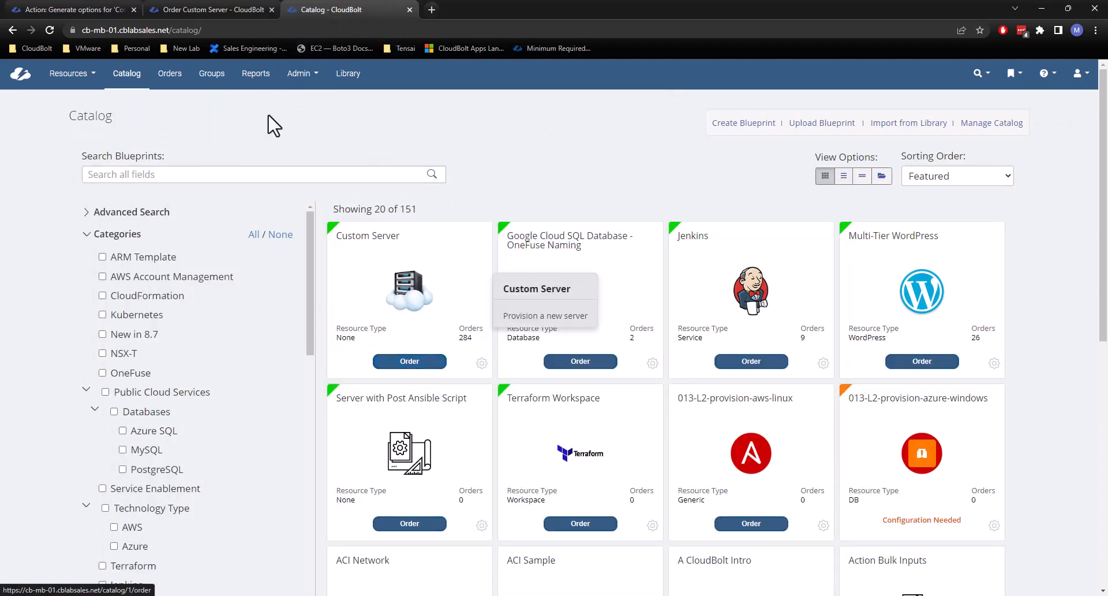
left_click(178, 8)
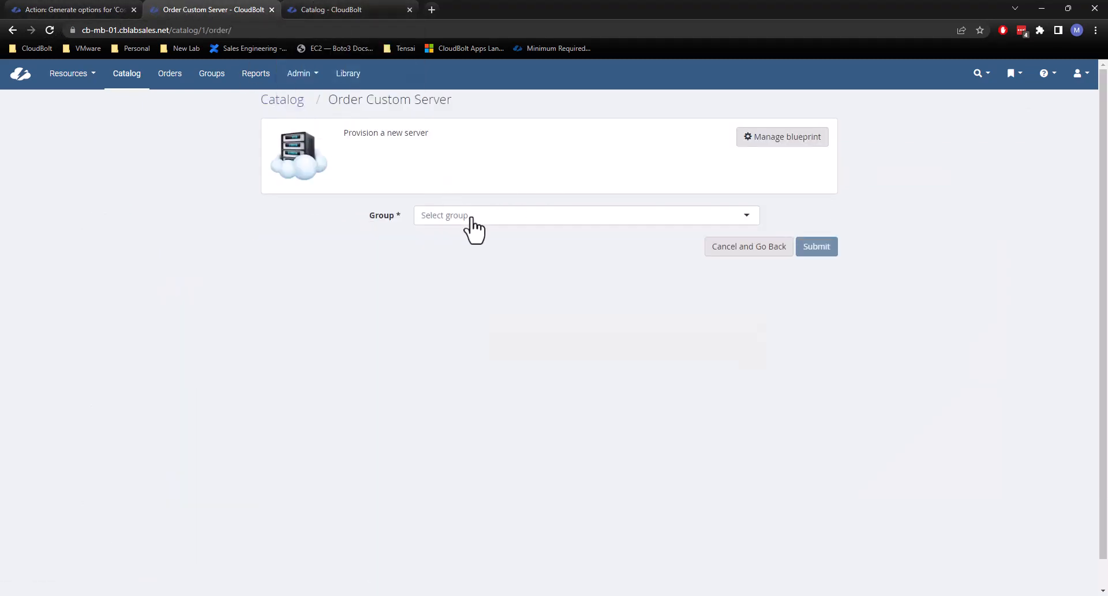
left_click(471, 218)
left_click(484, 323)
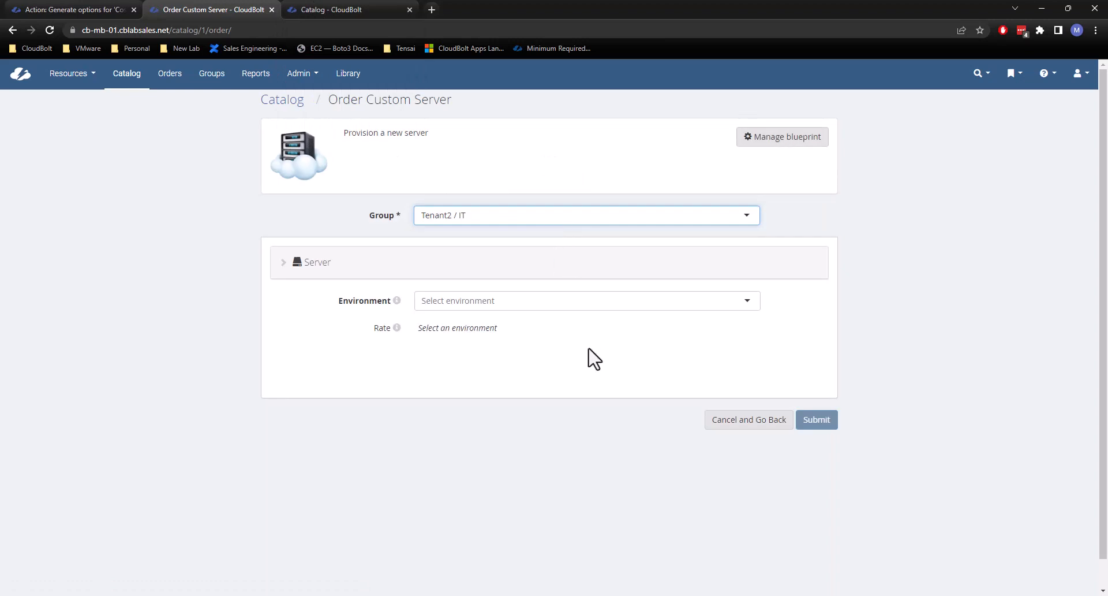
left_click(545, 301)
scroll(537, 378, "down", 1)
left_click(537, 369)
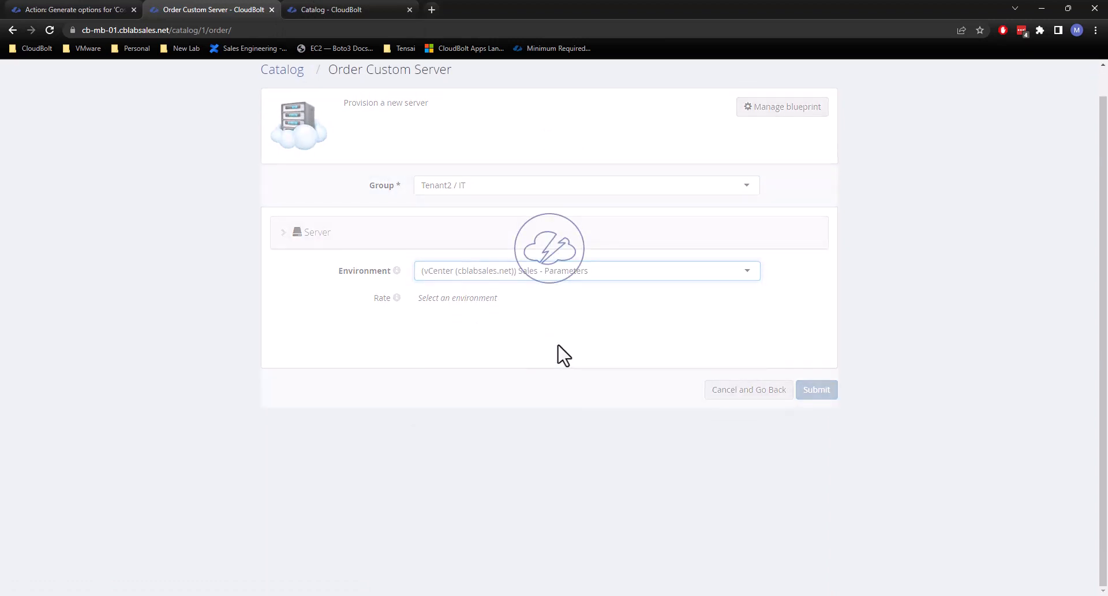
scroll(554, 439, "down", 1)
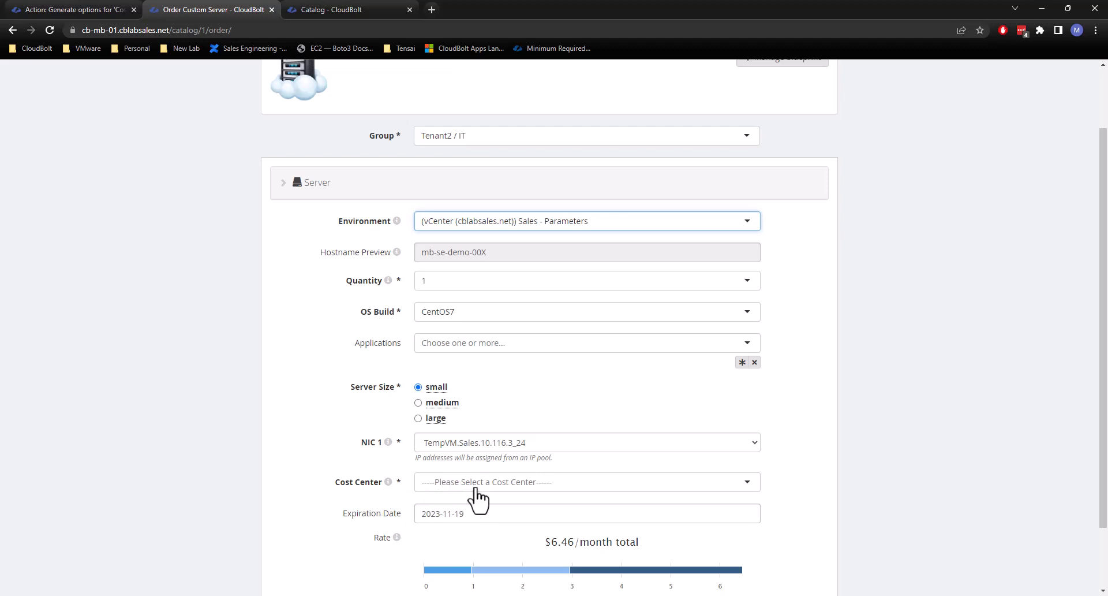
Expand the order's Cost Center choices twice to check the selection prompt and the listed options, without choosing one.
left_click(518, 485)
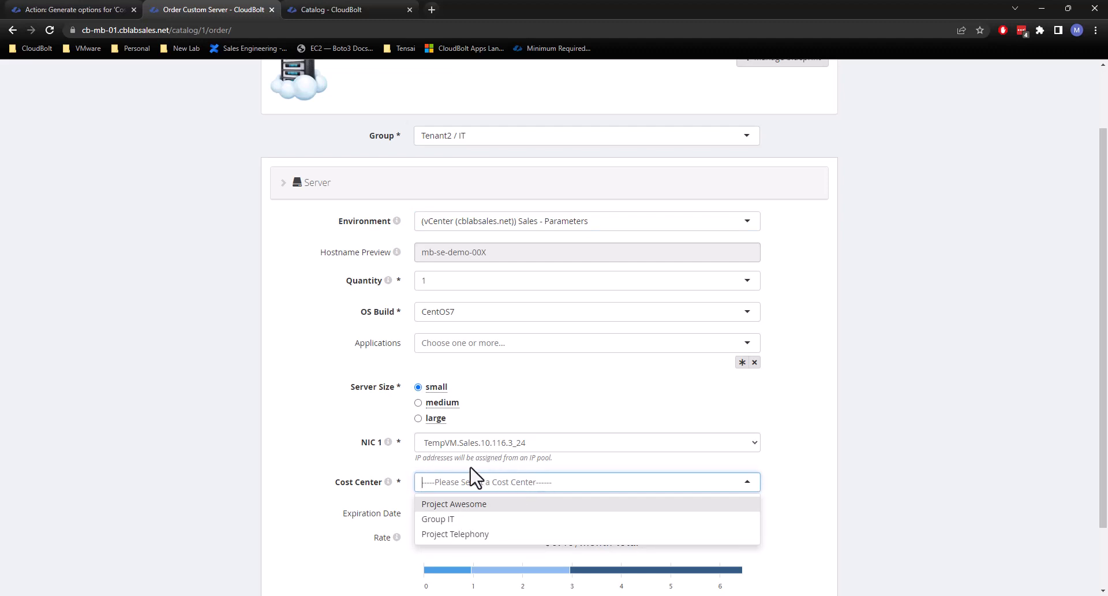
left_click(964, 428)
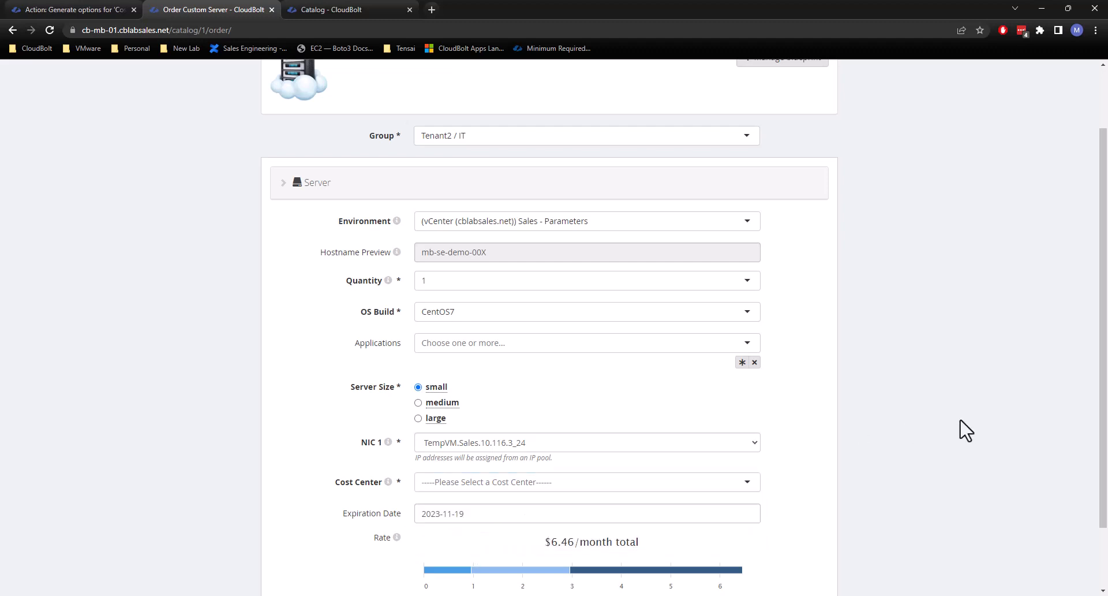
scroll(774, 452, "down", 2)
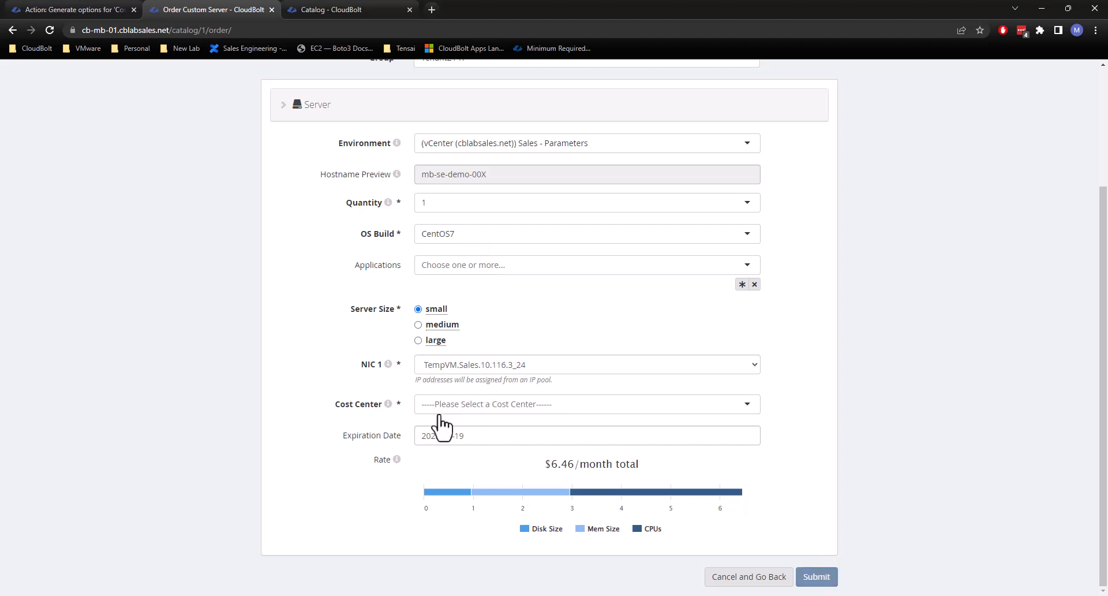
left_click(476, 407)
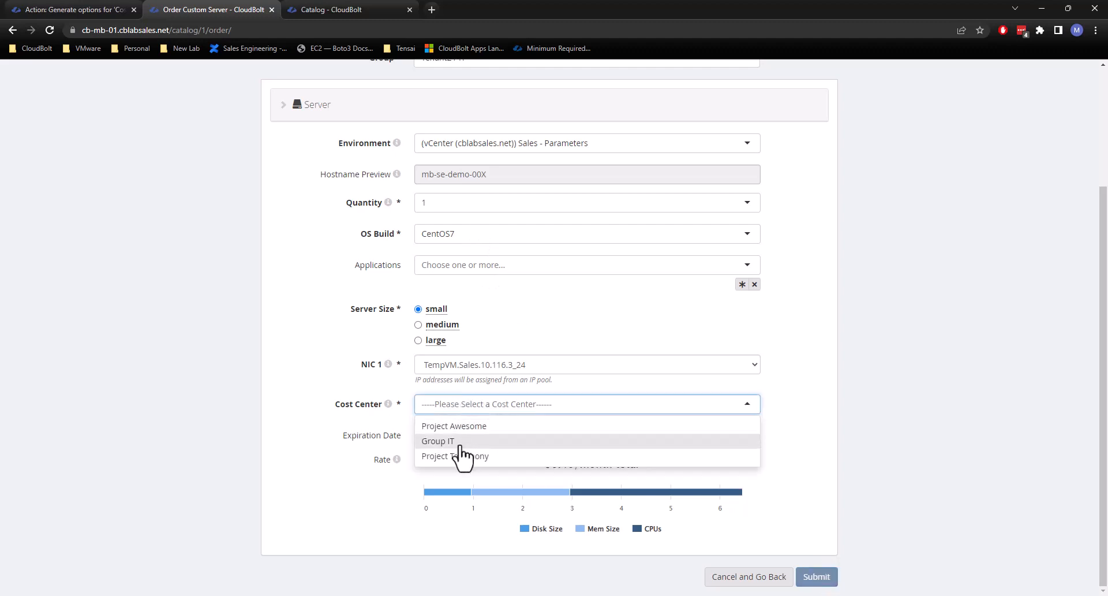
left_click(353, 482)
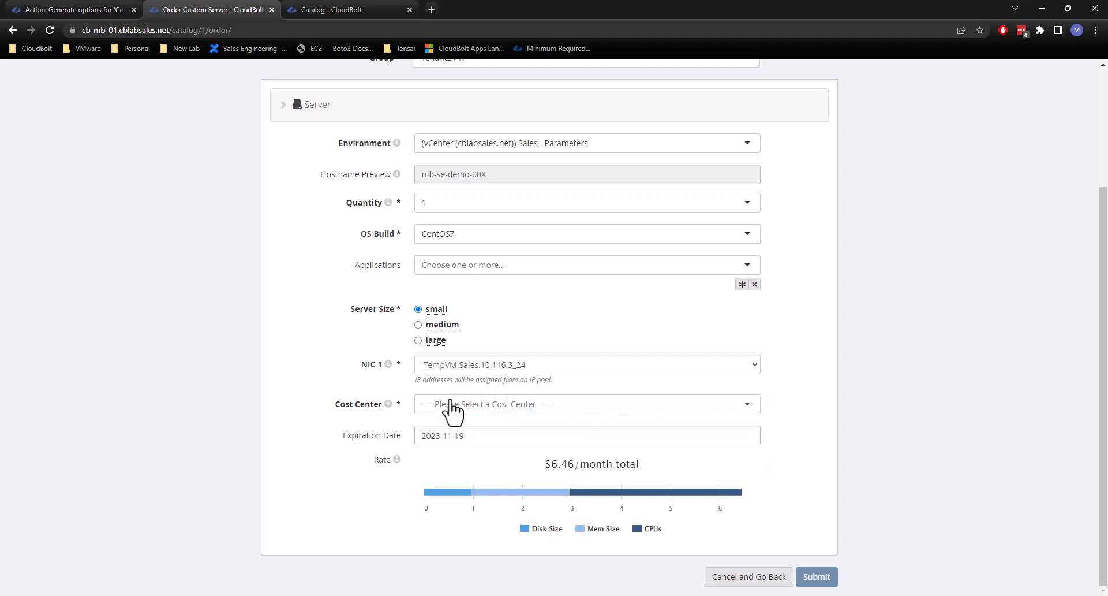
Review the plug-in's return block and look up the initial_value key in the Advanced Option Returns documentation.
left_click(108, 10)
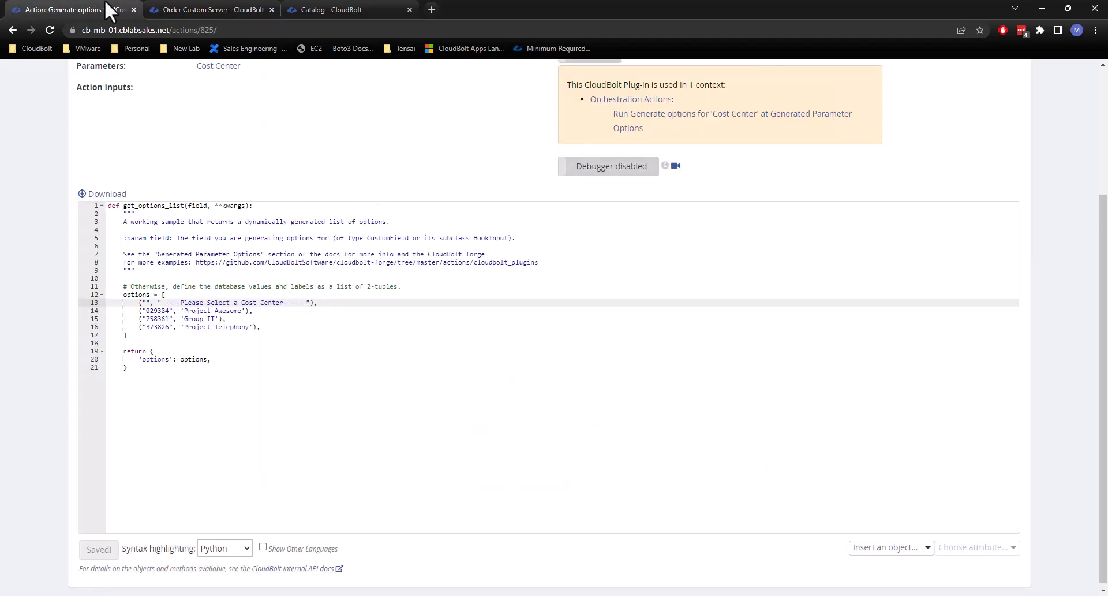
left_click(258, 351)
left_click(345, 9)
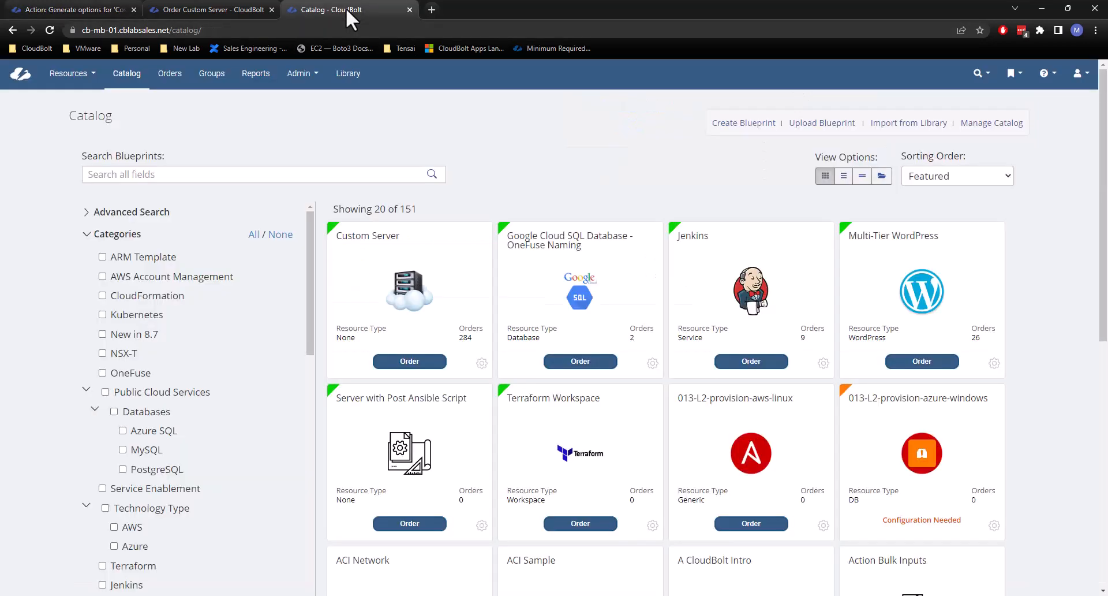
left_click(88, 4)
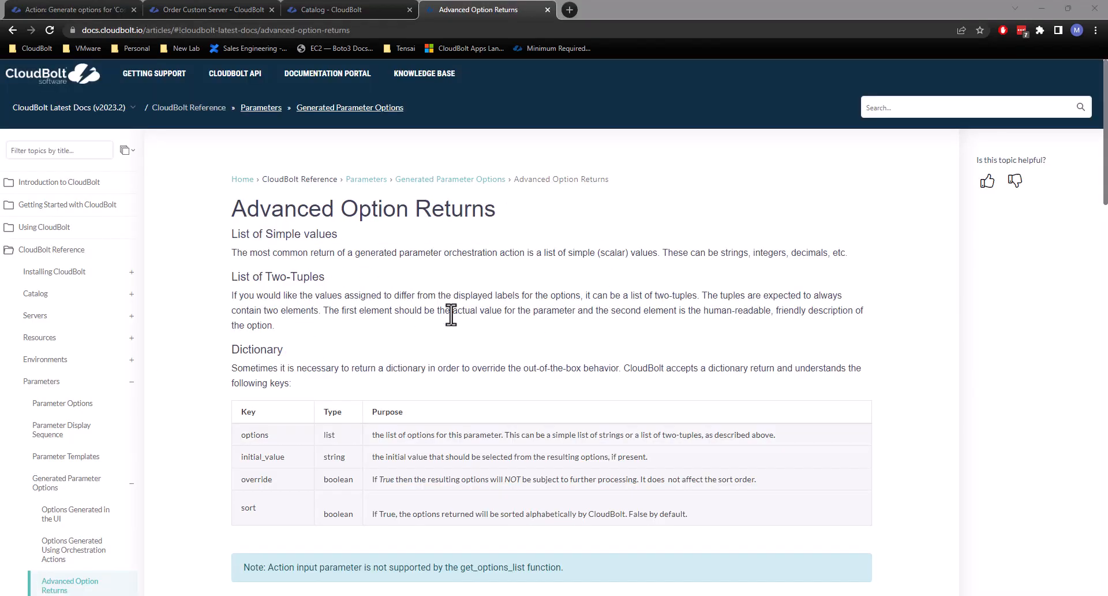
scroll(450, 312, "down", 2)
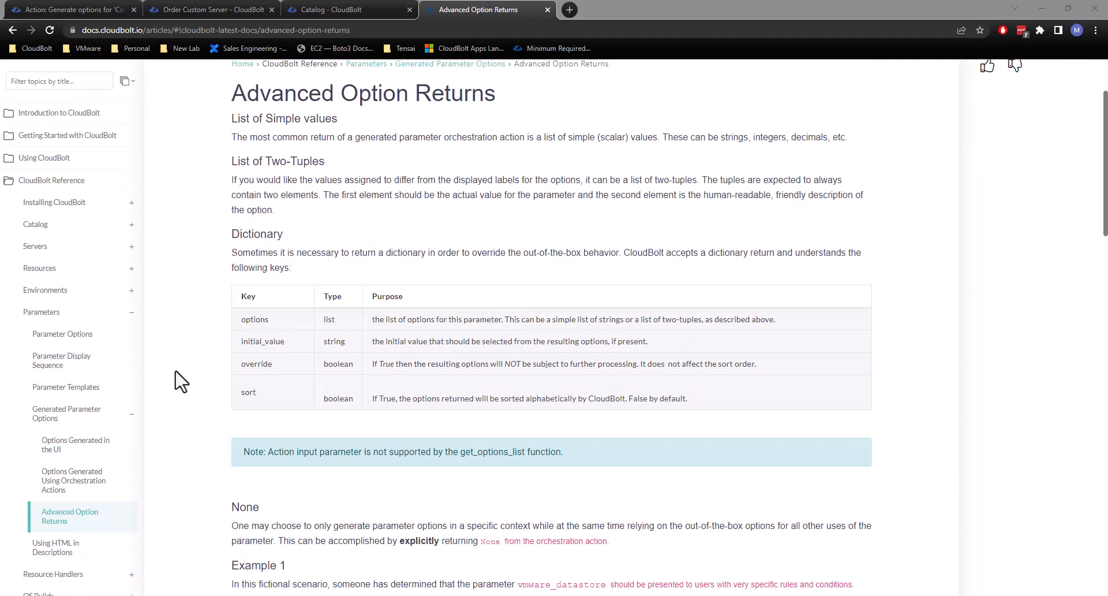
left_click_drag(286, 346, 238, 342)
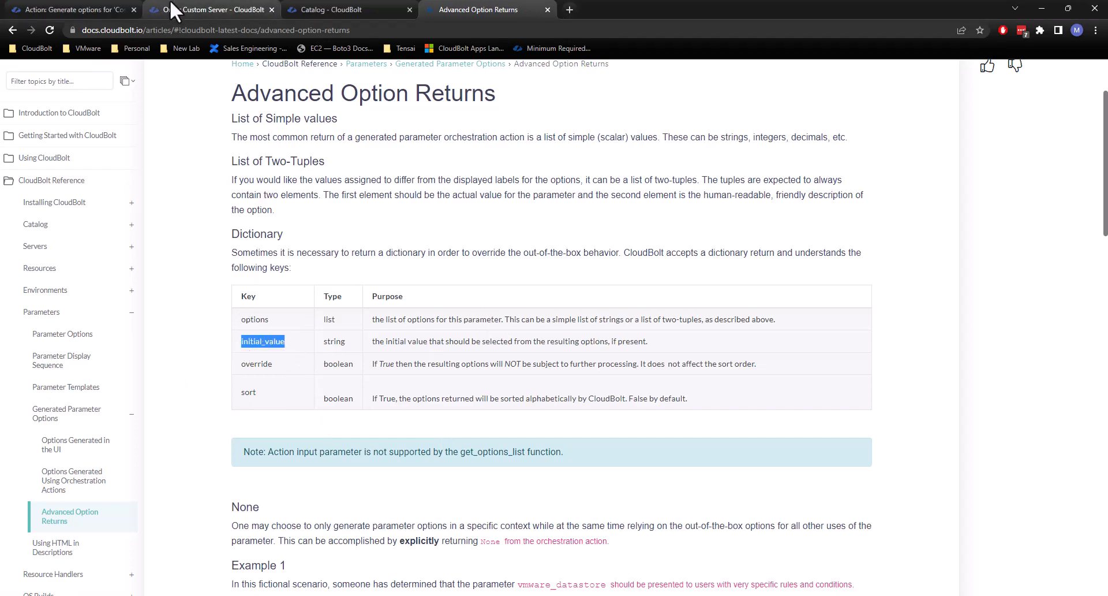
Add an 'initial_value' entry of "373826" after 'options' in the plug-in's return dictionary.
left_click(32, 9)
left_click(232, 359)
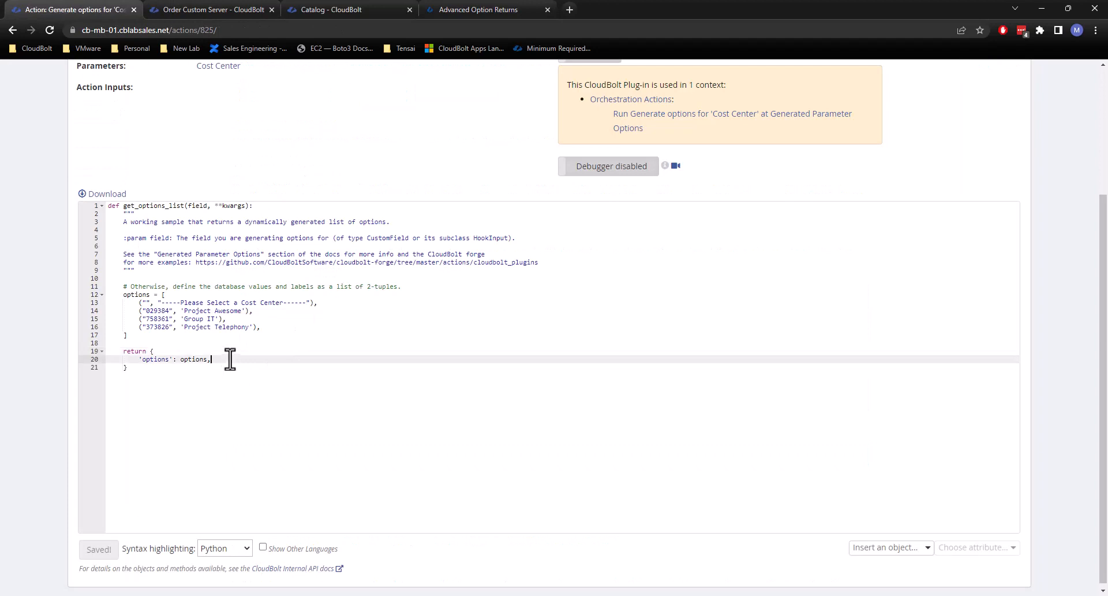
key("Return")
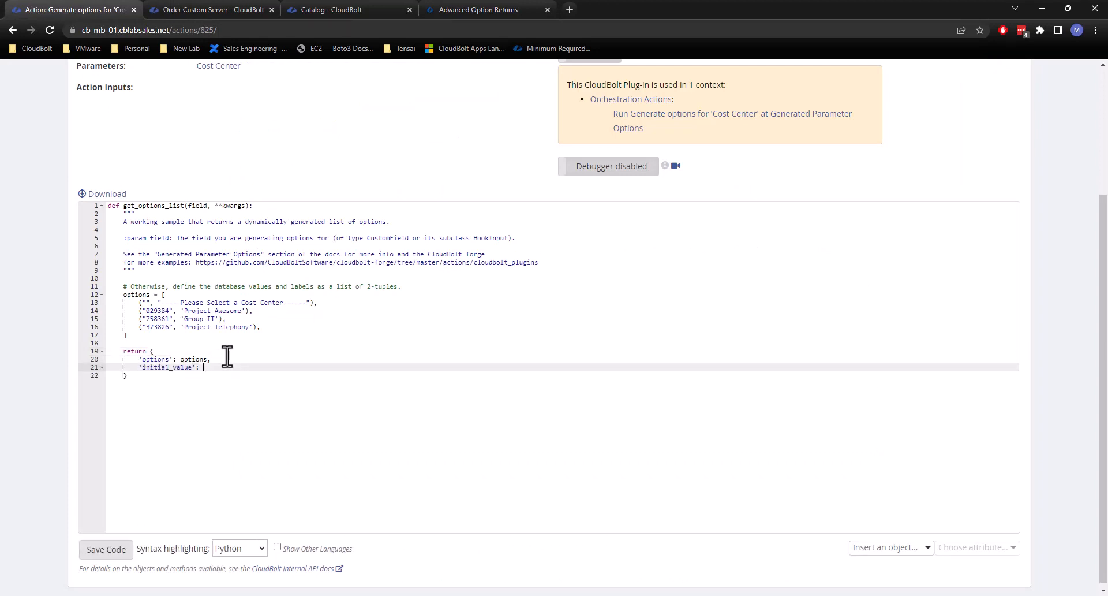
double_click(170, 326)
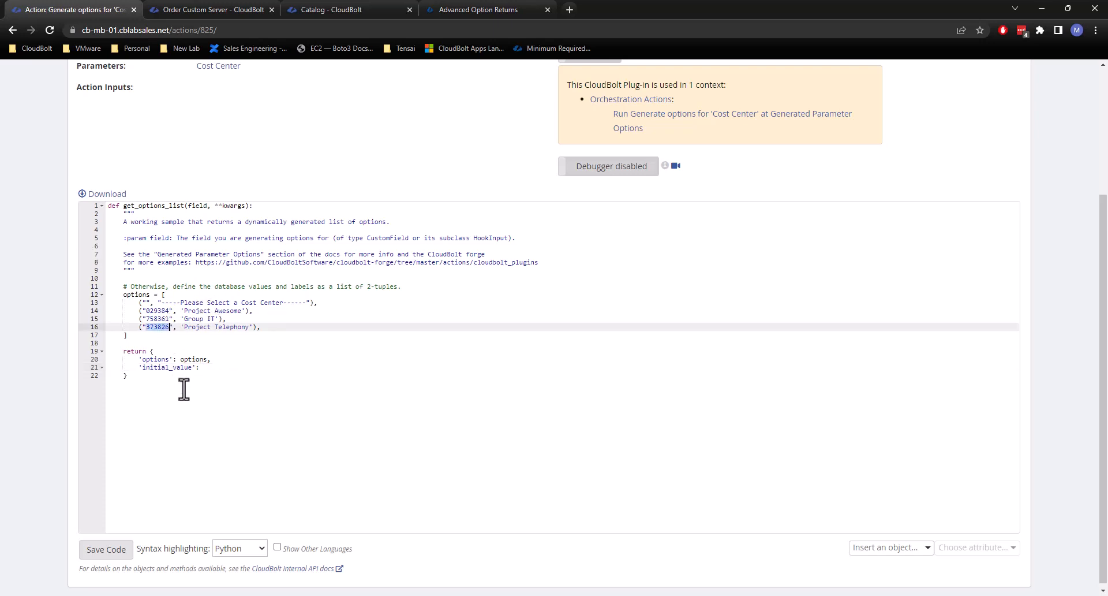
left_click(208, 374)
key("Up")
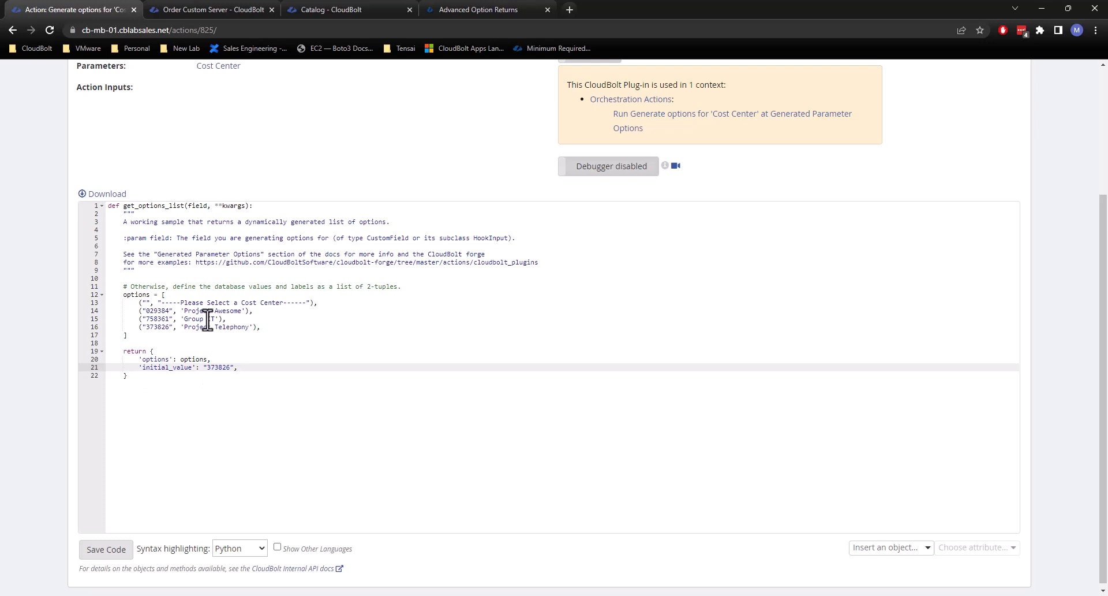
Delete the "Please Select a Cost Center" tuple from the plug-in's options list and save the code.
left_click_drag(321, 305, 183, 298)
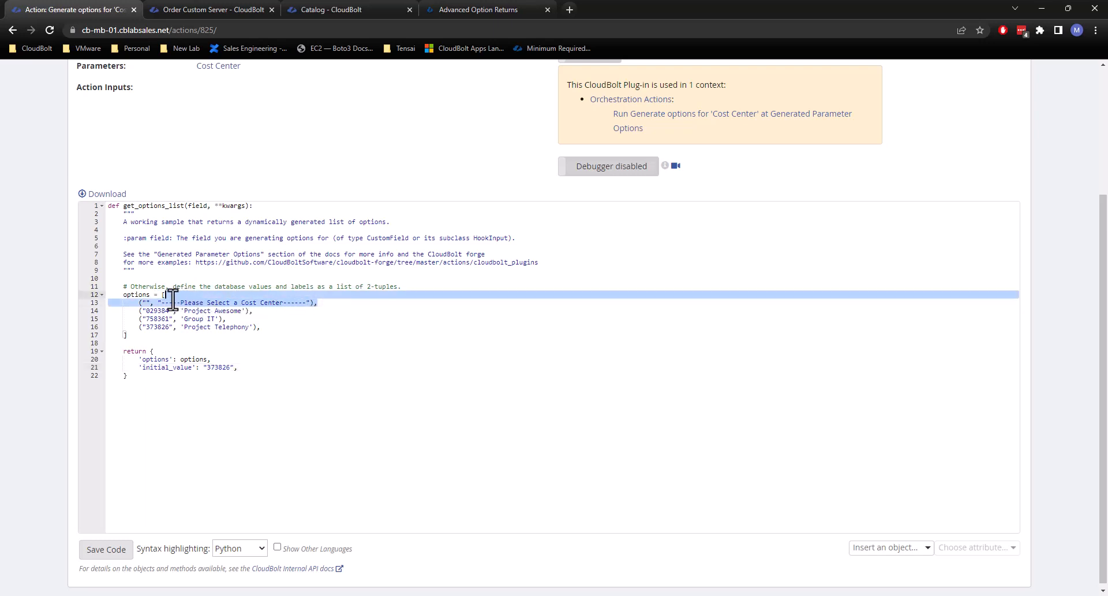
key("BackSpace")
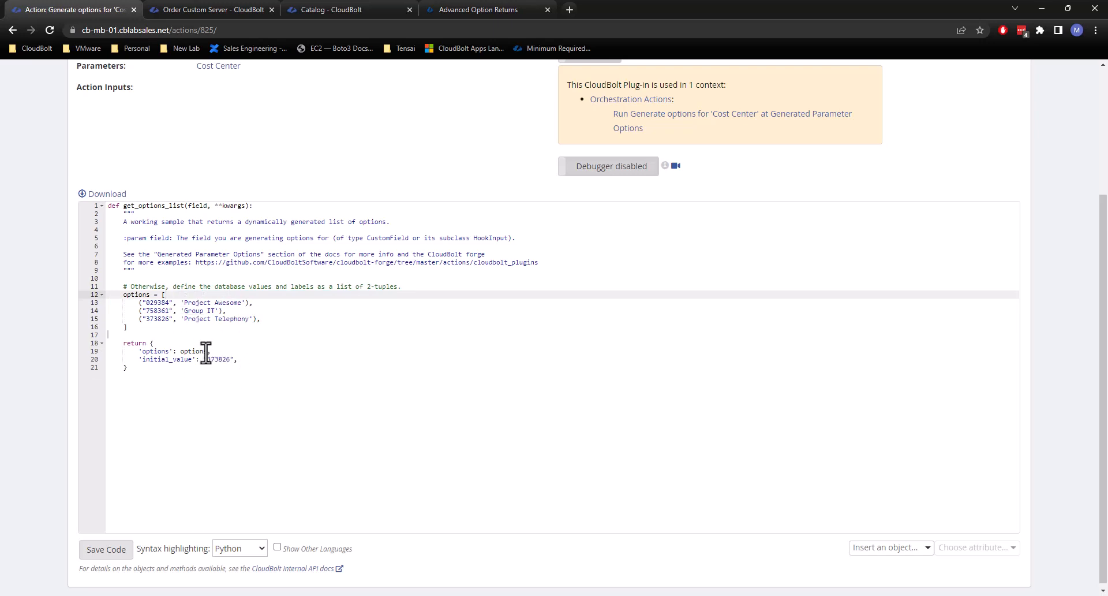
left_click(102, 568)
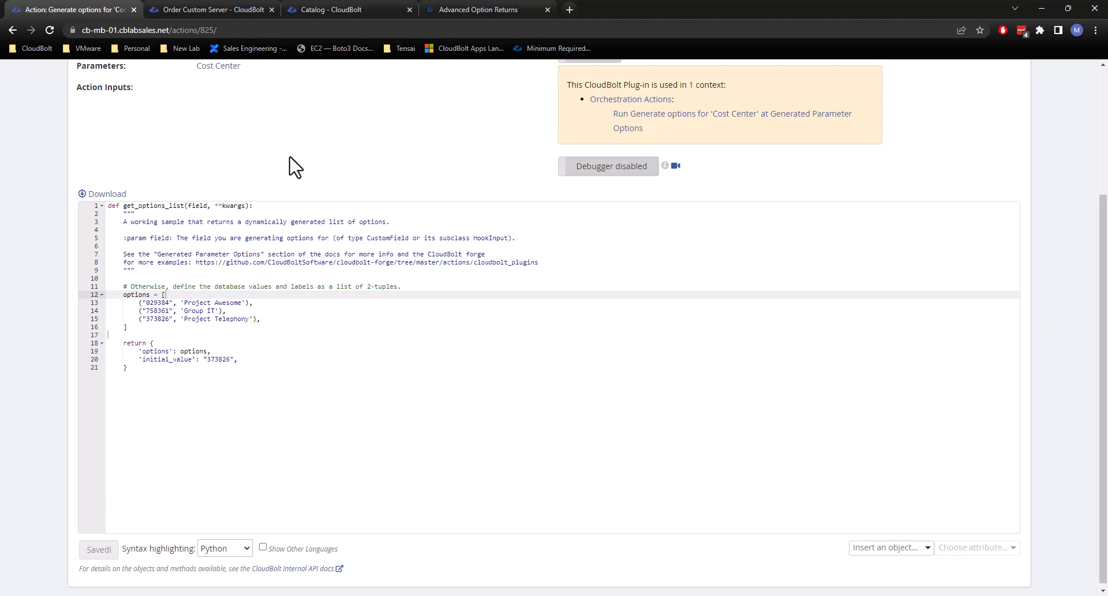
Reload the Custom Server order form to test the initial value with group Tenant2 / IT and environment Sales - Parameters.
left_click(226, 8)
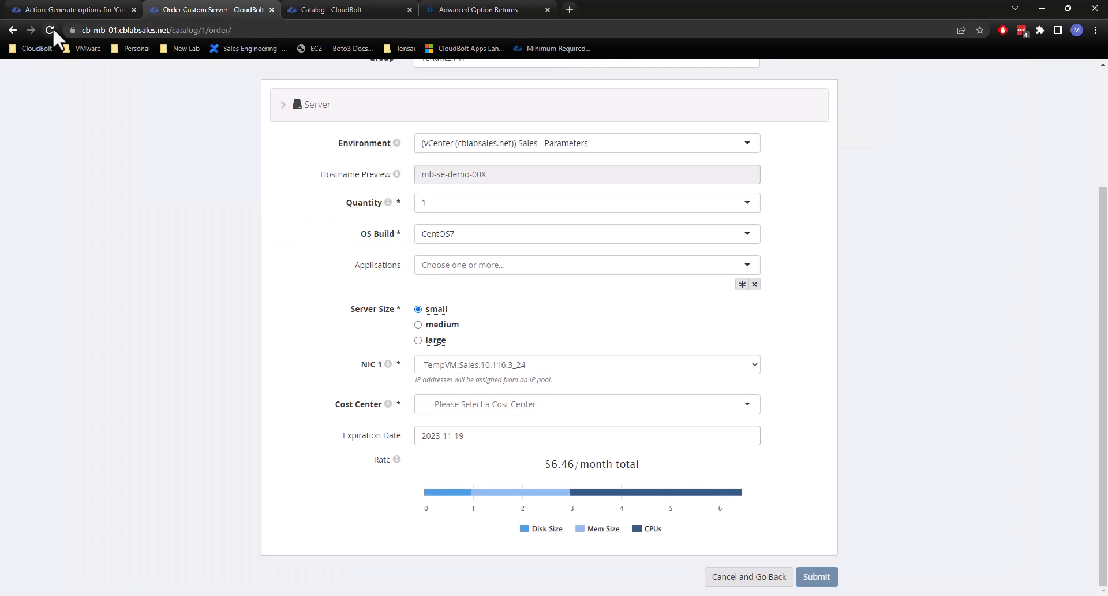
left_click(51, 29)
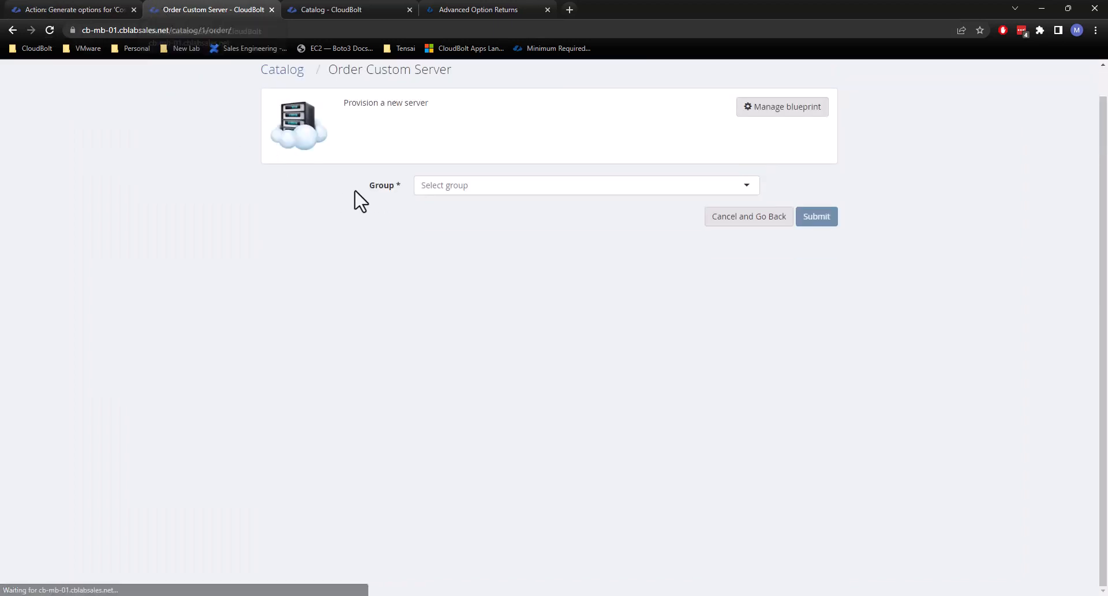
left_click(452, 184)
scroll(483, 289, "down", 5)
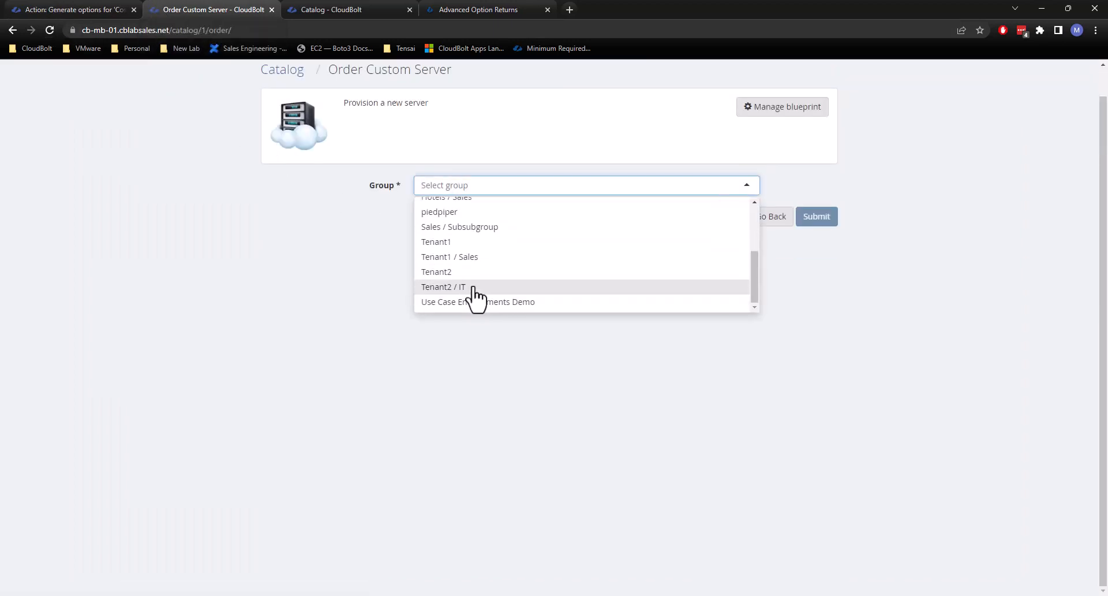
left_click(474, 286)
left_click(459, 271)
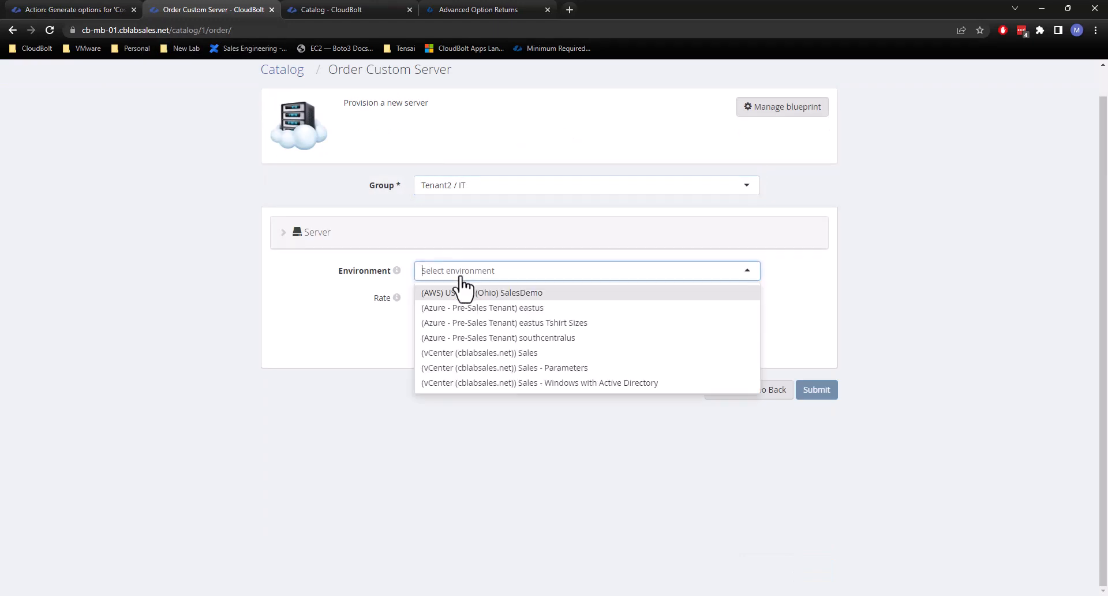
left_click(491, 369)
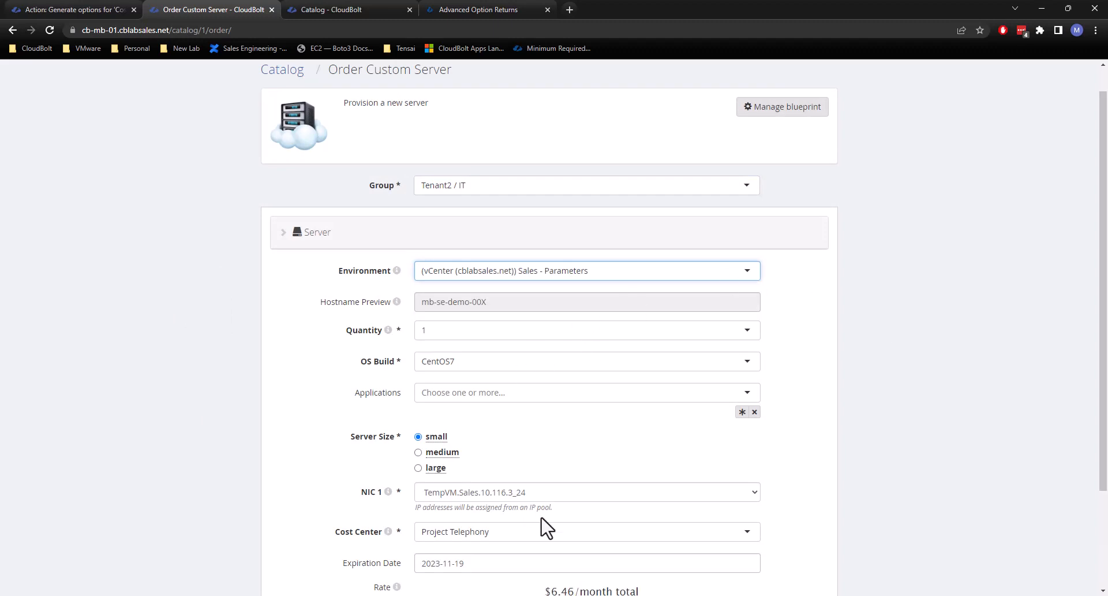
Check the preselected Cost Center on the order form and expand its choices without changing the selection.
scroll(546, 527, "down", 2)
left_click(492, 417)
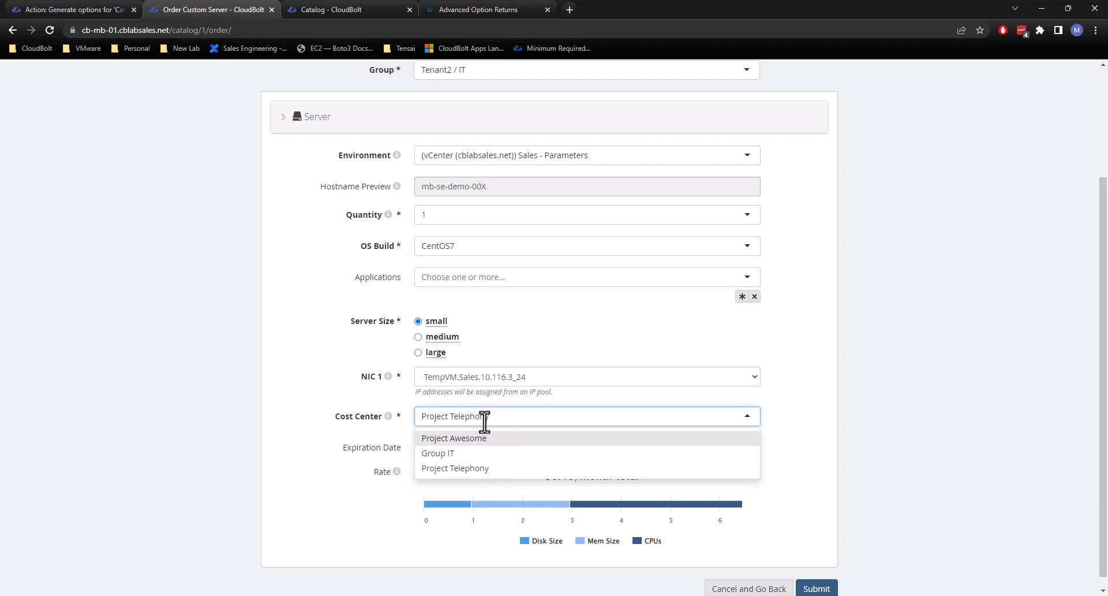
left_click(199, 386)
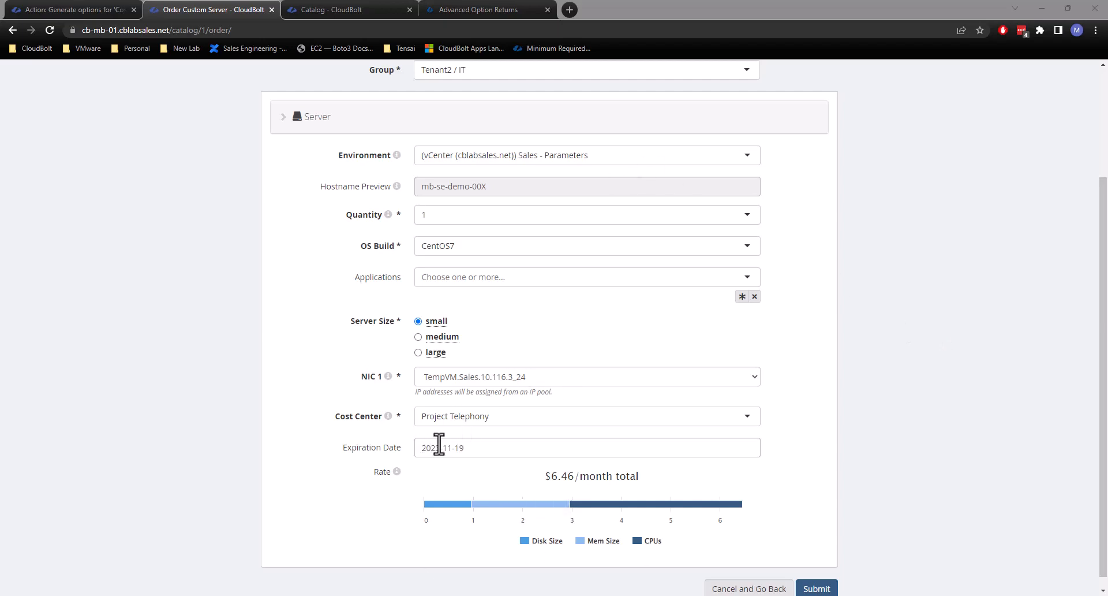
Switch to ServiceNow and open the definition of the Cost Center table (cmn_cost_center) from the filtered tables list.
left_click_drag(1107, 152, 790, 135)
left_click_drag(535, 147, 603, 15)
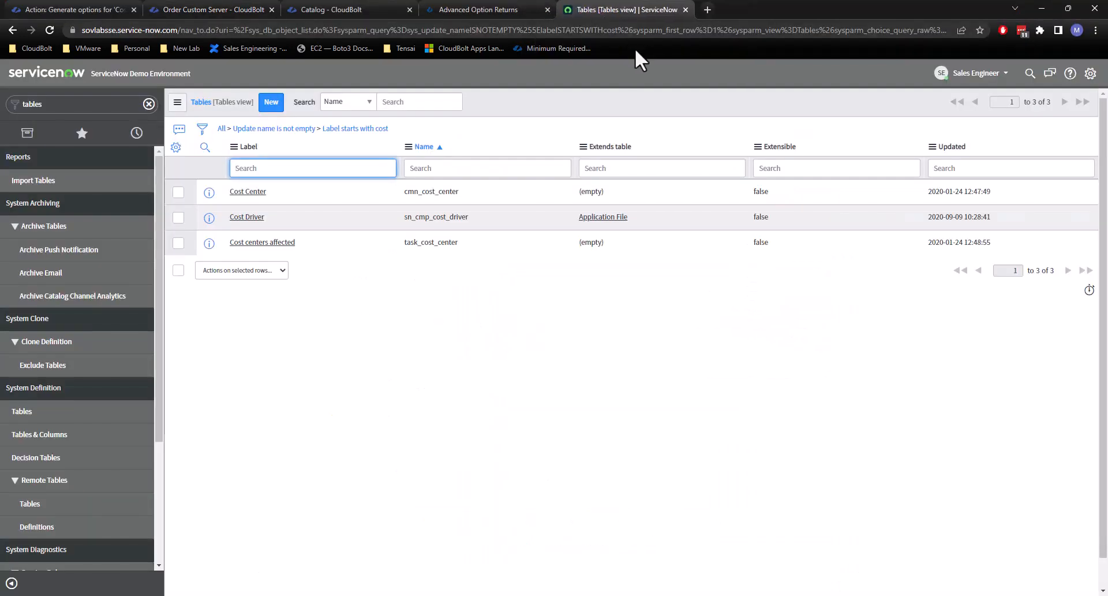
left_click(241, 198)
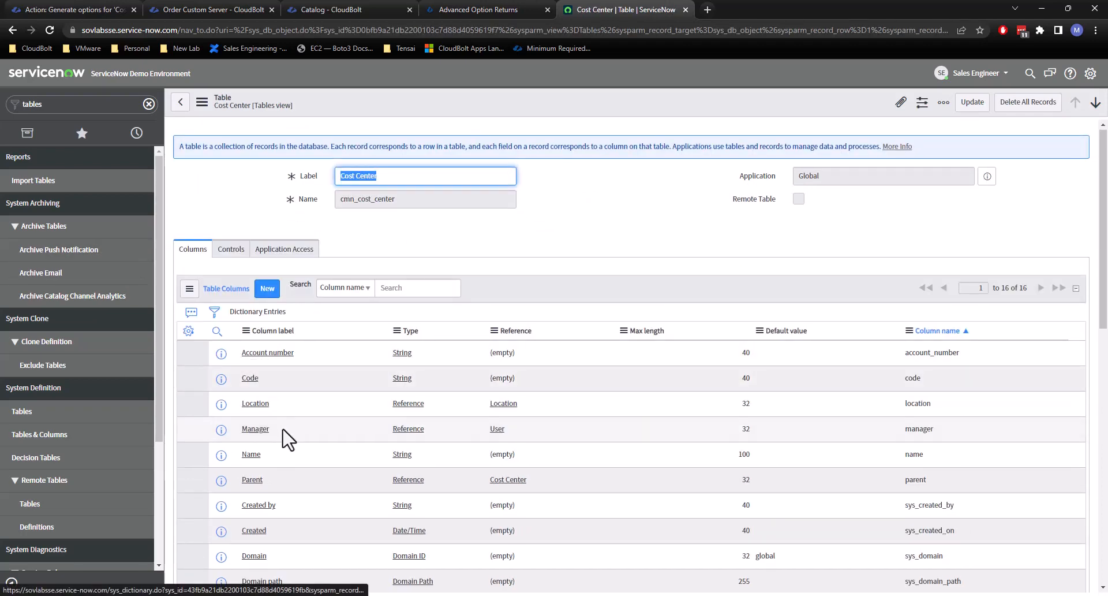
Review the Cost Center table's column definitions and open the list of its records.
scroll(283, 462, "down", 3)
scroll(299, 467, "up", 3)
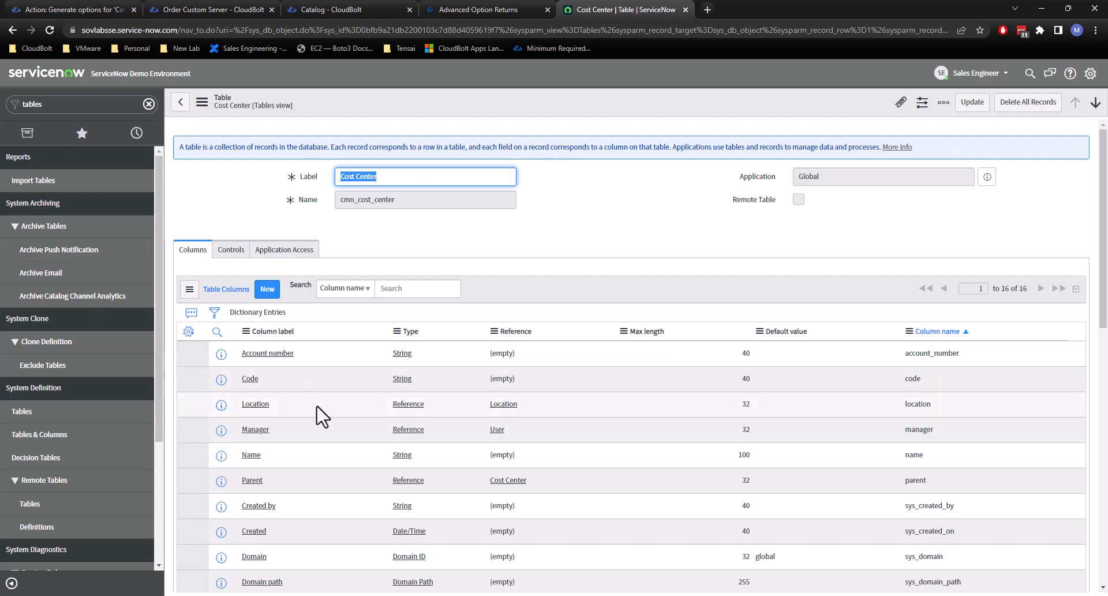
scroll(369, 432, "down", 8)
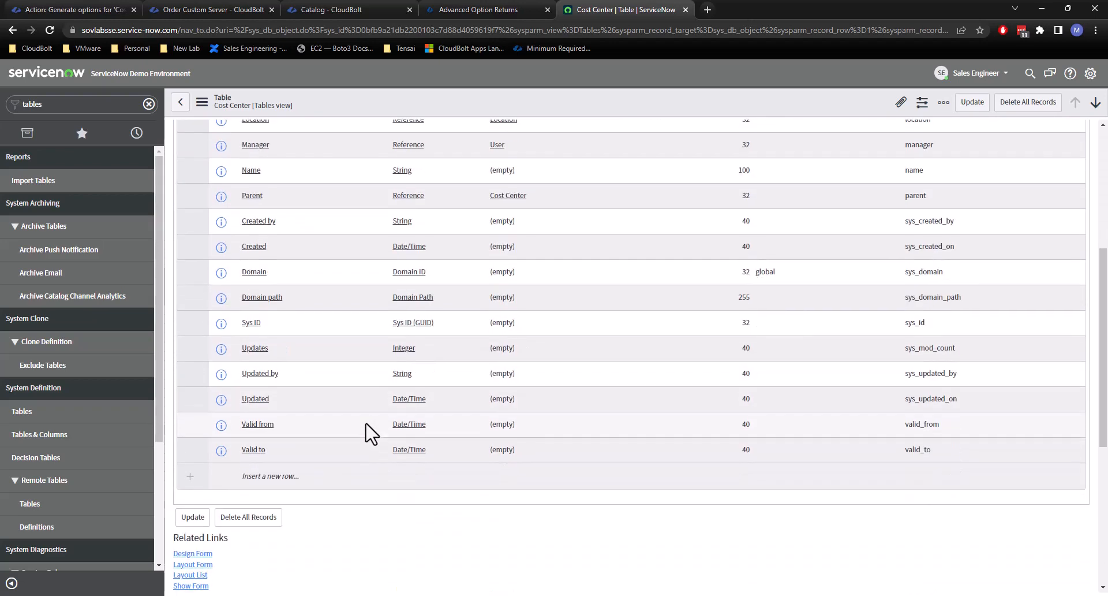
scroll(416, 389, "down", 3)
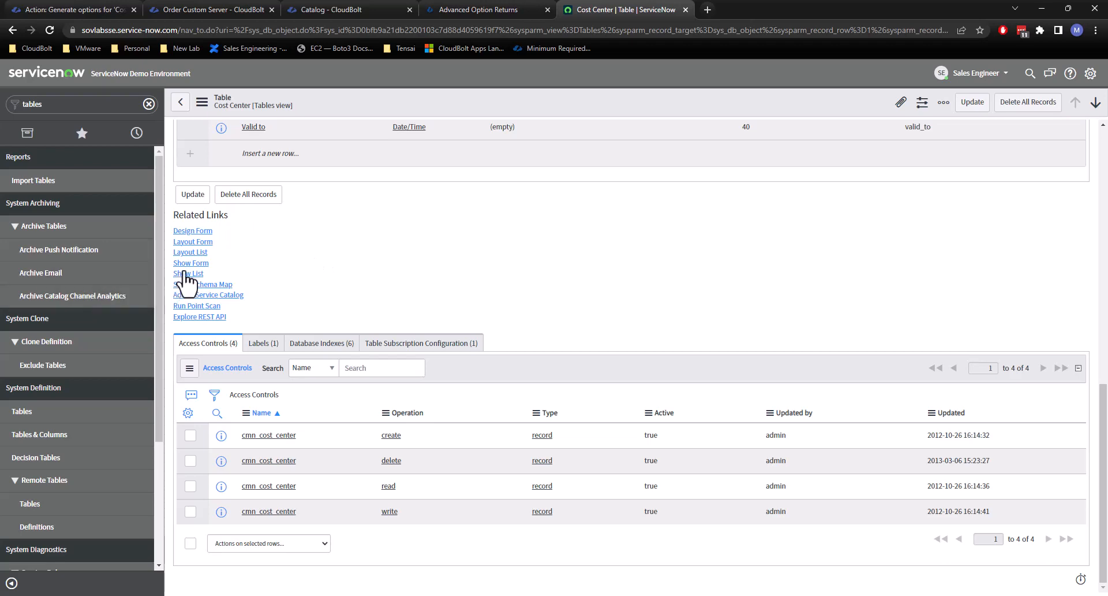
left_click(190, 274)
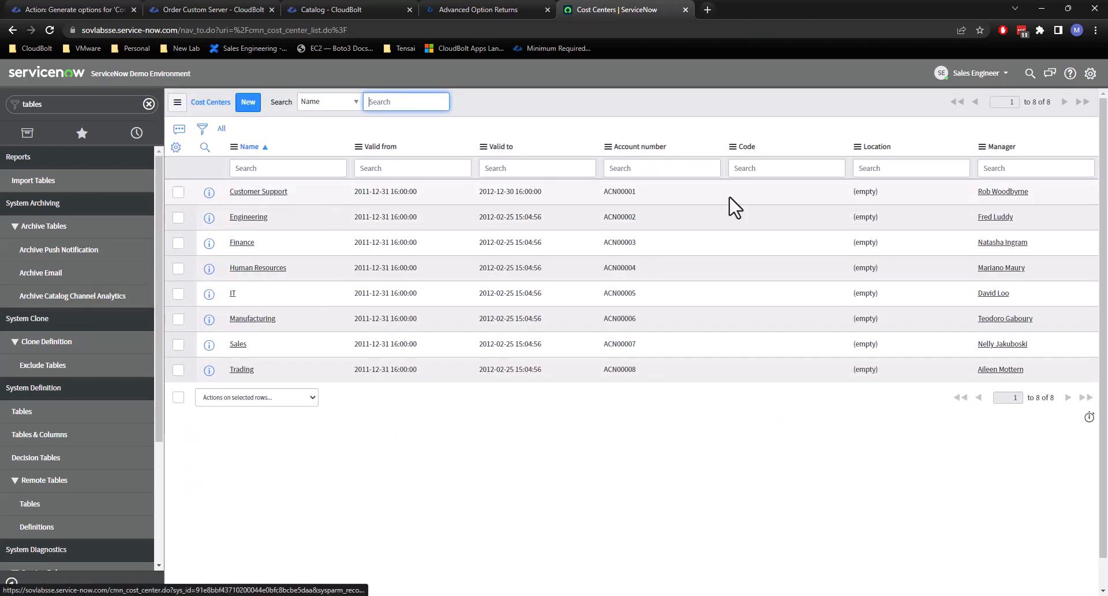
Examine the account number of the Customer Support cost center in the records list without changing it.
left_click_drag(638, 194, 595, 203)
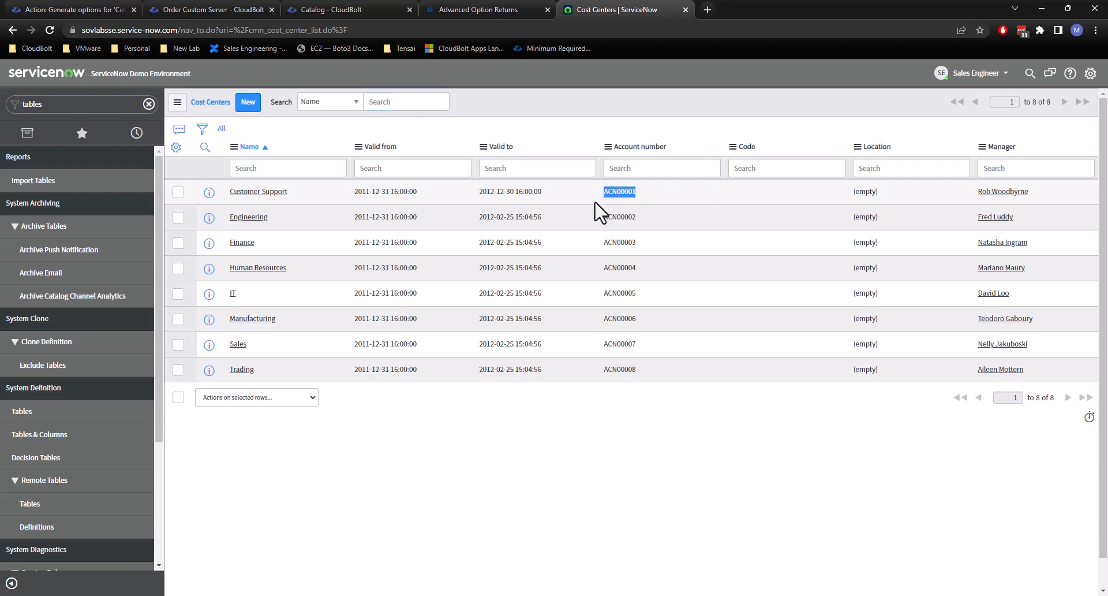
left_click(640, 191)
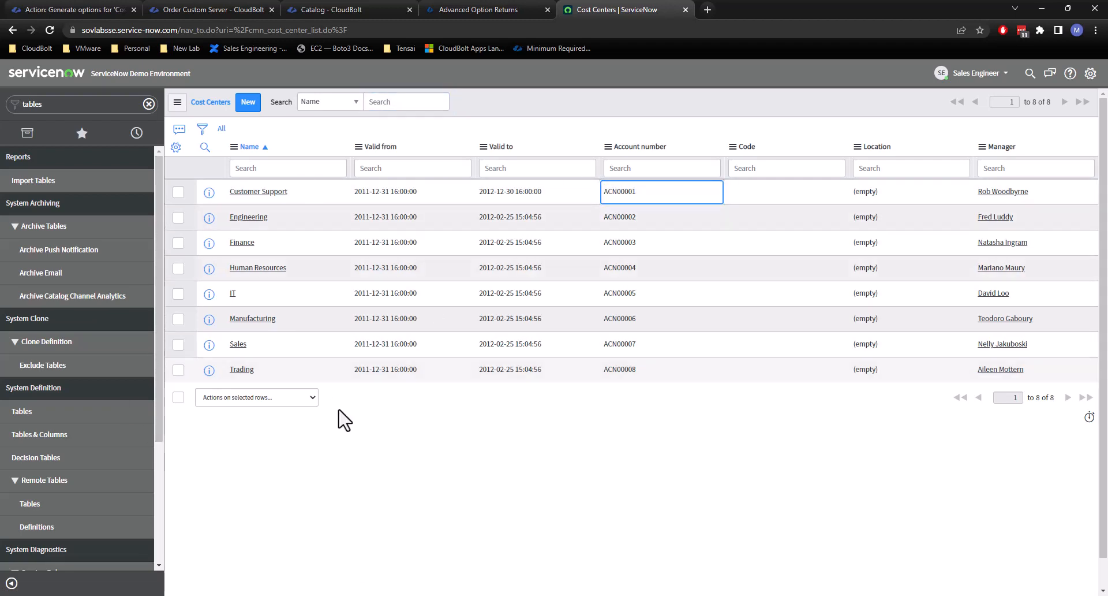
left_click_drag(646, 198, 600, 199)
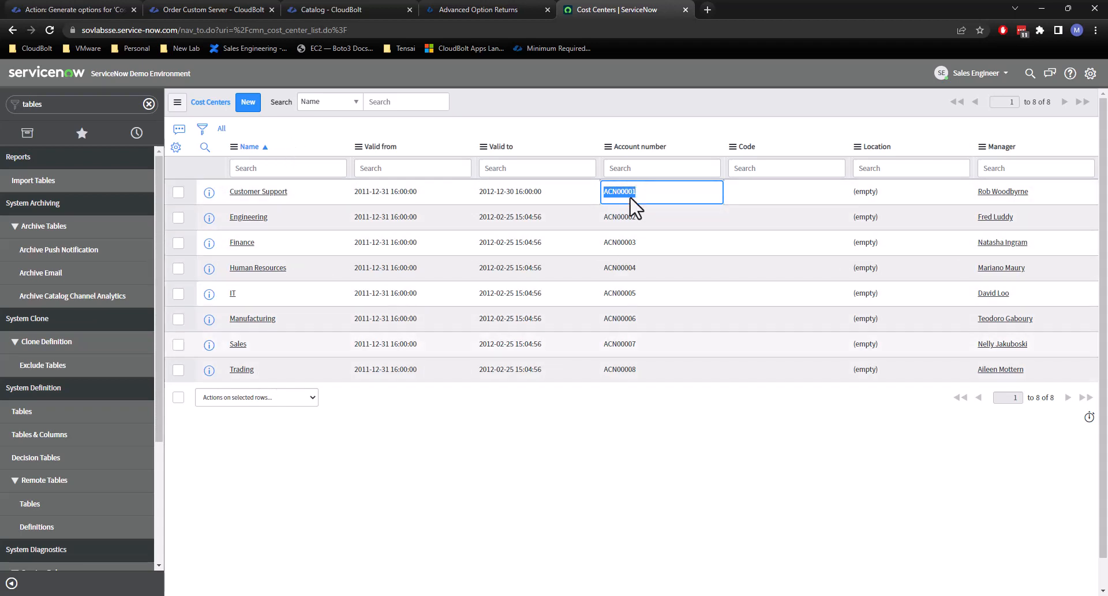
left_click(662, 505)
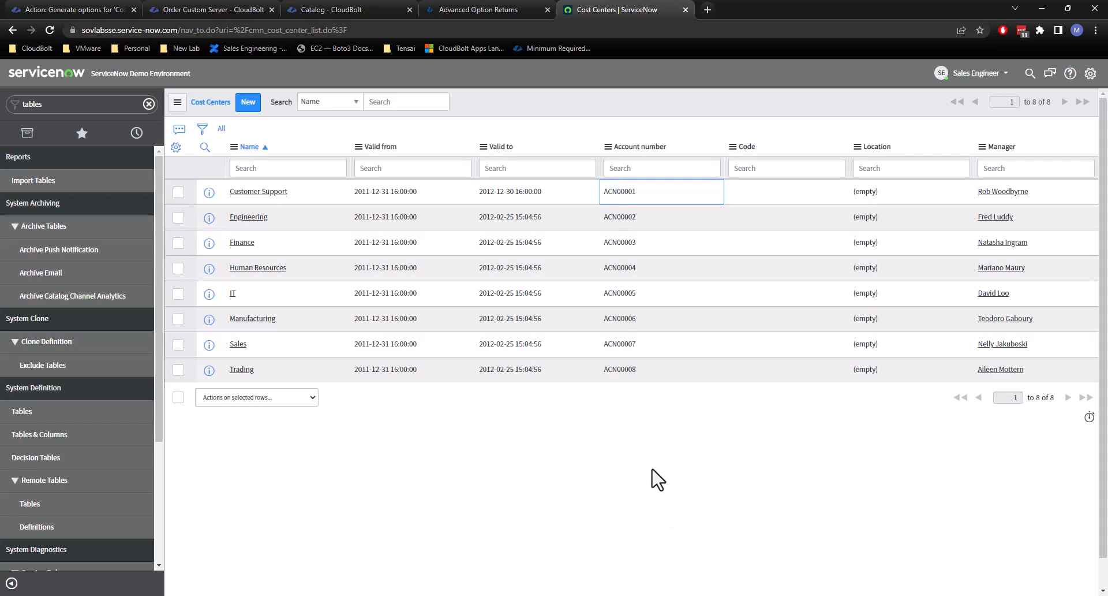
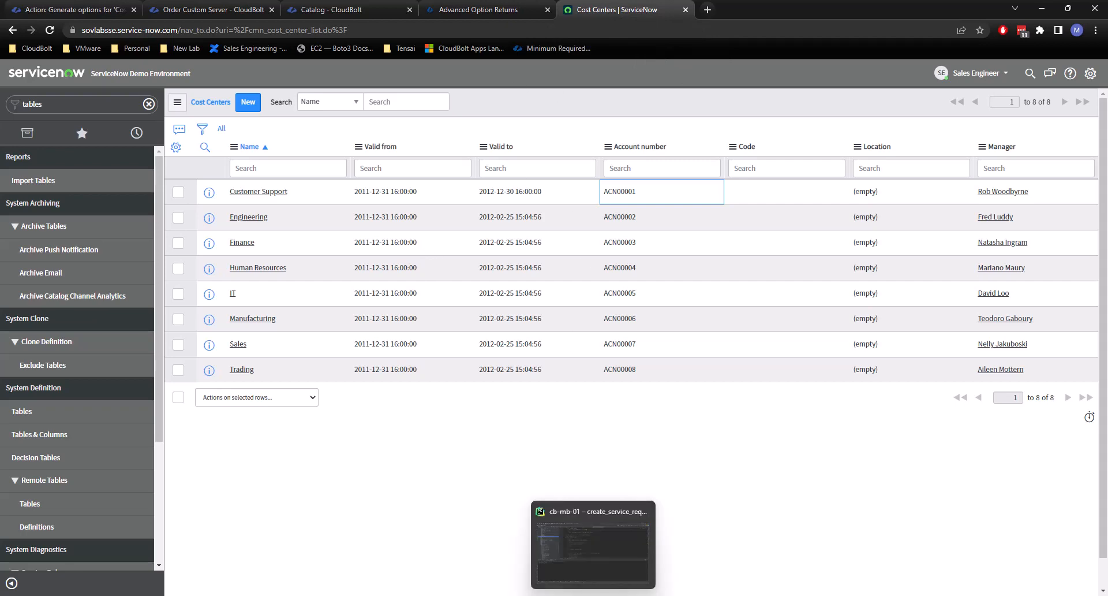
Switch to PyCharm with create_service_request.py open and enlarge the terminal area below the code.
left_click(593, 551)
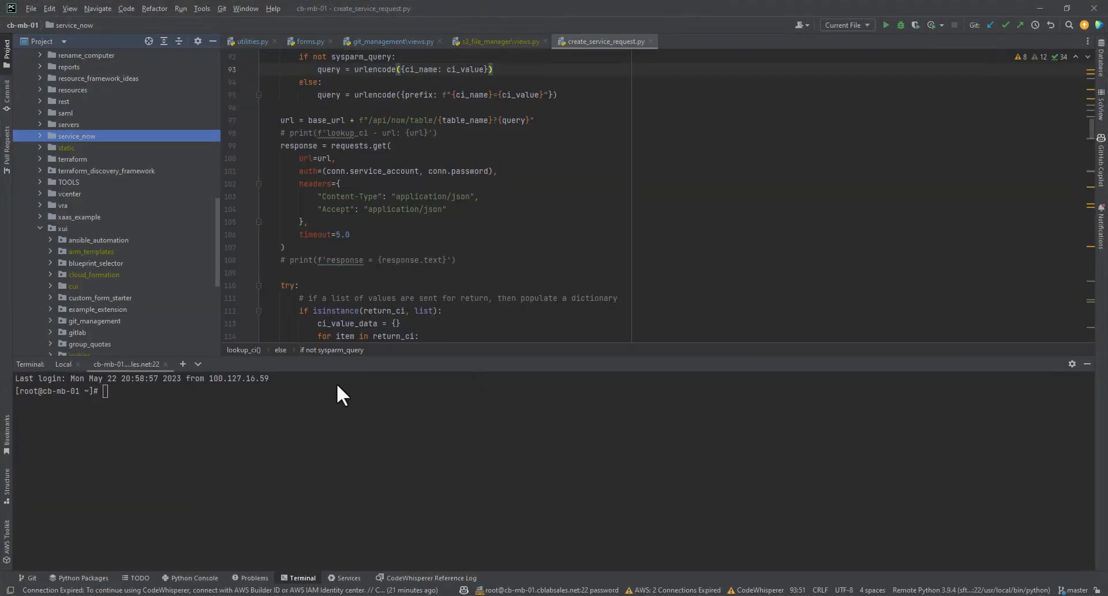
double_click(352, 396)
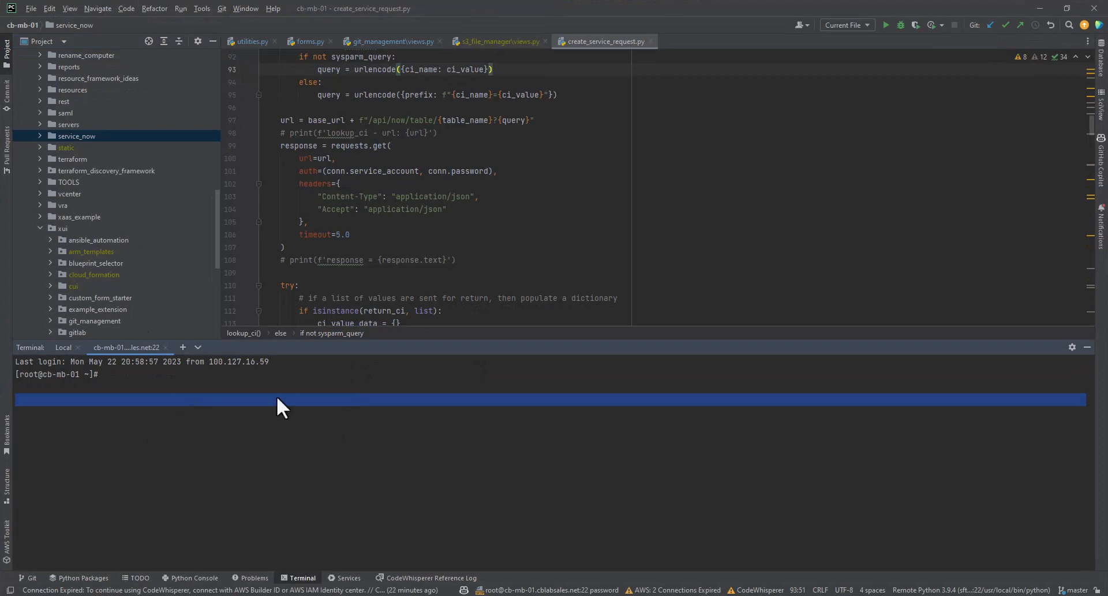
left_click_drag(396, 334, 408, 291)
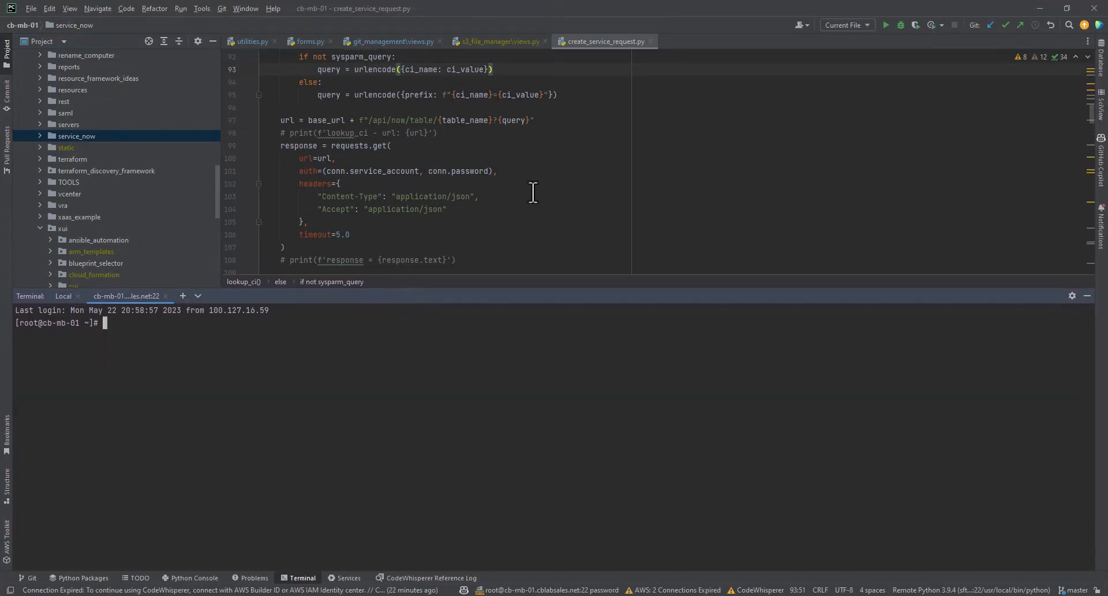
Examine how the lookup_ci function builds its ServiceNow table API URL and passes the connection's credentials to the request.
left_click_drag(543, 120, 279, 123)
left_click(316, 125)
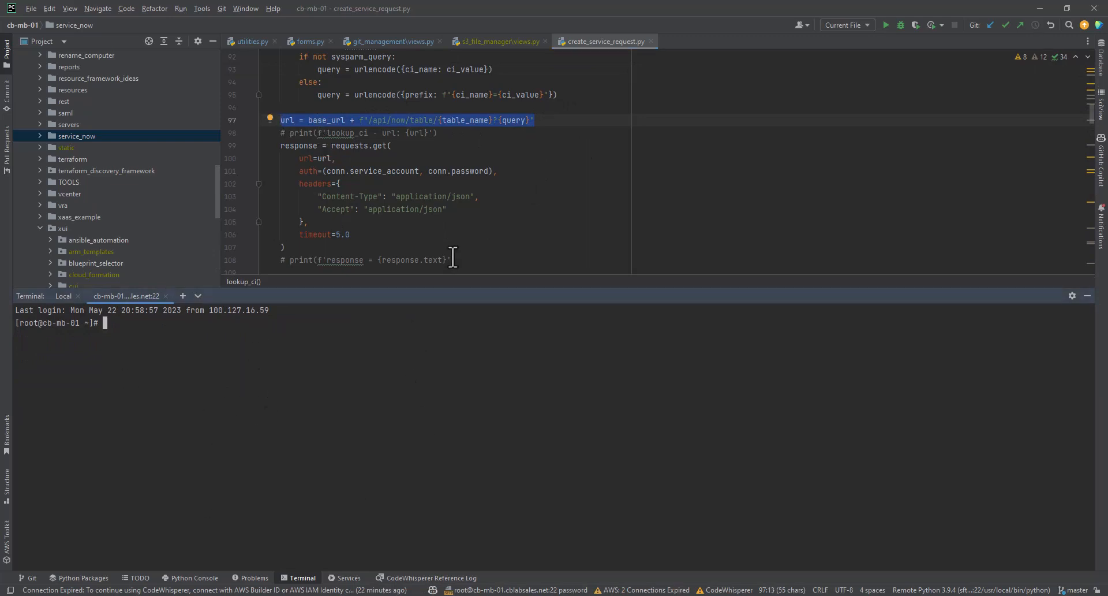
scroll(486, 221, "up", 7)
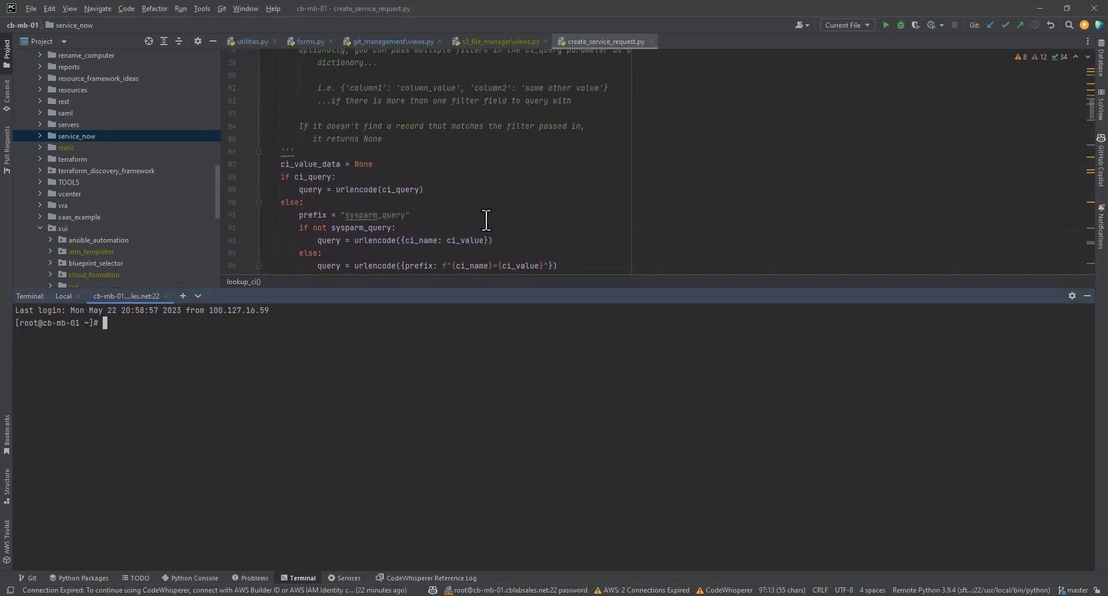
scroll(487, 222, "down", 5)
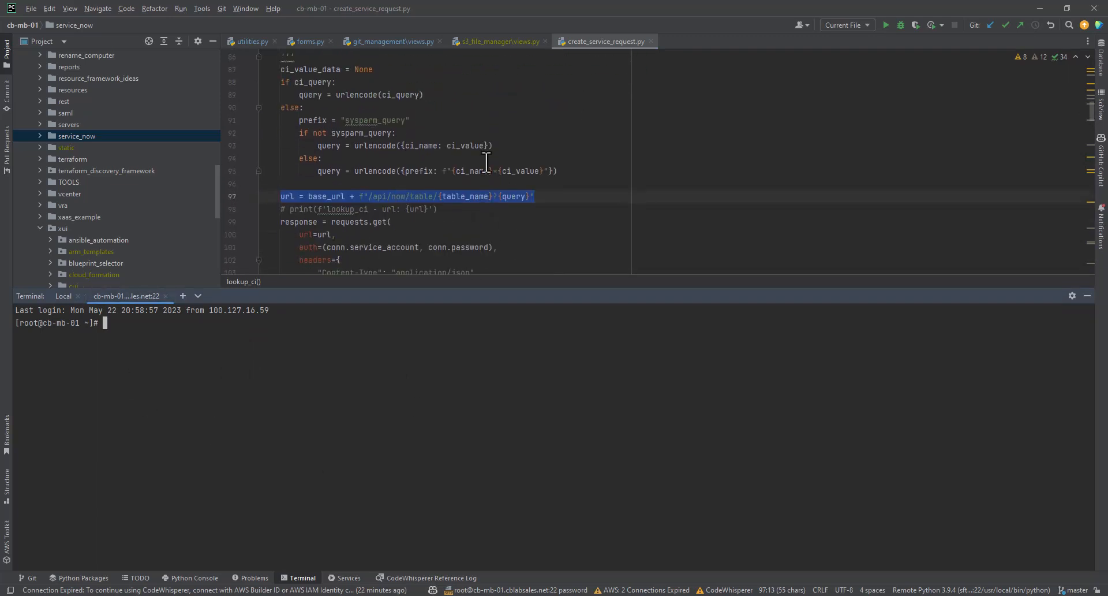
left_click_drag(299, 247, 499, 248)
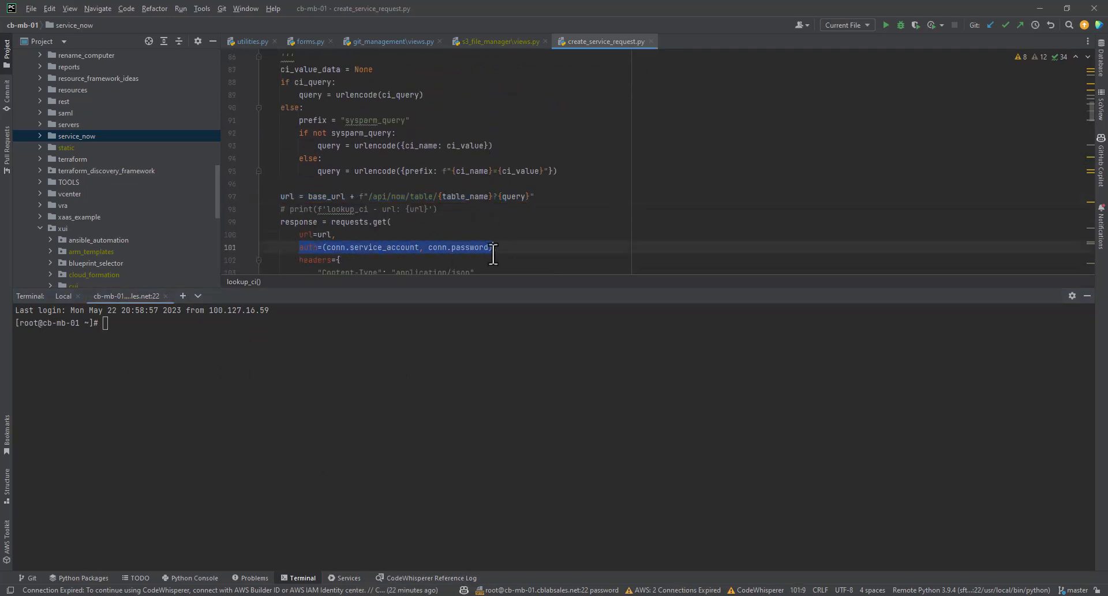
left_click(501, 251)
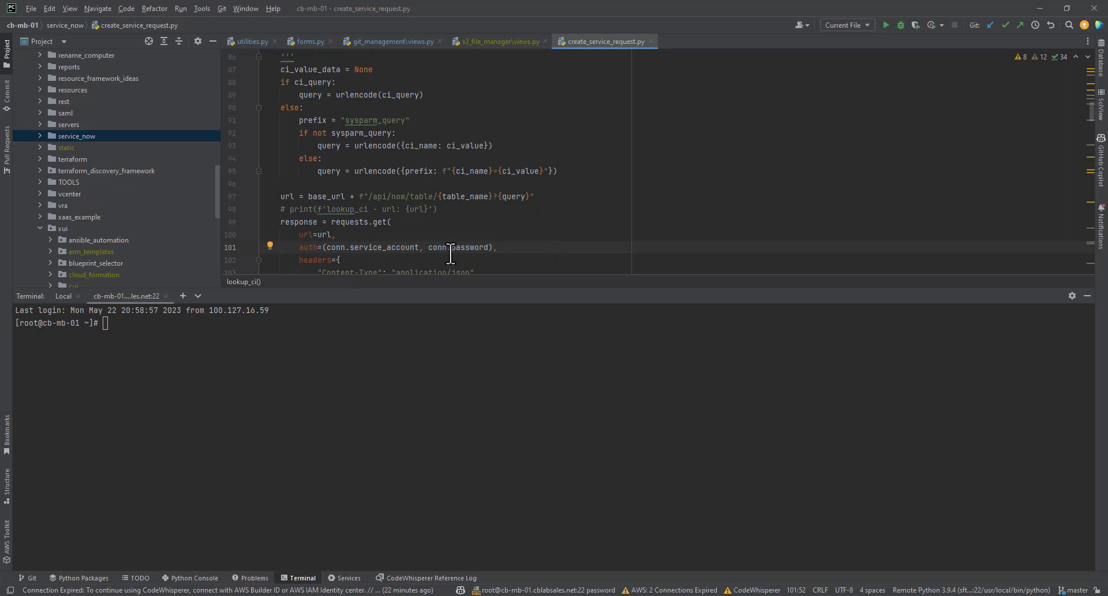
scroll(451, 252, "down", 1)
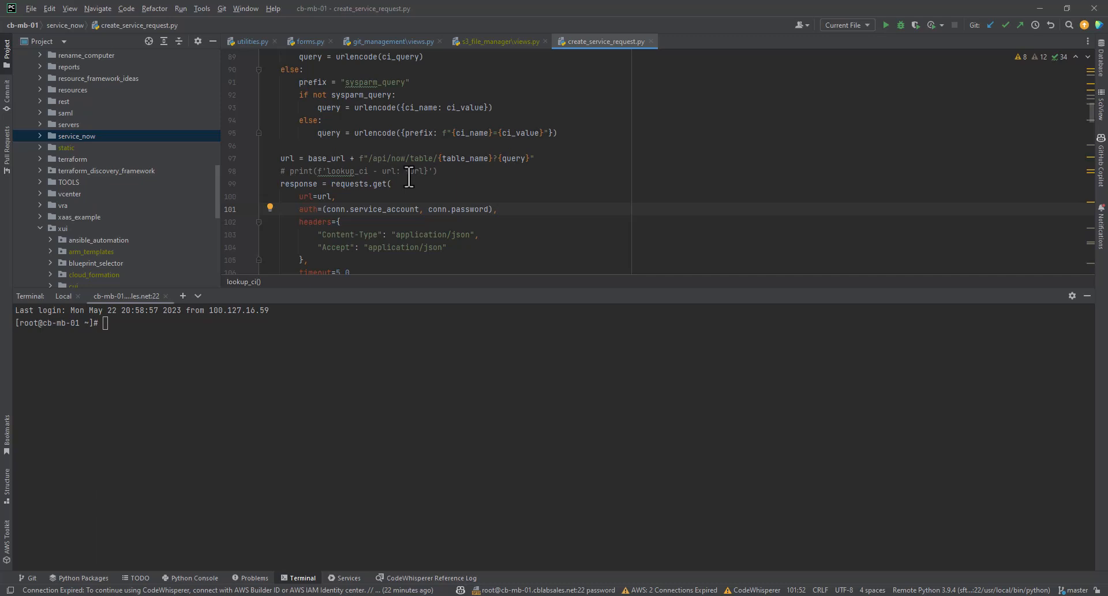
scroll(414, 153, "up", 6)
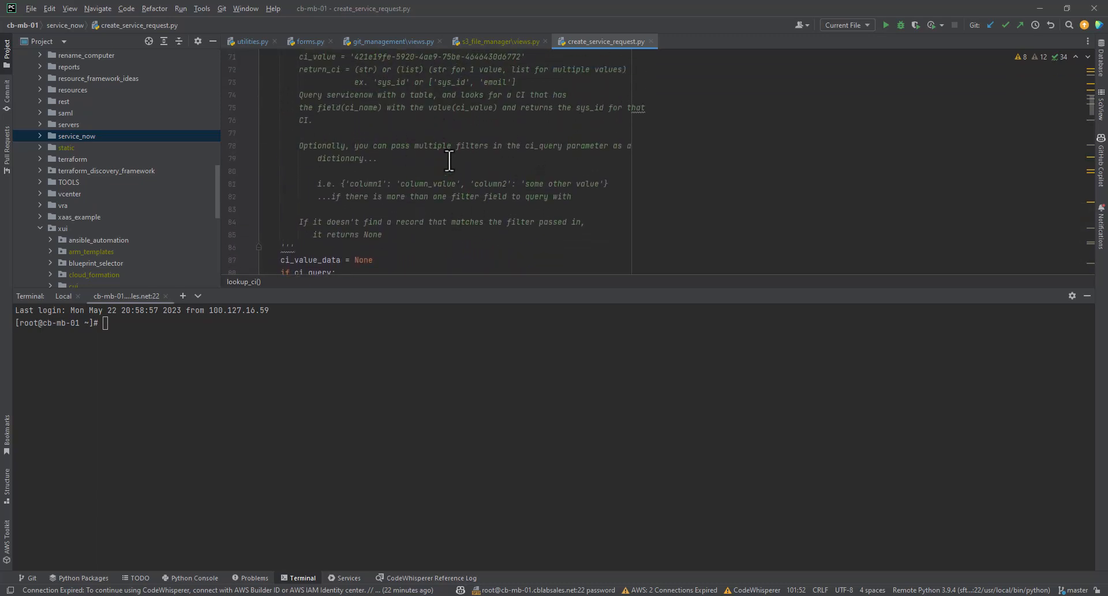
Start the CloudBolt interactive Python shell on cb-mb-01 with the cb-sp command.
left_click_drag(142, 354, 142, 337)
left_click(192, 331)
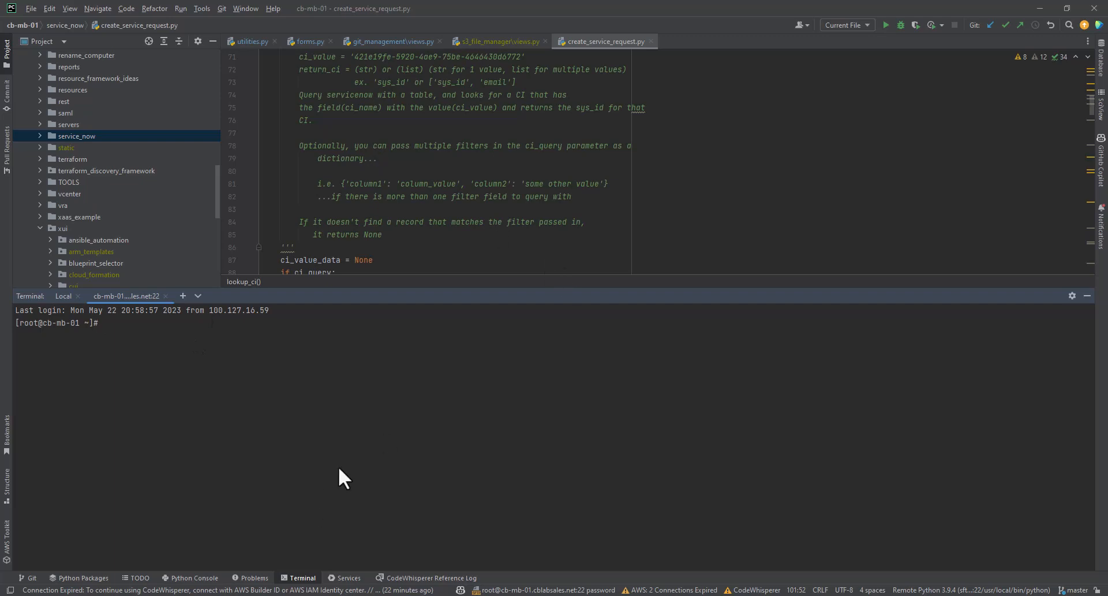
left_click_drag(388, 289, 390, 290)
triple_click(380, 387)
type("cb-sp")
key("Return")
Review the lookup_ci parameters, docstring and the url line that combines base_url, table_name and query.
scroll(509, 265, "up", 3)
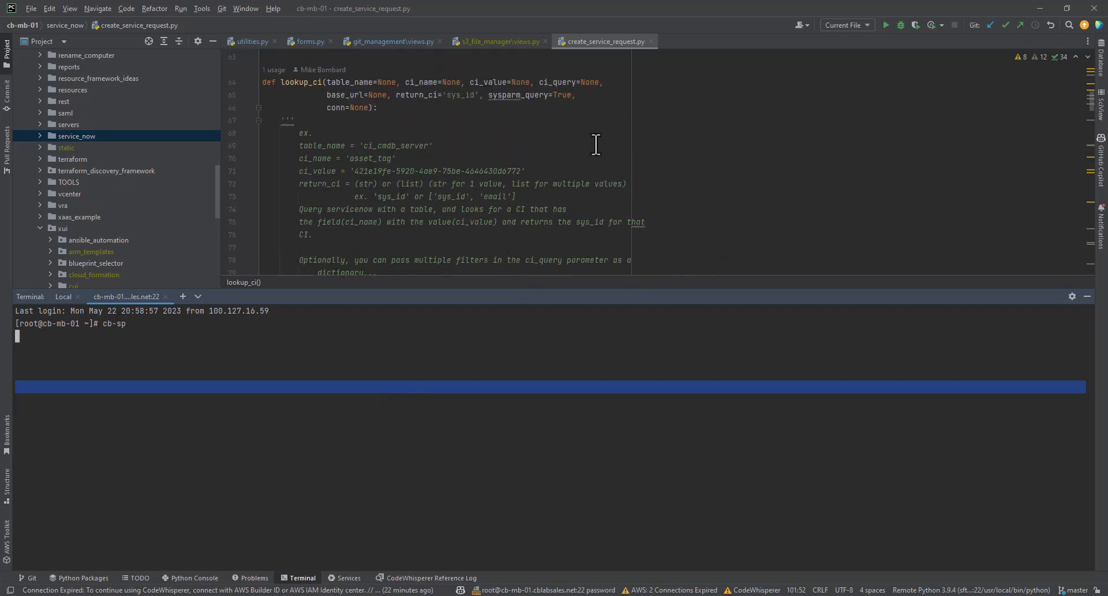
scroll(408, 132, "down", 9)
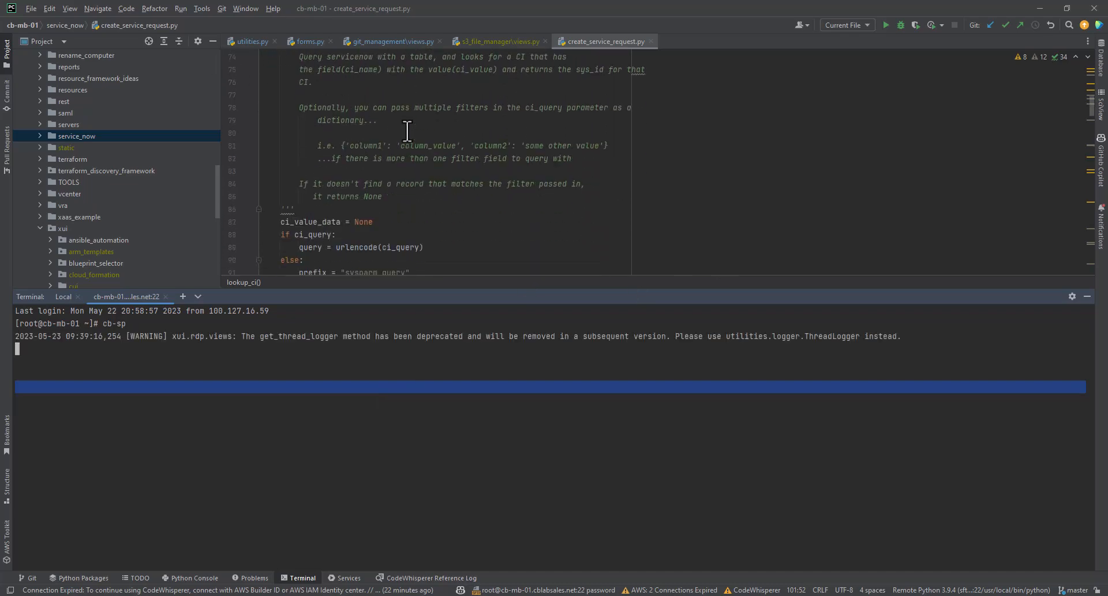
scroll(407, 131, "down", 1)
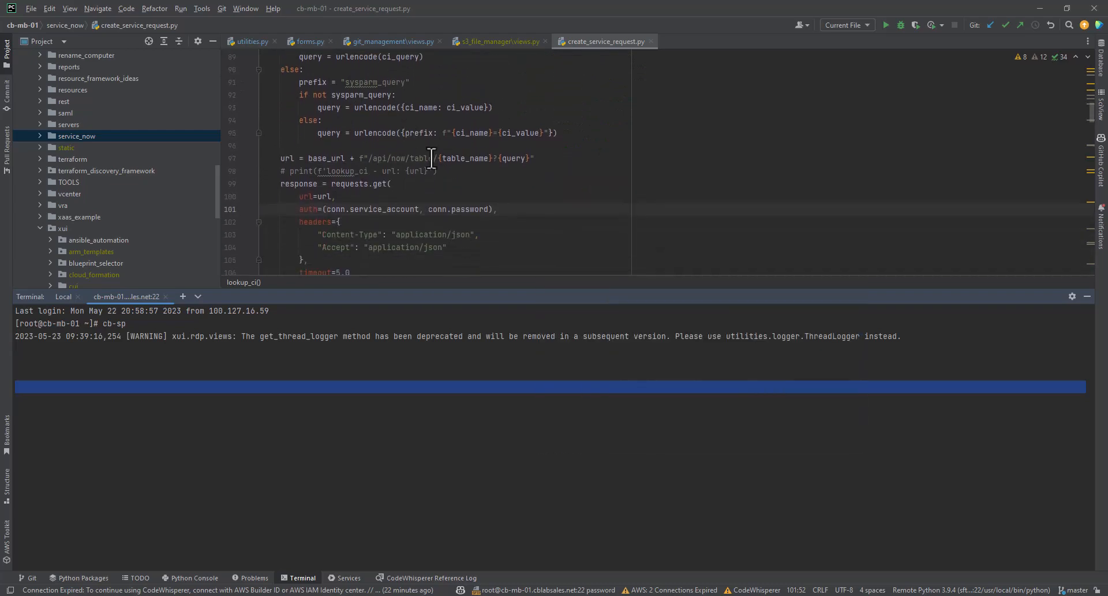
left_click(531, 162)
double_click(428, 427)
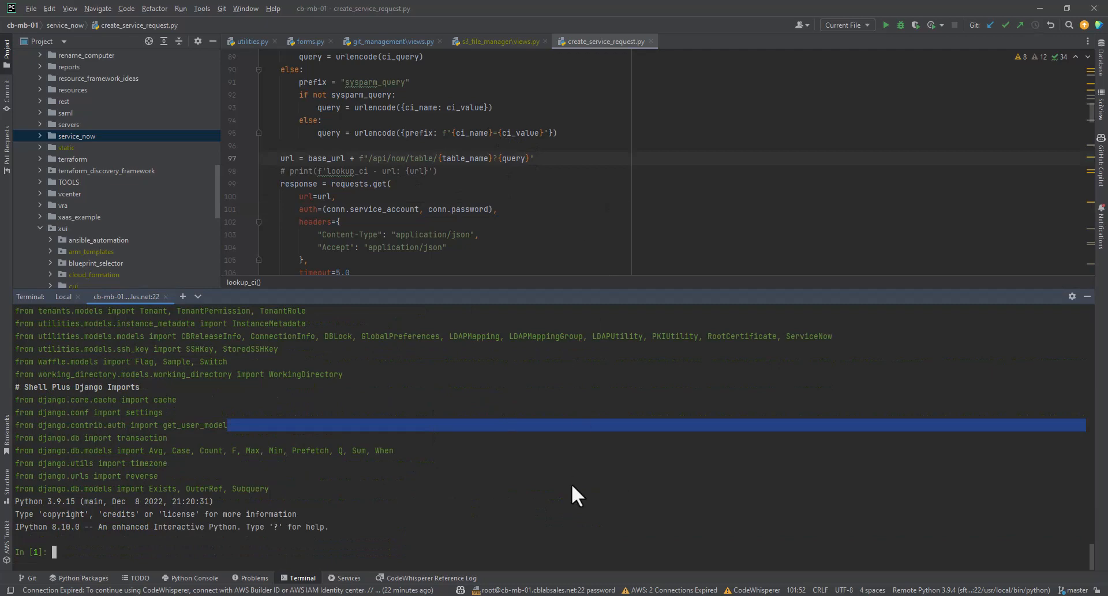
left_click(572, 504)
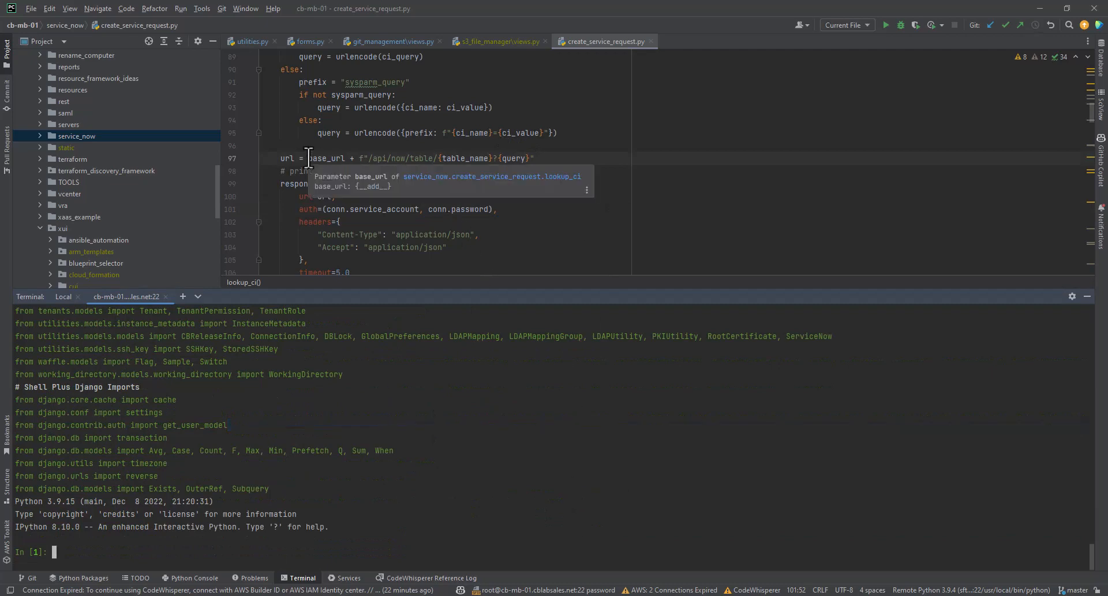
scroll(335, 168, "up", 3)
scroll(356, 178, "up", 7)
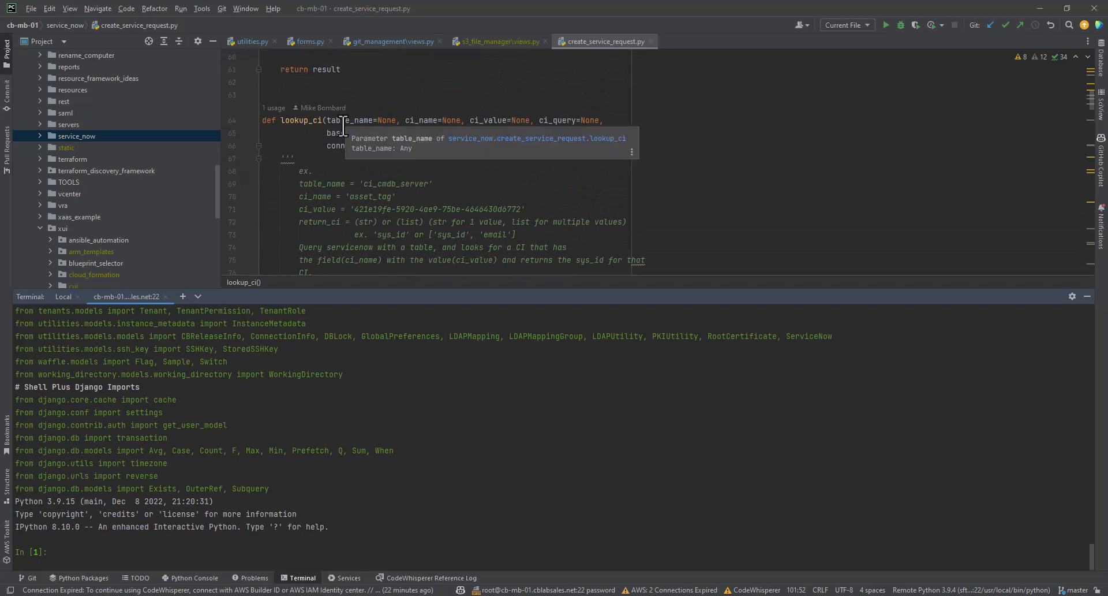
scroll(345, 133, "down", 5)
scroll(344, 126, "down", 3)
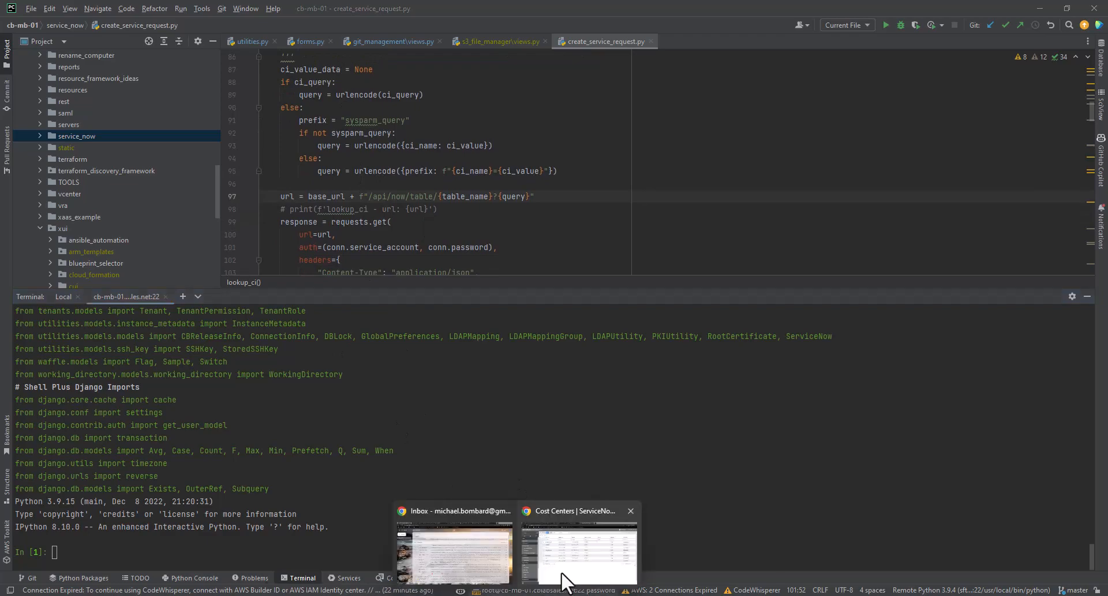
left_click(565, 578)
left_click(225, 30)
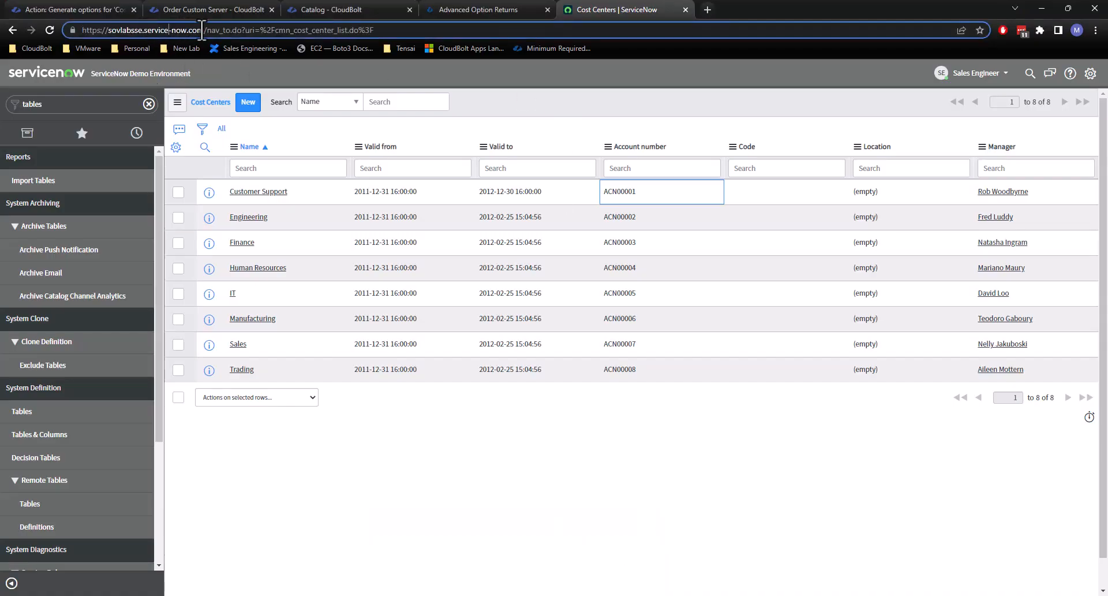
left_click_drag(207, 30, 75, 39)
key("ctrl+c")
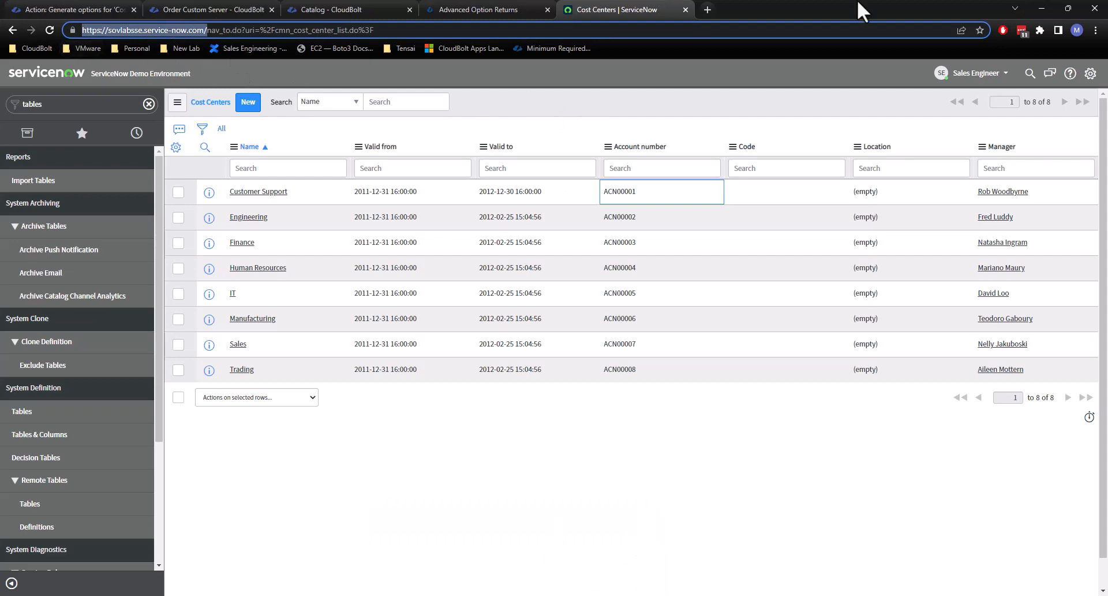
key("alt+Tab")
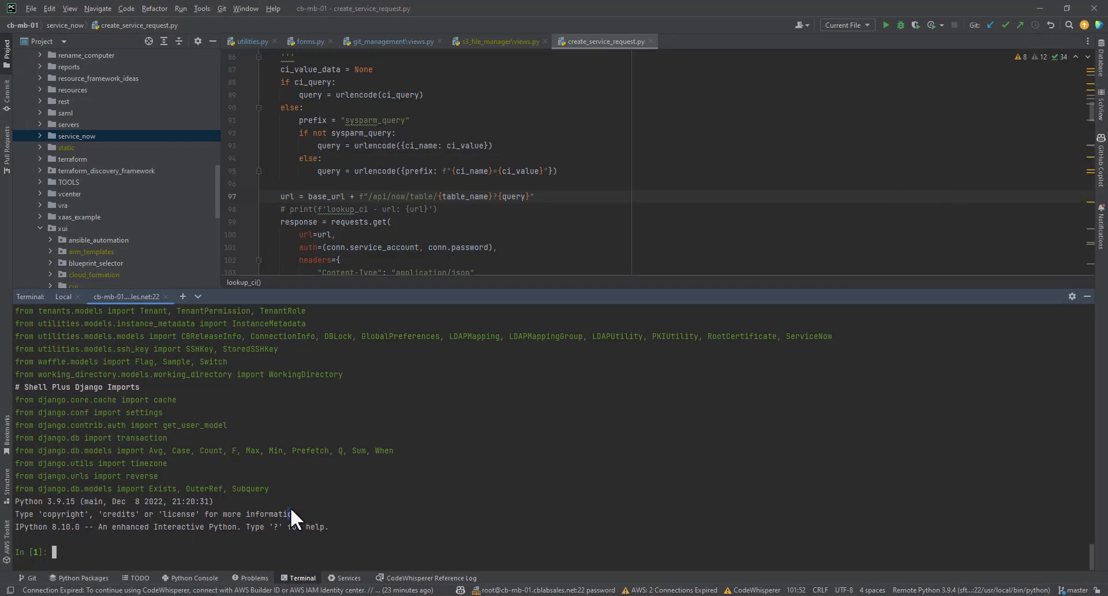
type("url = f'")
key("ctrl+v")
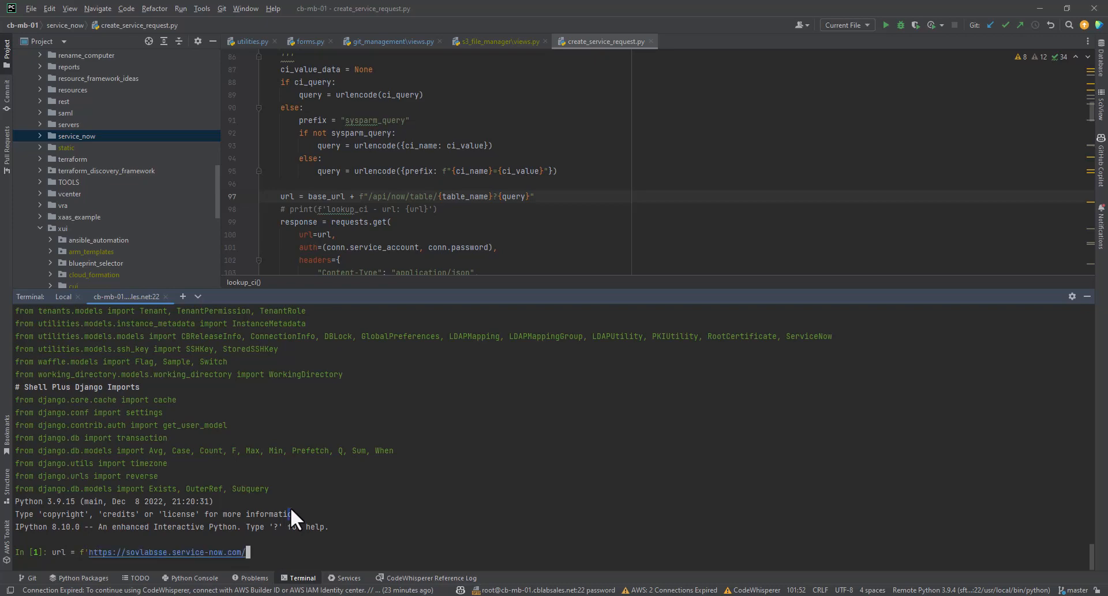
Append the /api/now/table/ path from the lookup_ci code to the url string, without a doubled slash.
left_click_drag(369, 197, 437, 197)
left_click(342, 552)
type("/api/now/table/")
key("Left")
key("Left")
key("Left")
key("Left")
key("Left")
key("Left")
key("Left")
key("Left")
key("Left")
key("Left")
key("Left")
key("Left")
key("Left")
key("Left")
key("BackSpace")
key("End")
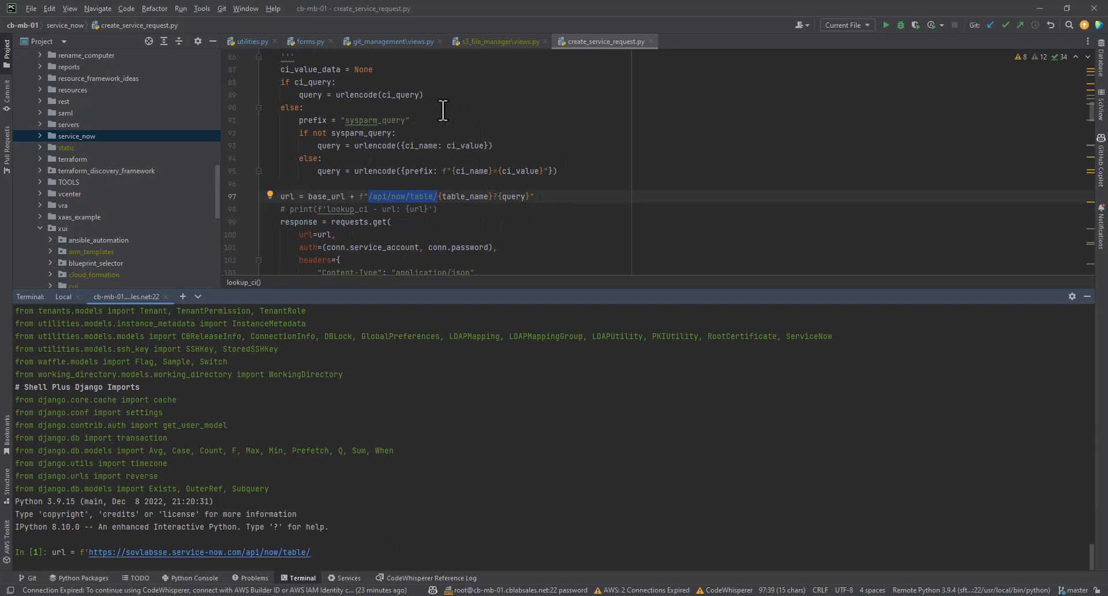
Copy the table name cmn_cost_center from its ServiceNow definition, complete the url string with it and run the assignment in PyCharm.
scroll(443, 109, "up", 2)
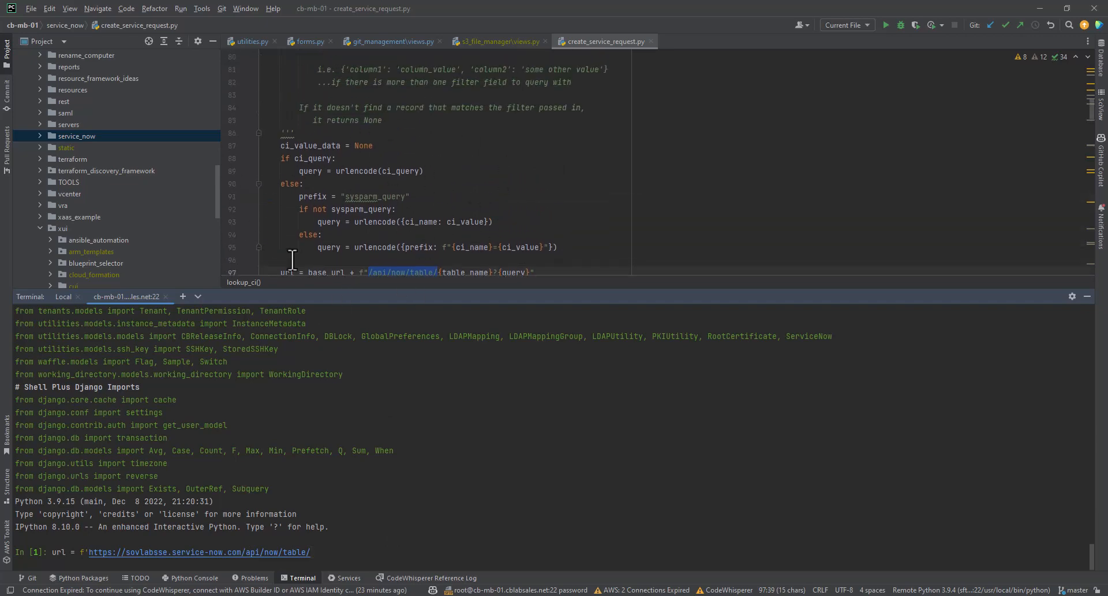
scroll(370, 194, "down", 3)
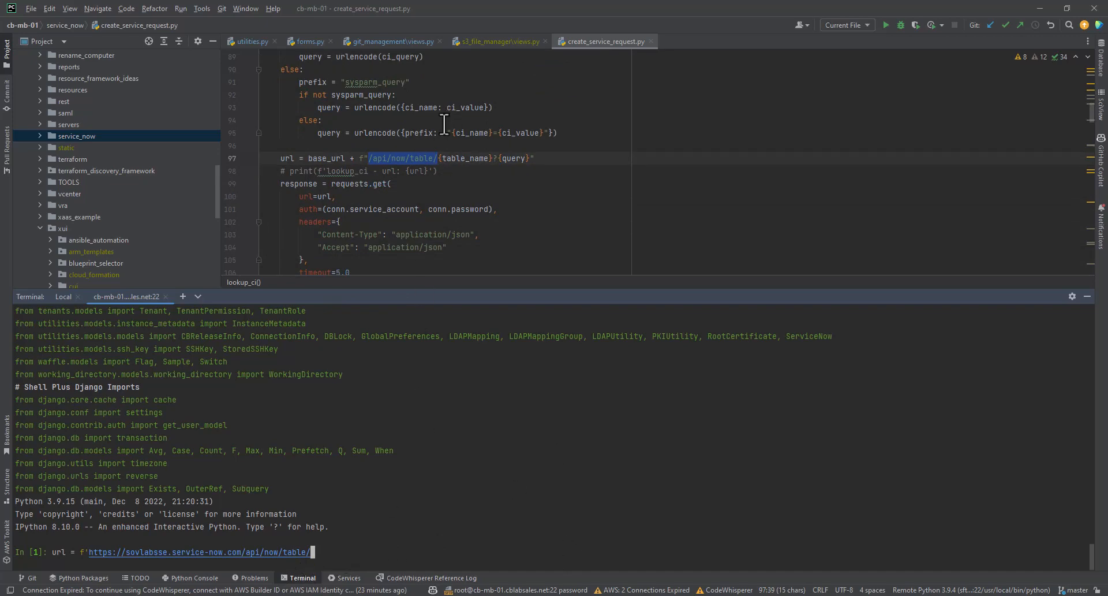
mouse_move(517, 595)
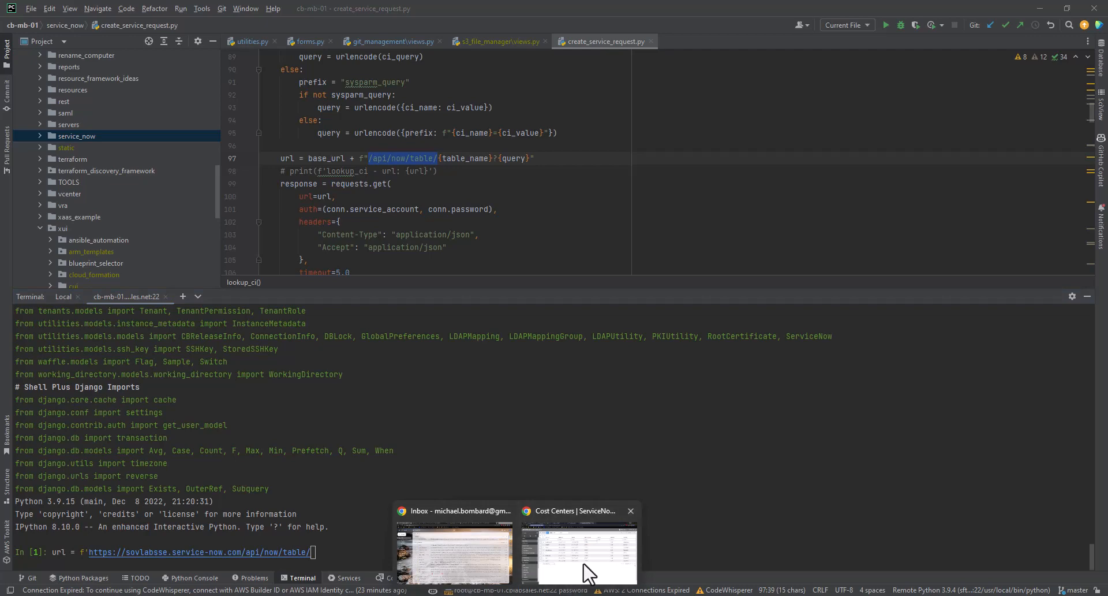
left_click(620, 568)
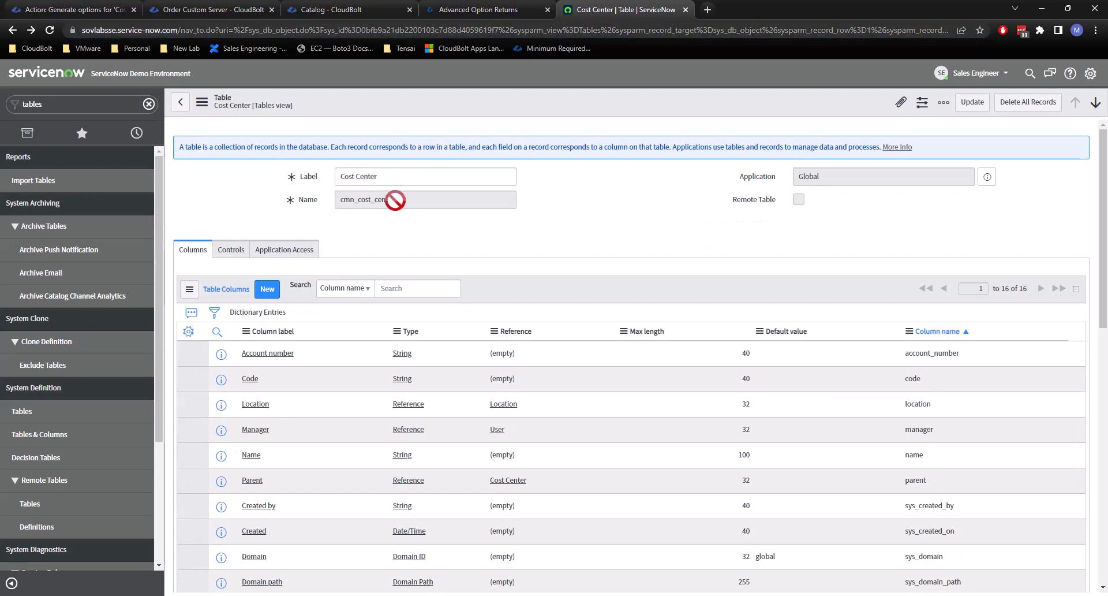
left_click_drag(396, 201, 322, 215)
key("ctrl+c")
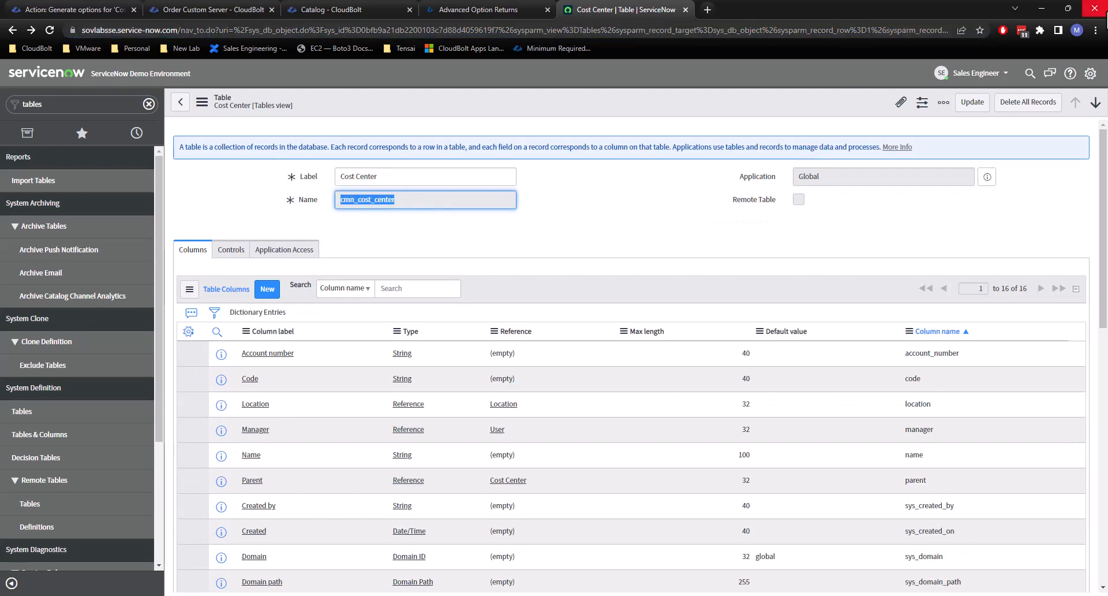
left_click(1041, 9)
left_click(416, 531)
key("ctrl+v")
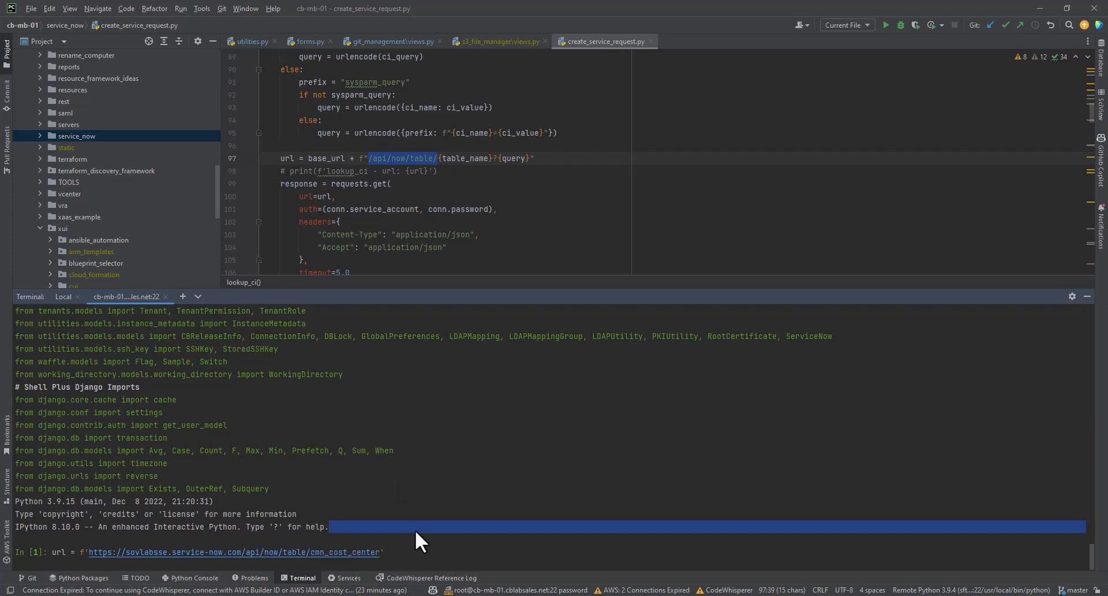
key("Return")
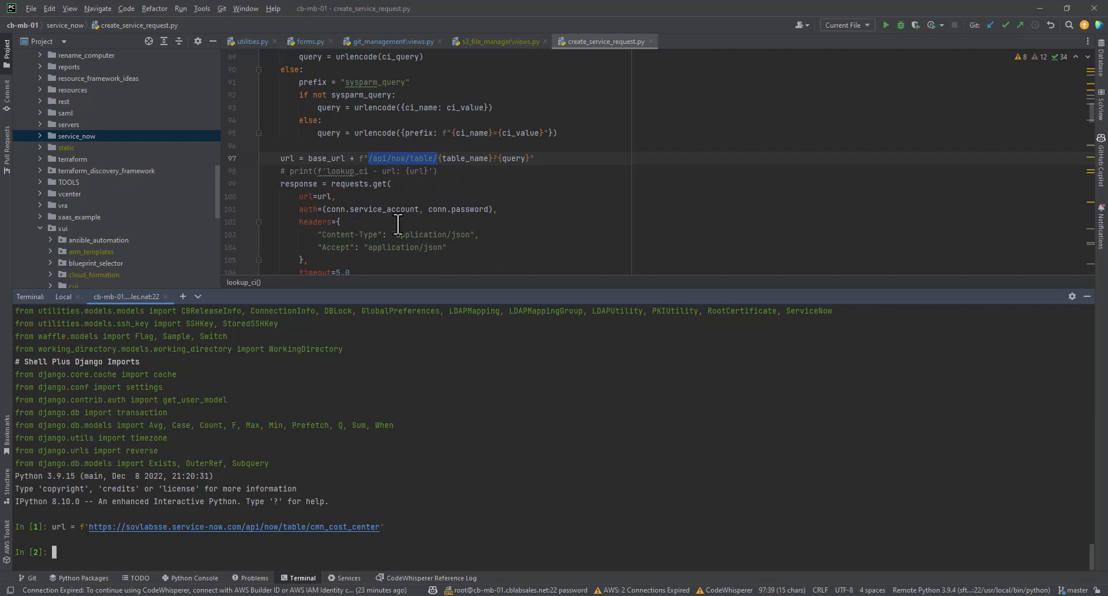
Query the first ITSM connection in the shell with ITSM.objects.first().
scroll(475, 194, "down", 1)
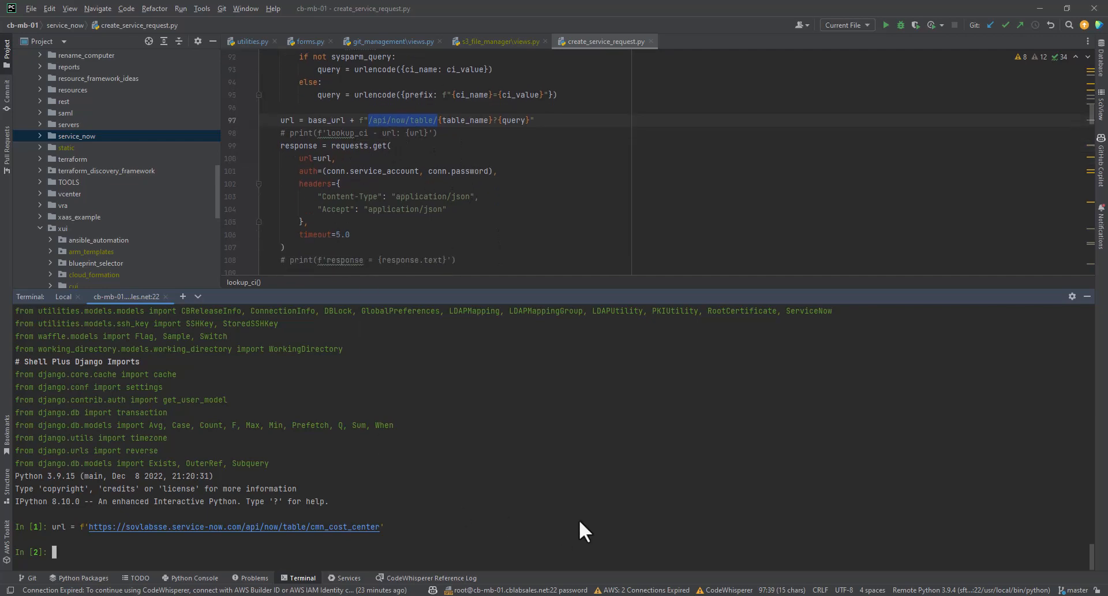
type("ITS")
key("Tab")
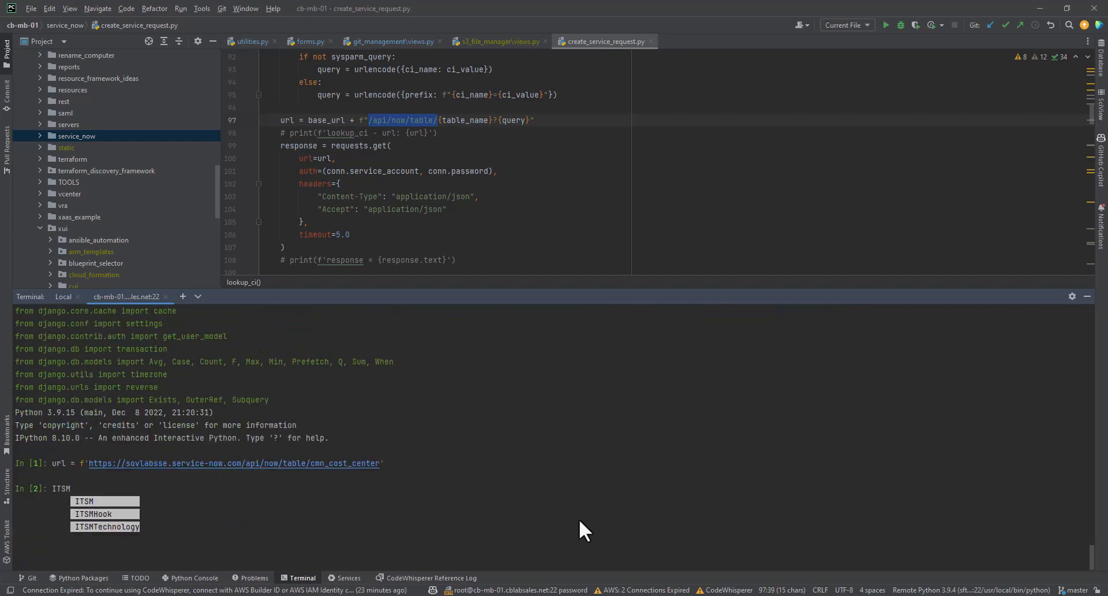
key("Escape")
type(".objects.first()")
key("Return")
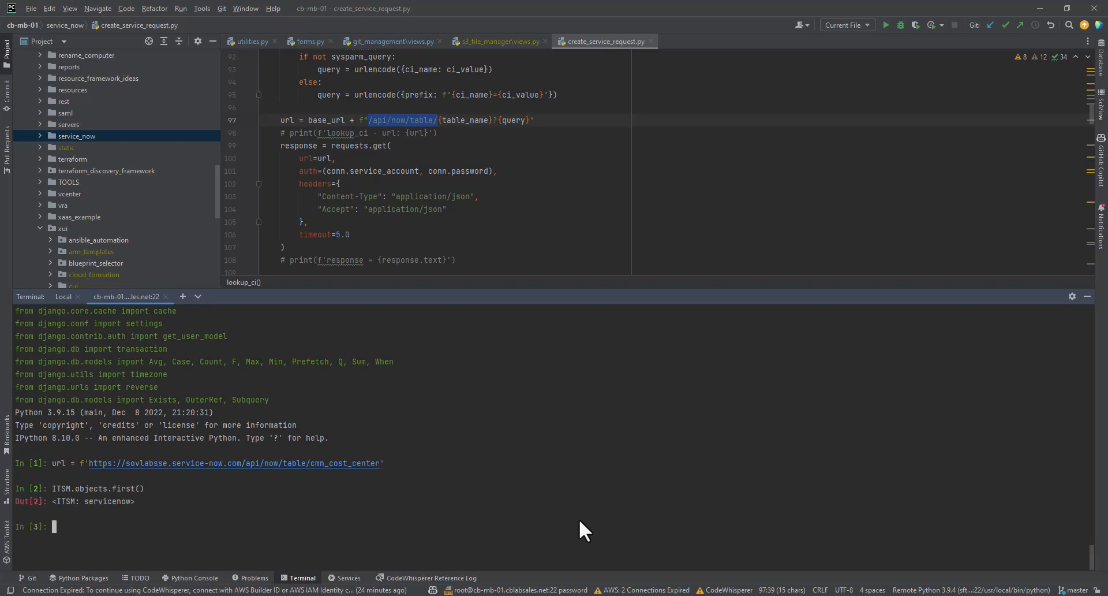
Assign the result of ITSM.objects.first() to a variable named conn.
key("Up")
key("Home")
type("conn =")
key("Return")
Display the connection's service account by evaluating conn.service_account in the shell.
type("conn.us")
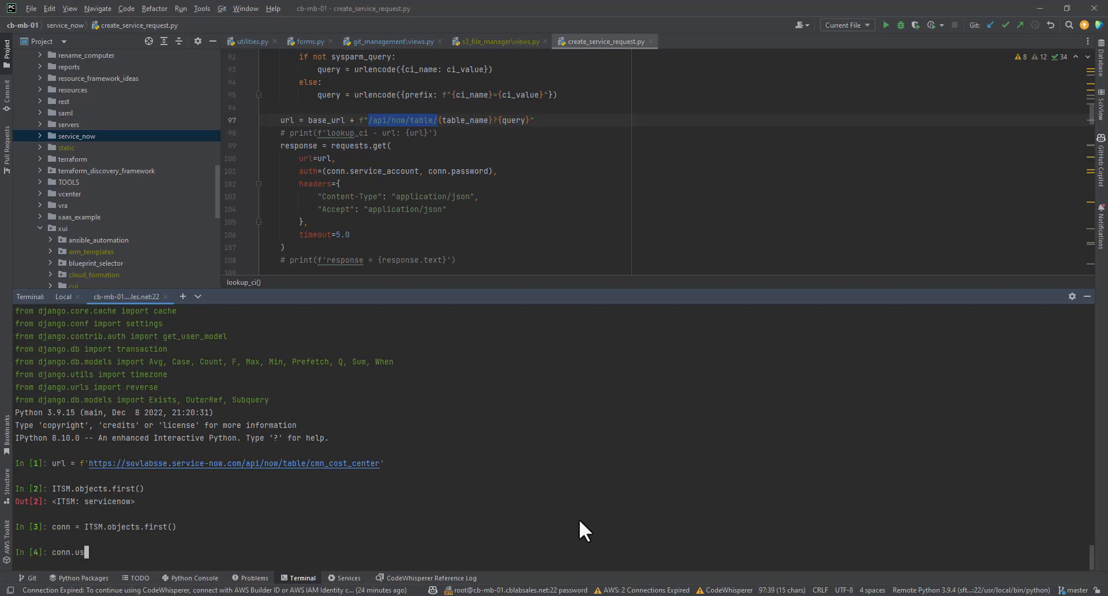
key("BackSpace")
key("BackSpace")
type("seq")
key("BackSpace")
key("Tab")
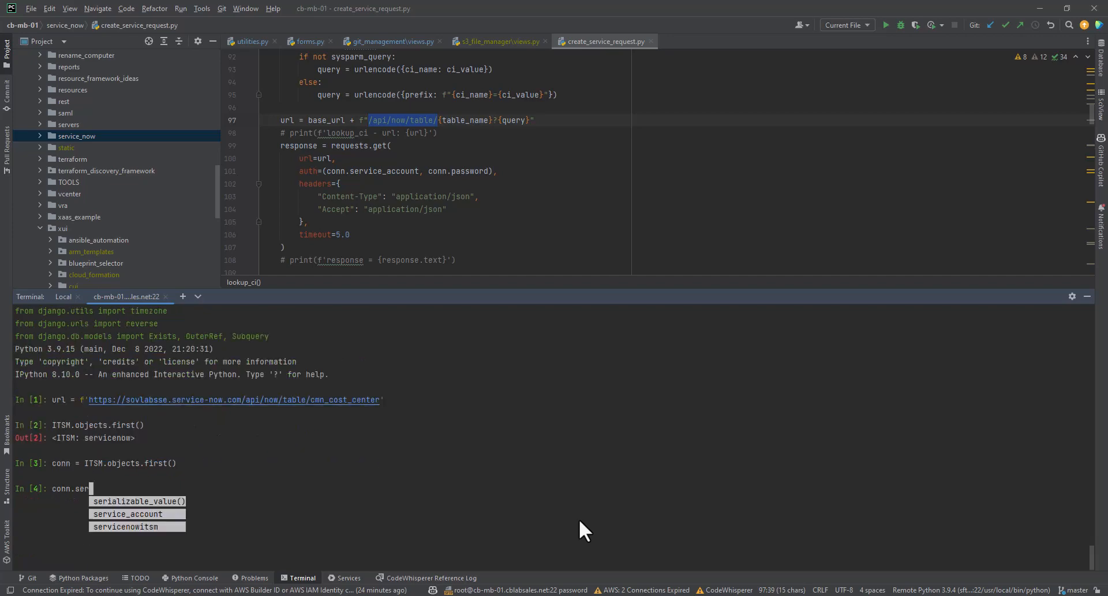
key("Tab")
key("Tab")
key("Return")
key("Return")
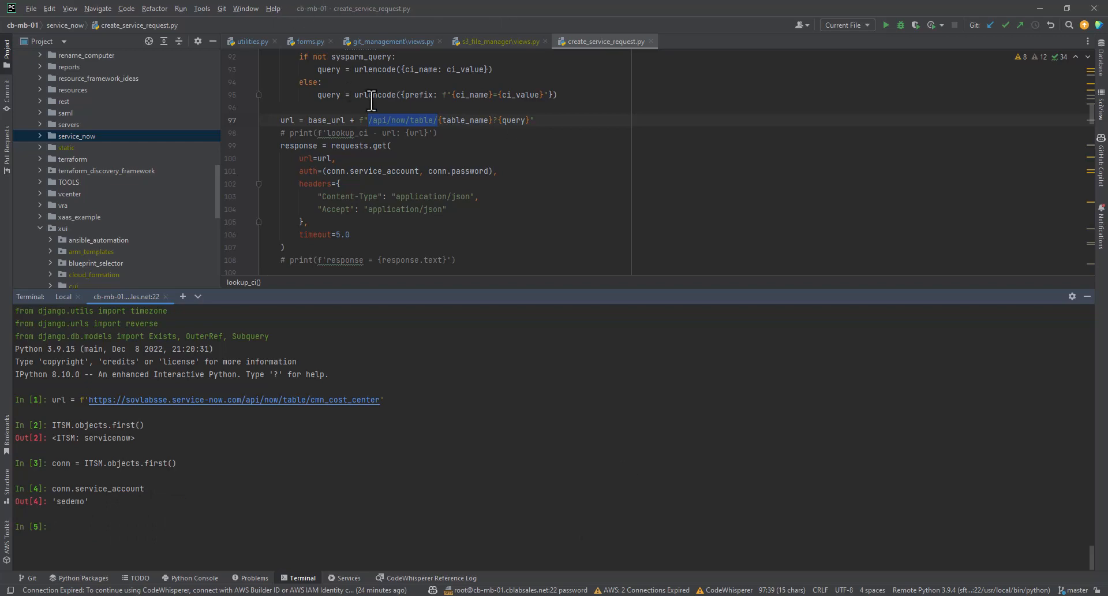
Import the requests library in the shell.
left_click(372, 134)
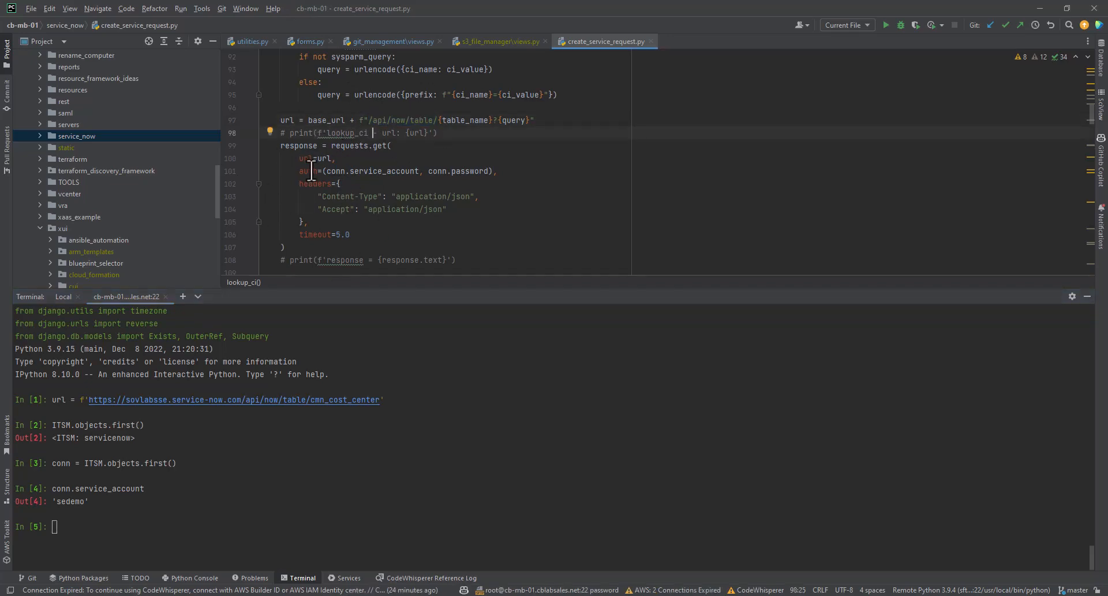
left_click(368, 146)
double_click(303, 528)
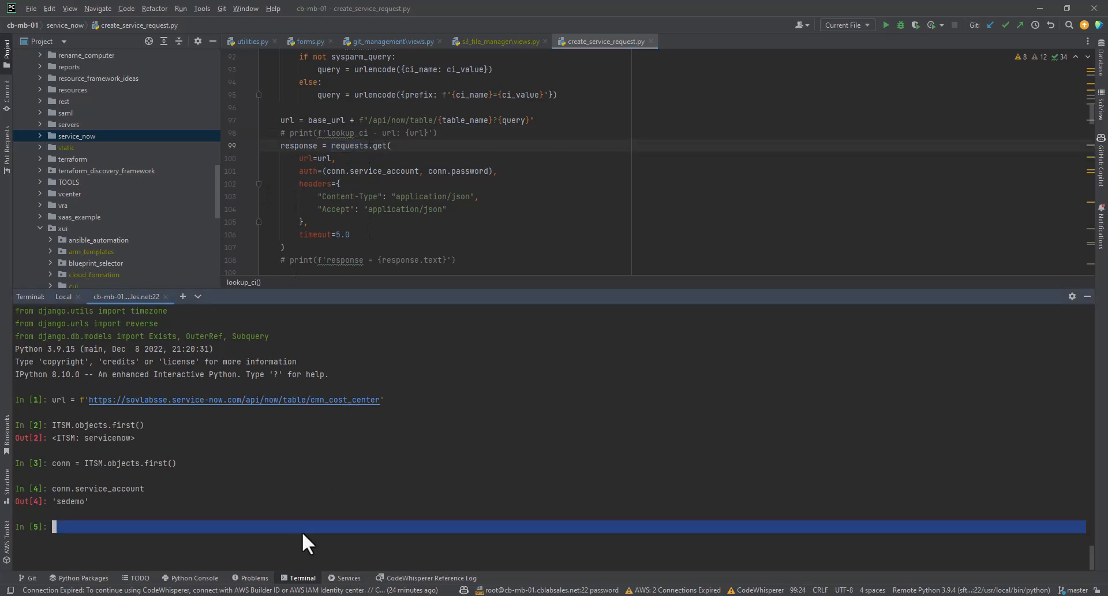
type("import requests")
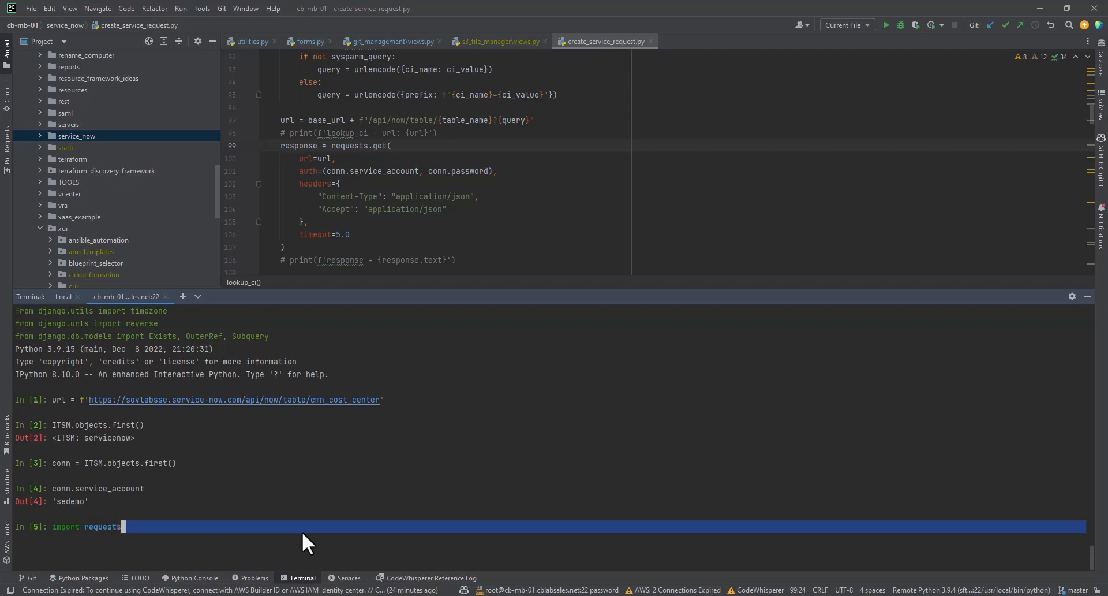
key("Return")
Copy the complete response = requests.get(...) block from create_service_request.py and run it in the shell.
left_click_drag(285, 247, 281, 149)
key("ctrl+c")
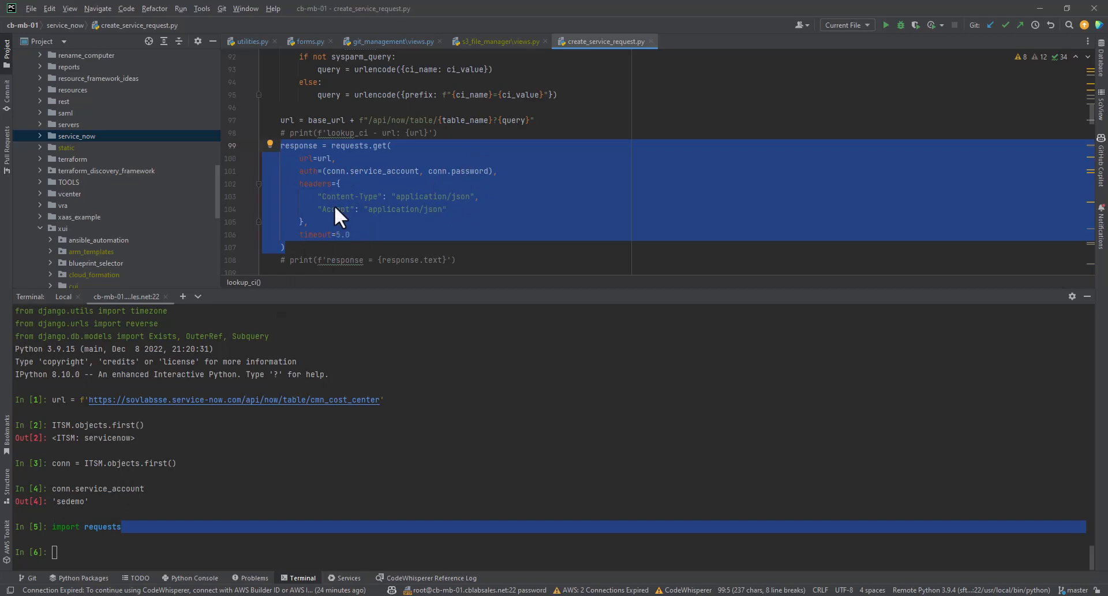
left_click(72, 555)
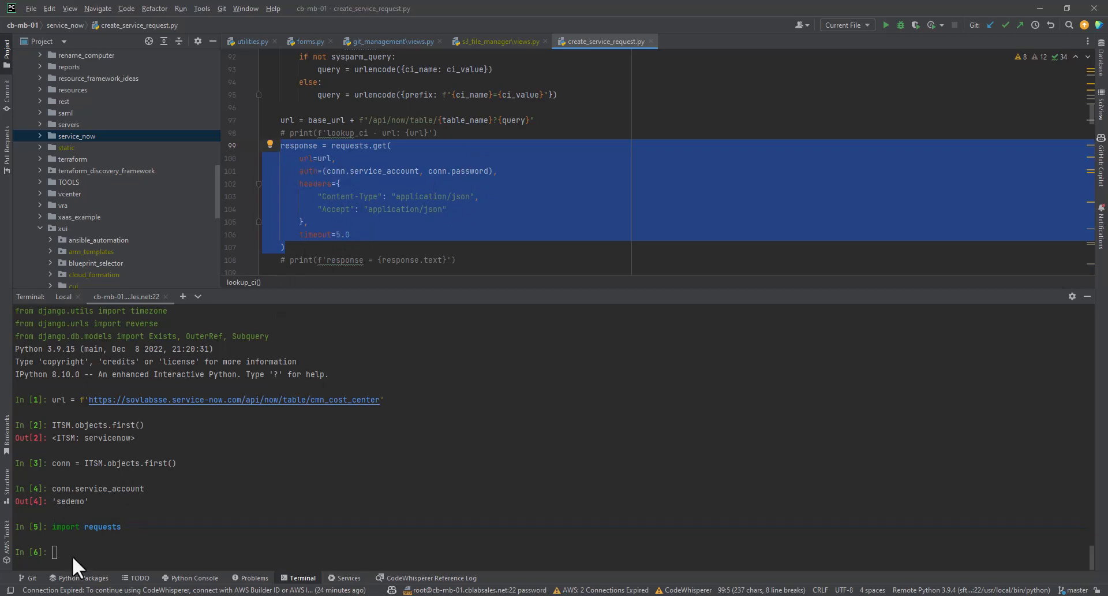
key("ctrl+v")
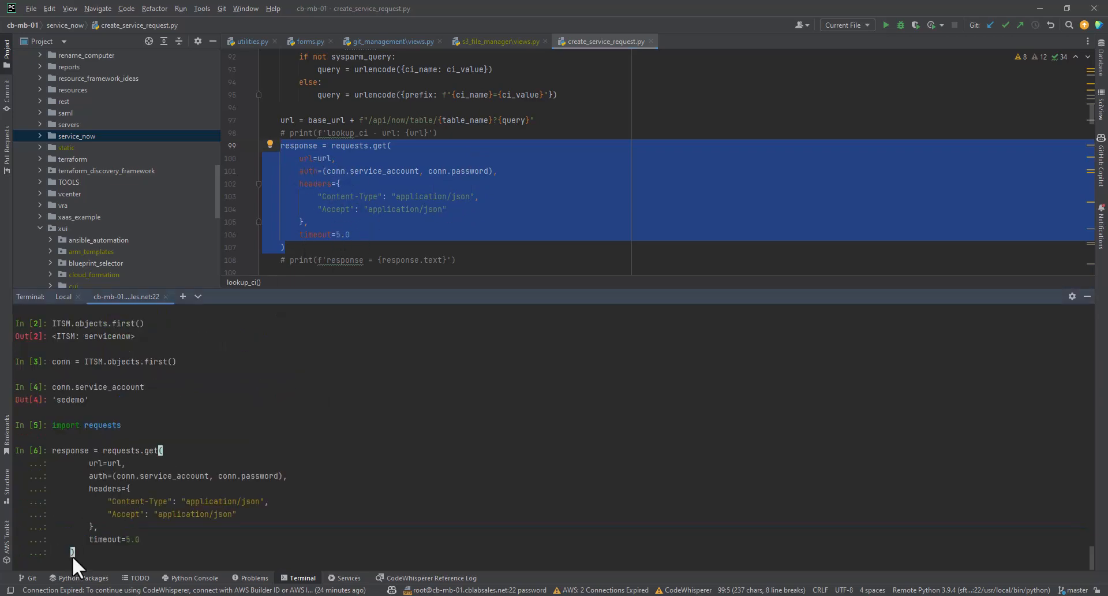
key("Return")
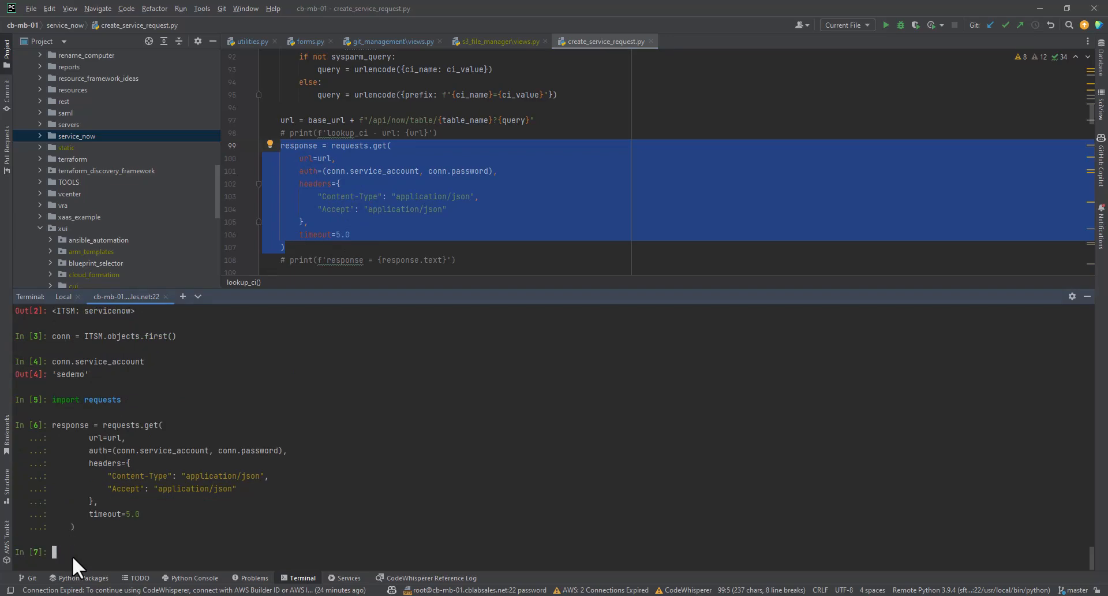
Evaluate response in the shell, followed by response.json() to display the returned data.
type("response")
key("Return")
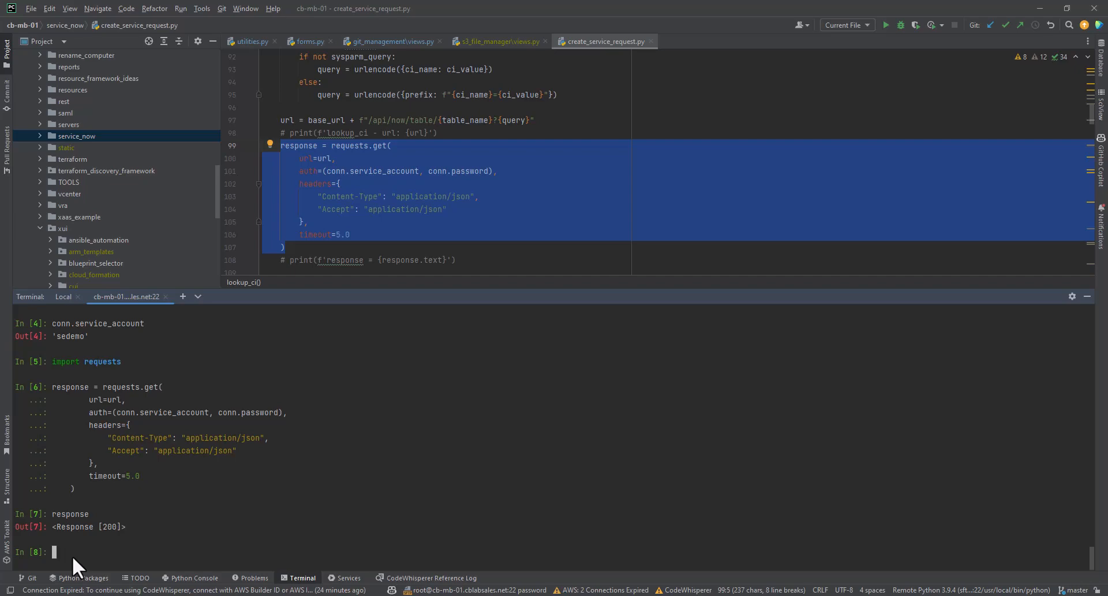
type("response.json()")
key("Return")
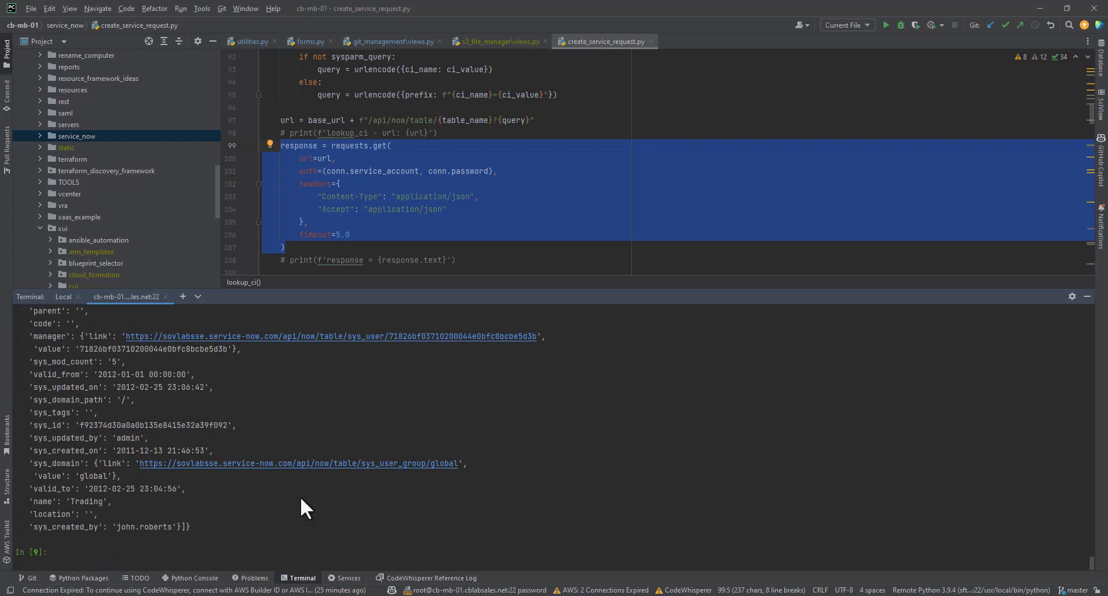
Examine the fields of the cost center records in the JSON output, particularly account_number and name.
scroll(182, 424, "up", 1)
scroll(182, 424, "down", 1)
scroll(198, 525, "up", 5)
scroll(199, 521, "up", 12)
scroll(199, 521, "down", 6)
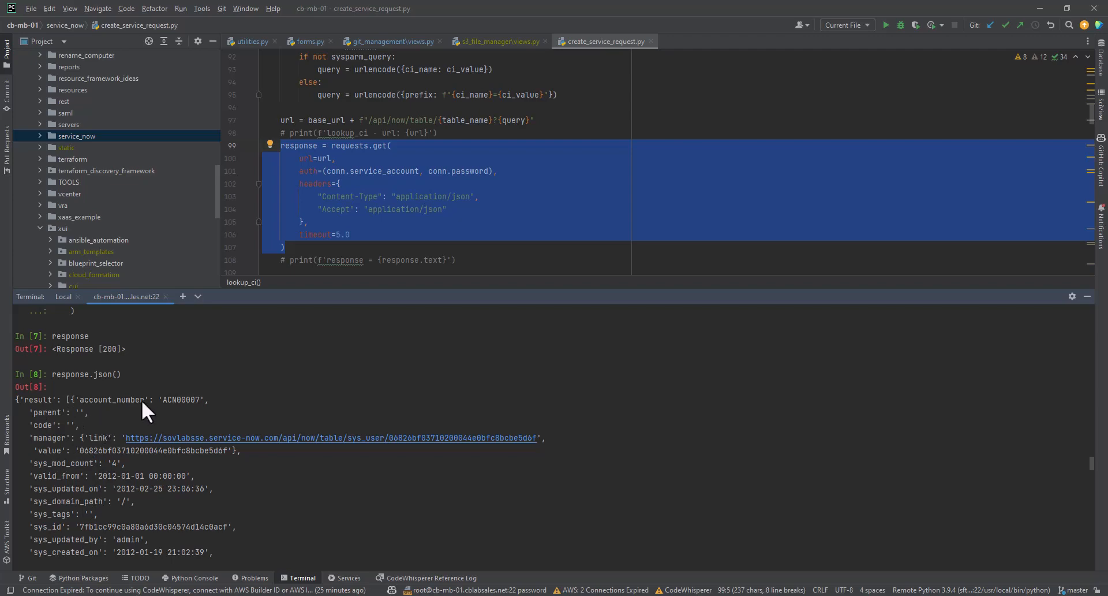
scroll(50, 467, "down", 3)
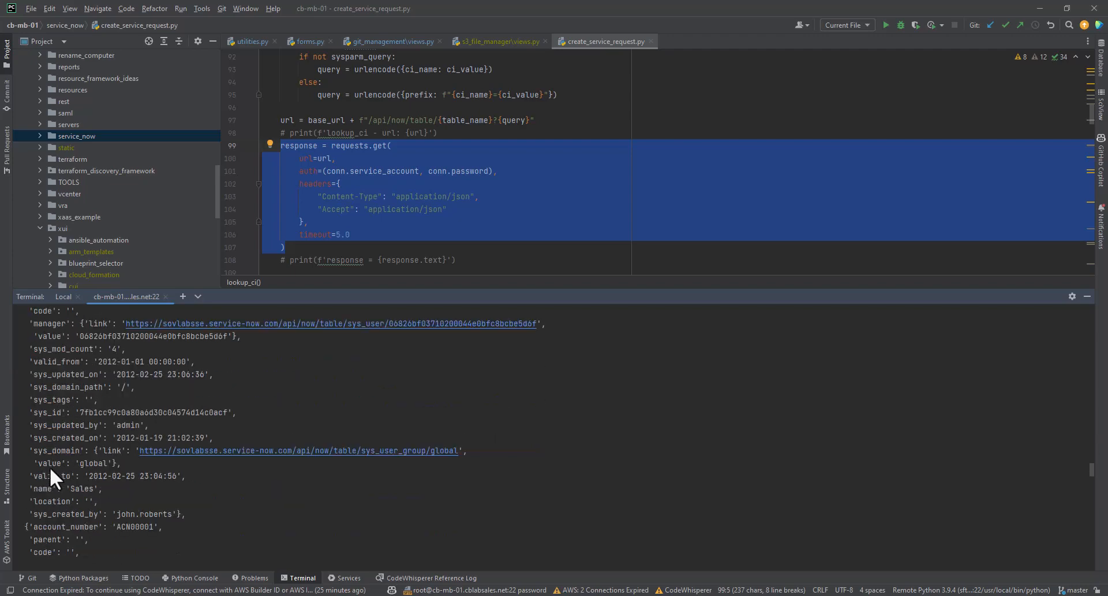
scroll(117, 422, "down", 10)
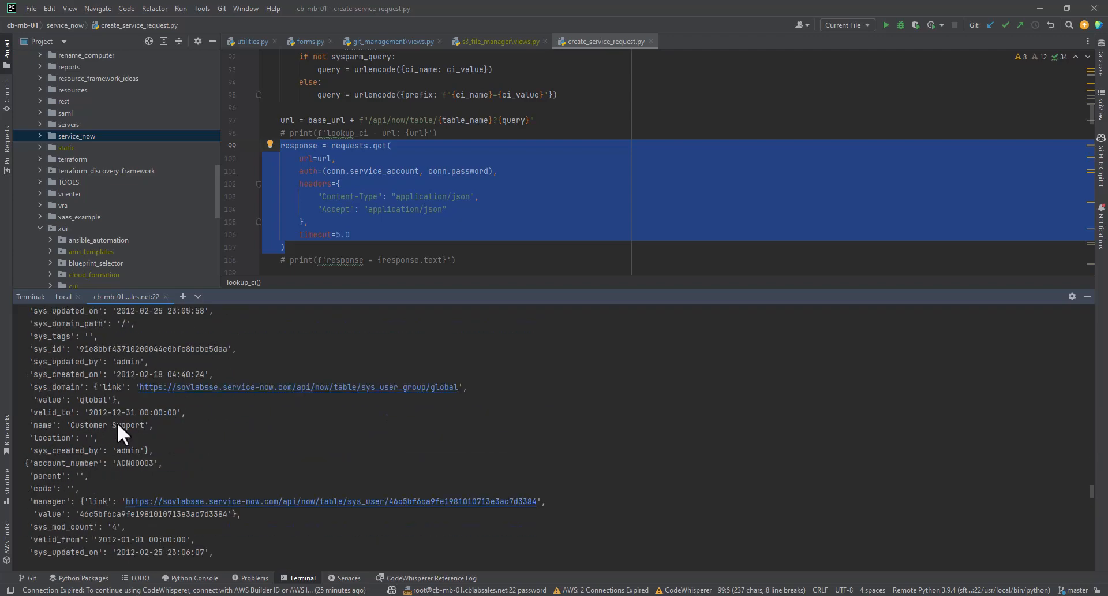
scroll(133, 440, "down", 3)
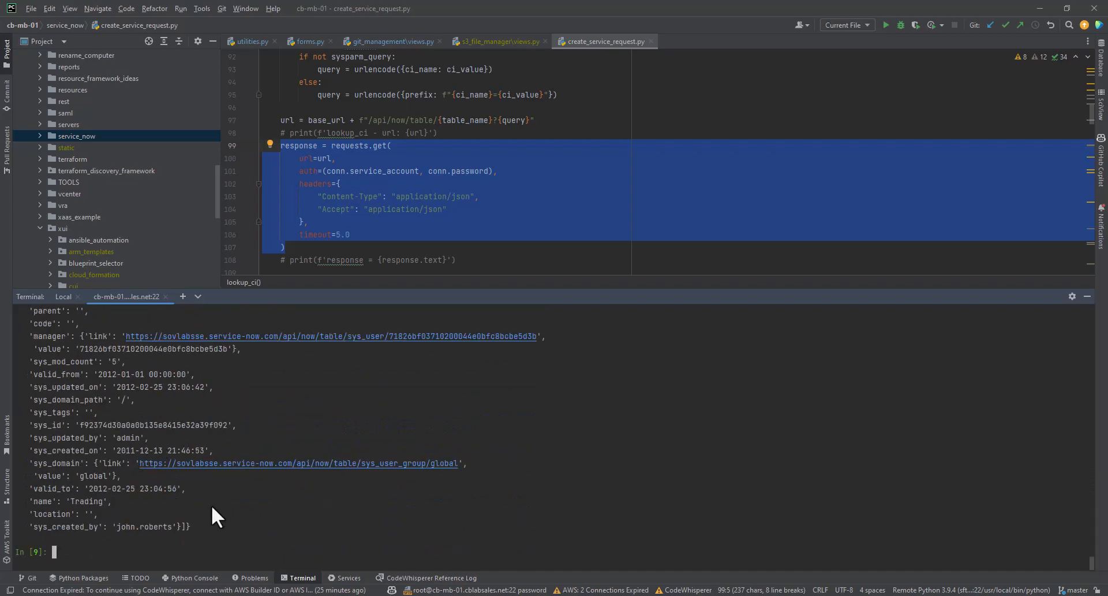
Evaluate response.json()['result'] to output only the list of records.
triple_click(250, 539)
key("Up")
key("Home")
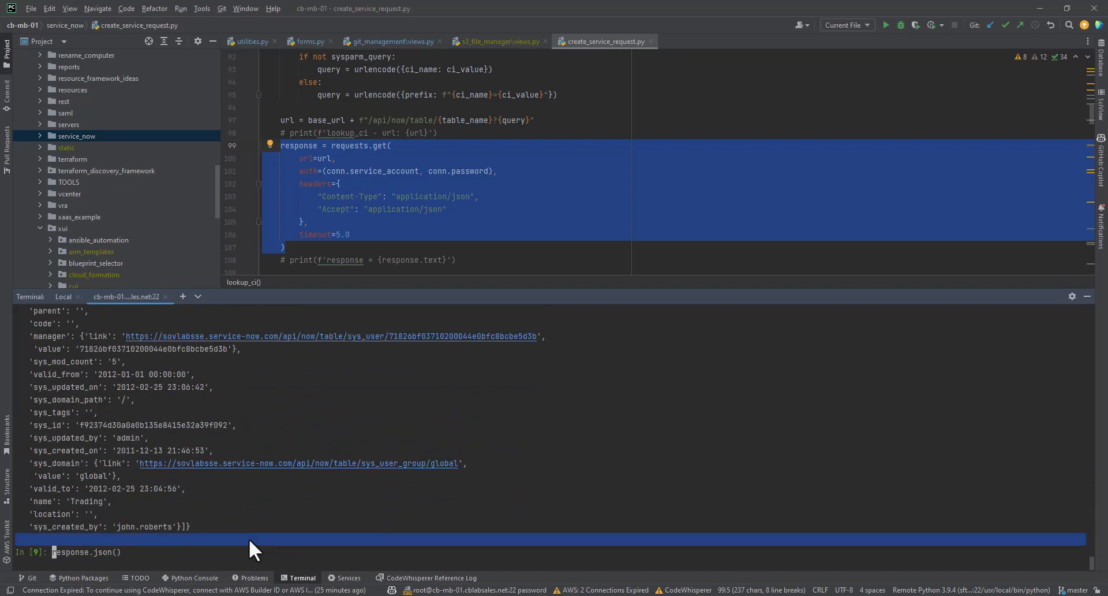
key("End")
type("['result']")
key("Return")
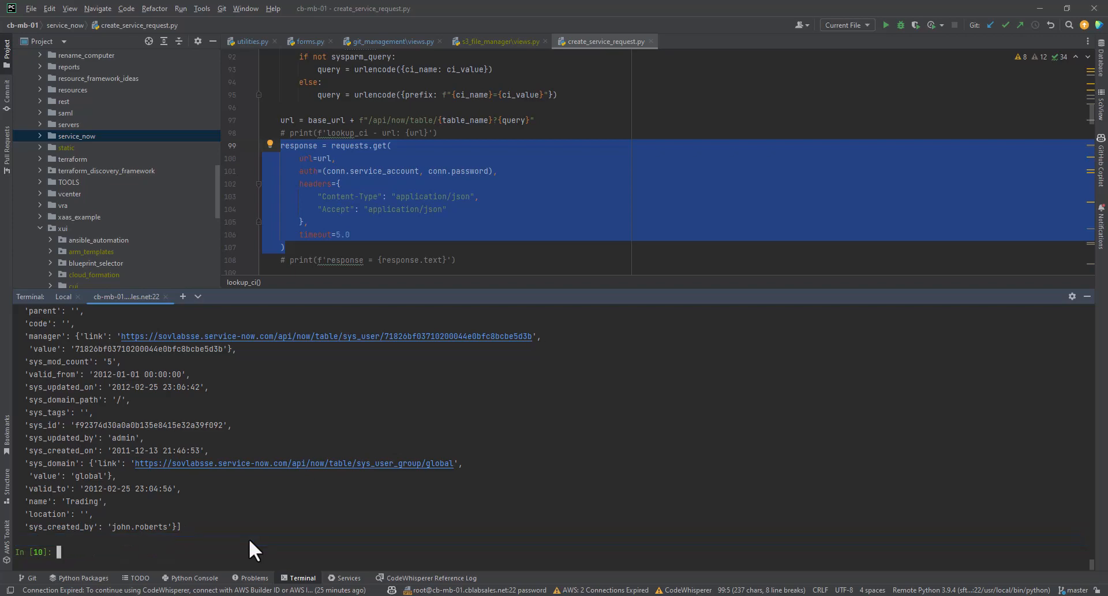
Begin a loop in the shell with the header for result in response.json()['result']:.
key("Up")
type("for result")
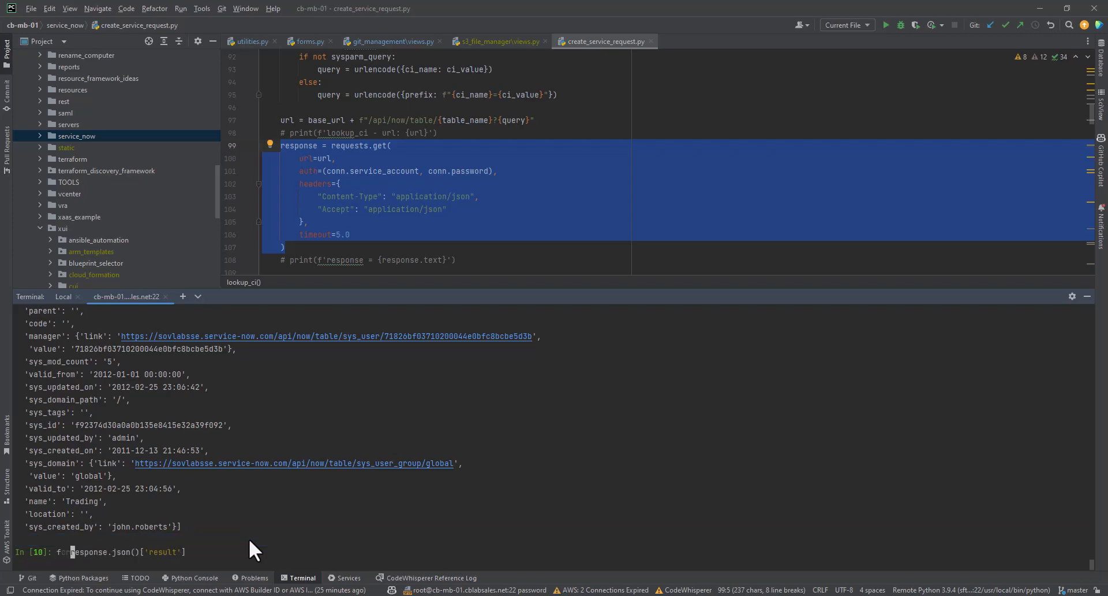
type(" in")
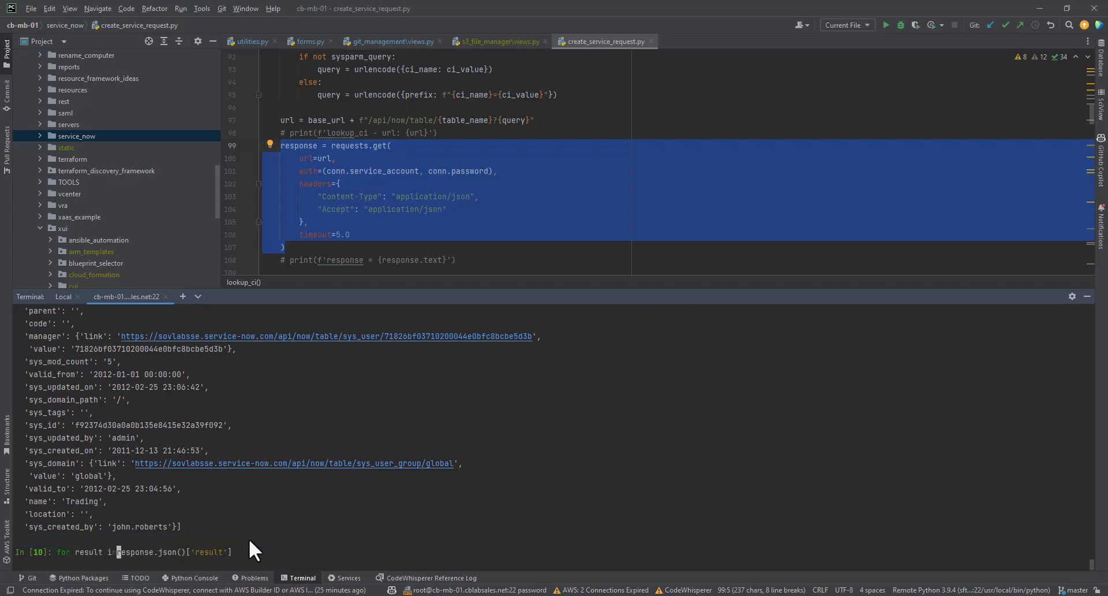
key("End")
type(":")
key("Return")
Write a print statement in the loop body with an f-string containing {result["account_number"]}.
type("print(f")
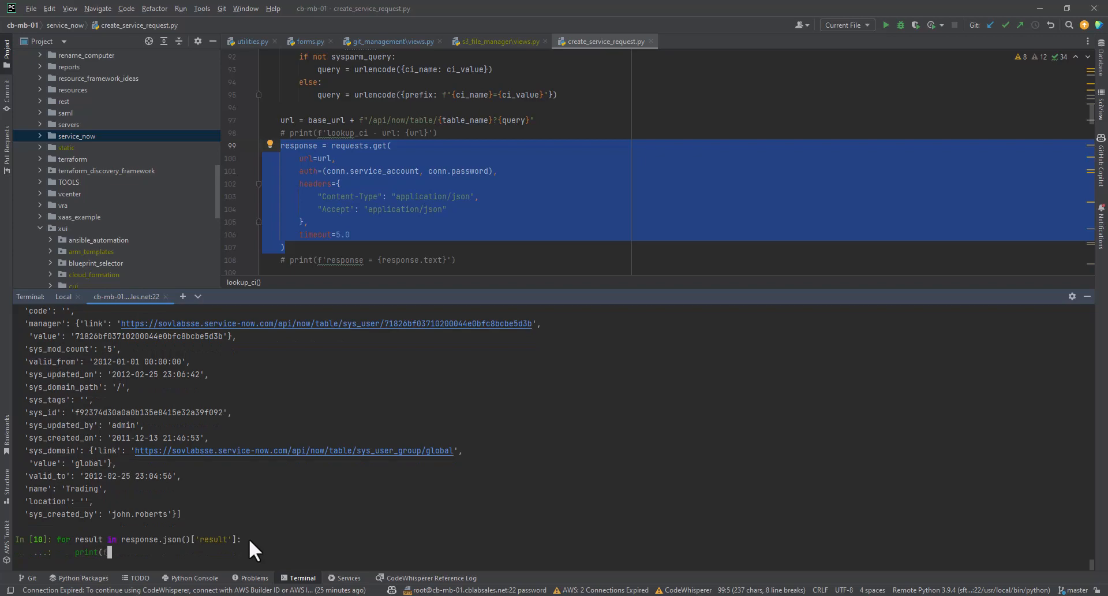
type("'{result[\"")
type("ount_number]")
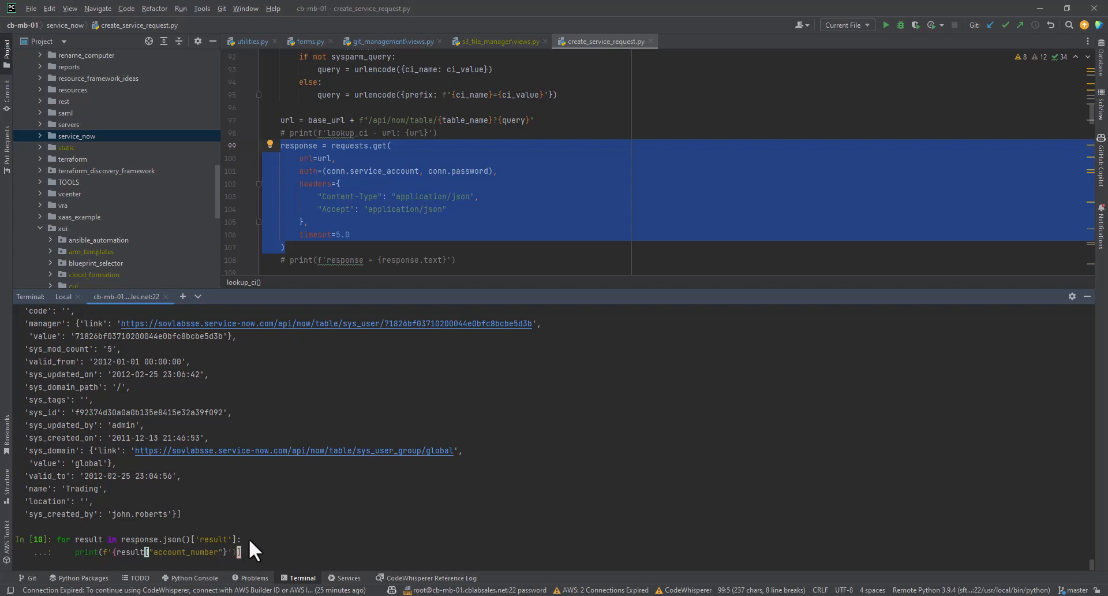
type(")")
key("BackSpace")
key("Left")
key("Left")
key("Left")
key("Left")
key("Left")
key("Left")
key("Left")
key("Left")
key("Left")
key("Left")
key("Left")
key("Left")
key("Left")
key("Left")
key("Left")
key("Left")
key("Left")
key("Left")
key("Left")
key("Left")
key("Delete")
key("Left")
key("End")
key("Right")
key("Right")
key("Right")
key("End")
key("Up")
key("Down")
key("Left")
key("Left")
key("Left")
key("Left")
type("}")
key("Right")
key("Right")
key("Left")
key("Left")
key("Left")
key("Left")
key("Left")
key("Left")
key("Right")
key("Right")
key("Right")
Insert {result["name"]}: before the account number in the f-string and run the loop.
type("{result['")
key("BackSpace")
type("\"name\"]:")
key("Left")
key("Left")
key("Left")
key("Left")
key("Left")
key("Left")
key("Left")
key("Left")
key("Left")
key("Left")
key("Left")
key("Left")
key("Left")
key("Left")
key("Left")
key("Left")
key("Left")
key("Left")
key("Left")
key("Left")
type("}")
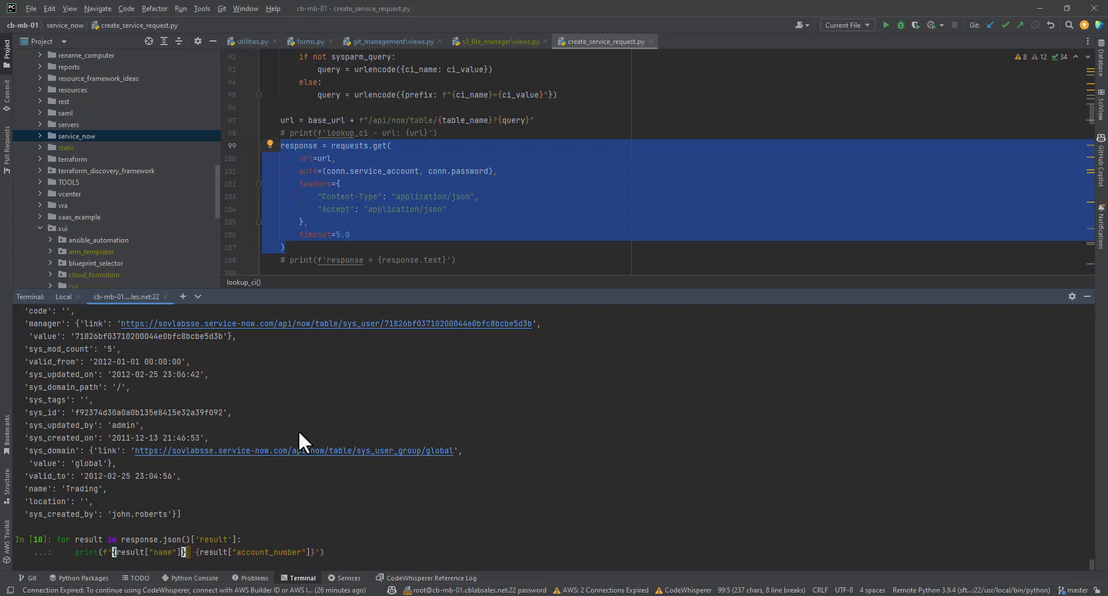
key("End")
key("Return")
key("Return")
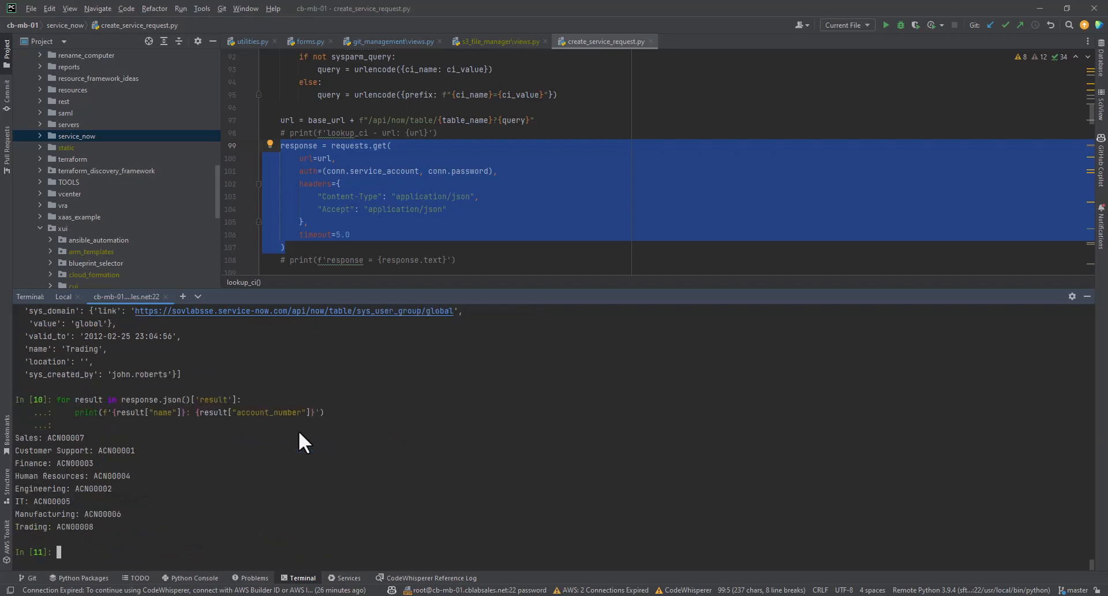
key("Up")
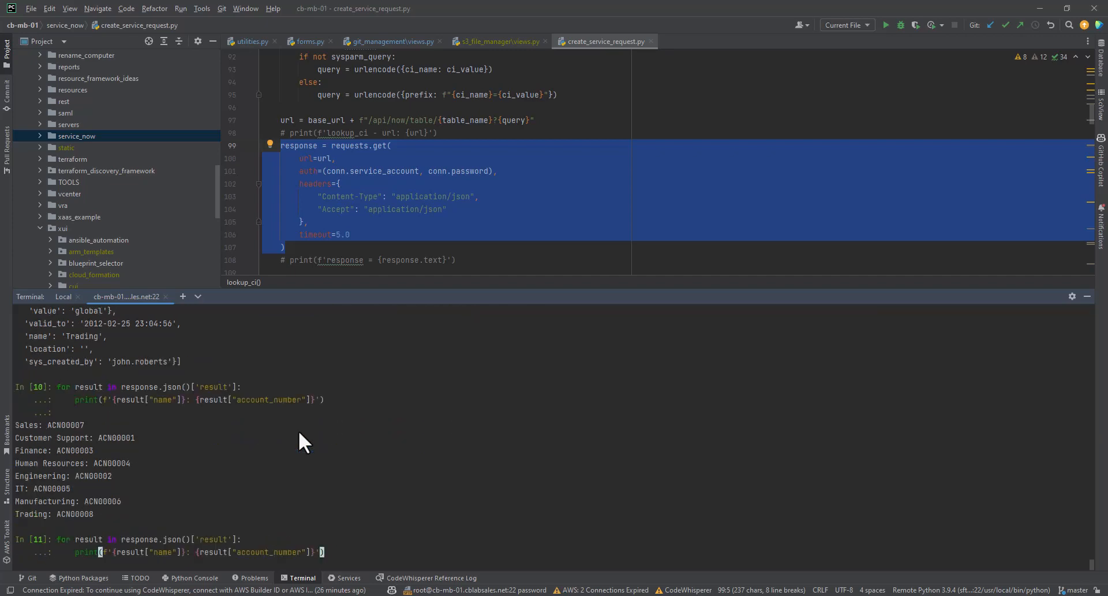
key("Left")
key("Left")
key("Left")
key("Left")
key("Left")
key("Left")
key("Left")
key("Left")
key("Left")
key("Left")
key("Left")
key("Left")
key("Left")
key("Left")
key("Left")
key("Left")
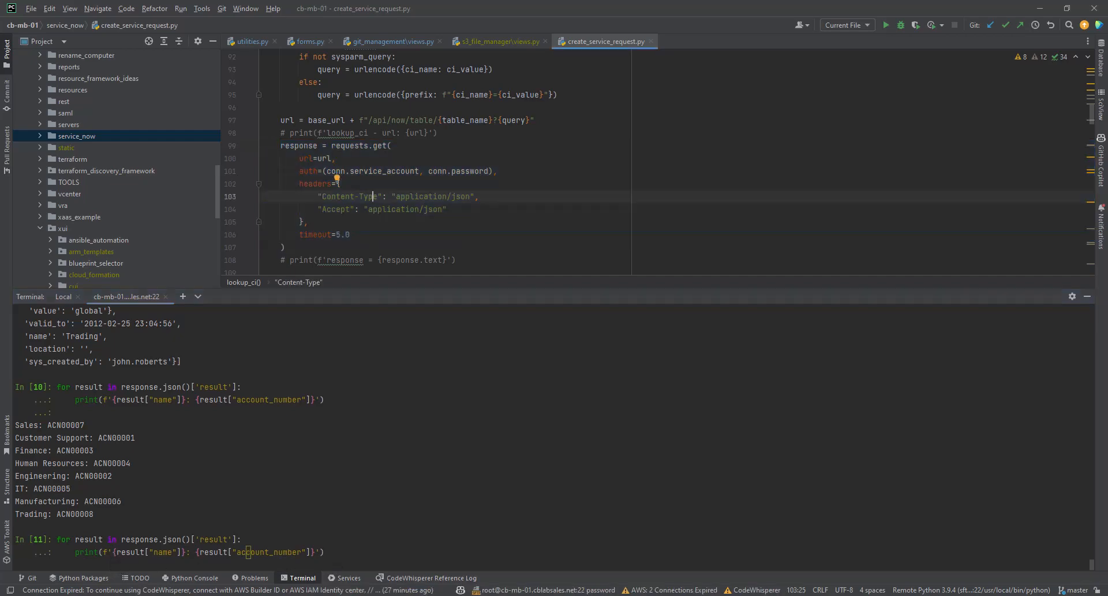
Switch to Chrome and review the overview, action inputs and code of CloudBolt's Generate options for 'Cost Center' plug-in.
mouse_move(519, 595)
left_click(572, 539)
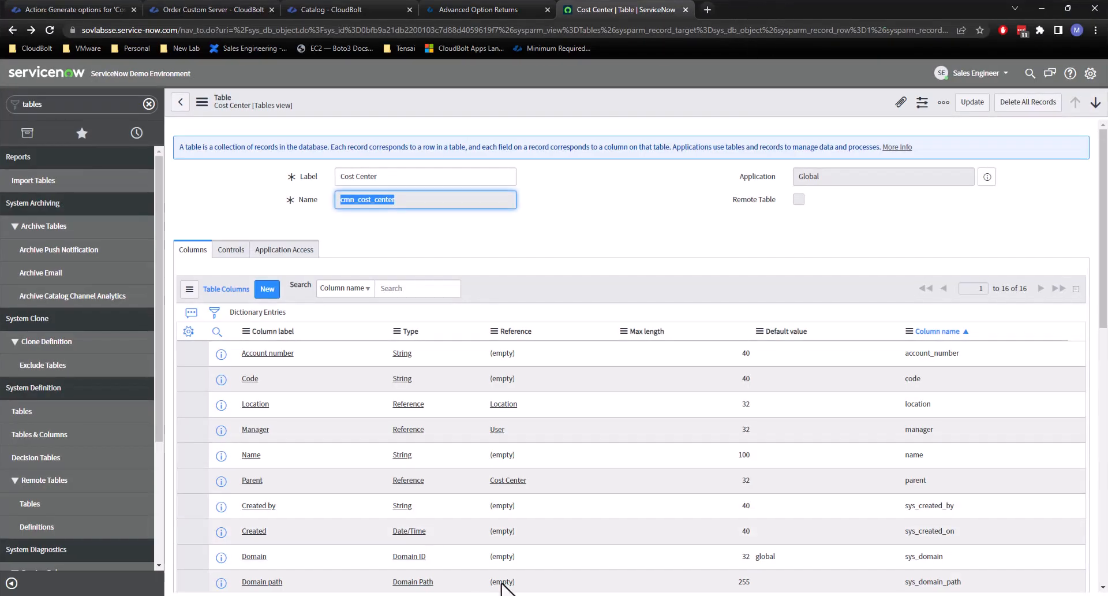
left_click(594, 595)
left_click_drag(774, 5, 1107, 242)
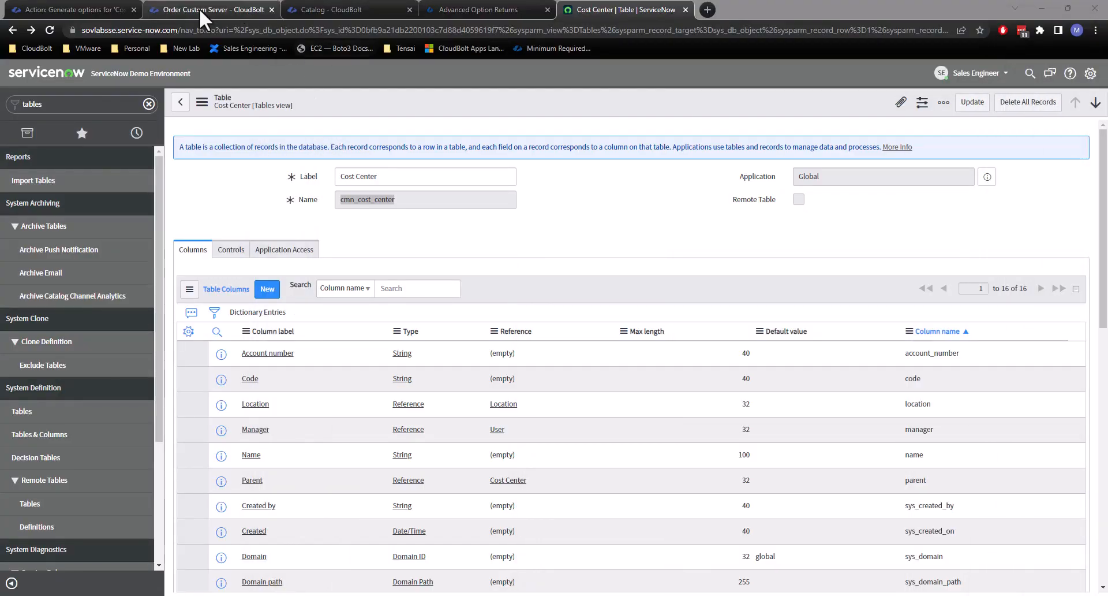
left_click(70, 8)
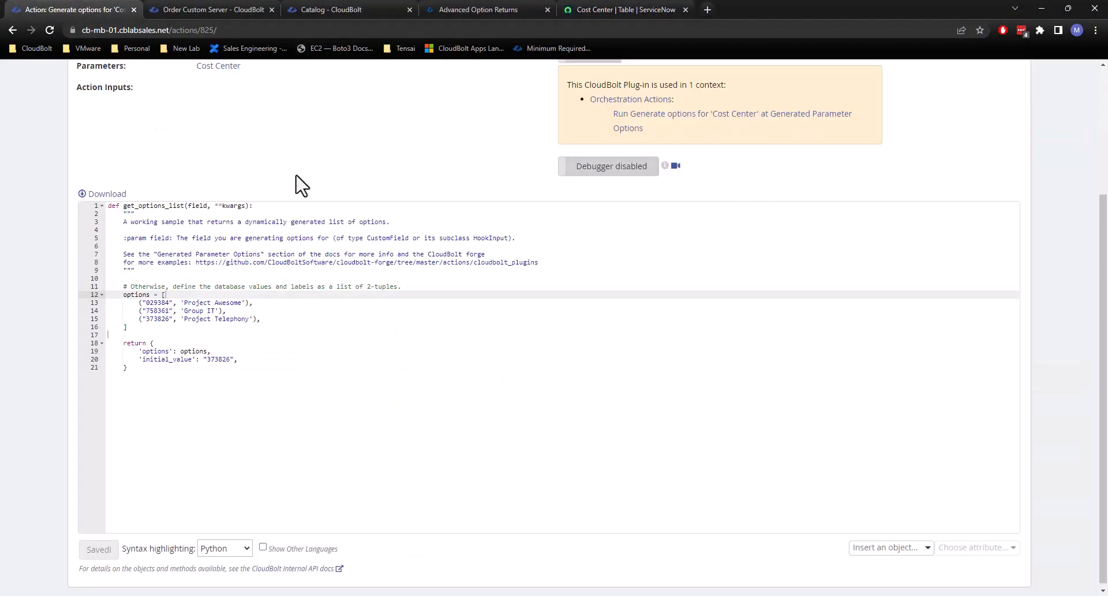
scroll(719, 167, "up", 3)
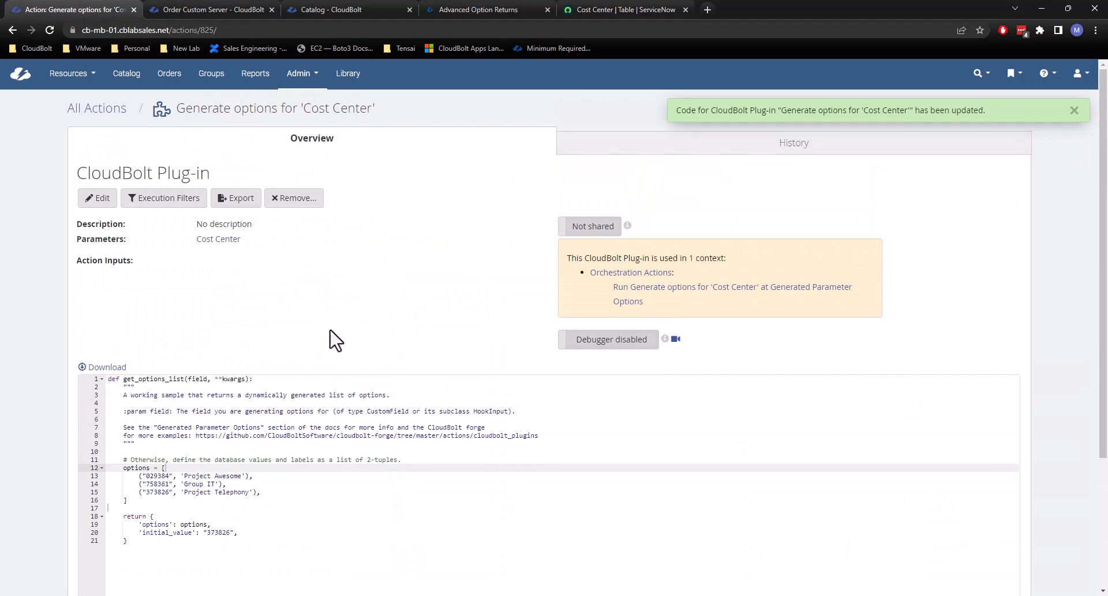
scroll(295, 427, "down", 2)
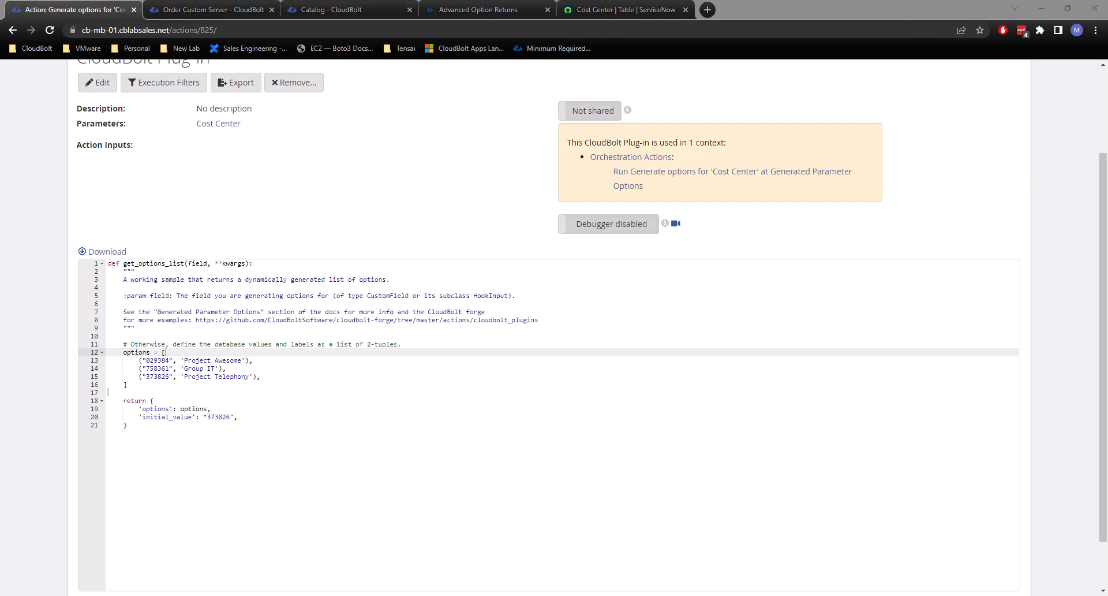
left_click(1080, 487)
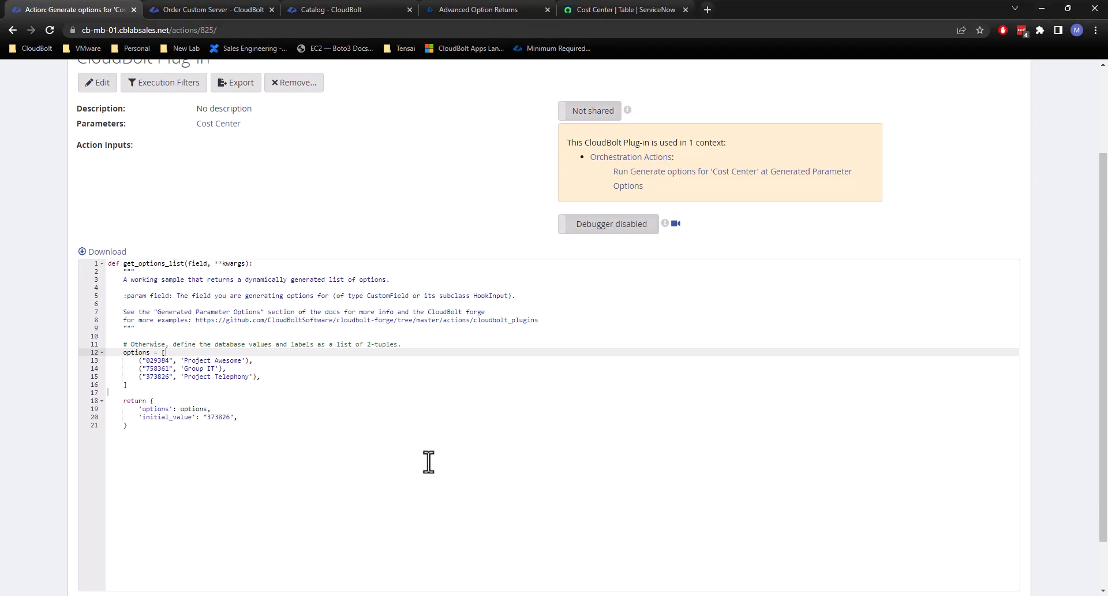
scroll(250, 381, "up", 1)
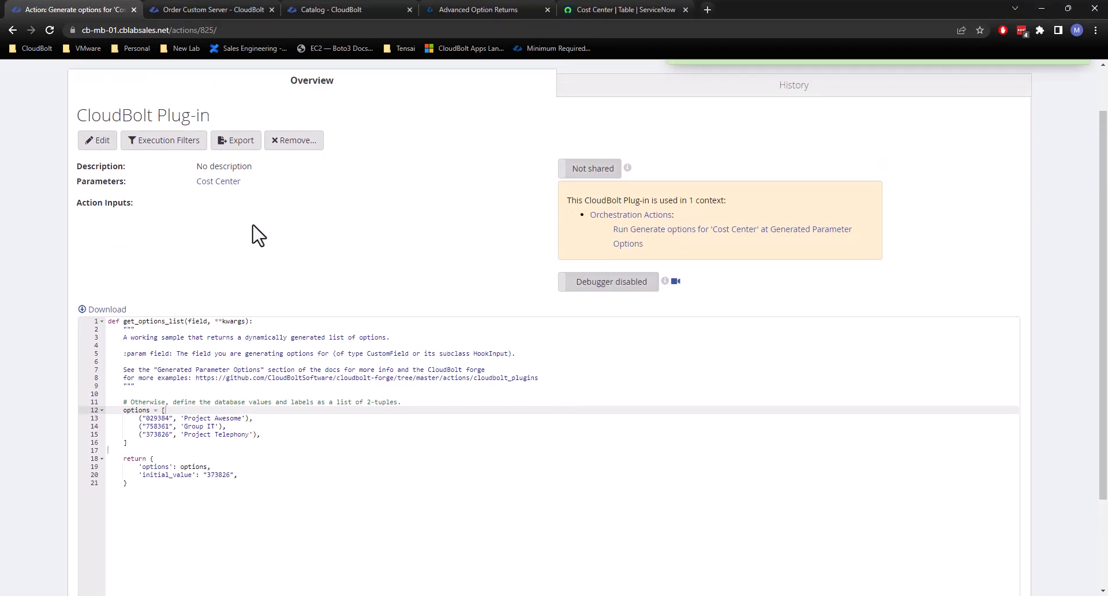
scroll(271, 237, "up", 1)
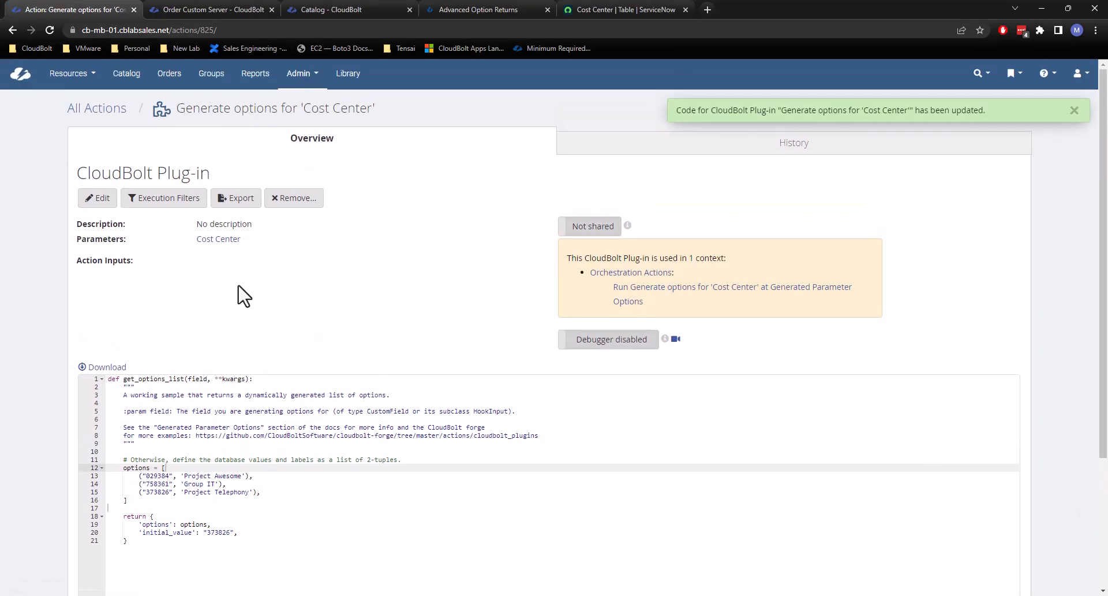
scroll(430, 332, "down", 2)
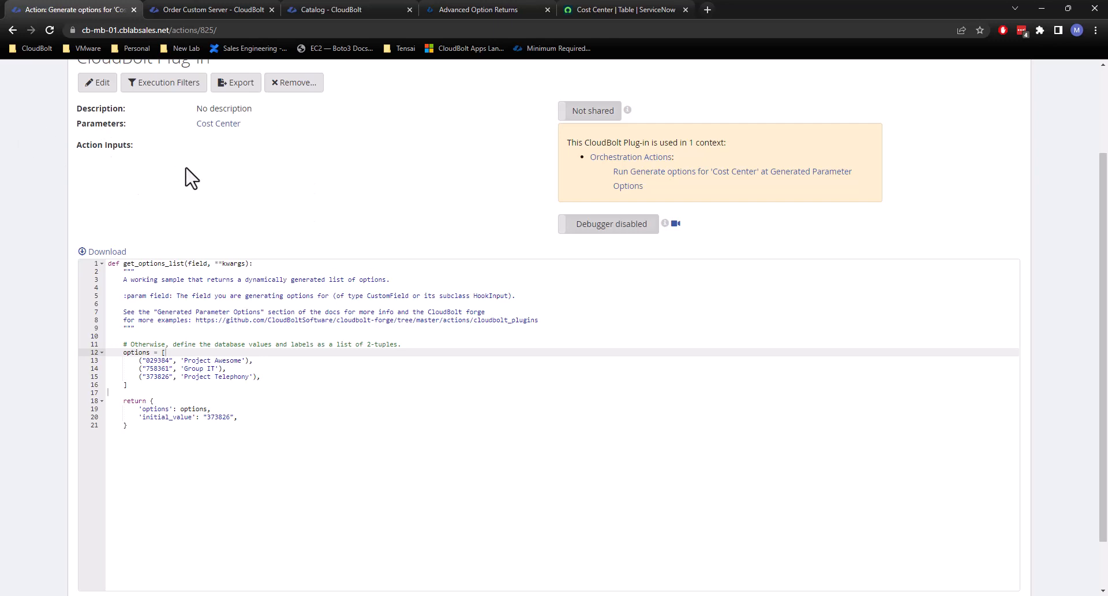
Add the line username = "{{username}}" below the docstring of get_options_list, leaving blank lines before the options comment.
scroll(242, 217, "down", 1)
scroll(242, 217, "down", 2)
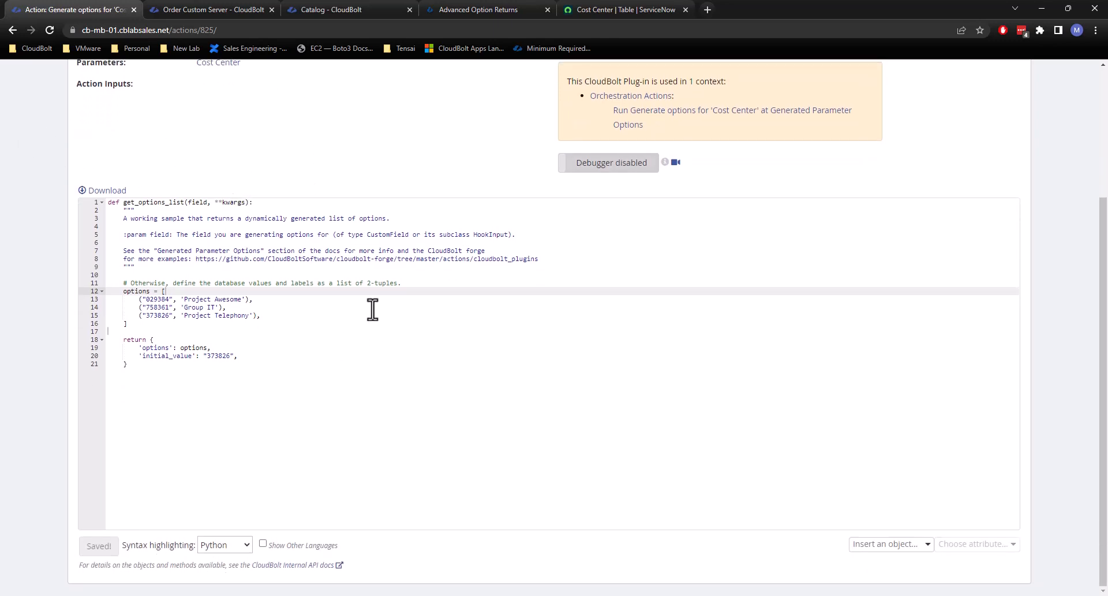
left_click(147, 276)
key("Return")
key("Return")
key("Up")
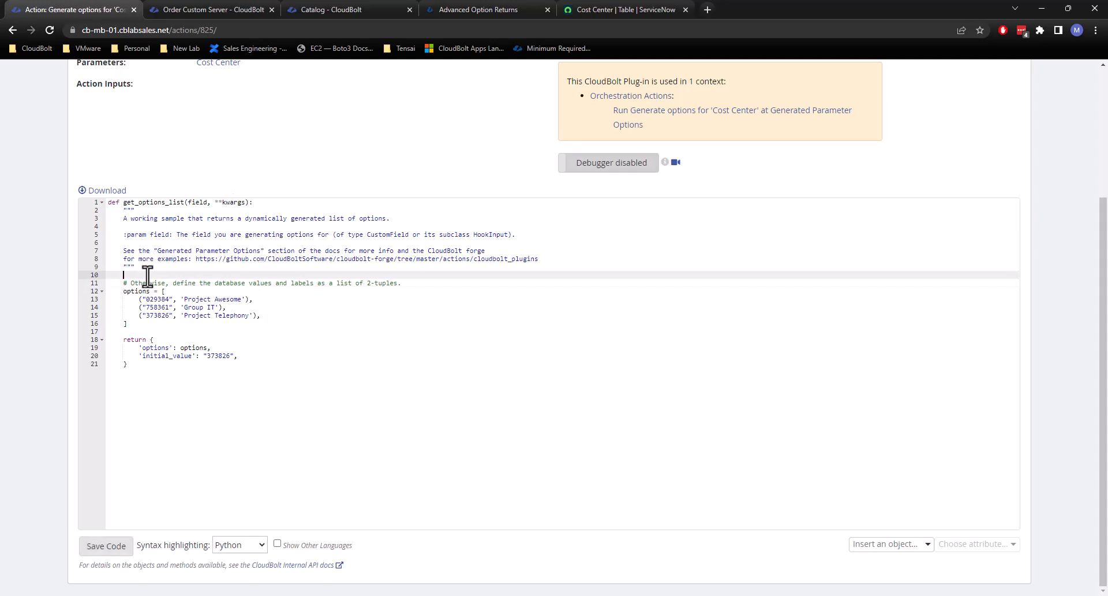
key("Up")
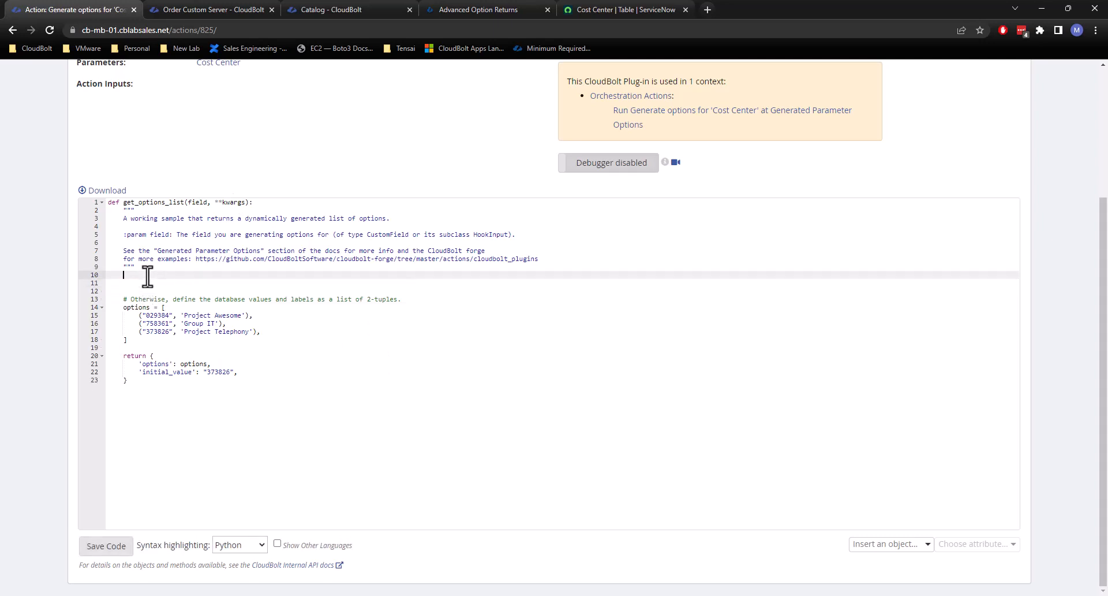
type("username")
type(" = \"\"")
type("\"")
key("BackSpace")
key("BackSpace")
type("{{username}}")
Add the line password = "{{password}}" directly below the username line in get_options_list.
left_click(224, 269)
left_click(239, 276)
key("Return")
type("pa")
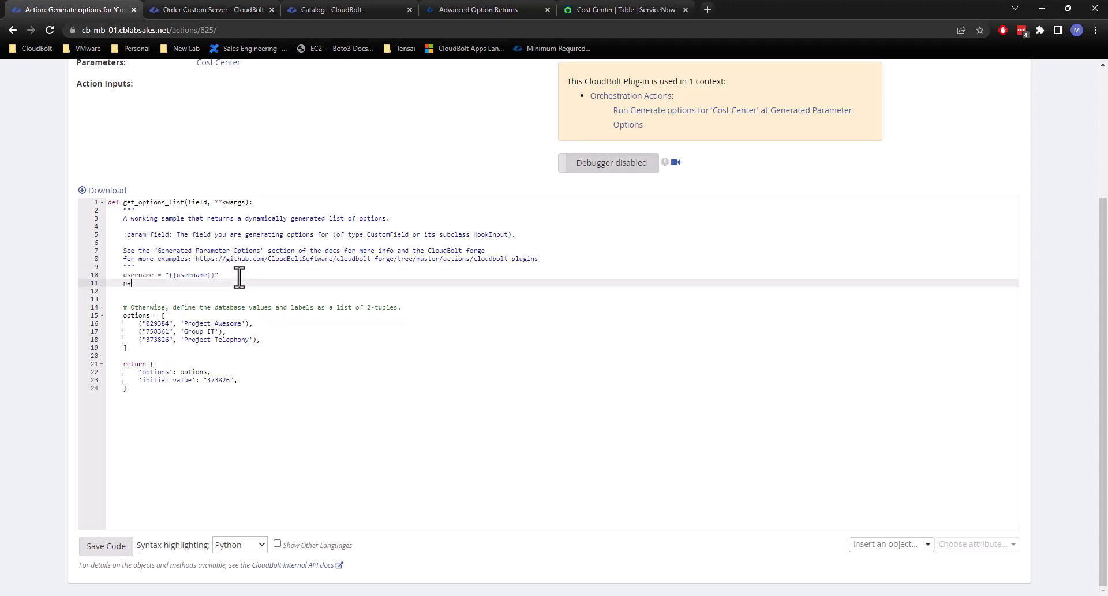
type("ssword = \"{{password}}")
Add the line base_url = "{{base_url}}" below the password line and save the plug-in code.
key("Return")
type("base")
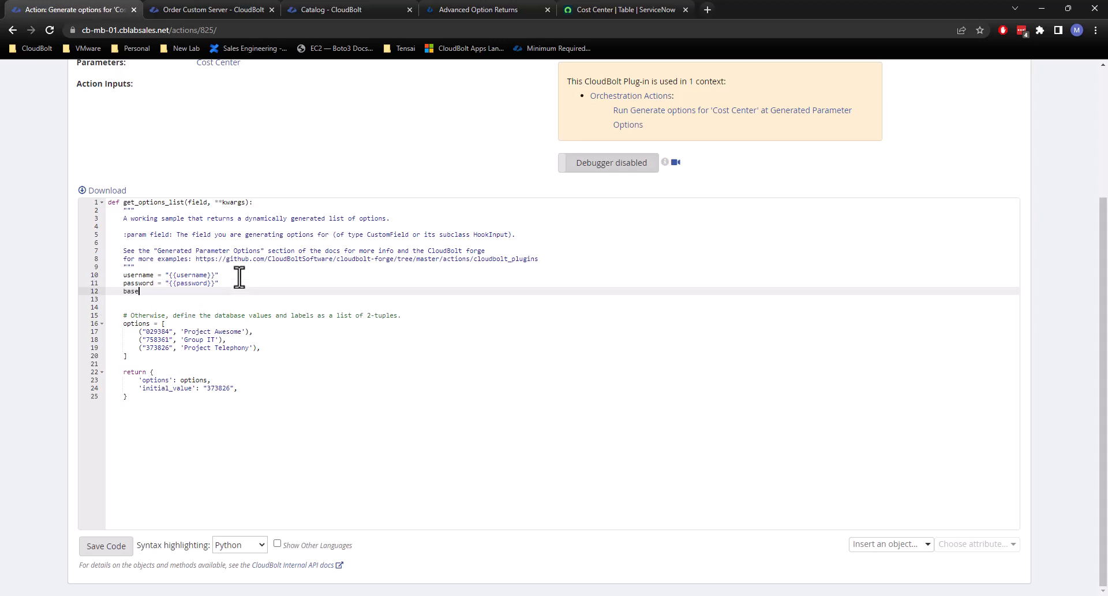
type("_url = \"{{base_url}}")
scroll(336, 365, "up", 3)
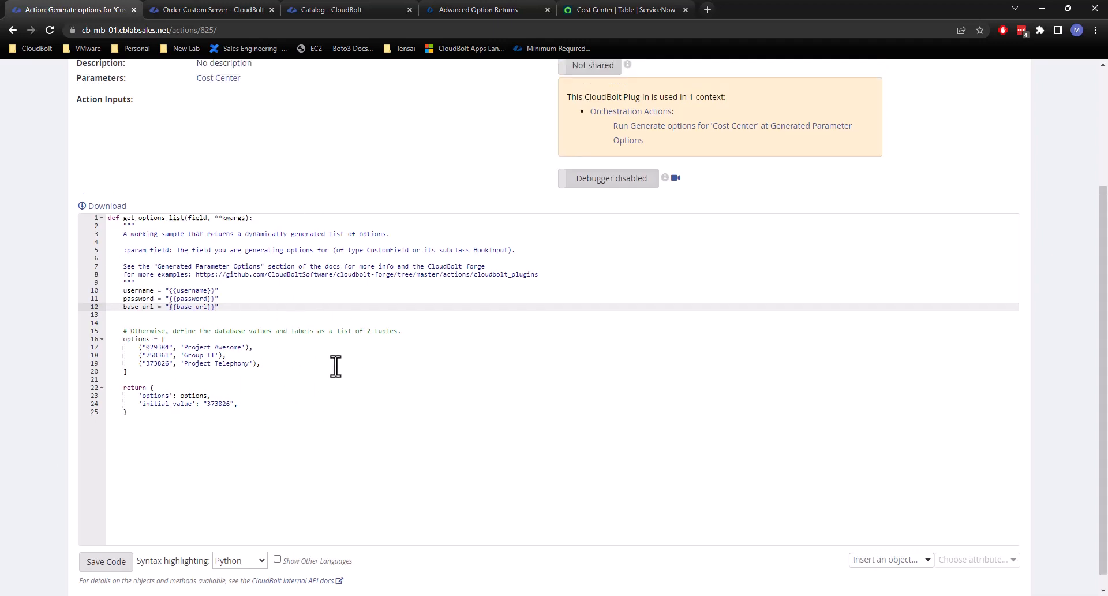
scroll(289, 370, "down", 2)
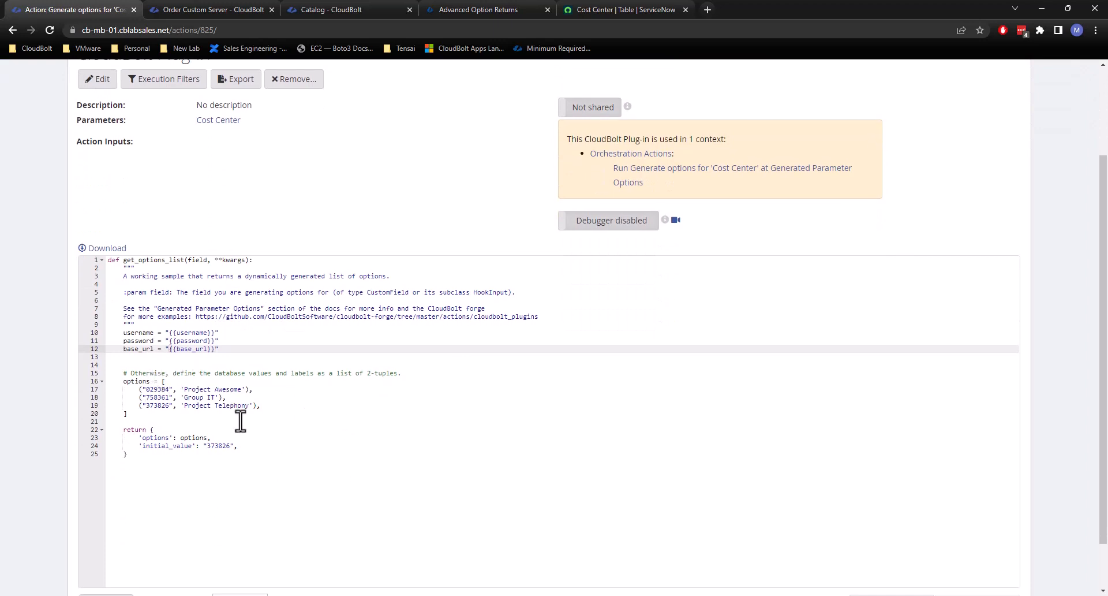
scroll(182, 500, "down", 1)
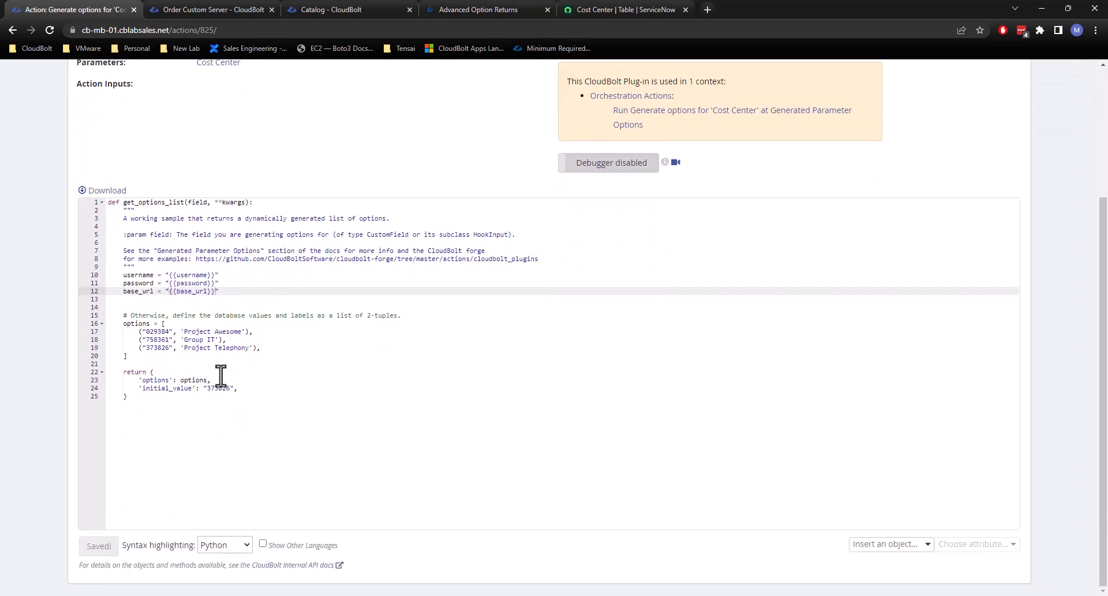
Examine the settings of the plug-in's Base Url action input and close them without changes.
scroll(307, 418, "up", 3)
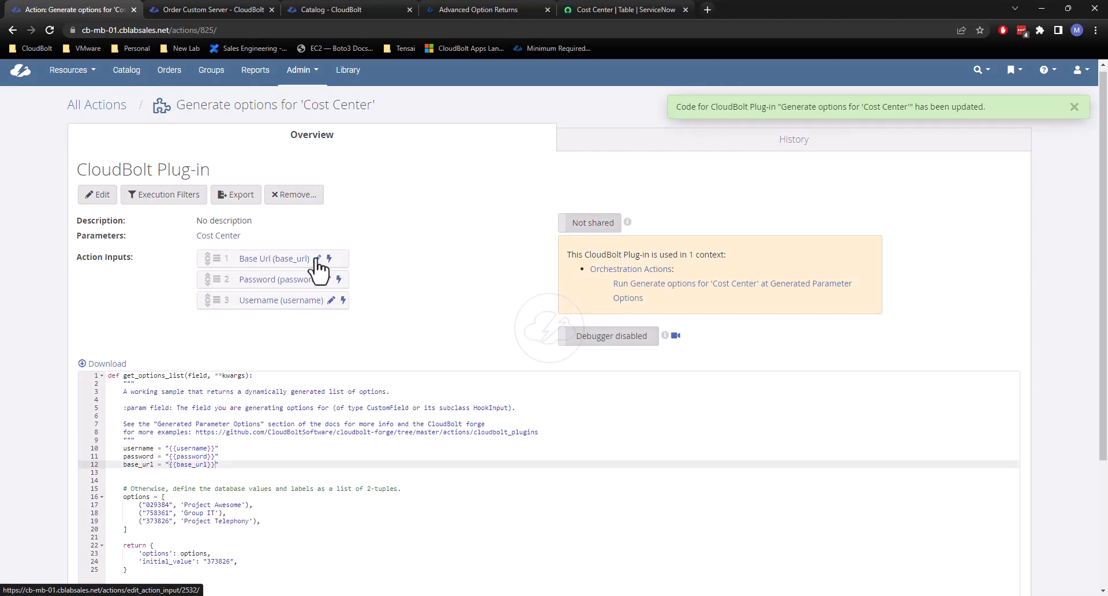
left_click(317, 258)
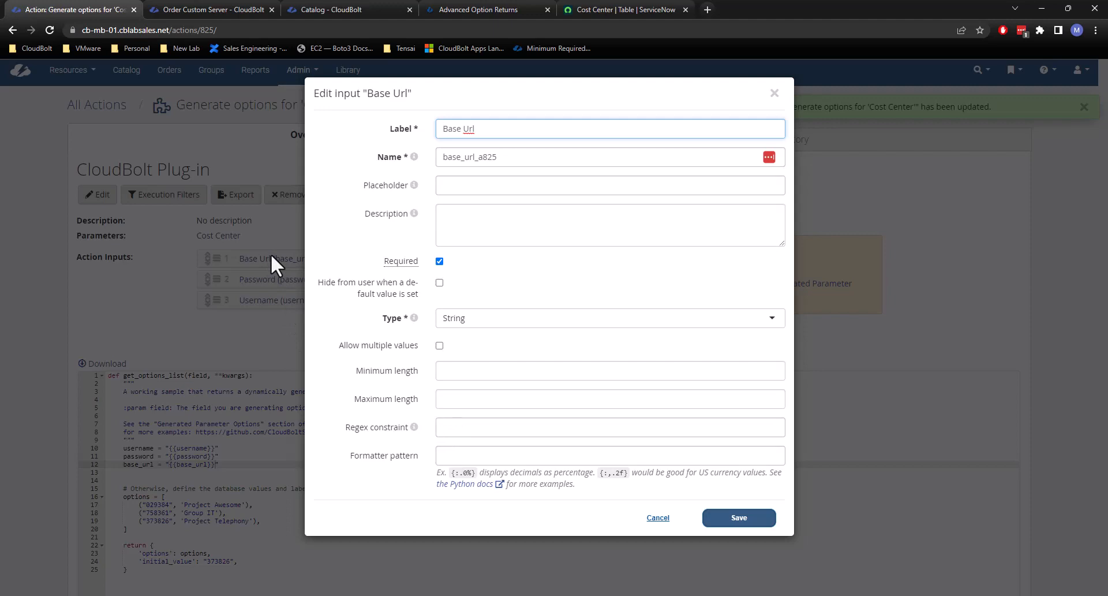
left_click(658, 517)
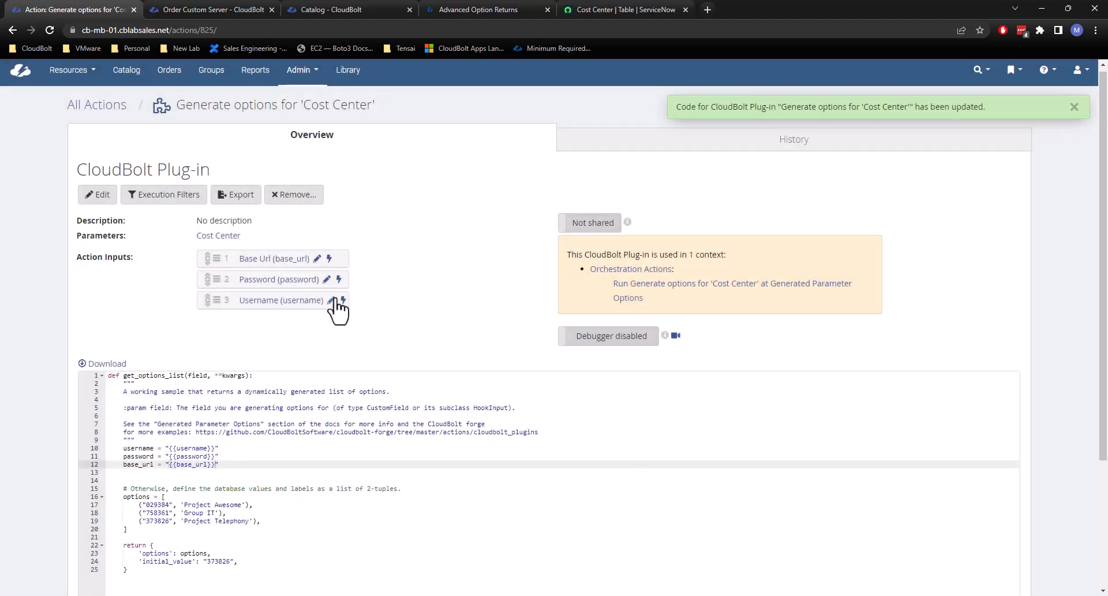
Try the Password type for the Password action input, then discard the edit.
left_click(327, 279)
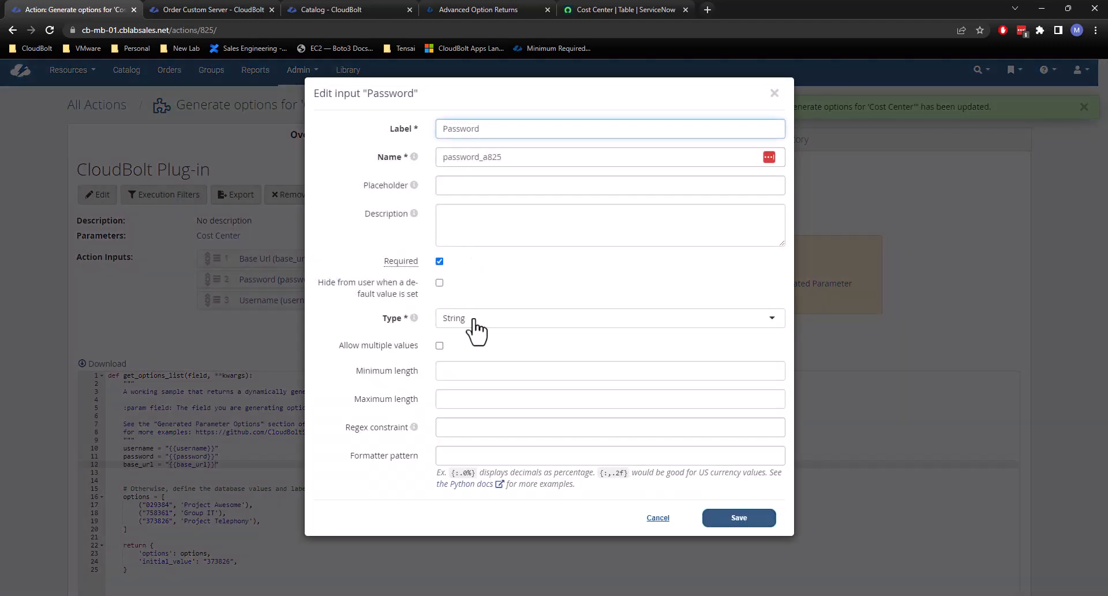
left_click(488, 320)
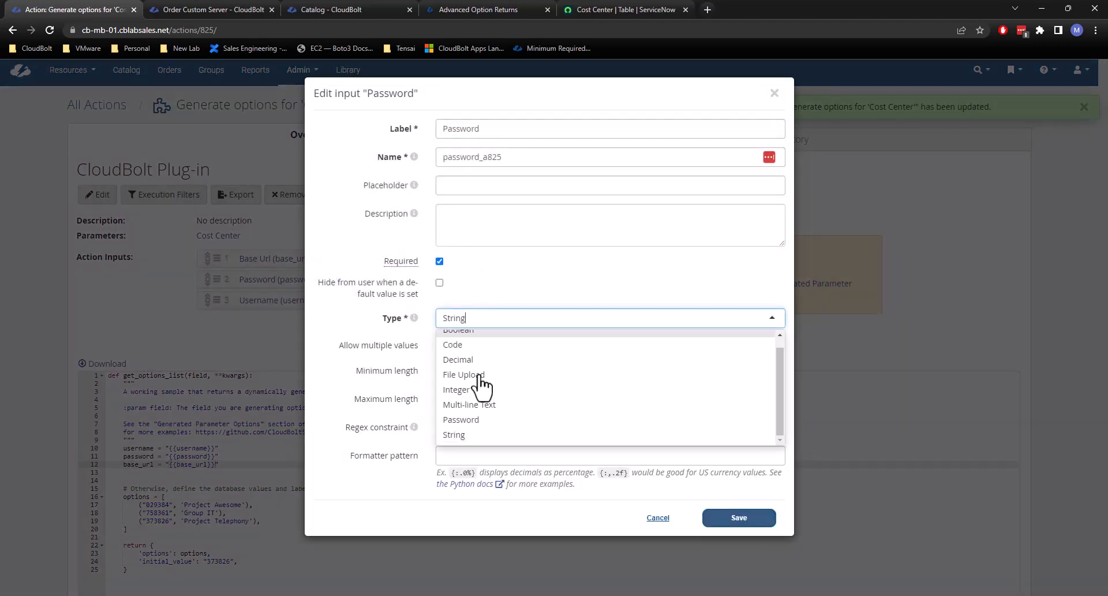
left_click(466, 420)
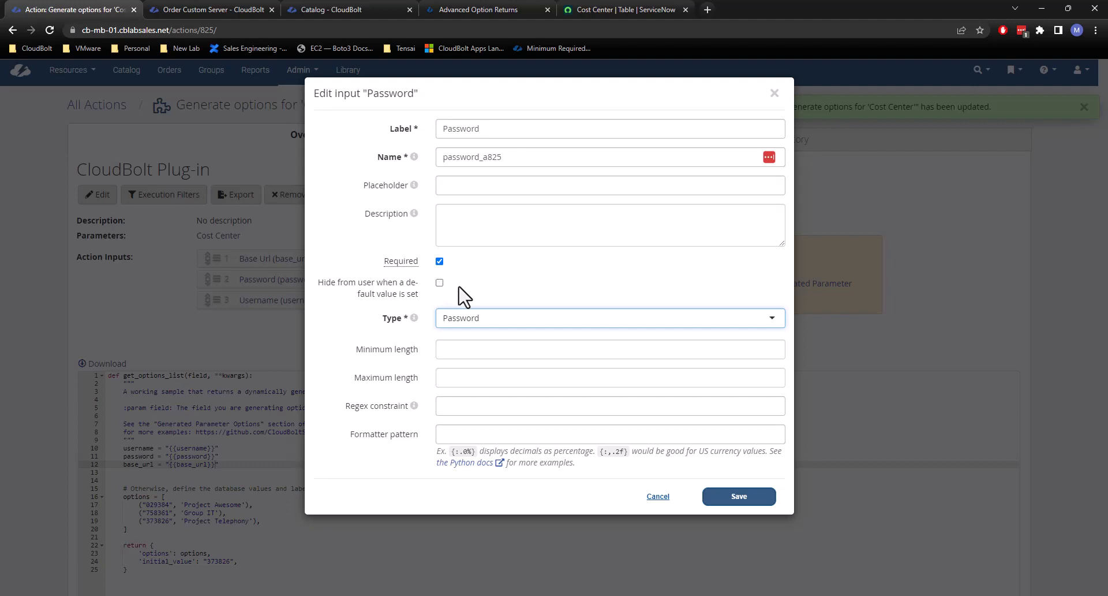
left_click(658, 495)
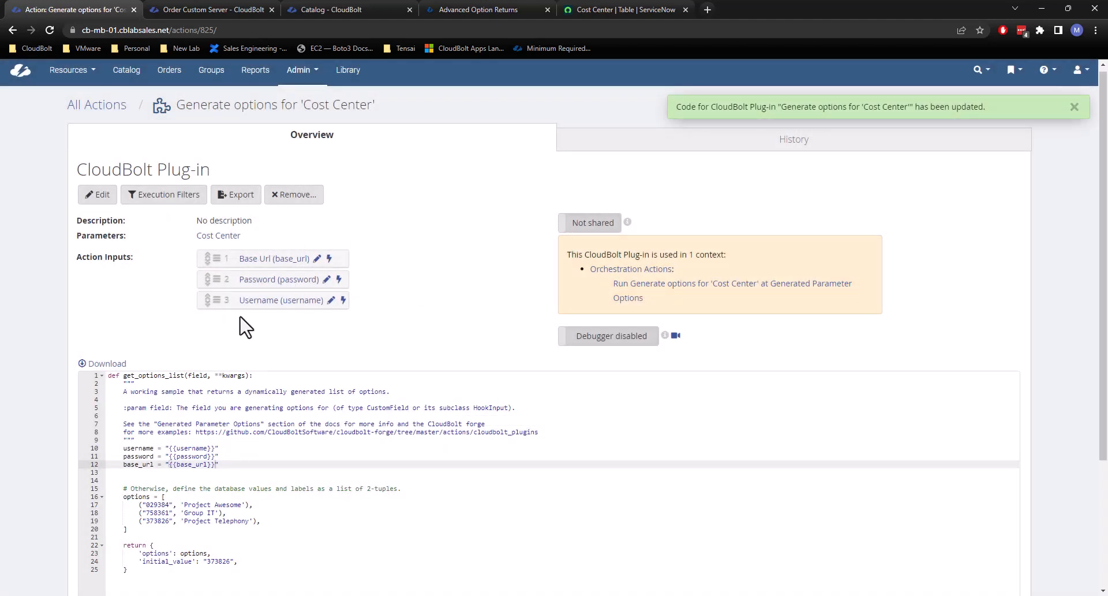
Dismiss the code update notification on the plug-in page.
left_click_drag(175, 104, 373, 100)
left_click(373, 100)
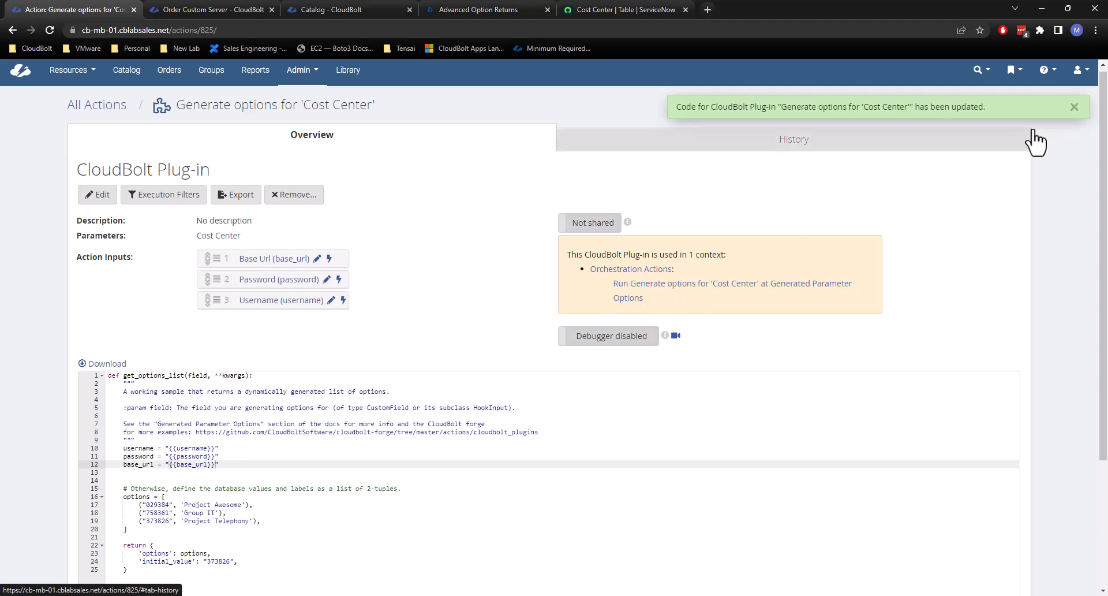
left_click(1075, 107)
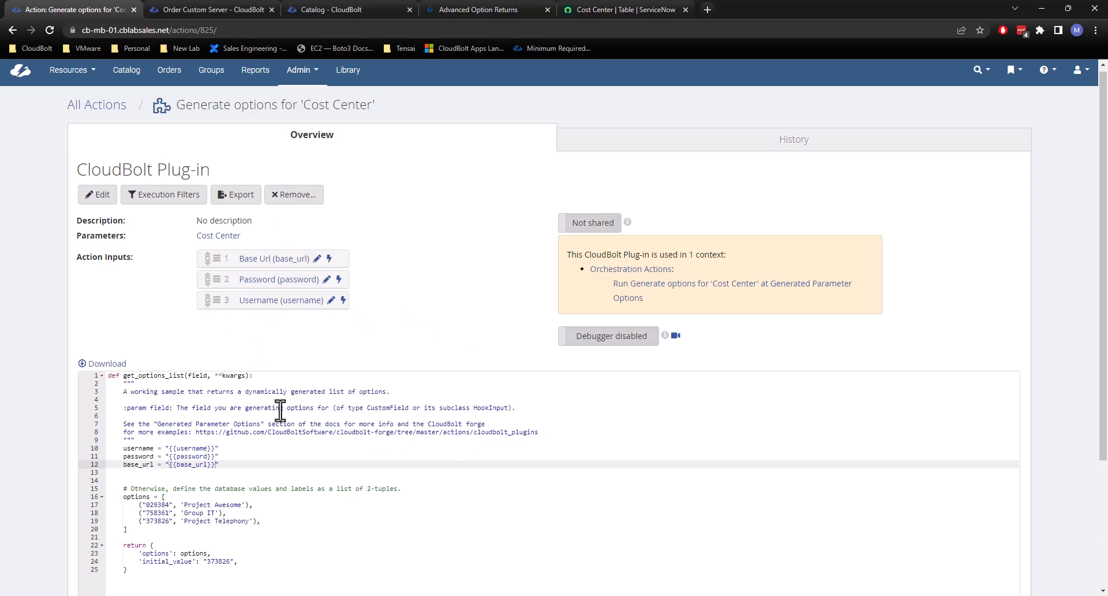
Try renaming the username and password variables in uppercase, then restore their lowercase names.
scroll(280, 411, "down", 2)
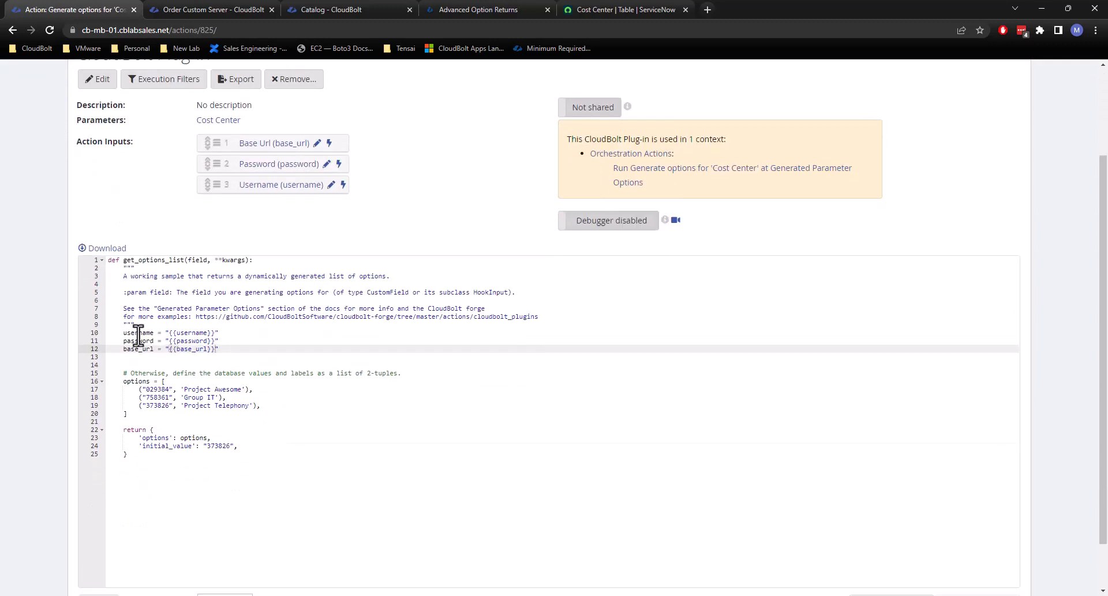
double_click(138, 332)
type("USERNAME")
double_click(138, 340)
type("PA")
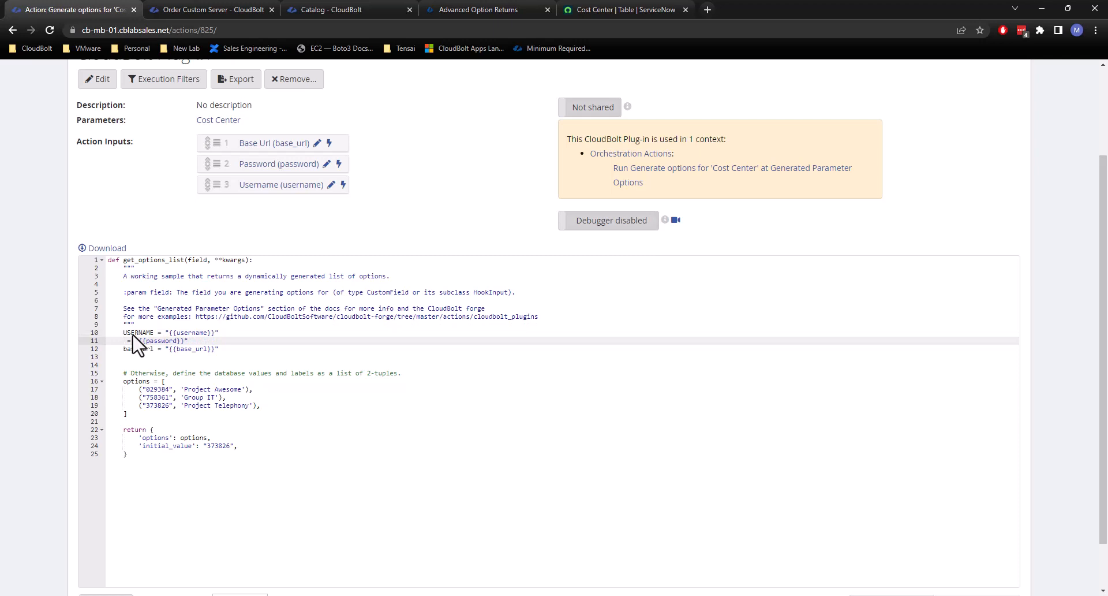
key("ctrl+z")
key("ctrl+z")
key("ctrl+z")
key("ctrl+z")
key("ctrl+z")
key("ctrl+z")
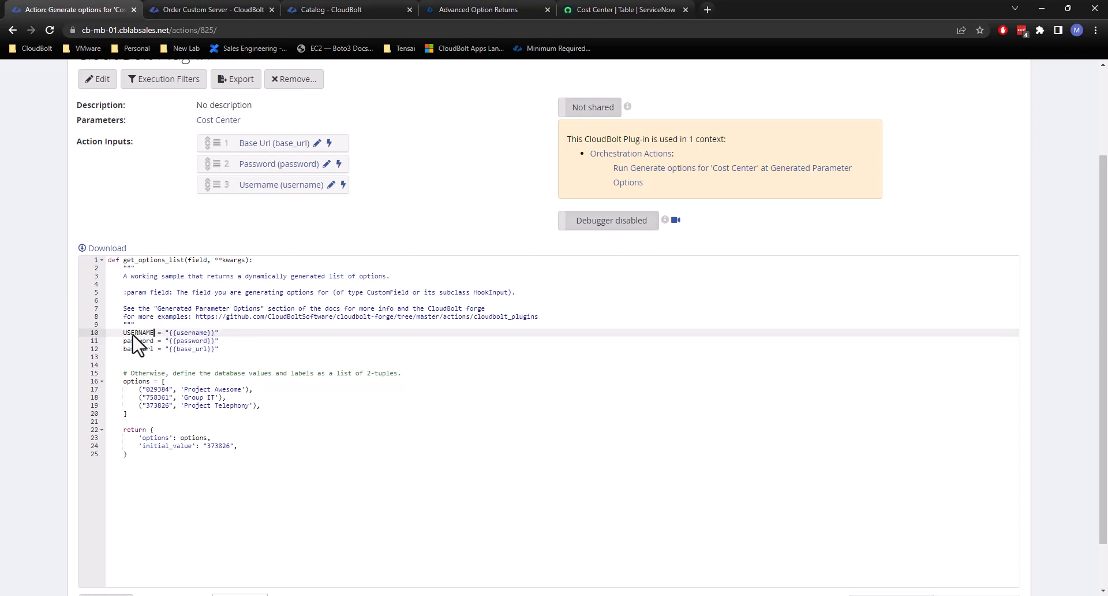
key("BackSpace")
key("BackSpace")
type("username")
left_click(145, 334)
left_click(147, 356)
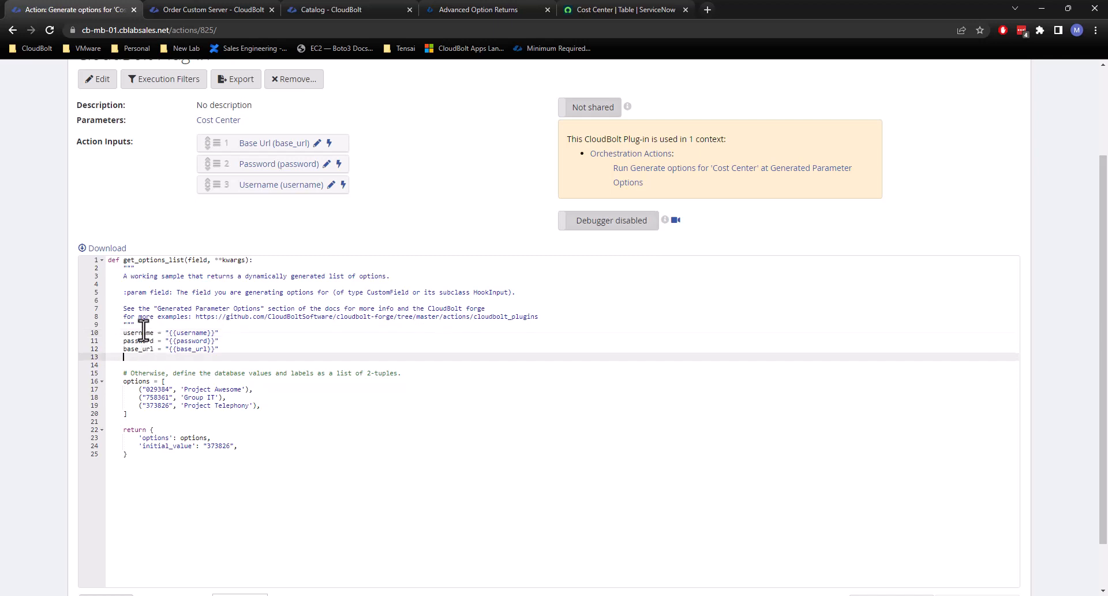
left_click(124, 383)
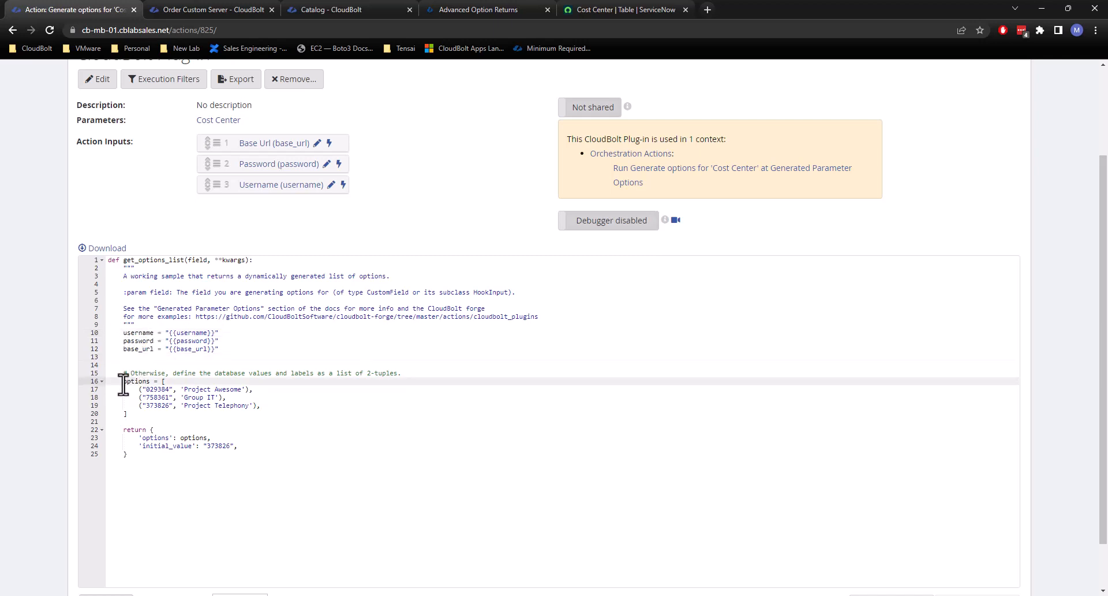
key("Return")
key("Return")
key("Return")
key("Up")
key("Up")
key("Up")
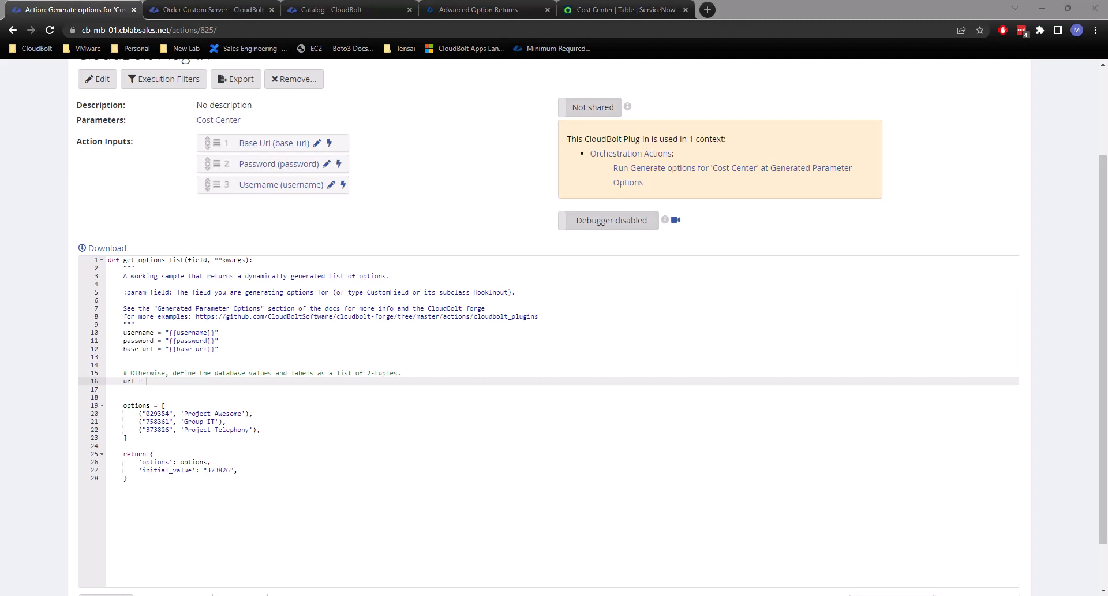
left_click(174, 382)
type("f'https://sovlabsse.service-now.com/api/now/table/cmn_cost_center'")
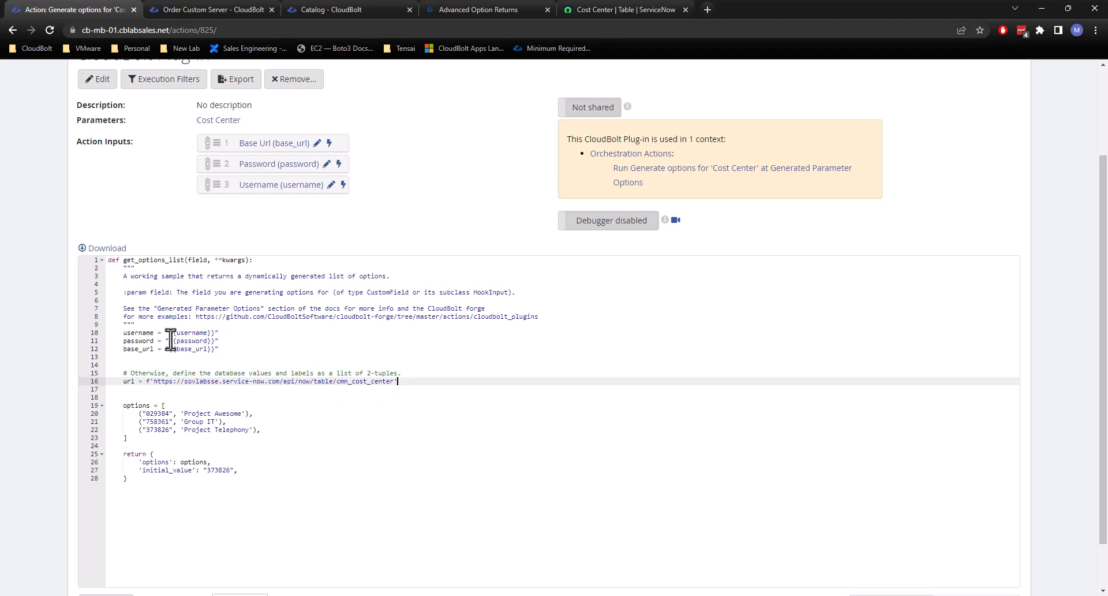
Replace cmn_cost_center in the URL with {table} and add the line table = "{{table}}" below base_url.
double_click(353, 382)
type("{t")
left_click(246, 347)
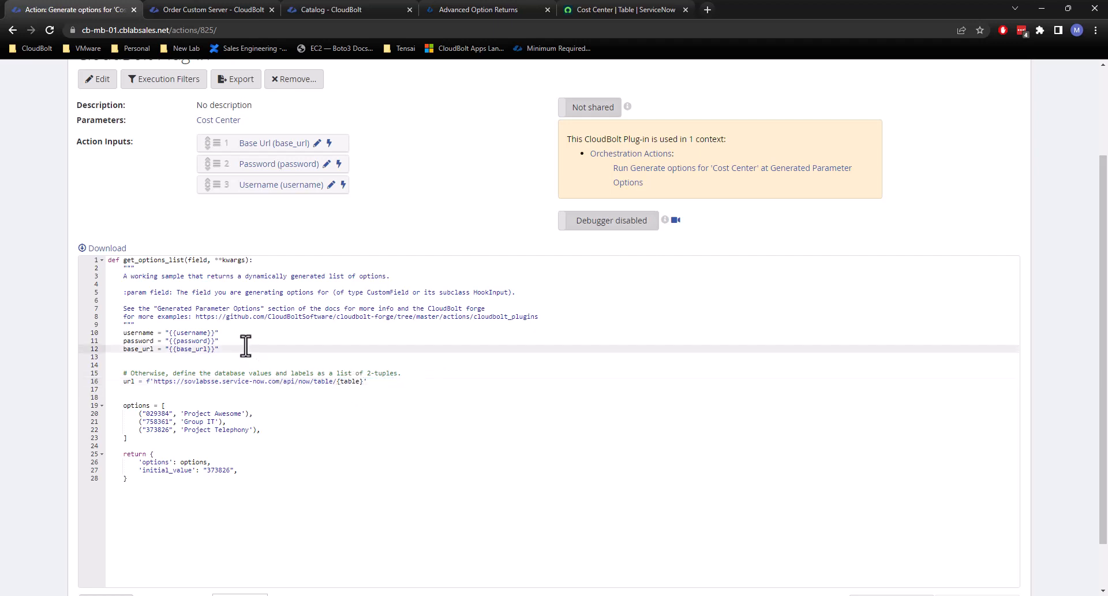
key("Return")
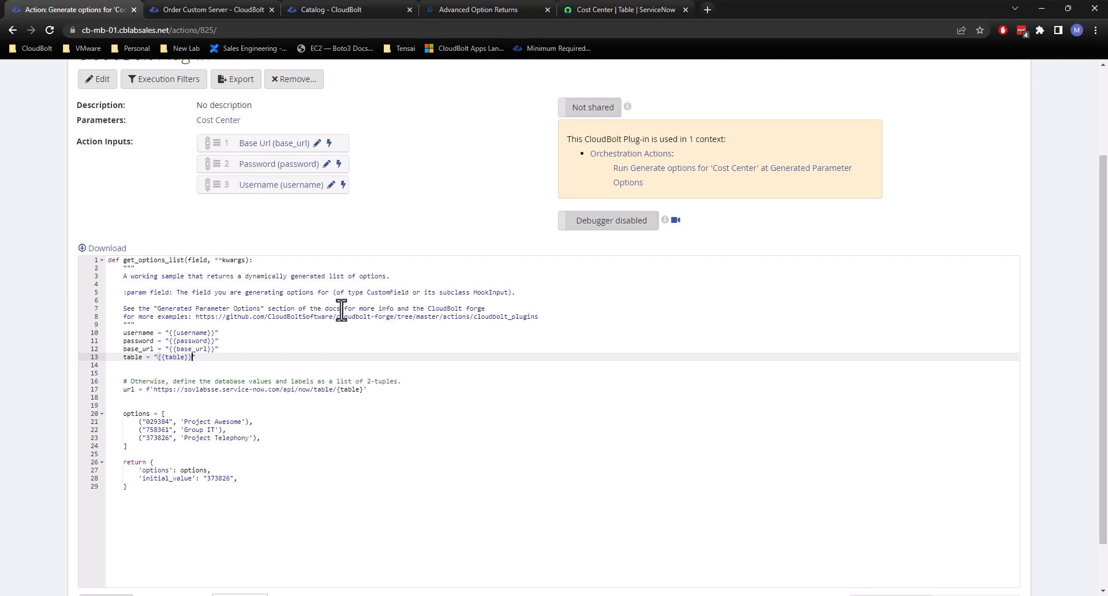
scroll(334, 310, "up", 2)
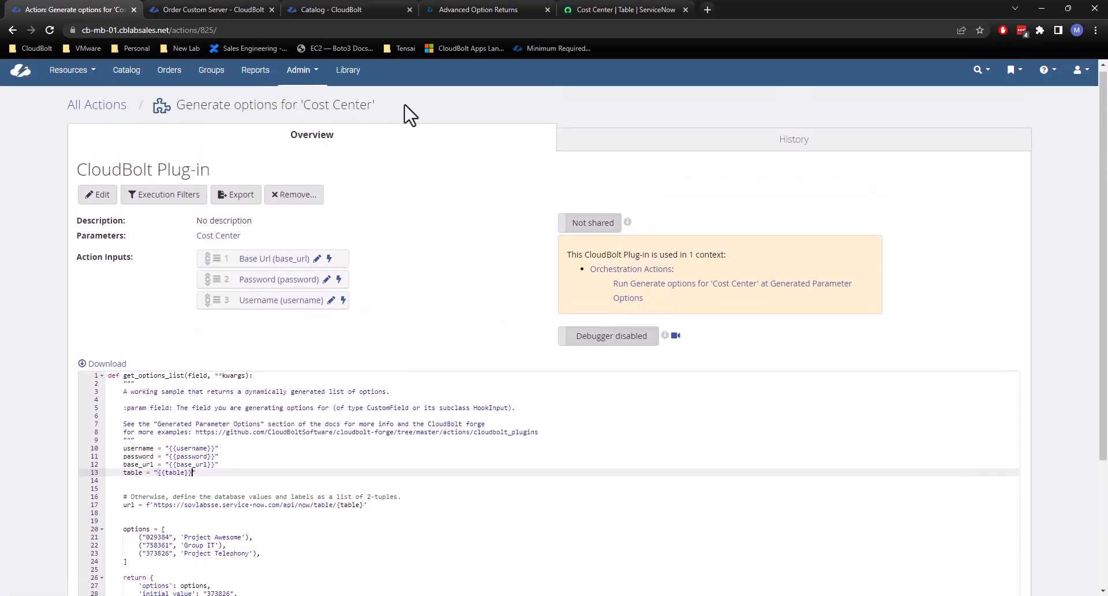
scroll(462, 265, "down", 3)
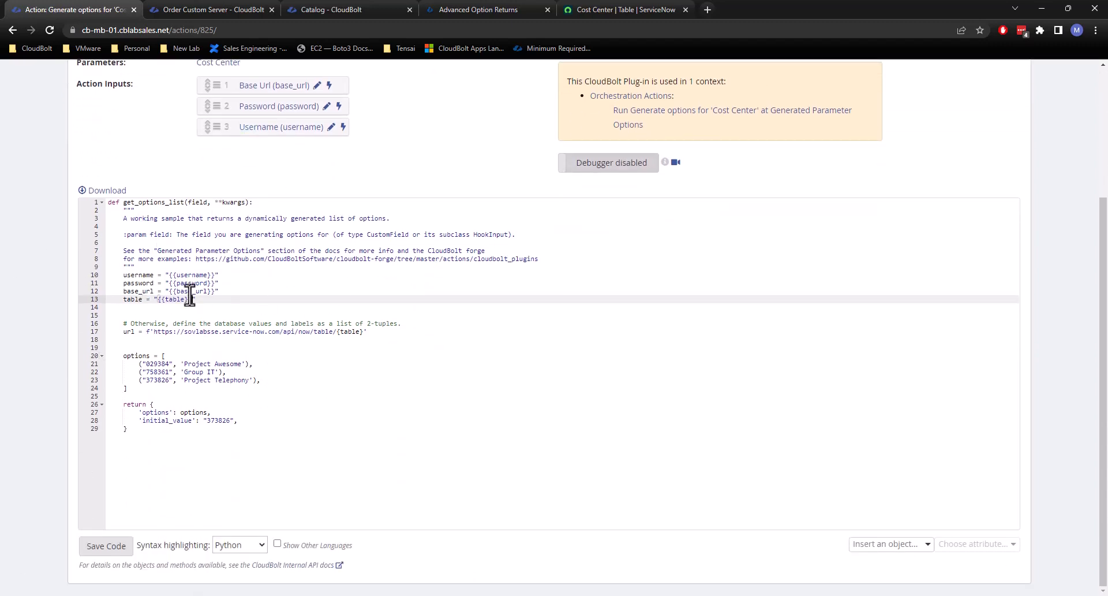
left_click_drag(208, 300, 124, 276)
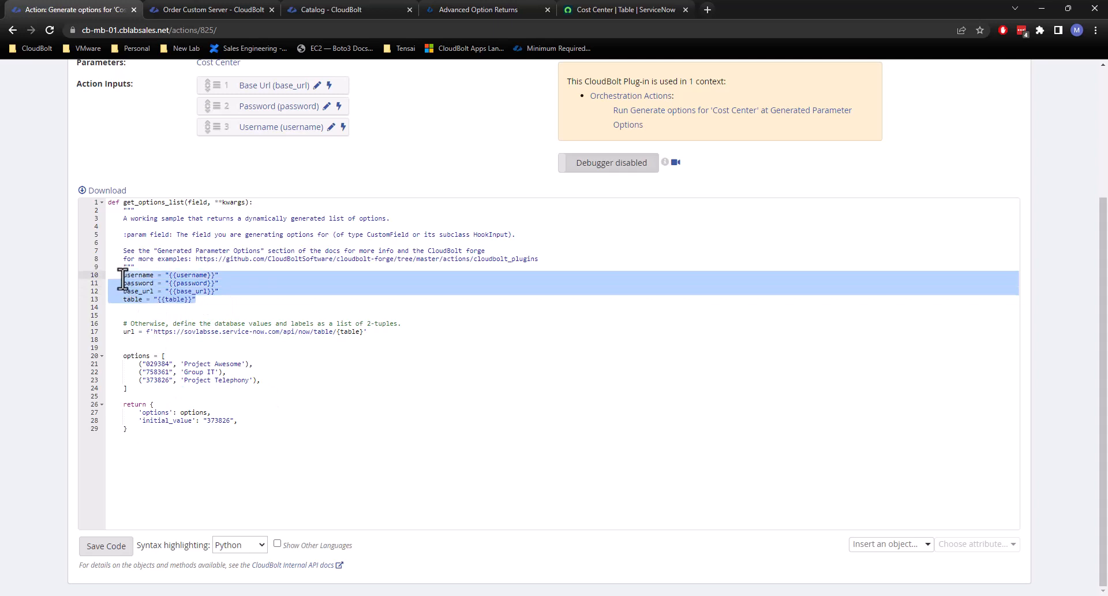
left_click(154, 306)
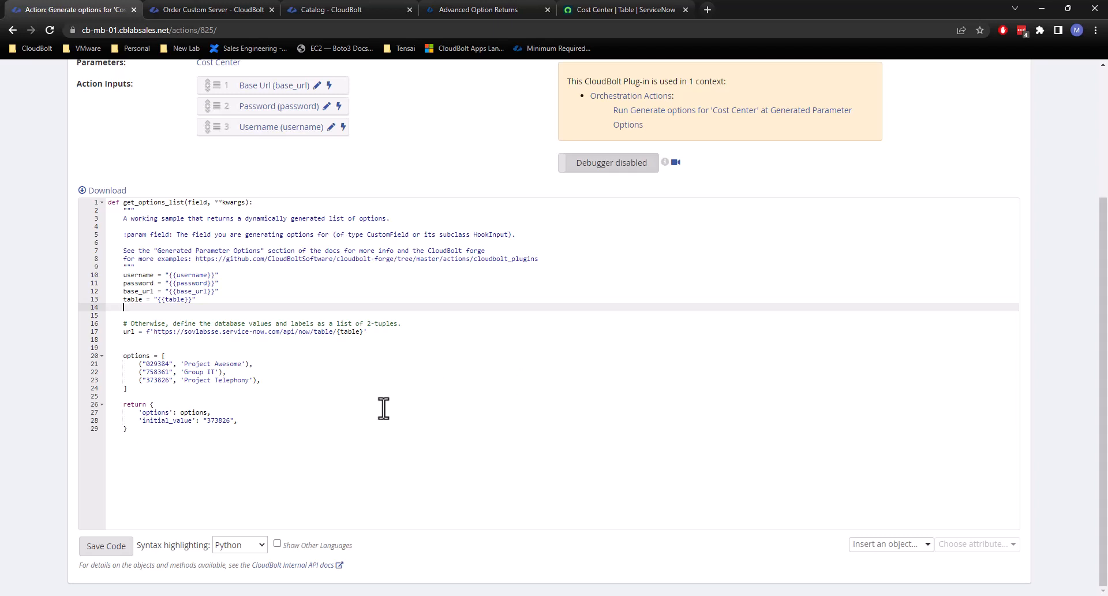
left_click(131, 299)
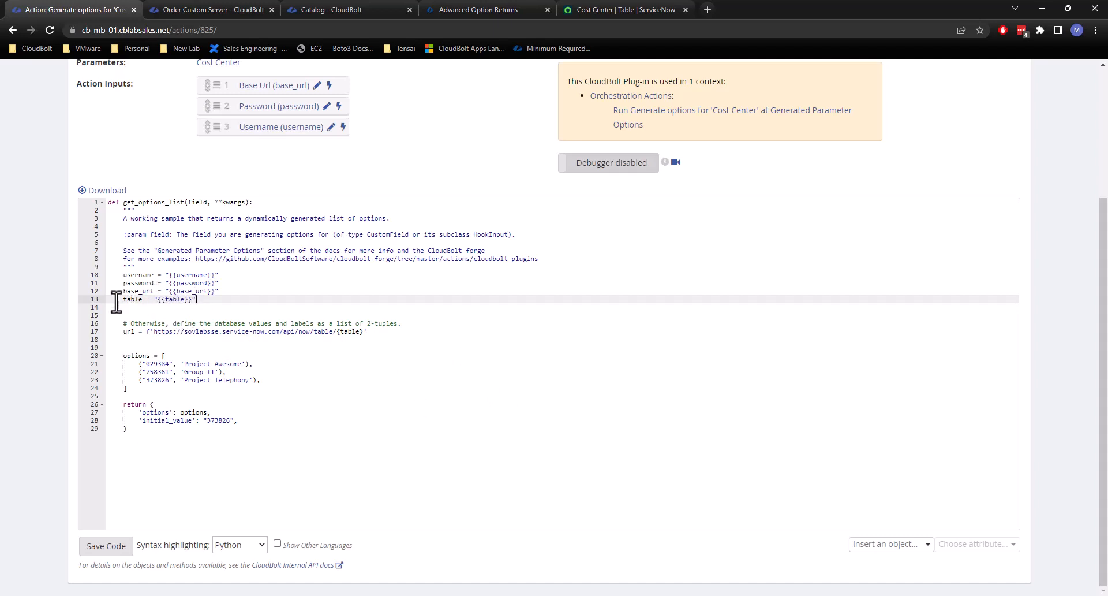
left_click(140, 307)
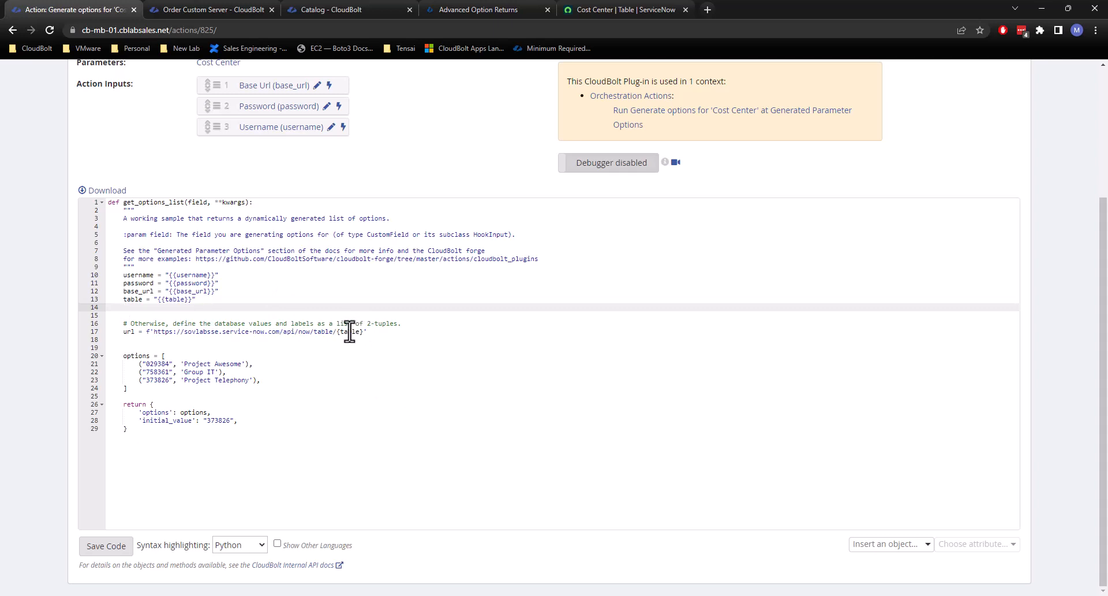
Replace the ServiceNow host in the url f-string with {base_url}, keeping a single slash before api/now/table.
left_click_drag(280, 331, 156, 333)
type("{bas")
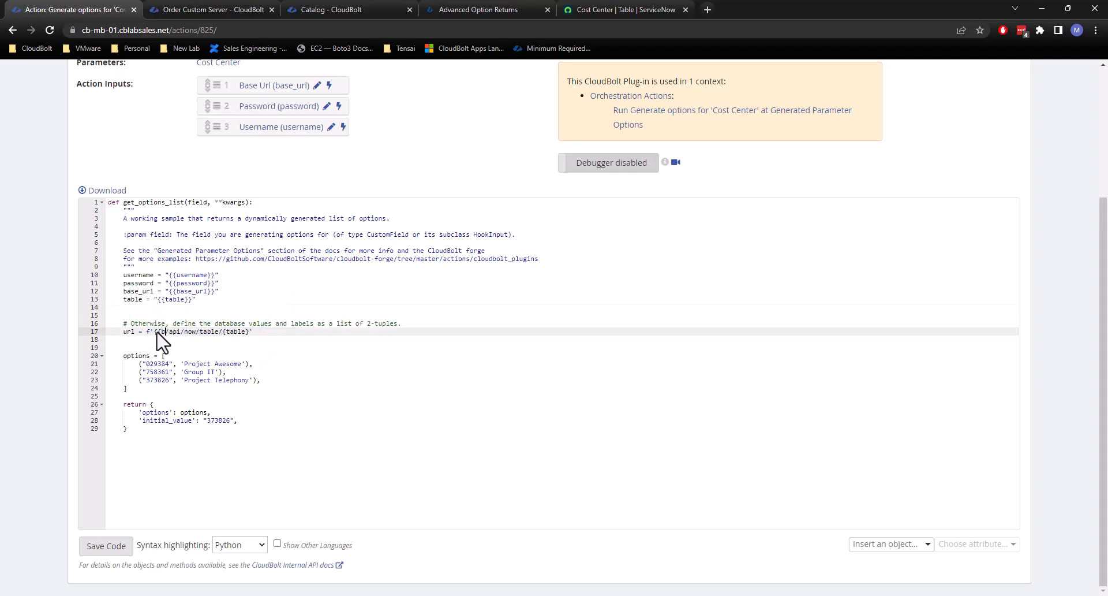
type("e_url}")
left_click(165, 332)
key("BackSpace")
left_click_drag(121, 330, 280, 336)
left_click(282, 335)
Copy the requests.get call from the interactive Python session and paste it below the url line in the plug-in code.
key("Return")
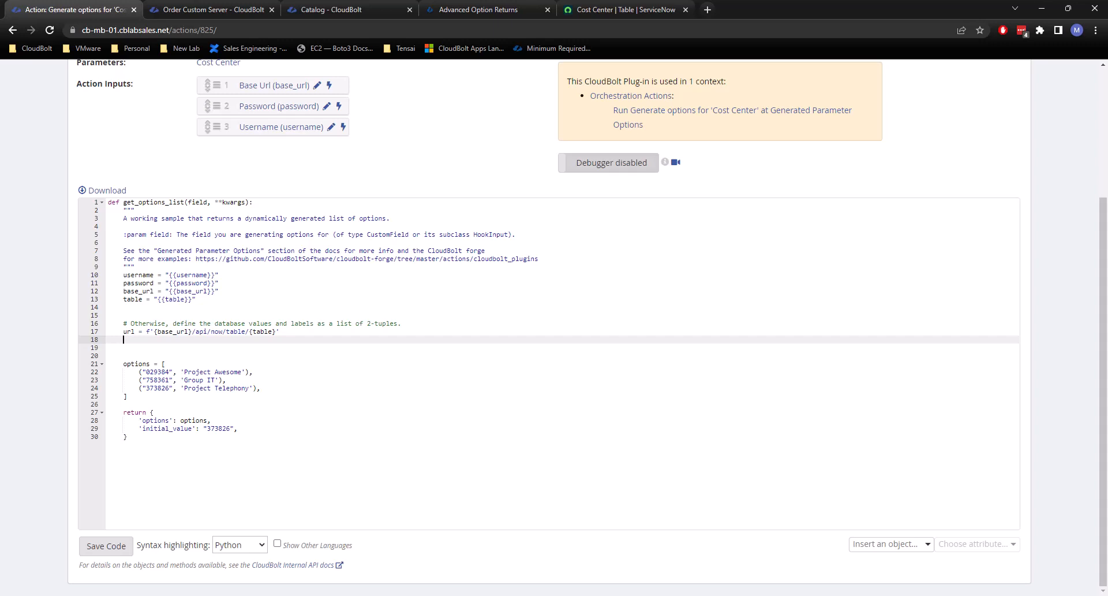
key("alt+Tab")
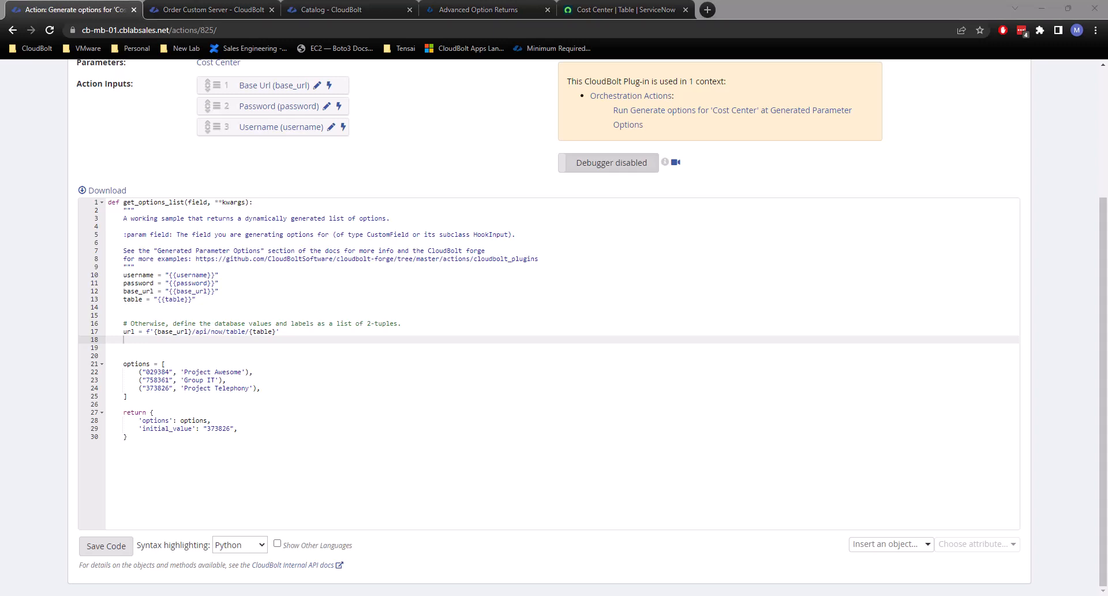
left_click(153, 341)
key("ctrl+v")
left_click(166, 390)
Remove the interactive-shell "...:" continuation prefixes from every line of the pasted requests.get call, down to its closing parenthesis.
left_click(120, 347)
key("Delete")
key("Delete")
key("Delete")
key("Delete")
key("Delete")
key("Delete")
key("Delete")
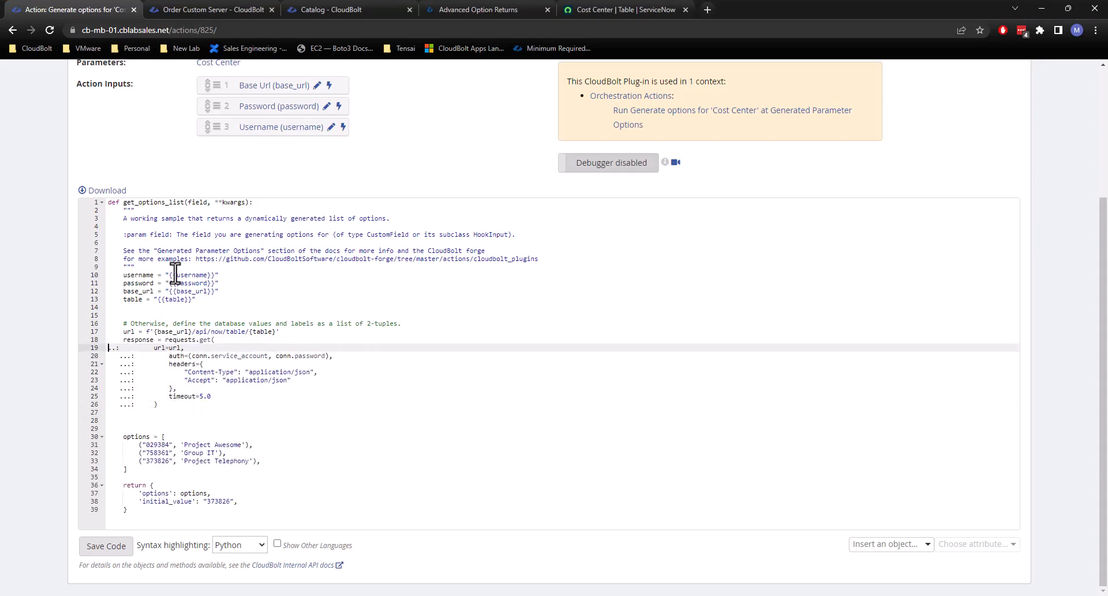
key("Down")
key("Delete")
key("Delete")
key("Delete")
key("Delete")
key("Delete")
key("Delete")
key("Delete")
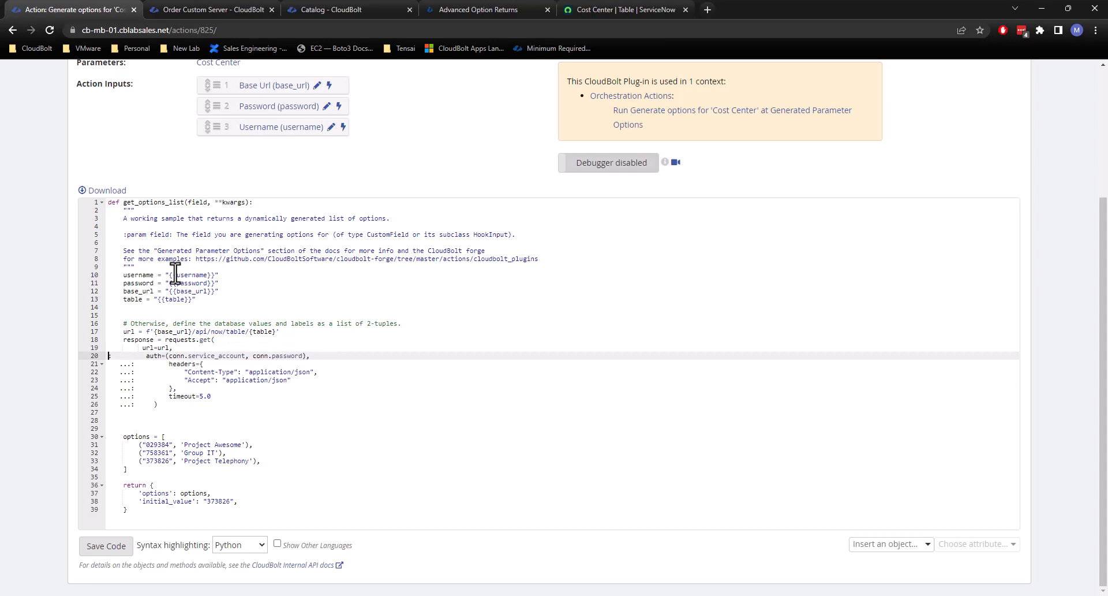
key("Down")
key("Delete")
key("Delete")
key("Delete")
key("Delete")
key("Delete")
key("Delete")
key("Delete")
key("Down")
key("Delete")
key("Delete")
key("Delete")
key("Delete")
key("Delete")
key("Delete")
key("Delete")
key("Down")
key("Delete")
key("Delete")
key("Delete")
key("Delete")
key("Delete")
key("Delete")
key("Delete")
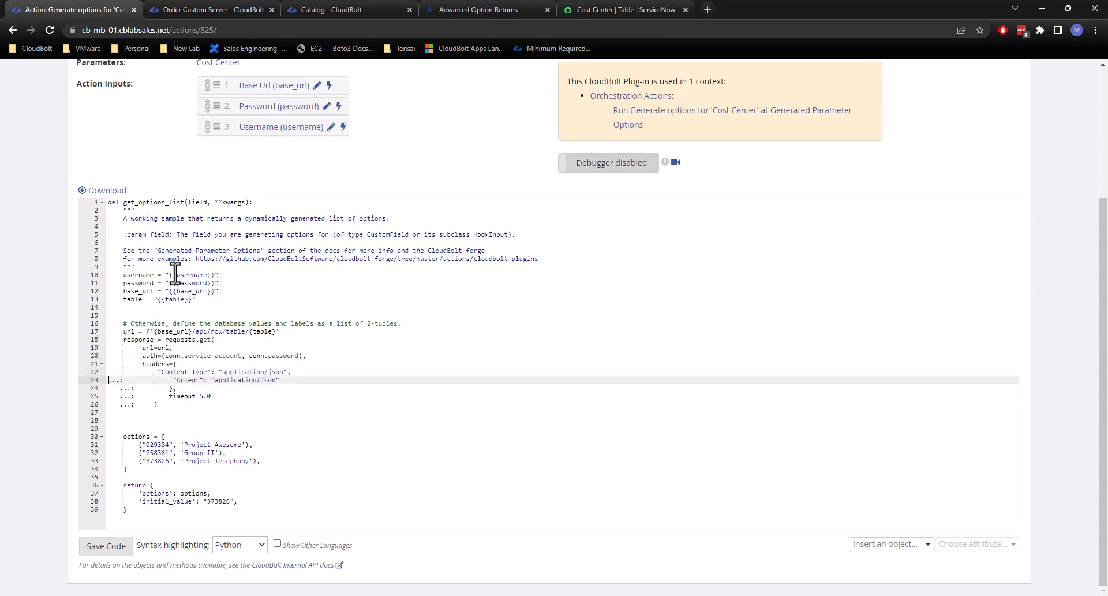
key("Down")
key("Delete")
key("Delete")
key("Delete")
key("Delete")
key("Delete")
key("Delete")
key("Down")
key("Delete")
key("Delete")
key("Delete")
key("Delete")
key("Delete")
key("Delete")
key("Delete")
key("Down")
Realign the requests.get arguments so url, auth, headers and timeout share one indent and the header entries sit one level deeper.
key("Delete")
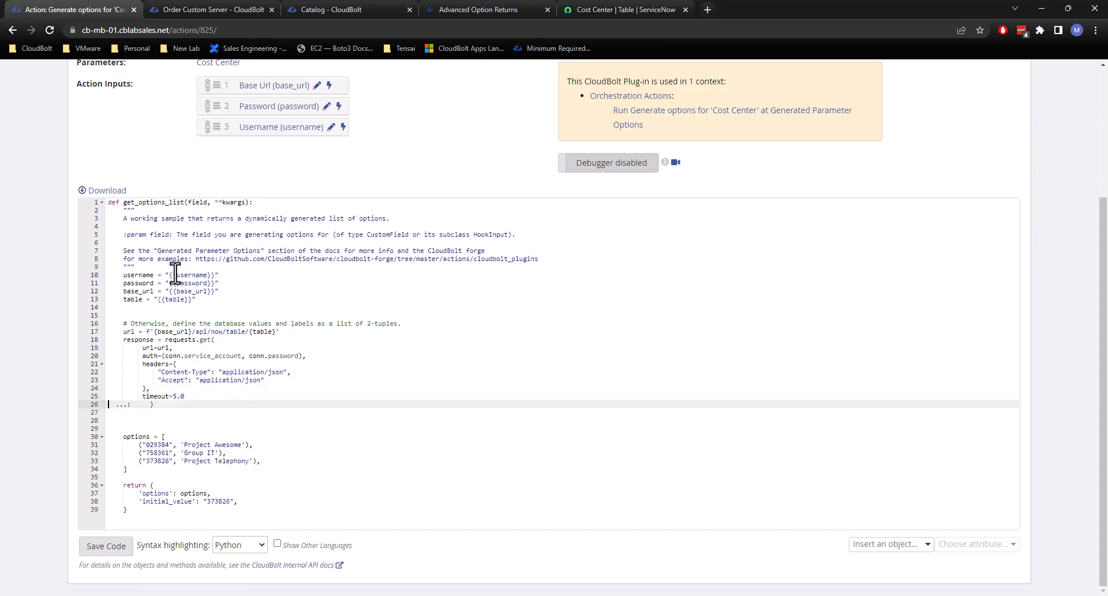
key("Delete")
key("Delete")
key("Delete")
key("Up")
key("Delete")
key("Delete")
key("Delete")
key("Delete")
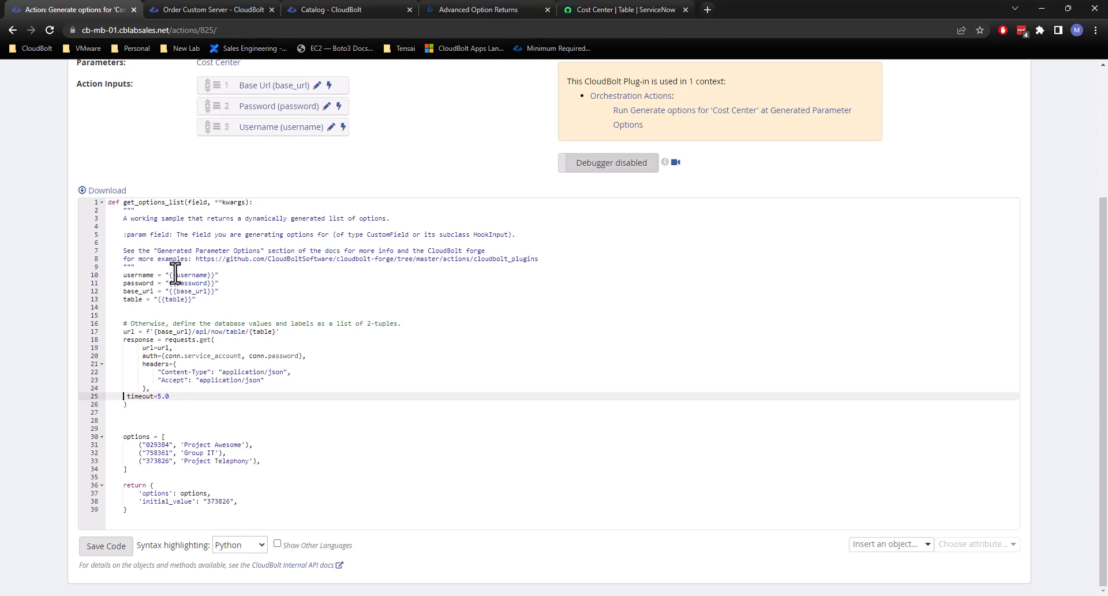
key("Delete")
key("Tab")
key("Up")
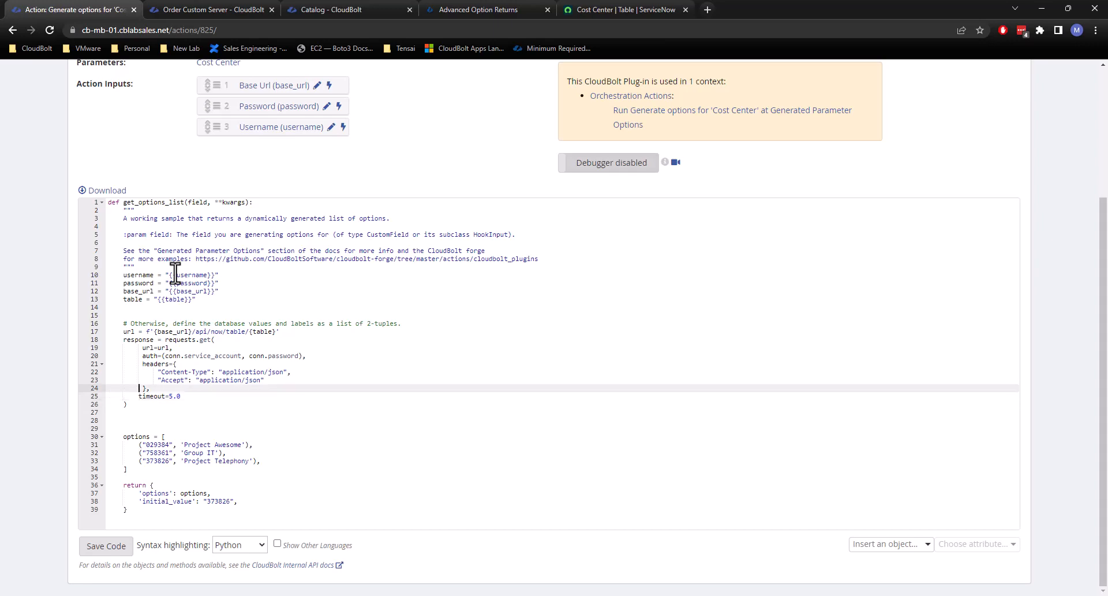
key("Delete")
key("Up")
key("Delete")
key("Delete")
key("Delete")
key("Delete")
key("Delete")
key("Tab")
key("Up")
key("Delete")
key("Up")
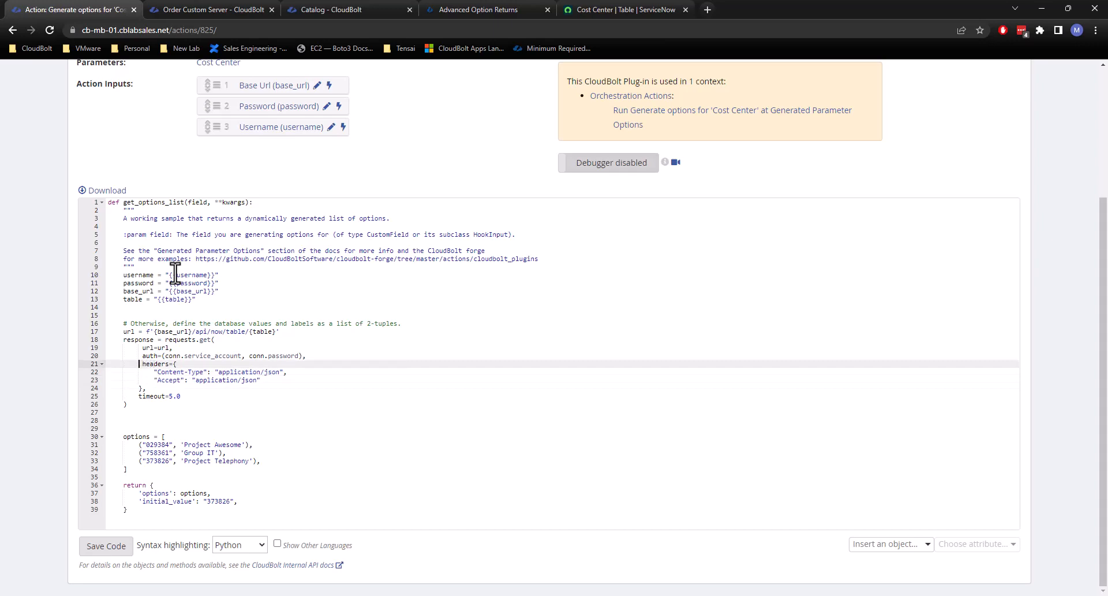
key("Delete")
key("Up")
key("Delete")
key("Up")
key("Delete")
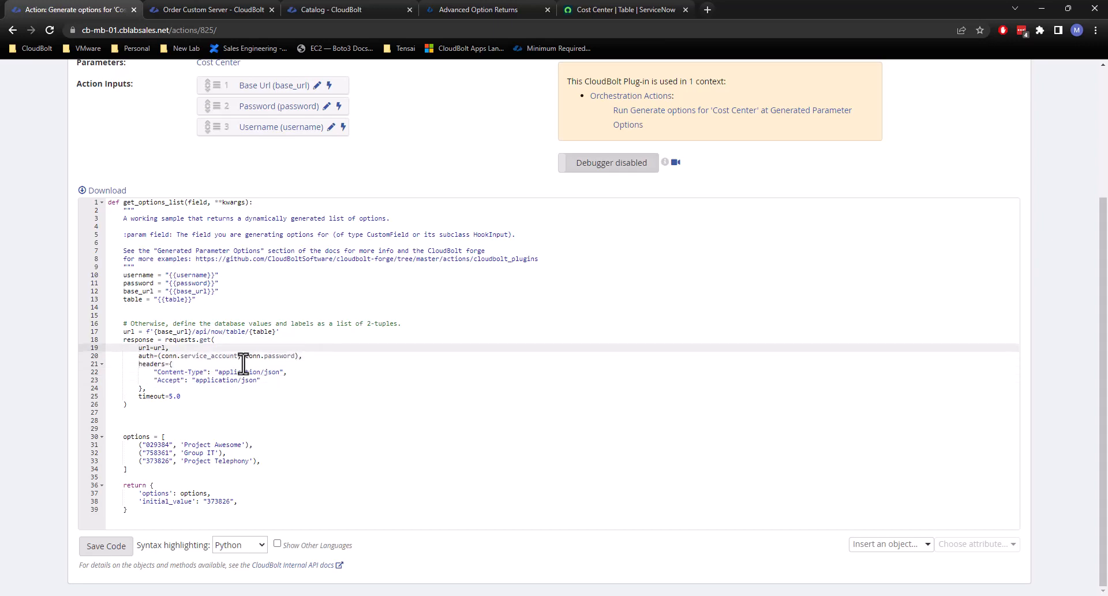
left_click(190, 388)
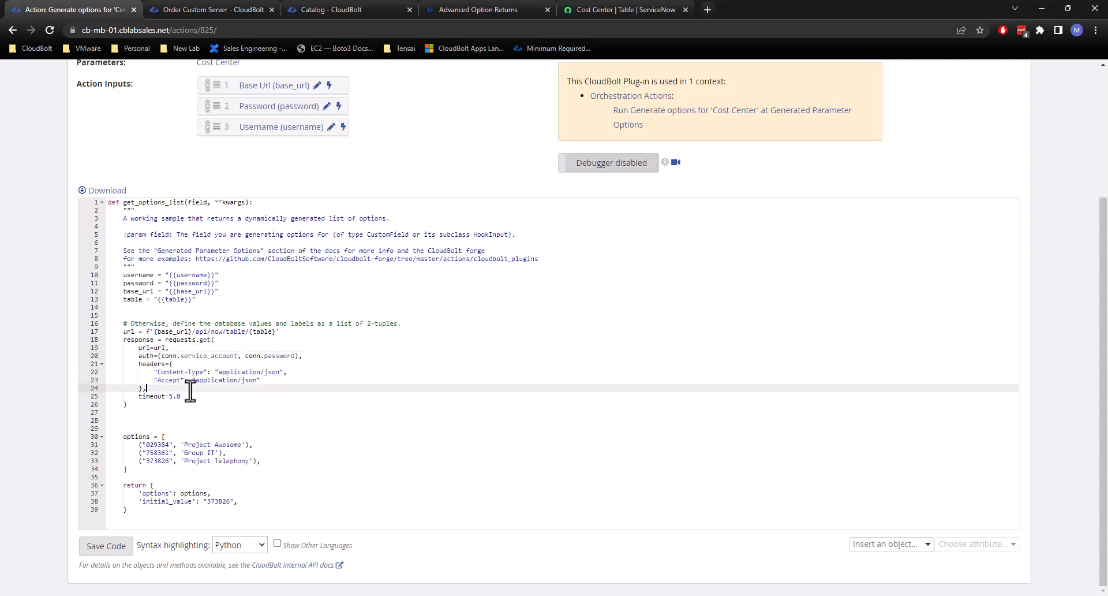
left_click(192, 397)
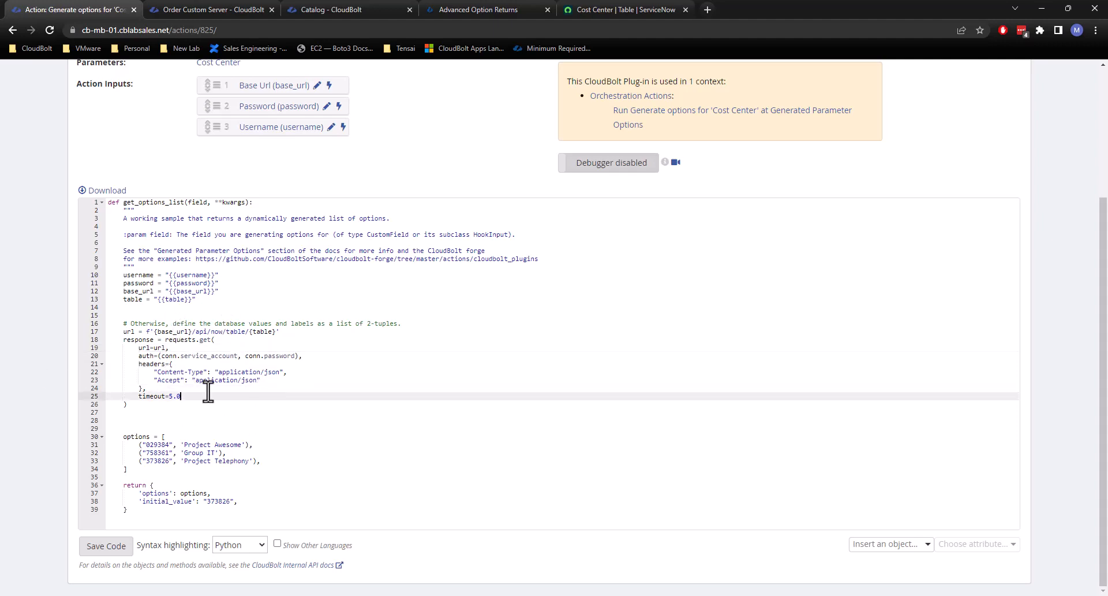
Replace conn.service_account and conn.password in the auth tuple with the variables username and password.
double_click(160, 355)
left_click(165, 356)
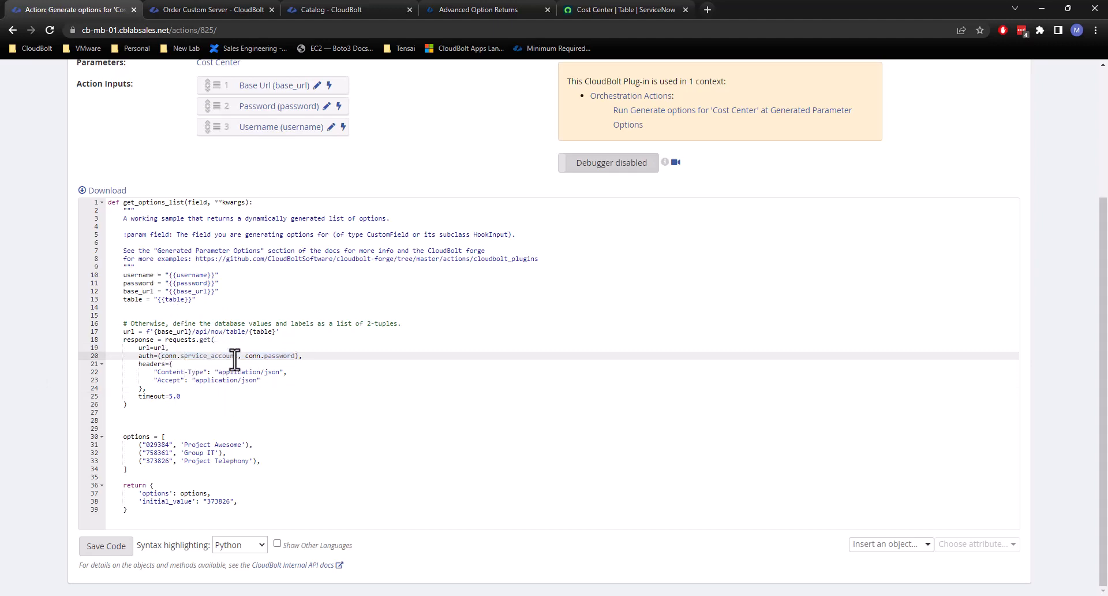
left_click_drag(237, 356, 161, 357)
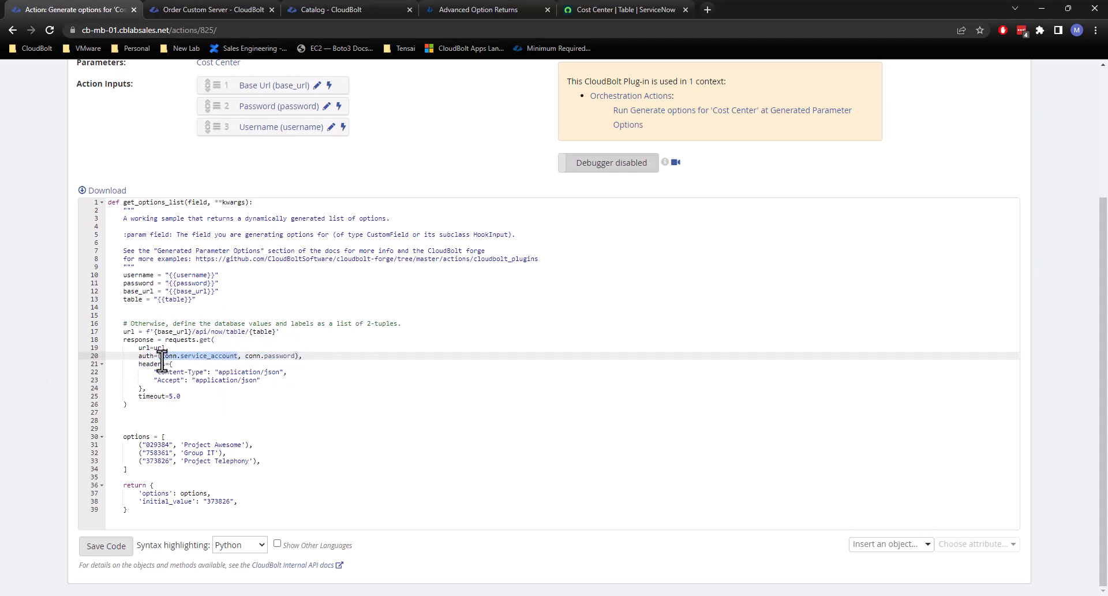
type("username")
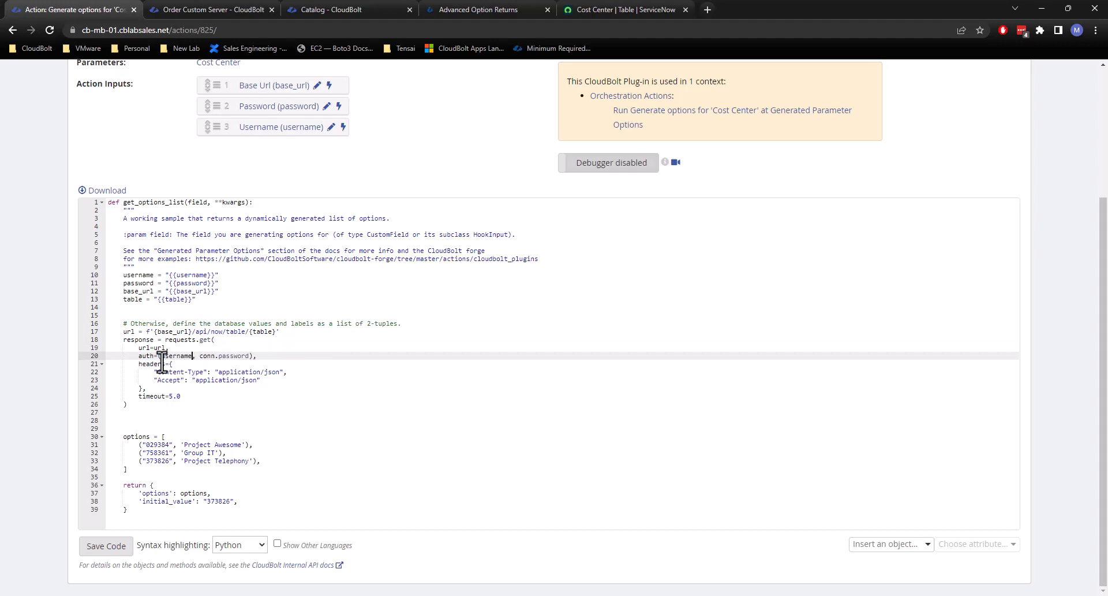
left_click(218, 355)
key("BackSpace")
key("BackSpace")
key("BackSpace")
key("BackSpace")
key("BackSpace")
key("BackSpace")
Add import requests as the first line of the plug-in code, with a blank line above the function definition.
left_click(108, 202)
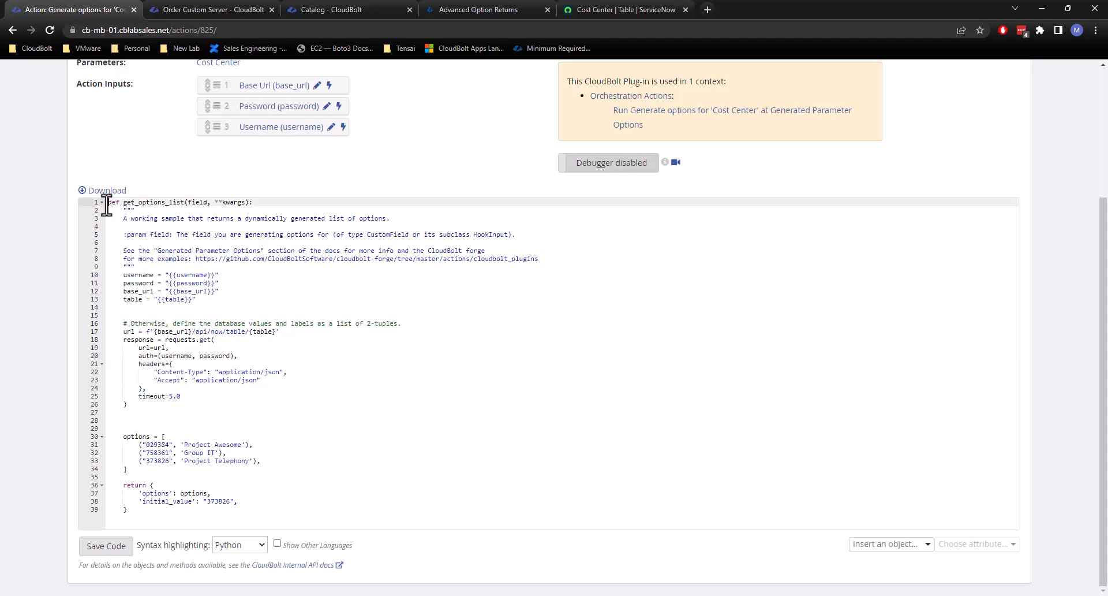
key("Return")
key("Return")
key("Up")
key("Up")
type("import requests")
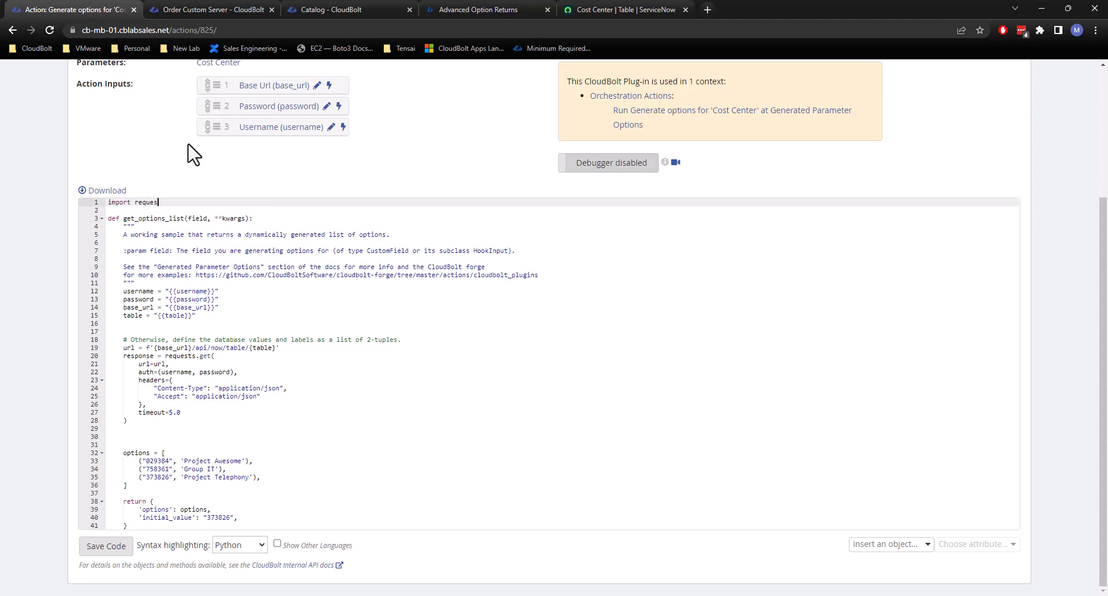
Add the loop line for result in response.json()['result']: below the request call, separated by a blank line.
left_click(340, 339)
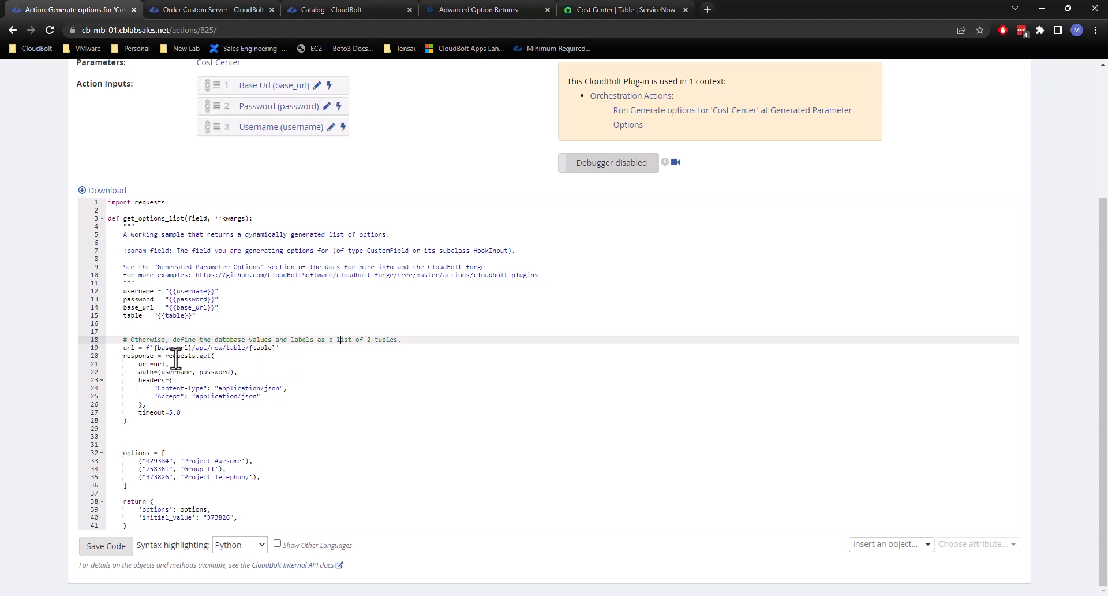
left_click(157, 420)
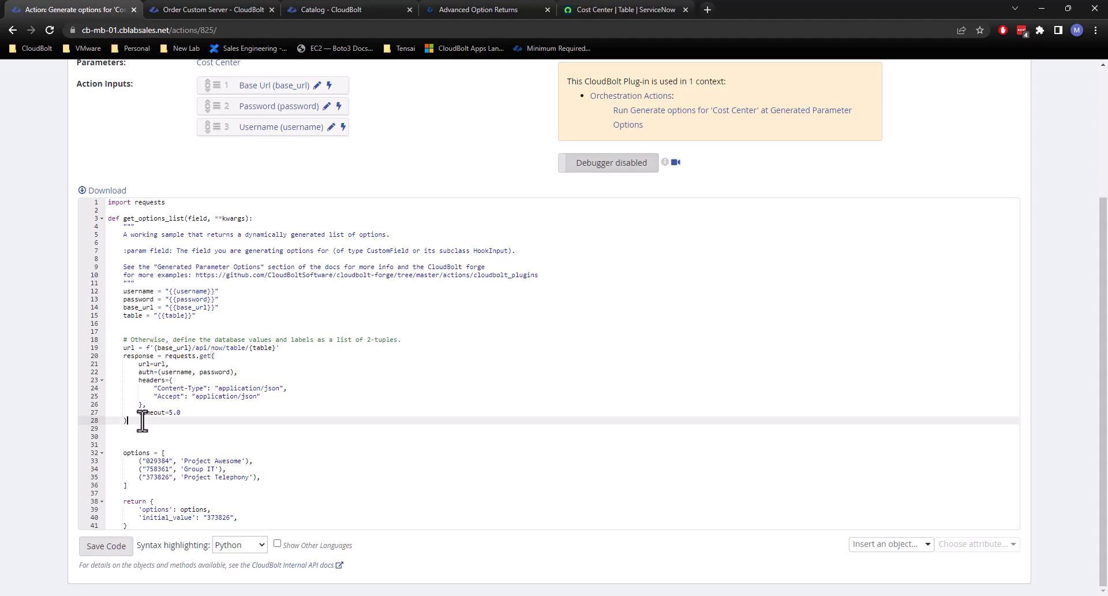
key("Return")
key("Return")
type("for")
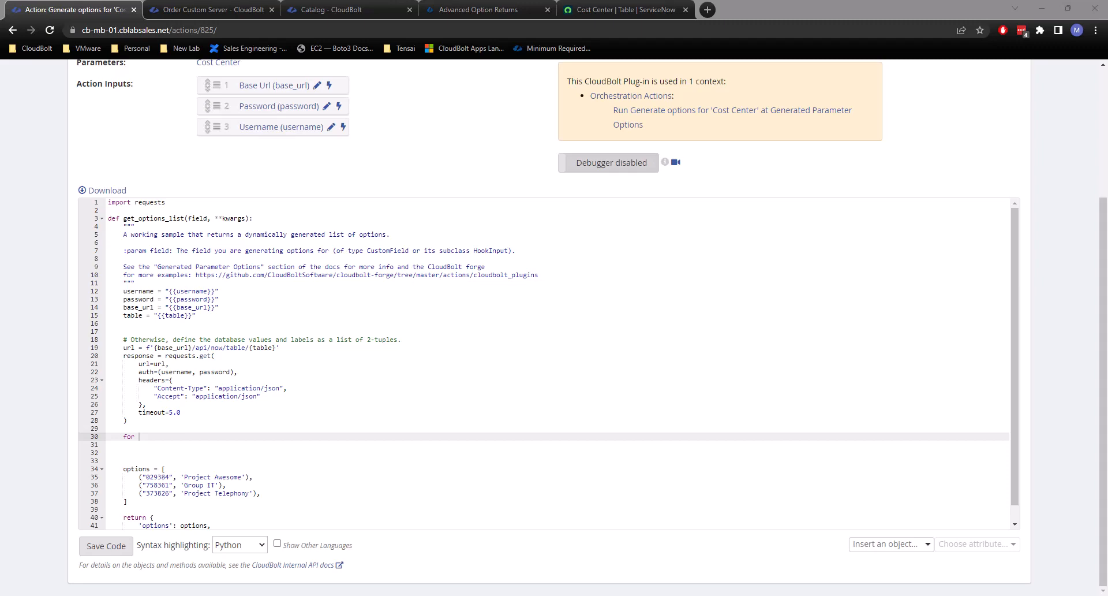
left_click(198, 436)
type("result in response.json()['result']")
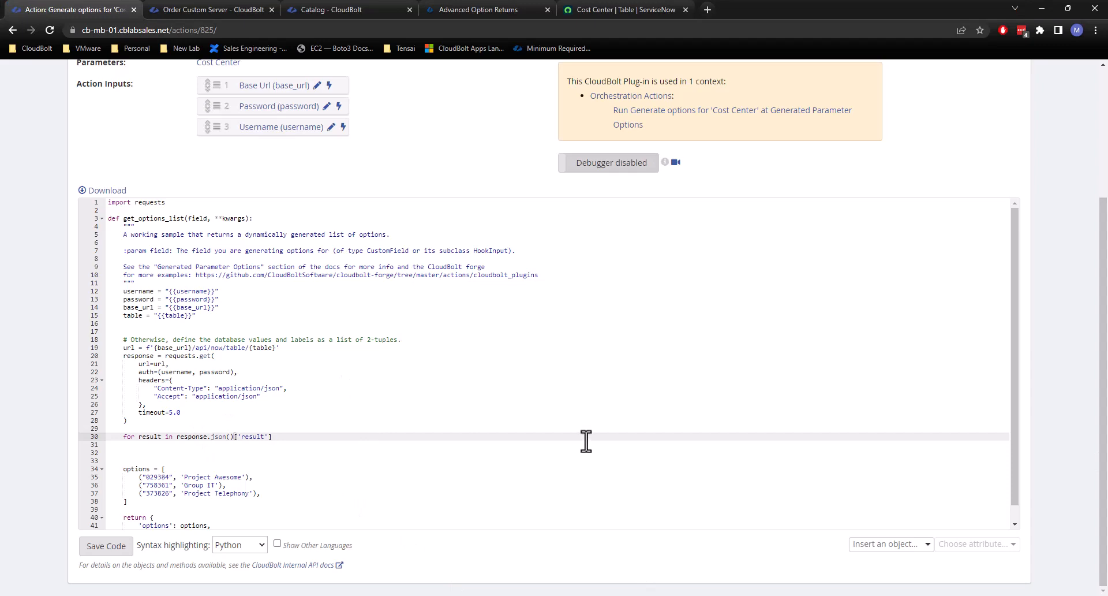
type(":")
key("Return")
Initialise an empty list with options = [] on the line directly above the for loop.
key("Up")
key("Up")
key("Return")
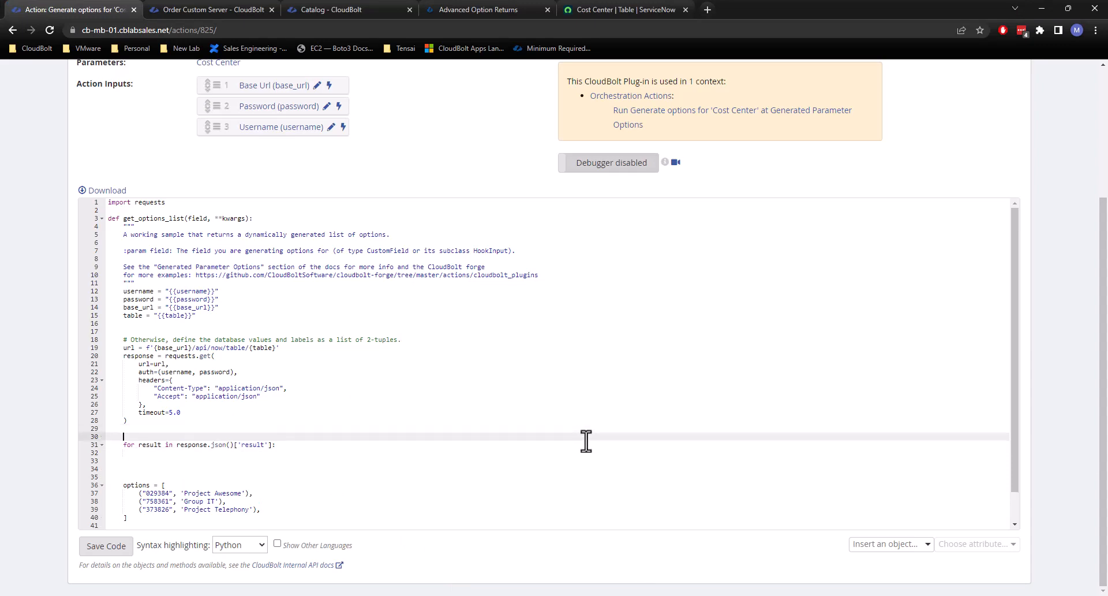
type("options = []")
Write options.append((result["account_number"], result["name"])) as the body of the for loop.
left_click(264, 455)
type("optio")
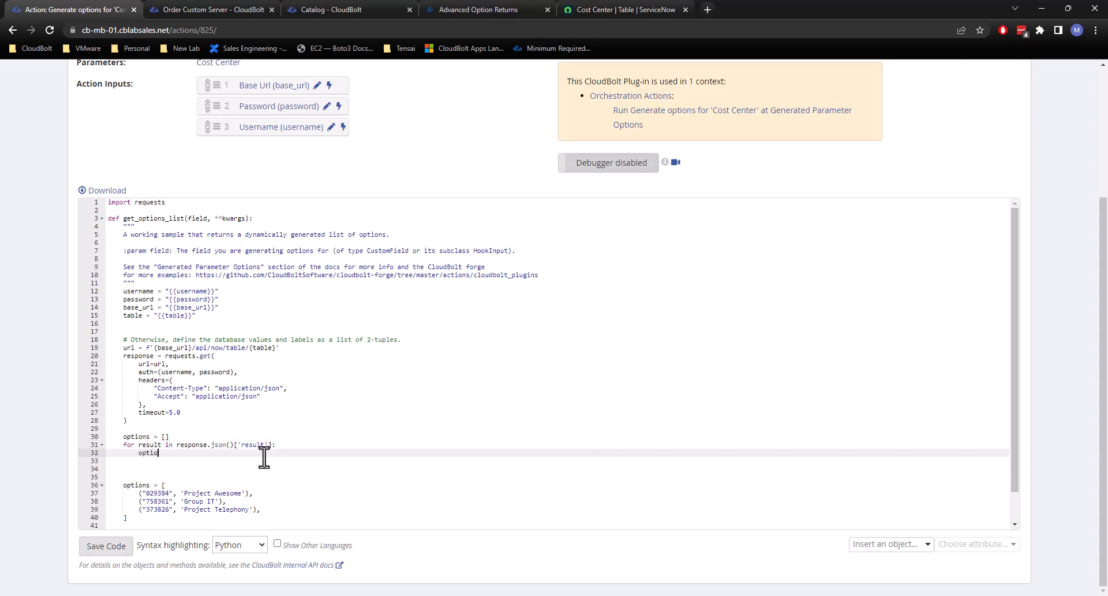
type("ns.append()")
type("()")
type("result")
type("[")
type("\"\"")
type("]")
left_click(226, 454)
type("\"account_number\"], result[\"name")
key("BackSpace")
key("BackSpace")
Delete the hard-coded sample options list and the 'initial_value' entry from the return dictionary.
left_click_drag(151, 518, 98, 462)
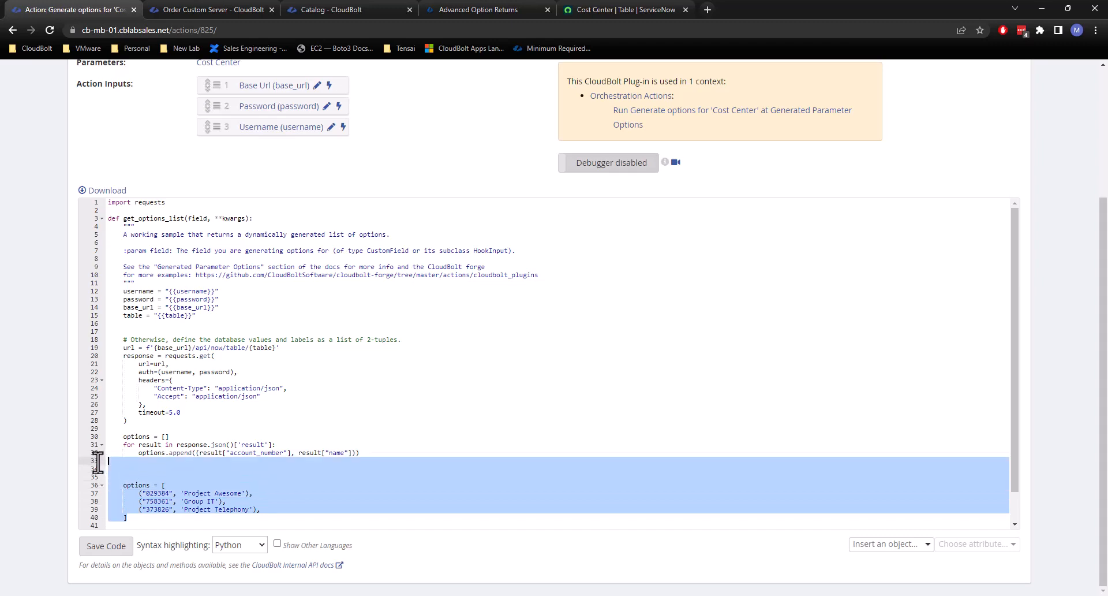
key("BackSpace")
key("Delete")
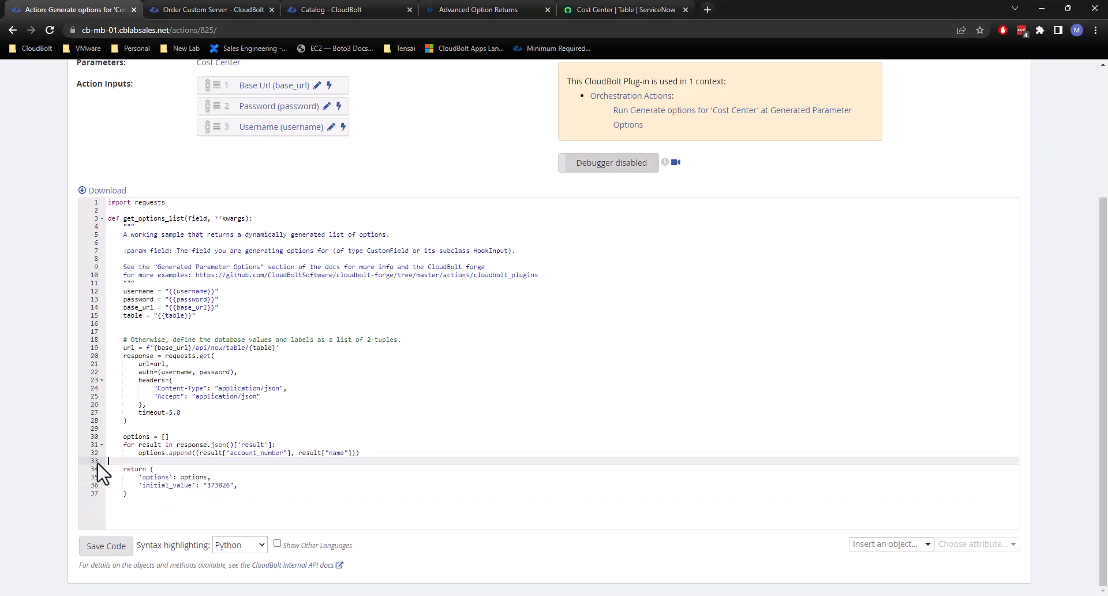
left_click_drag(247, 488, 217, 477)
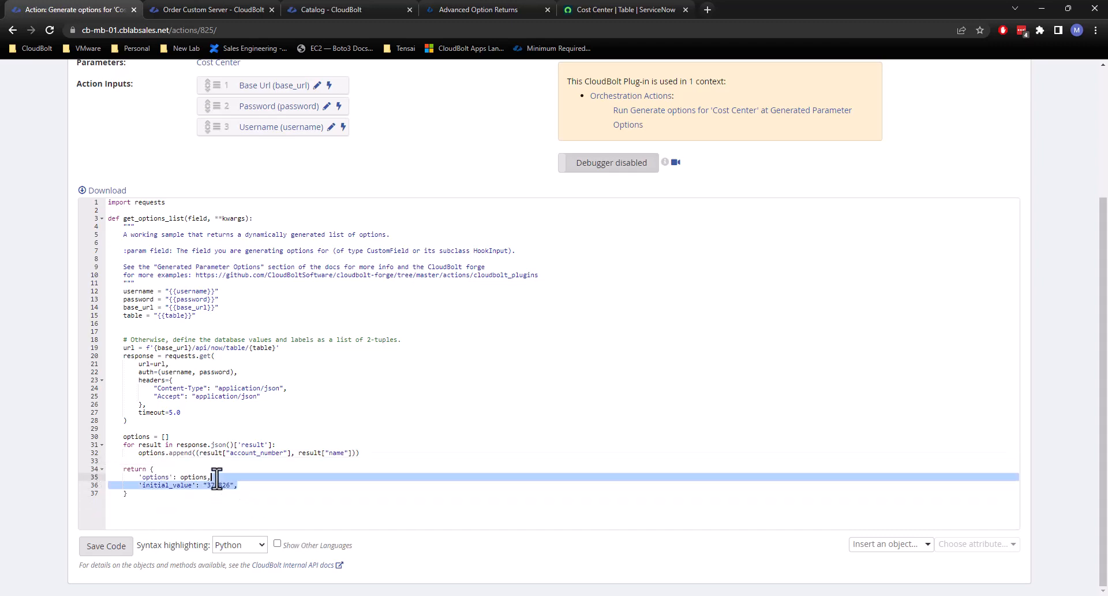
key("BackSpace")
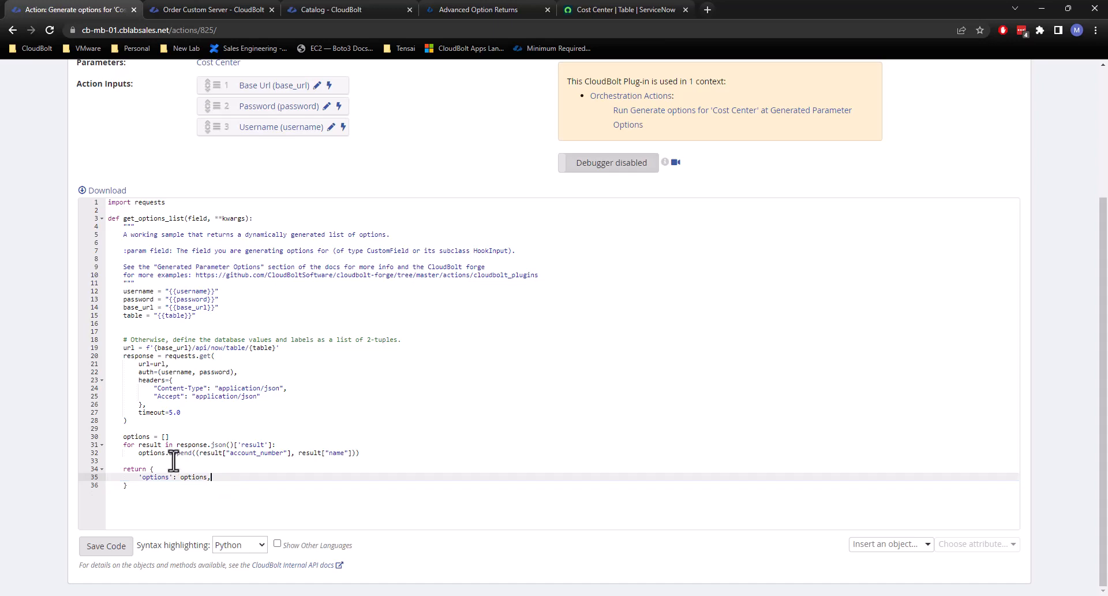
Seed the options list with the tuple ("", "------Please Select a Cost Center------") and save the plug-in code.
left_click(141, 453)
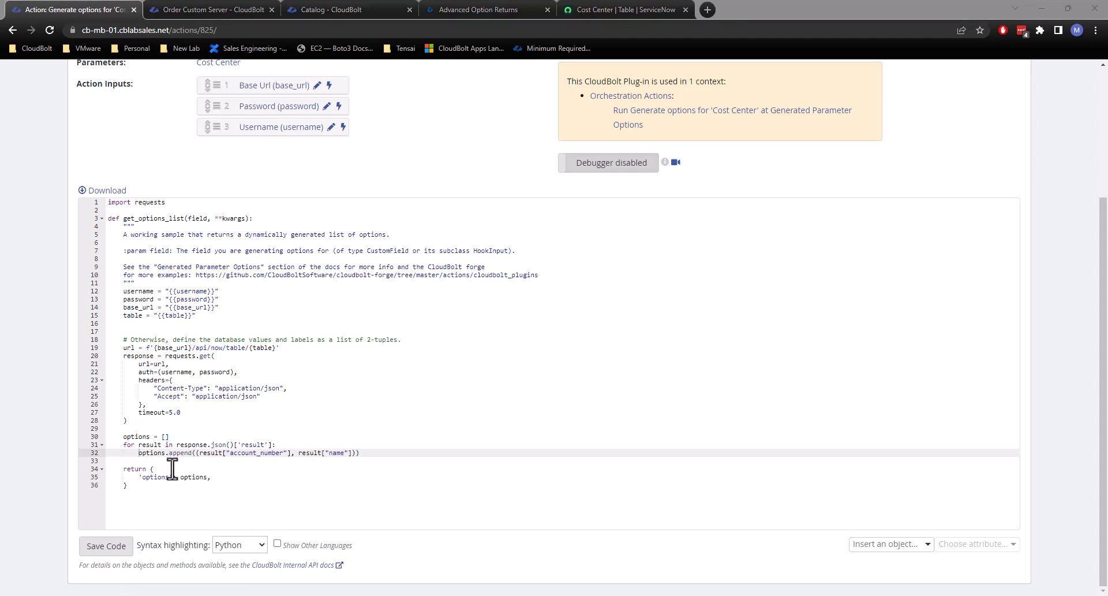
left_click(165, 437)
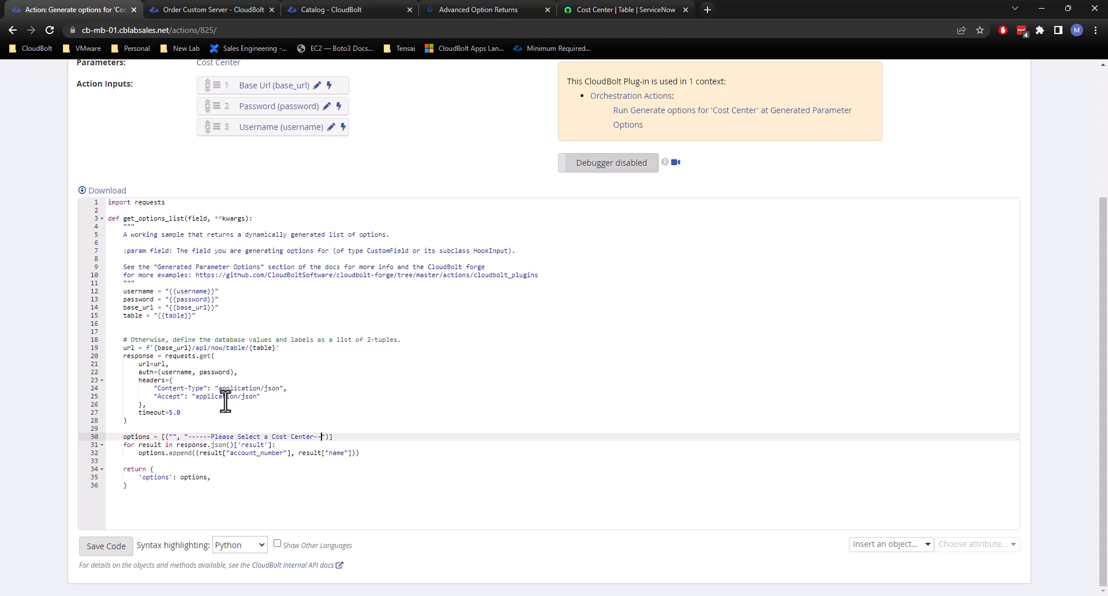
left_click(276, 406)
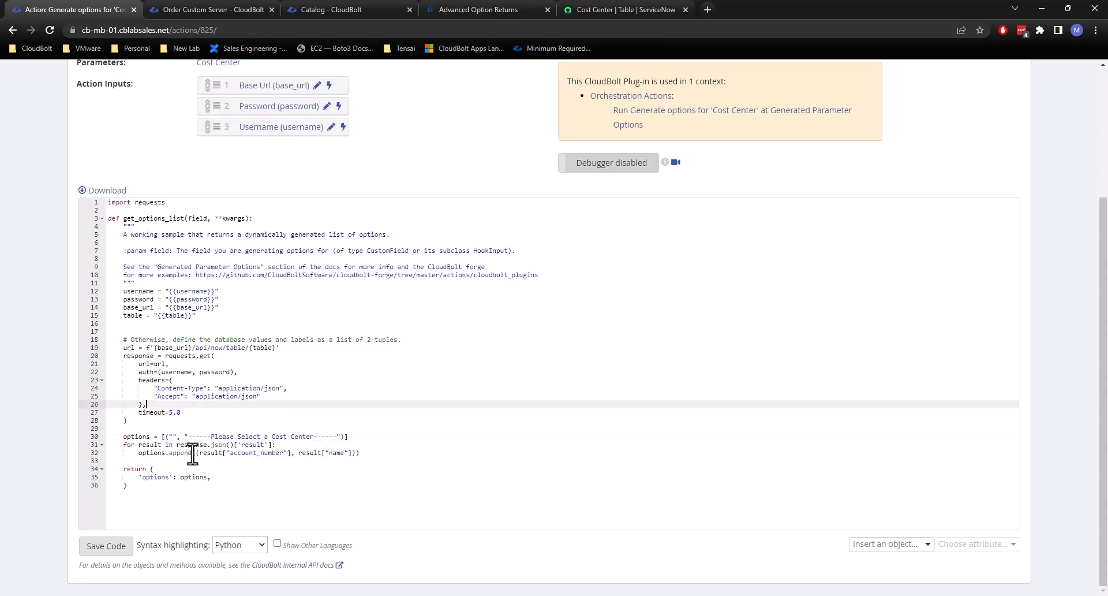
left_click_drag(124, 437, 354, 440)
left_click(358, 439)
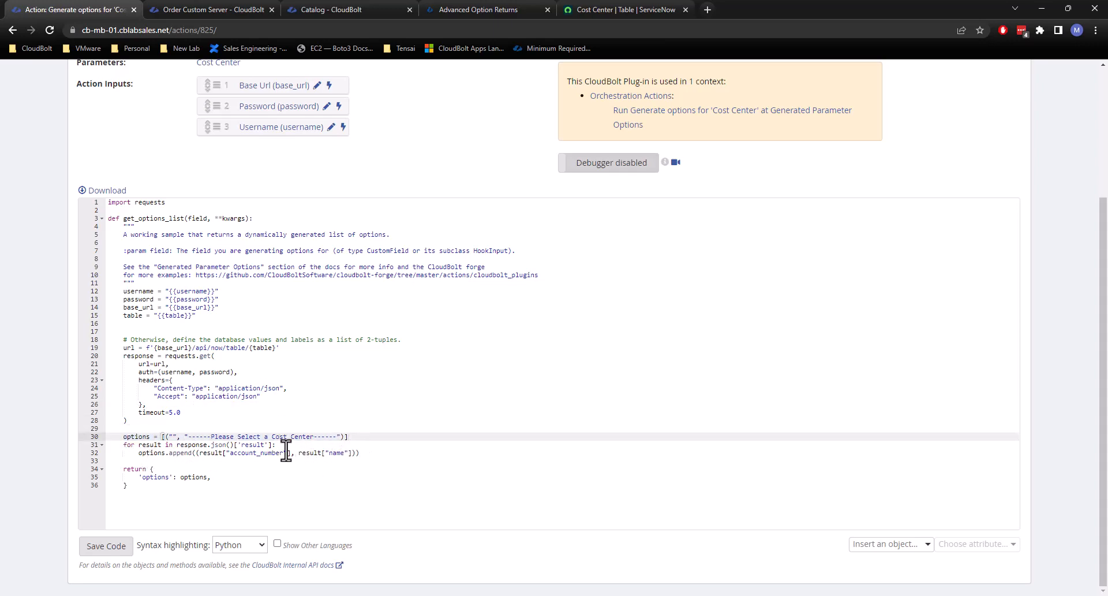
left_click(108, 546)
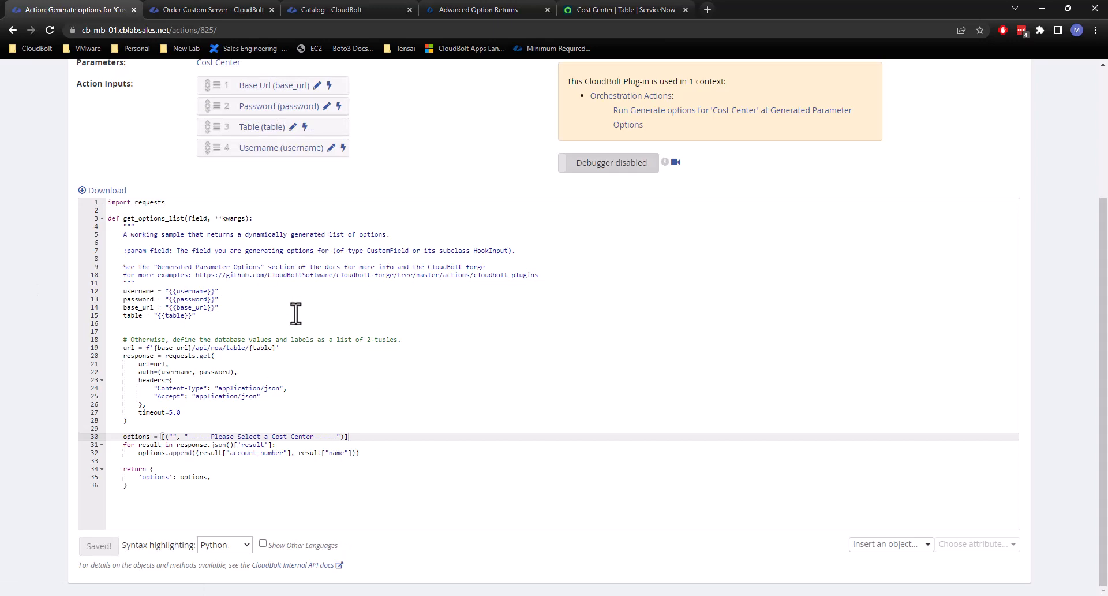
Review the plug-in's action inputs and code, and check the Cost Center field on the Order Custom Server form.
scroll(375, 320, "up", 3)
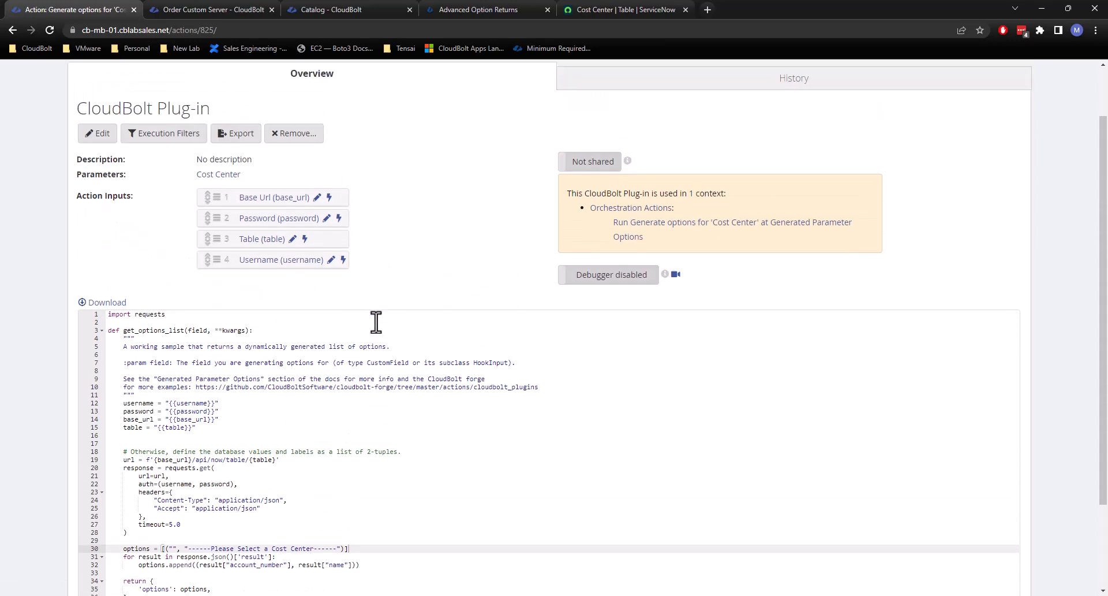
scroll(457, 302, "down", 4)
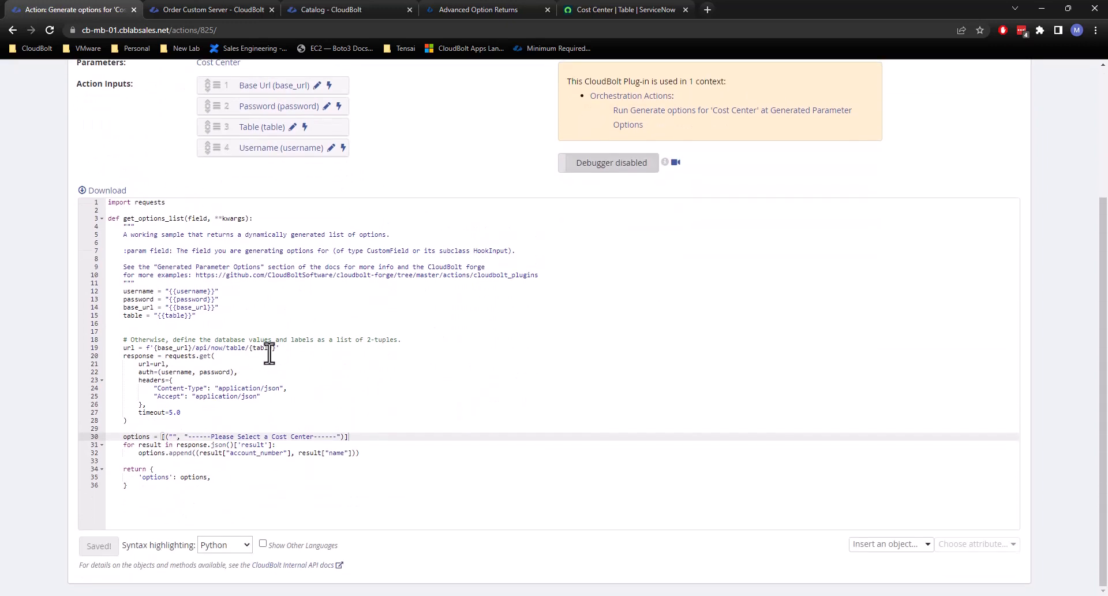
scroll(255, 349, "up", 4)
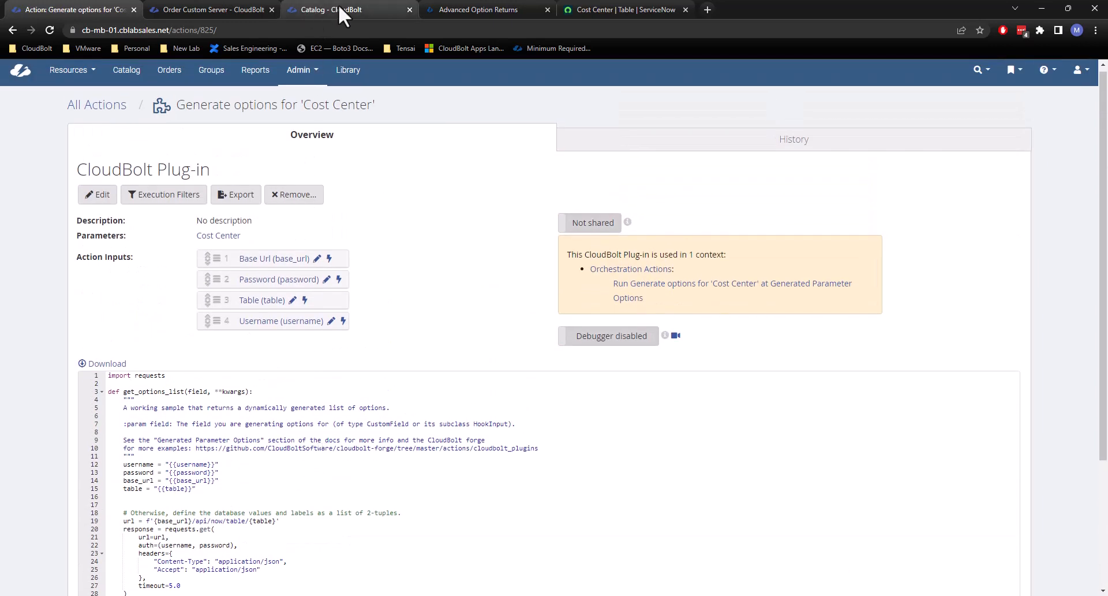
left_click(217, 8)
scroll(250, 212, "up", 3)
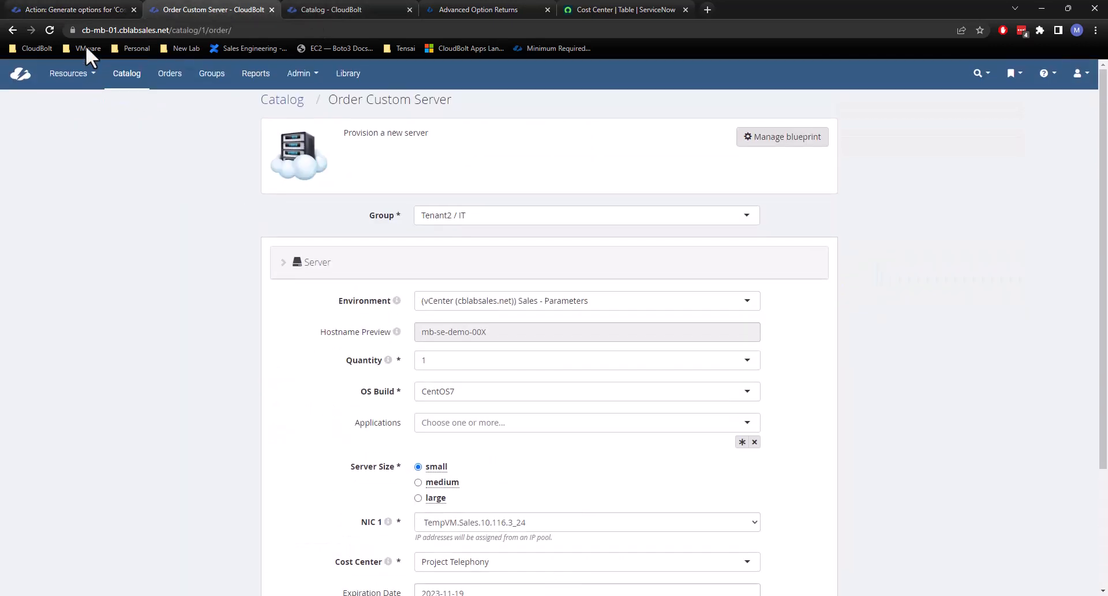
left_click(54, 13)
scroll(136, 374, "down", 3)
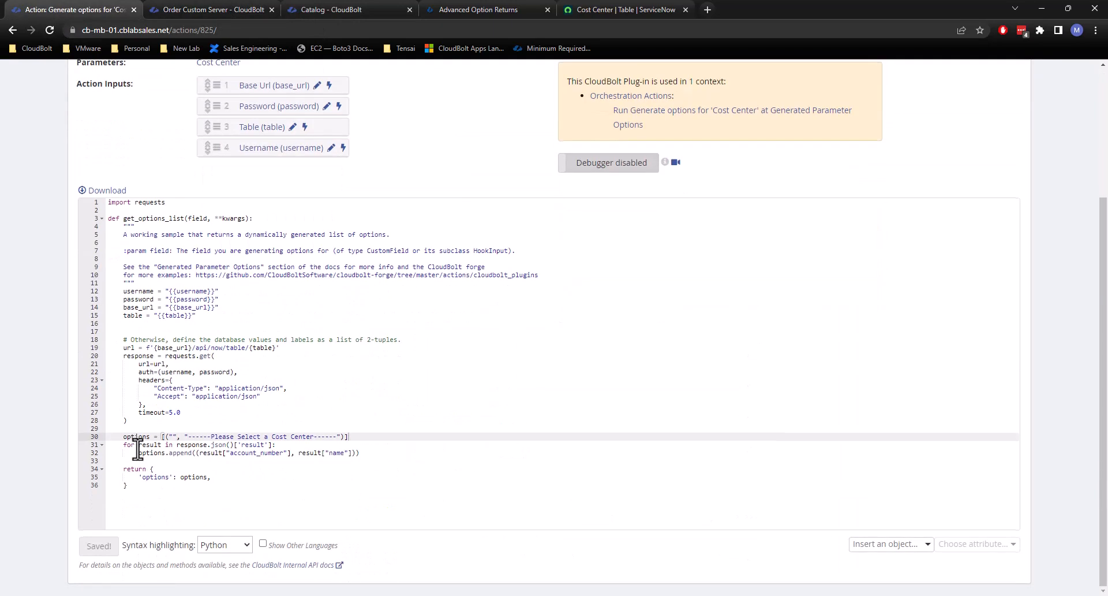
Reload the Order Custom Server form and select the group Tenant2 / IT.
left_click(232, 4)
left_click(48, 30)
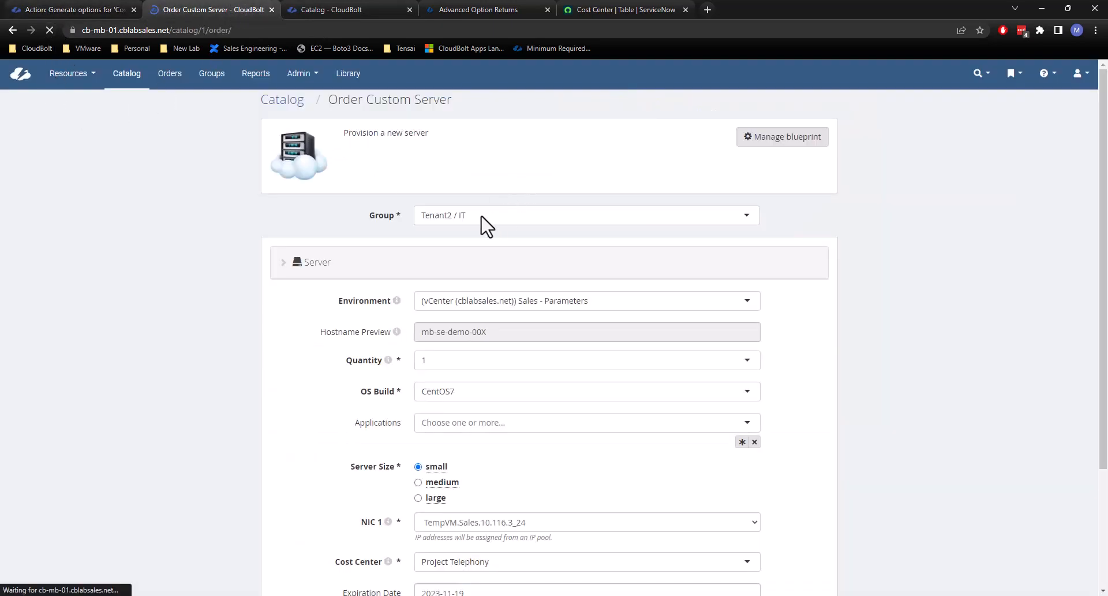
left_click(479, 217)
scroll(492, 318, "down", 3)
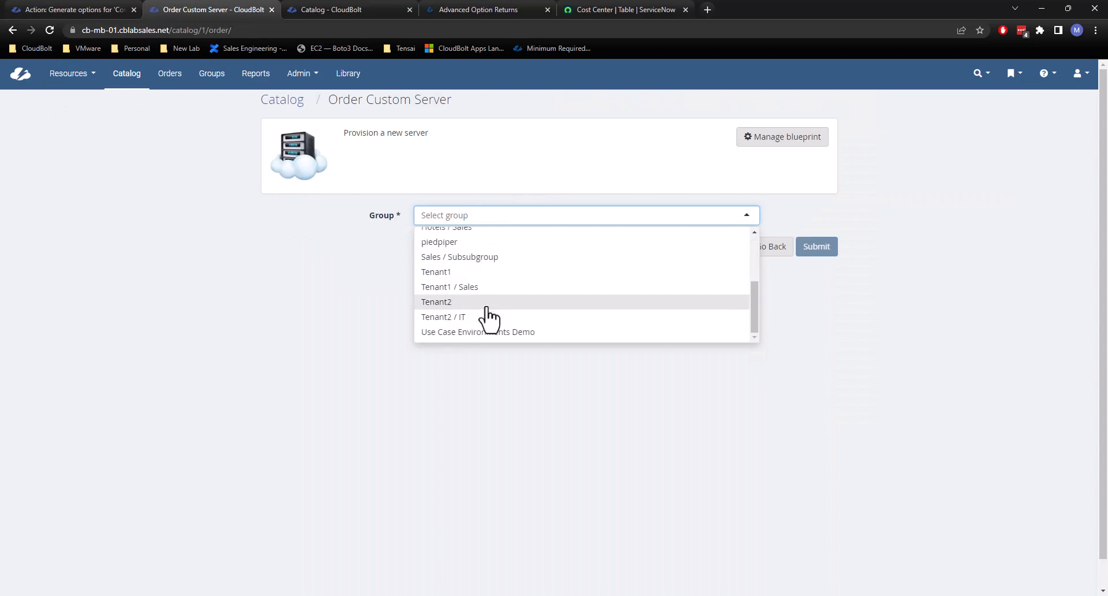
left_click(485, 317)
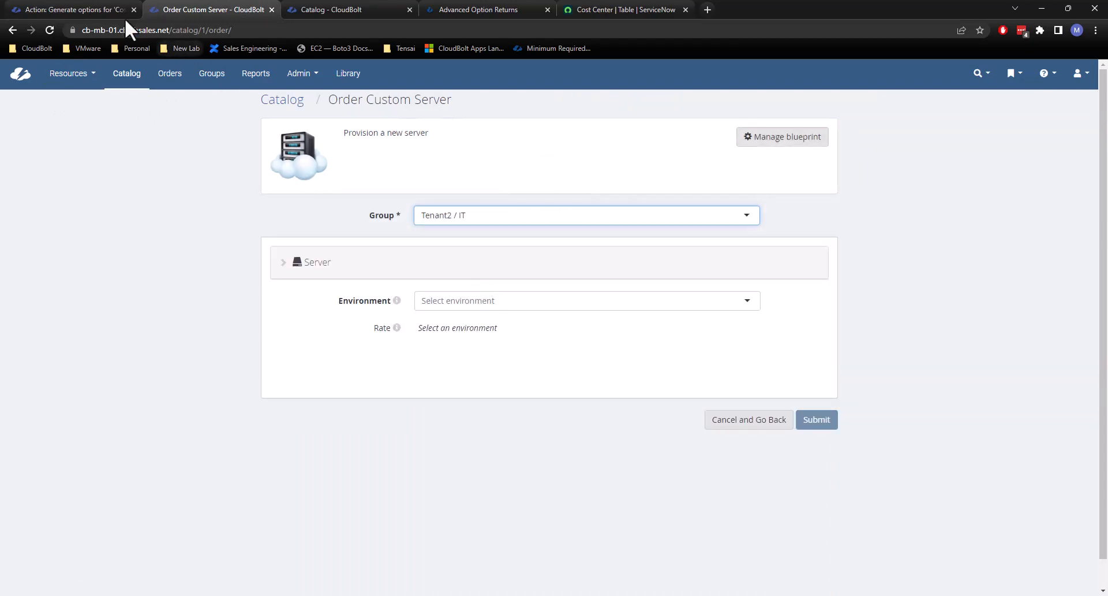
From the plug-in's orchestration action context, open Generate options for 'Cost Center' under Generated Parameter Options for editing.
left_click(93, 10)
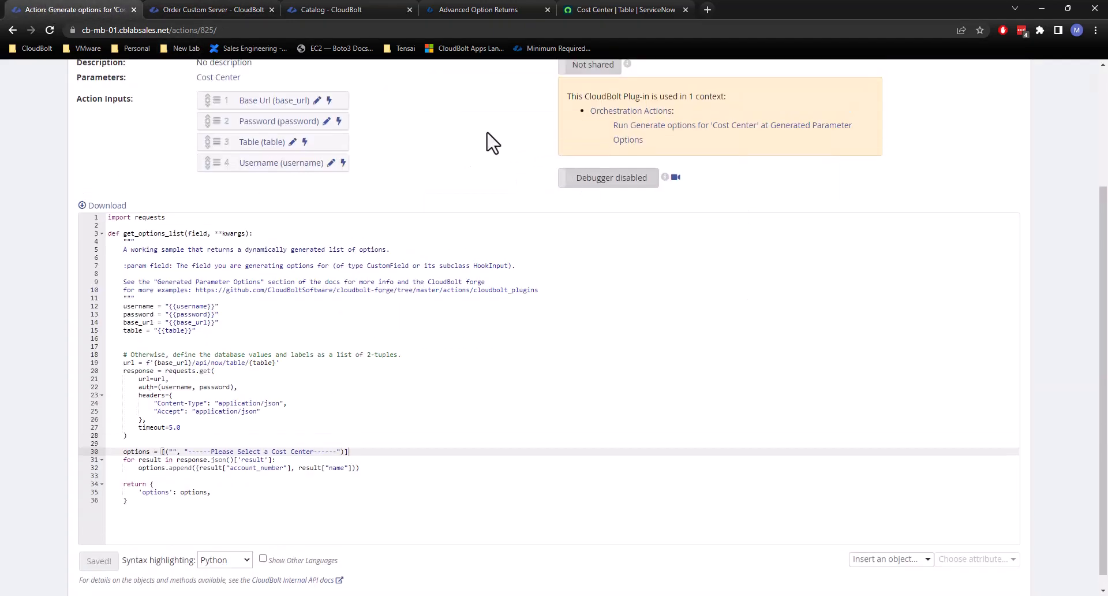
scroll(491, 141, "up", 2)
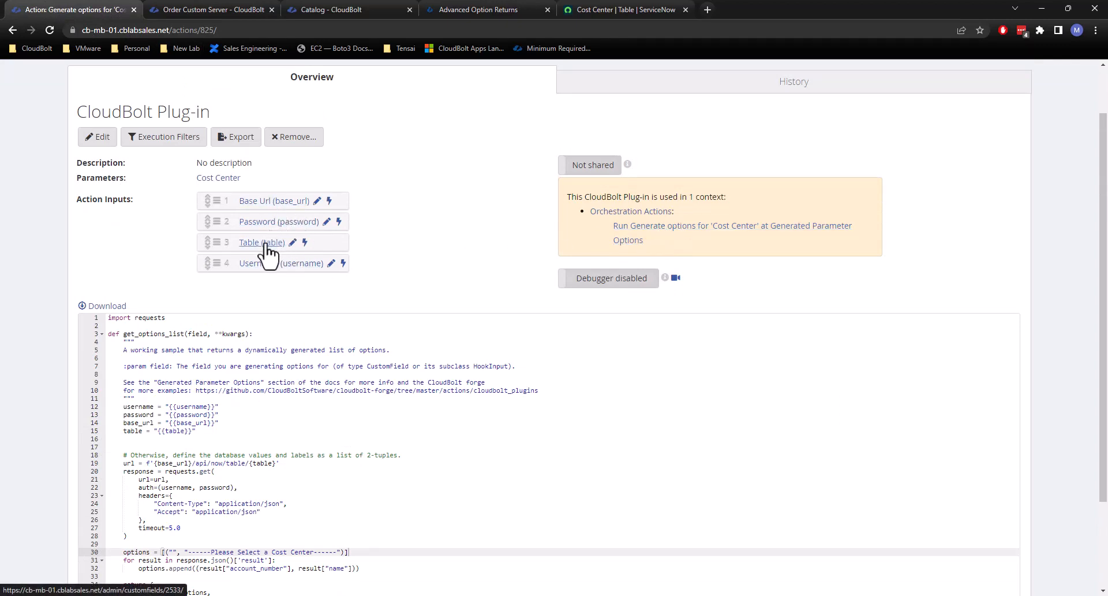
left_click(658, 229)
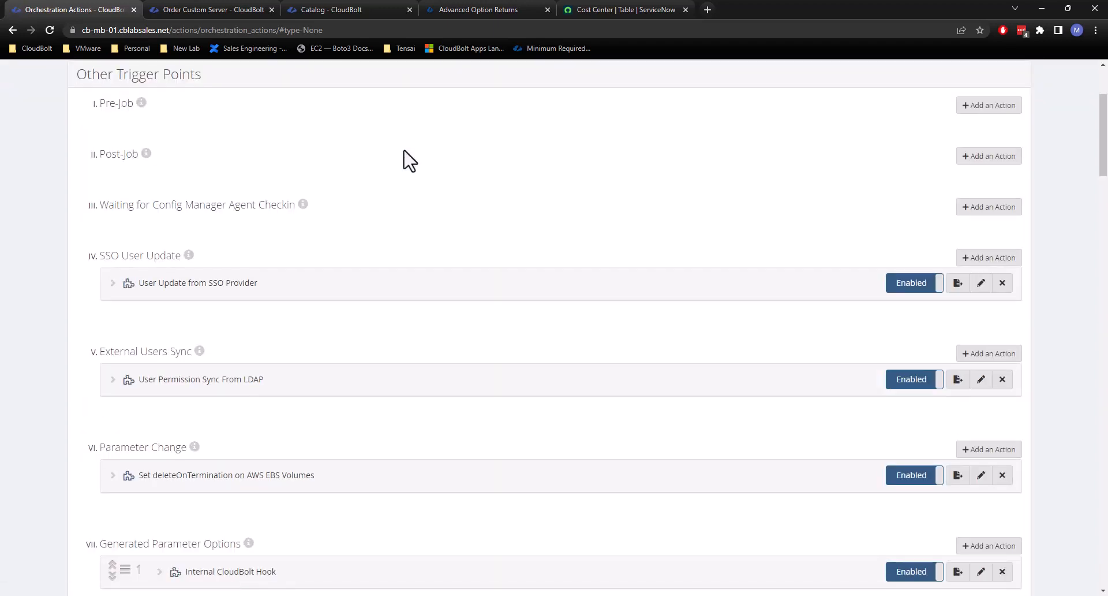
scroll(452, 249, "down", 6)
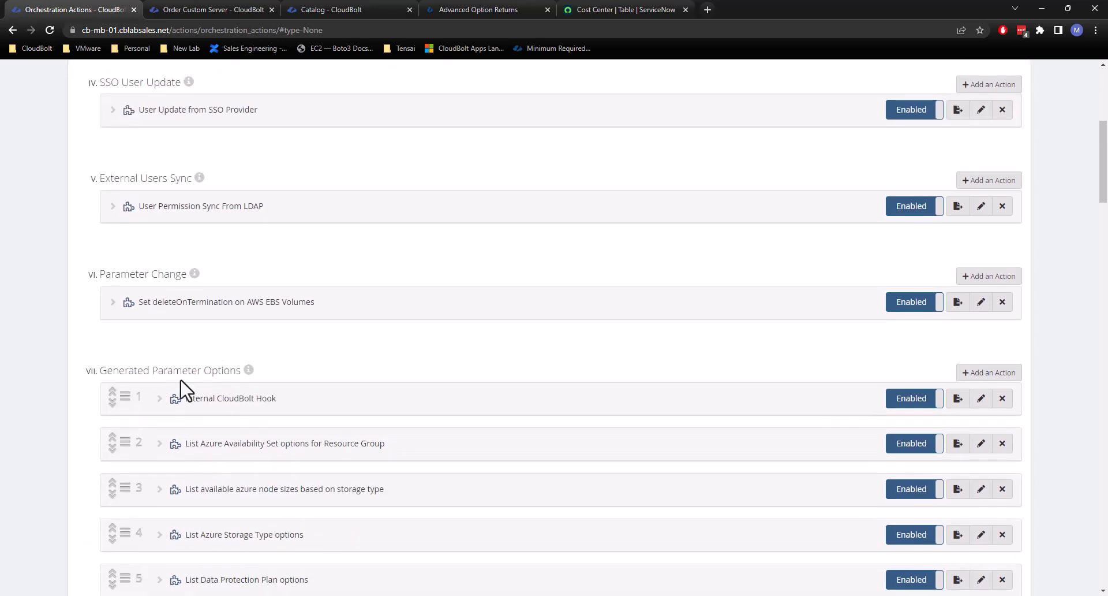
scroll(452, 411, "down", 20)
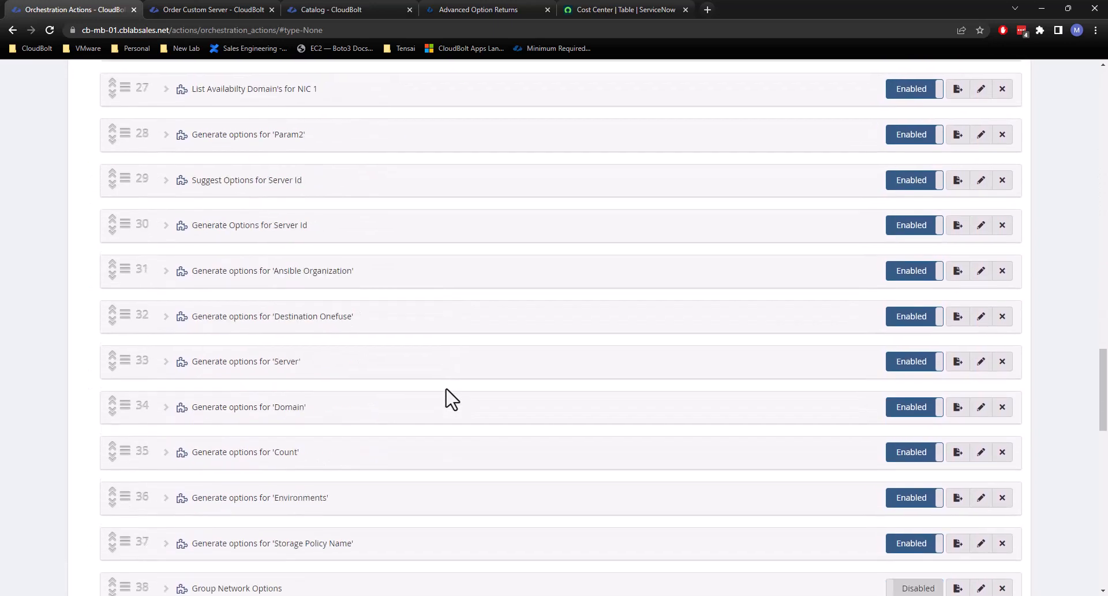
scroll(453, 398, "down", 12)
scroll(421, 307, "up", 2)
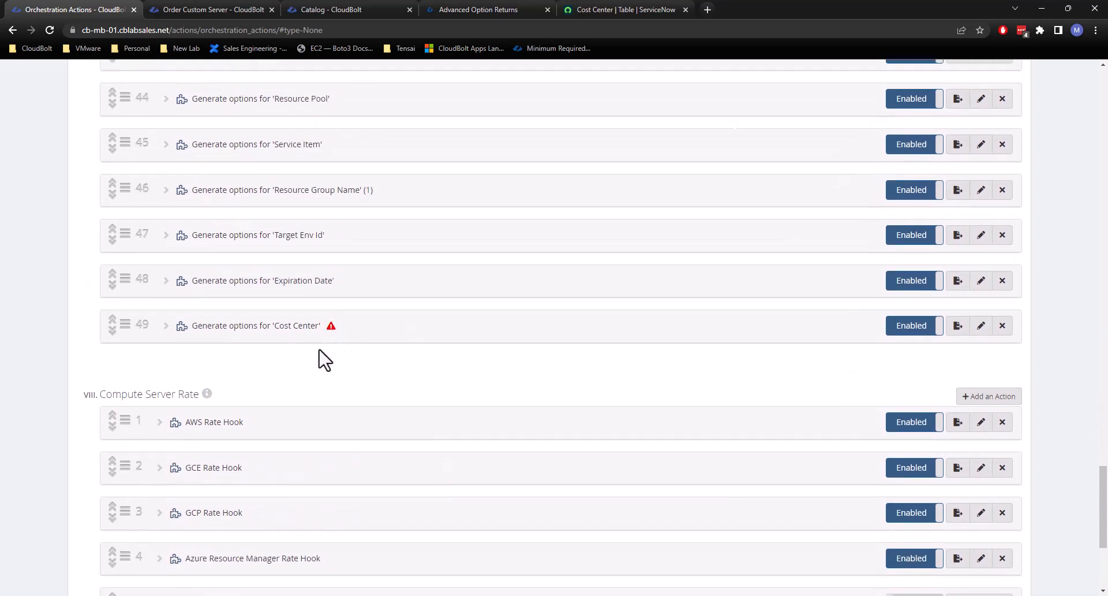
mouse_move(331, 329)
left_click(981, 326)
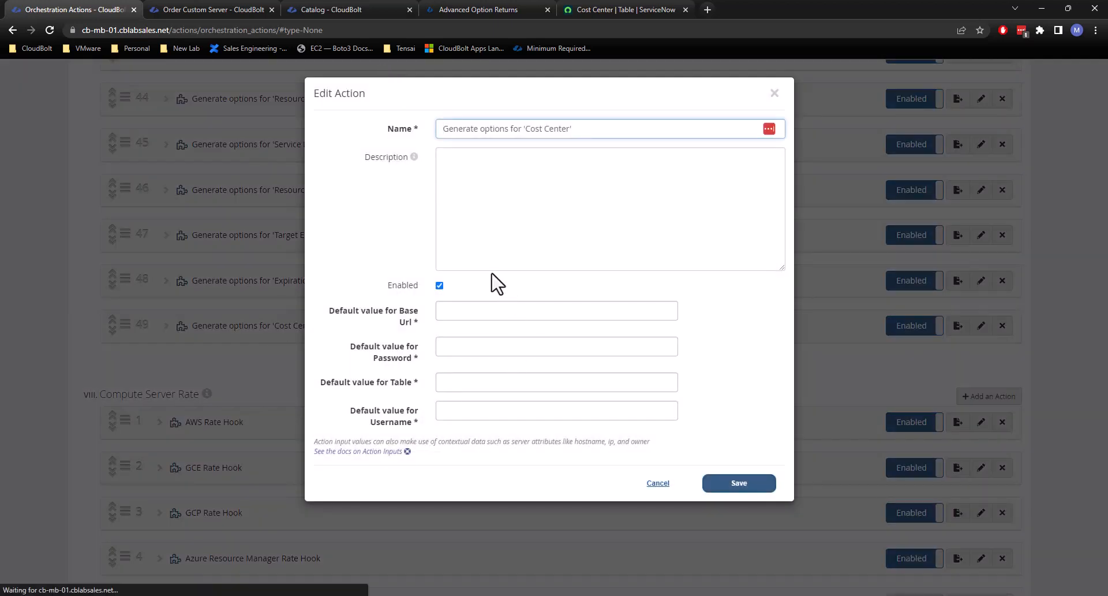
left_click(462, 311)
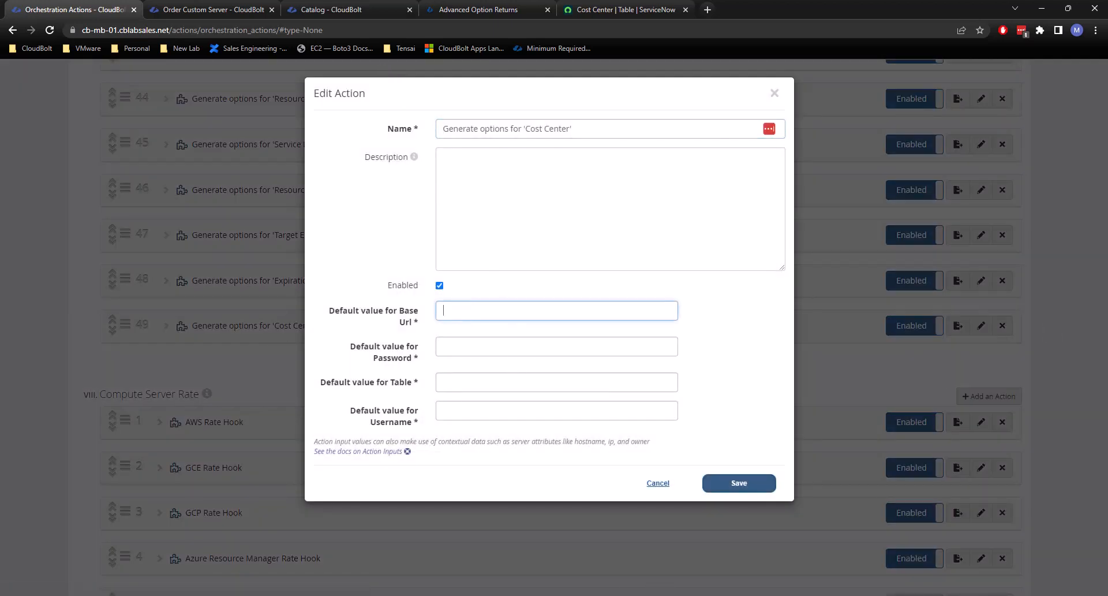
left_click(652, 3)
left_click(162, 31)
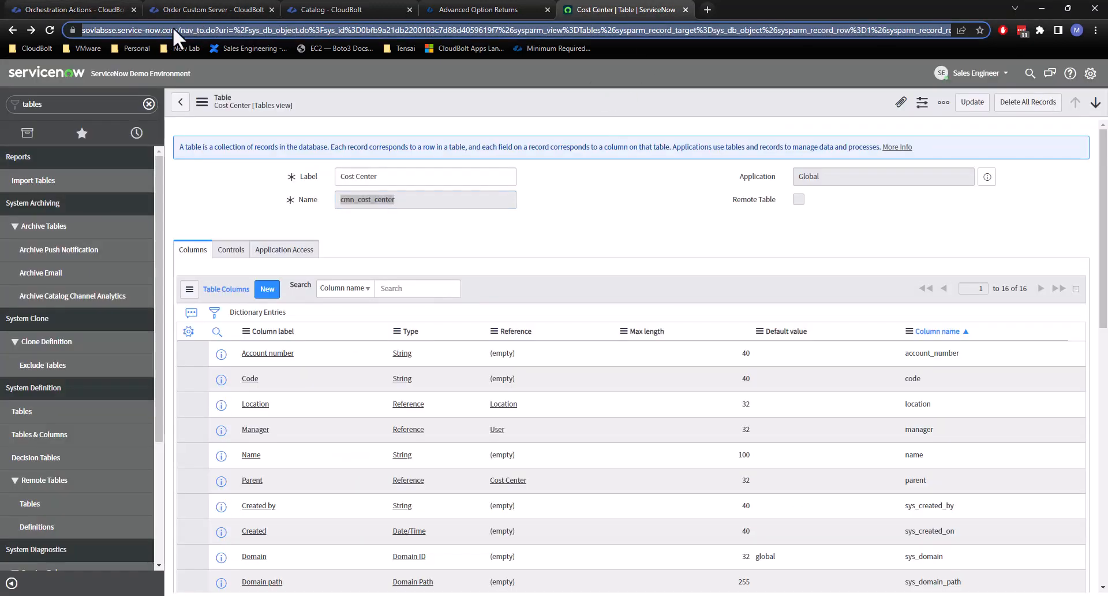
left_click(198, 31)
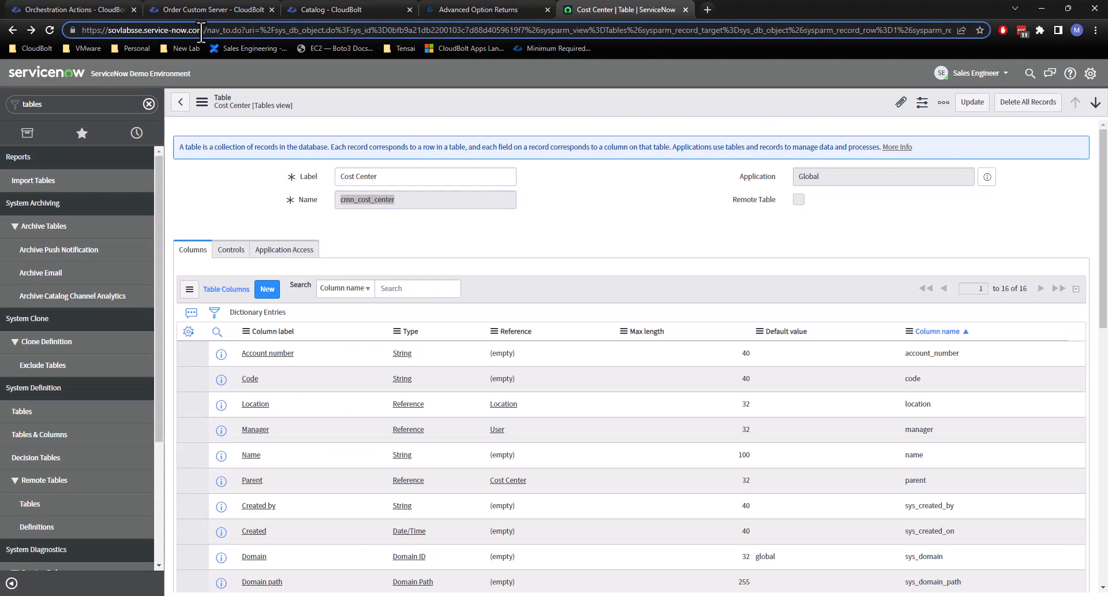
key("shift+Home")
key("ctrl+c")
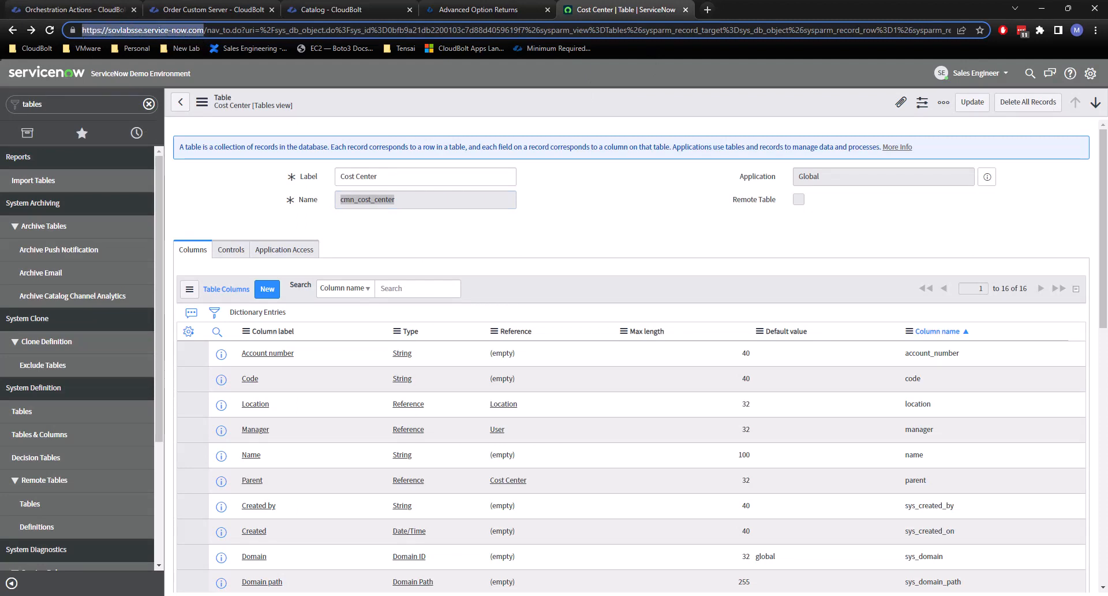
left_click(75, 9)
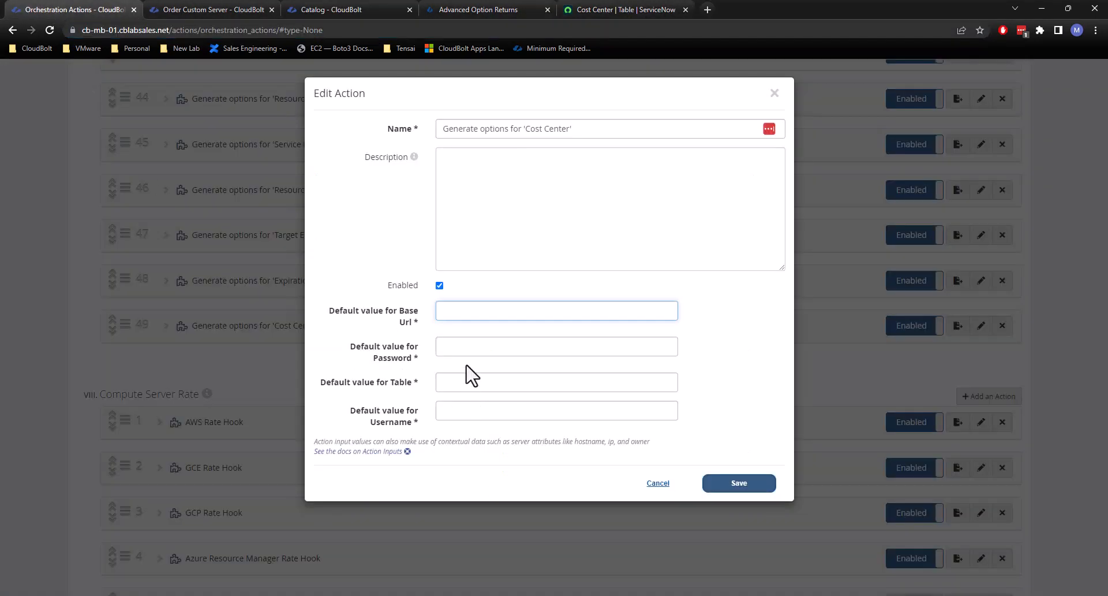
key("ctrl+v")
Try a test entry in the default Password field and try to save the orchestration action.
left_click(562, 346)
type("df")
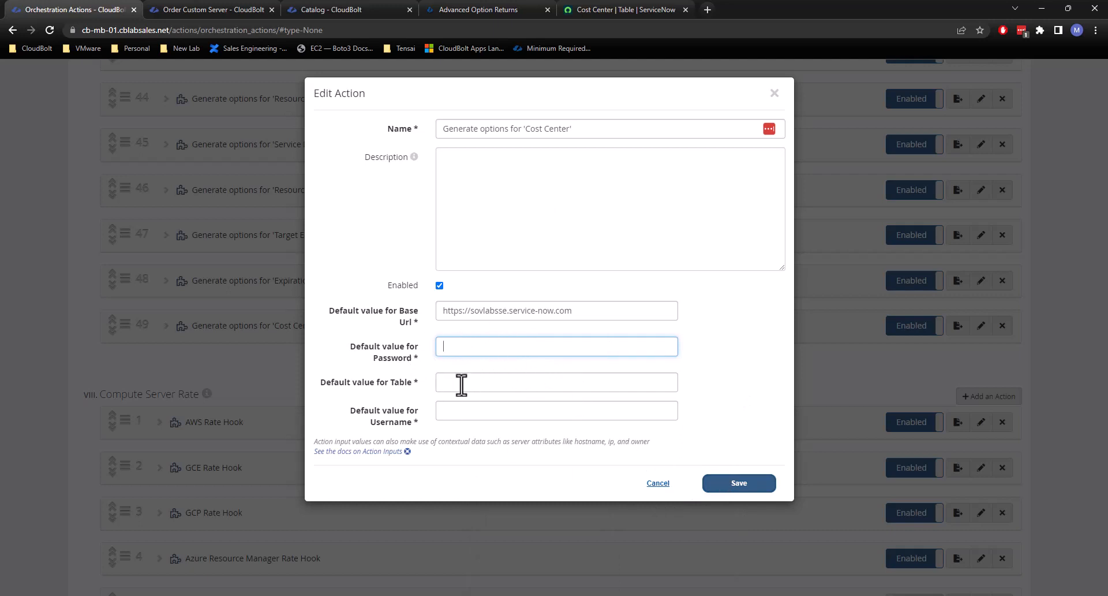
left_click(761, 486)
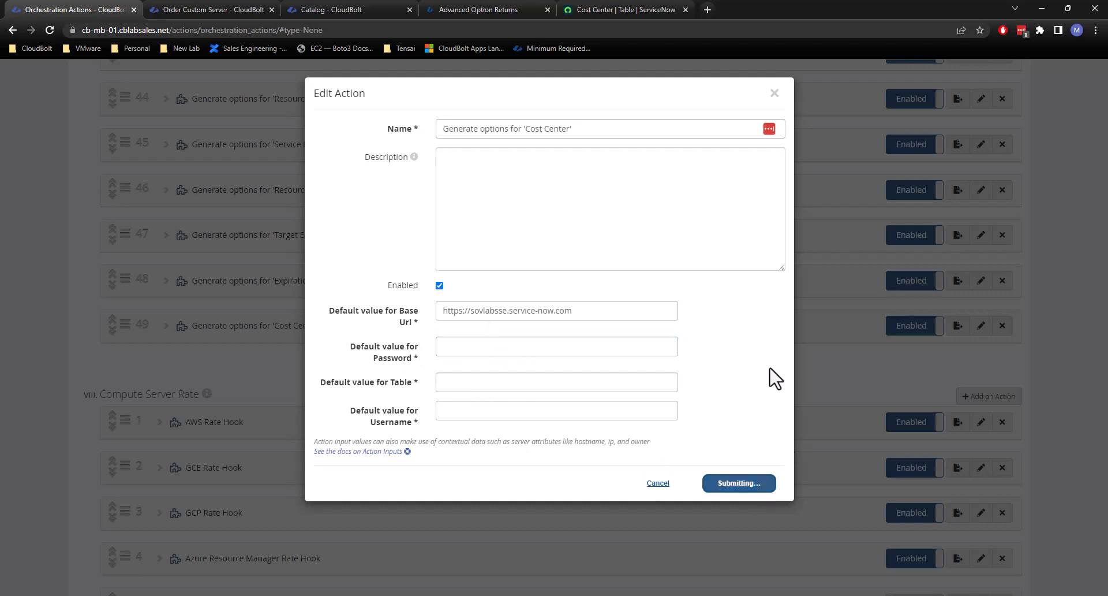
Find the Cost Center parameter in the parameter administration and open its option-generating plug-in.
left_click(223, 9)
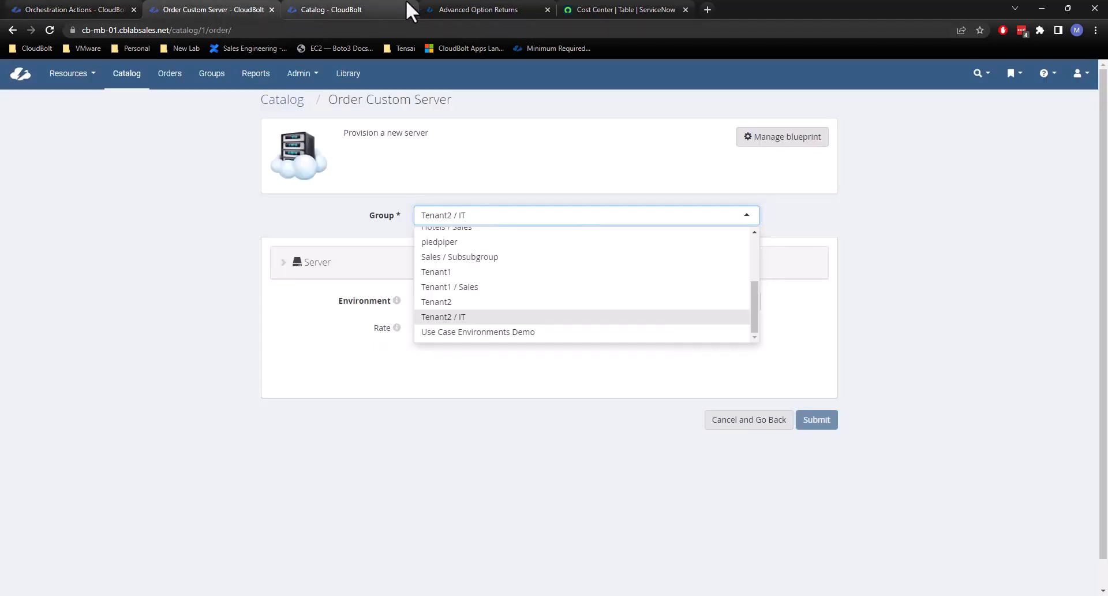
left_click(344, 11)
mouse_move(303, 75)
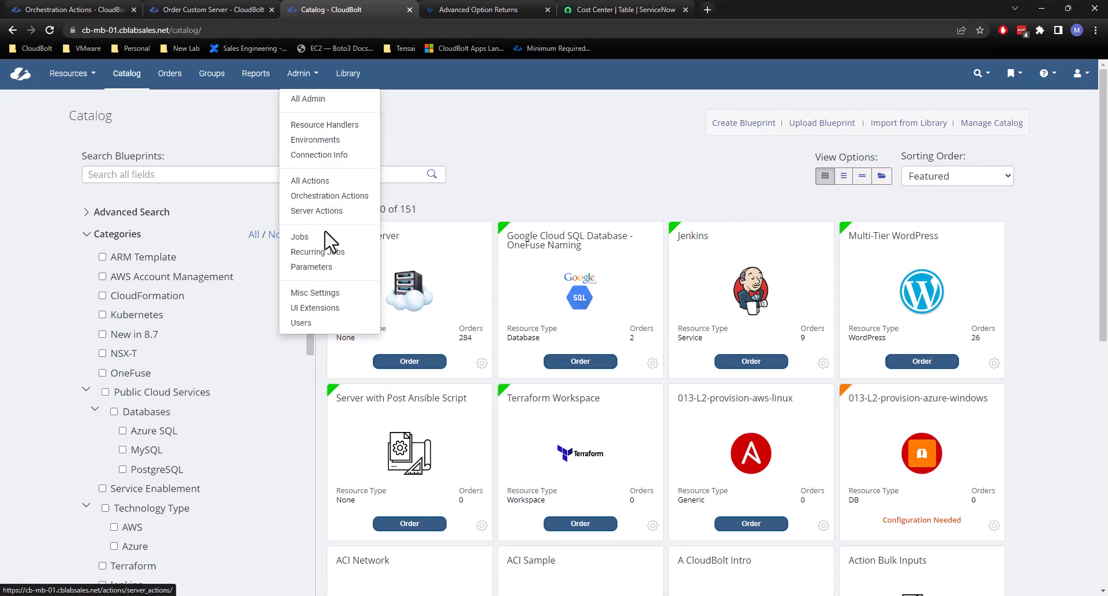
left_click(312, 267)
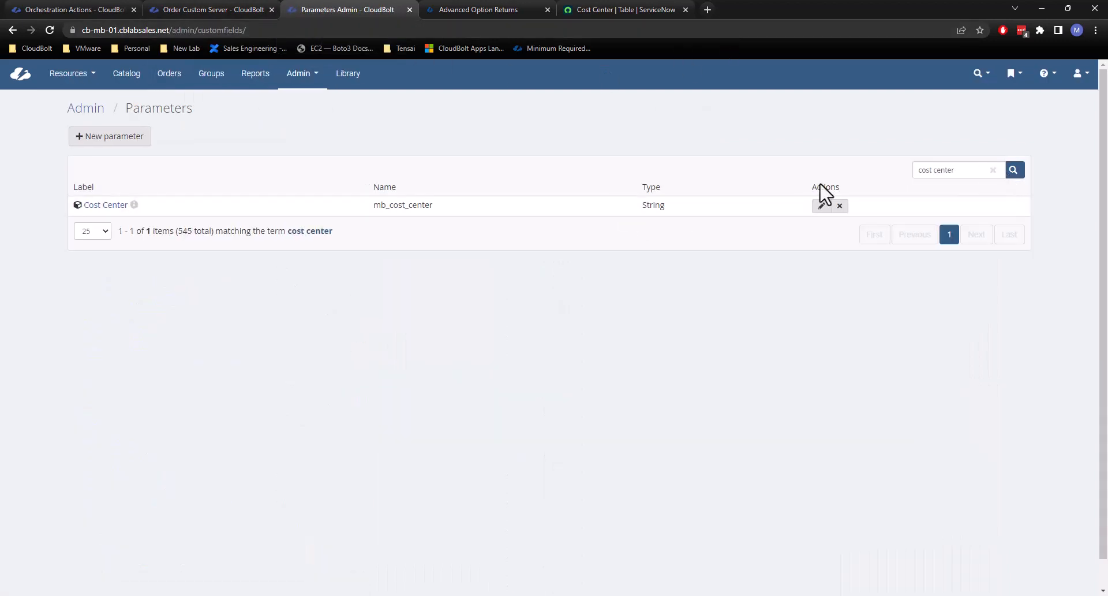
left_click(106, 205)
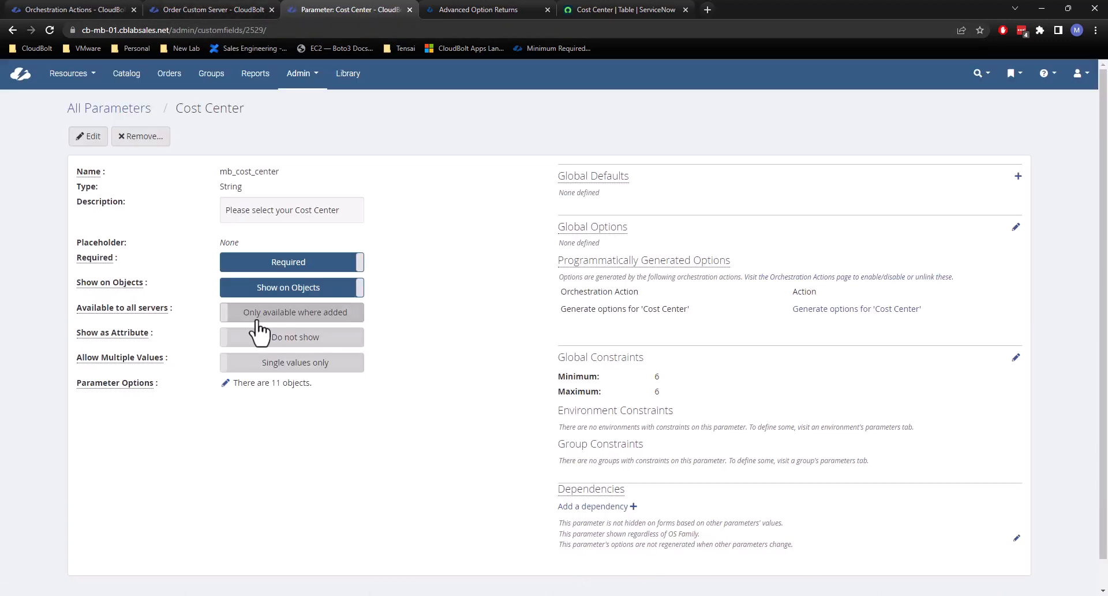
left_click(853, 310)
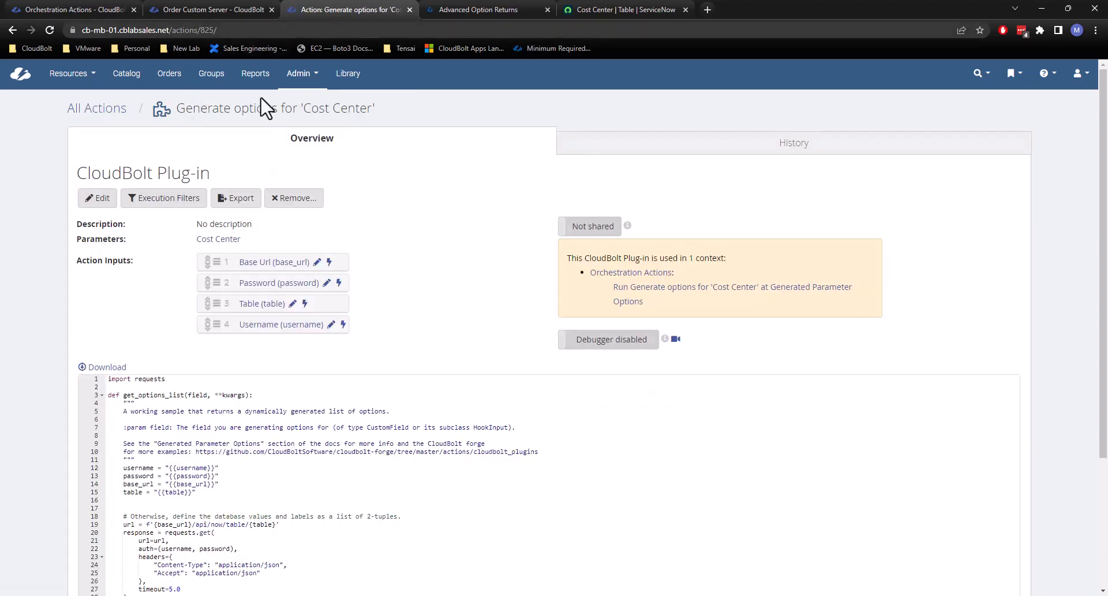
Change the type of the plug-in's Password action input to Password and save the input.
left_click(326, 283)
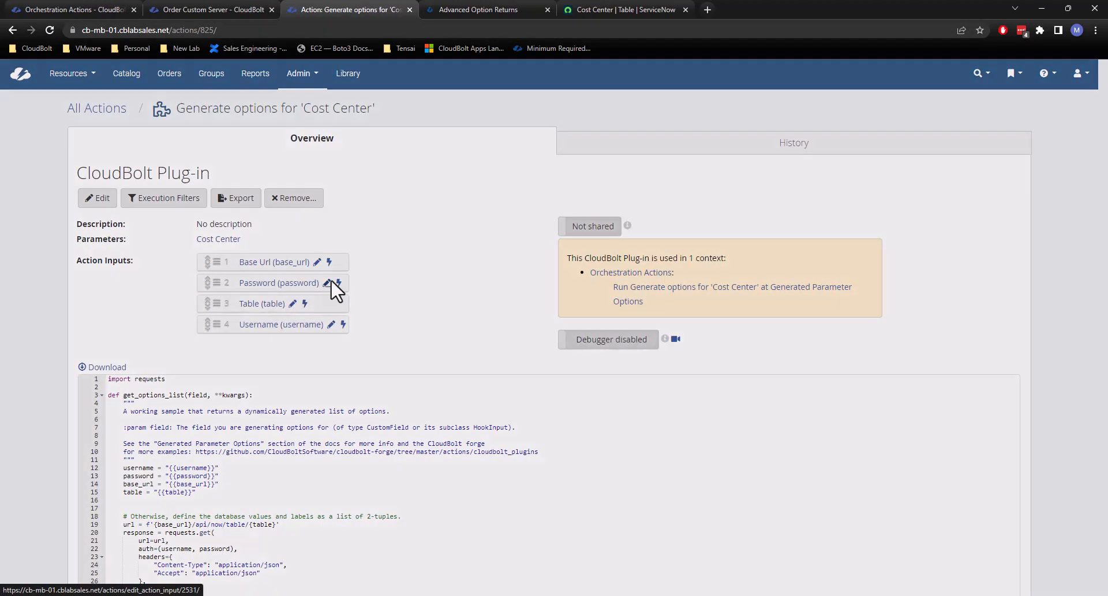
left_click(466, 317)
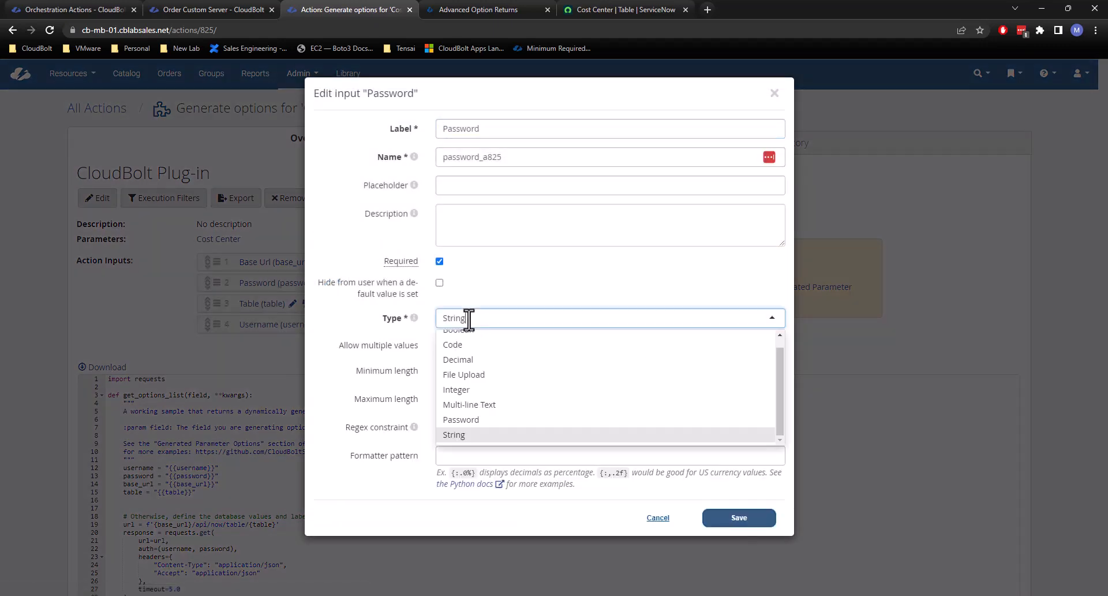
left_click(469, 420)
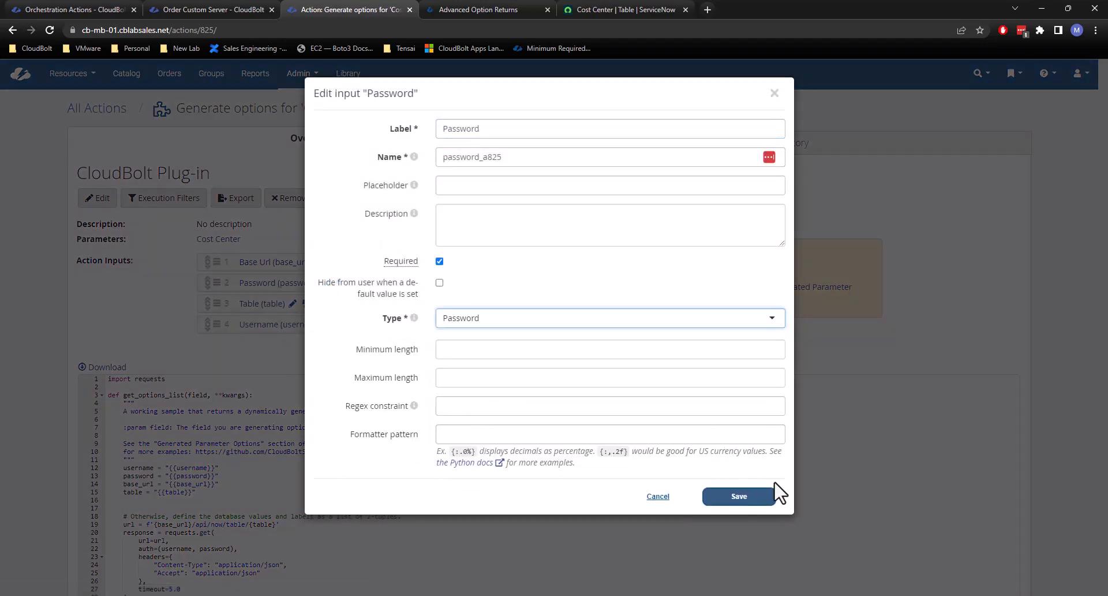
left_click(758, 501)
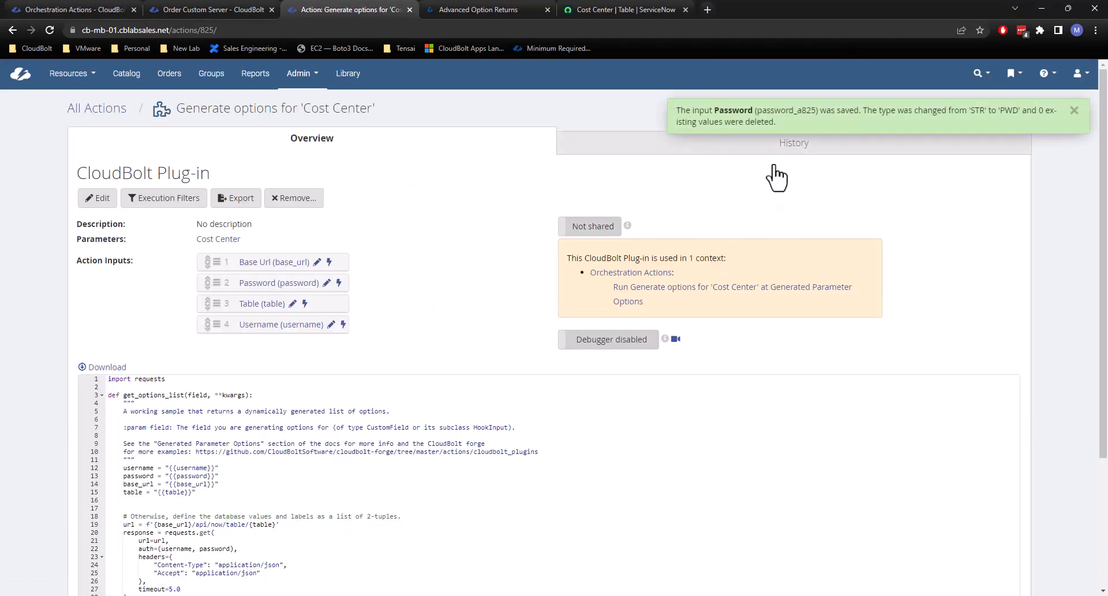
left_click(262, 9)
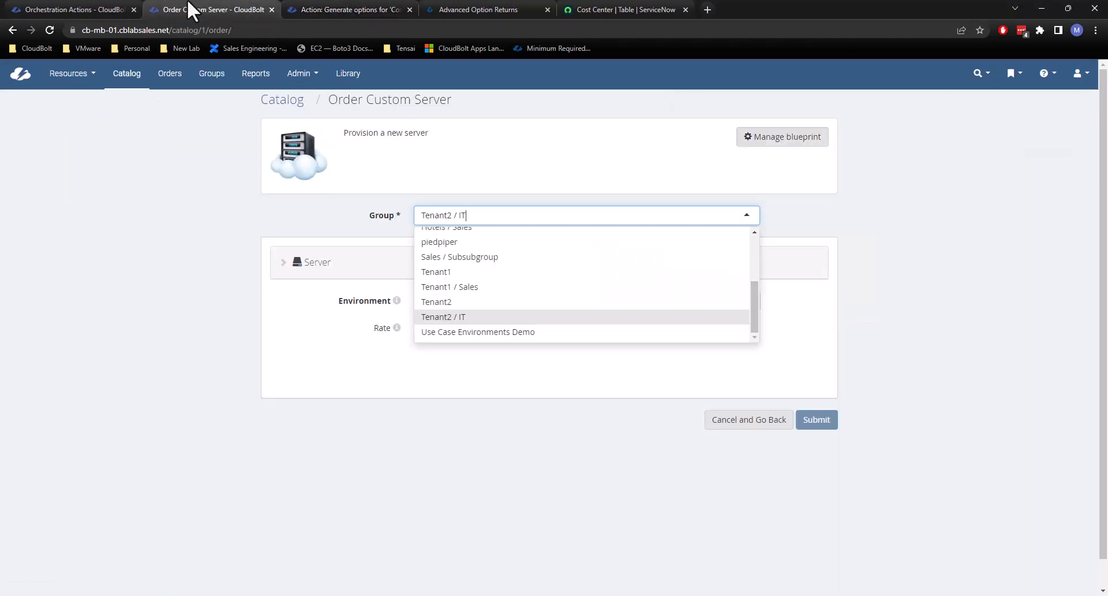
left_click(77, 7)
left_click(658, 504)
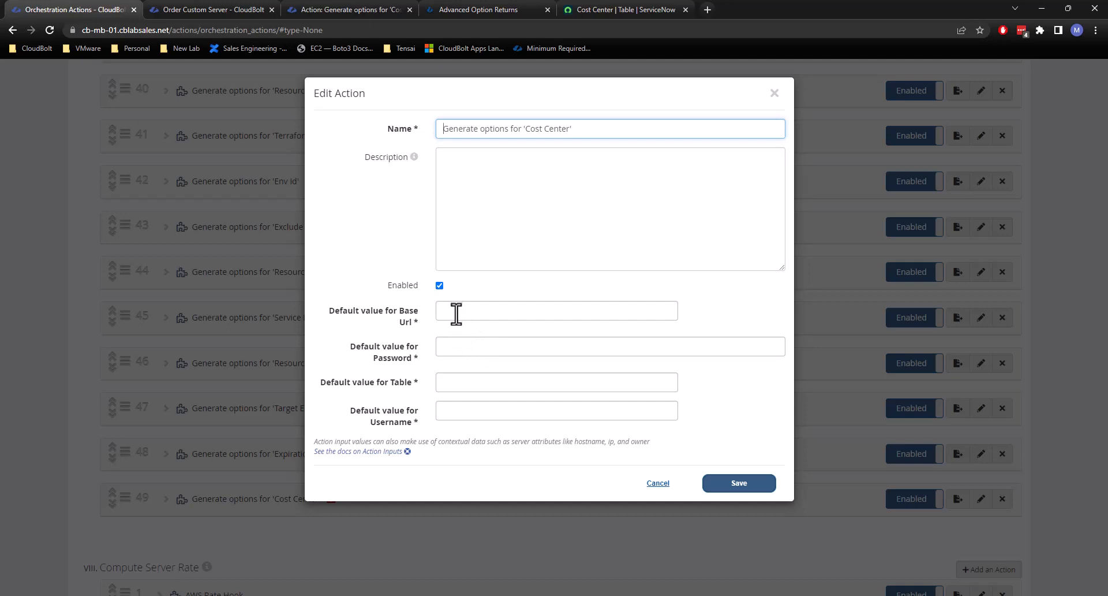
left_click(569, 203)
left_click(480, 349)
left_click_drag(500, 346, 324, 307)
key("BackSpace")
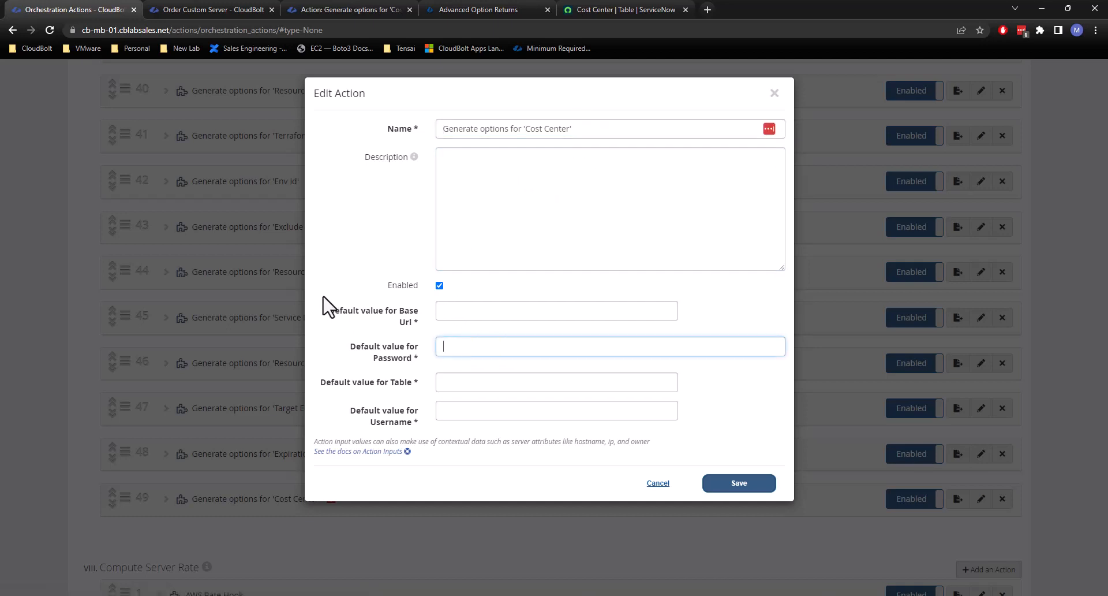
left_click(471, 310)
type("https://sovlabsse.service-now.com/")
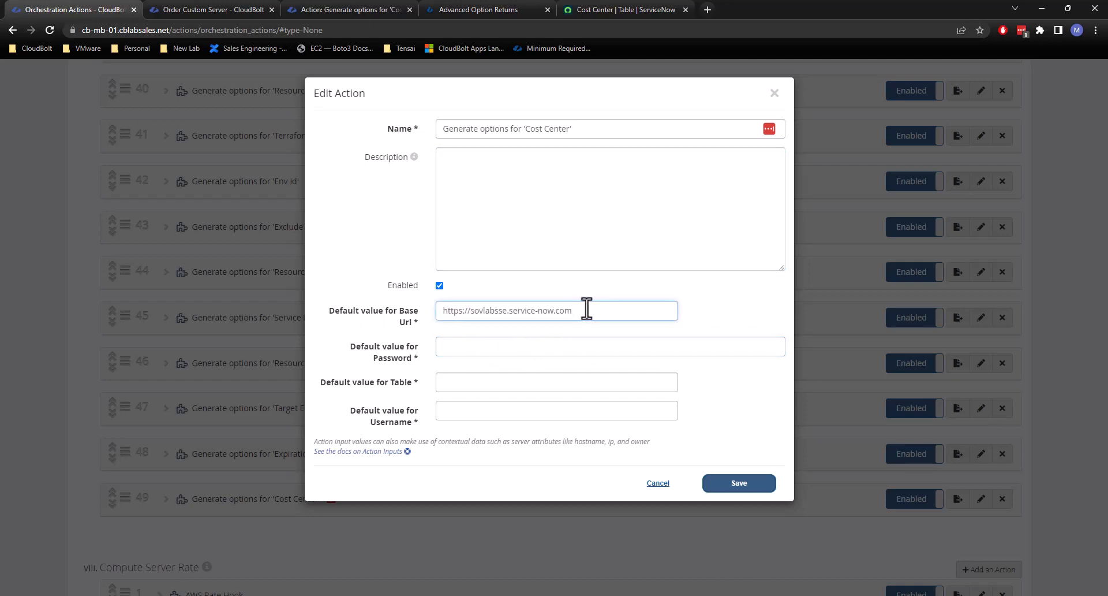
Set the action's default value for Table to cmn_cost_center.
left_click(483, 386)
key("alt+Tab")
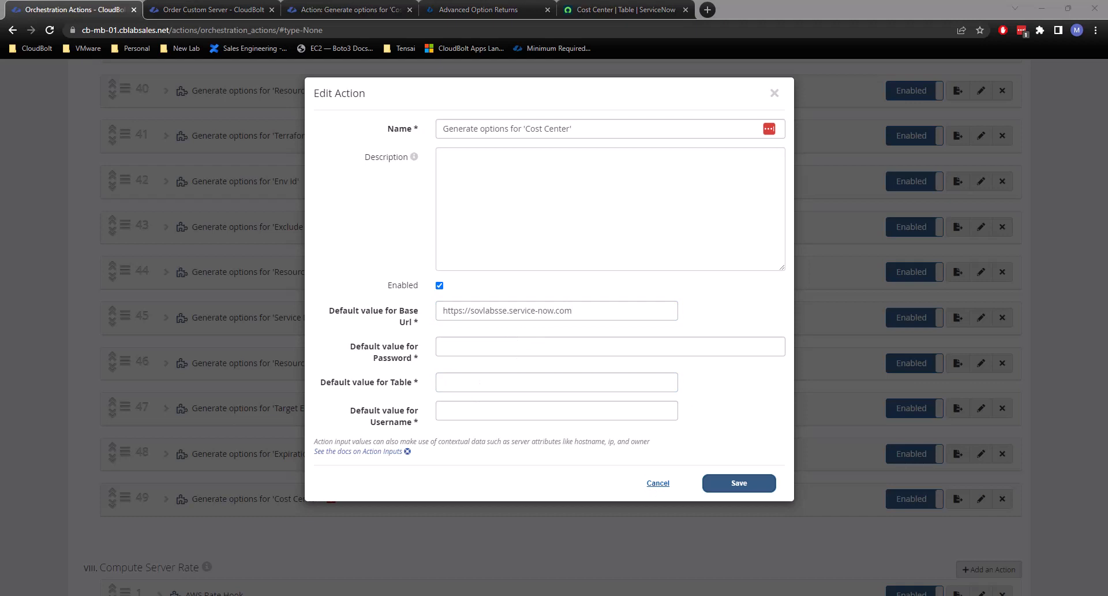
left_click(448, 384)
type("cmn_cost_center")
Enter the ServiceNow account's username and password as the default Username and Password, and save the action.
left_click(467, 411)
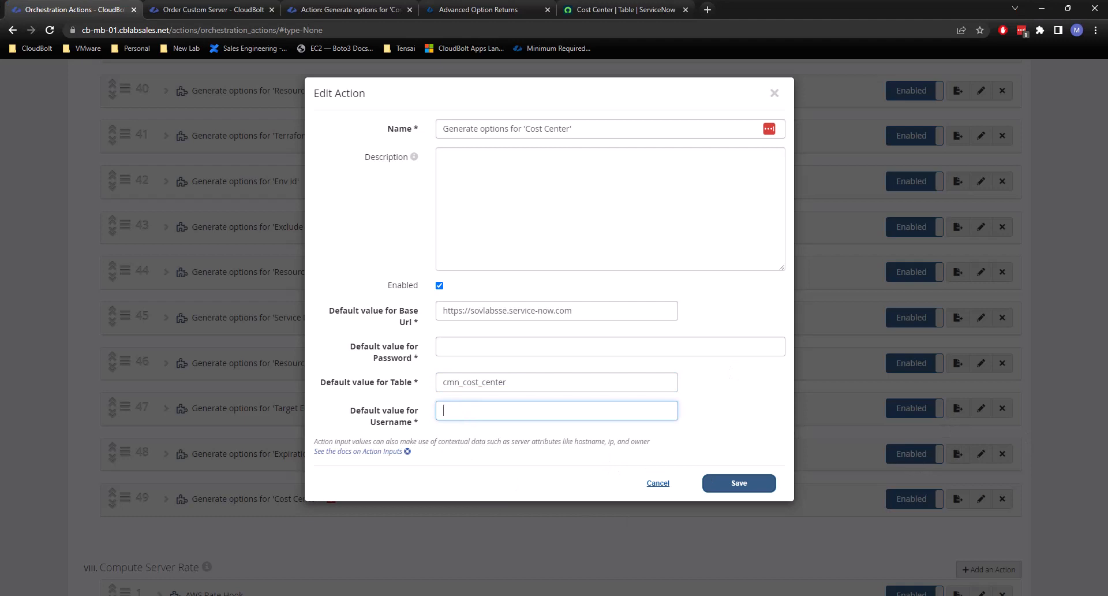
key("alt+Tab")
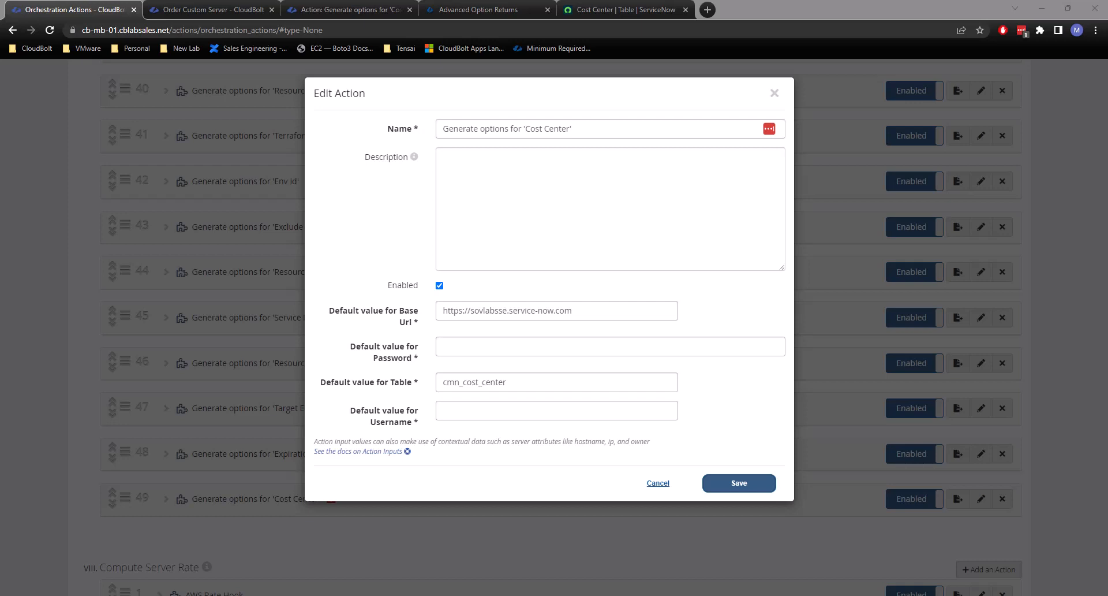
left_click(473, 411)
left_click(517, 346)
key("ctrl+v")
left_click(736, 485)
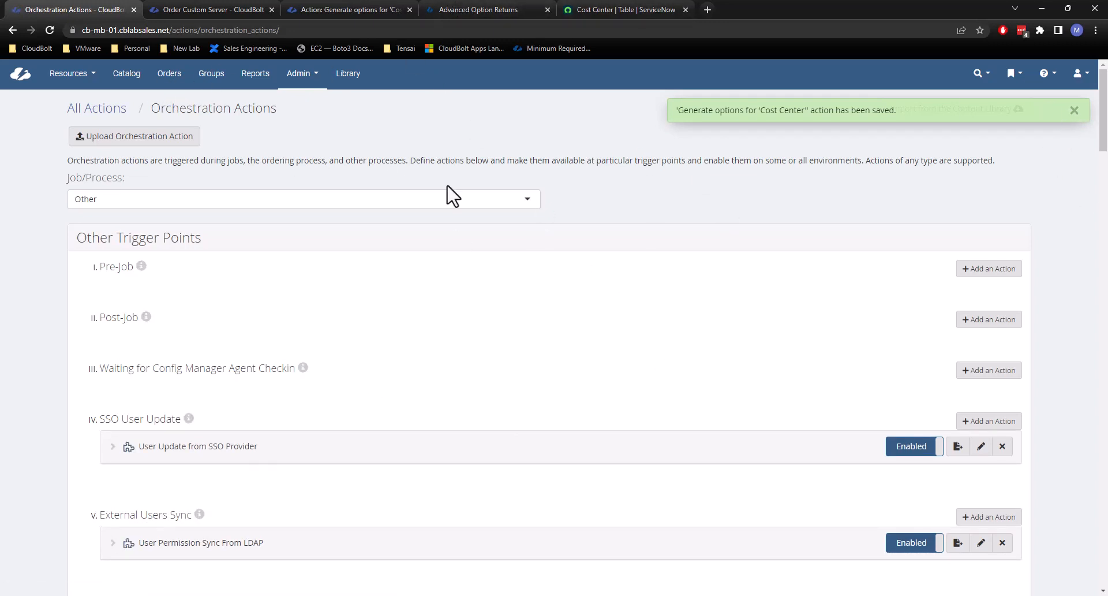
Reload the Order Custom Server form and select group Tenant2 / IT with environment (vCenter (cblabsales.net)) Sales - Parameters.
left_click(231, 10)
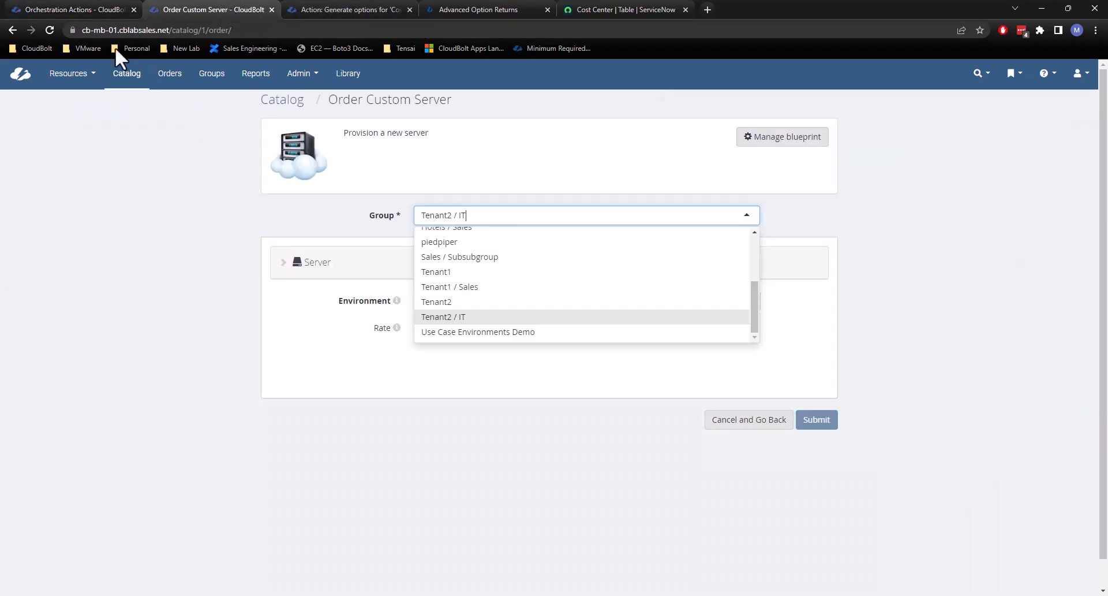
left_click(50, 29)
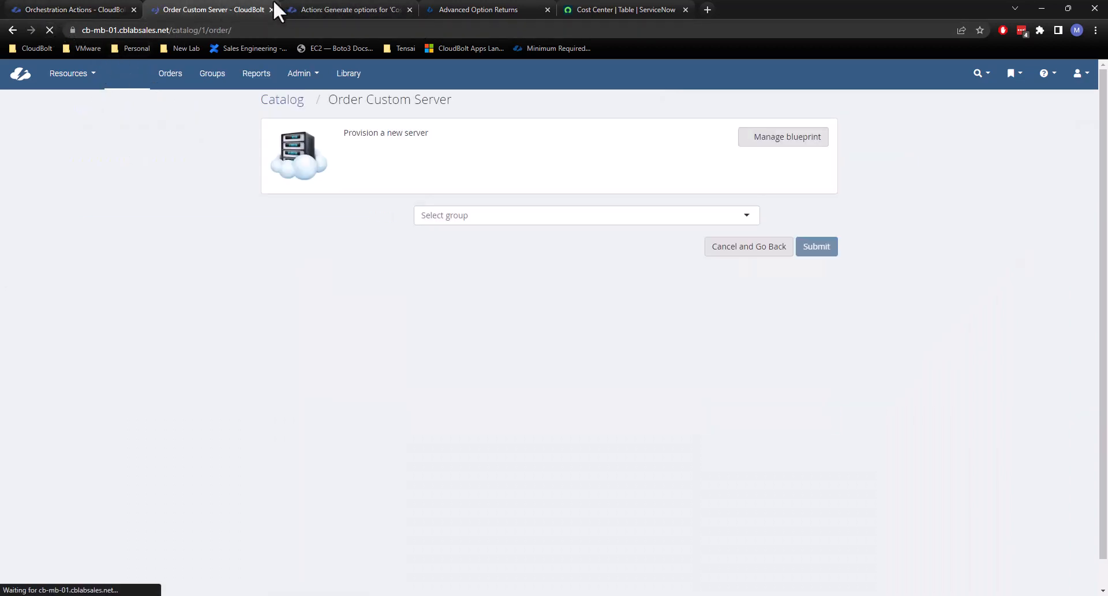
left_click(500, 231)
scroll(497, 308, "down", 5)
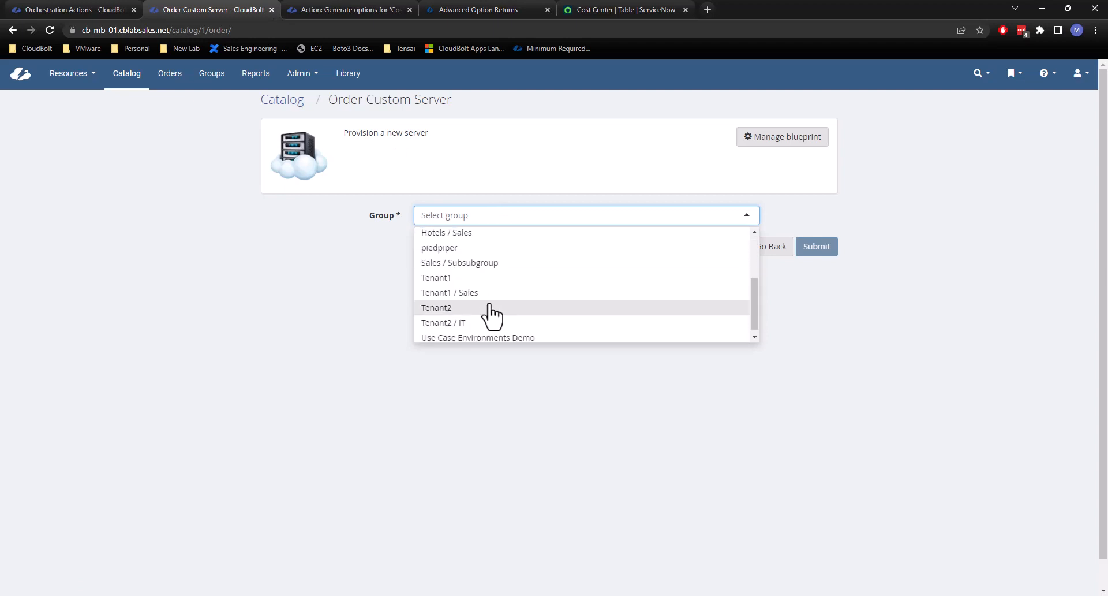
left_click(470, 317)
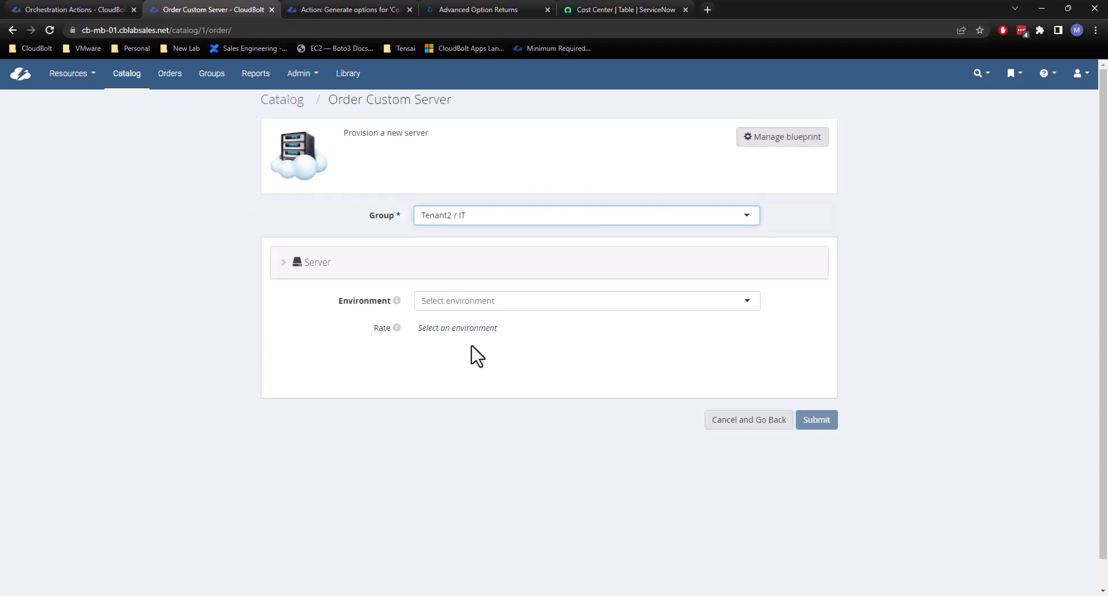
left_click(464, 299)
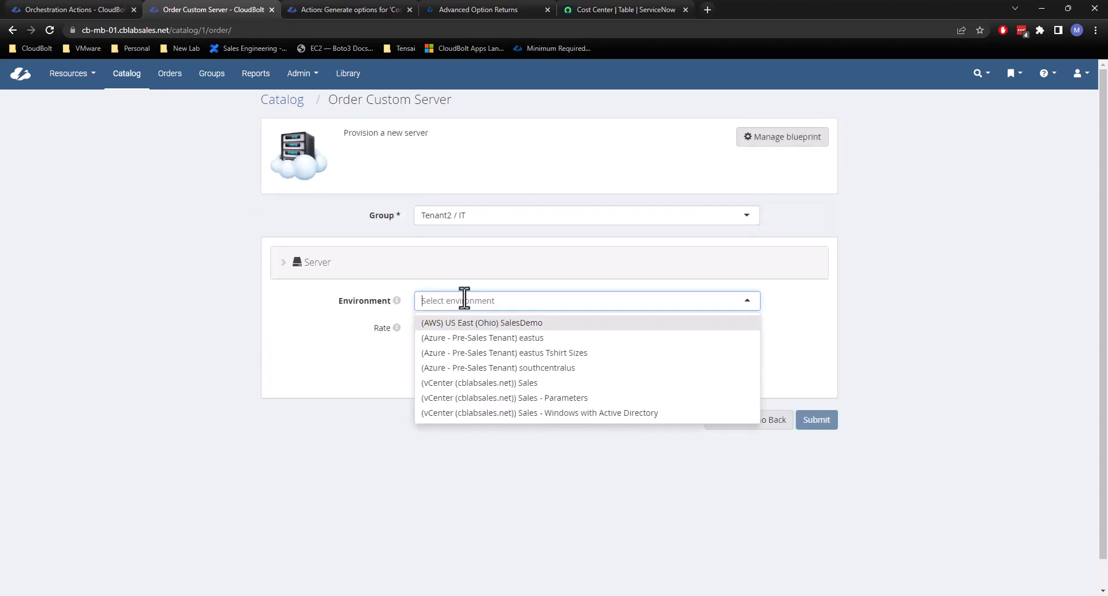
left_click(558, 399)
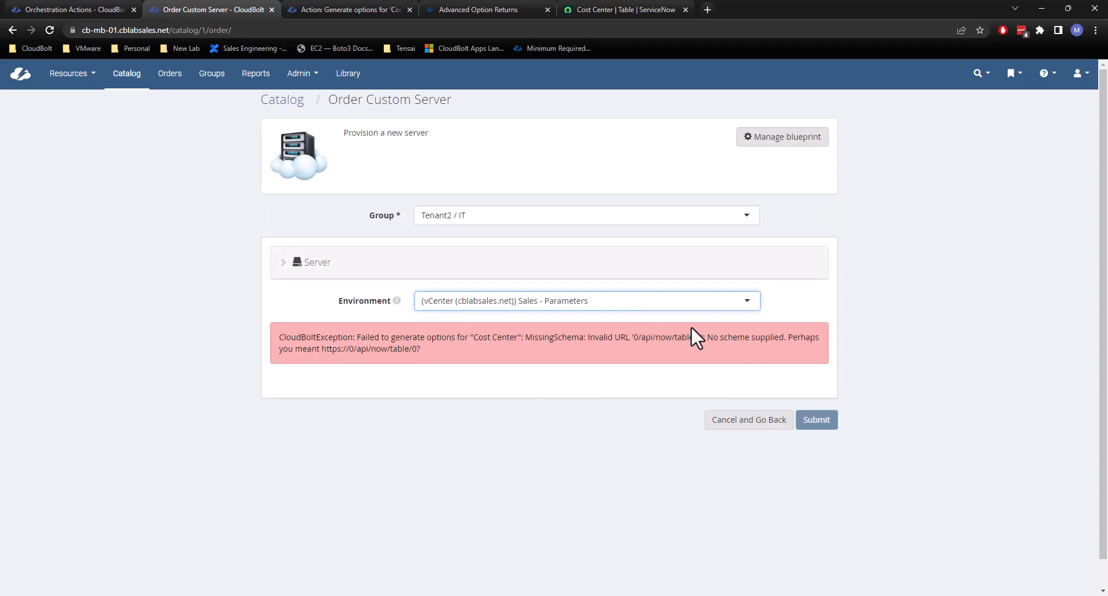
Examine the URL in the Cost Center option-generation error on the server order form.
left_click_drag(637, 338, 701, 339)
left_click(681, 345)
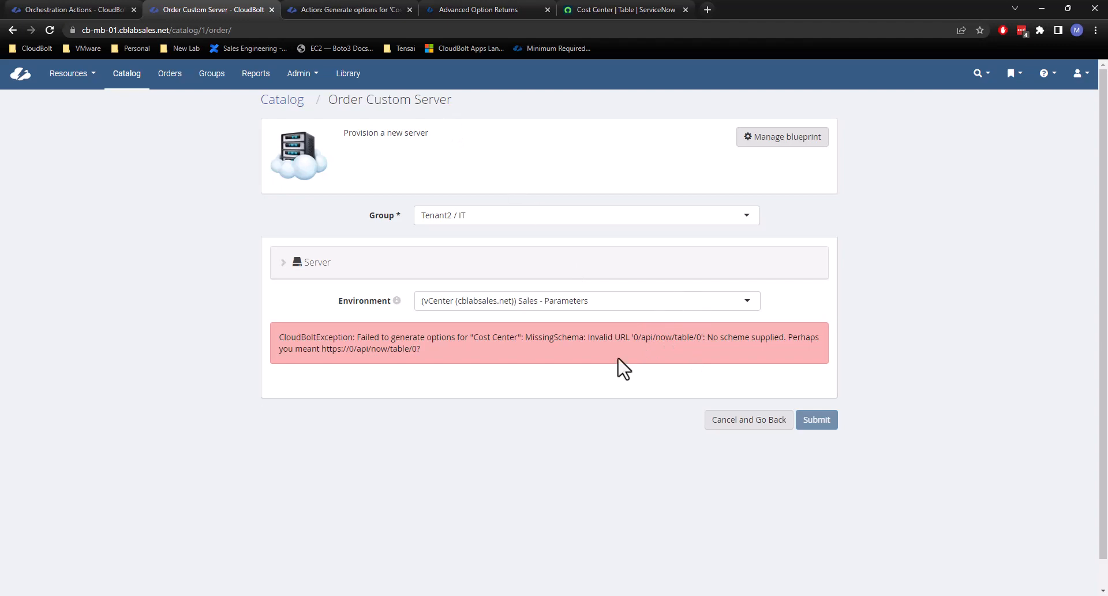
left_click_drag(633, 341, 696, 345)
Return to the Cost Center plug-in and inspect how its code assigns base_url and builds the request URL.
left_click(69, 10)
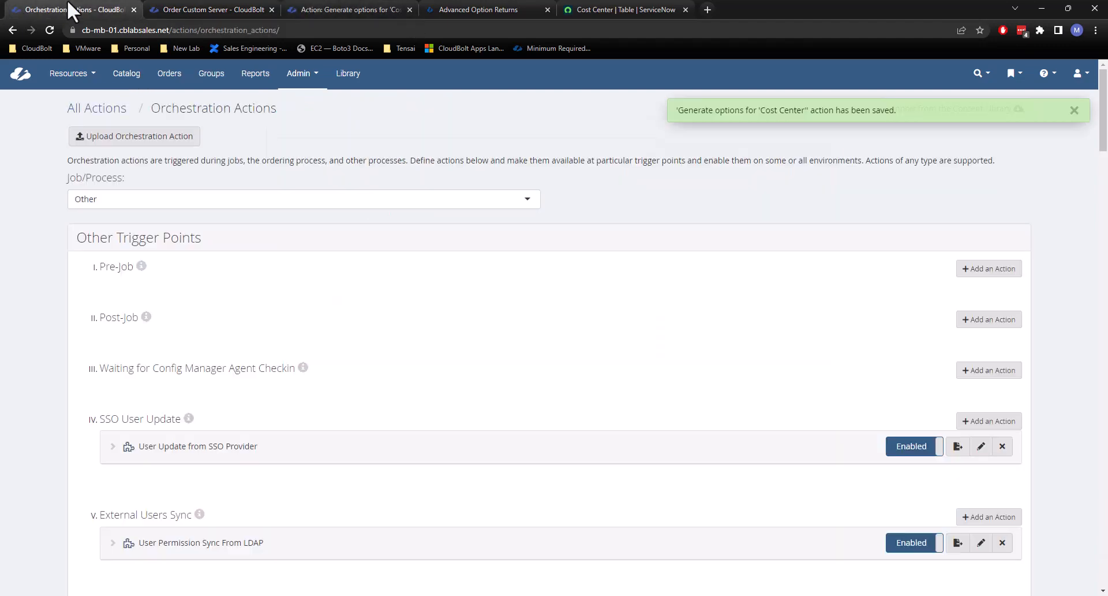
left_click(208, 10)
left_click(363, 10)
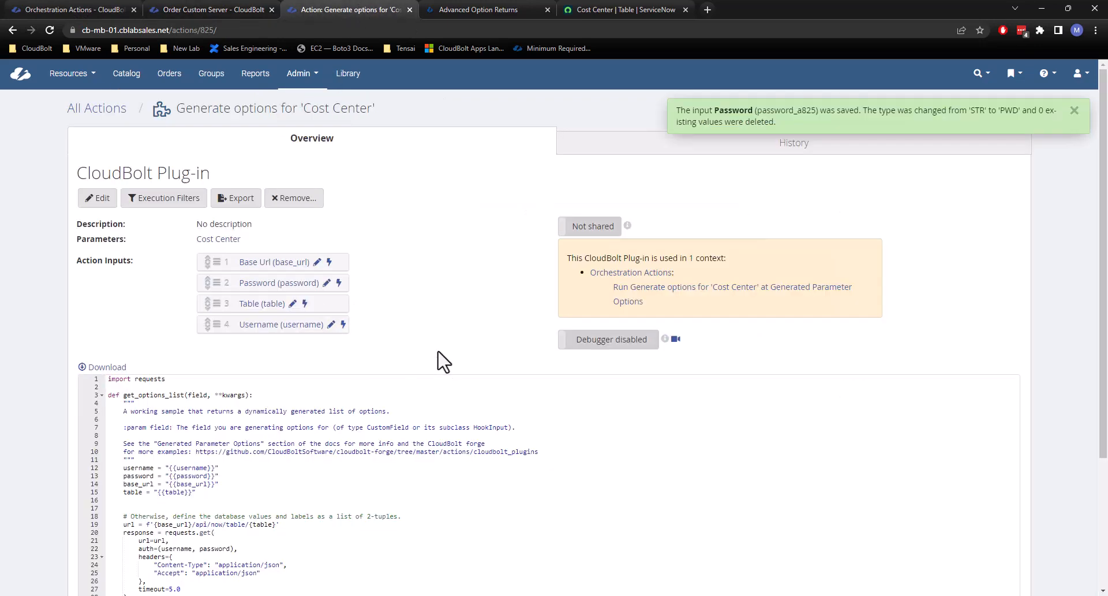
scroll(439, 358, "down", 2)
scroll(415, 396, "down", 1)
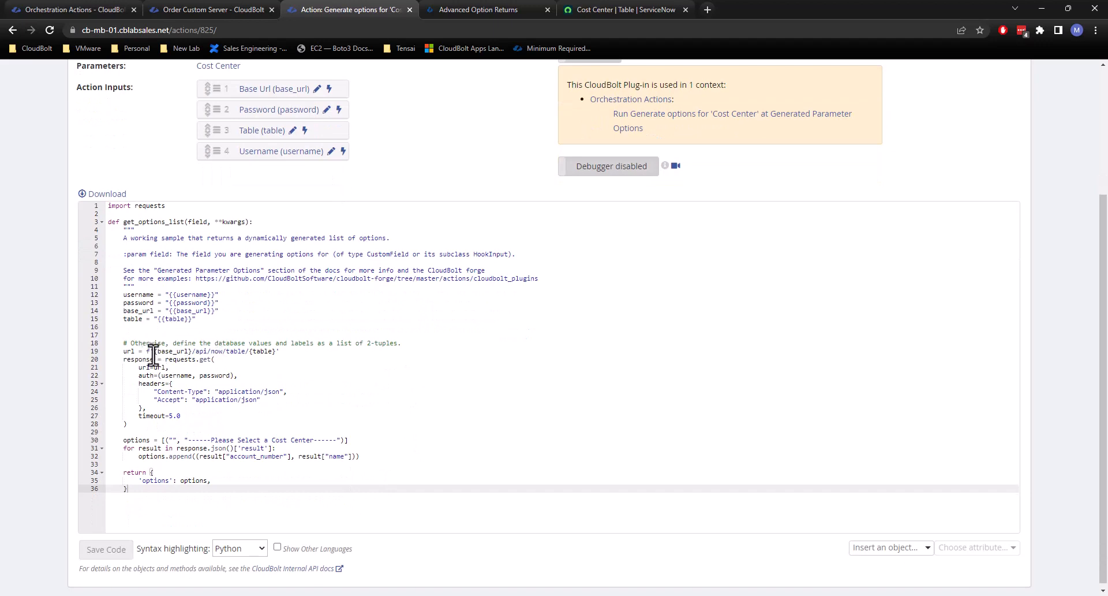
double_click(173, 350)
double_click(192, 311)
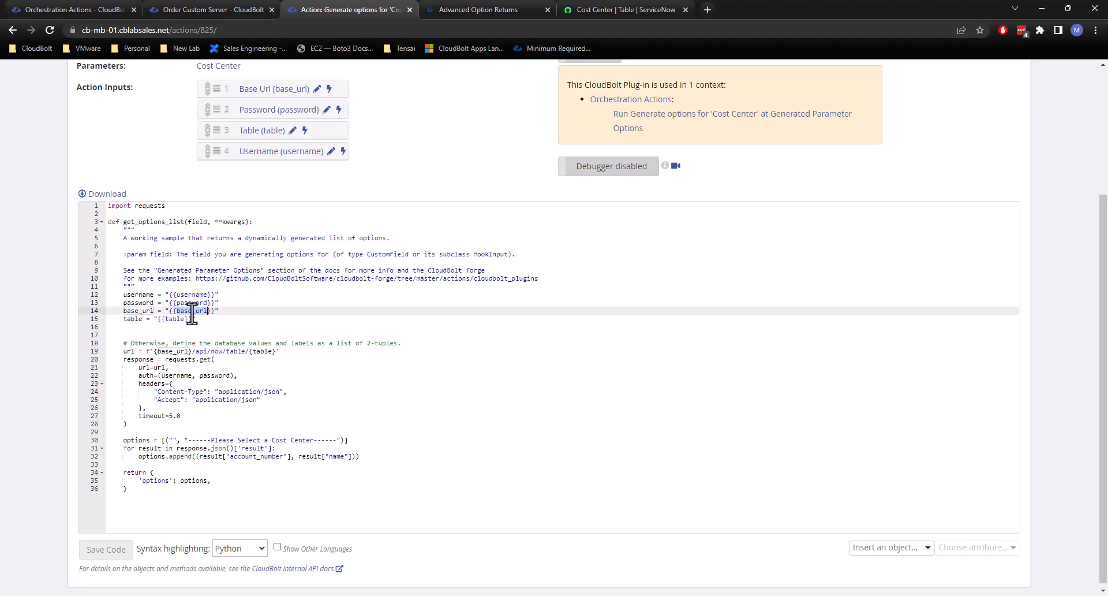
key("End")
scroll(451, 161, "up", 1)
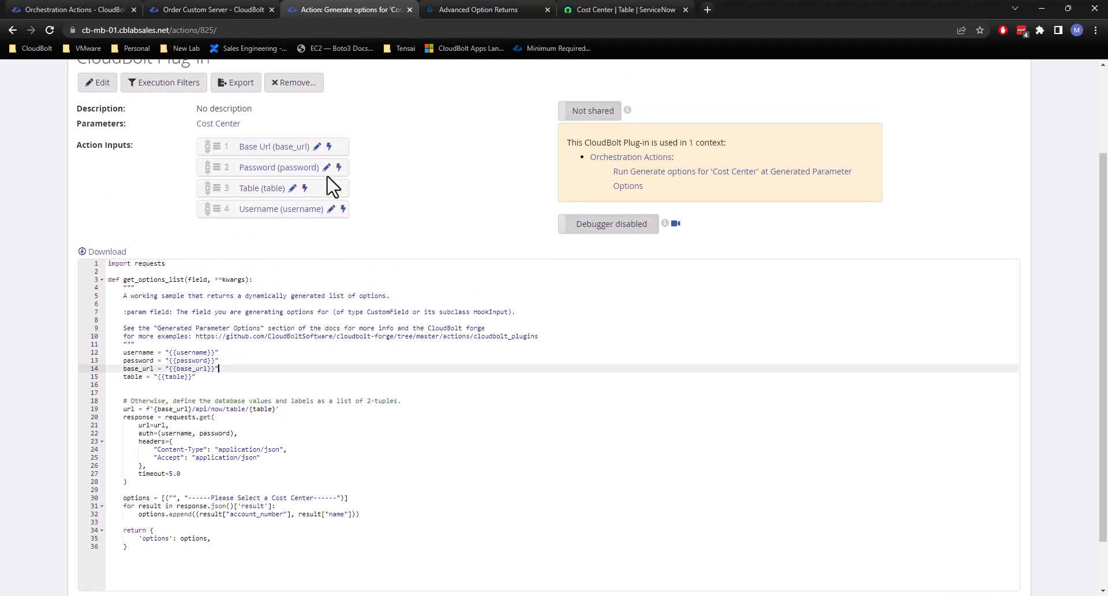
Reload the plug-in page and check the Password action input's settings without saving.
left_click(50, 30)
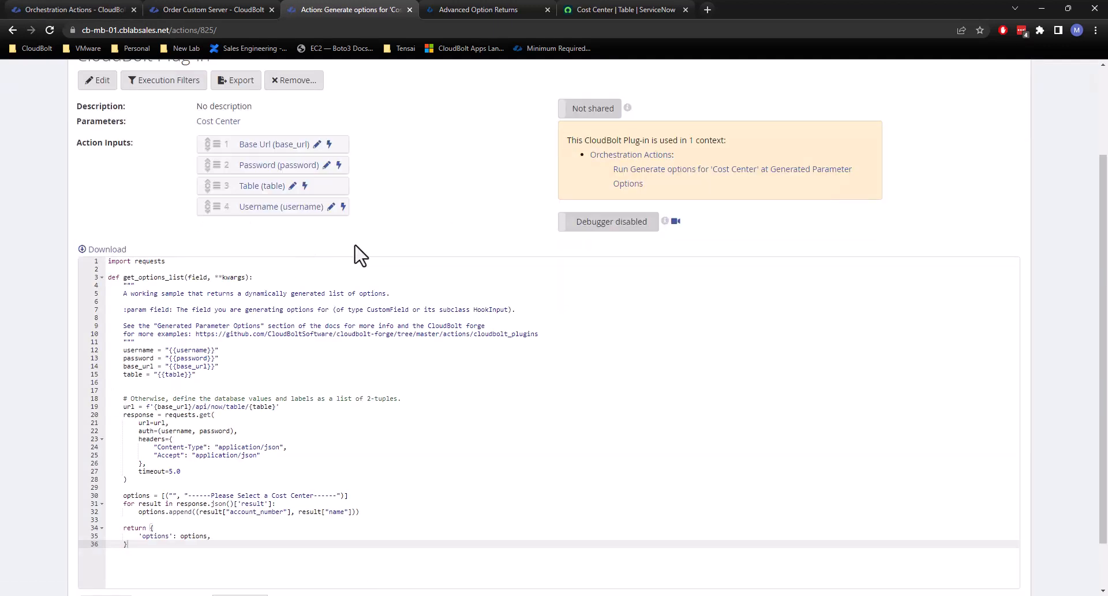
left_click(327, 166)
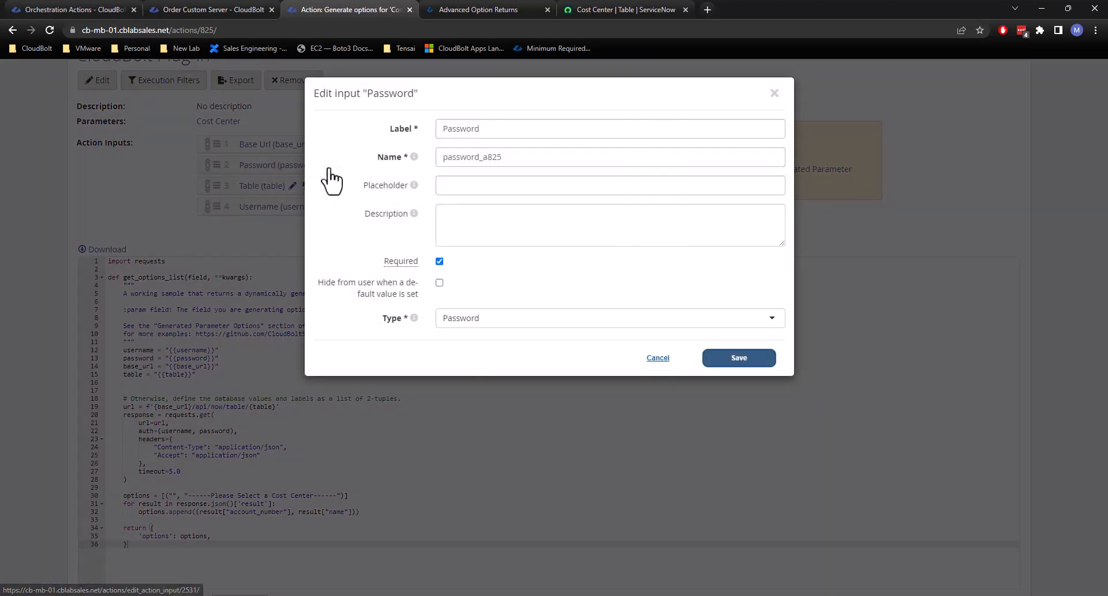
left_click(658, 496)
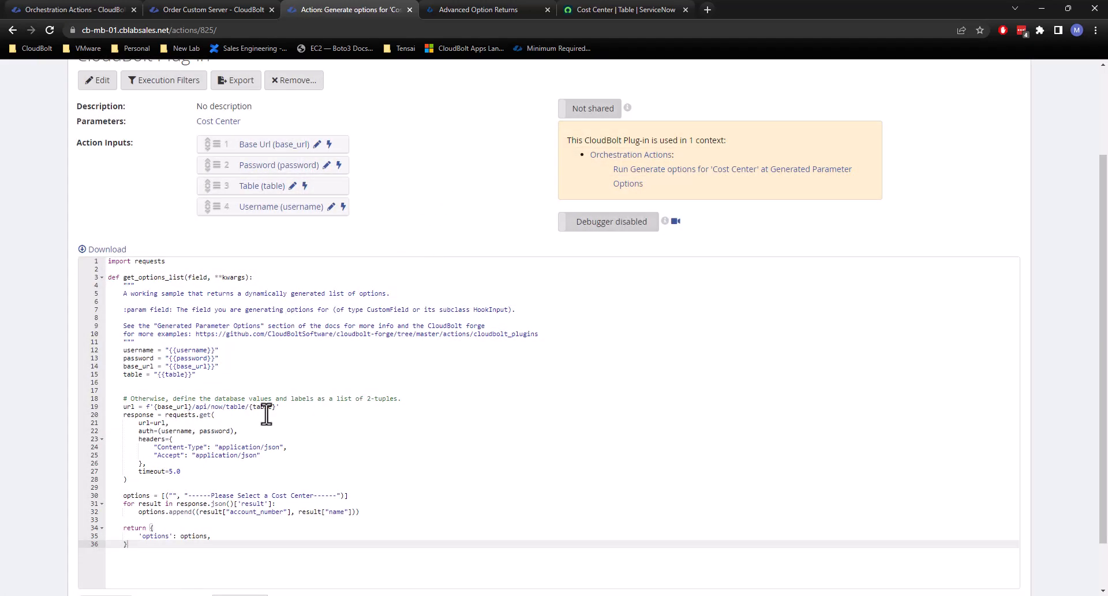
left_click(291, 408)
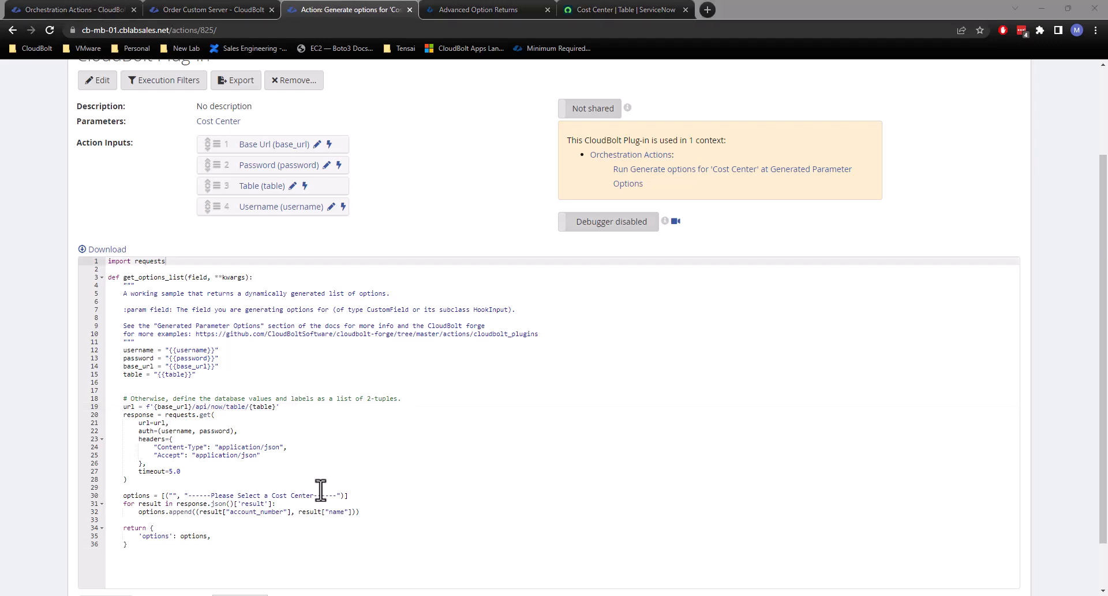
Add the ThreadLogger import and a logger definition below import requests, leaving out the urlencode import, with an extra blank line before the function.
left_click(178, 261)
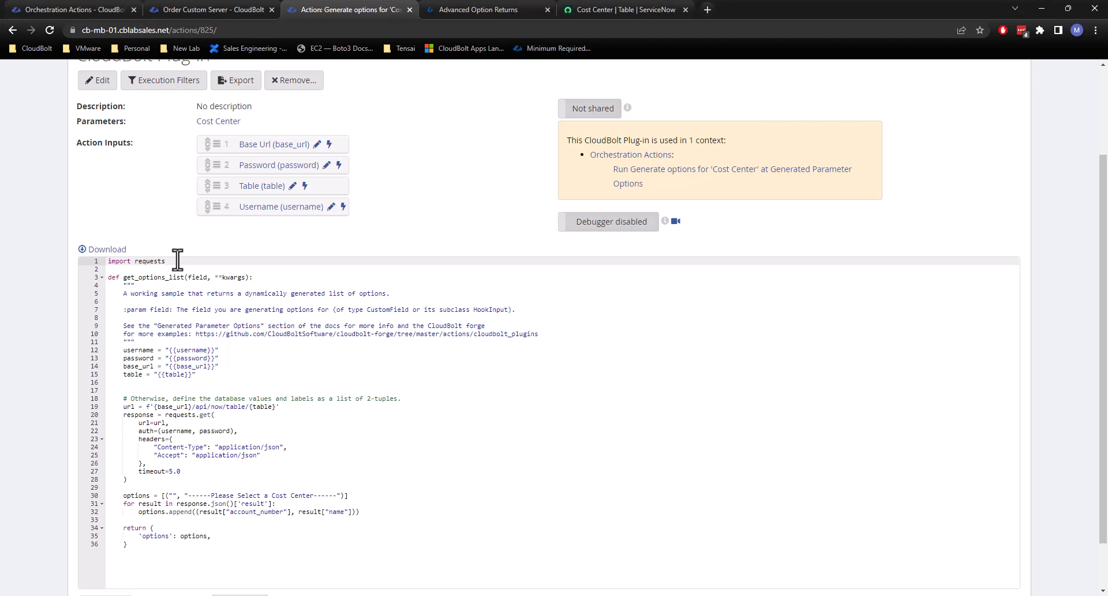
type("from utilities.logger import ThreadLogger from urllib.parse import urlencode  logger = ThreadLogger(\"Service Now Order Submit\")")
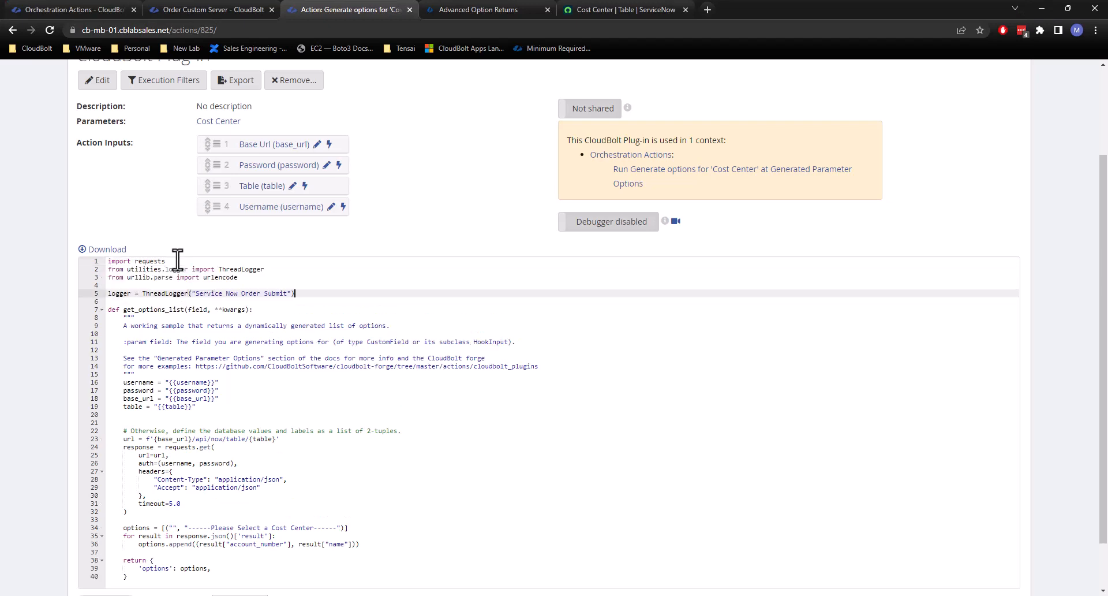
left_click_drag(260, 279, 267, 272)
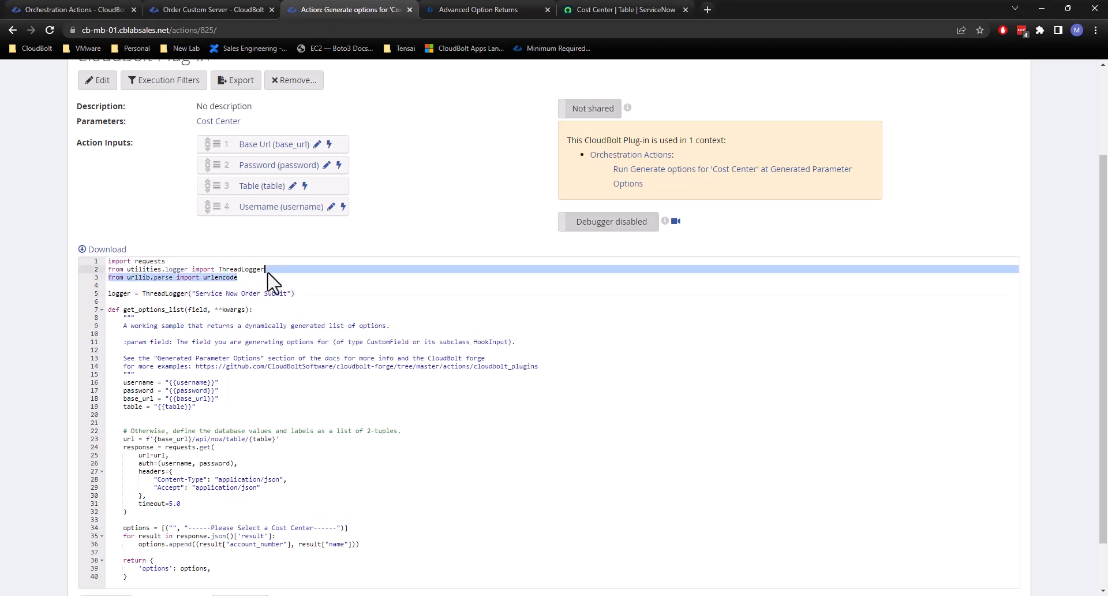
key("Delete")
key("Down")
key("Down")
key("Down")
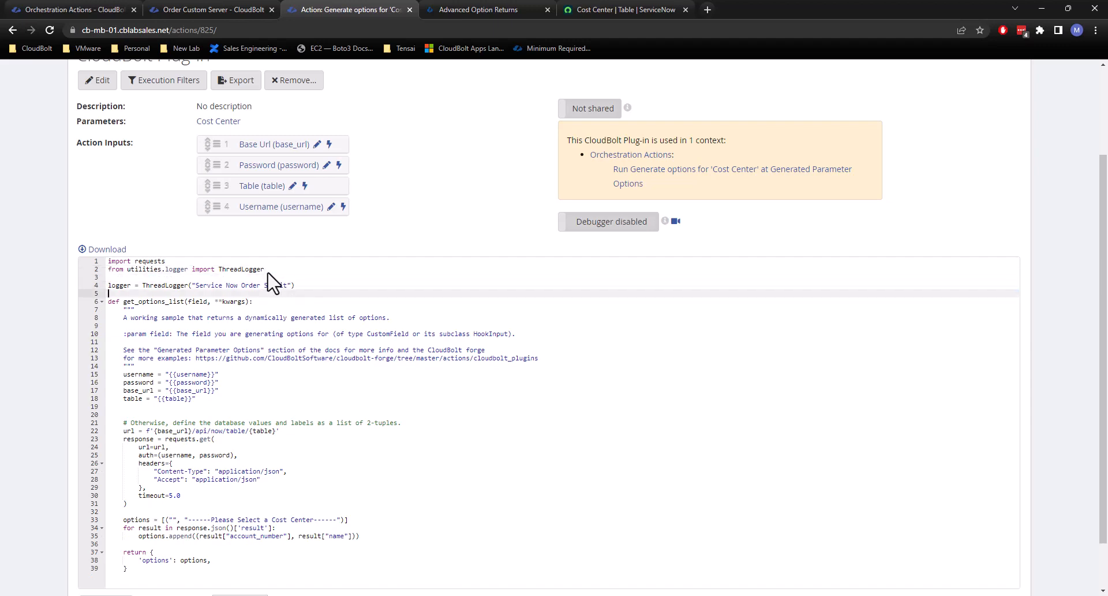
key("Return")
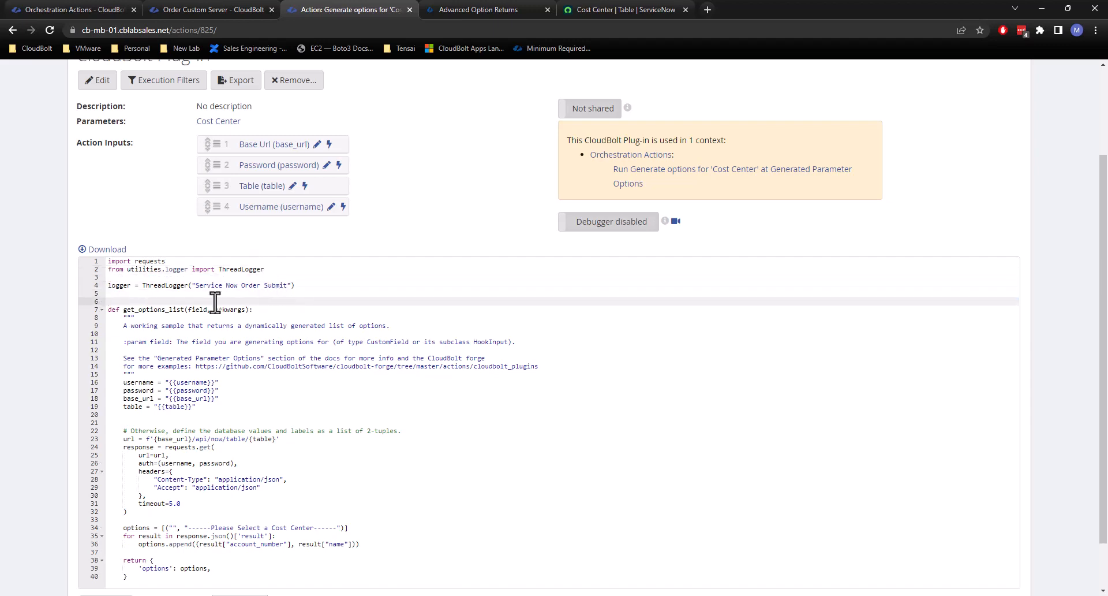
Rename the logger in the ThreadLogger call to "Service Now Generate Options".
left_click_drag(266, 269, 107, 272)
left_click(155, 280)
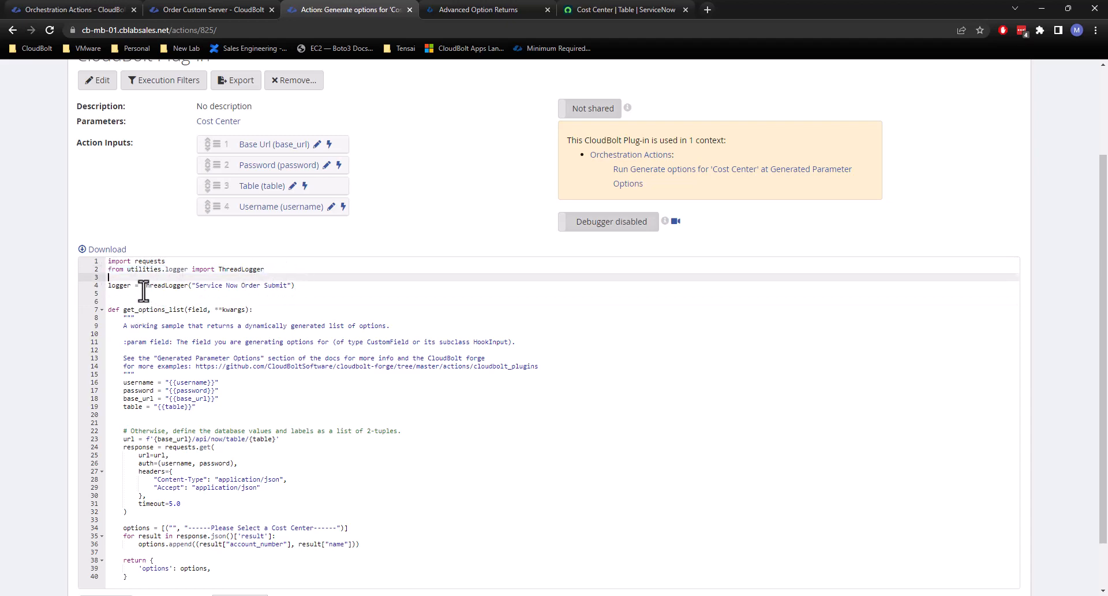
left_click_drag(108, 286, 133, 292)
left_click(129, 286)
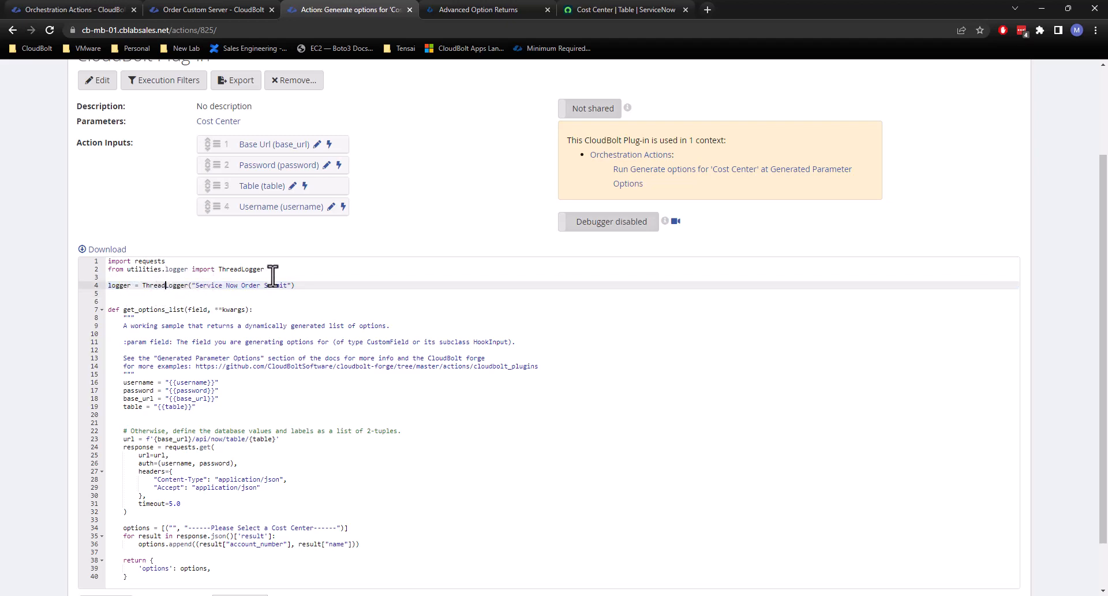
left_click_drag(287, 286, 196, 286)
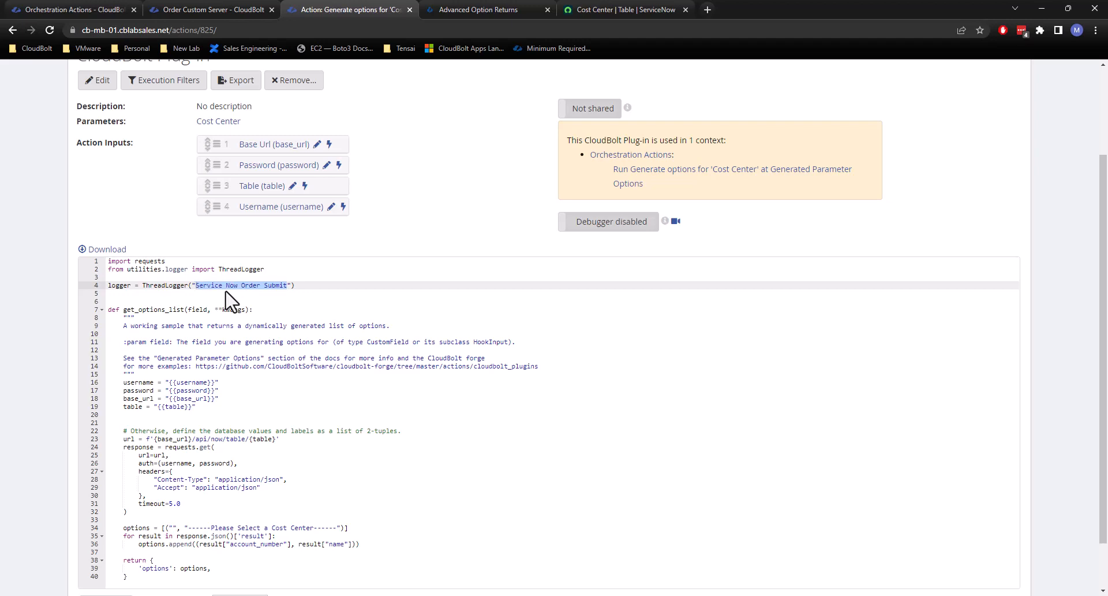
key("Right")
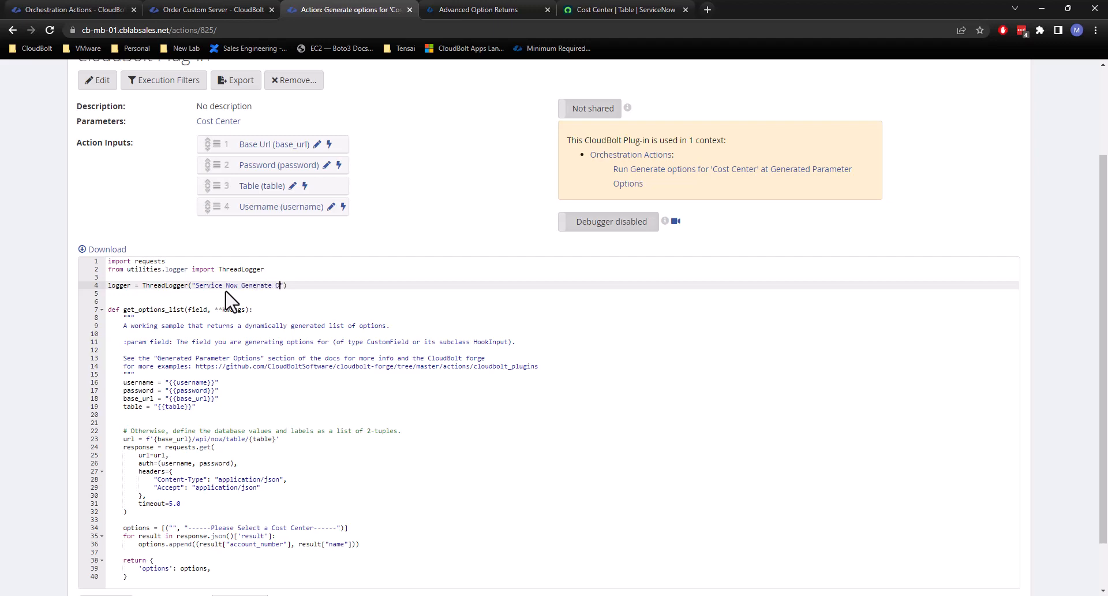
left_click(225, 293)
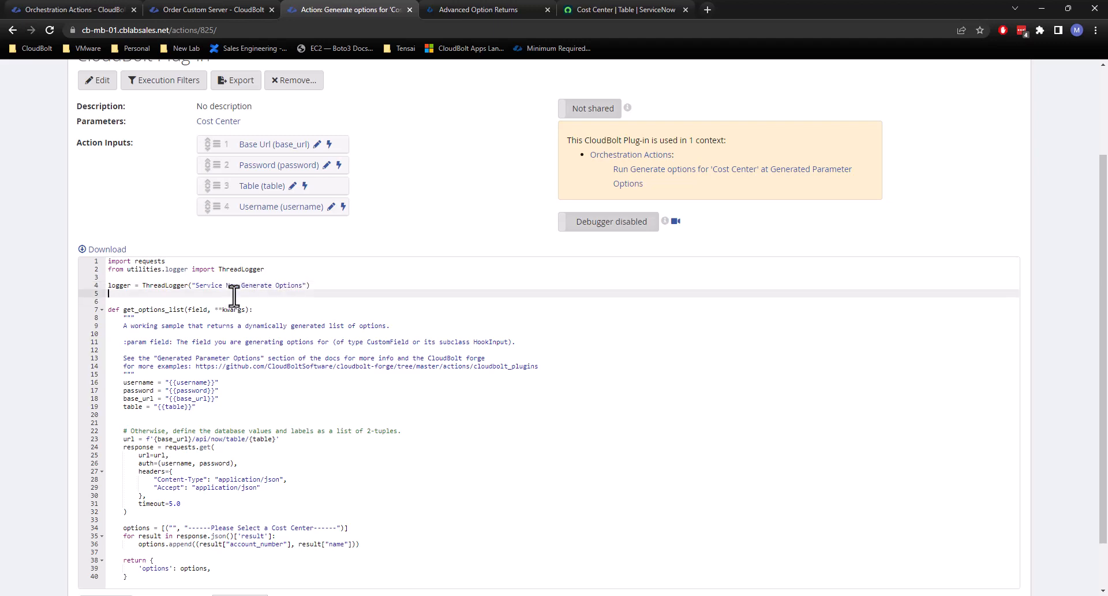
Insert a new line below the url assignment in get_options_list.
left_click(287, 439)
key("Return")
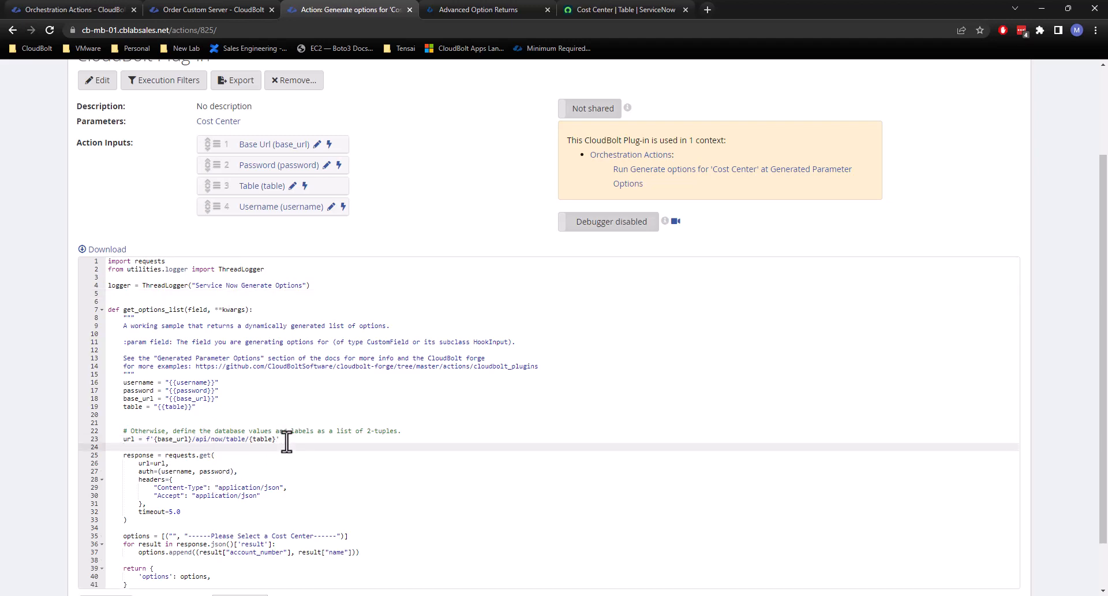
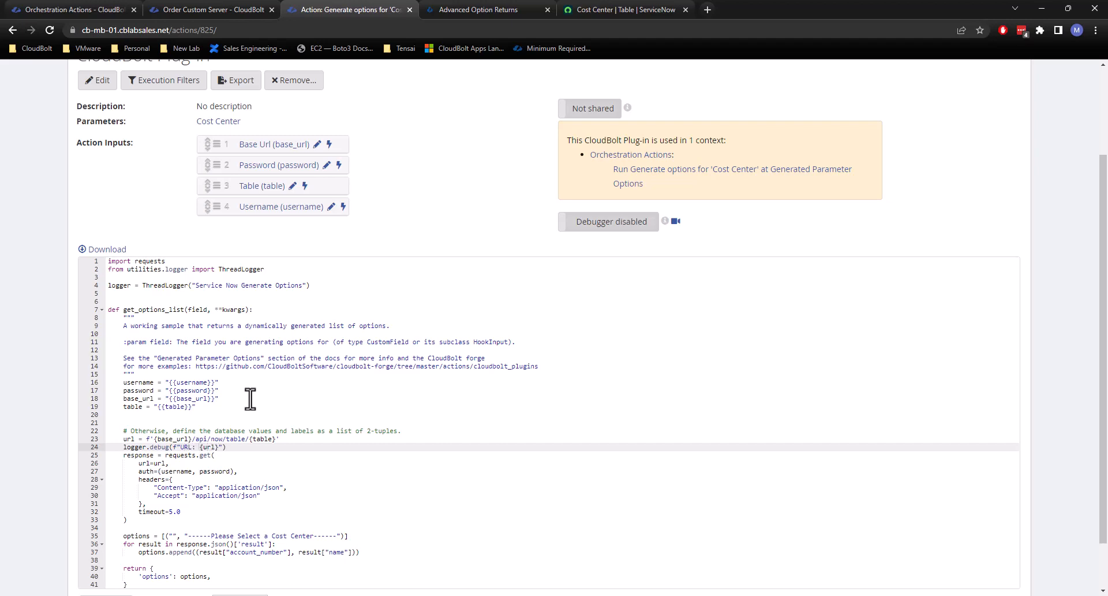
Copy the URL debug logging line and paste three copies of it directly below the table assignment in get_options_list.
left_click_drag(237, 448, 118, 448)
key("ctrl+c")
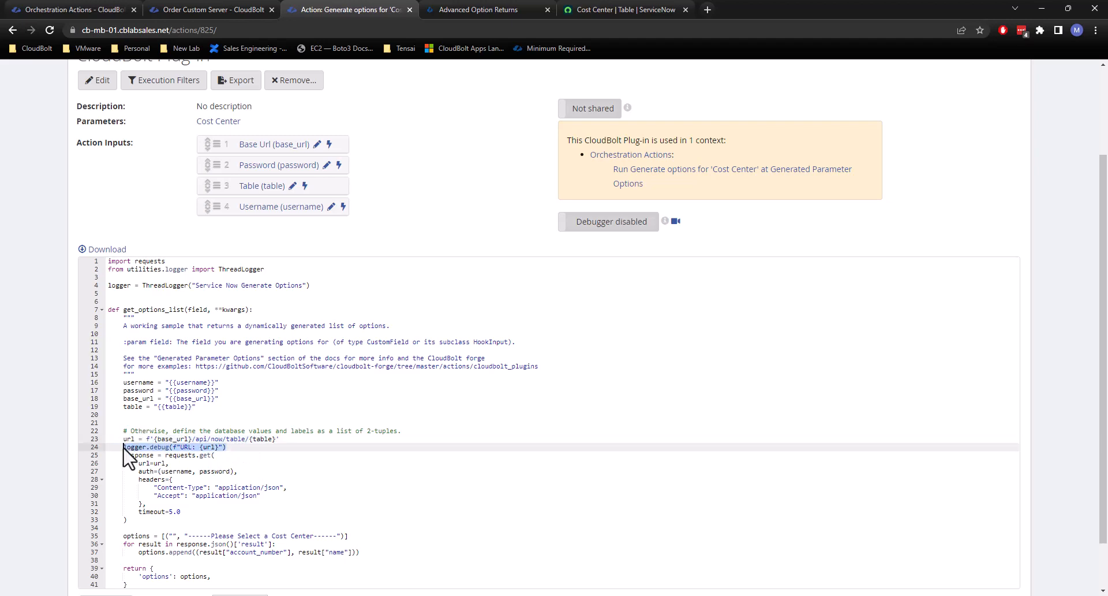
left_click(206, 405)
key("Return")
key("ctrl+v")
key("Return")
key("ctrl+v")
key("Return")
key("ctrl+v")
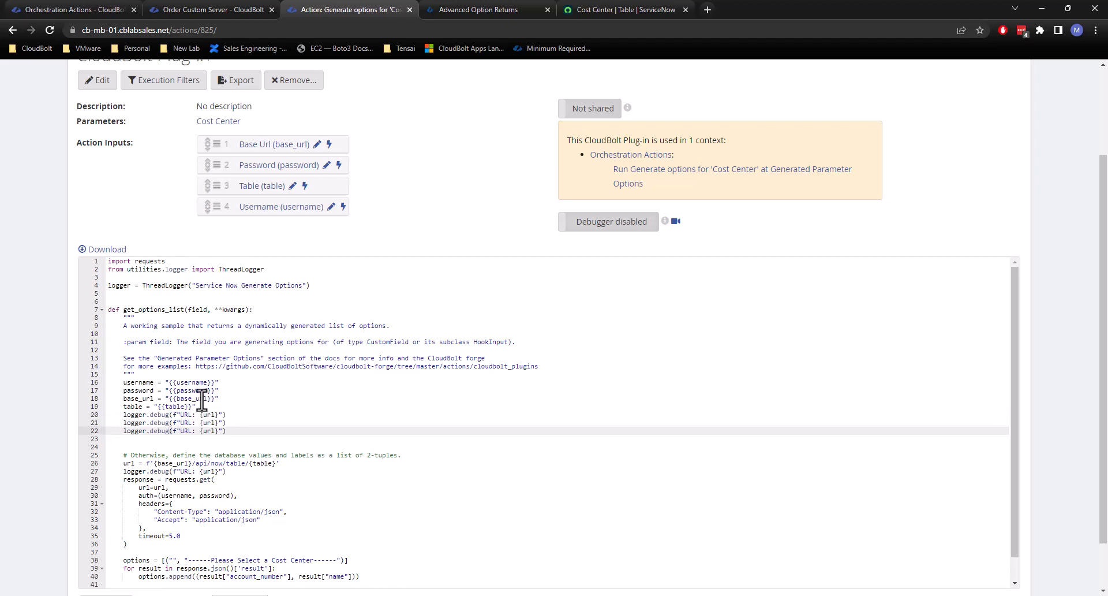
Change the first pasted debug line to use username as both its label and its logged variable.
double_click(193, 382)
key("ctrl+c")
double_click(185, 414)
key("ctrl+v")
double_click(228, 414)
key("ctrl+v")
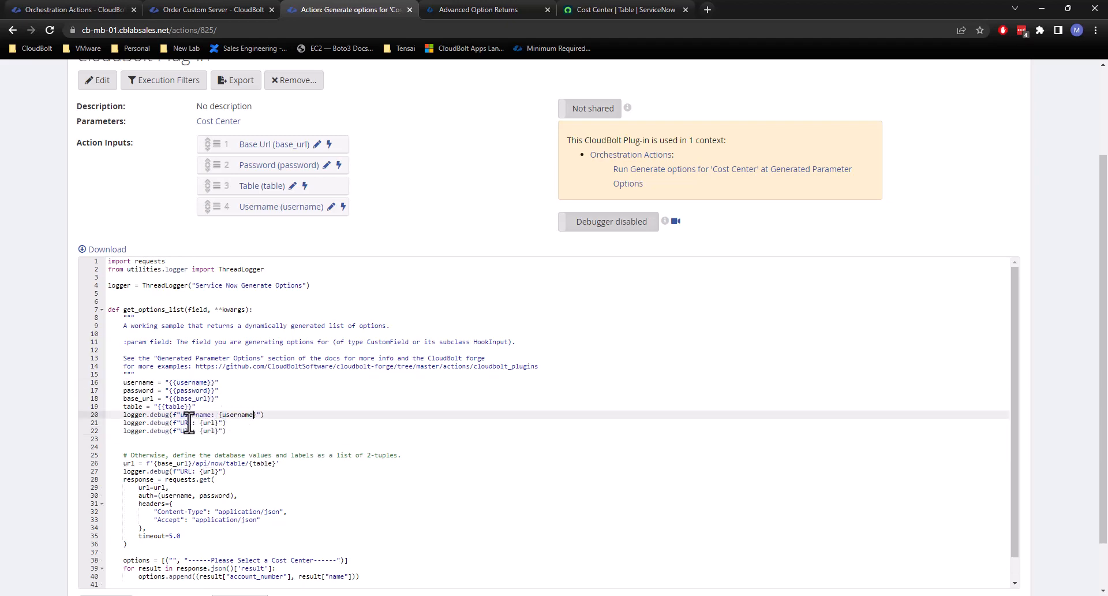
Change the second pasted debug line to use base_url as both its label and its logged variable.
double_click(131, 398)
key("ctrl+c")
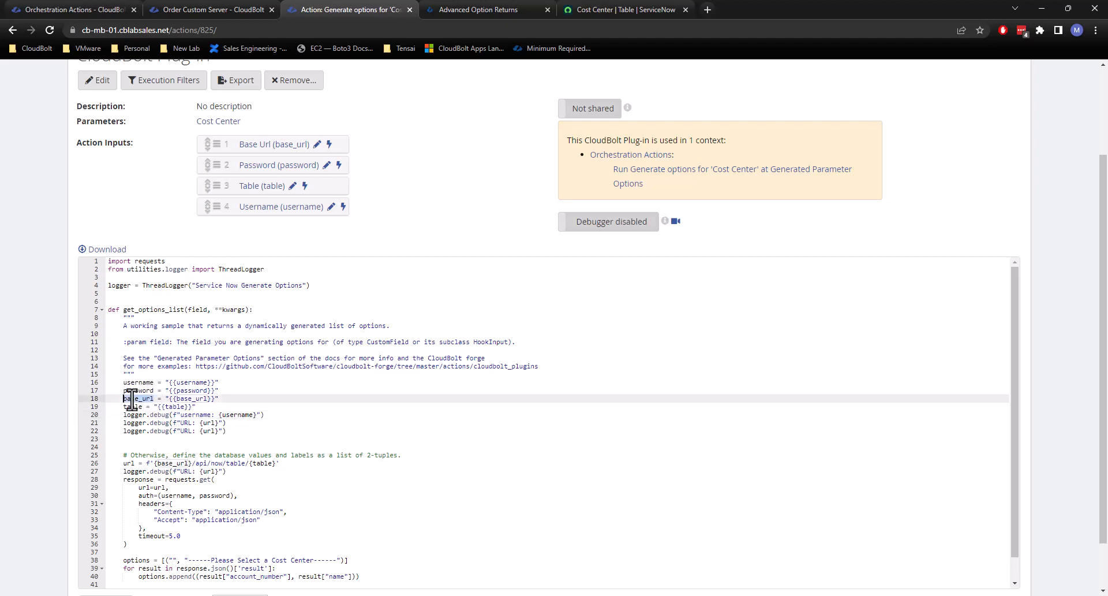
double_click(186, 423)
key("ctrl+v")
left_click(229, 423)
double_click(229, 423)
key("ctrl+v")
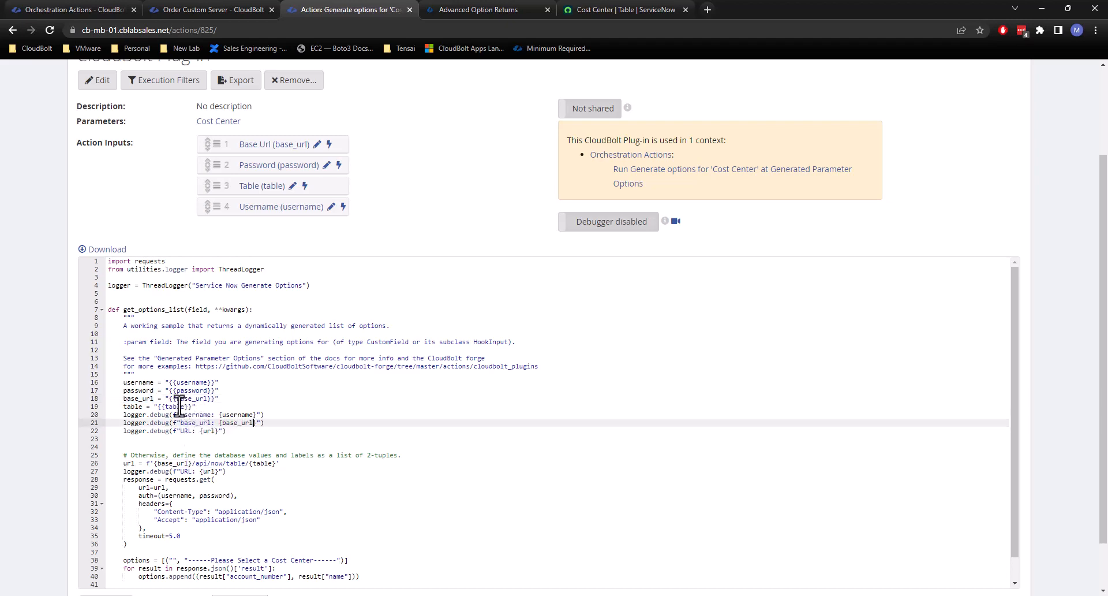
Change the third pasted debug line to use table as both its label and its logged variable.
double_click(132, 406)
key("ctrl+c")
double_click(183, 431)
key("ctrl+v")
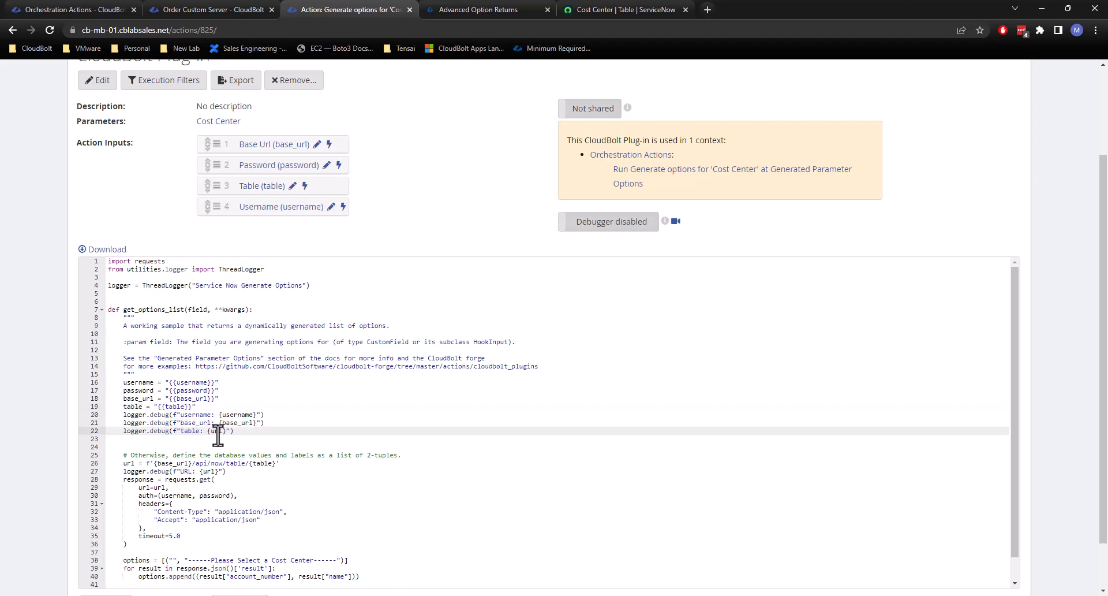
left_click(267, 425)
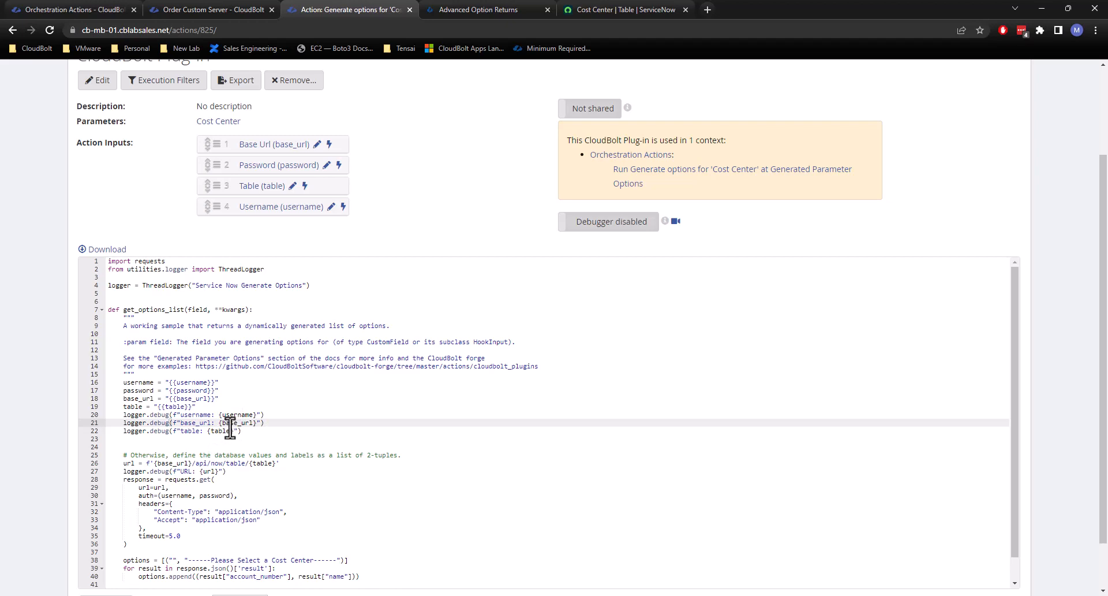
Save the edited plug-in code.
scroll(271, 404, "down", 3)
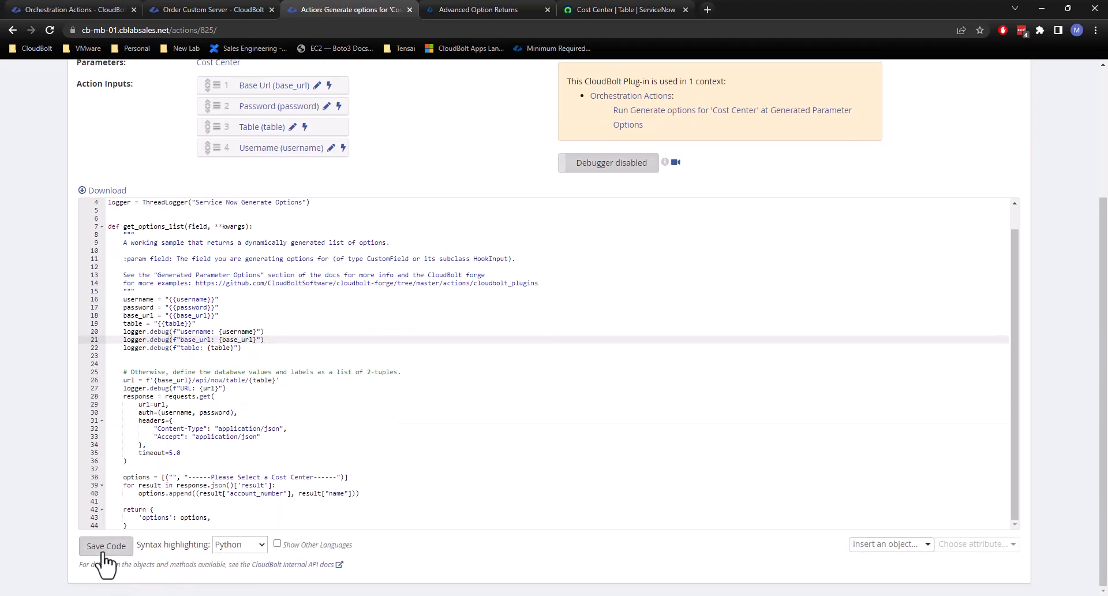
key("ctrl+s")
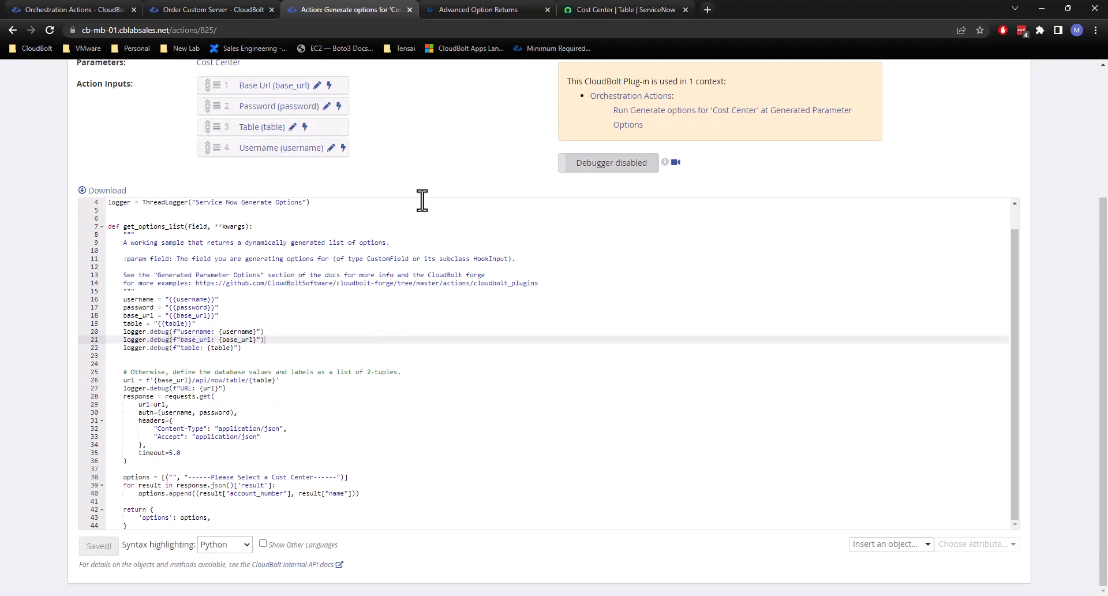
scroll(589, 218, "up", 1)
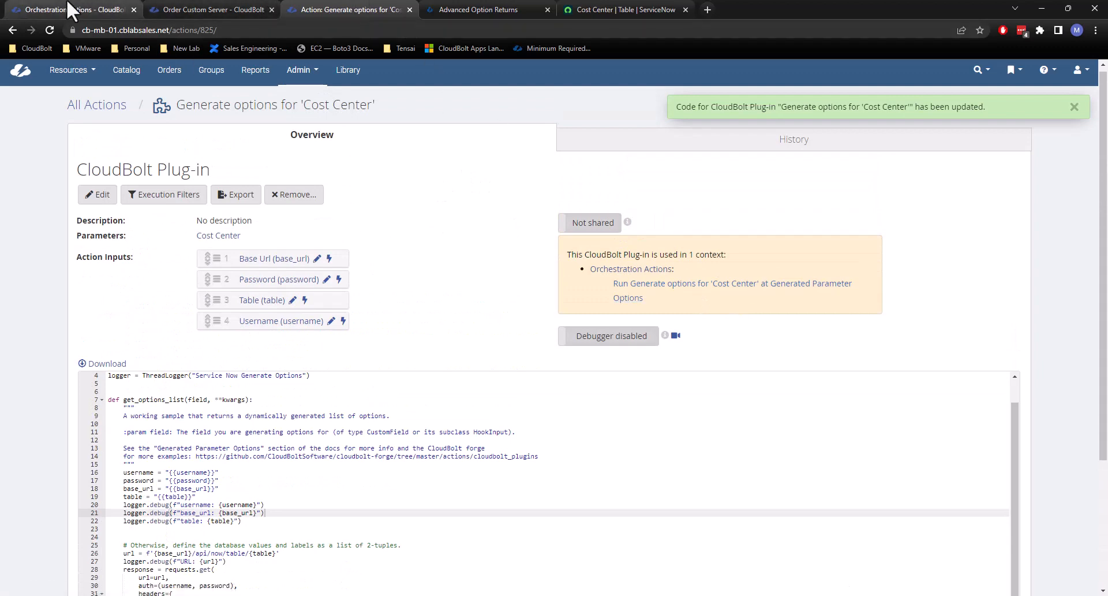
Reload the Orchestration Actions page, find the "cost center" action, and check its default input values without saving.
left_click(44, 10)
left_click(50, 30)
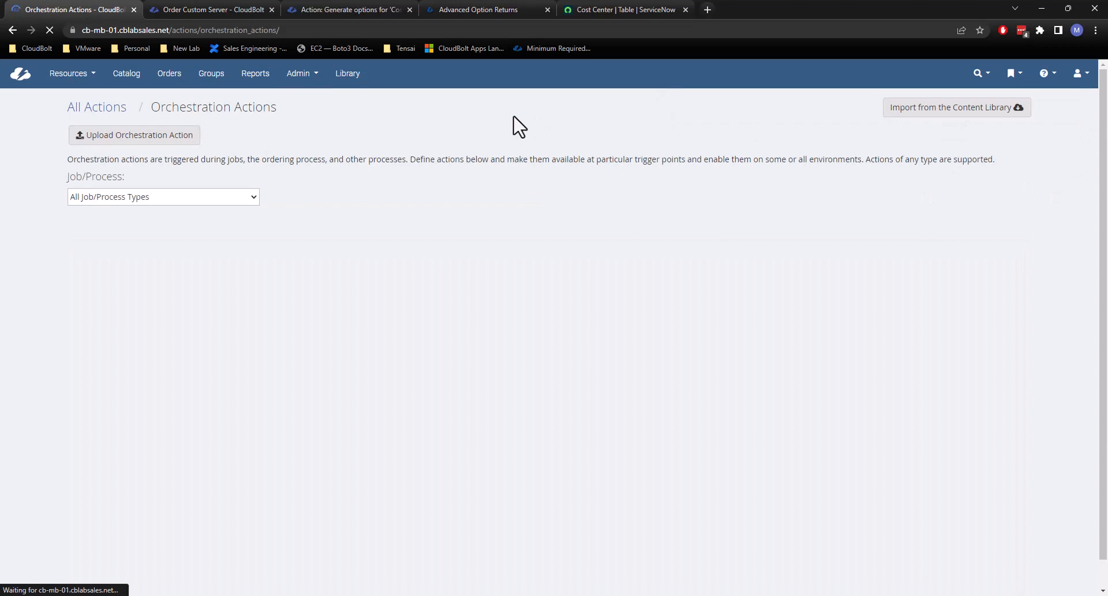
key("ctrl+f")
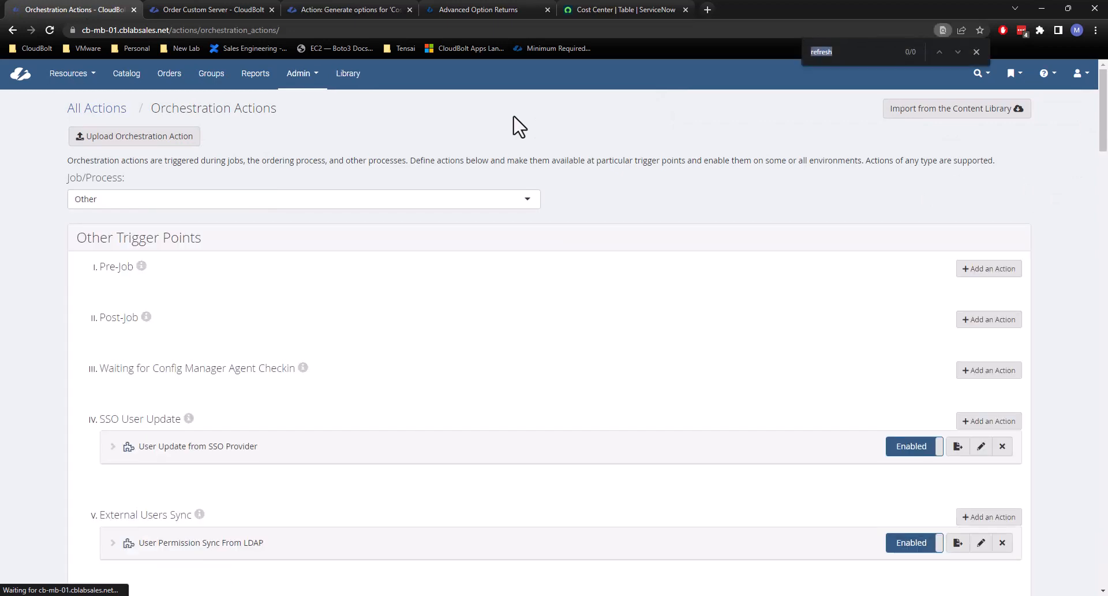
type("co")
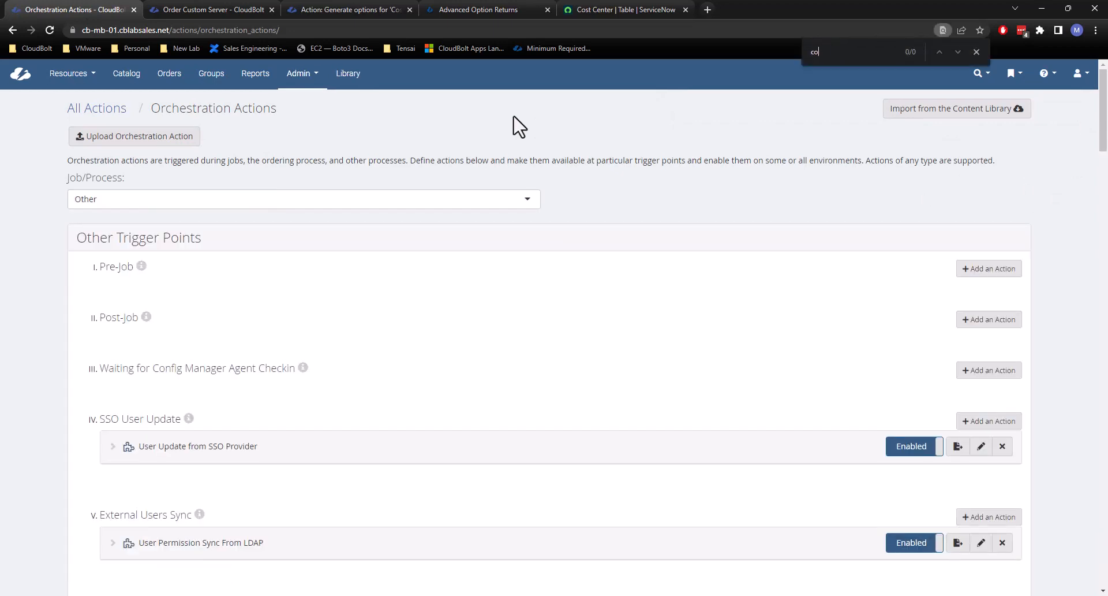
type("st center")
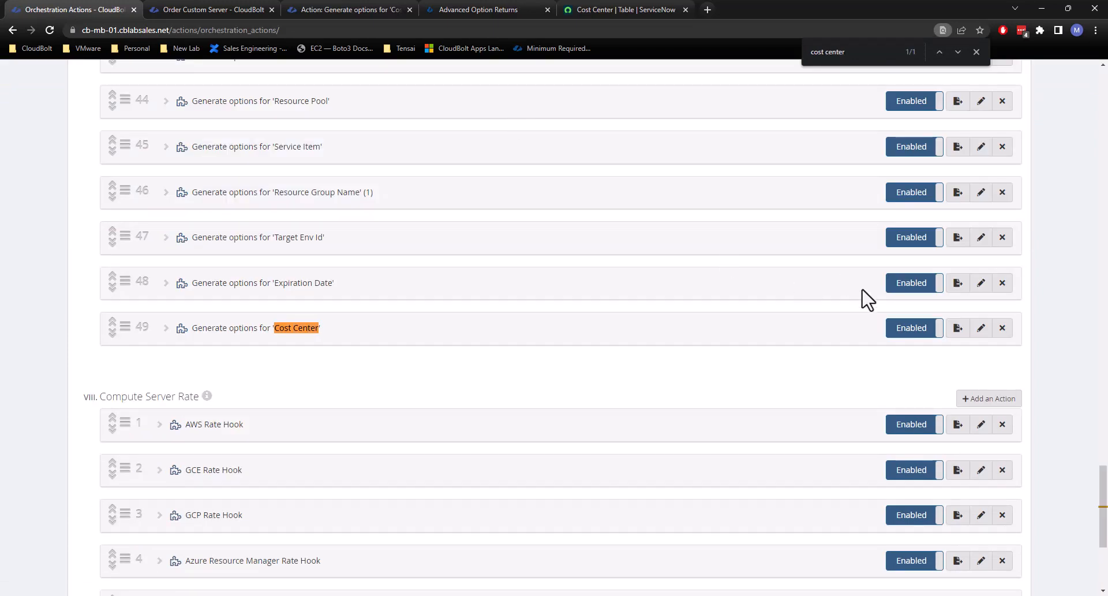
left_click(981, 328)
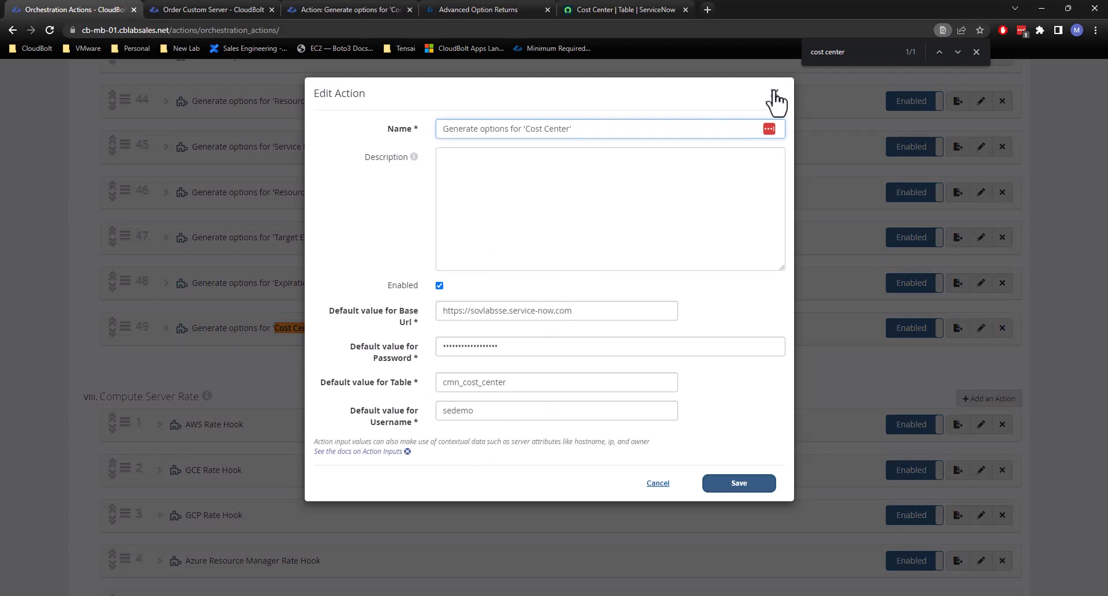
left_click(775, 94)
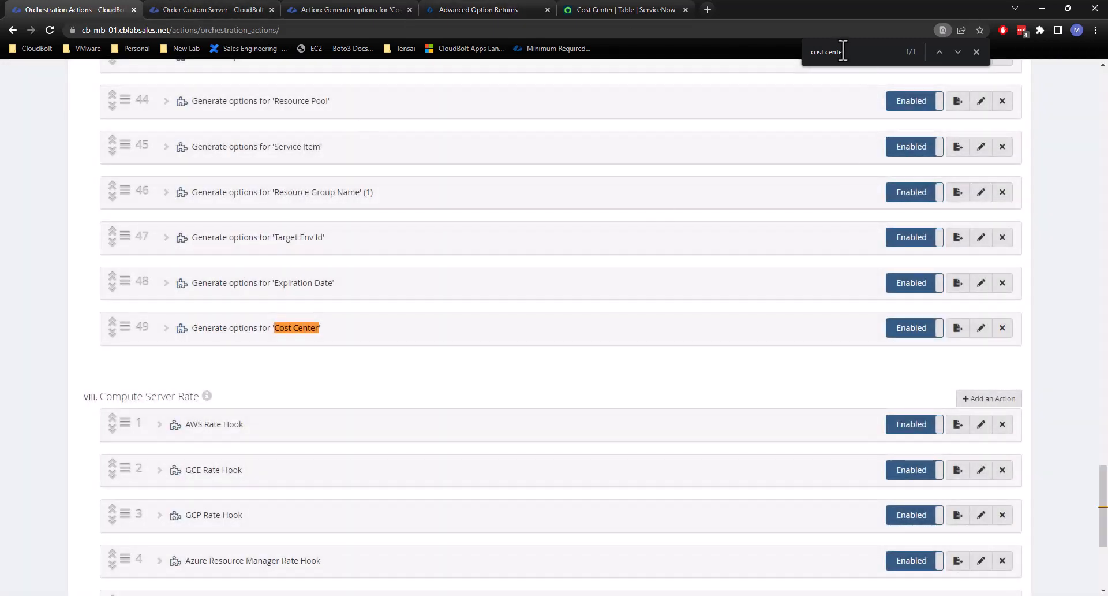
left_click(976, 51)
scroll(1036, 190, "up", 12)
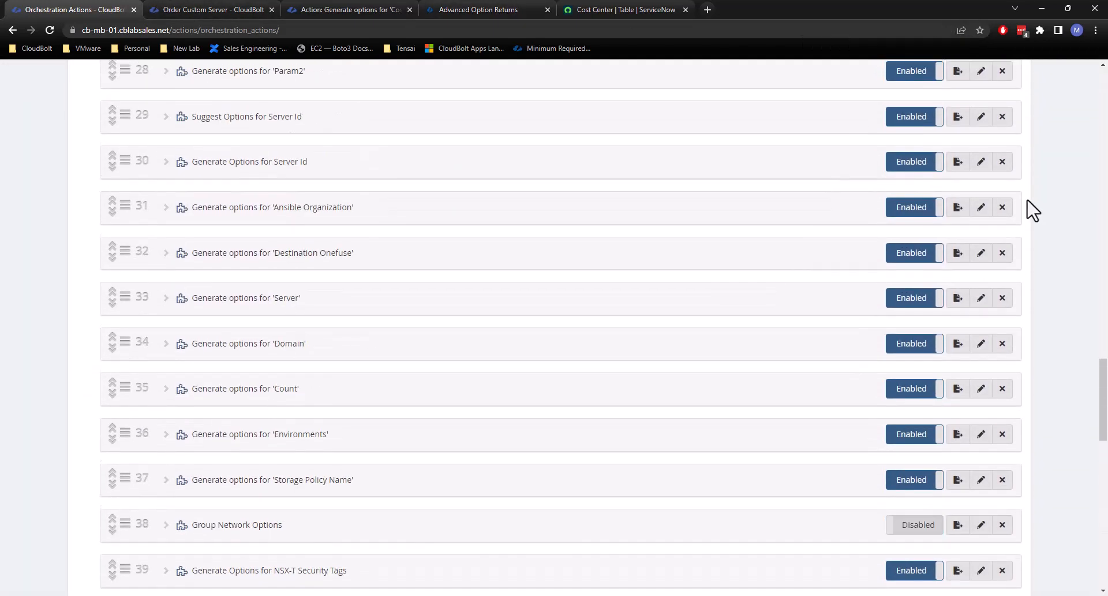
scroll(1033, 211, "up", 6)
Start a fresh Custom Server order from the catalog for group Tenant2 / IT in the (vCenter (cblabsales.net)) Sales - Parameters environment.
left_click(340, 10)
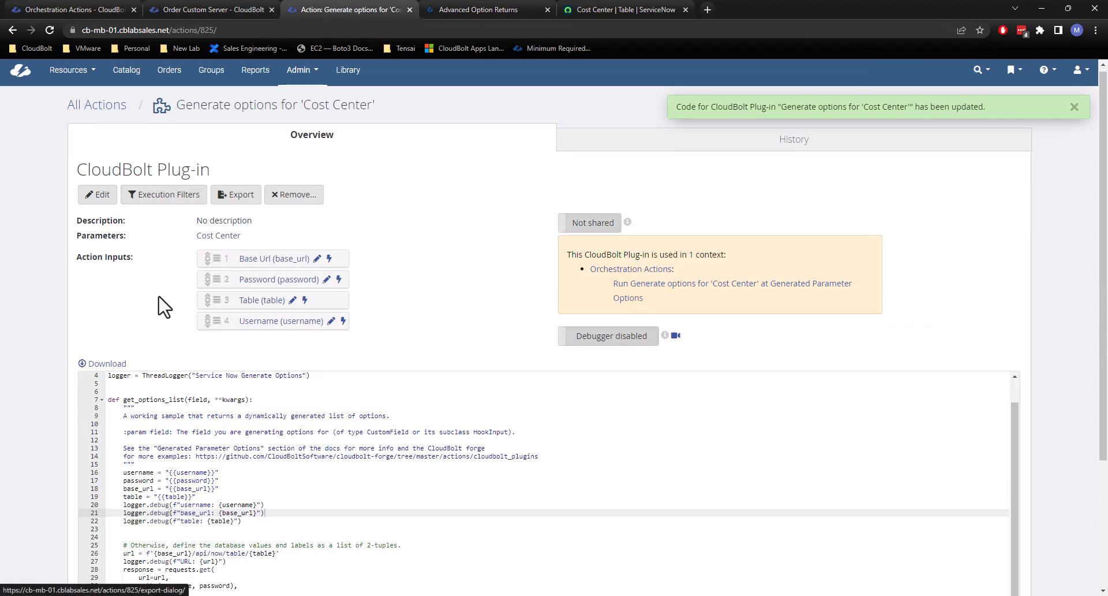
left_click(215, 10)
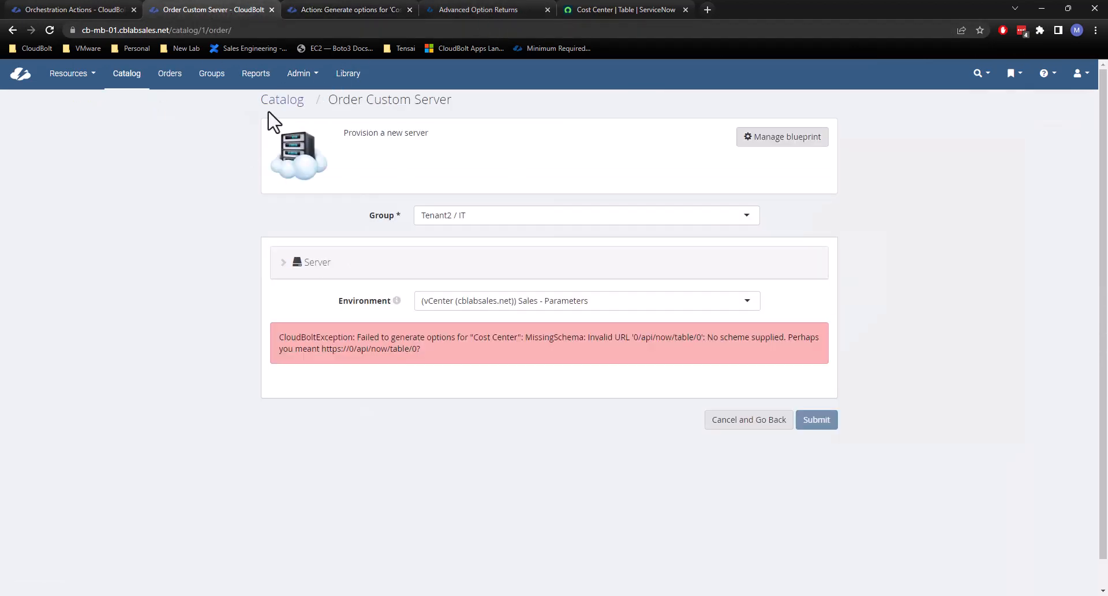
left_click(280, 102)
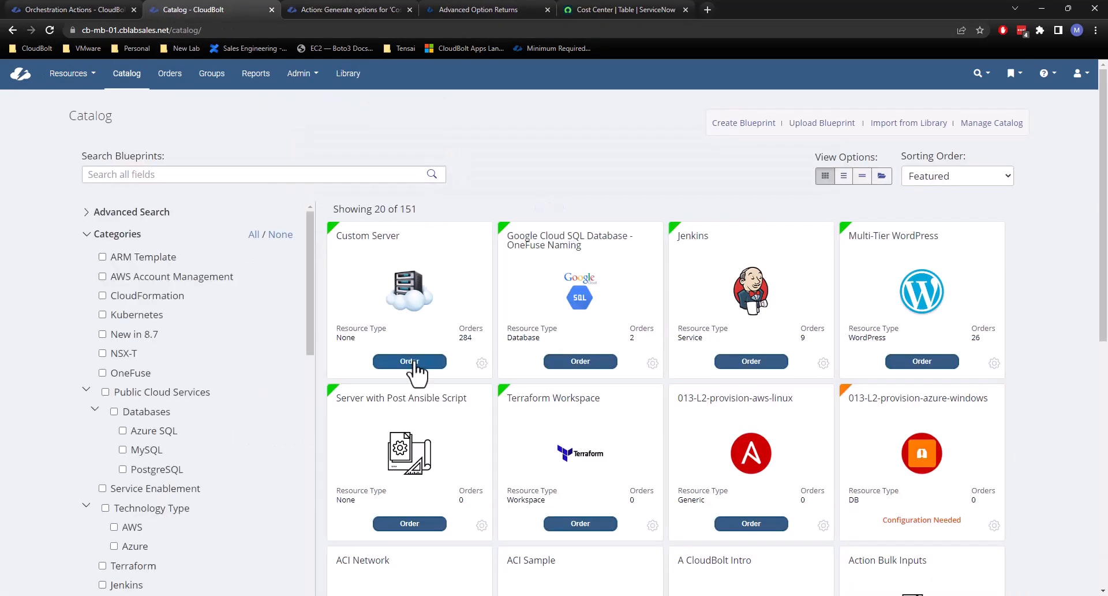
left_click(414, 363)
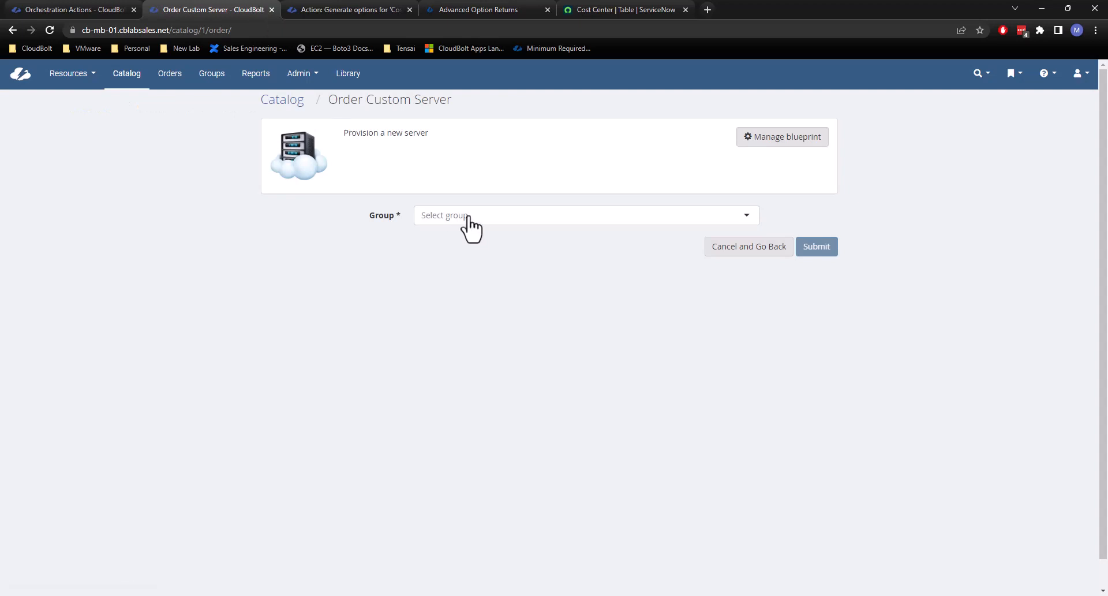
left_click(460, 223)
scroll(477, 321, "down", 4)
left_click(481, 327)
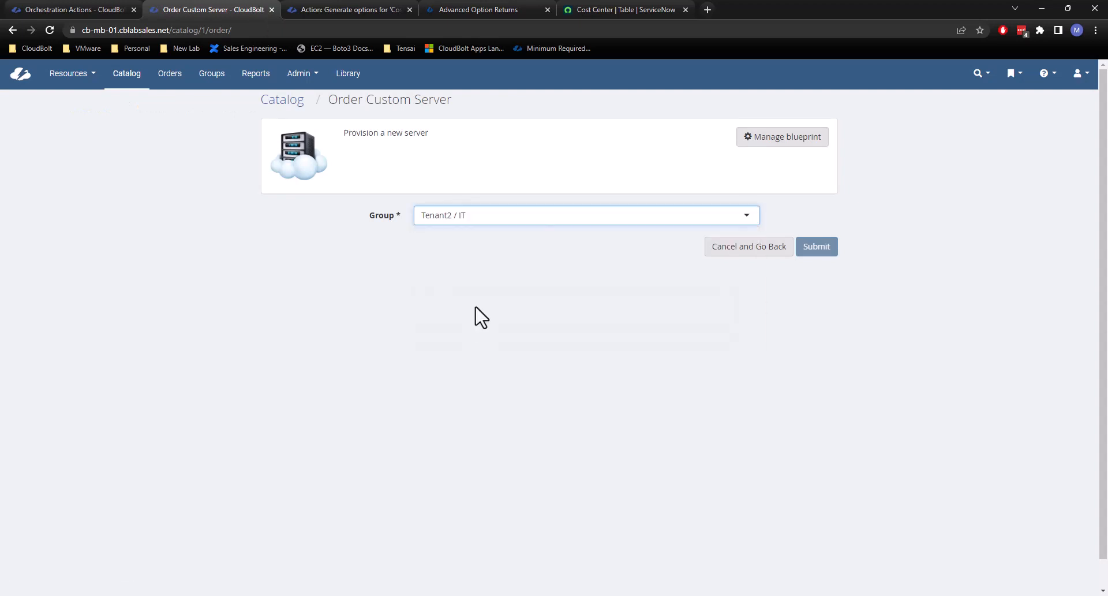
left_click(514, 300)
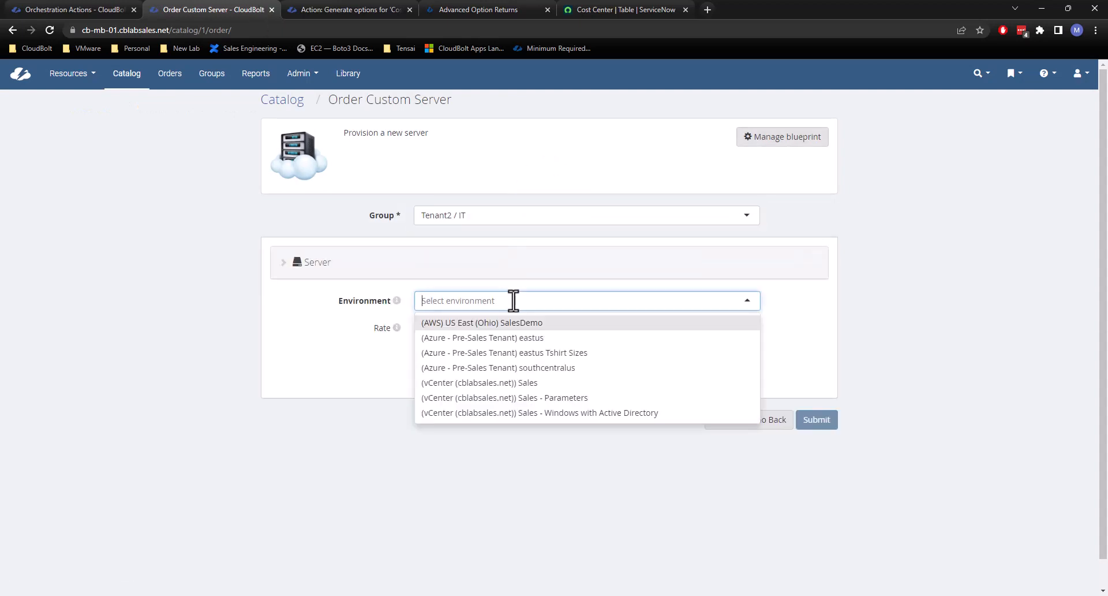
left_click(551, 398)
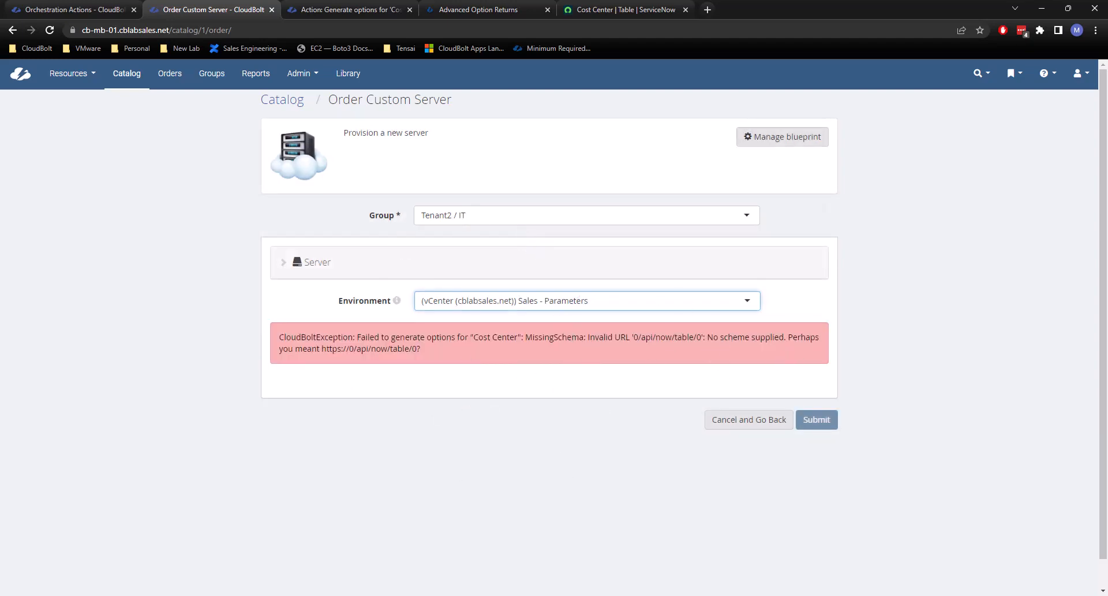
Switch to PyCharm and follow the CloudBolt log in the server terminal with tail -f /var/log/cloudbolt/application.log.
left_click_drag(1107, 202, 289, 595)
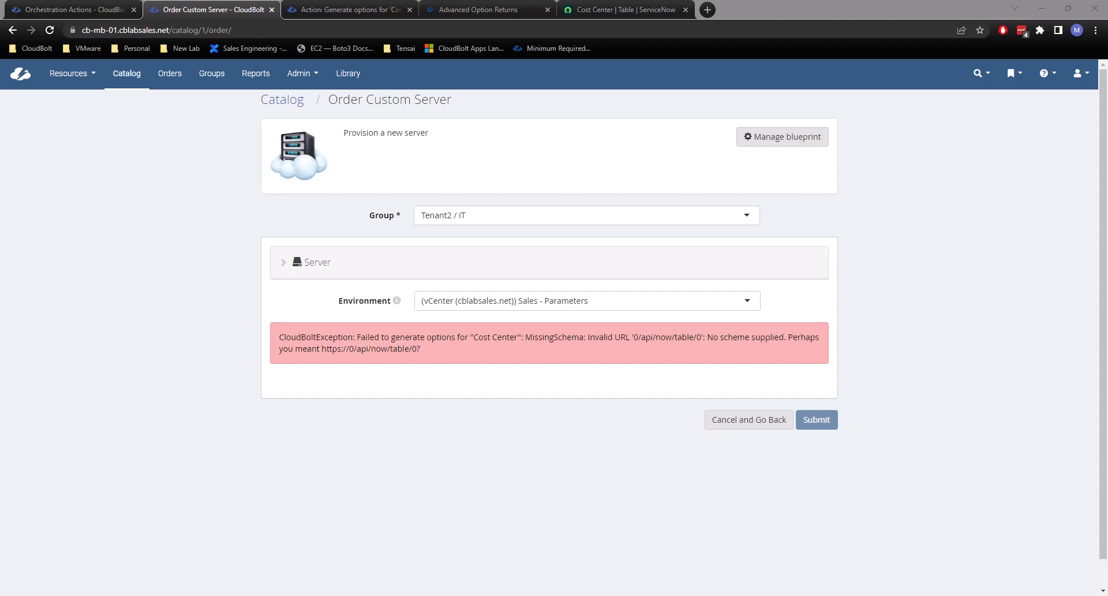
left_click_drag(1107, 249, 411, 5)
triple_click(282, 504)
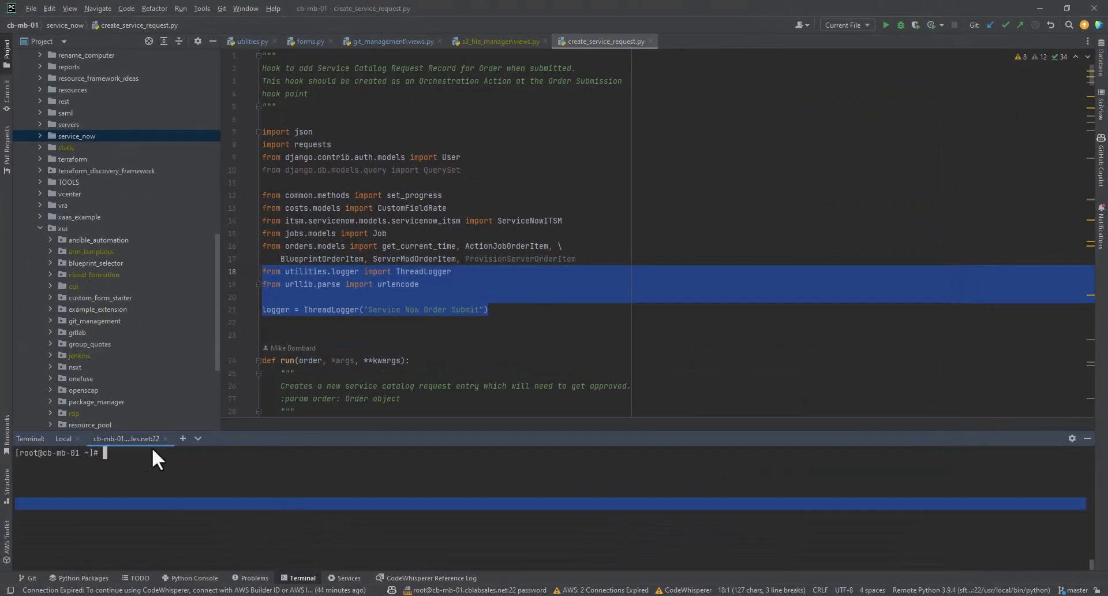
triple_click(147, 478)
type("tail")
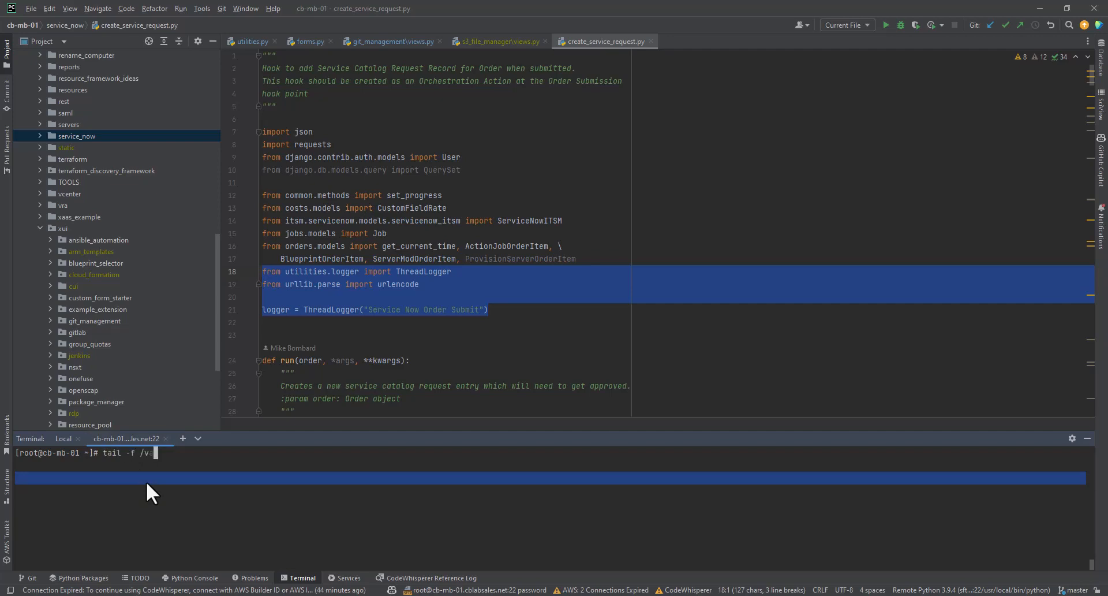
type(" -f /var/log/cloudbolt/application.log")
key("Return")
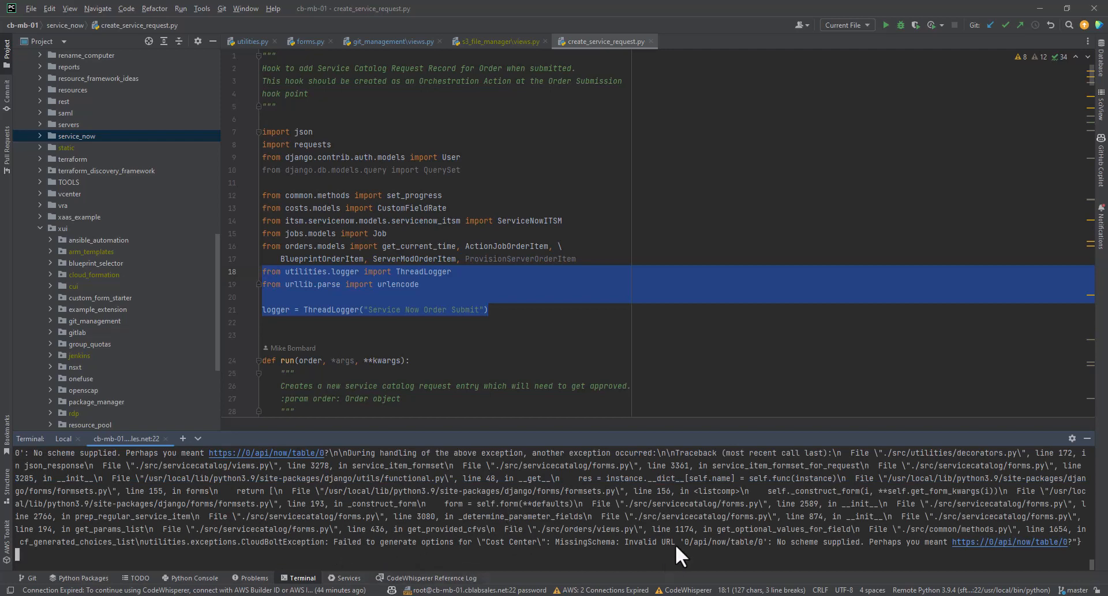
Examine the log output for the Service Now Generate Options debug entries and the template context values passed to the plug-in.
left_click(761, 542)
scroll(570, 528, "up", 5)
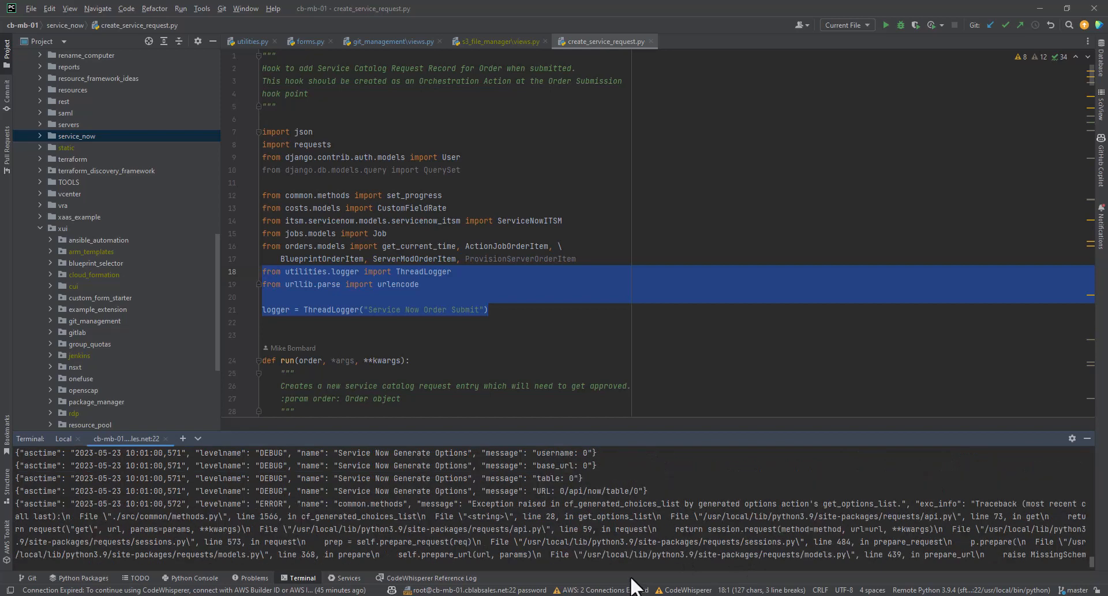
scroll(641, 526, "up", 1)
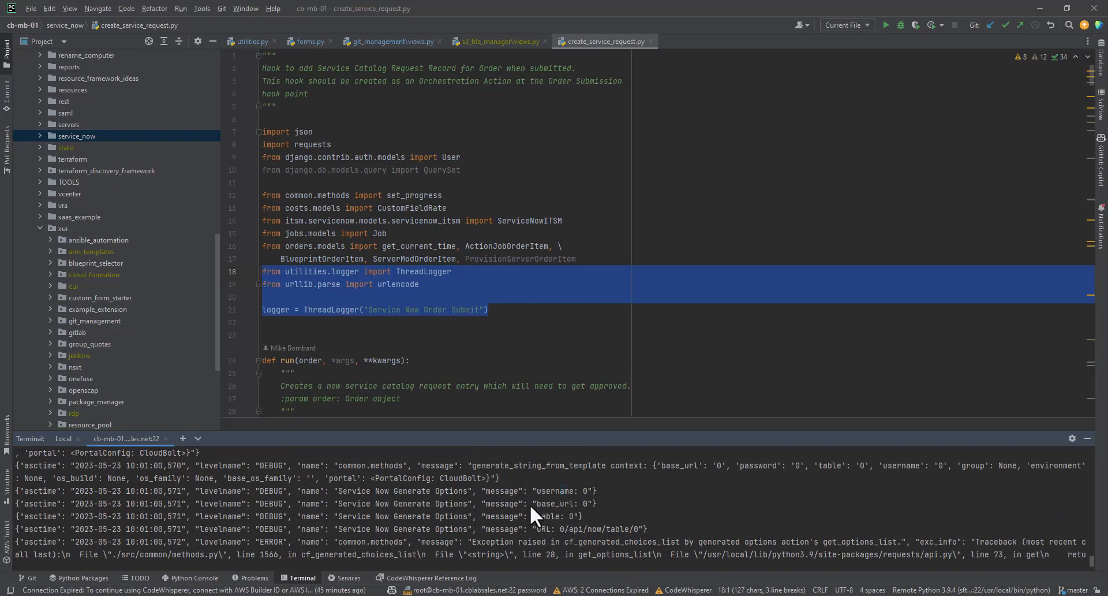
scroll(732, 509, "up", 1)
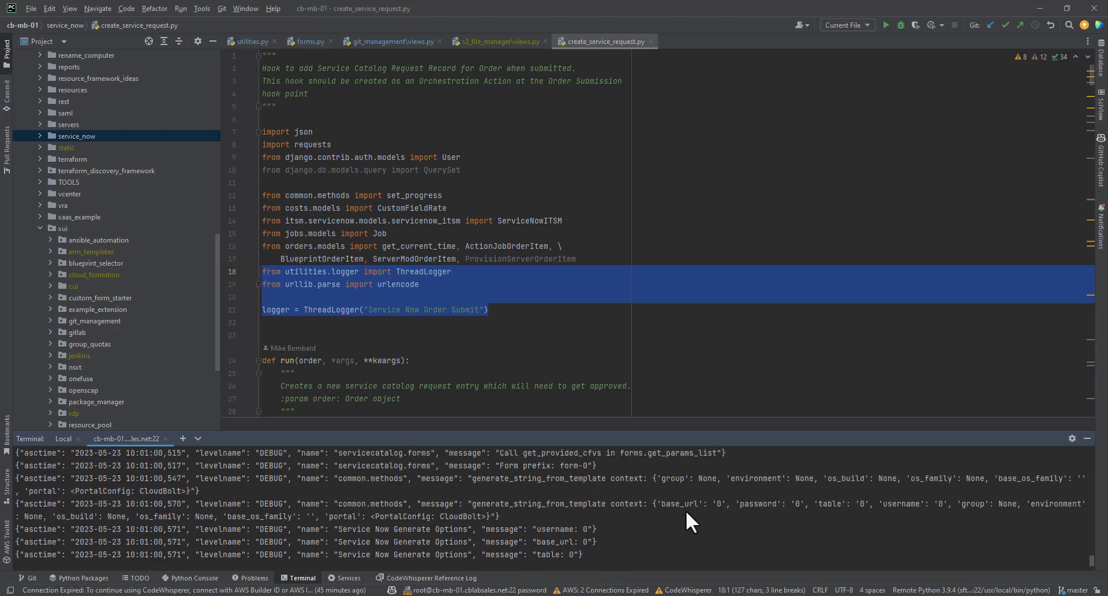
triple_click(703, 532)
left_click(701, 493)
scroll(701, 493, "down", 2)
scroll(701, 492, "up", 2)
scroll(701, 492, "up", 3)
scroll(701, 493, "down", 3)
scroll(450, 494, "down", 1)
scroll(450, 494, "up", 2)
scroll(450, 493, "down", 2)
scroll(451, 494, "up", 2)
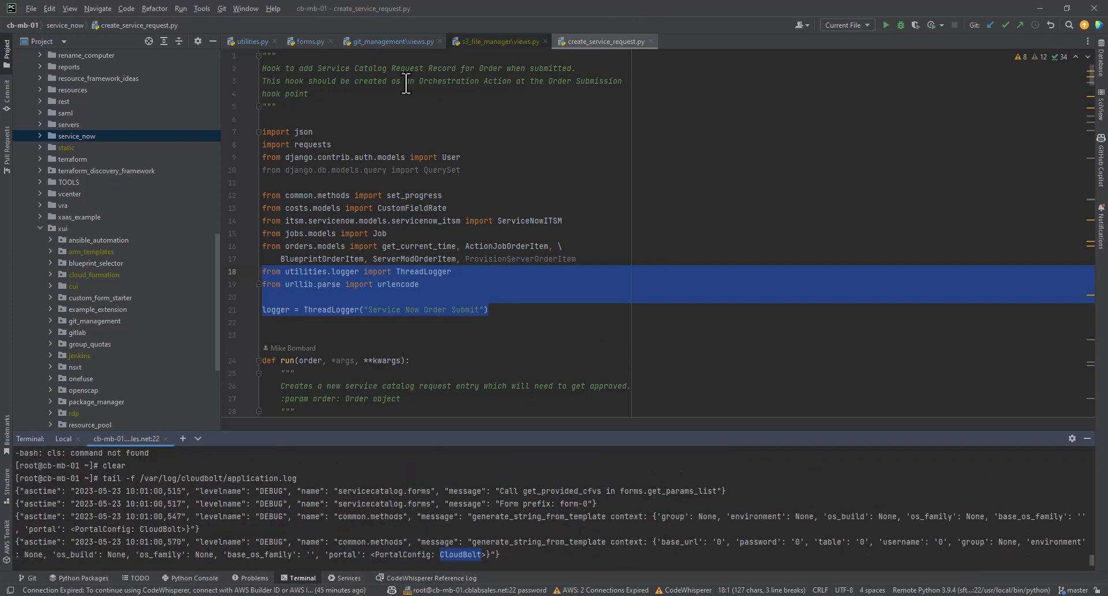
Switch back to Chrome, open the Cost Center plug-in's page from its orchestration action in a new tab, and review the code.
key("alt+Tab")
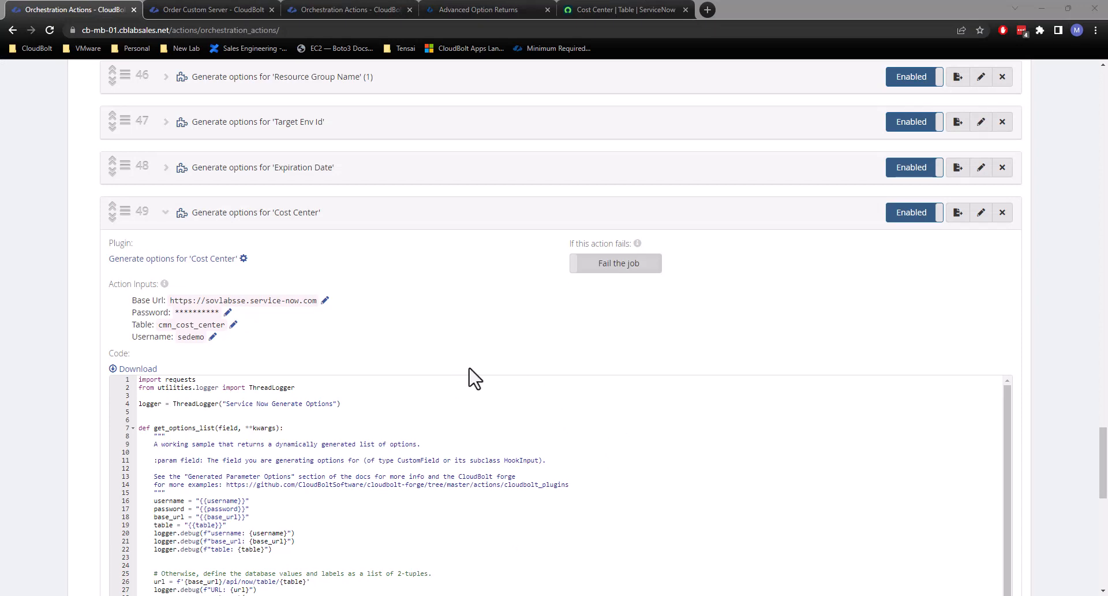
middle_click(179, 264)
left_click(219, 9)
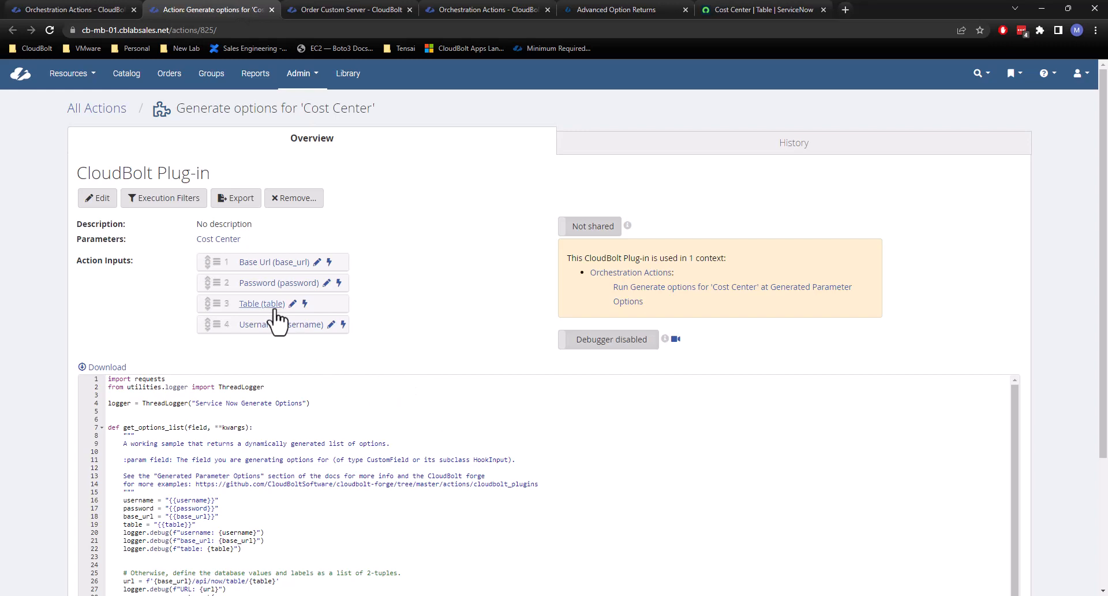
scroll(289, 458, "down", 3)
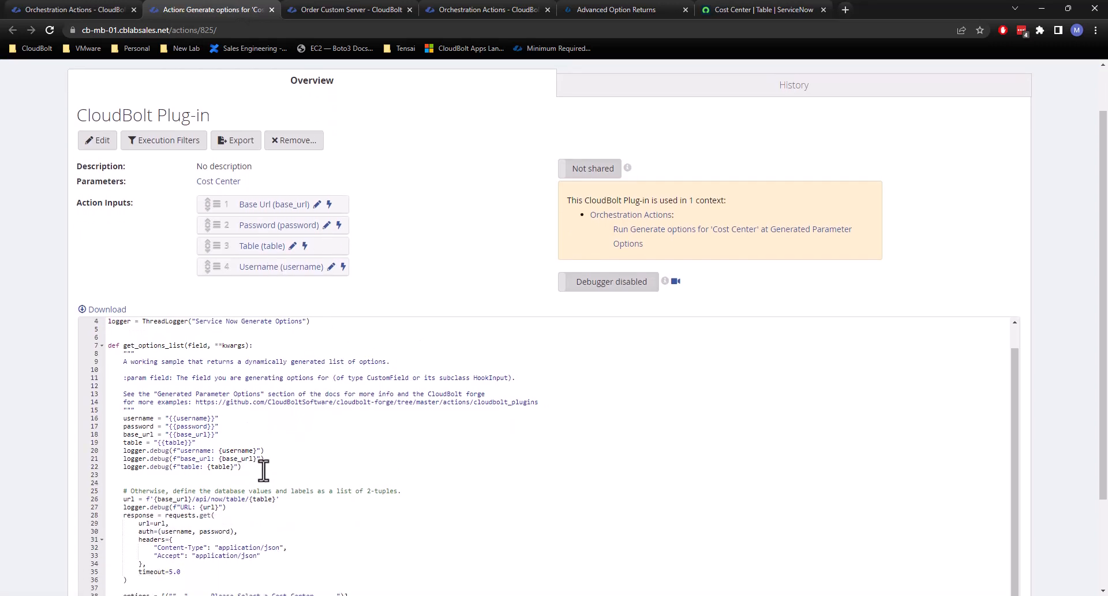
Add a conn_info_name = "" line above the username assignment in the plug-in's get_options_list function.
left_click(121, 419)
key("Return")
key("Up")
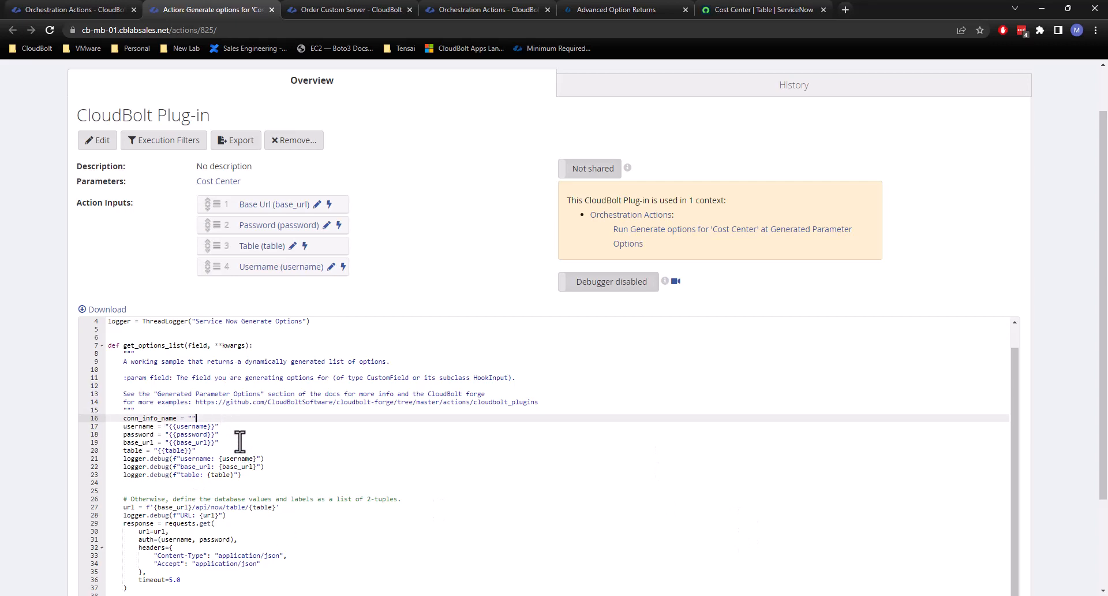
scroll(179, 416, "up", 1)
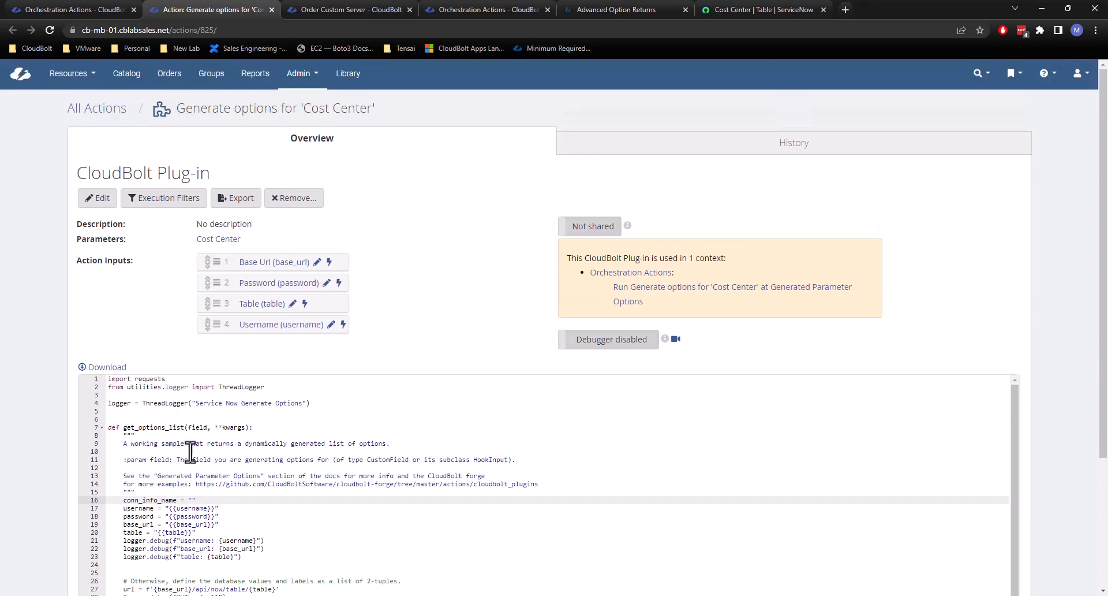
scroll(462, 255, "down", 2)
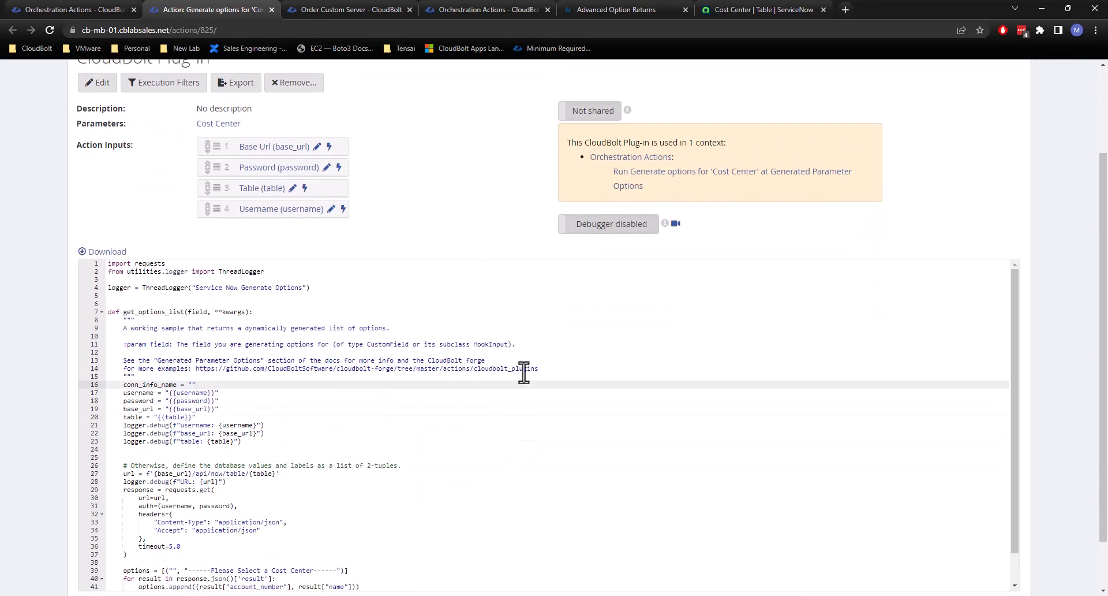
double_click(142, 385)
left_click(139, 384)
Open the Connection Info list from the Custom Server order page, review its entries, and start a new connection info.
left_click(347, 9)
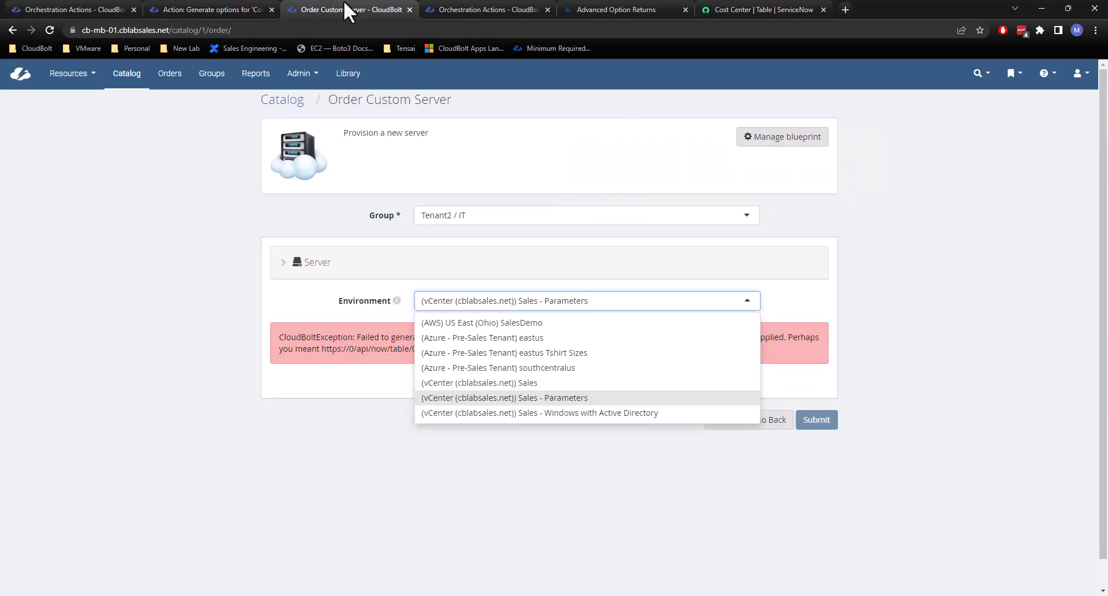
left_click(299, 74)
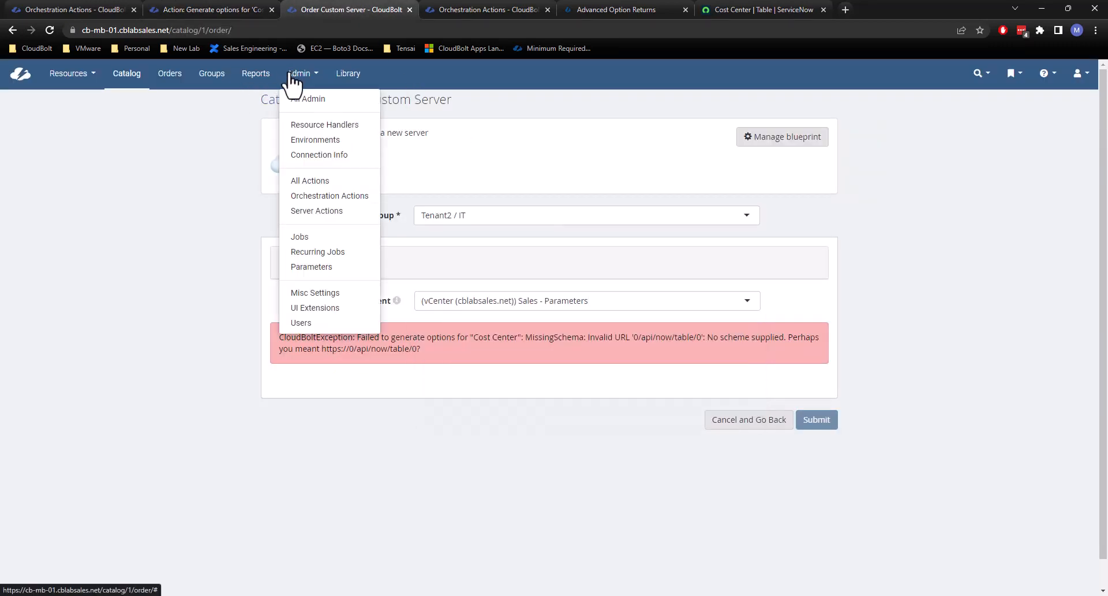
left_click(338, 155)
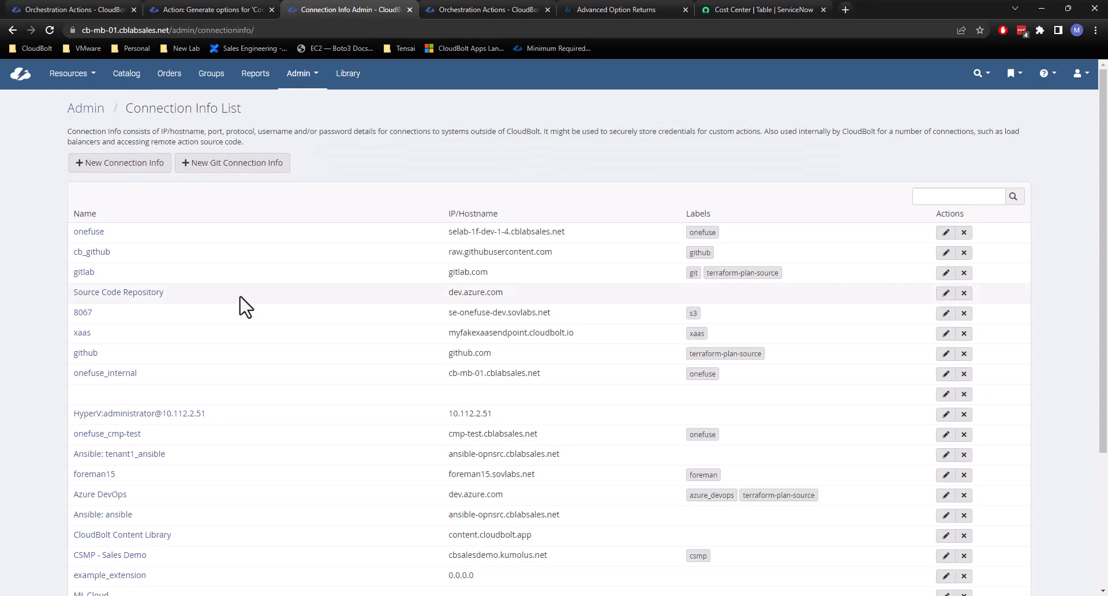
scroll(227, 297, "down", 3)
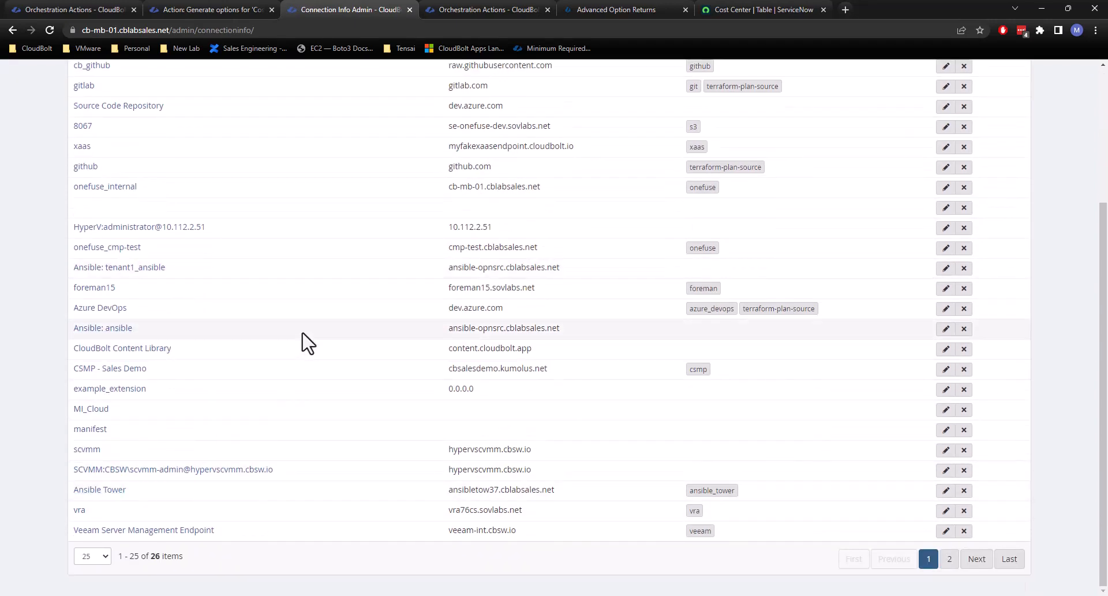
scroll(307, 344, "up", 3)
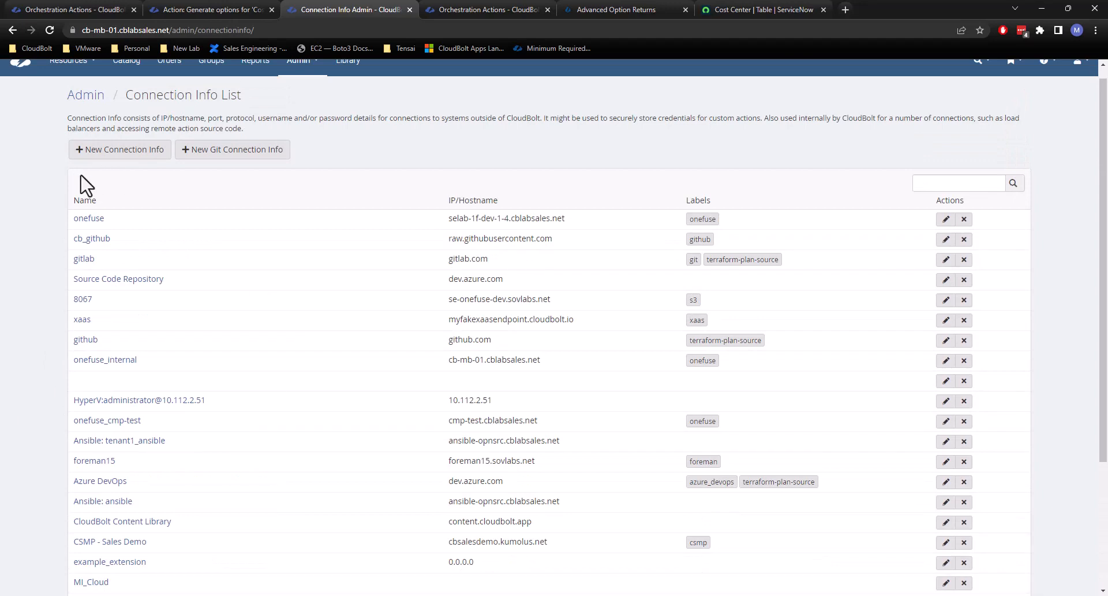
left_click(118, 152)
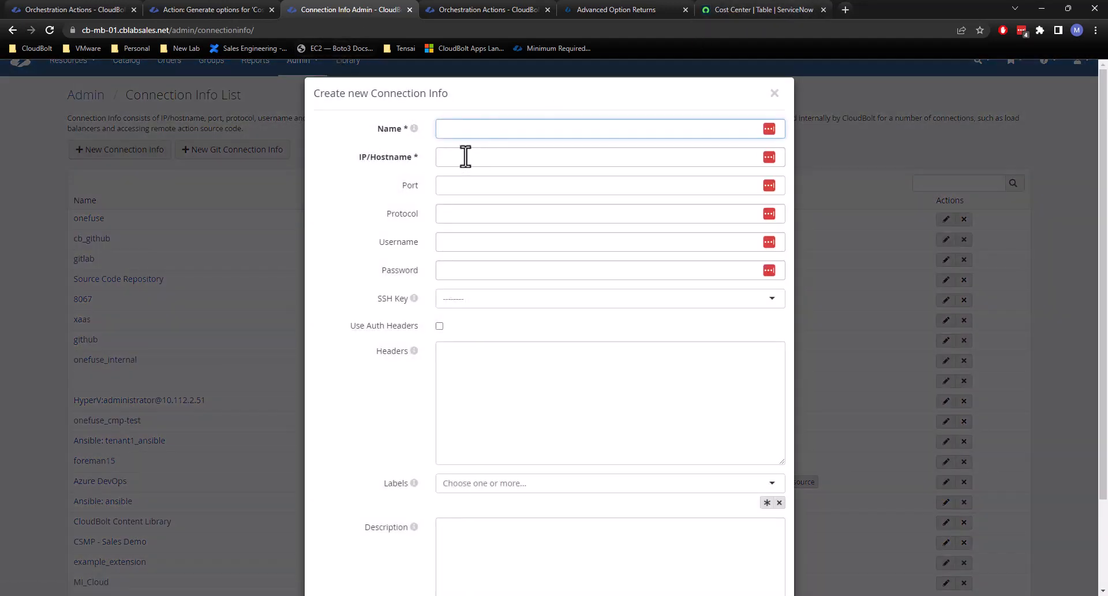
Name the connection info servicenow and set its IP/Hostname to sovlabsse.service-now.com, copied from the ServiceNow page's address.
left_click(473, 126)
type("se")
left_click(124, 29)
left_click_drag(201, 30, 108, 33)
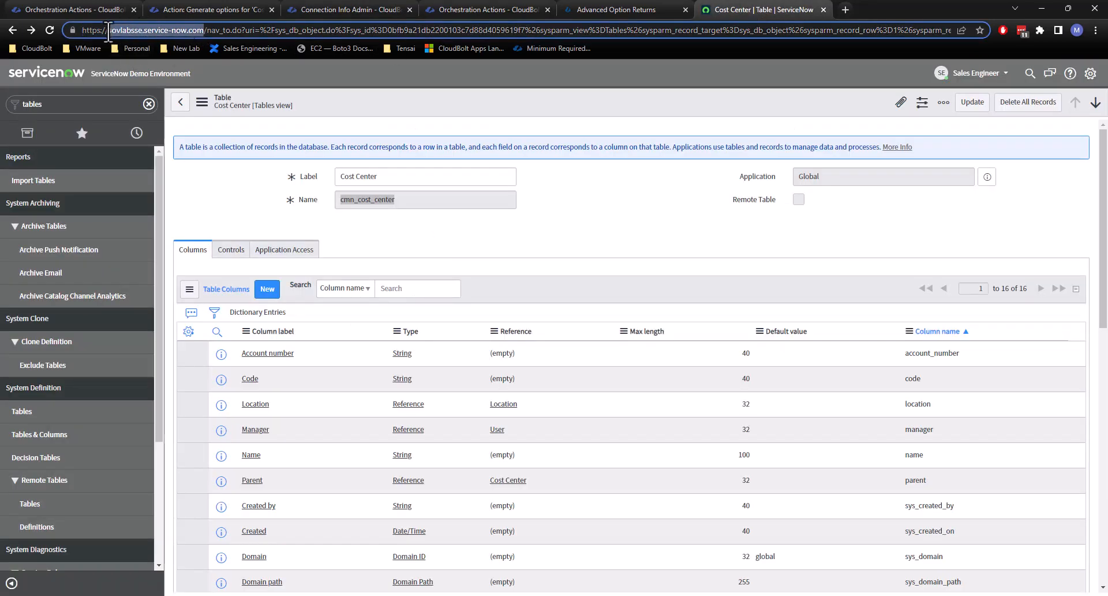
left_click(641, 9)
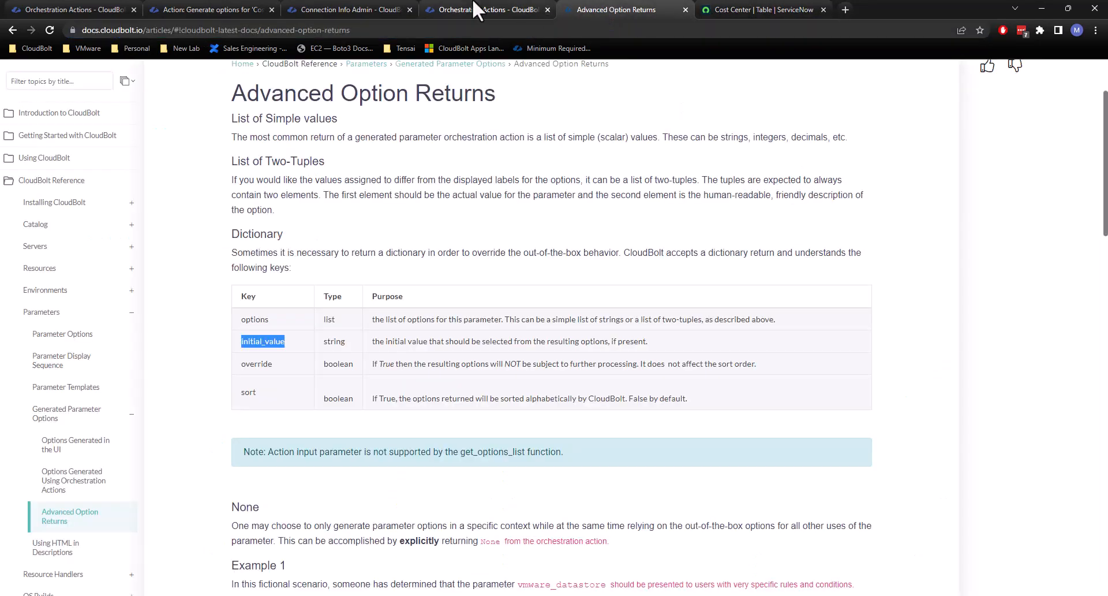
left_click(496, 9)
left_click(337, 3)
left_click(467, 156)
type("sovlabsse.service-now.com")
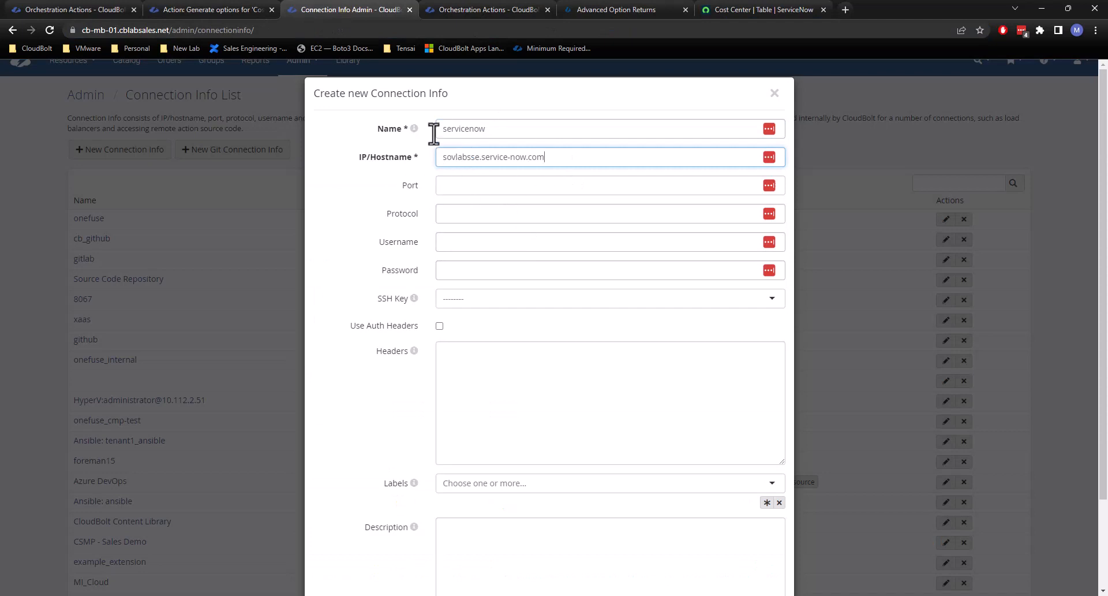
Set the connection info's protocol to https and username to sedemo, leave the port empty, and enable Use Auth Headers.
left_click(483, 185)
left_click(358, 208)
left_click(460, 213)
type("https")
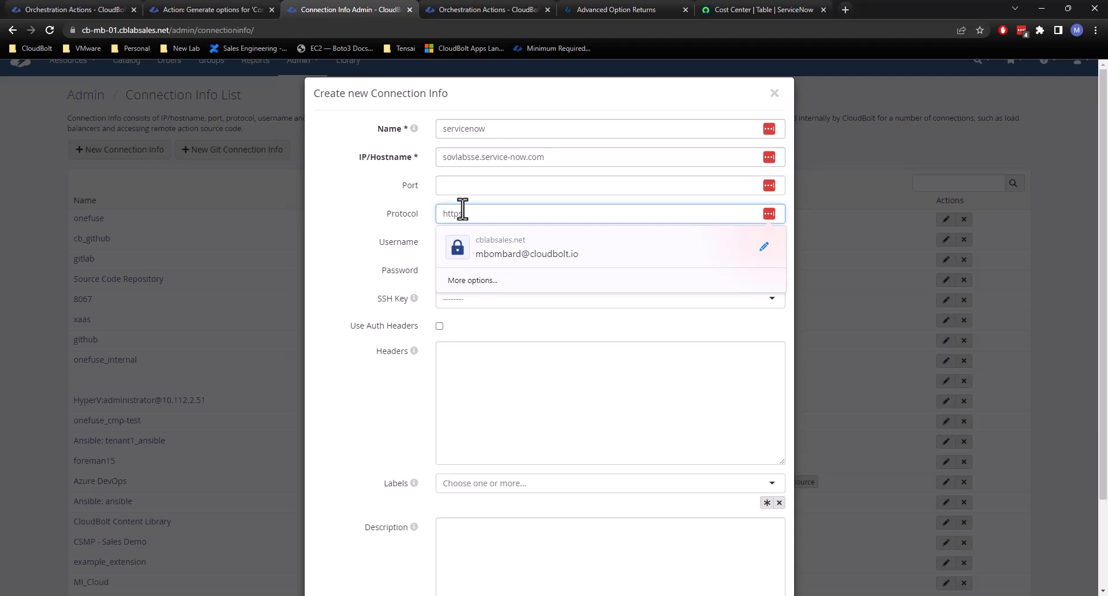
left_click(349, 249)
left_click(454, 242)
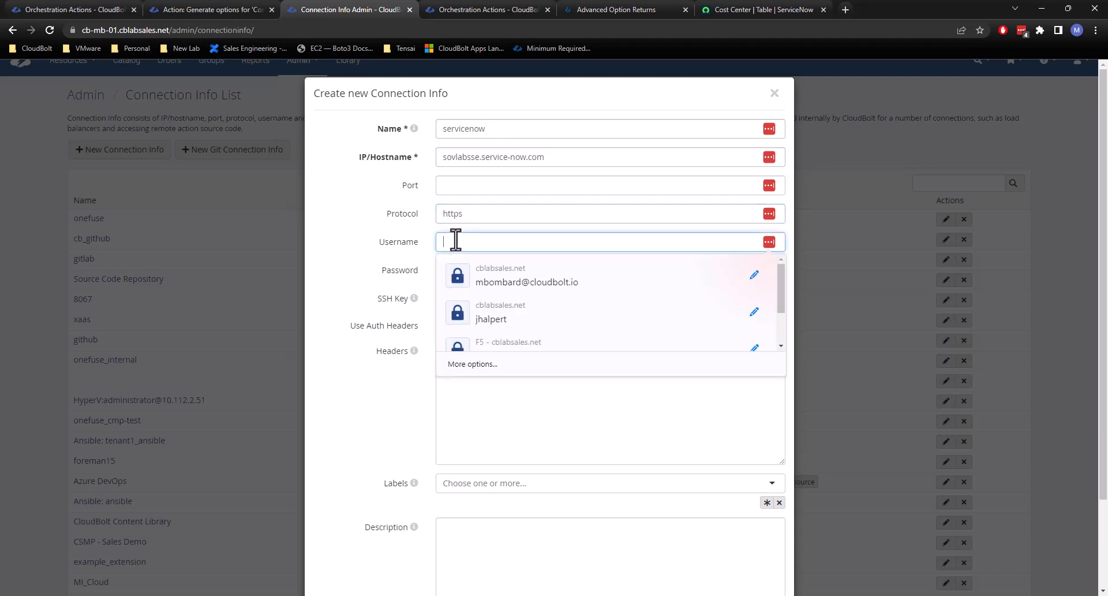
type("sedemo")
left_click(465, 271)
left_click(378, 326)
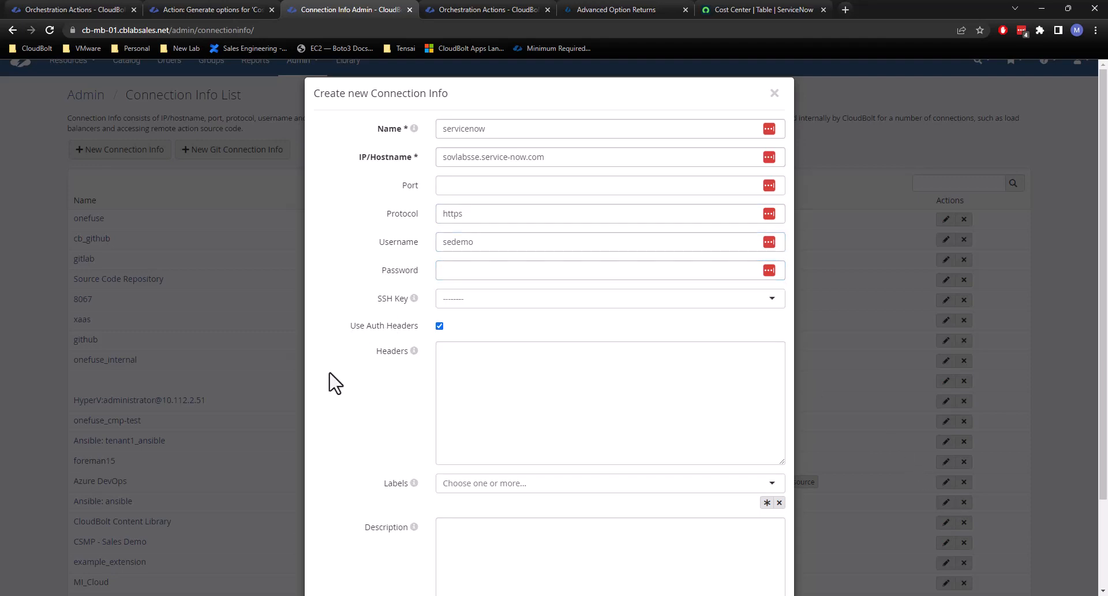
Fetch the ServiceNow account password from outside the browser and paste it into the connection info's Password field.
key("alt+Tab")
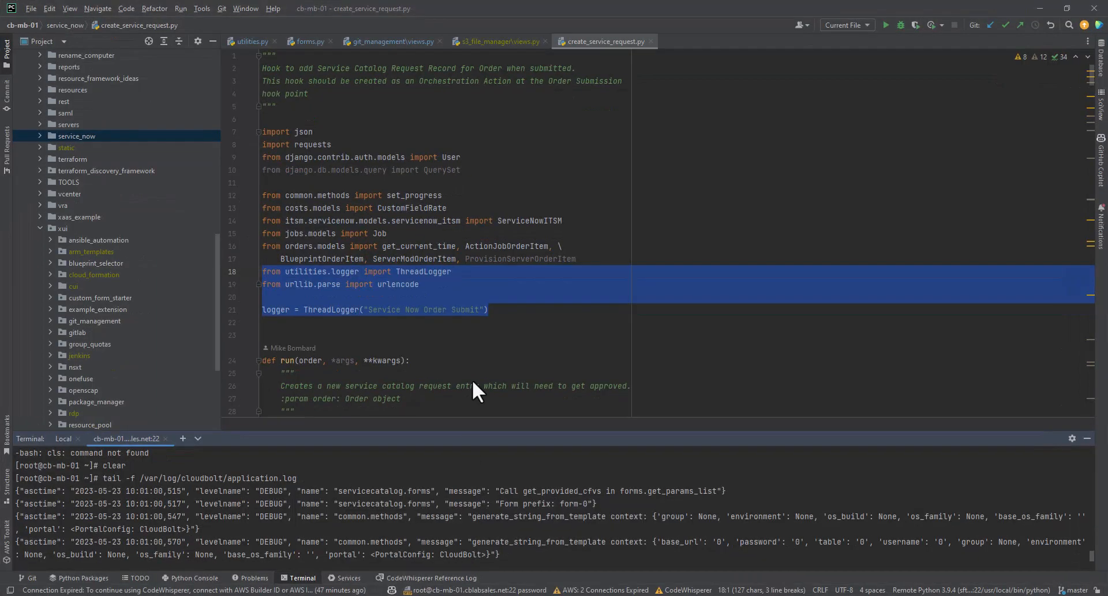
left_click_drag(582, 7, 1107, 231)
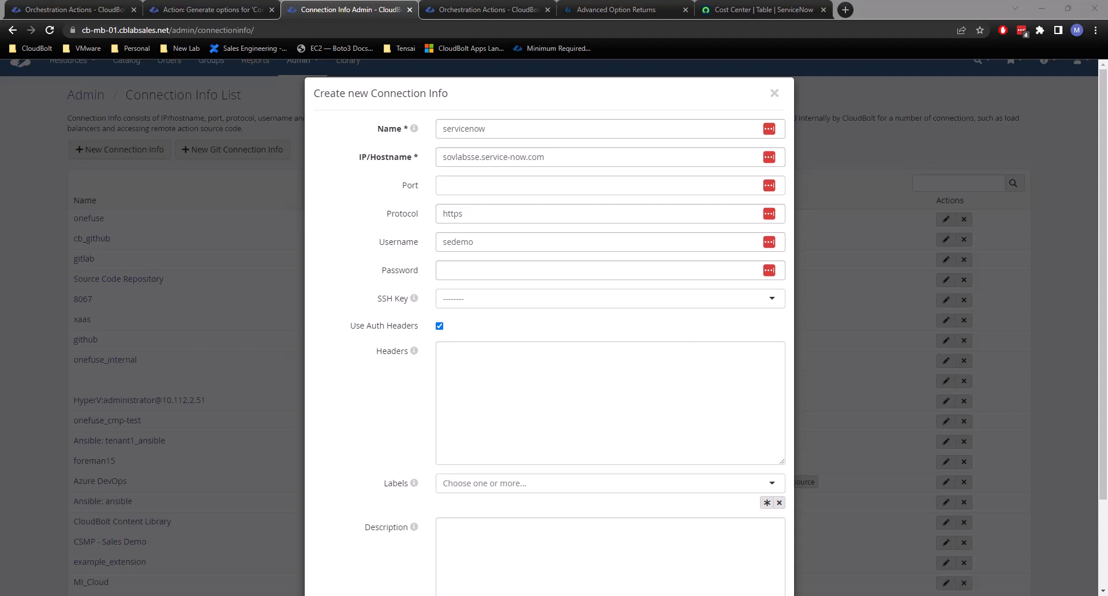
key("ctrl+v")
scroll(469, 487, "down", 2)
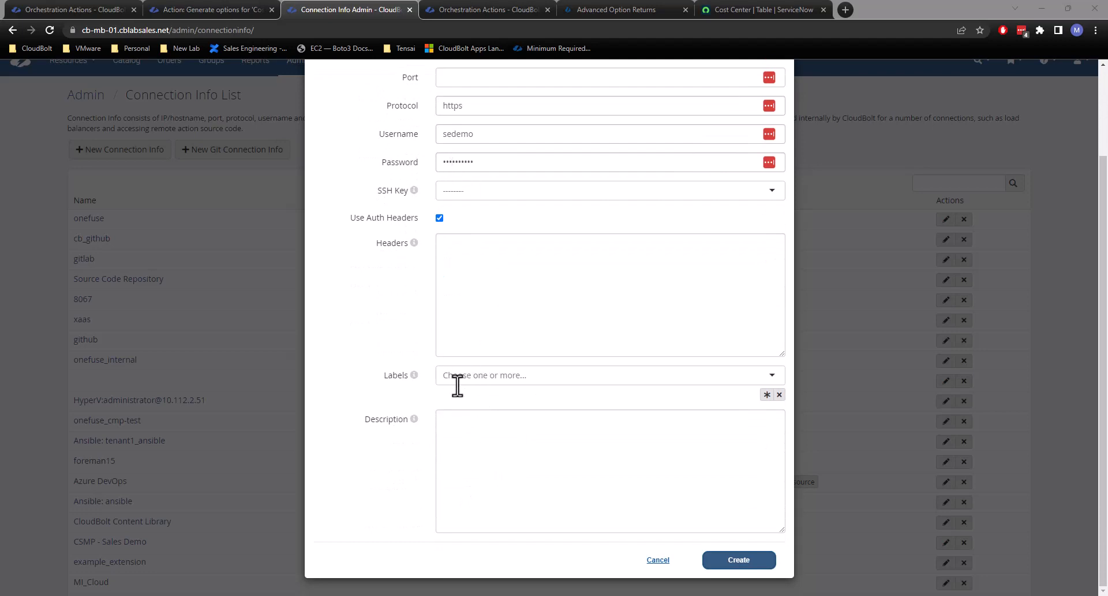
left_click(457, 378)
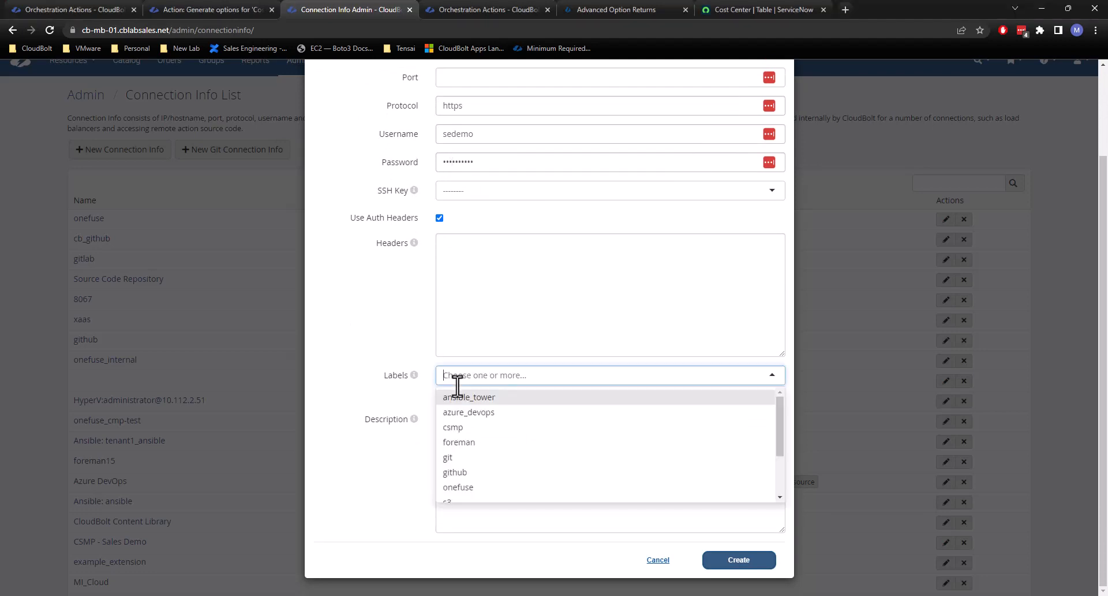
scroll(485, 461, "down", 2)
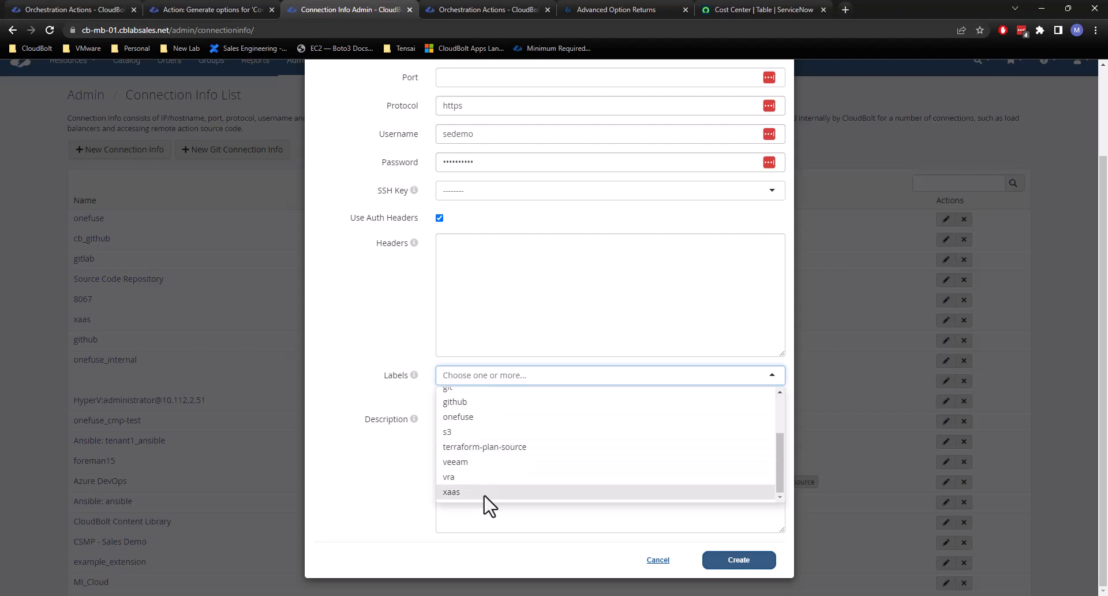
left_click(344, 394)
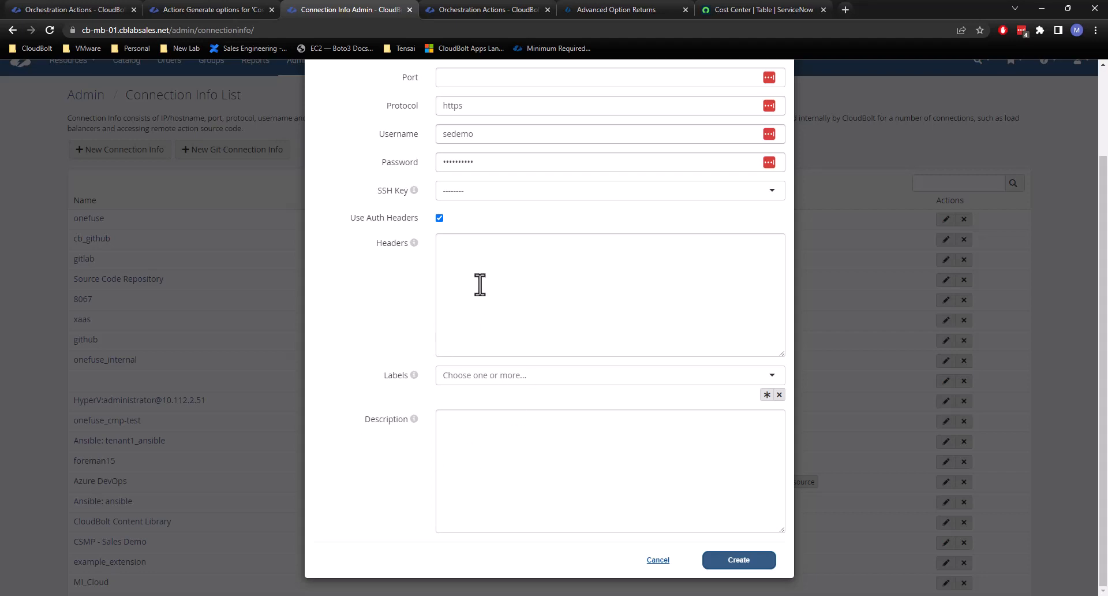
Turn off Use Auth Headers and create the servicenow connection info.
scroll(514, 251, "up", 2)
left_click(440, 326)
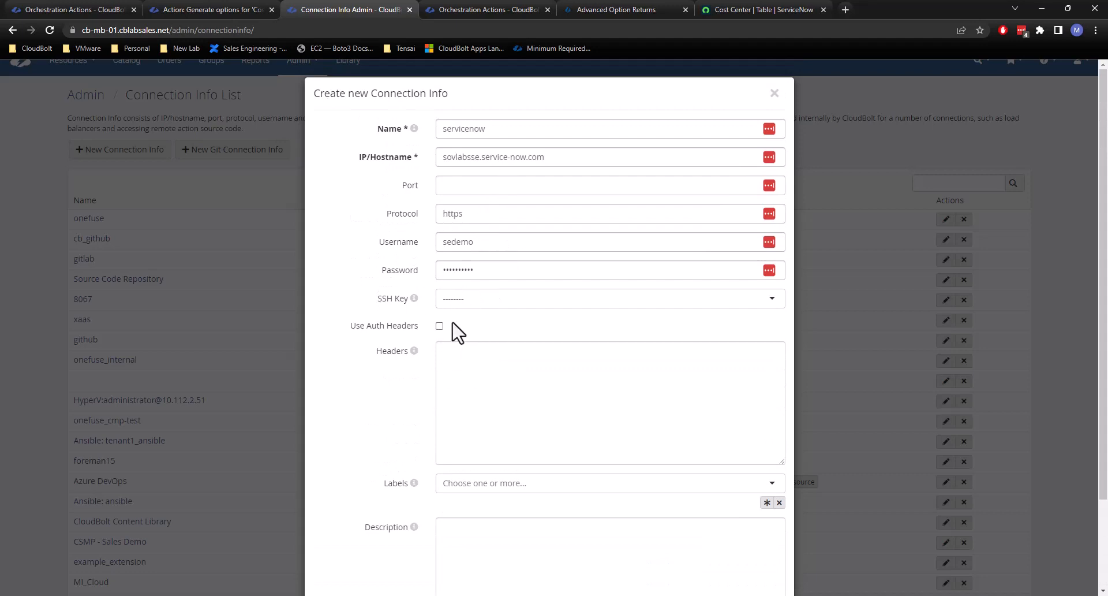
scroll(539, 396, "down", 2)
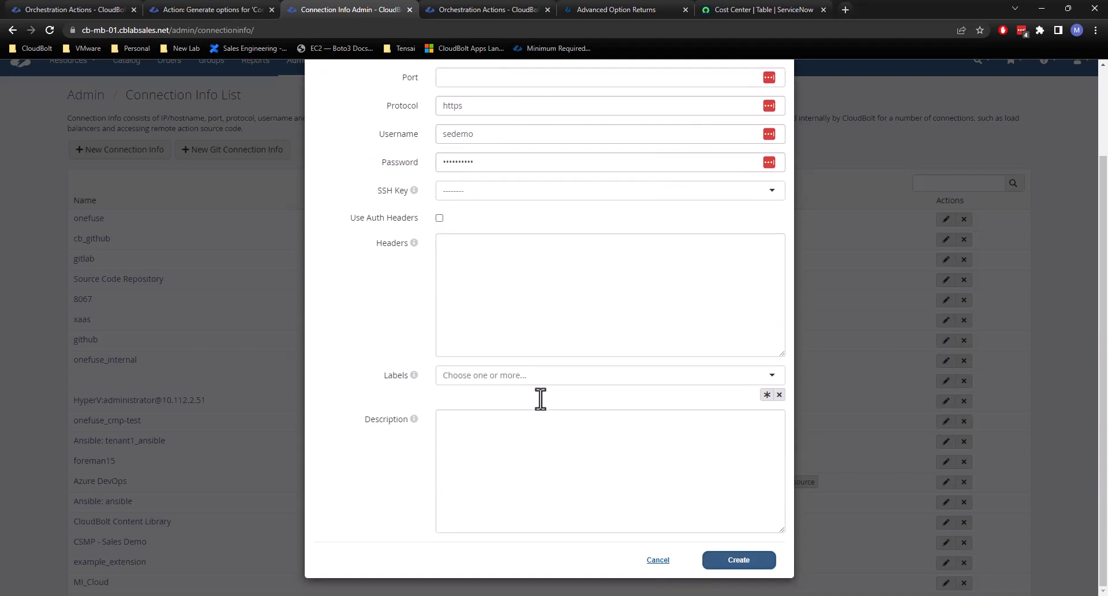
scroll(636, 300, "up", 2)
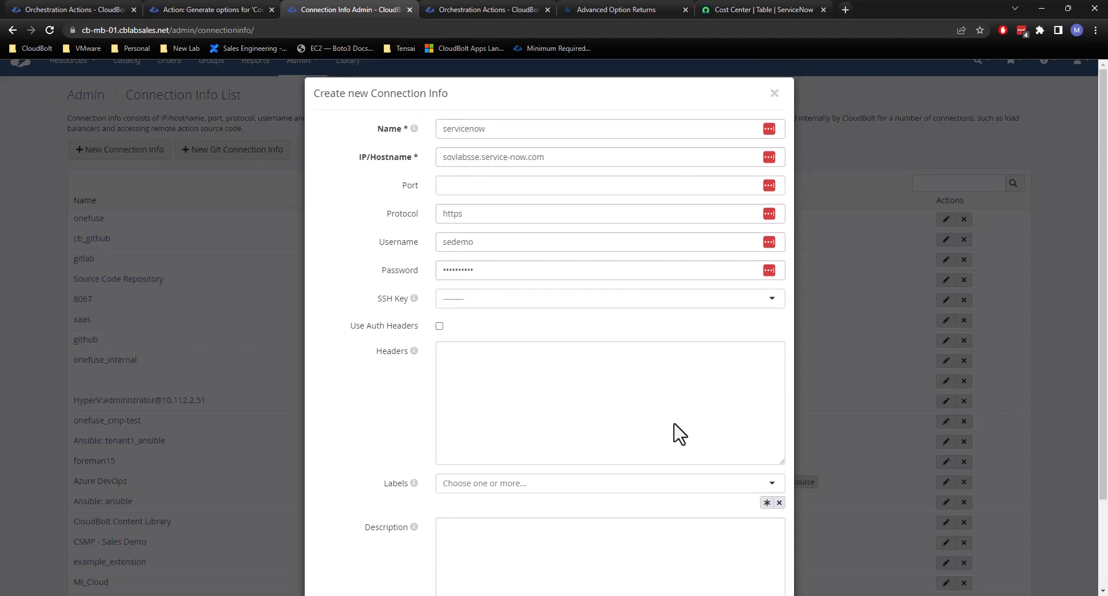
scroll(673, 427, "down", 2)
scroll(669, 421, "down", 1)
left_click(732, 561)
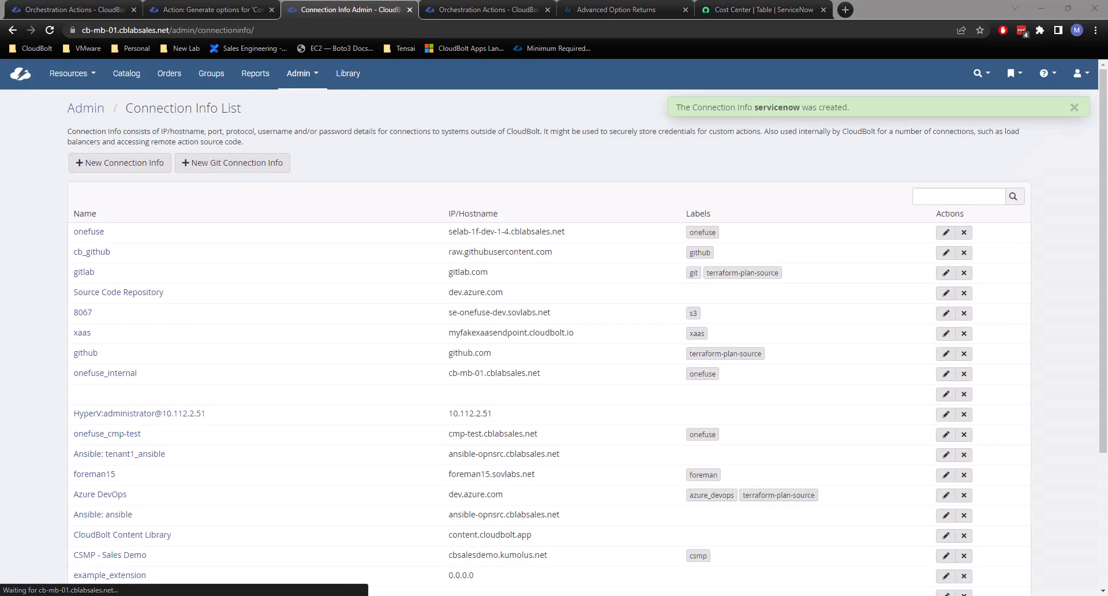
Return to the plug-in code at the conn_info_name line, and switch to the IPython shell in PyCharm's server terminal.
left_click(200, 4)
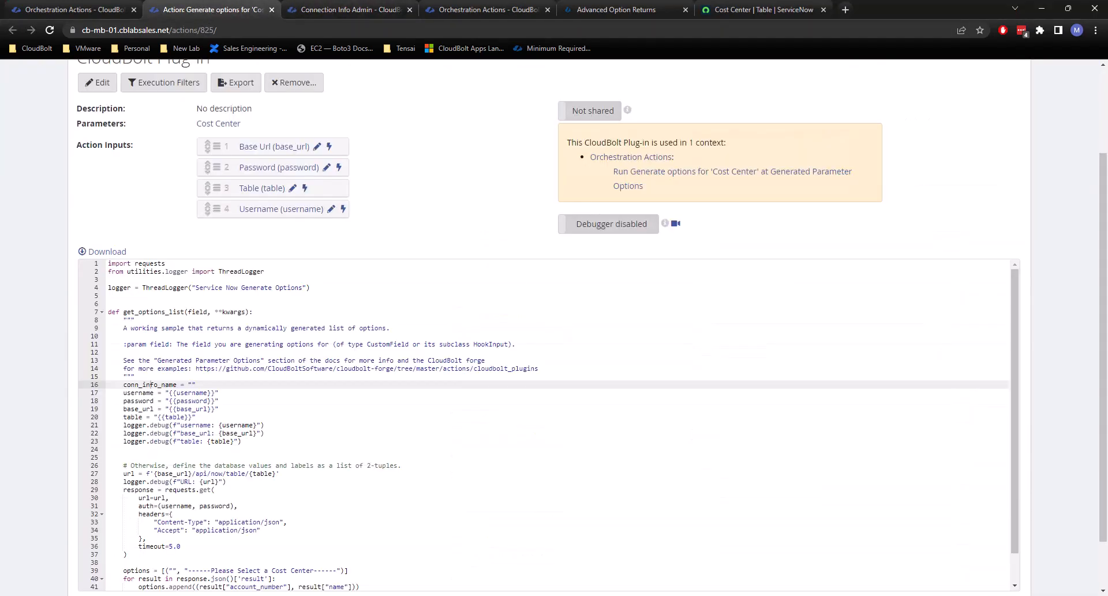
key("alt+Tab")
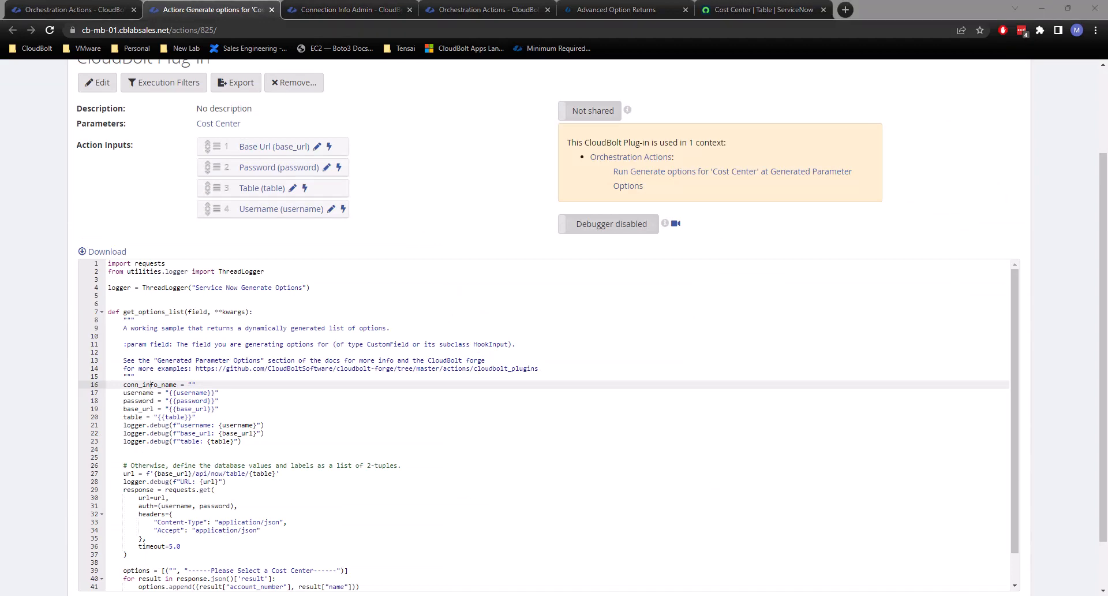
scroll(678, 421, "down", 1)
left_click(214, 352)
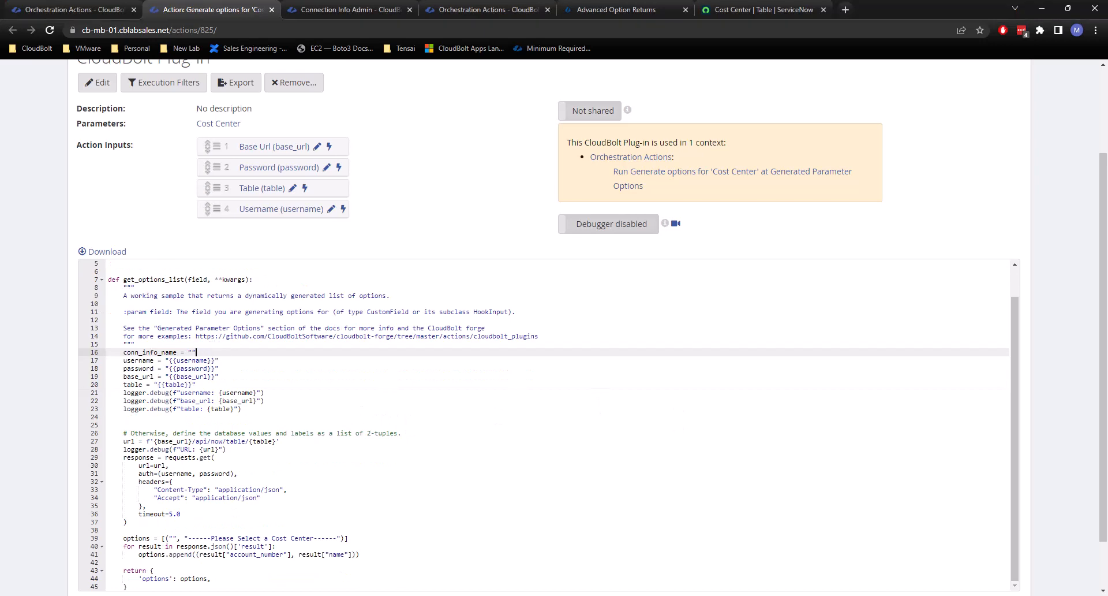
key("alt+Tab")
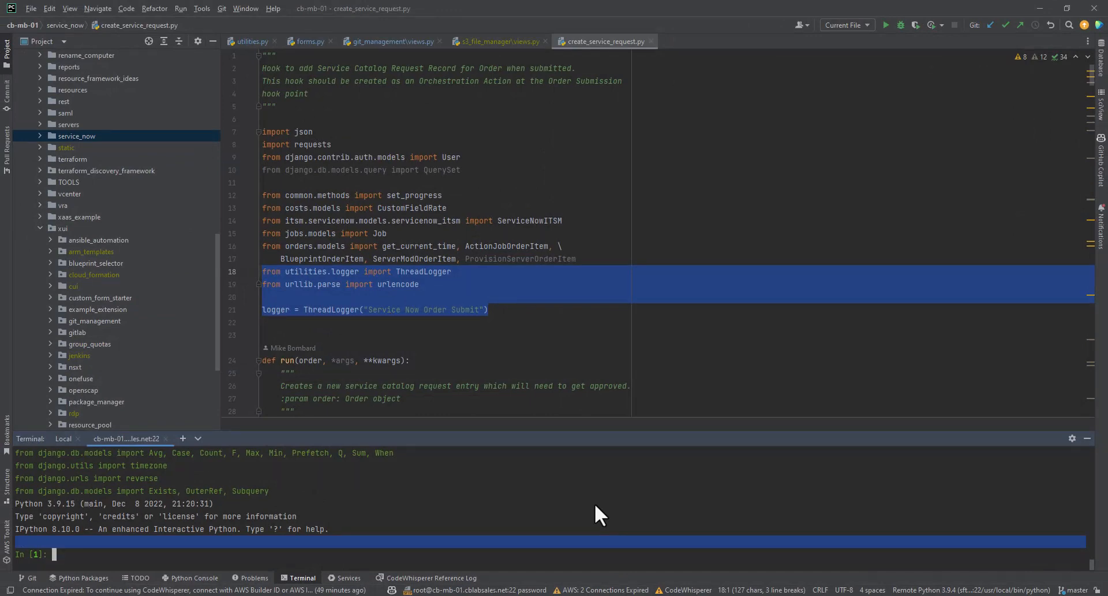
Query the new record in the shell with ConnectionInfo.objects.get(name="servicenow").
type("ConnectionInfo.objects,get")
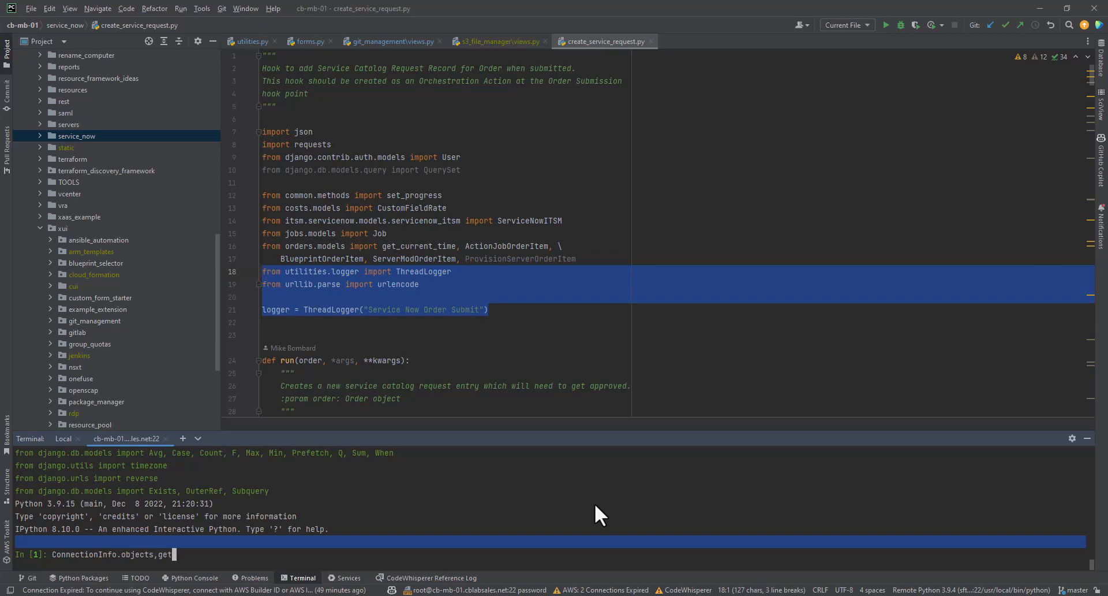
key("BackSpace")
key("BackSpace")
key("BackSpace")
key("BackSpace")
type(".get(name=\"servicenow\")")
key("Return")
Rerun the ConnectionInfo query with its result assigned to a variable named ci.
key("Up")
key("Home")
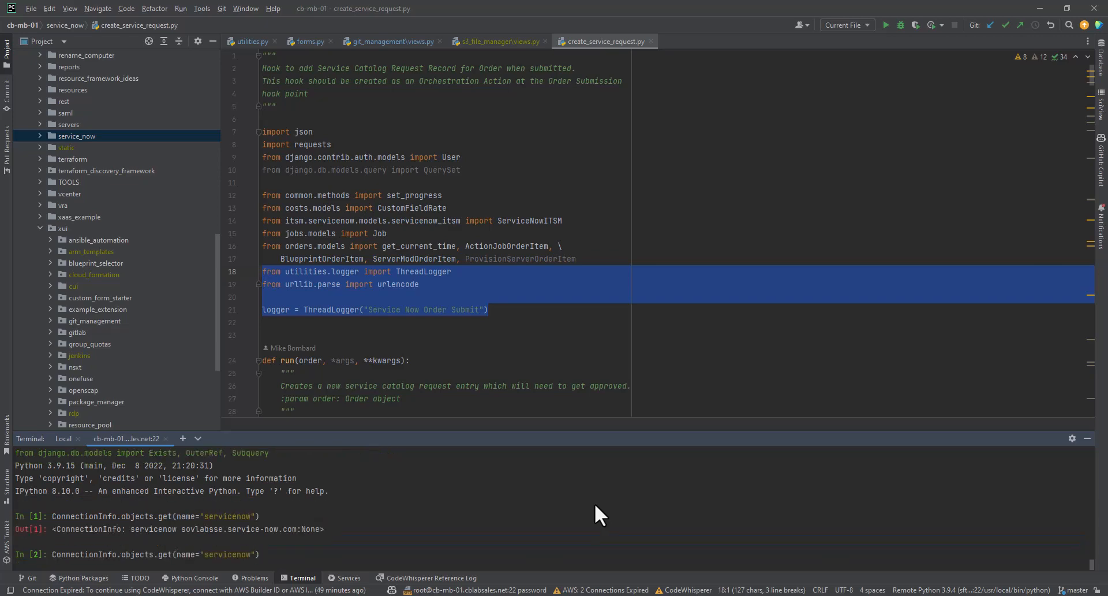
type("ci =")
key("Return")
Read the connection info's stored attributes by evaluating ci.username, ci.ip and ci.protocol in the shell.
type("ci.username")
key("Return")
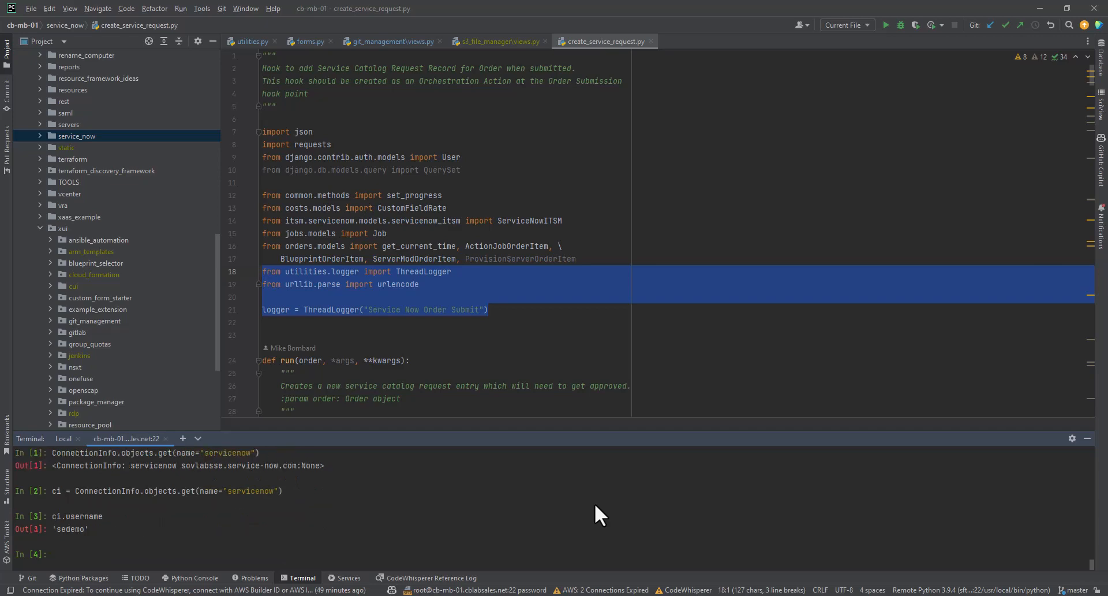
type("ci.ip")
key("Return")
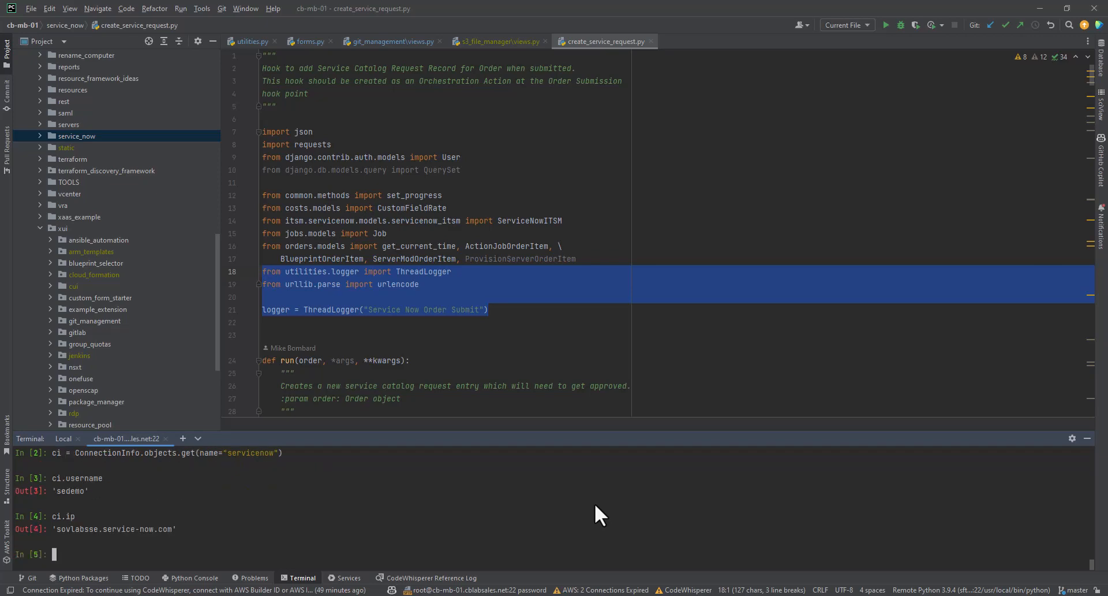
type("ci.protocol")
key("Return")
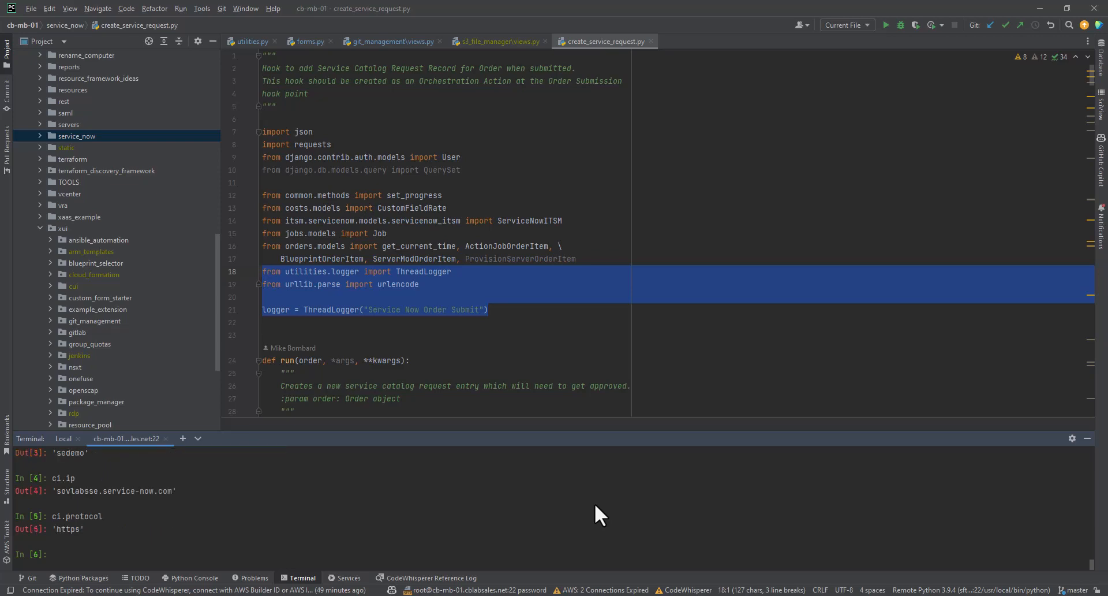
Draft a ci.password lookup in the shell without running it, and switch back to the plug-in code in Chrome.
type("ci.password")
key("BackSpace")
key("BackSpace")
key("BackSpace")
key("BackSpace")
key("BackSpace")
key("BackSpace")
key("BackSpace")
key("BackSpace")
key("BackSpace")
key("BackSpace")
key("BackSpace")
key("alt+Tab")
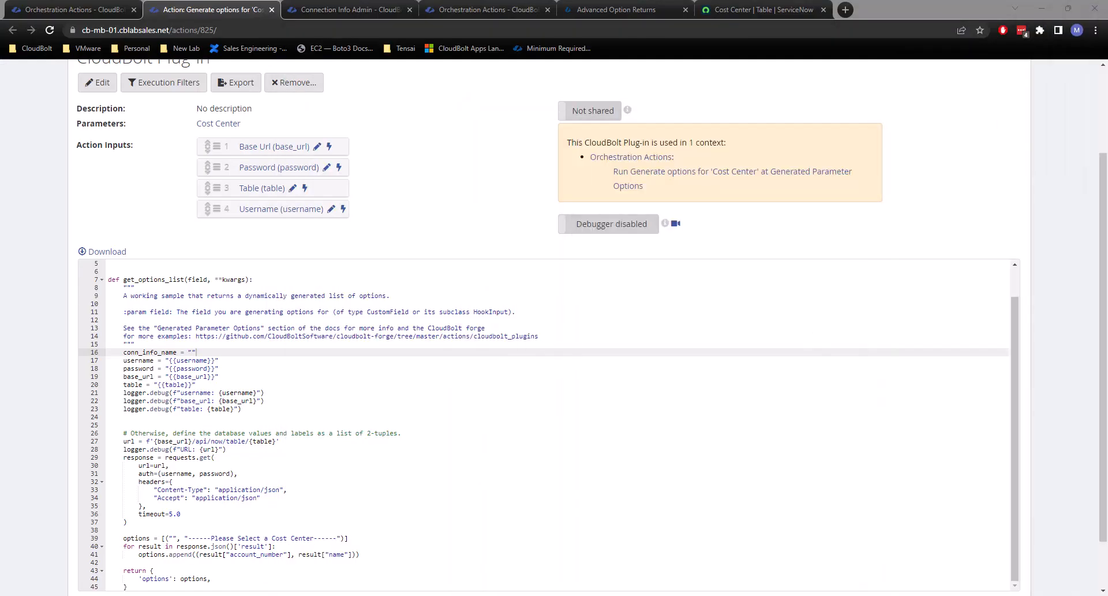
Search the PyCharm terminal output for ConnectionInfo and copy its import statement from utilities.models.models.
key("alt+Tab")
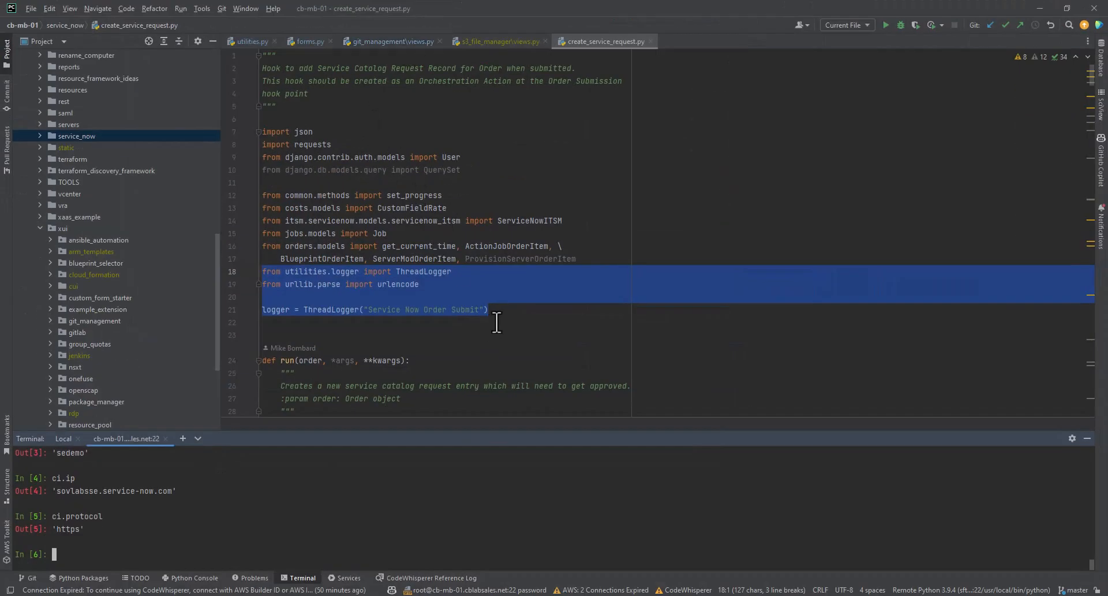
key("ctrl+f")
type("Connect")
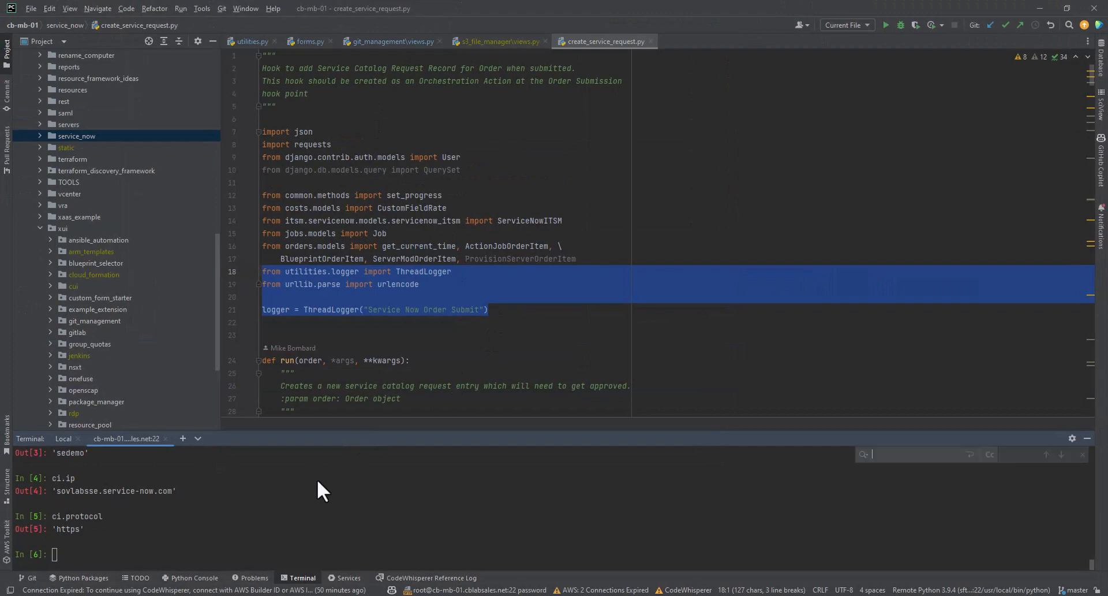
type("ionInfo")
key("Return")
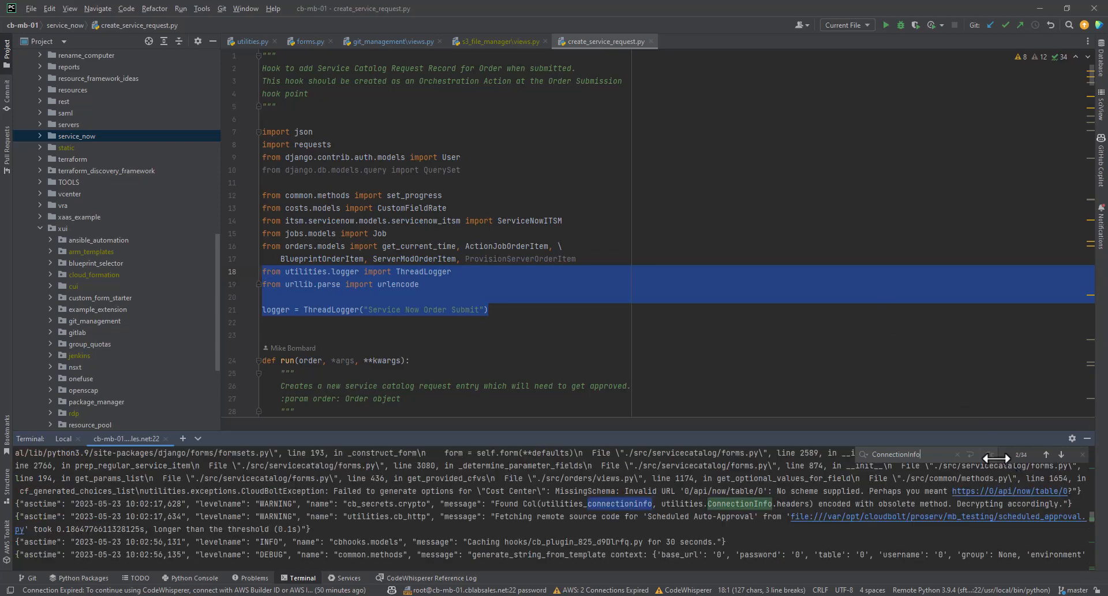
left_click(1046, 454)
left_click(1046, 455)
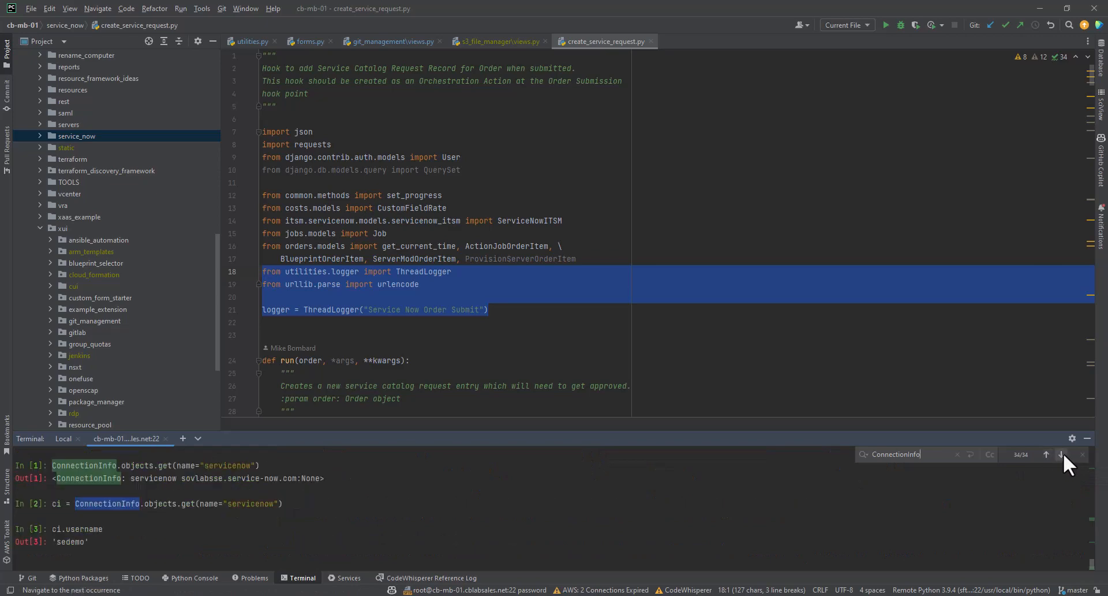
left_click(1046, 454)
left_click(1046, 454)
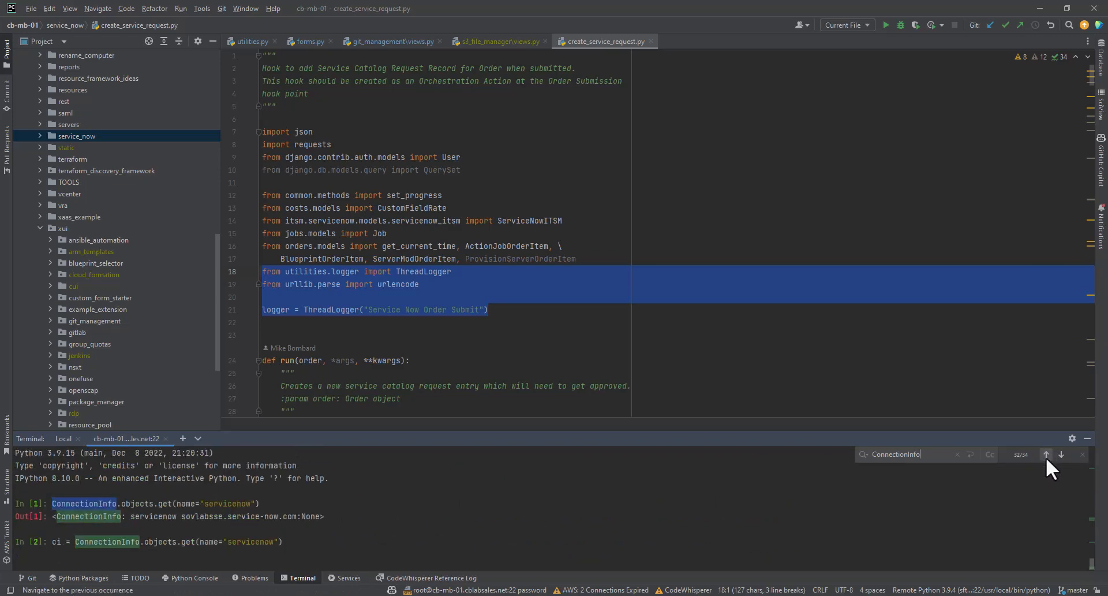
left_click(1046, 455)
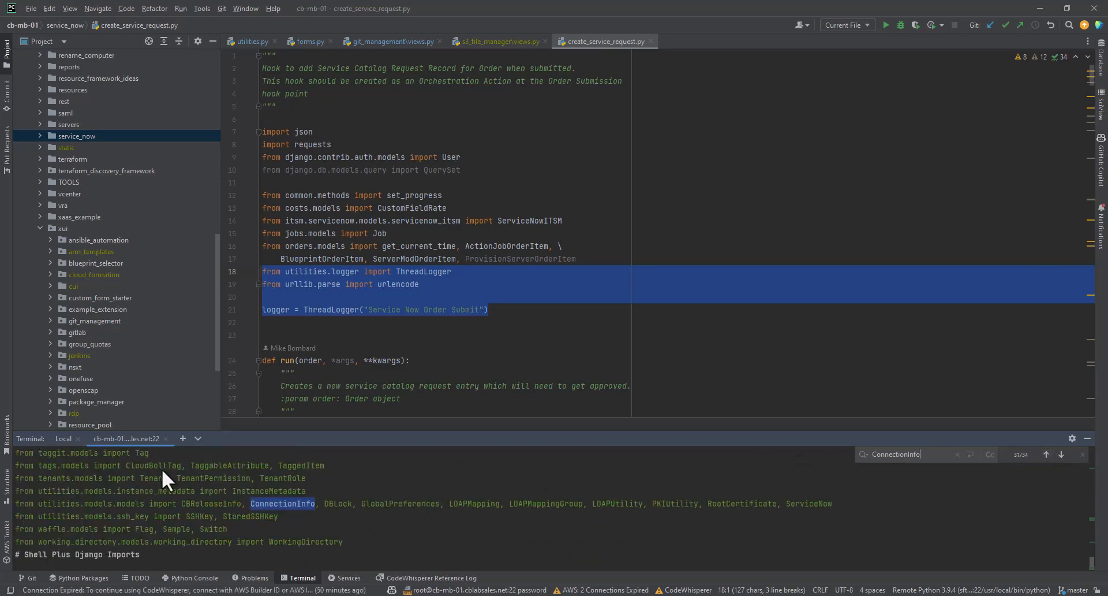
left_click_drag(16, 502, 254, 498)
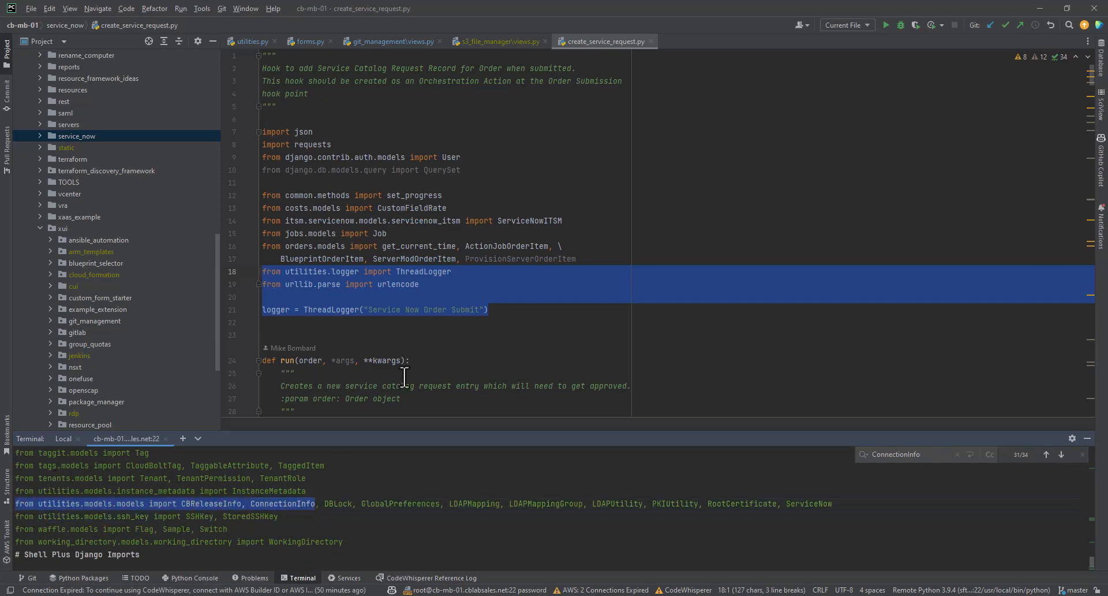
key("ctrl+c")
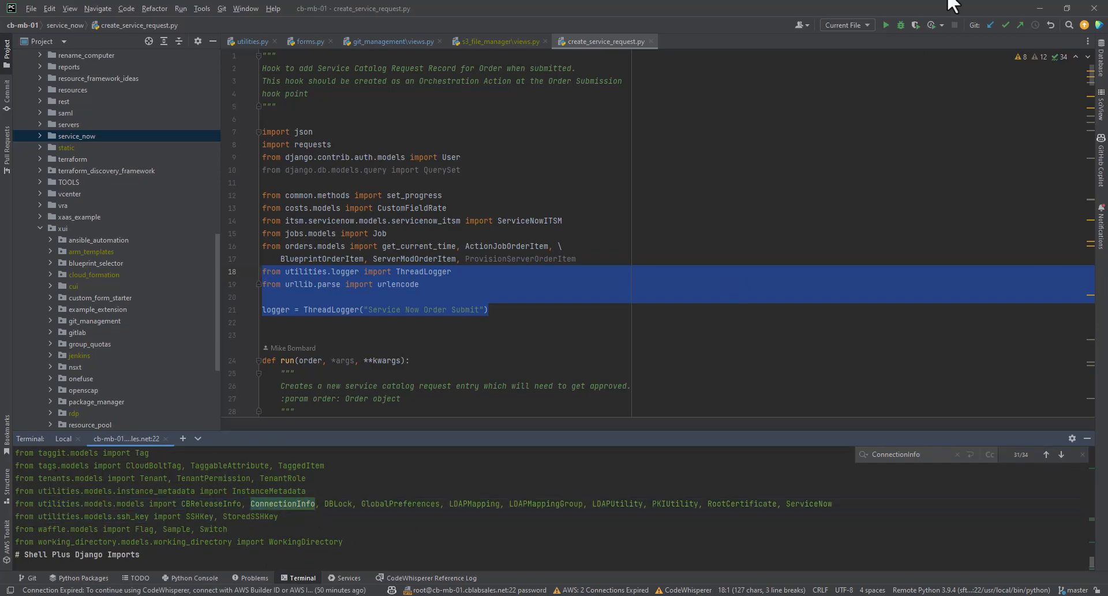
Return to the plug-in code in Chrome, paste the copied import below "import requests" and trim it to ConnectionInfo.
left_click(1040, 8)
left_click(172, 264)
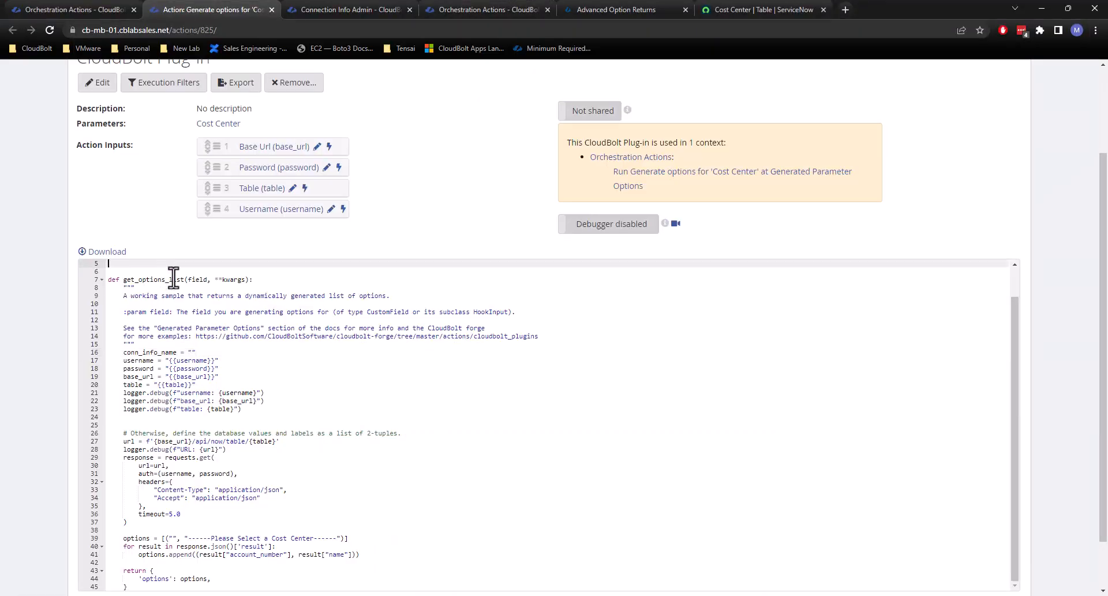
scroll(173, 271, "up", 3)
left_click(242, 383)
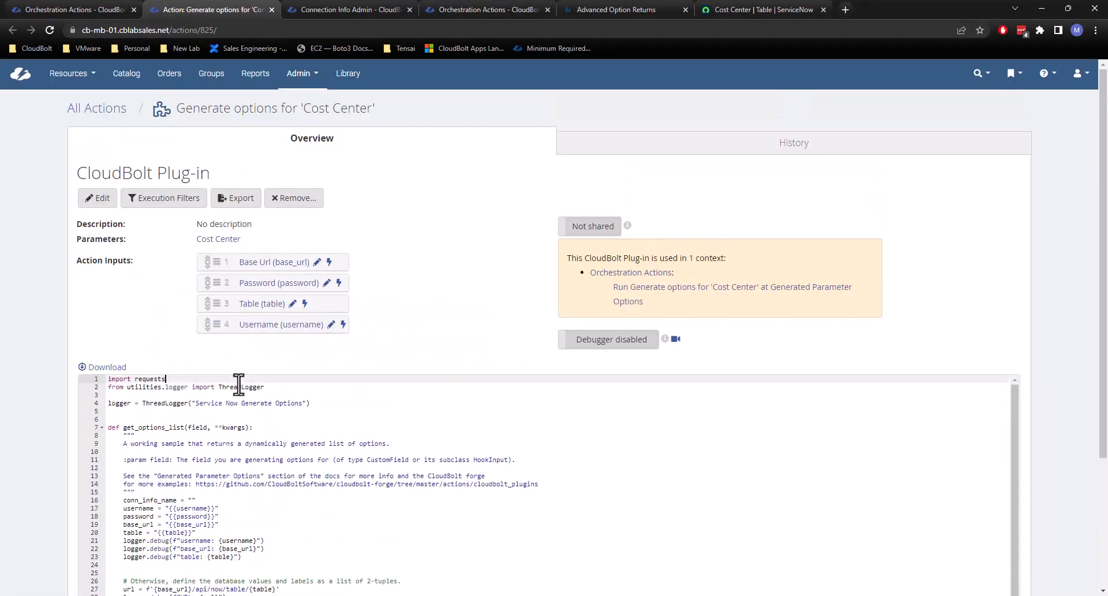
key("Return")
key("ctrl+v")
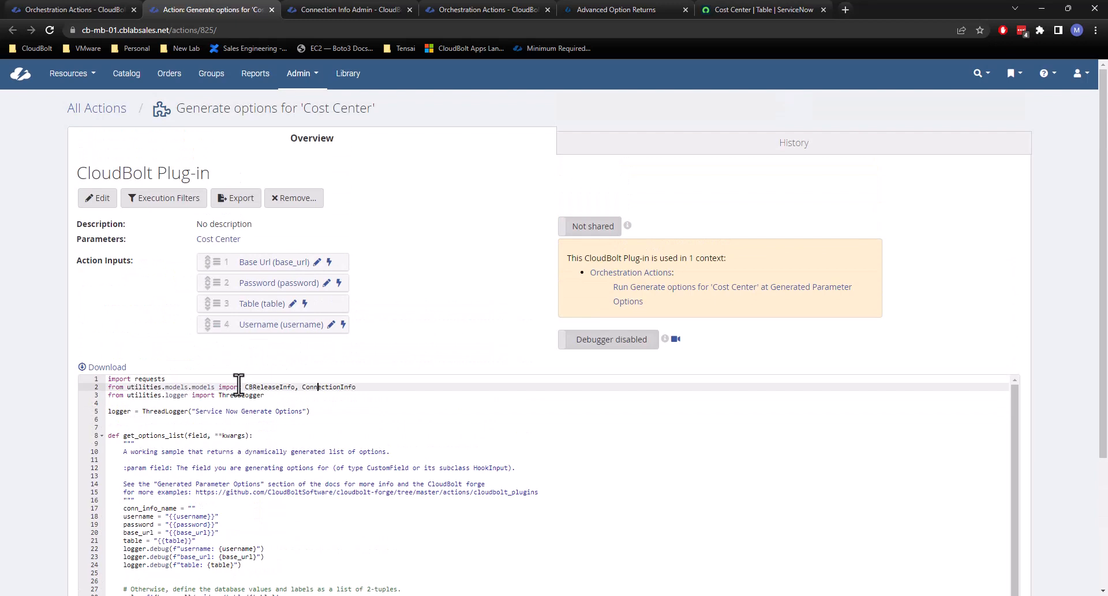
key("BackSpace")
key("BackSpace")
key("BackSpace")
key("BackSpace")
key("BackSpace")
key("BackSpace")
key("BackSpace")
key("BackSpace")
key("BackSpace")
key("BackSpace")
key("BackSpace")
key("BackSpace")
key("BackSpace")
Set conn_info_name to "servicenow" and add the line conn = ConnectionInfo.objects.get(name=conn_info_name) below it.
scroll(289, 448, "down", 1)
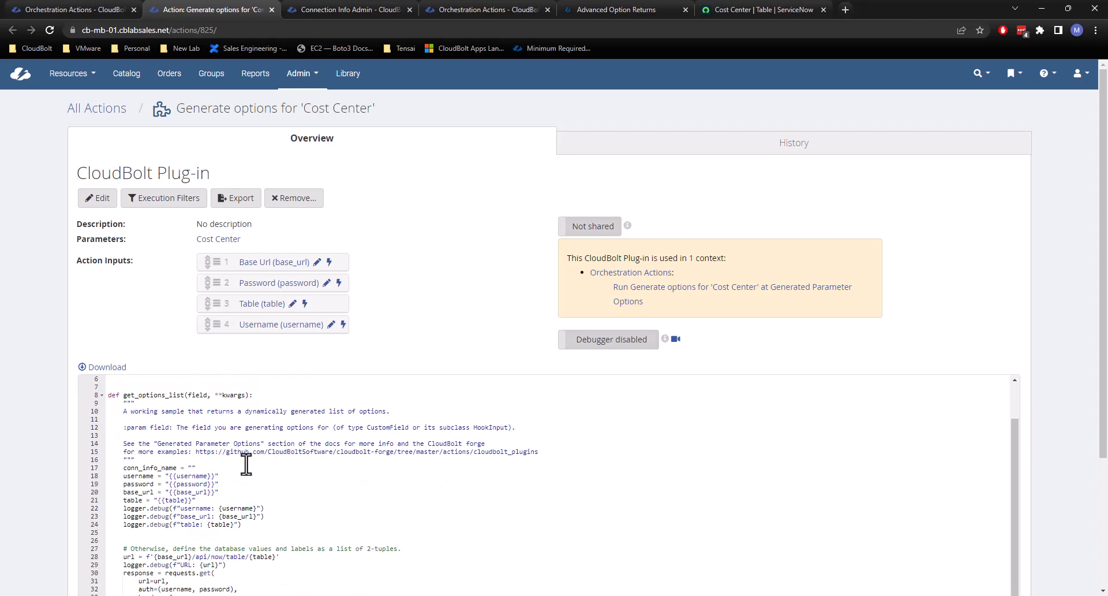
left_click(192, 468)
type("servicenow")
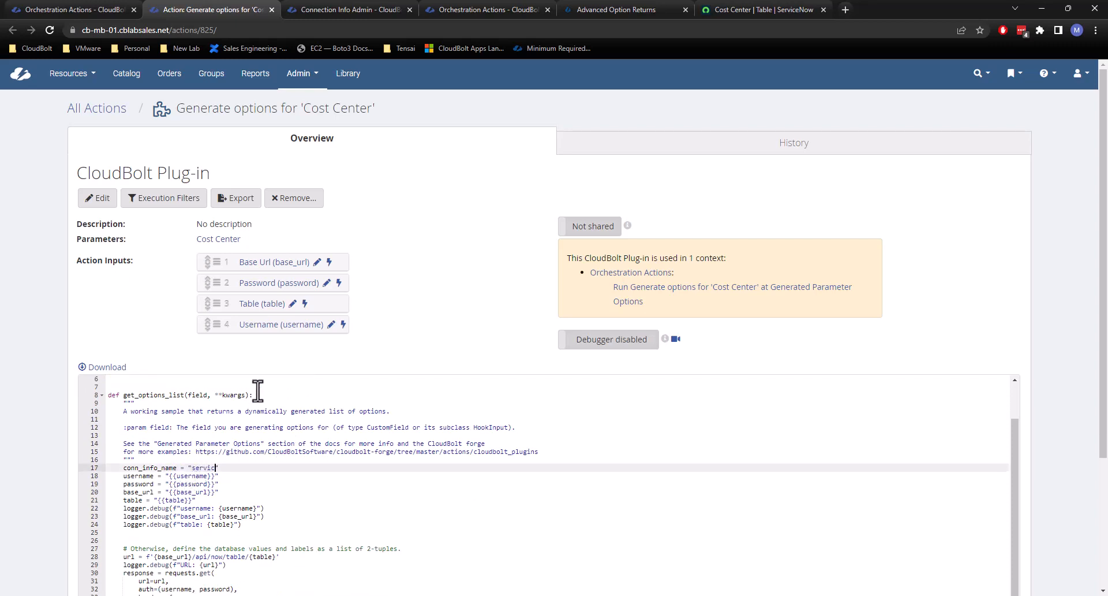
key("Return")
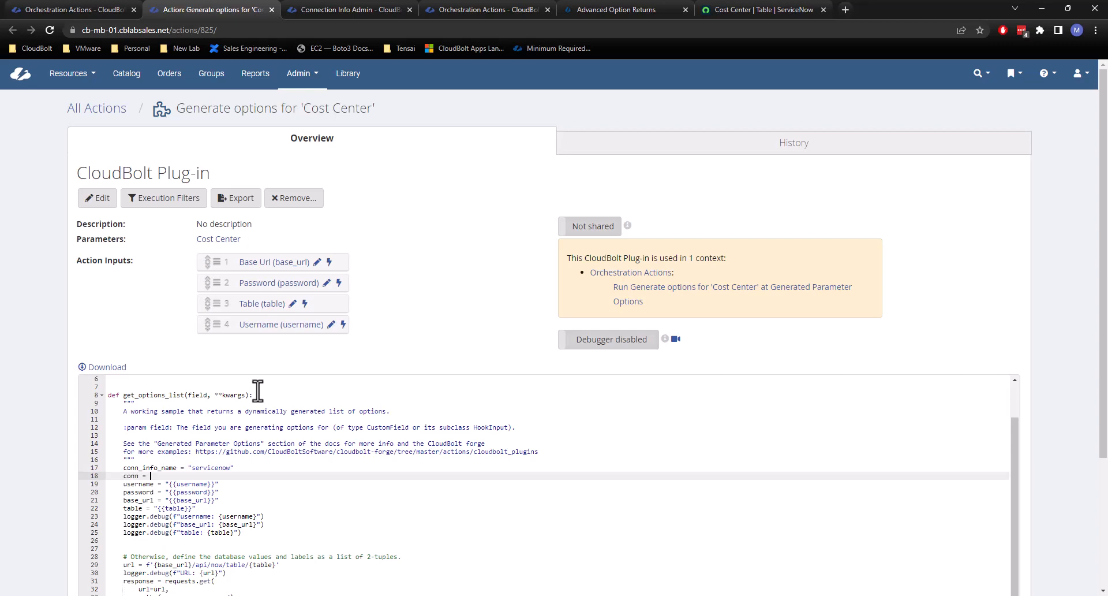
type("conn = Connection")
type("info_name")
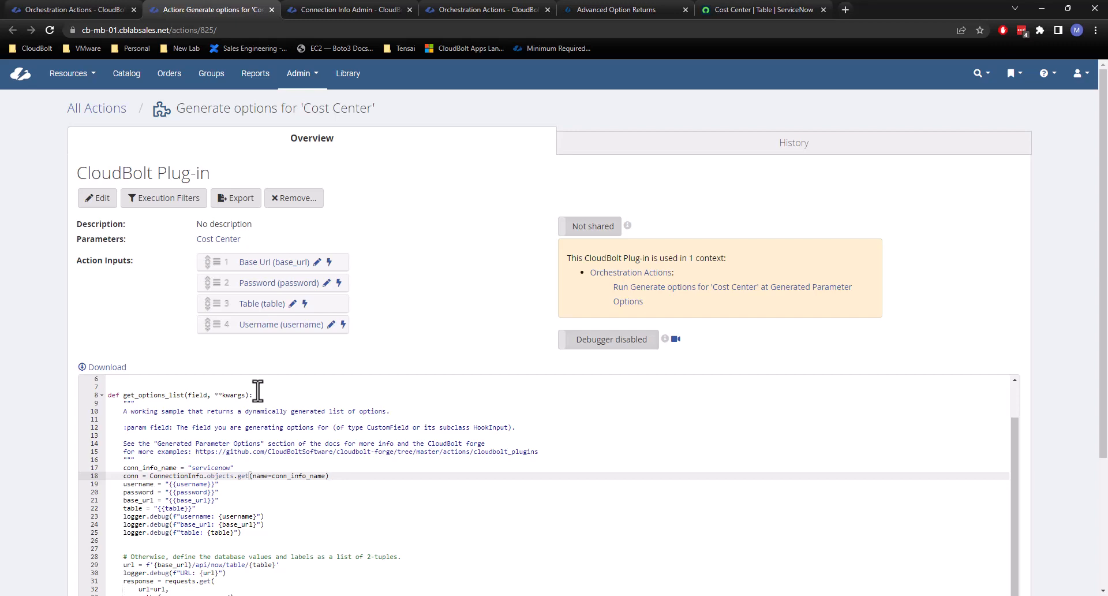
Replace the username variable's template value with conn.username in the plug-in code.
double_click(177, 485)
left_click_drag(178, 488, 166, 487)
type("con")
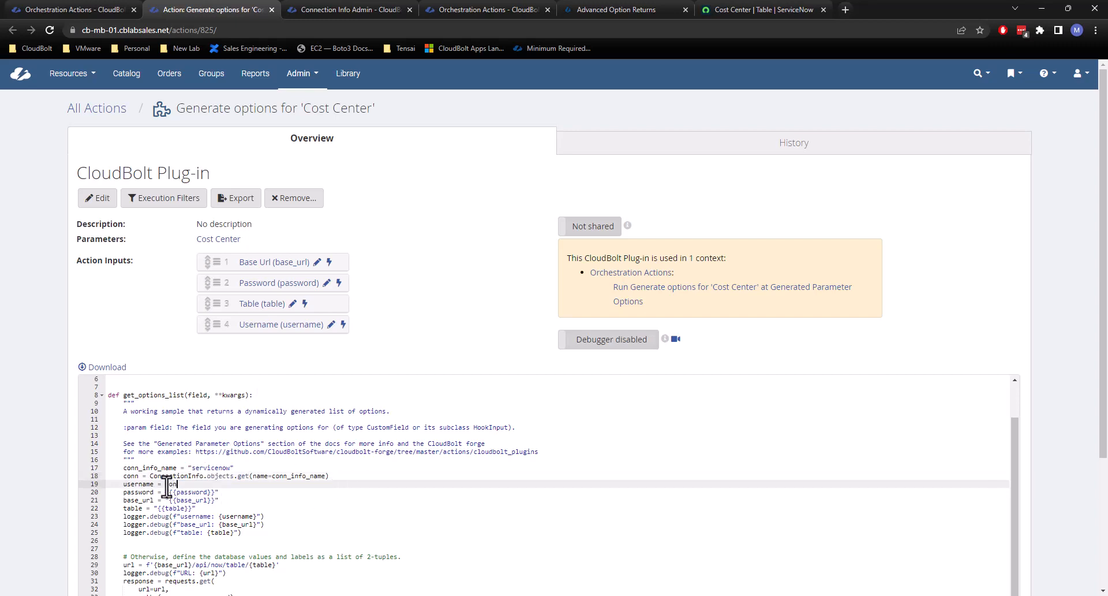
type("n.userna")
Replace the password variable's template value with conn.password in the plug-in code.
key("Right")
key("BackSpace")
key("BackSpace")
key("BackSpace")
key("BackSpace")
key("BackSpace")
key("BackSpace")
key("BackSpace")
key("BackSpace")
key("BackSpace")
key("BackSpace")
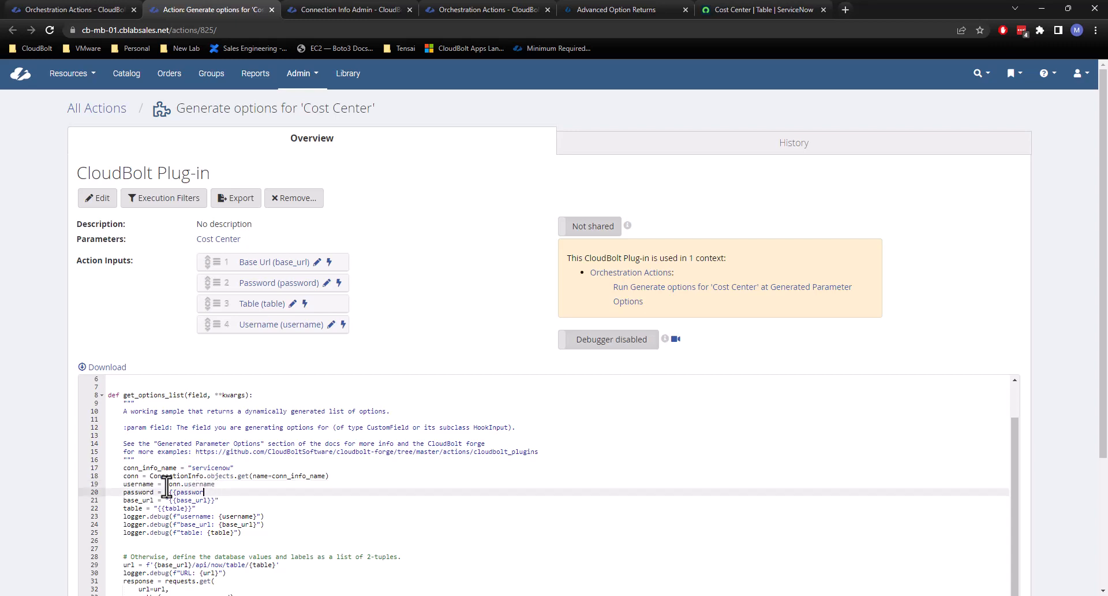
key("BackSpace")
key("BackSpace")
key("BackSpace")
type("conn.password")
Set base_url to f"{conn.protocol}://{conn.ip}" and select the whole assignment for copying.
key("Down")
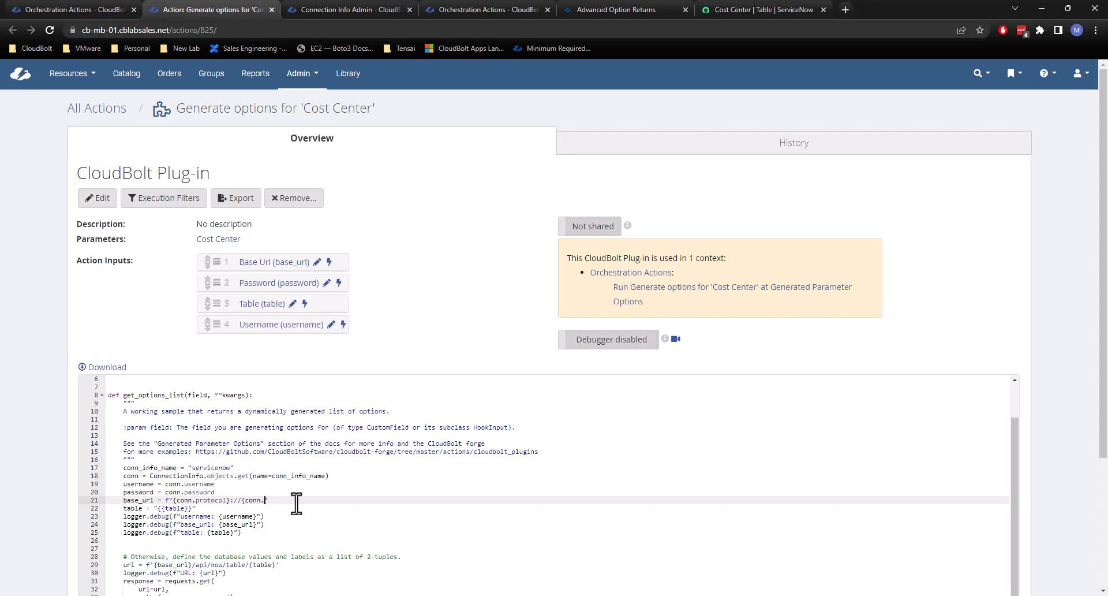
type("\"")
left_click_drag(287, 501, 122, 501)
key("ctrl+c")
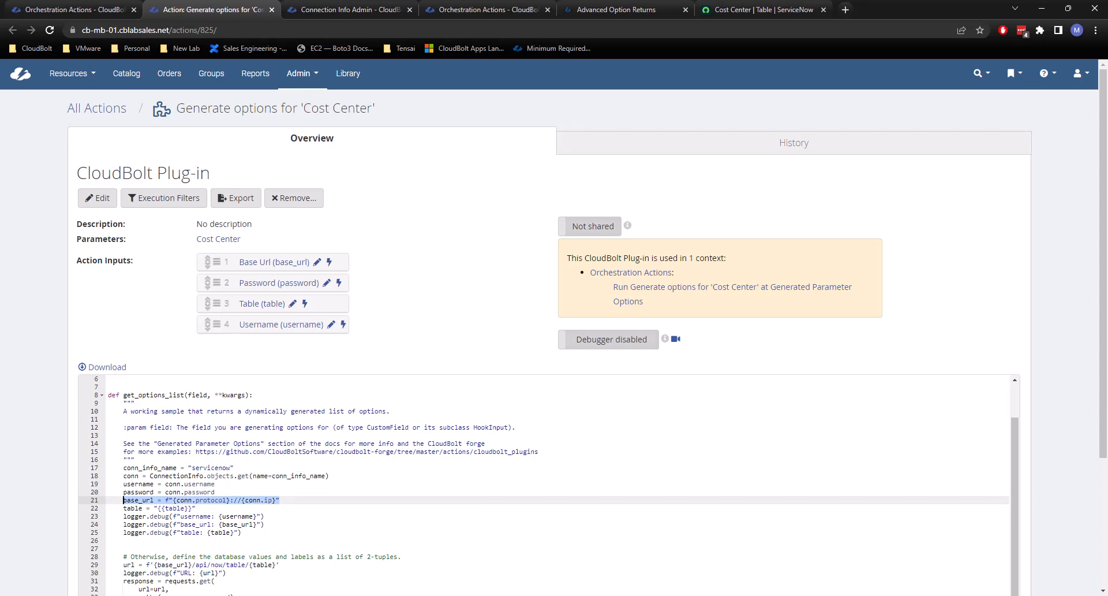
Test the copied base_url assignment in the PyCharm shell by setting conn = ci, running it and evaluating base_url.
key("alt+Tab")
left_click(484, 541)
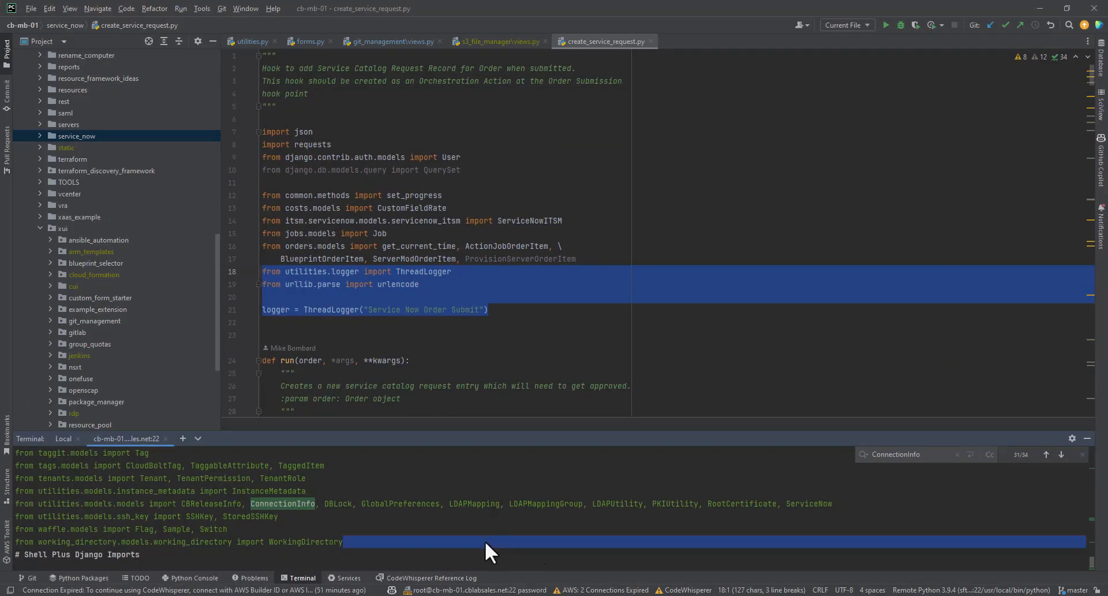
scroll(484, 526, "down", 10)
scroll(482, 527, "down", 1)
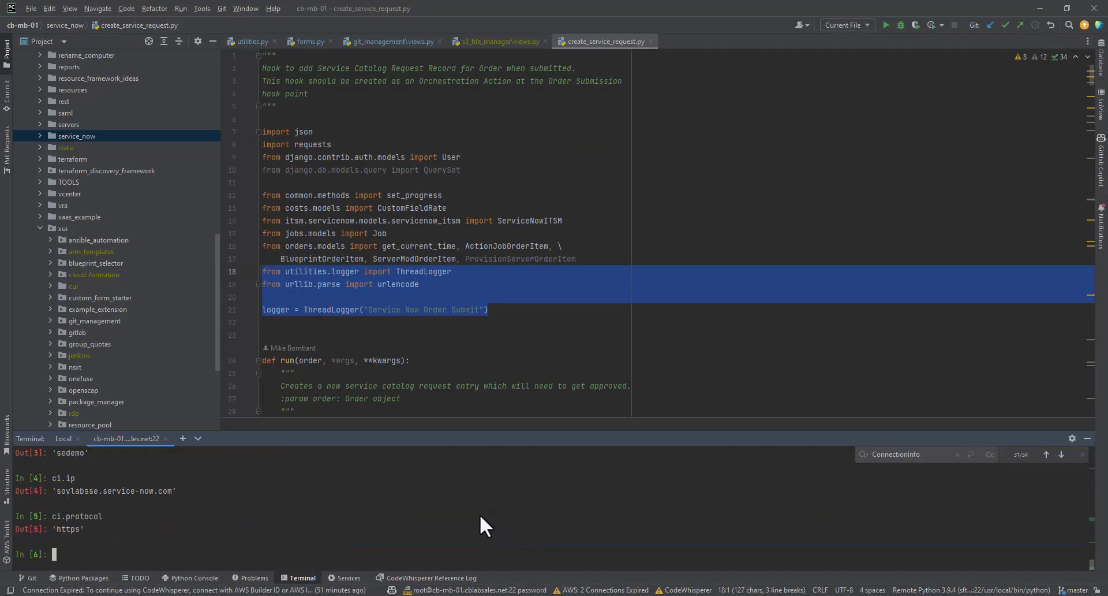
type("conn = ci")
key("Return")
key("ctrl+v")
key("Return")
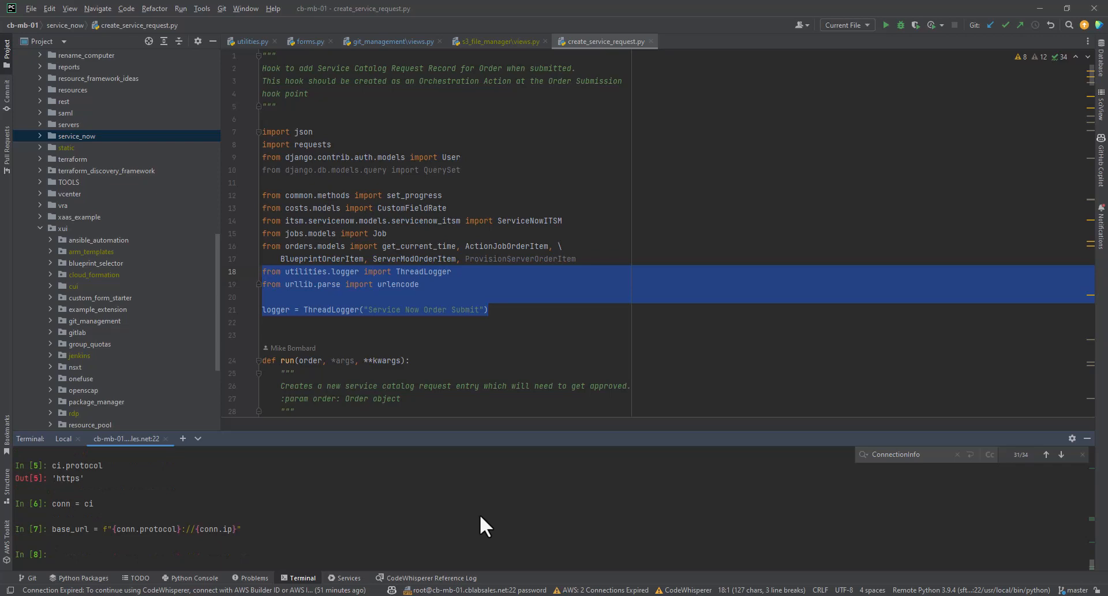
type("base_url")
key("Return")
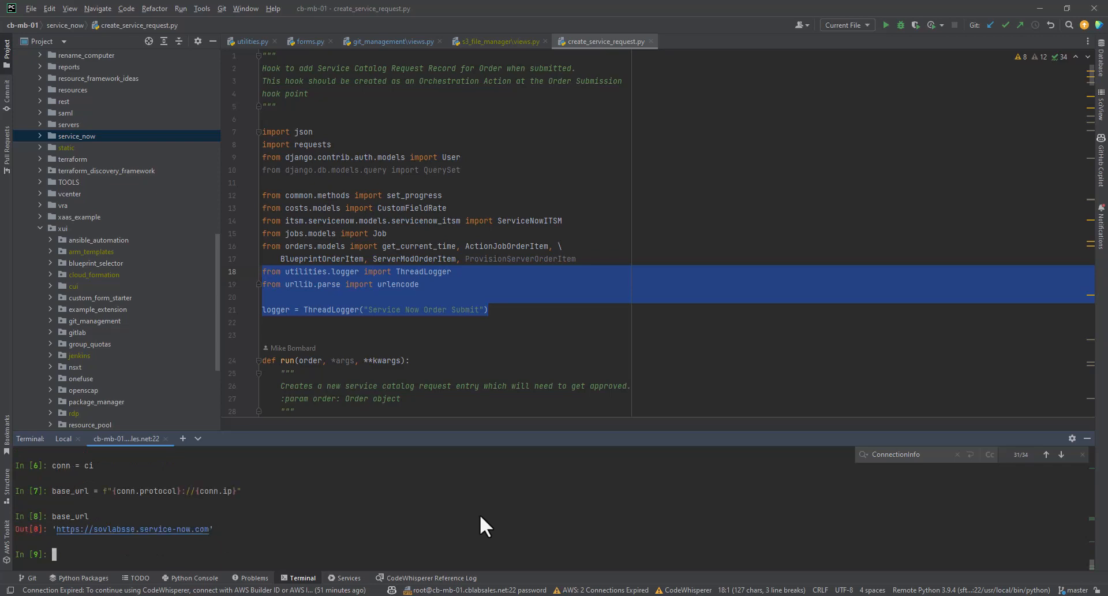
Back in the Chrome plug-in code, replace the table template value with "cmn_cost_center", copied from the ServiceNow Cost Center table's name.
left_click(1038, 8)
left_click(288, 503)
scroll(205, 502, "down", 1)
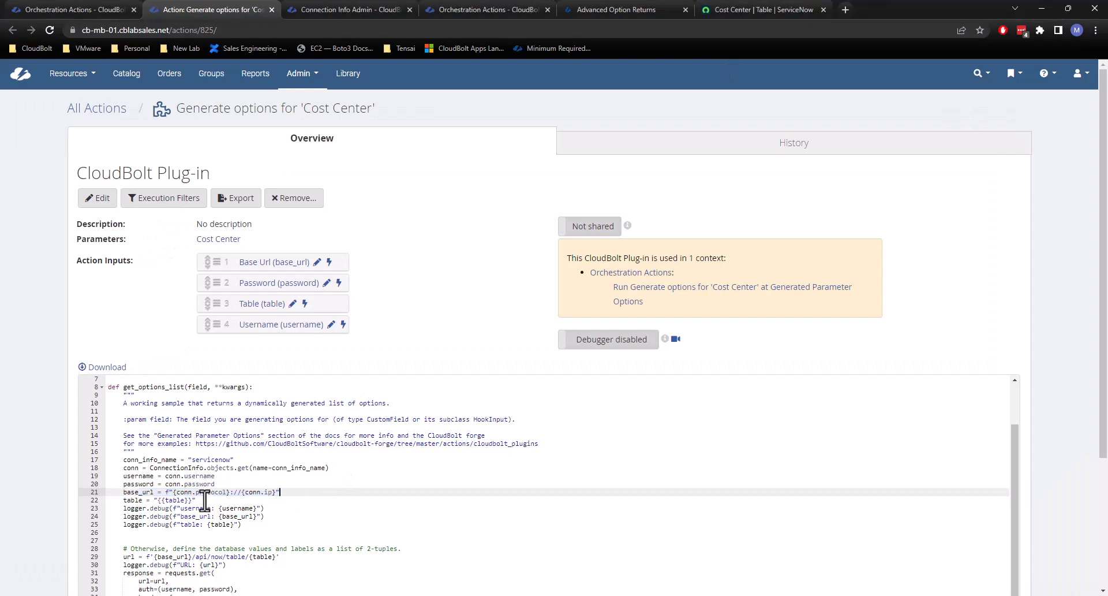
left_click(189, 500)
left_click_drag(190, 502, 164, 503)
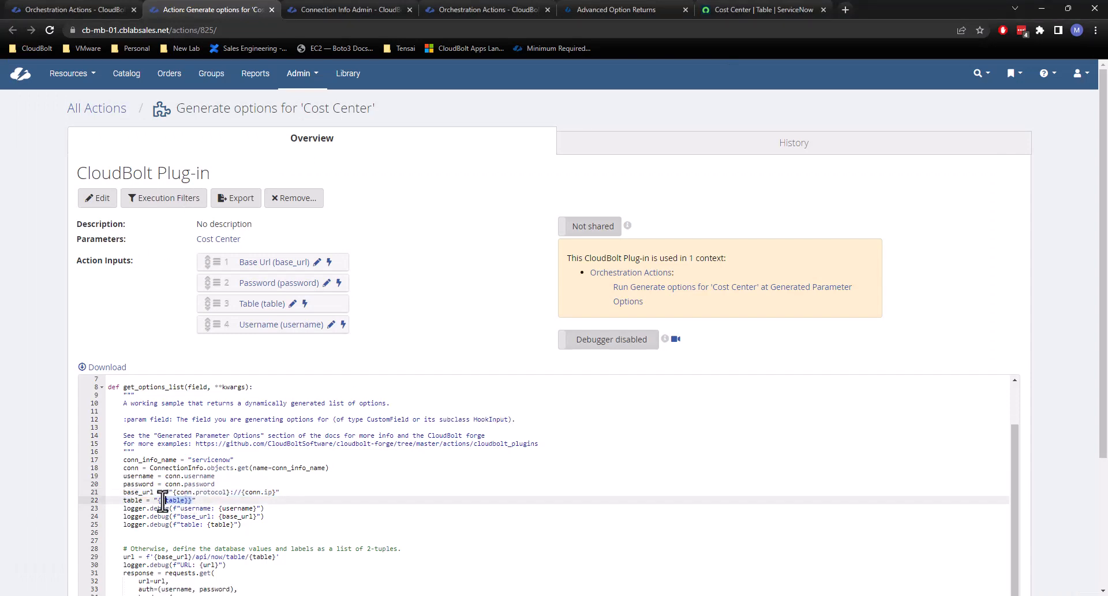
key("BackSpace")
left_click(777, 7)
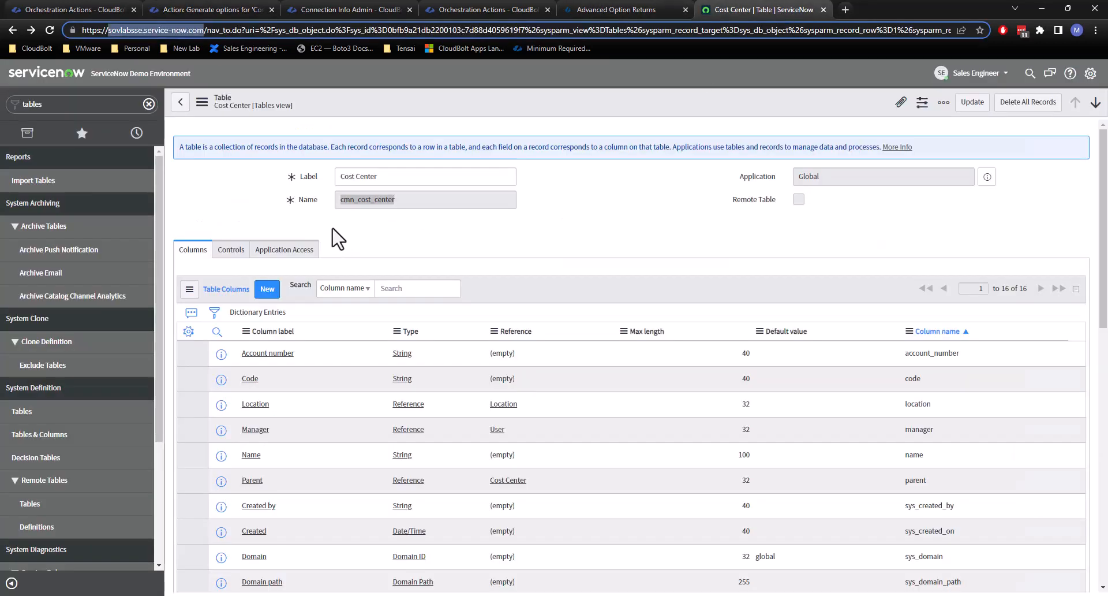
double_click(380, 202)
right_click(379, 202)
left_click(398, 211)
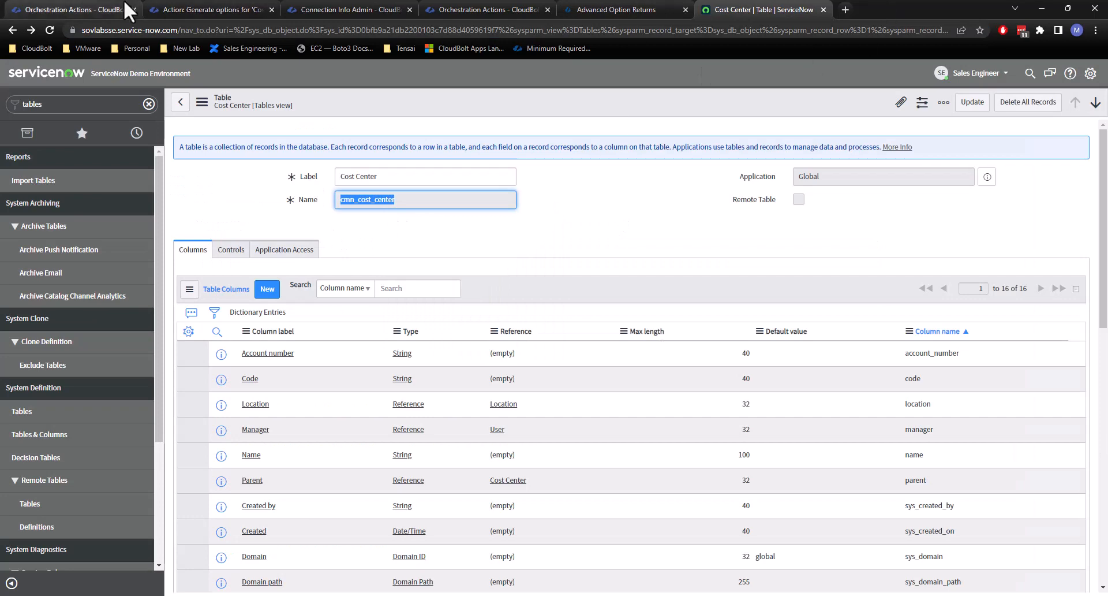
left_click(184, 10)
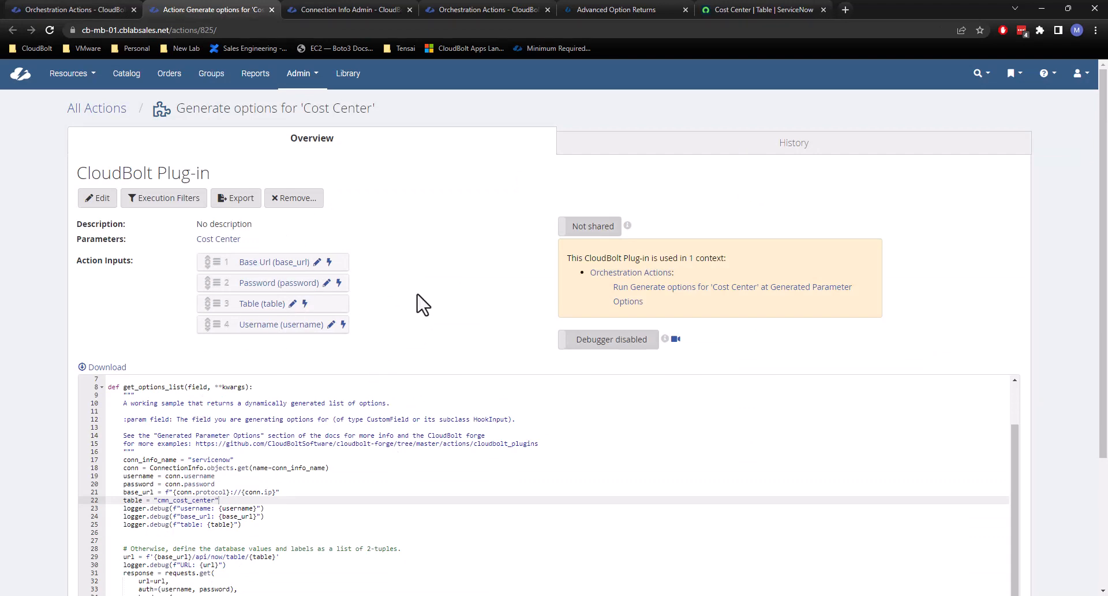
Delete the three logger.debug lines for username, base_url and table.
scroll(443, 351, "down", 2)
left_click_drag(267, 411, 231, 384)
key("BackSpace")
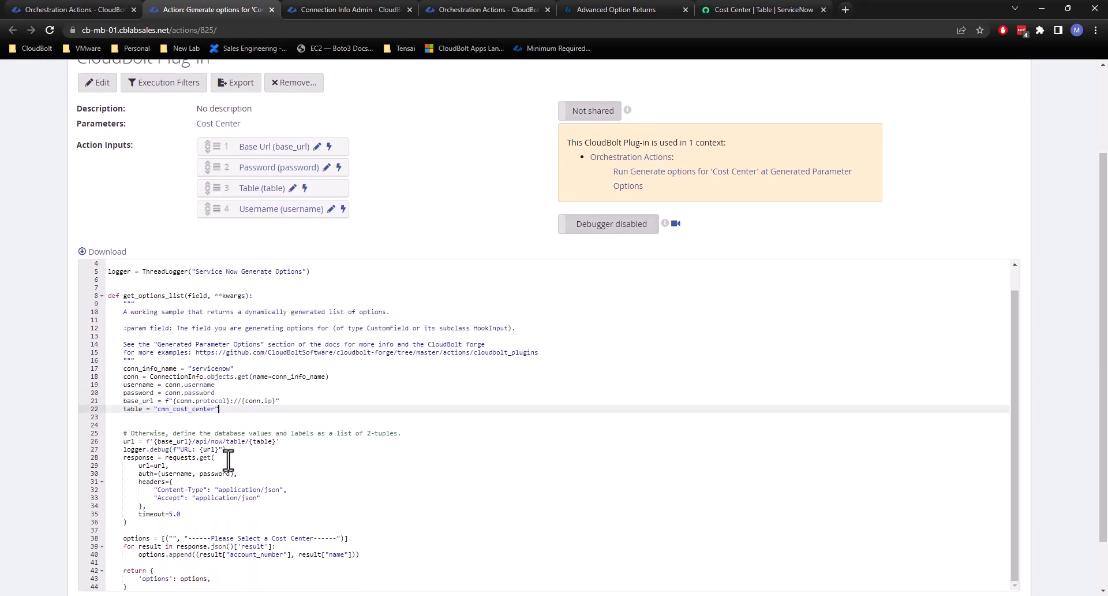
Delete the logger.debug line for the URL and save the plug-in code.
left_click_drag(296, 441, 100, 437)
left_click(166, 449)
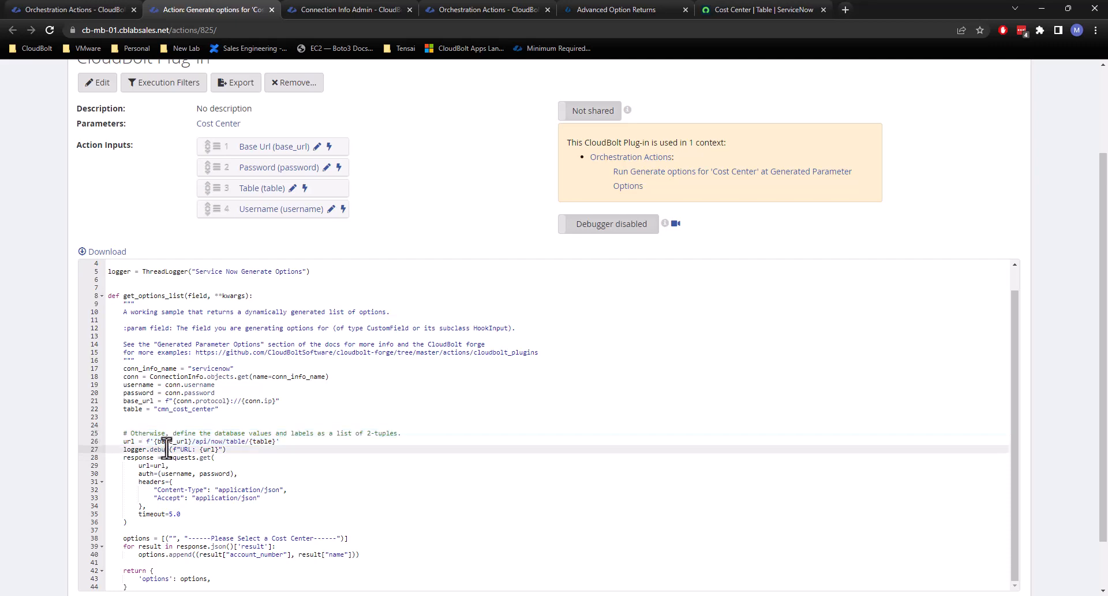
left_click_drag(245, 456, 77, 449)
left_click(189, 459)
key("Delete")
key("Delete")
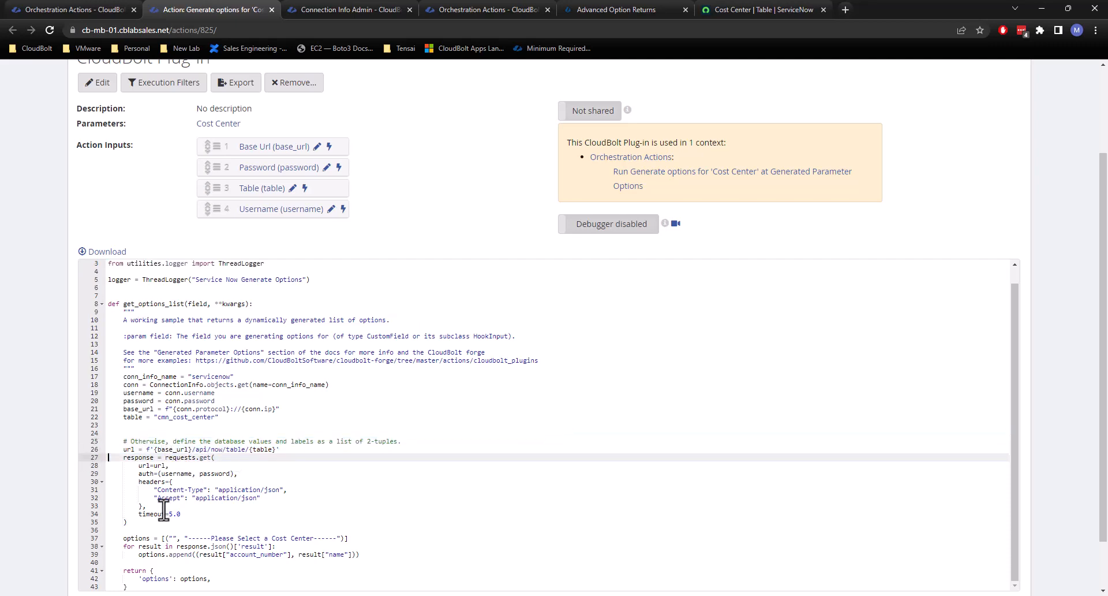
scroll(38, 547, "down", 1)
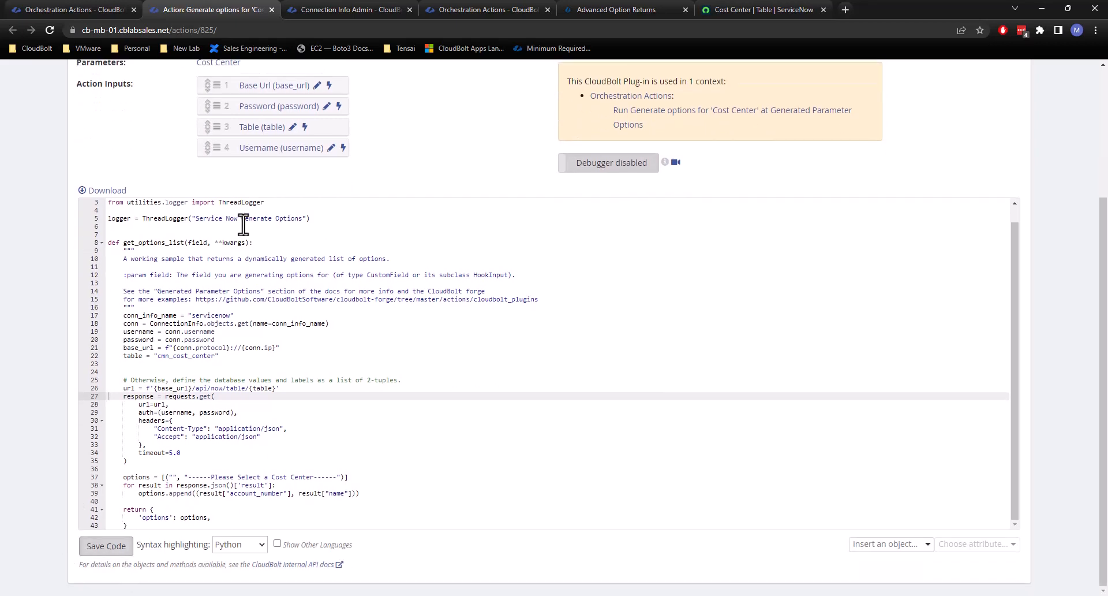
key("ctrl+s")
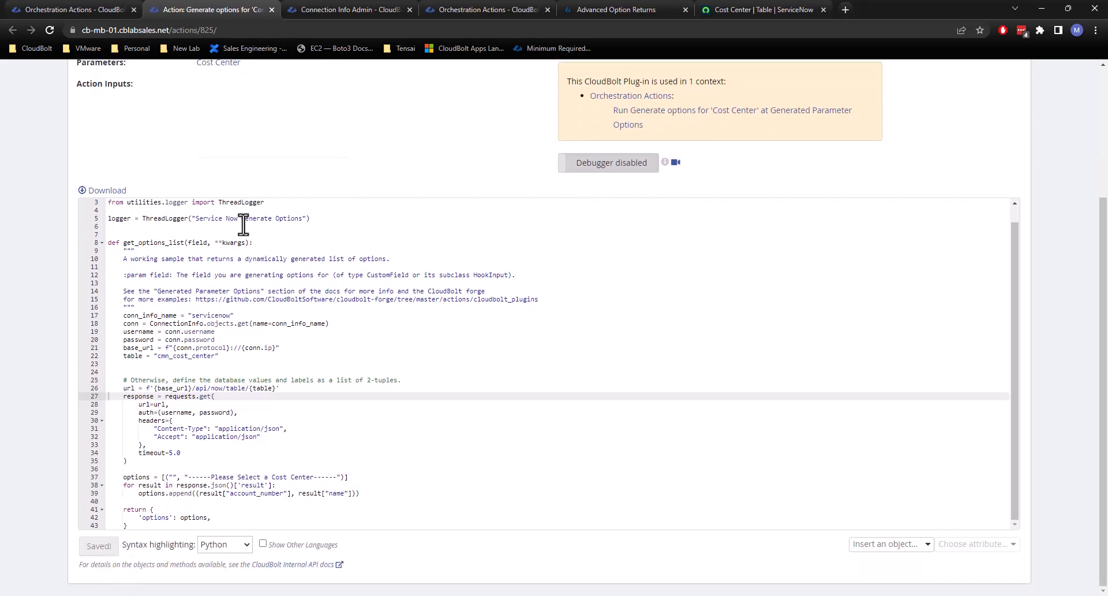
Open the order form for the Custom Server blueprint from the CloudBolt catalog.
left_click(338, 2)
left_click(68, 1)
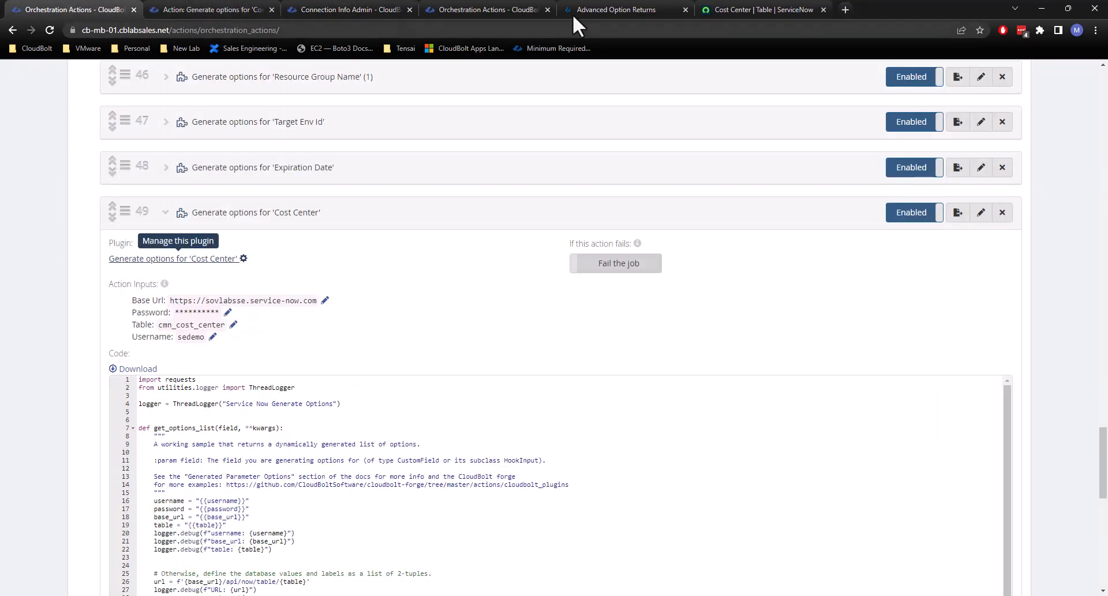
scroll(722, 295, "up", 11)
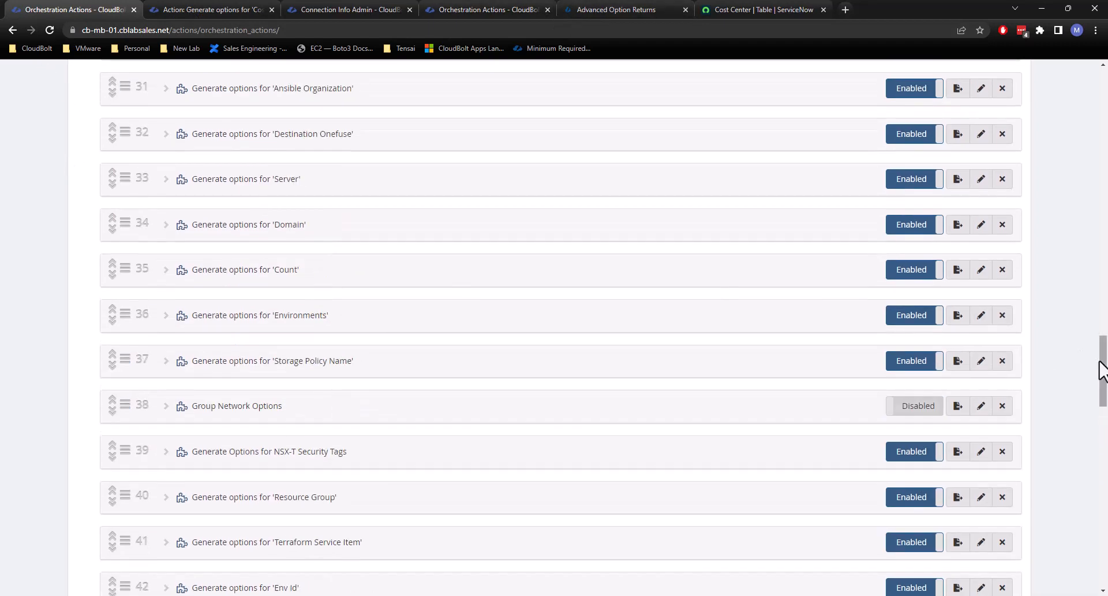
left_click_drag(1101, 371, 1102, 86)
left_click(134, 87)
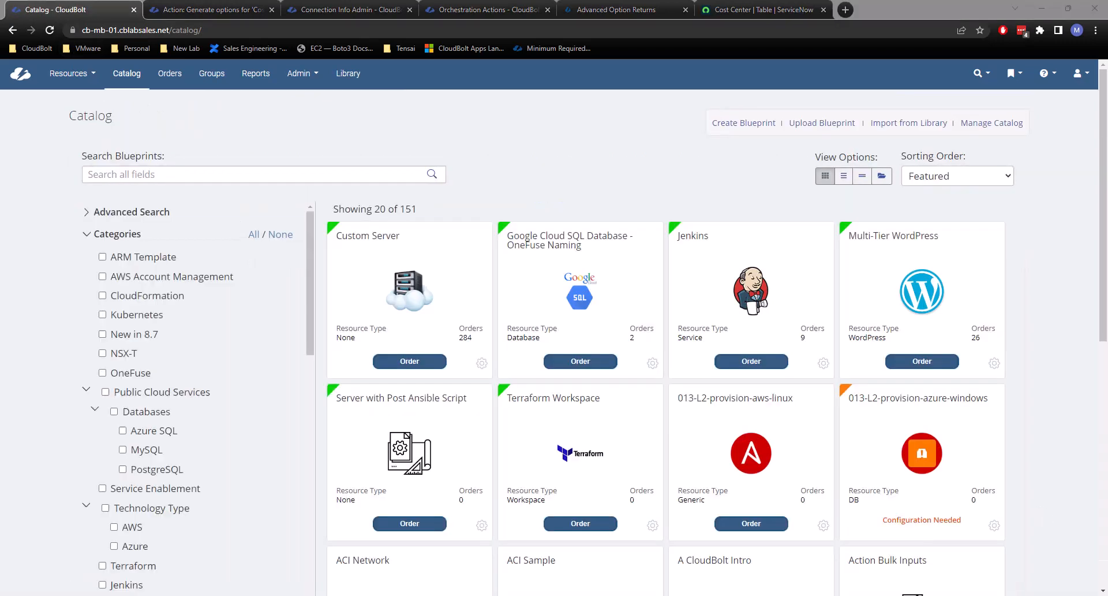
left_click(415, 368)
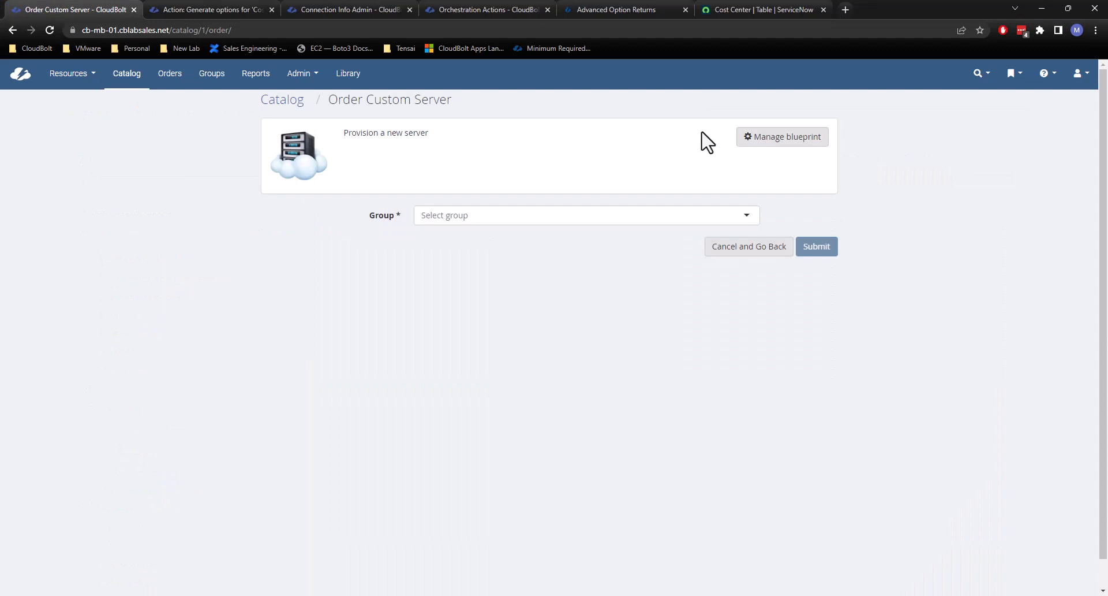
Set the order's group to Tenant2 / IT and its environment to (vCenter (cblabsales.net)) Sales - Parameters.
left_click(502, 216)
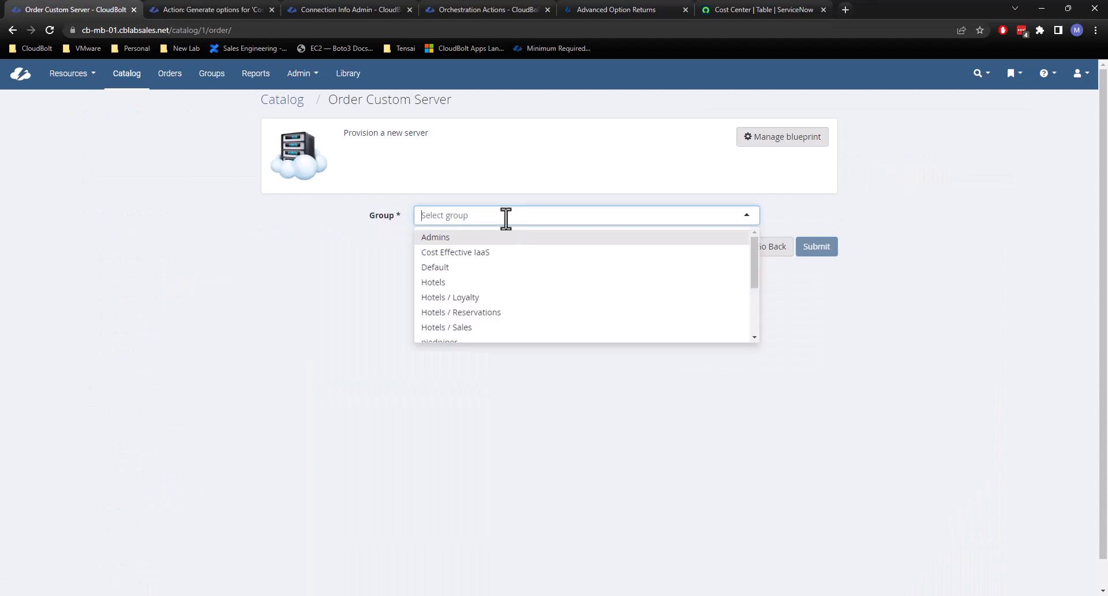
scroll(476, 317, "down", 1)
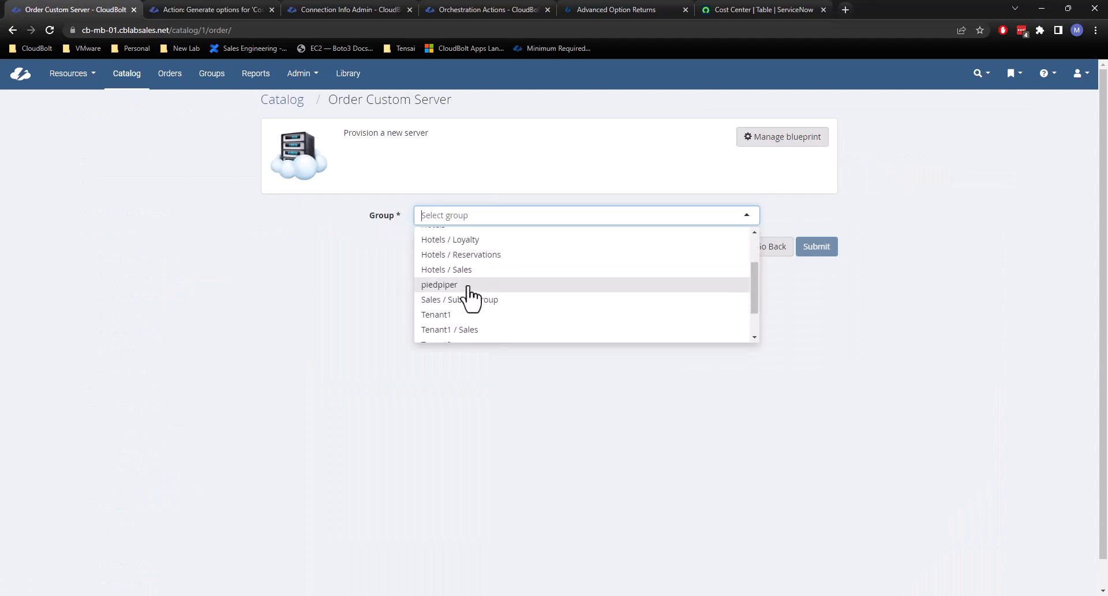
scroll(470, 327, "down", 2)
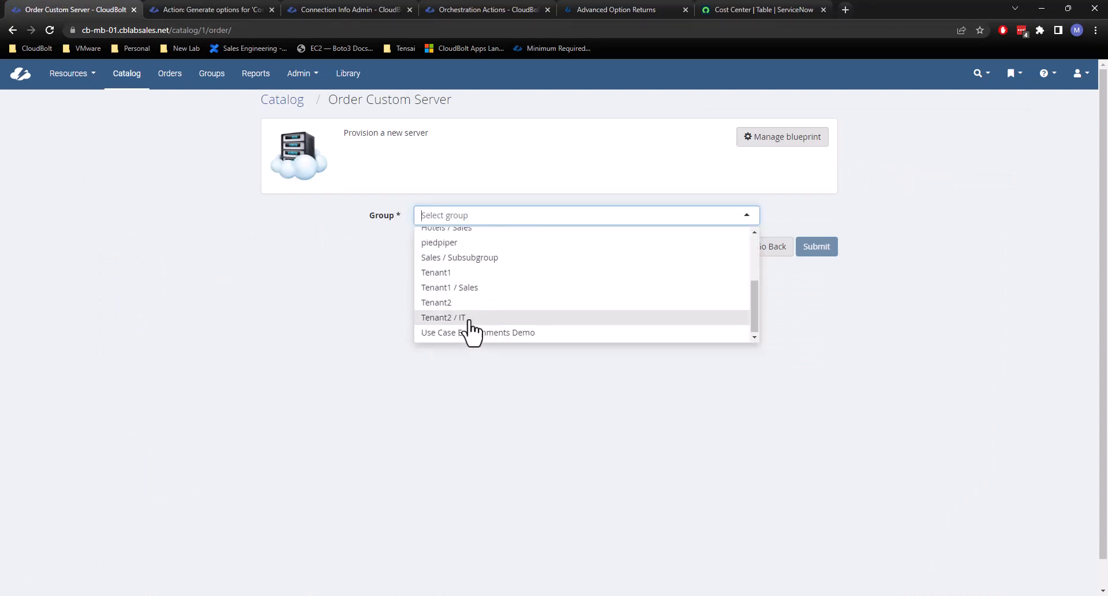
left_click(470, 317)
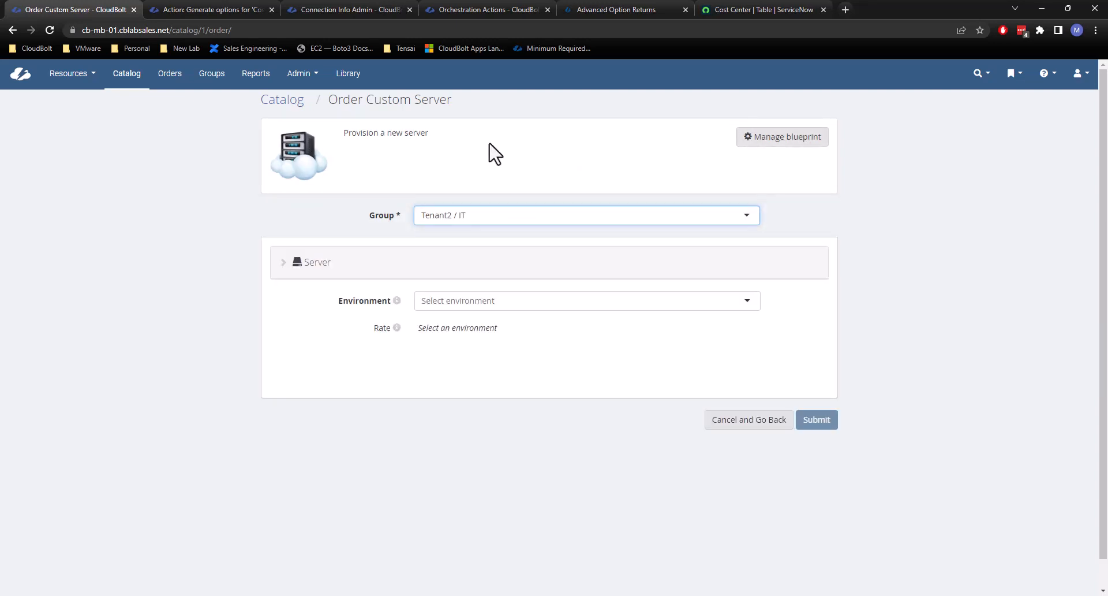
left_click(508, 300)
scroll(520, 346, "down", 1)
left_click(528, 368)
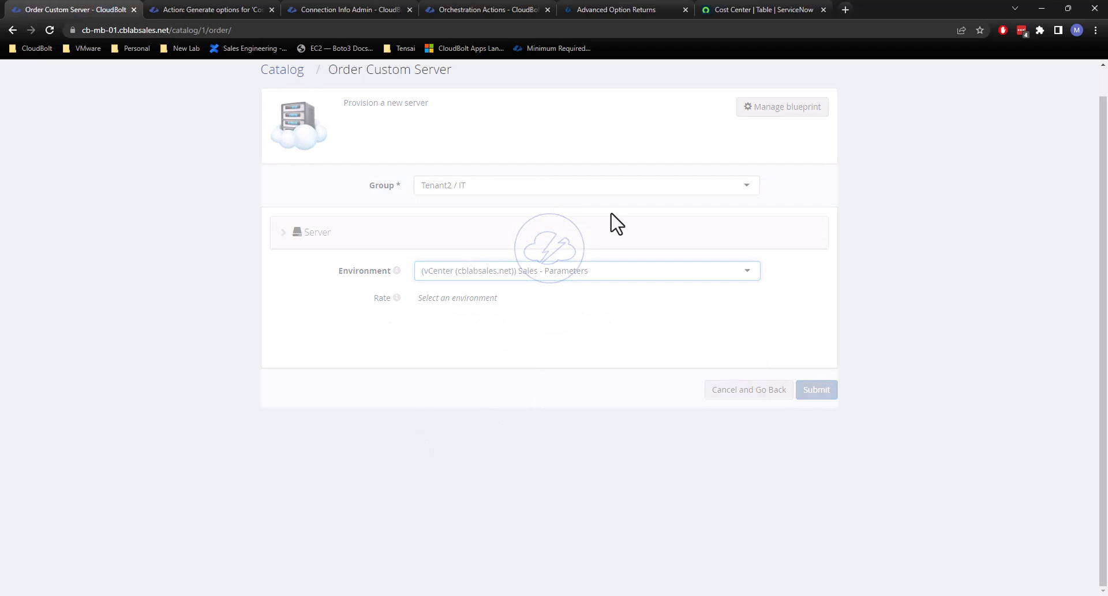
Try to submit the Custom Server order with Sales as the Cost Center.
scroll(586, 475, "down", 1)
left_click(507, 482)
scroll(643, 432, "down", 1)
scroll(491, 445, "down", 1)
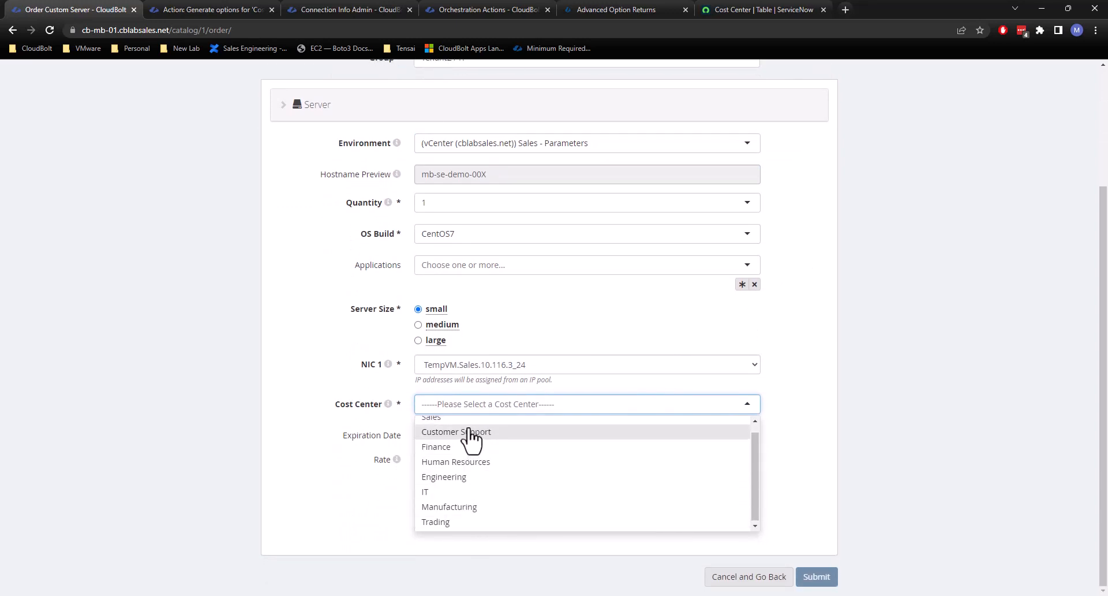
scroll(469, 447, "up", 1)
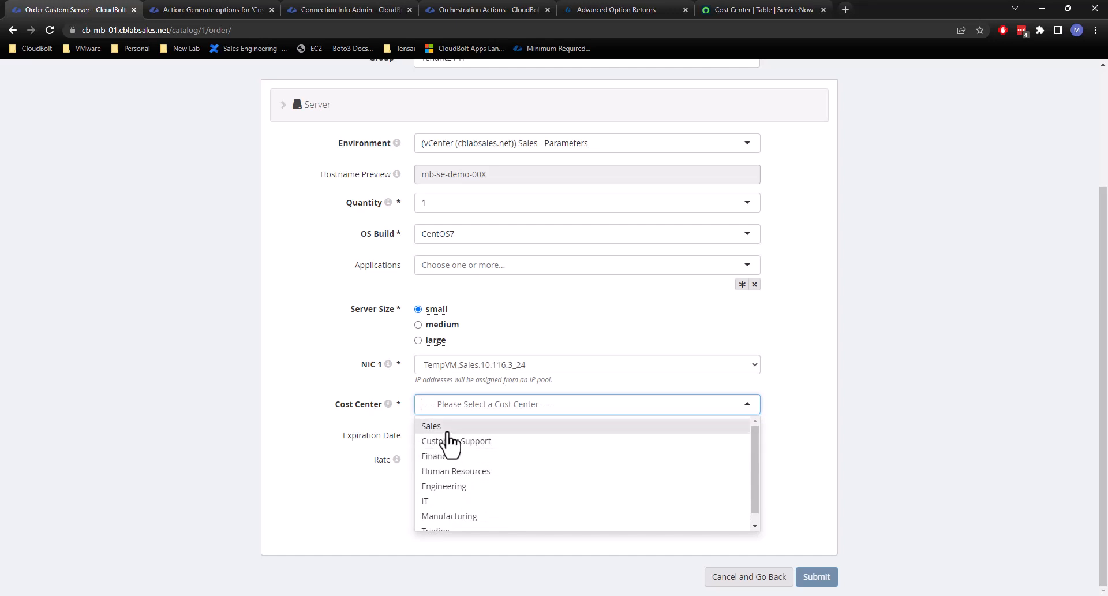
left_click(449, 431)
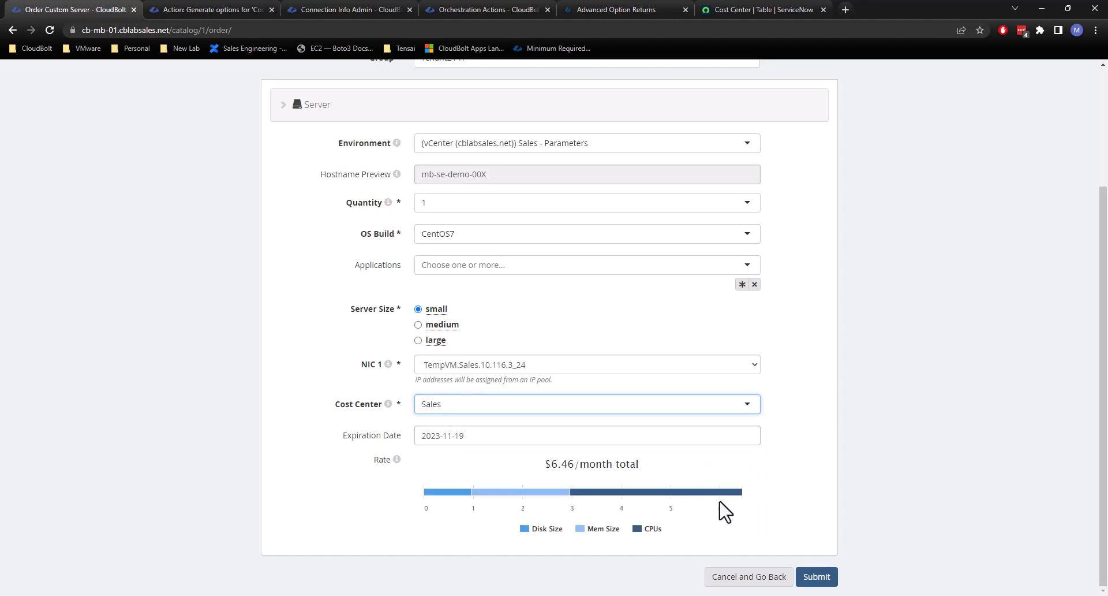
left_click(814, 576)
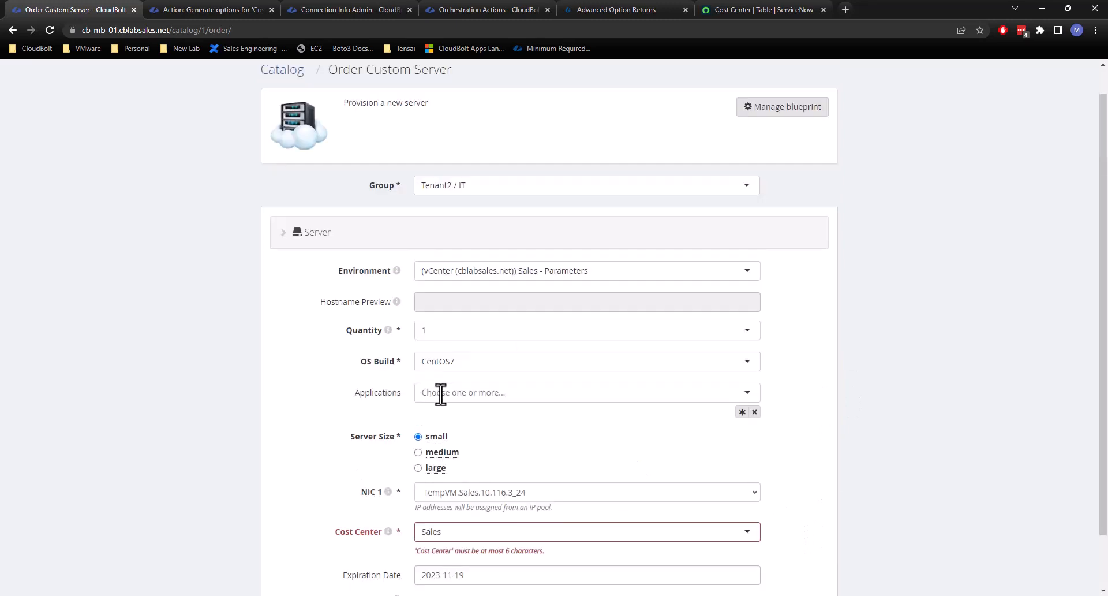
left_click(462, 531)
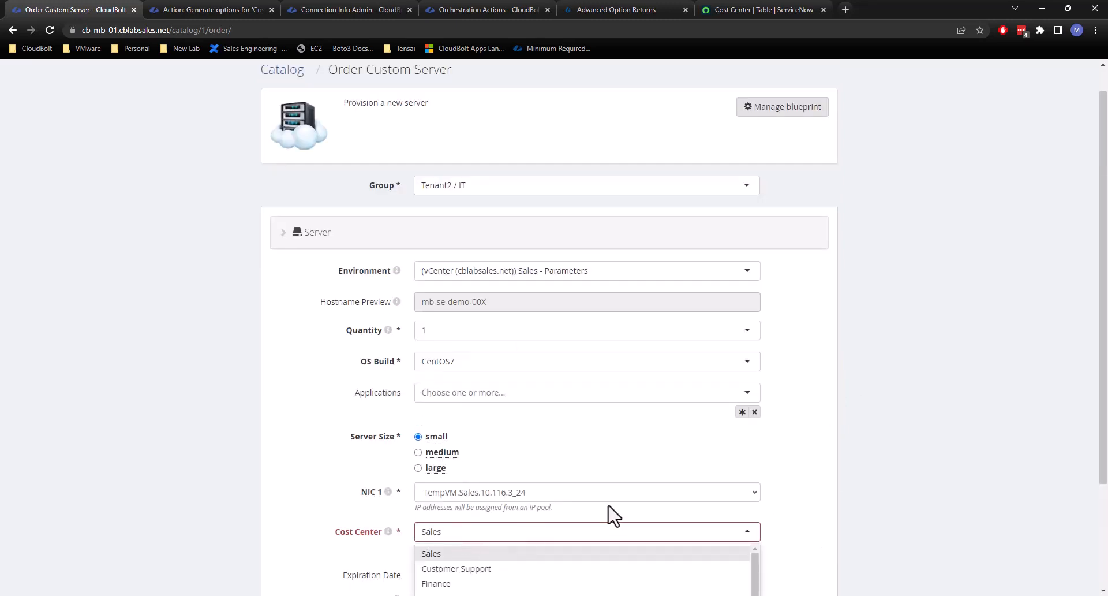
scroll(611, 508, "down", 2)
left_click(579, 438)
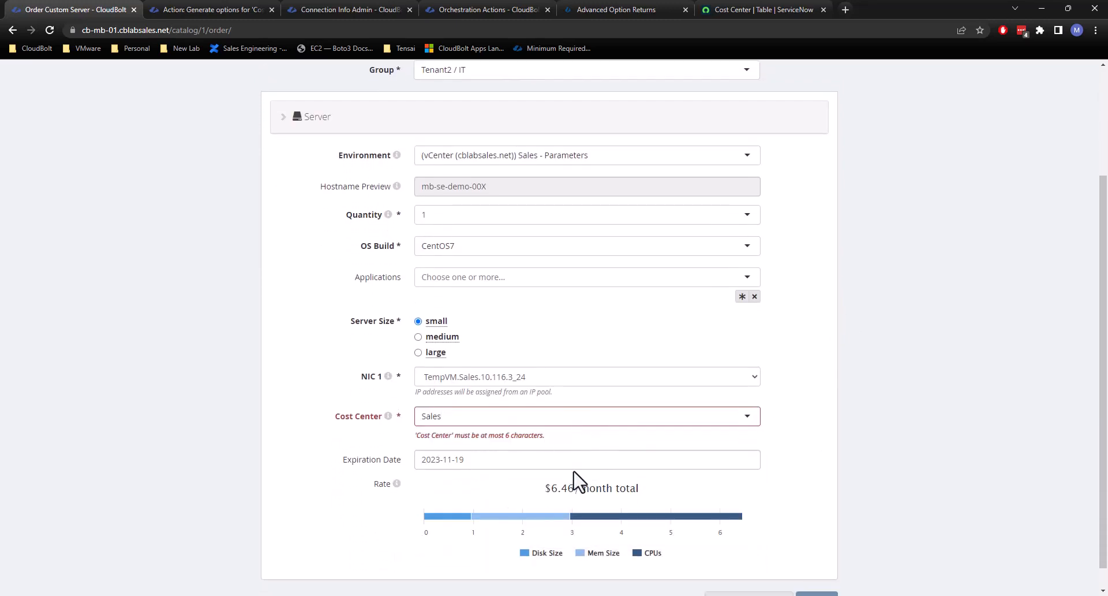
Open the Cost Center parameter from the plug-in's page, clear its minimum and maximum length constraints, and save it.
scroll(577, 482, "up", 3)
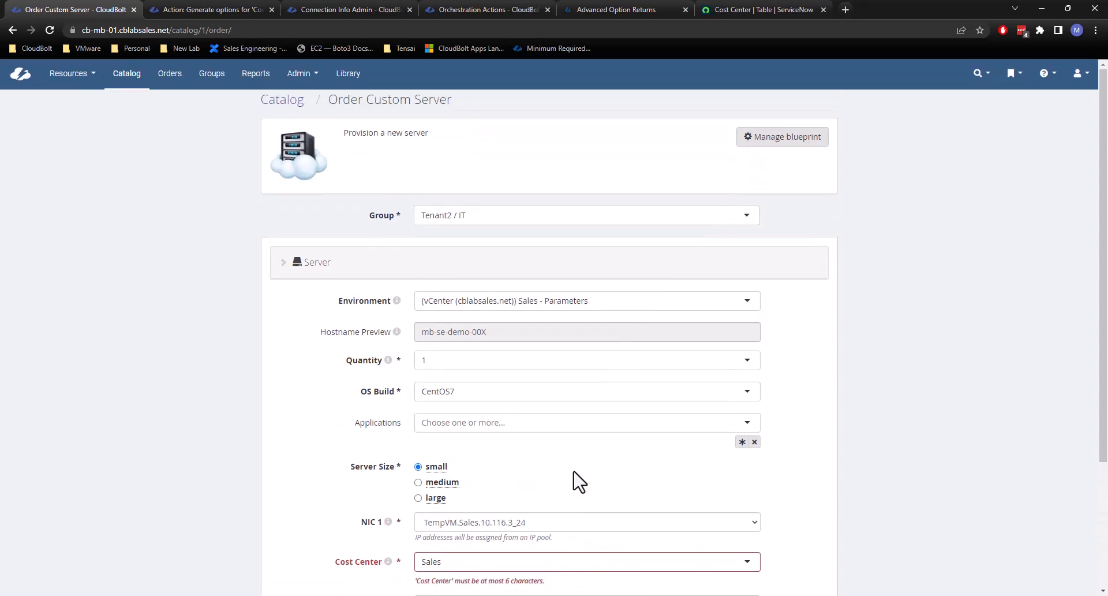
left_click(254, 7)
scroll(312, 75, "up", 3)
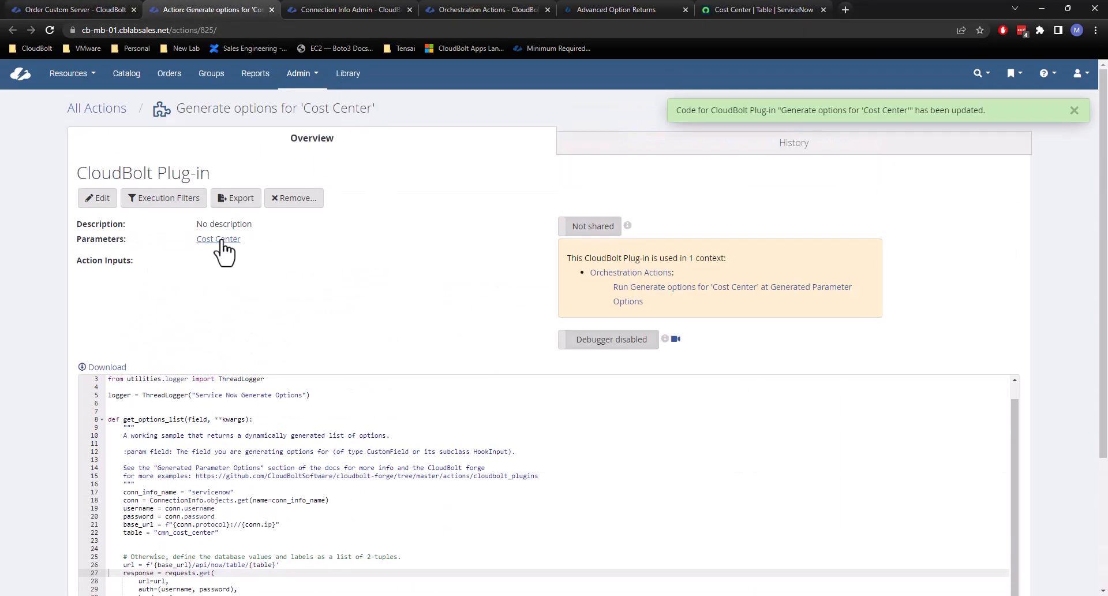
left_click(219, 240)
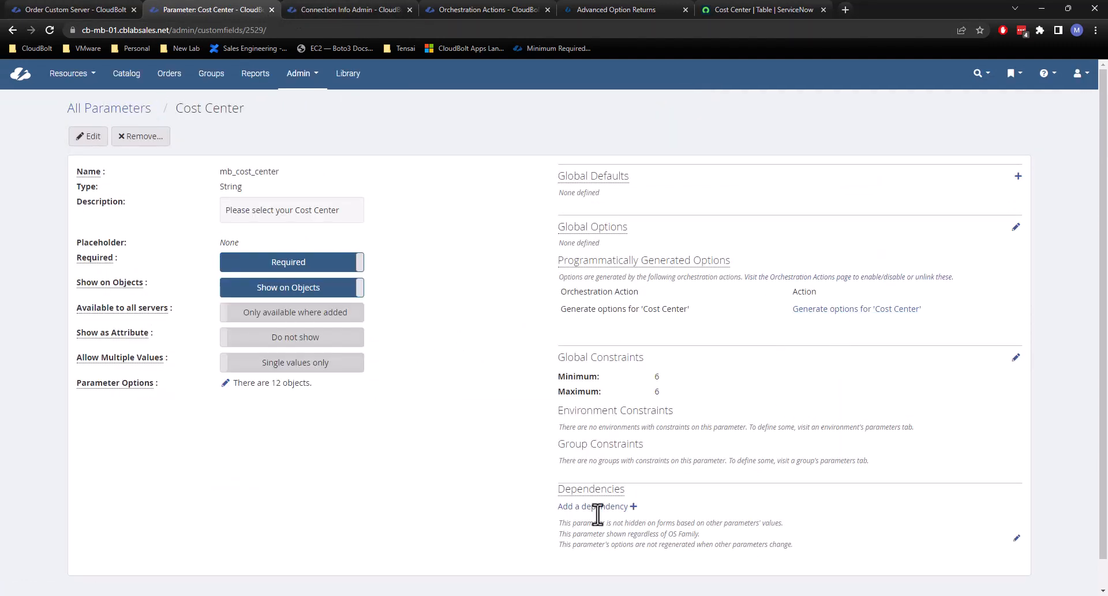
left_click(1015, 359)
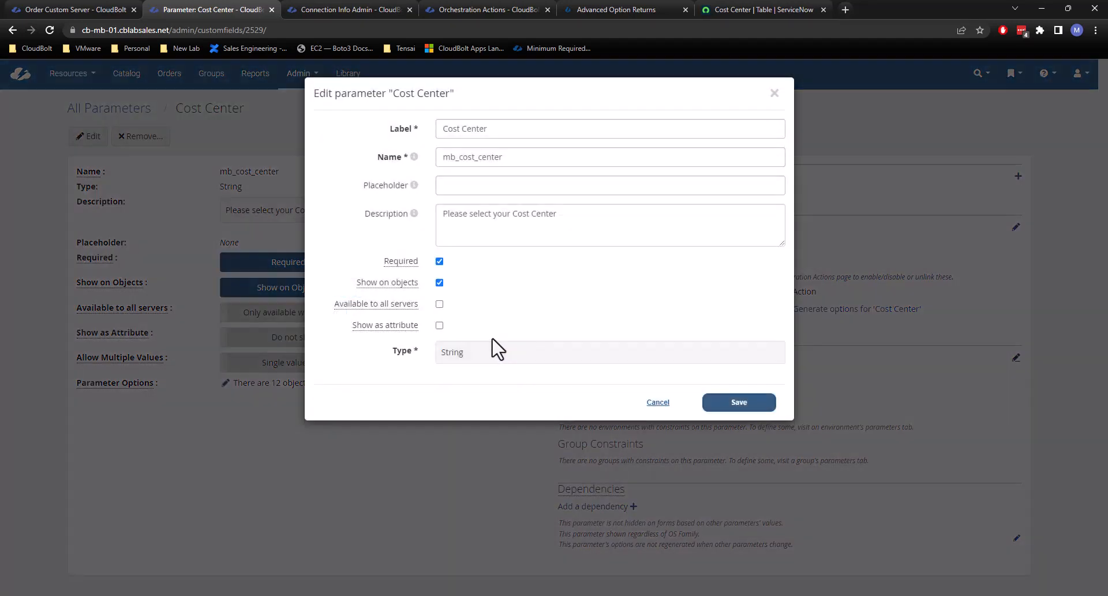
double_click(465, 415)
key("BackSpace")
left_click(728, 564)
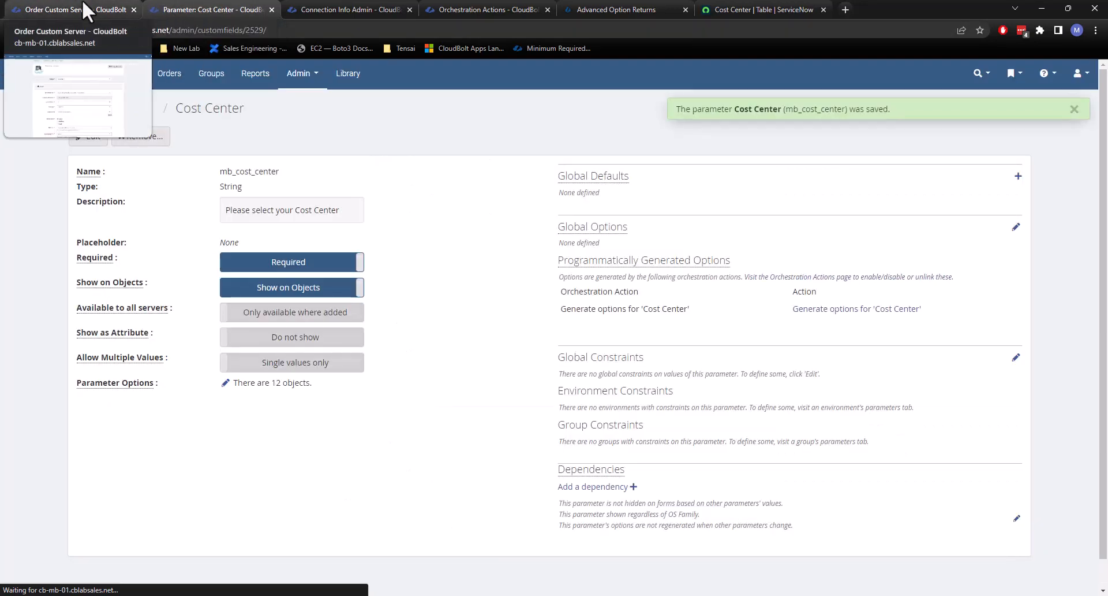
Reload the Custom Server order form and select group Tenant2 / IT and environment (vCenter (cblabsales.net)) Sales - Parameters.
left_click(82, 7)
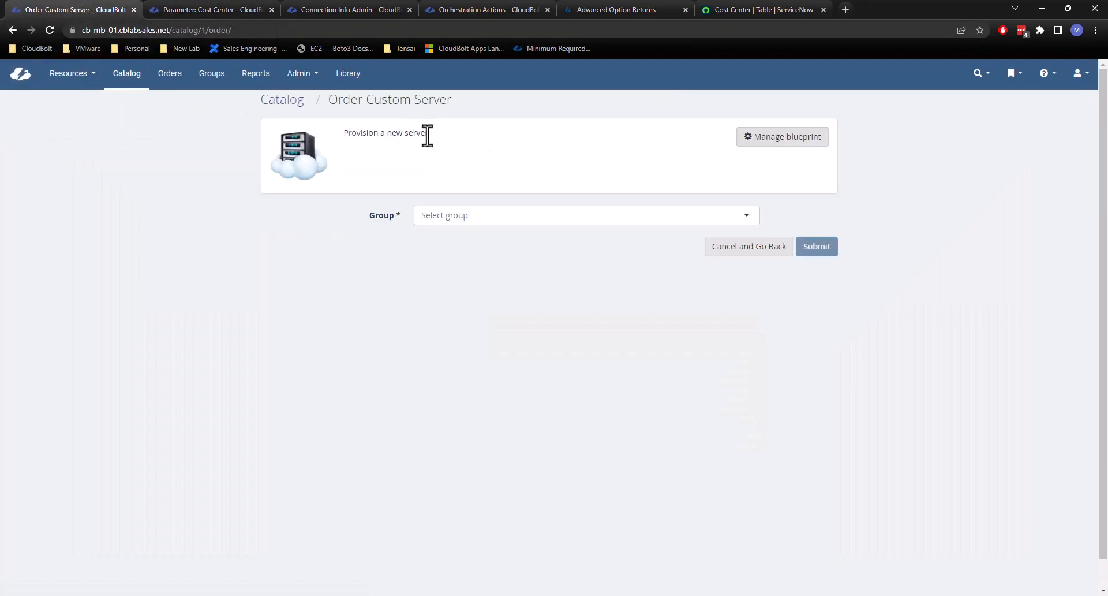
left_click(448, 215)
scroll(474, 283, "down", 5)
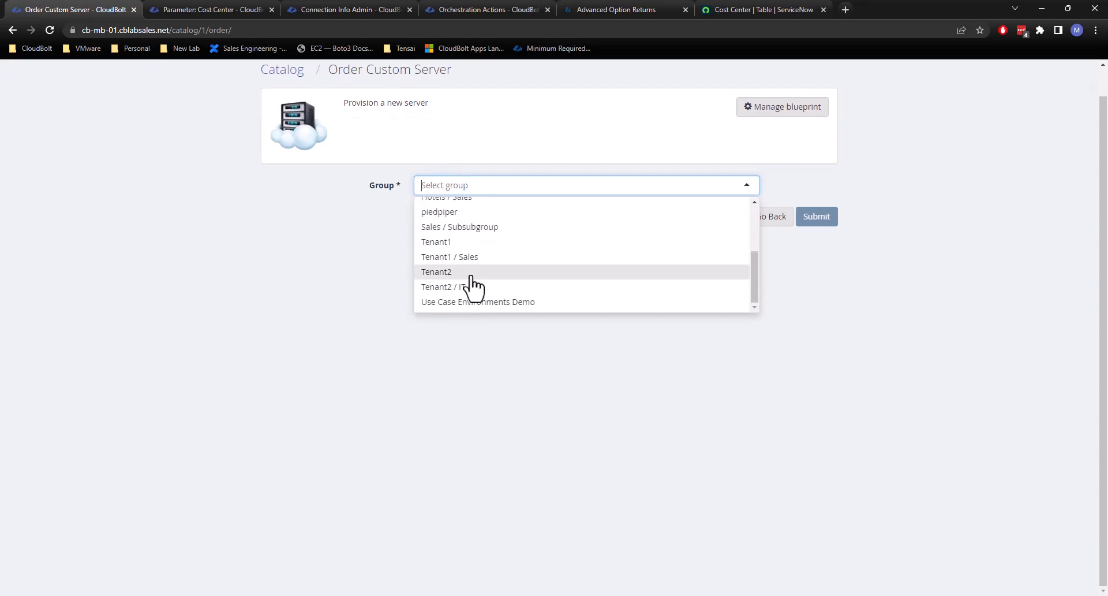
left_click(471, 285)
left_click(468, 273)
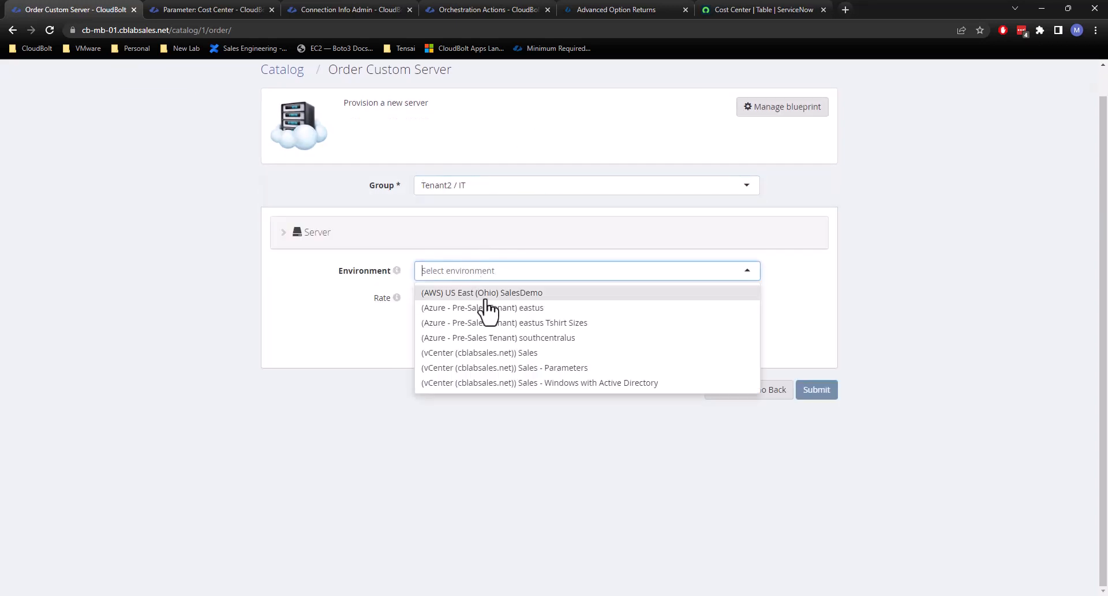
left_click(529, 370)
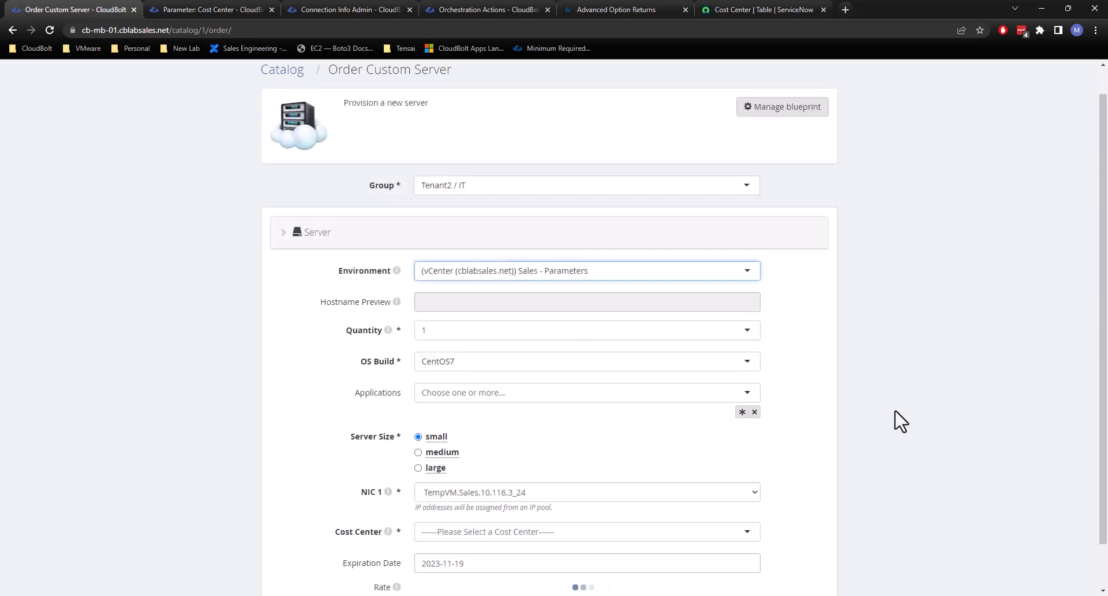
Select IT as the Cost Center and submit the Custom Server order.
scroll(892, 416, "down", 1)
left_click(529, 482)
scroll(530, 485, "down", 2)
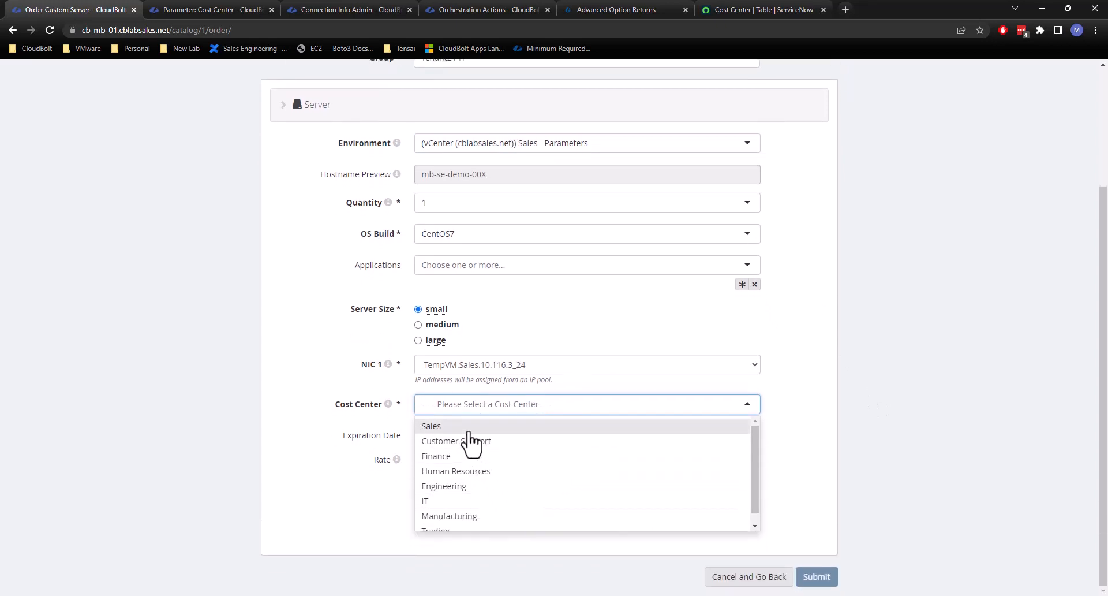
left_click(456, 501)
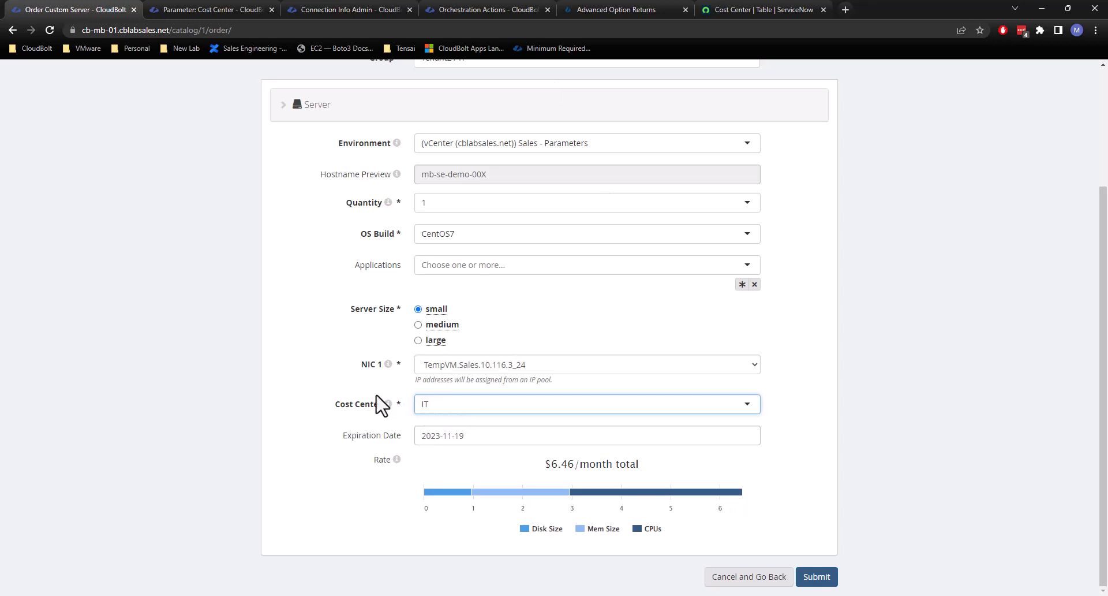
left_click(820, 579)
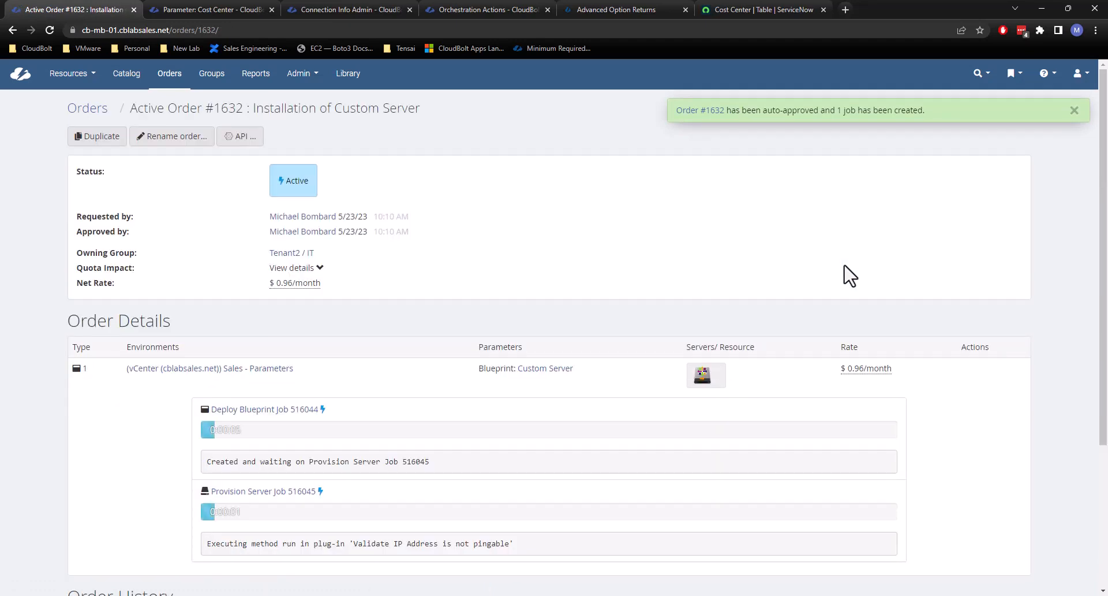
Open the ordered server's parameters and check the value stored for Cost Center.
left_click(702, 378)
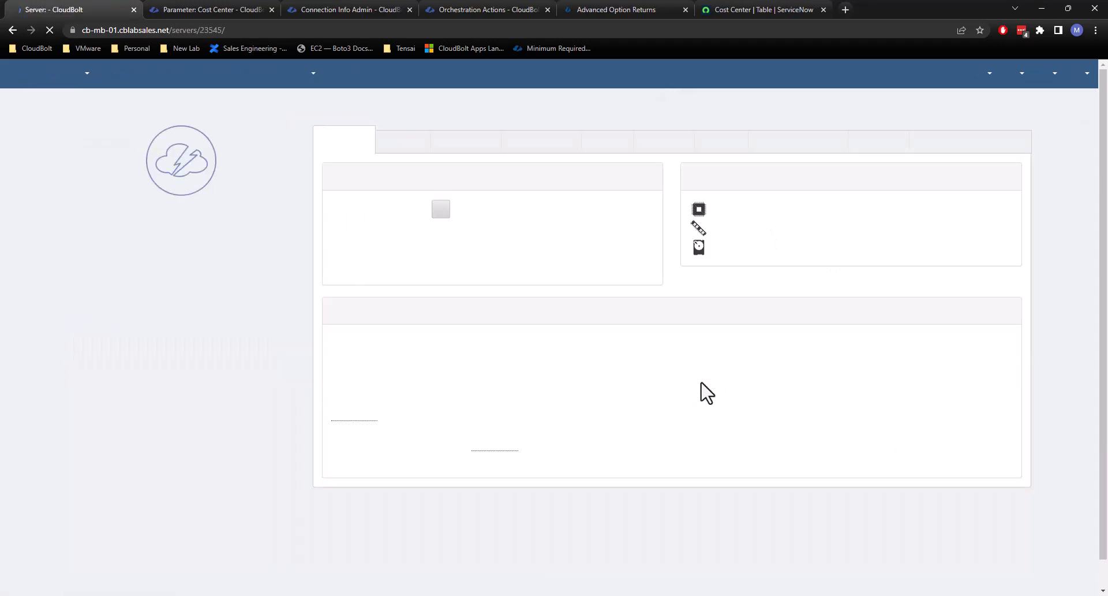
left_click(540, 151)
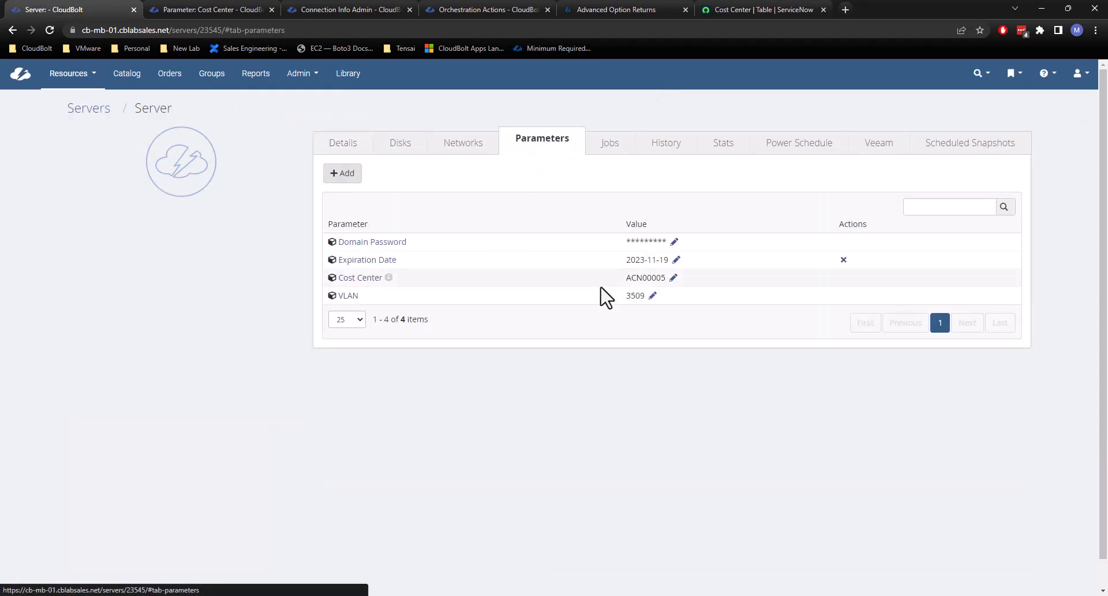
left_click_drag(630, 279, 651, 283)
left_click(659, 283)
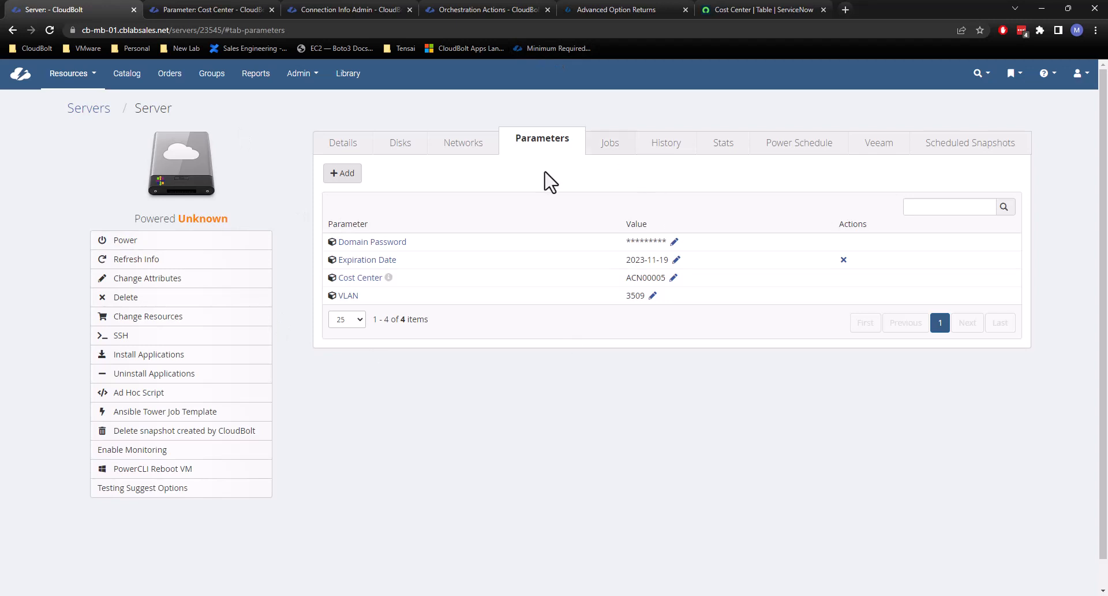
mouse_move(672, 278)
left_mouse_down()
mouse_move(637, 278)
mouse_move(665, 277)
left_mouse_up()
left_click(613, 250)
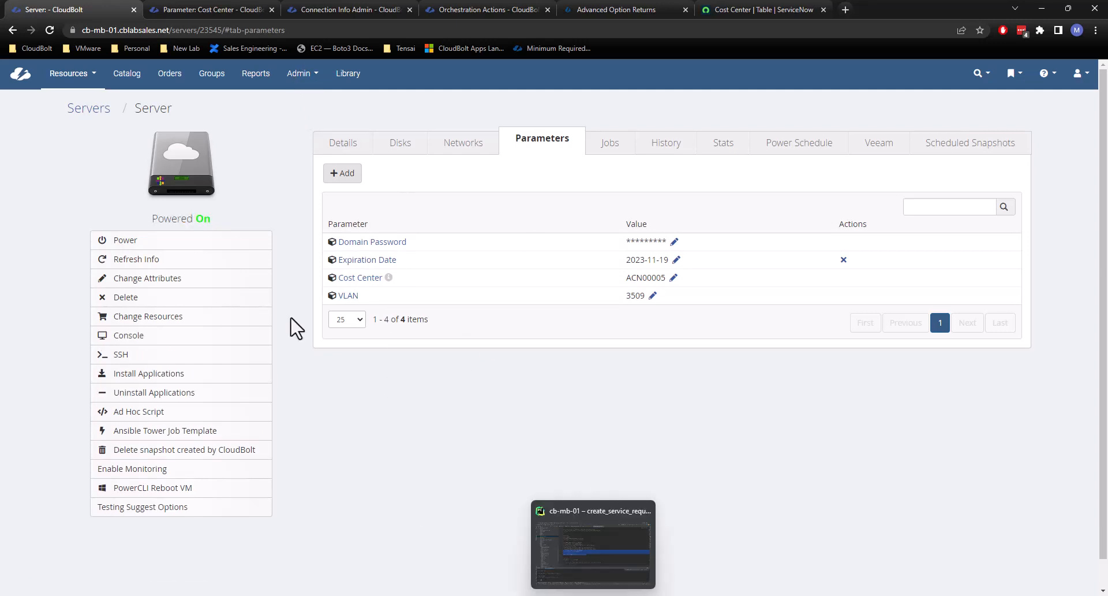
Copy the server's ID from its URL, switch to the PyCharm shell and run server = Server.objects.get(id=23545).
left_click(201, 30)
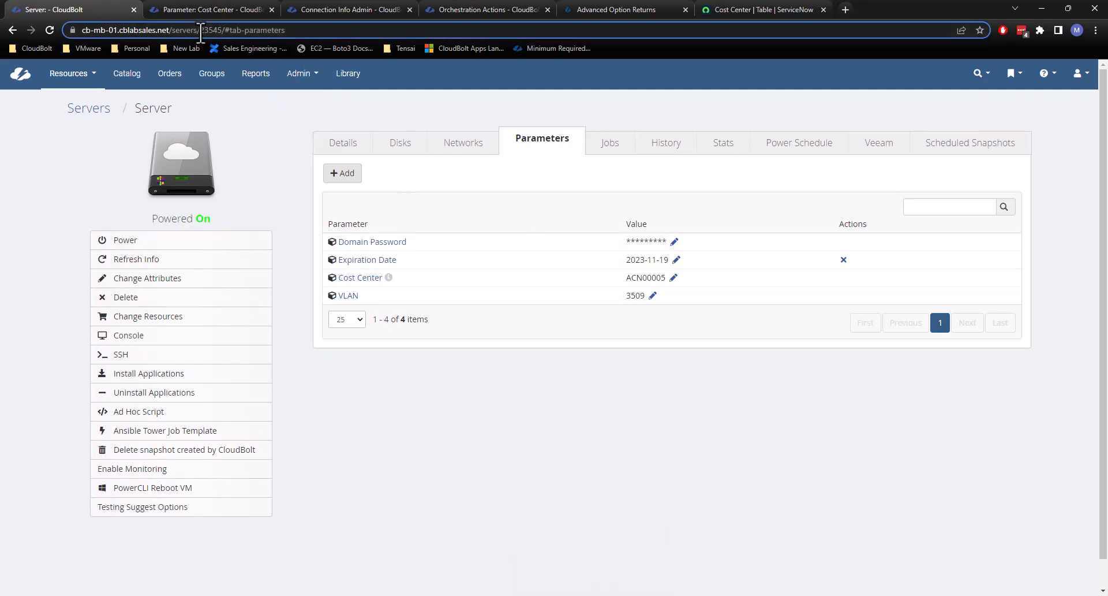
left_click(207, 31)
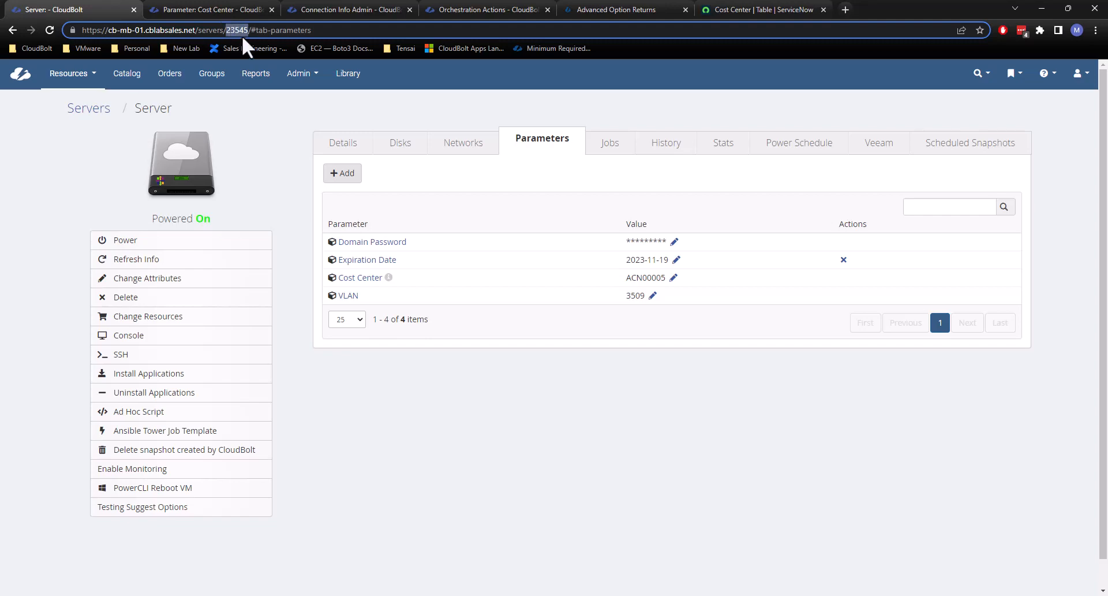
mouse_move(669, 595)
left_click(629, 595)
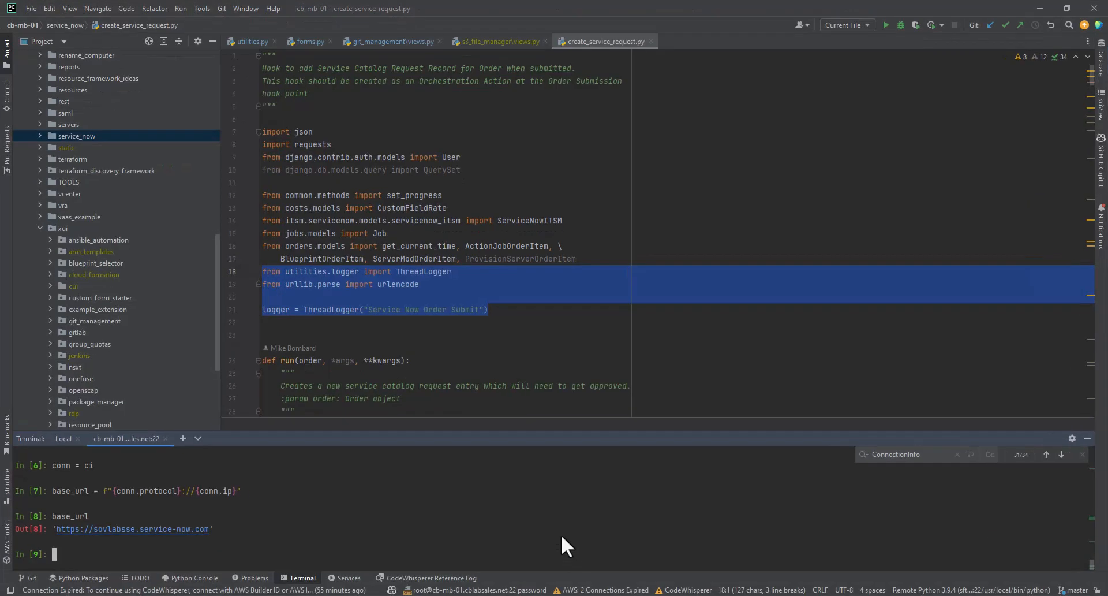
type("server = Server.objects.get(id=23545")
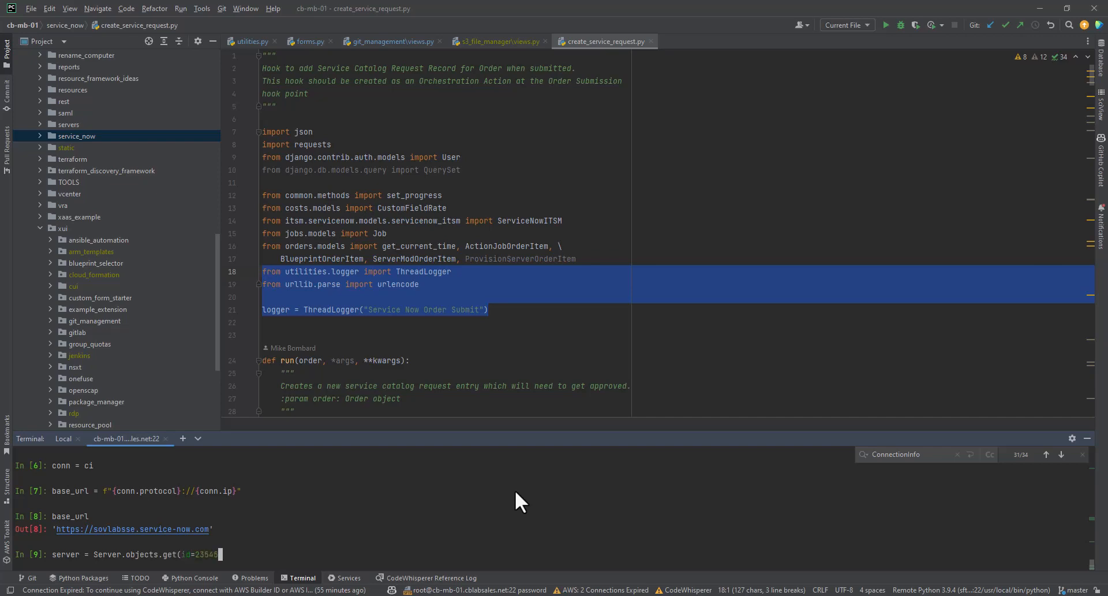
type(")")
key("Return")
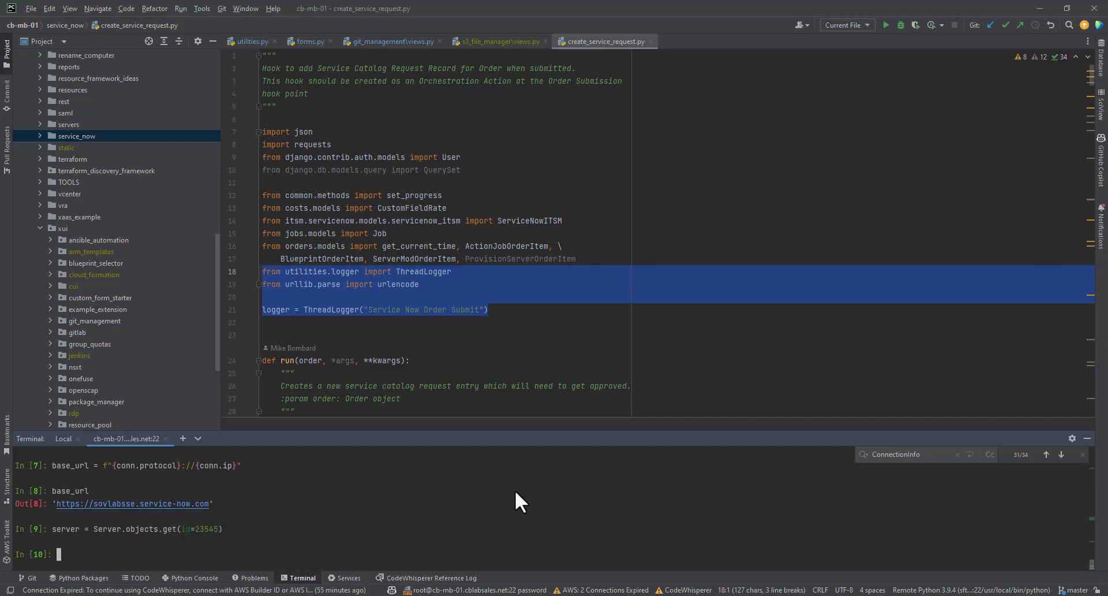
Evaluate server.mb_cost_center in the shell, examine the returned value, and go back to the server's parameters in Chrome.
type("server.mb_cost_center")
key("Return")
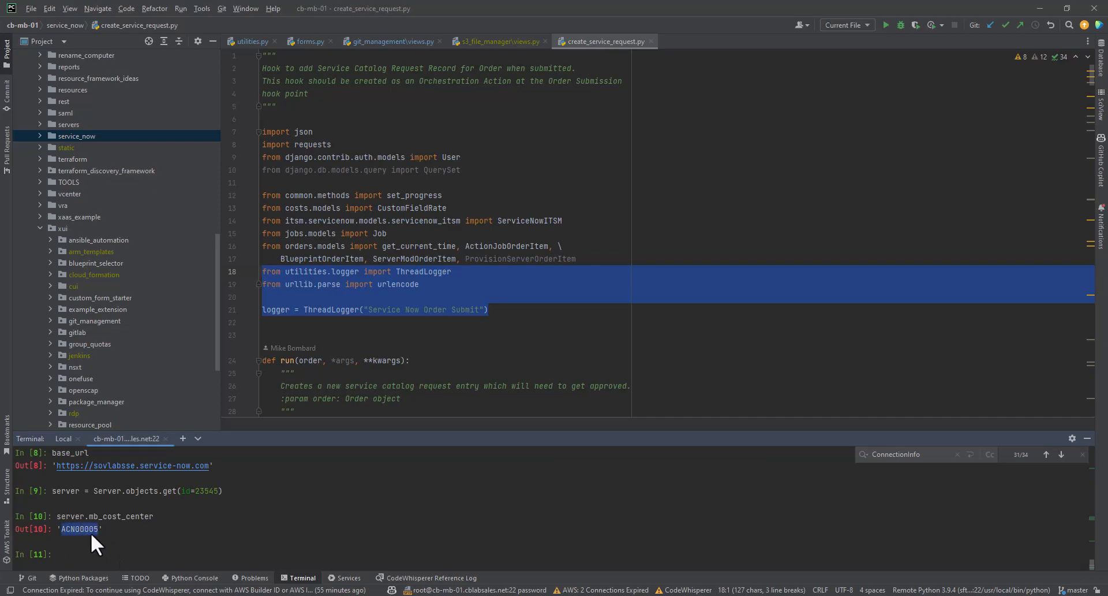
left_click(105, 523)
left_click(1036, 4)
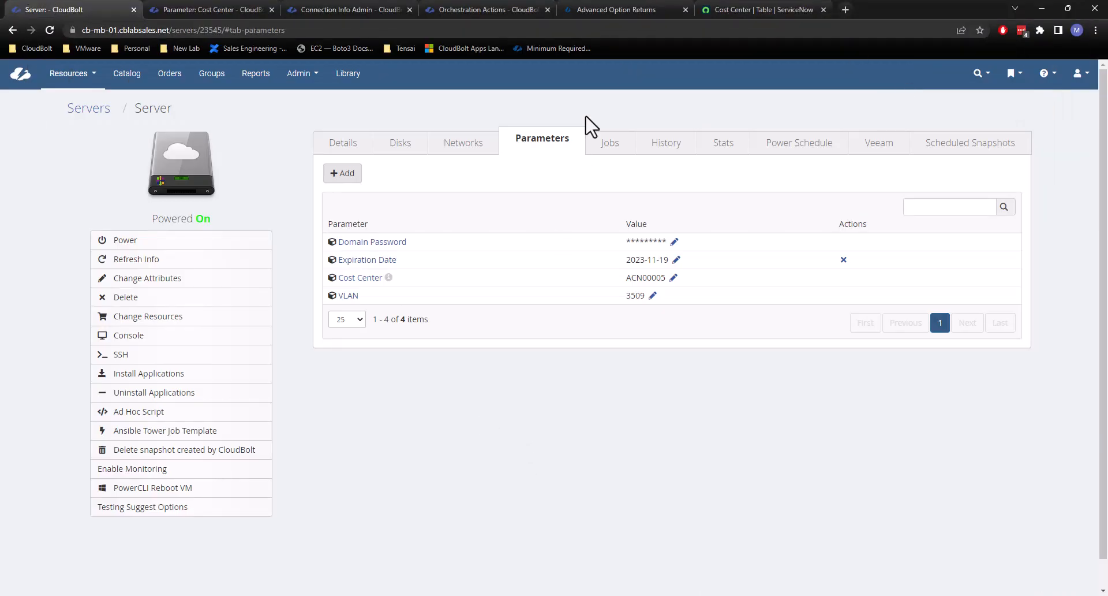